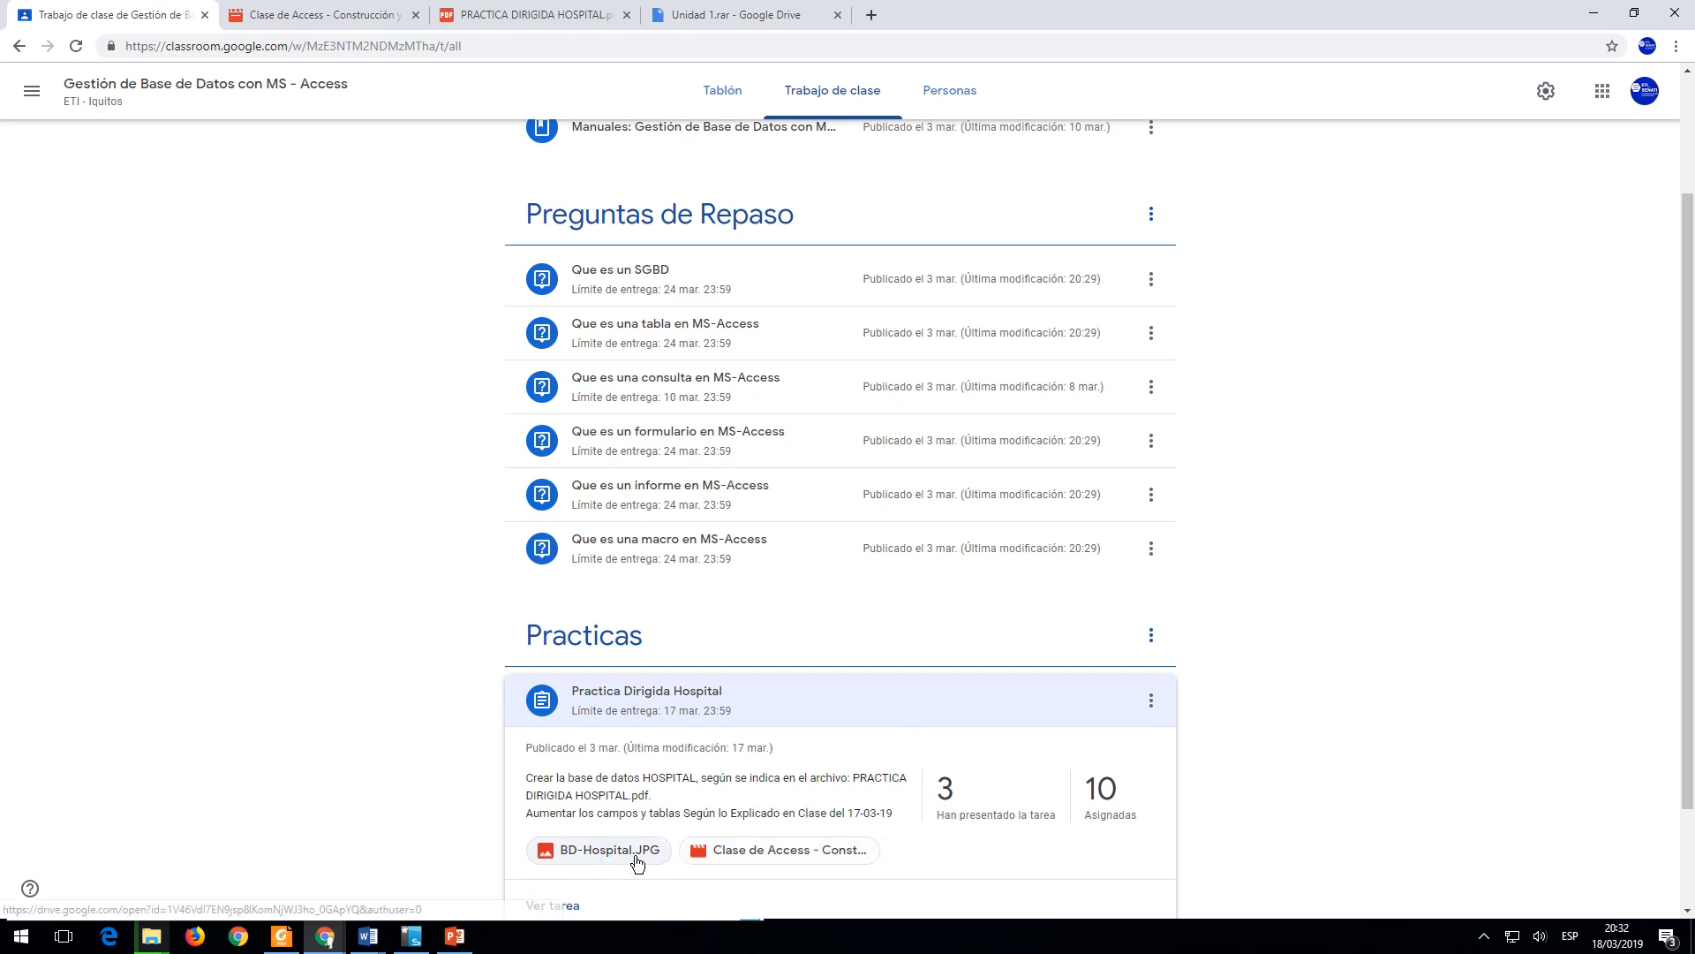
Step: Expand the course manuals material in the class and view the PRACTICA DIRIGIDA HOSPITAL PDF
{"action": "scroll", "coordinate": [784, 689], "scroll_direction": "up", "scroll_amount": 2}
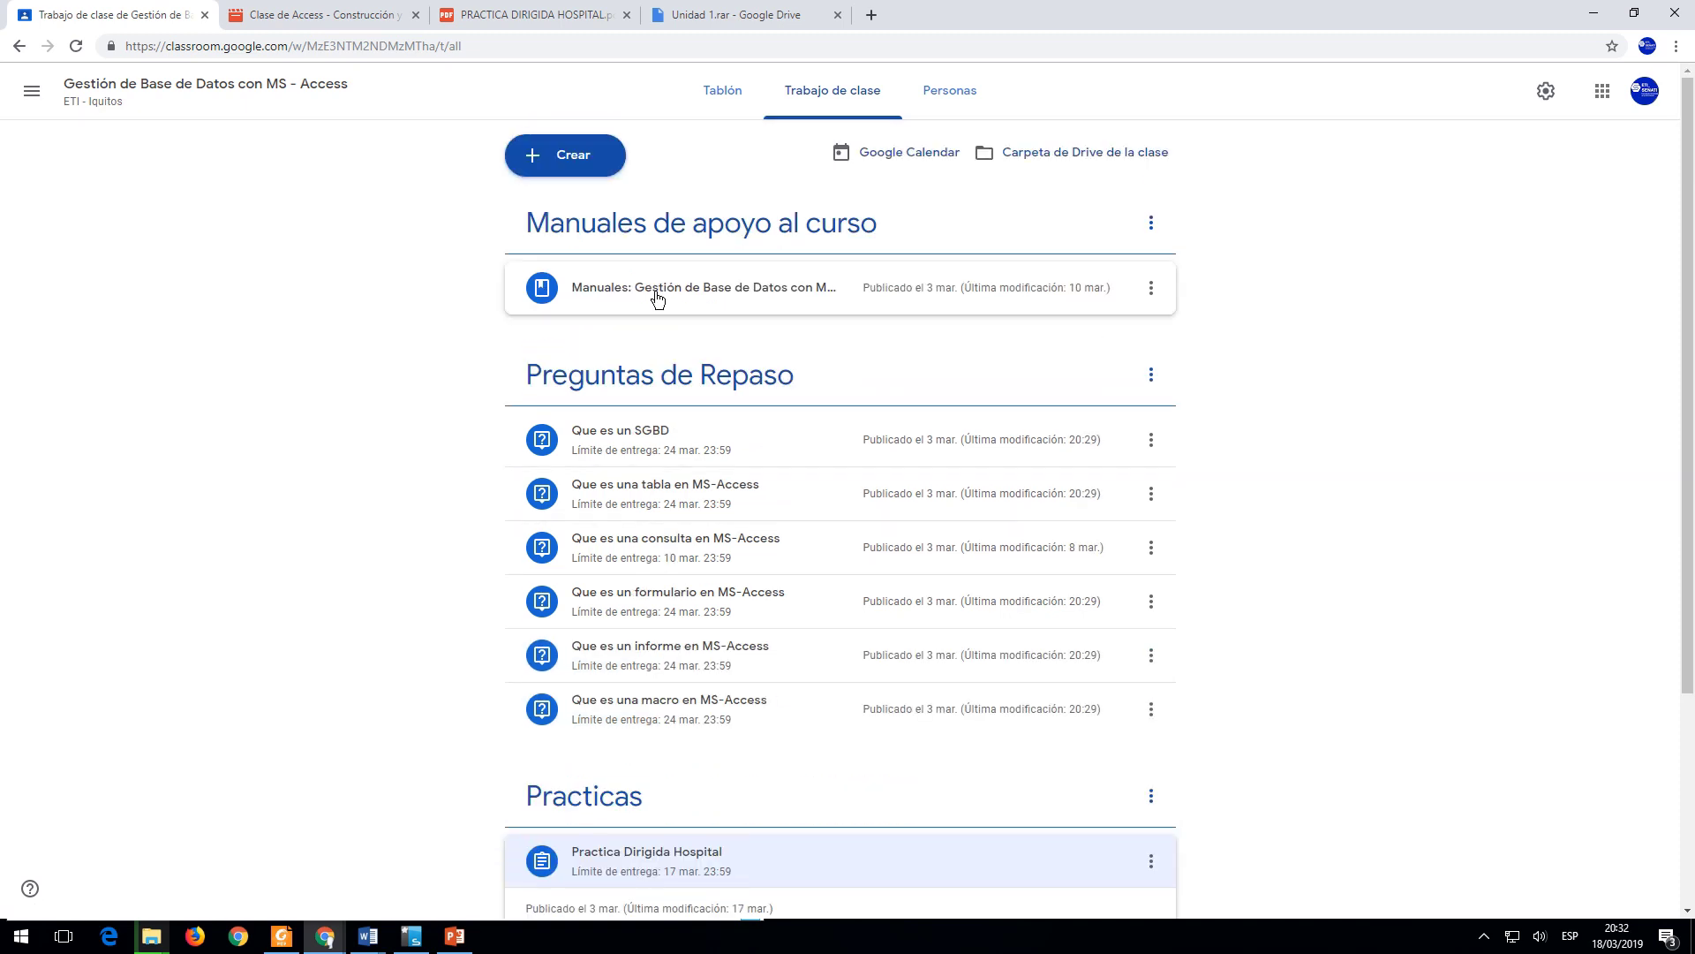
{"action": "left_click", "coordinate": [706, 287]}
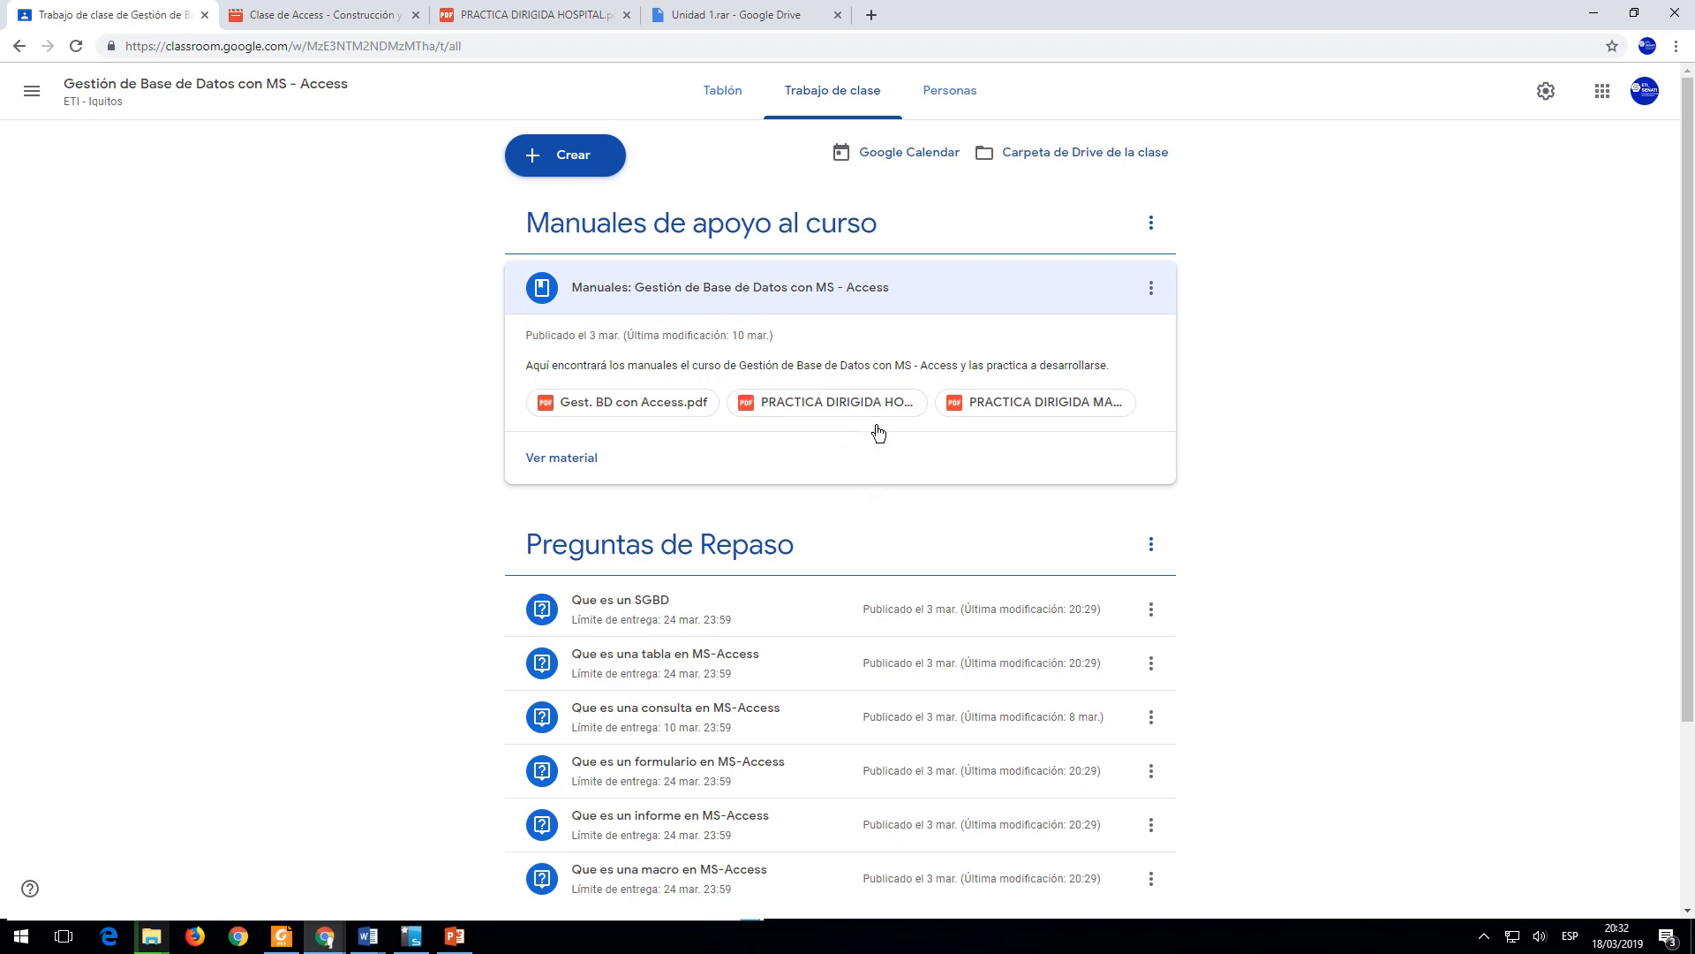
{"action": "left_click", "coordinate": [558, 21]}
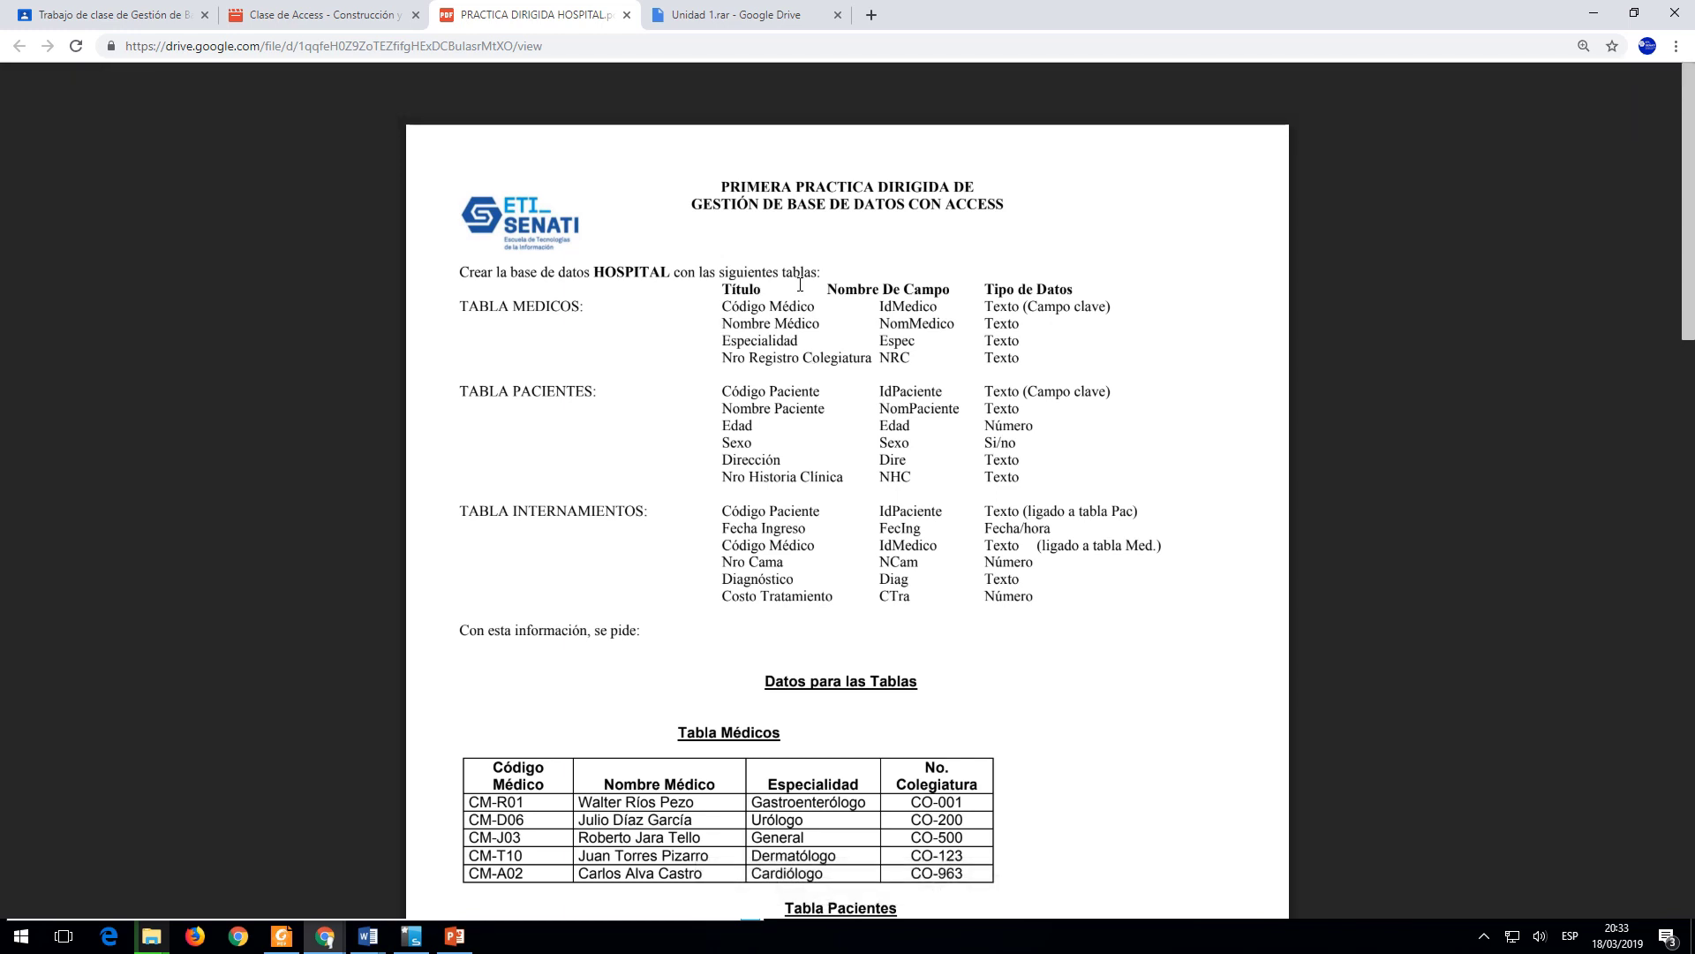
Step: Start Access 2016 and begin a new blank desktop database
{"action": "key", "text": "super"}
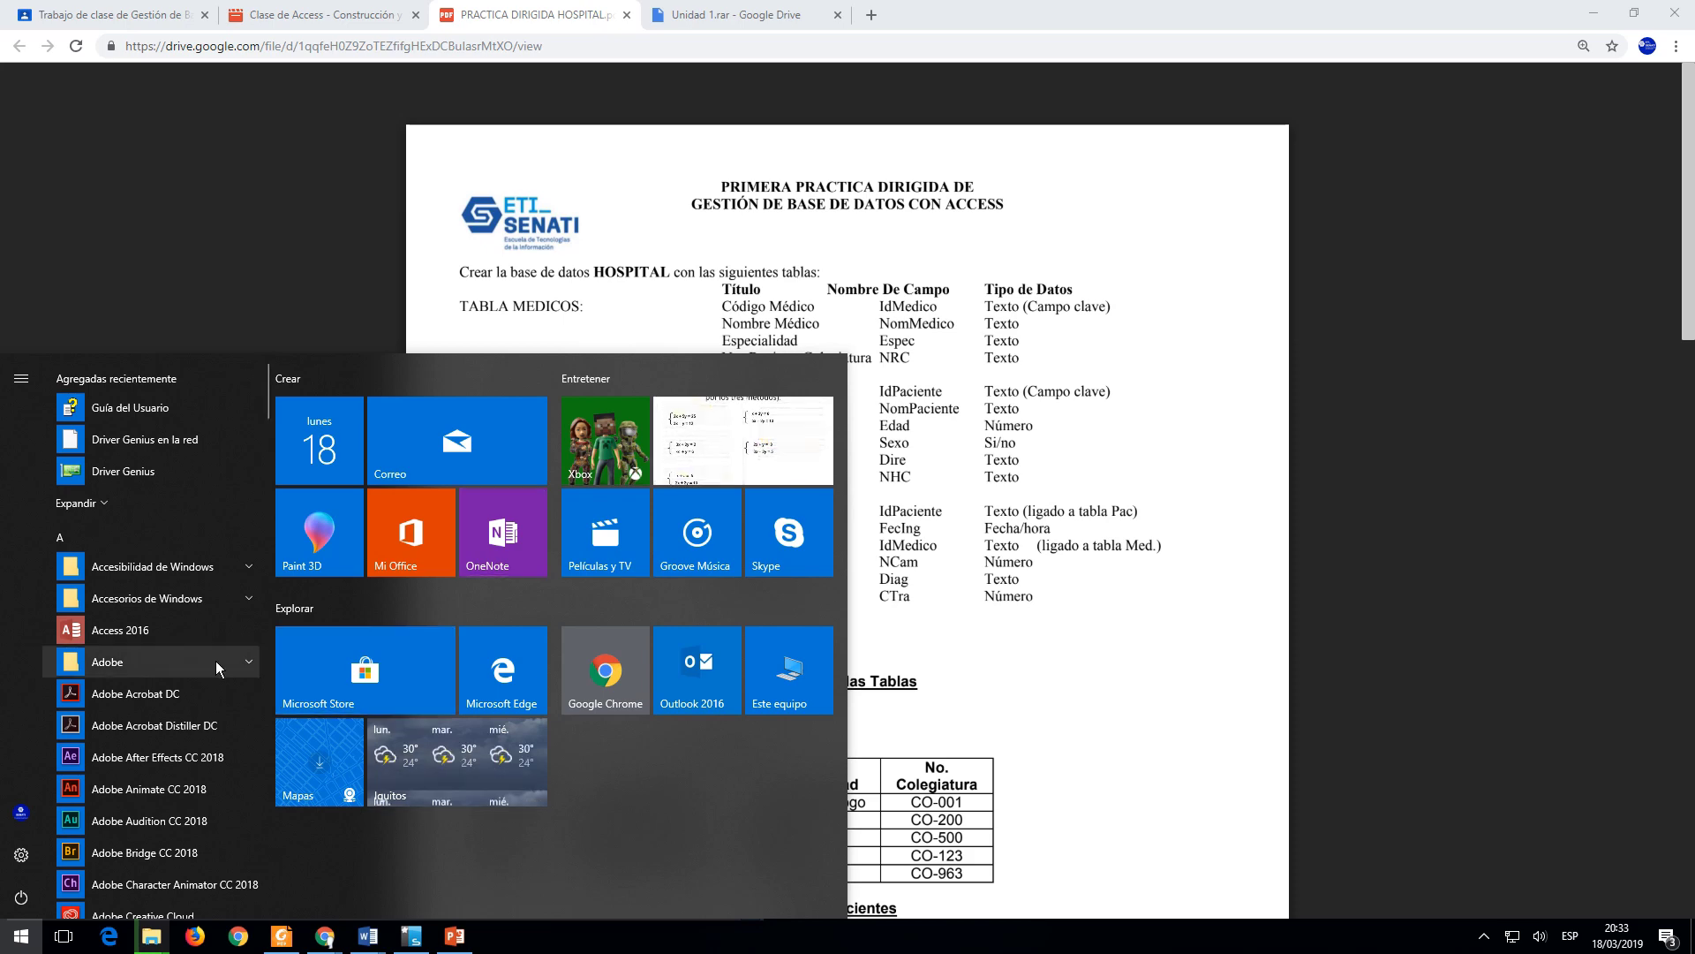
{"action": "left_click", "coordinate": [144, 632]}
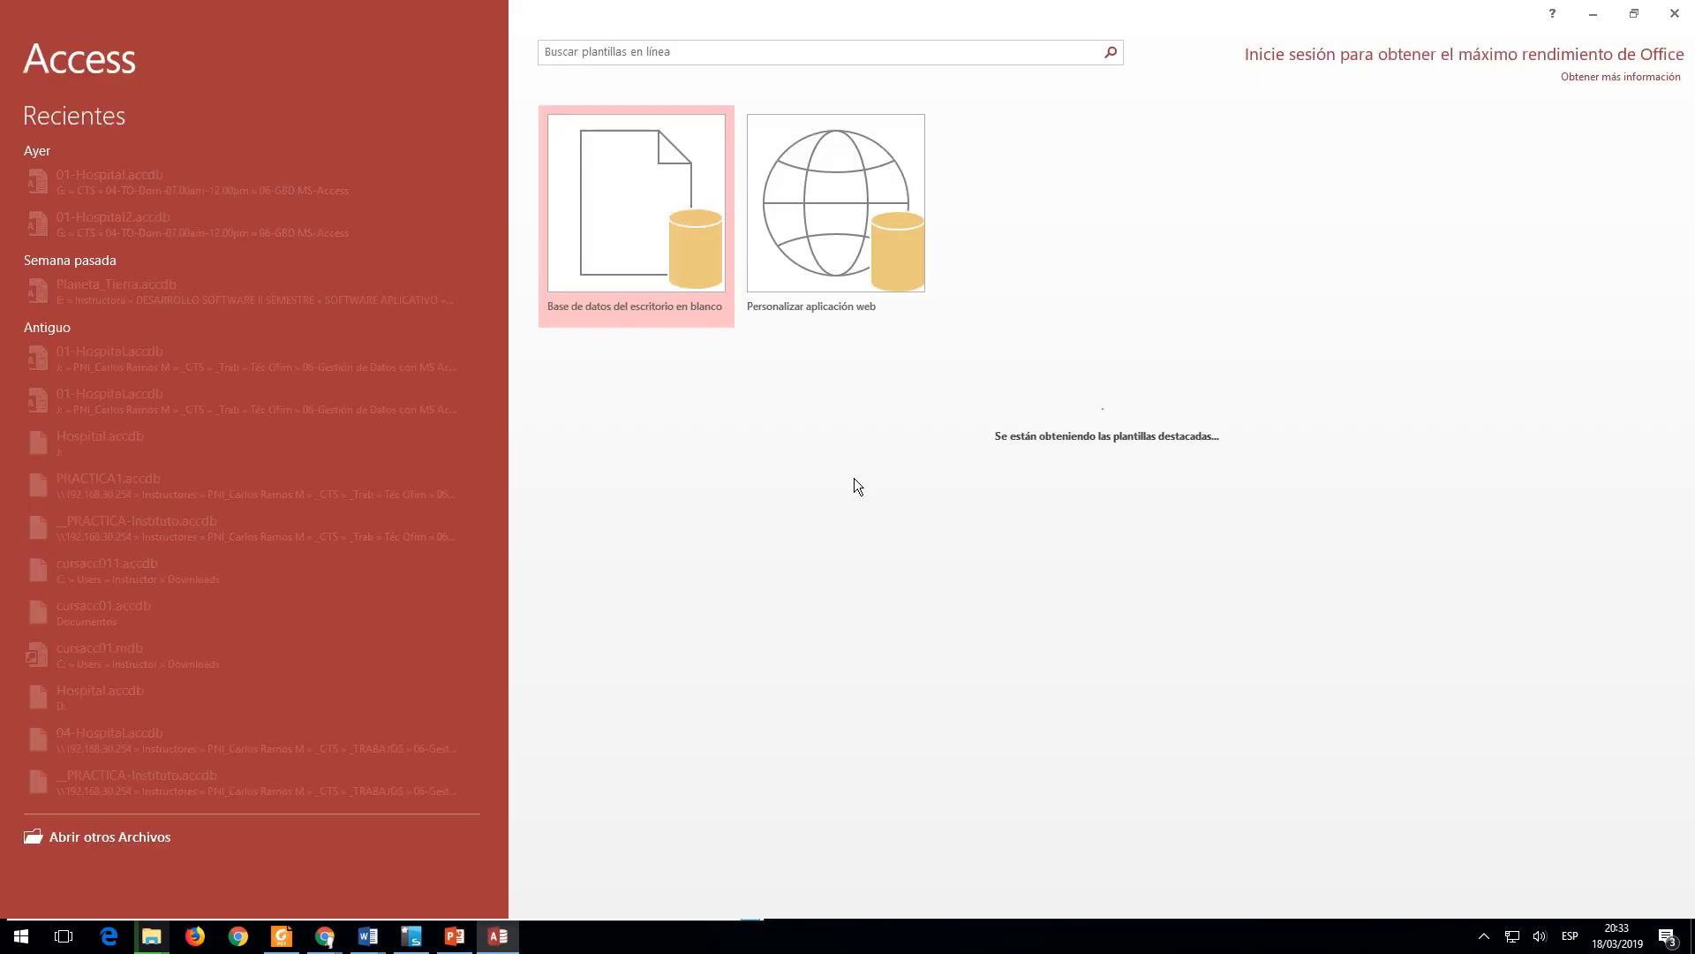
{"action": "left_click", "coordinate": [643, 192]}
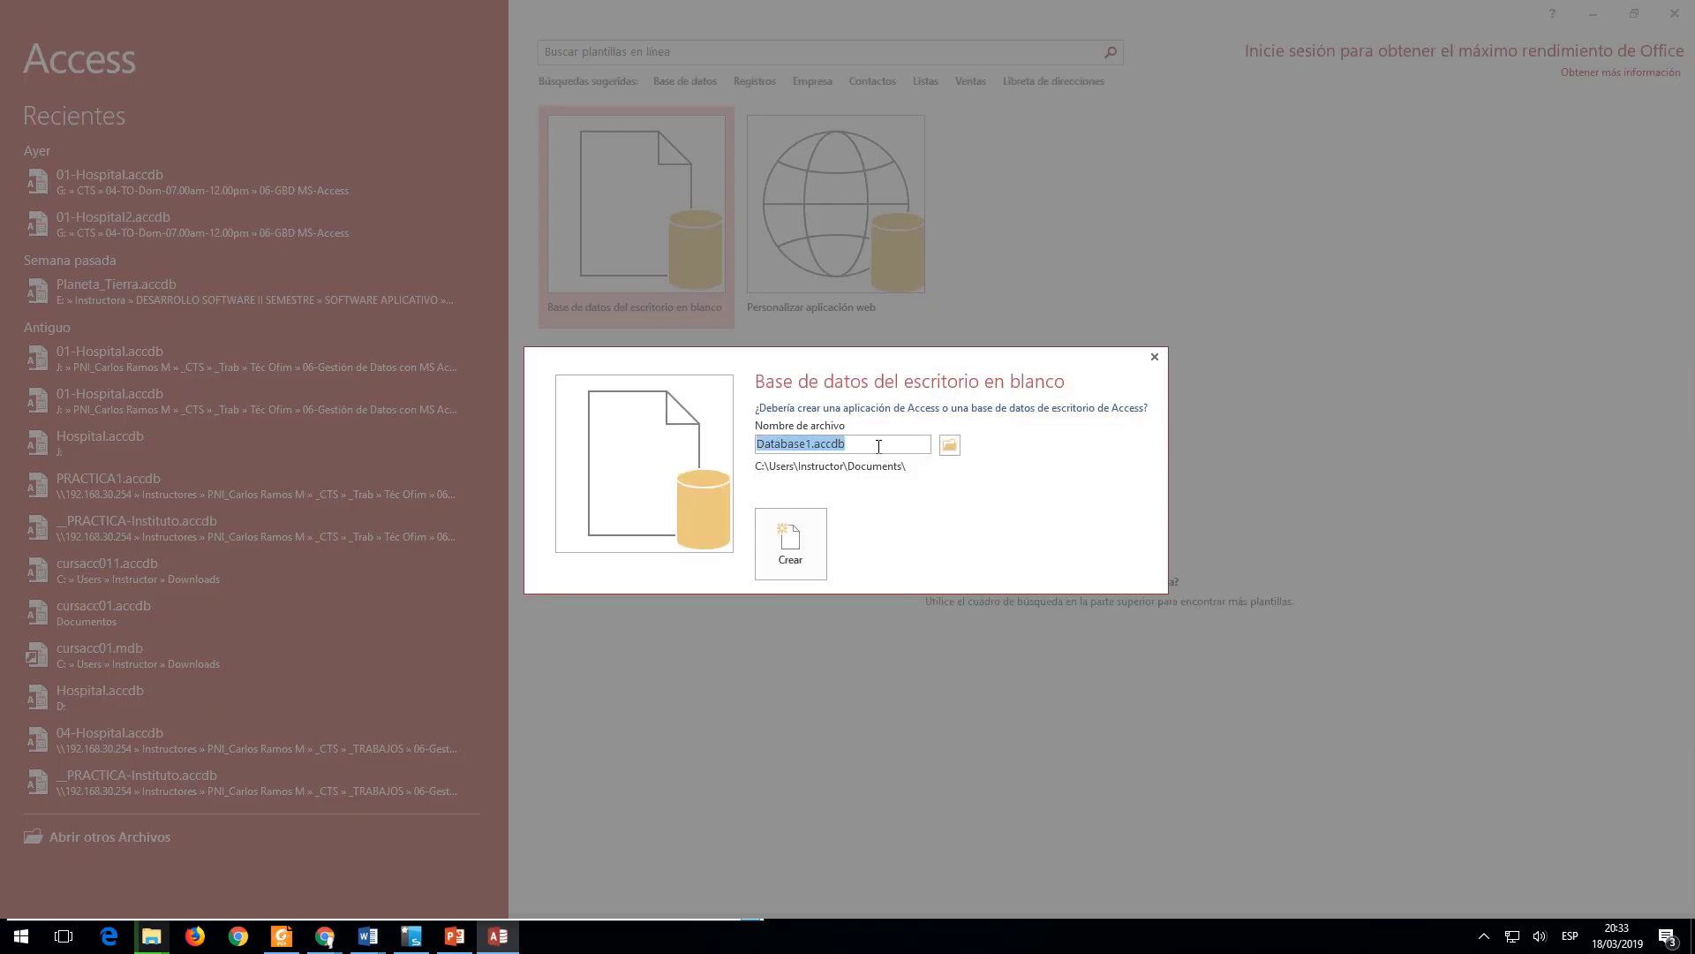
Step: Name the new database file Hospital.accdb
{"action": "key", "text": "Home"}
{"action": "type", "text": "Hos"}
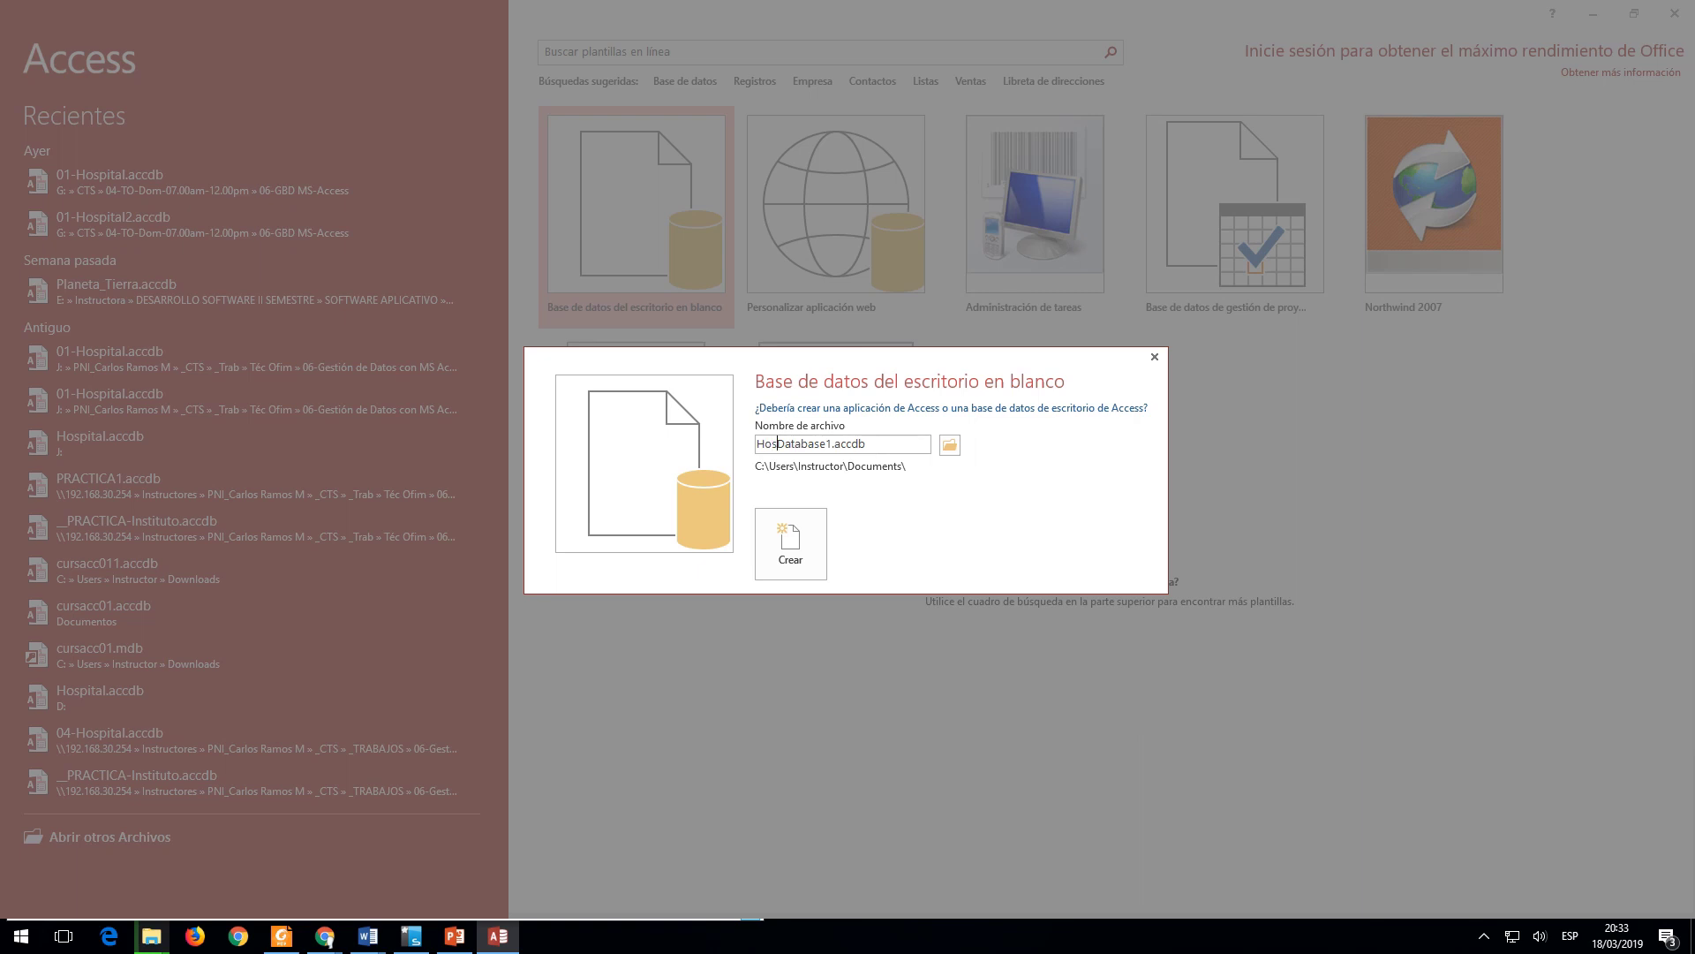
{"action": "type", "text": "pital"}
{"action": "key", "text": "Delete"}
{"action": "key", "text": "Delete"}
{"action": "key", "text": "Delete"}
{"action": "key", "text": "Delete"}
{"action": "key", "text": "Delete"}
{"action": "key", "text": "Delete"}
{"action": "key", "text": "Delete"}
{"action": "key", "text": "Delete"}
{"action": "key", "text": "Delete"}
Step: Choose the Desktop (Escritorio) as the save location for the Hospital database and create it
{"action": "left_click", "coordinate": [949, 446]}
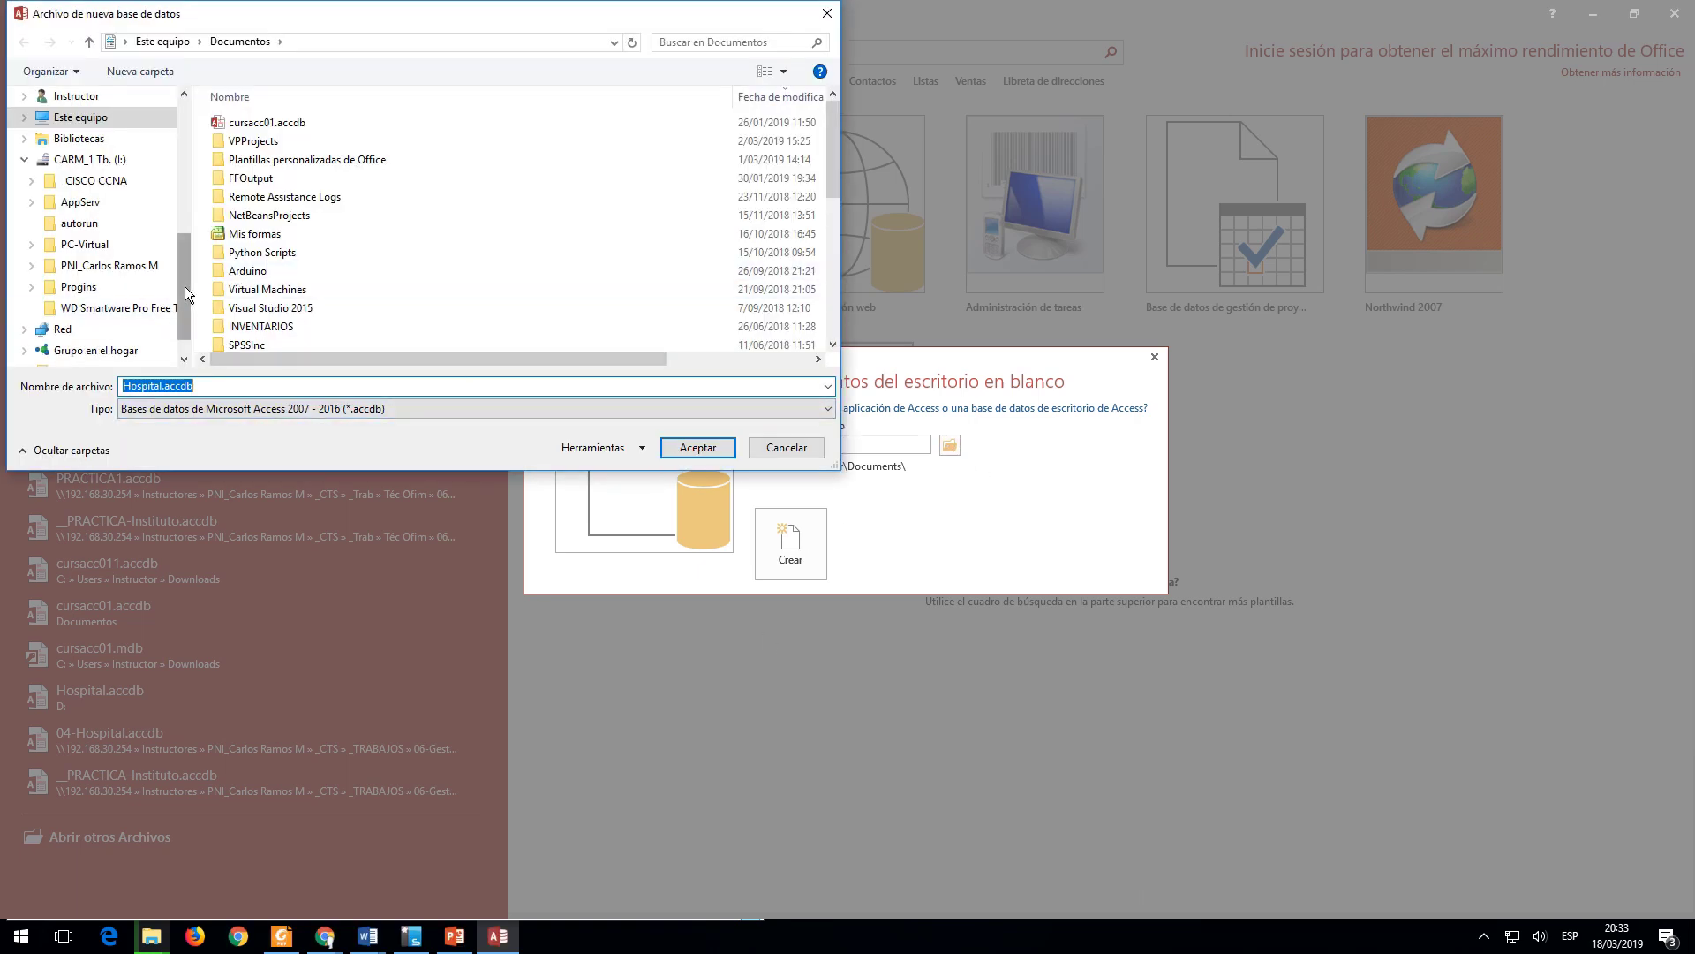
{"action": "left_click_drag", "start_coordinate": [184, 286], "coordinate": [184, 189]}
{"action": "left_click", "coordinate": [78, 272]}
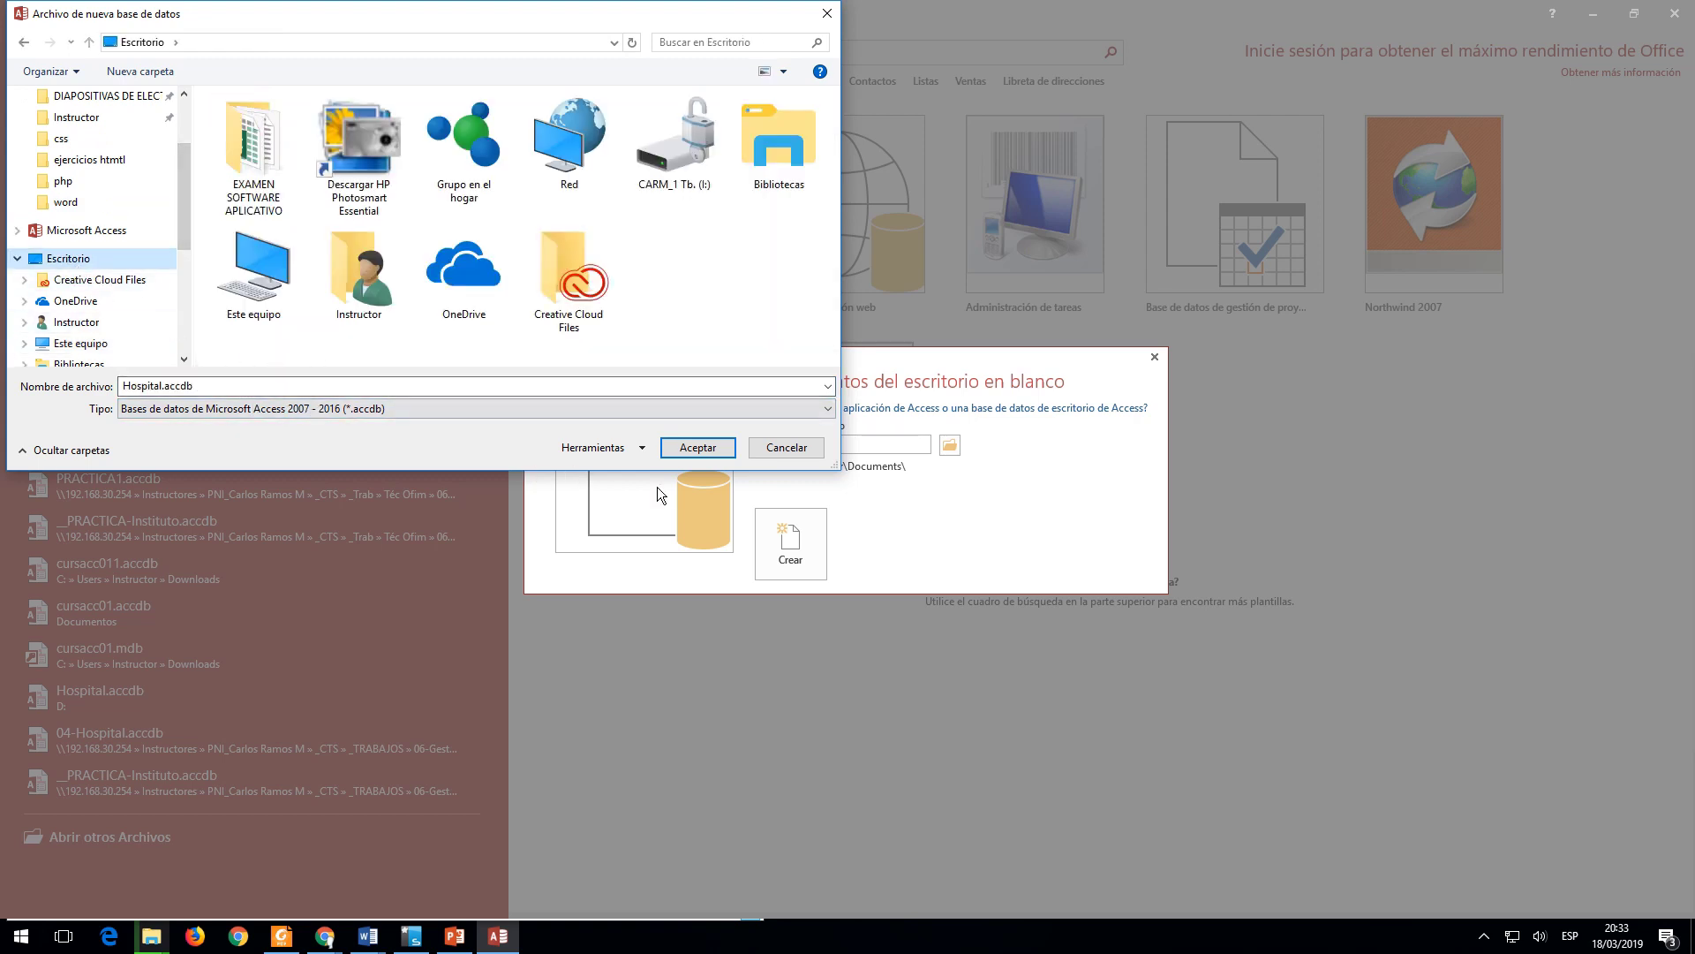
{"action": "left_click", "coordinate": [697, 448]}
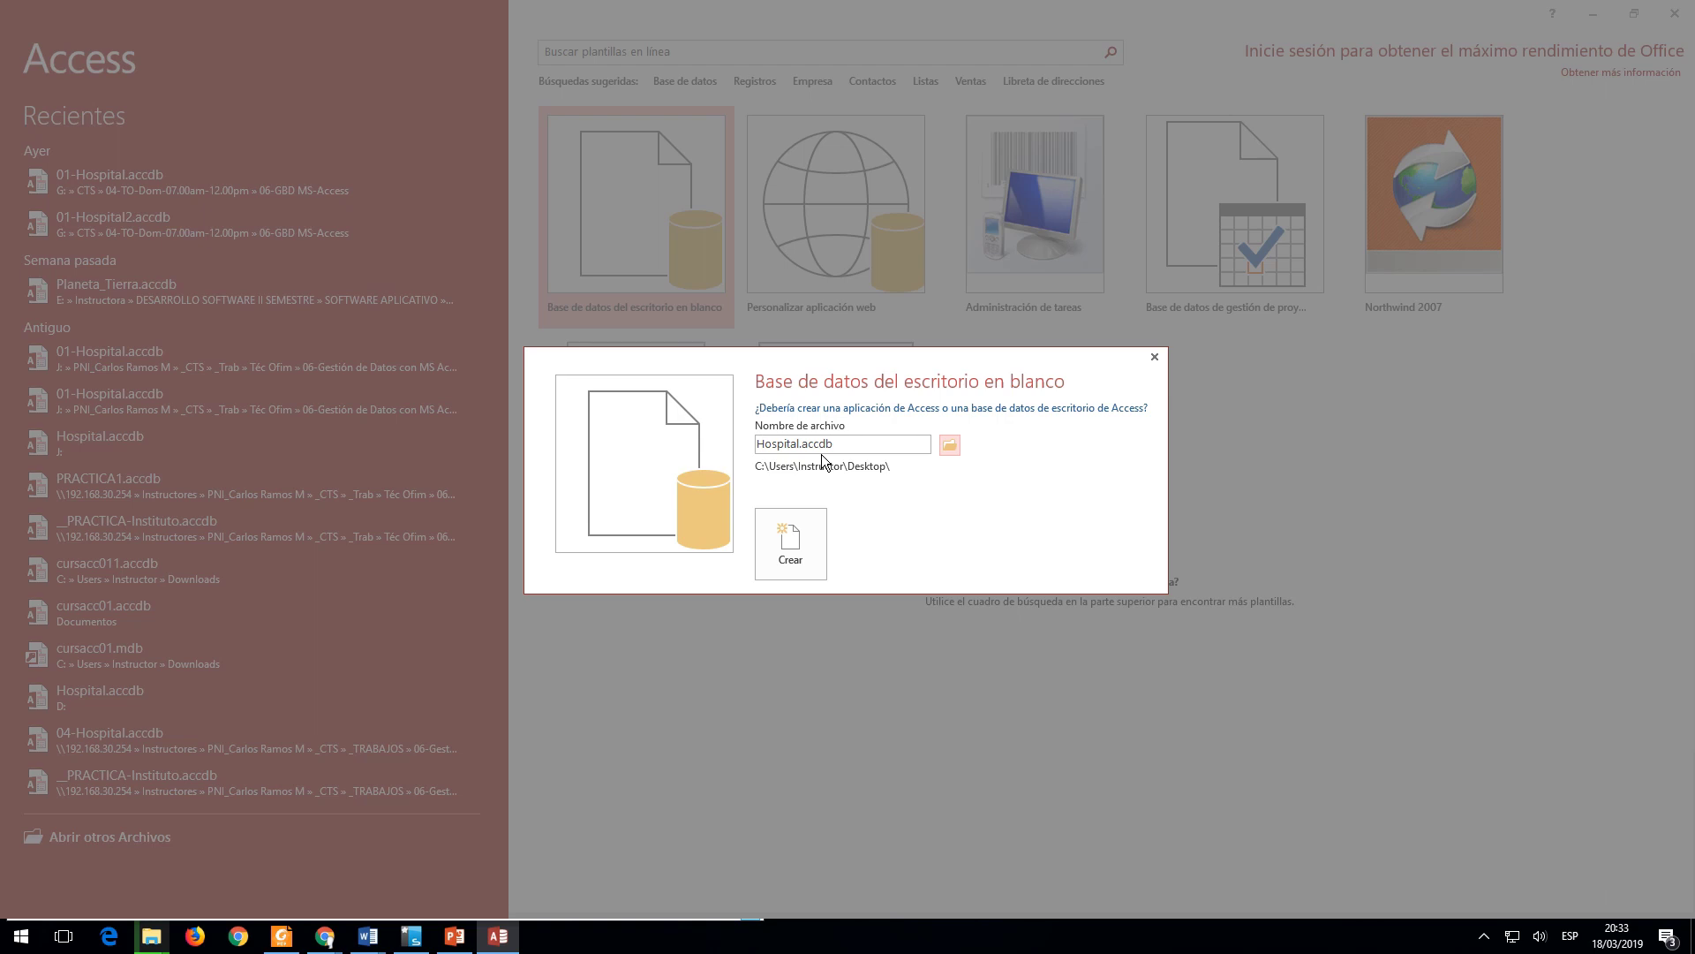
{"action": "left_click", "coordinate": [796, 559]}
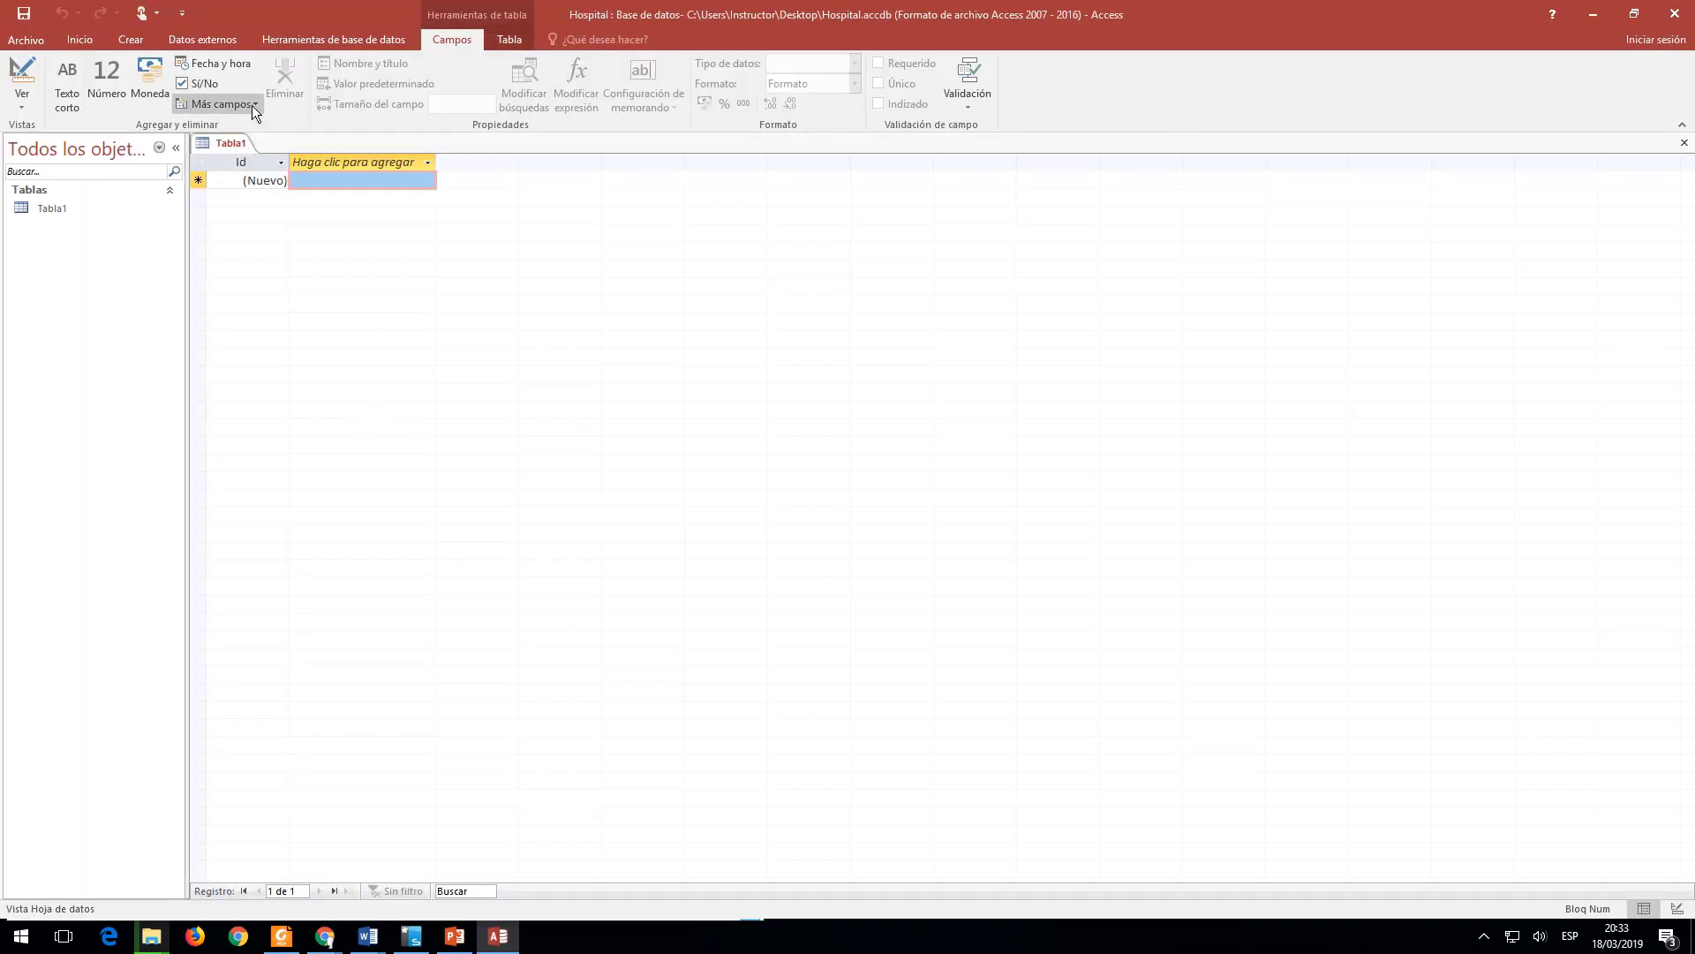
Step: Switch the new table to Design view and save it under the name Medico
{"action": "left_click", "coordinate": [22, 100]}
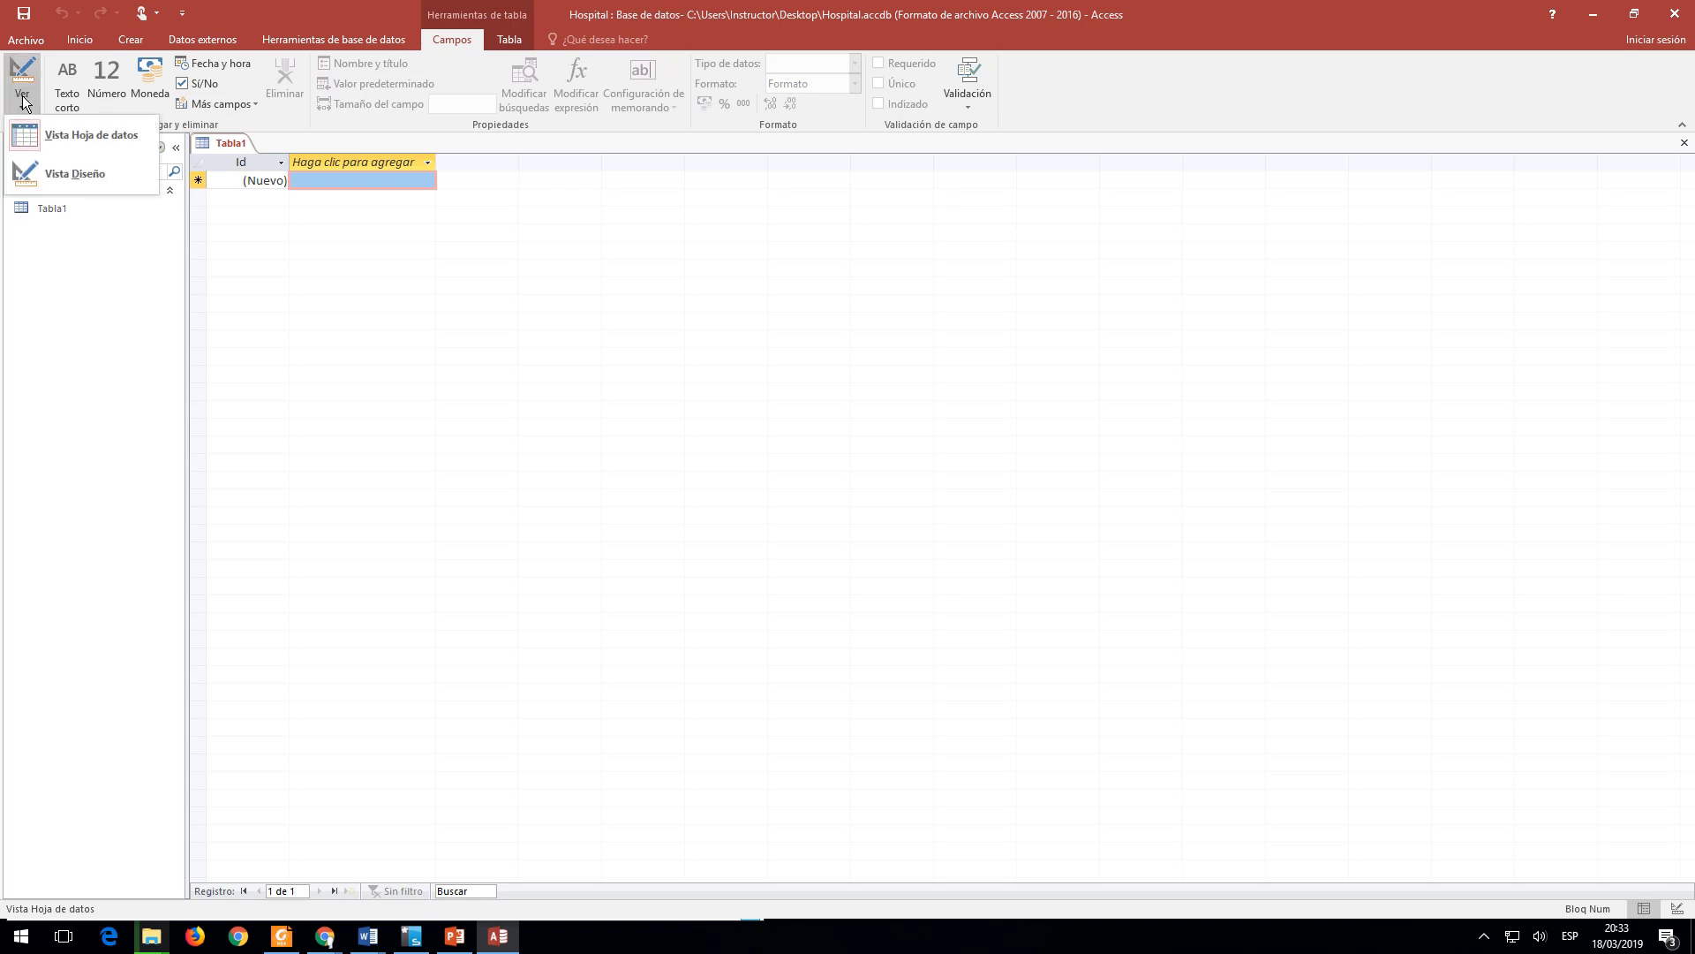
{"action": "left_click", "coordinate": [76, 174]}
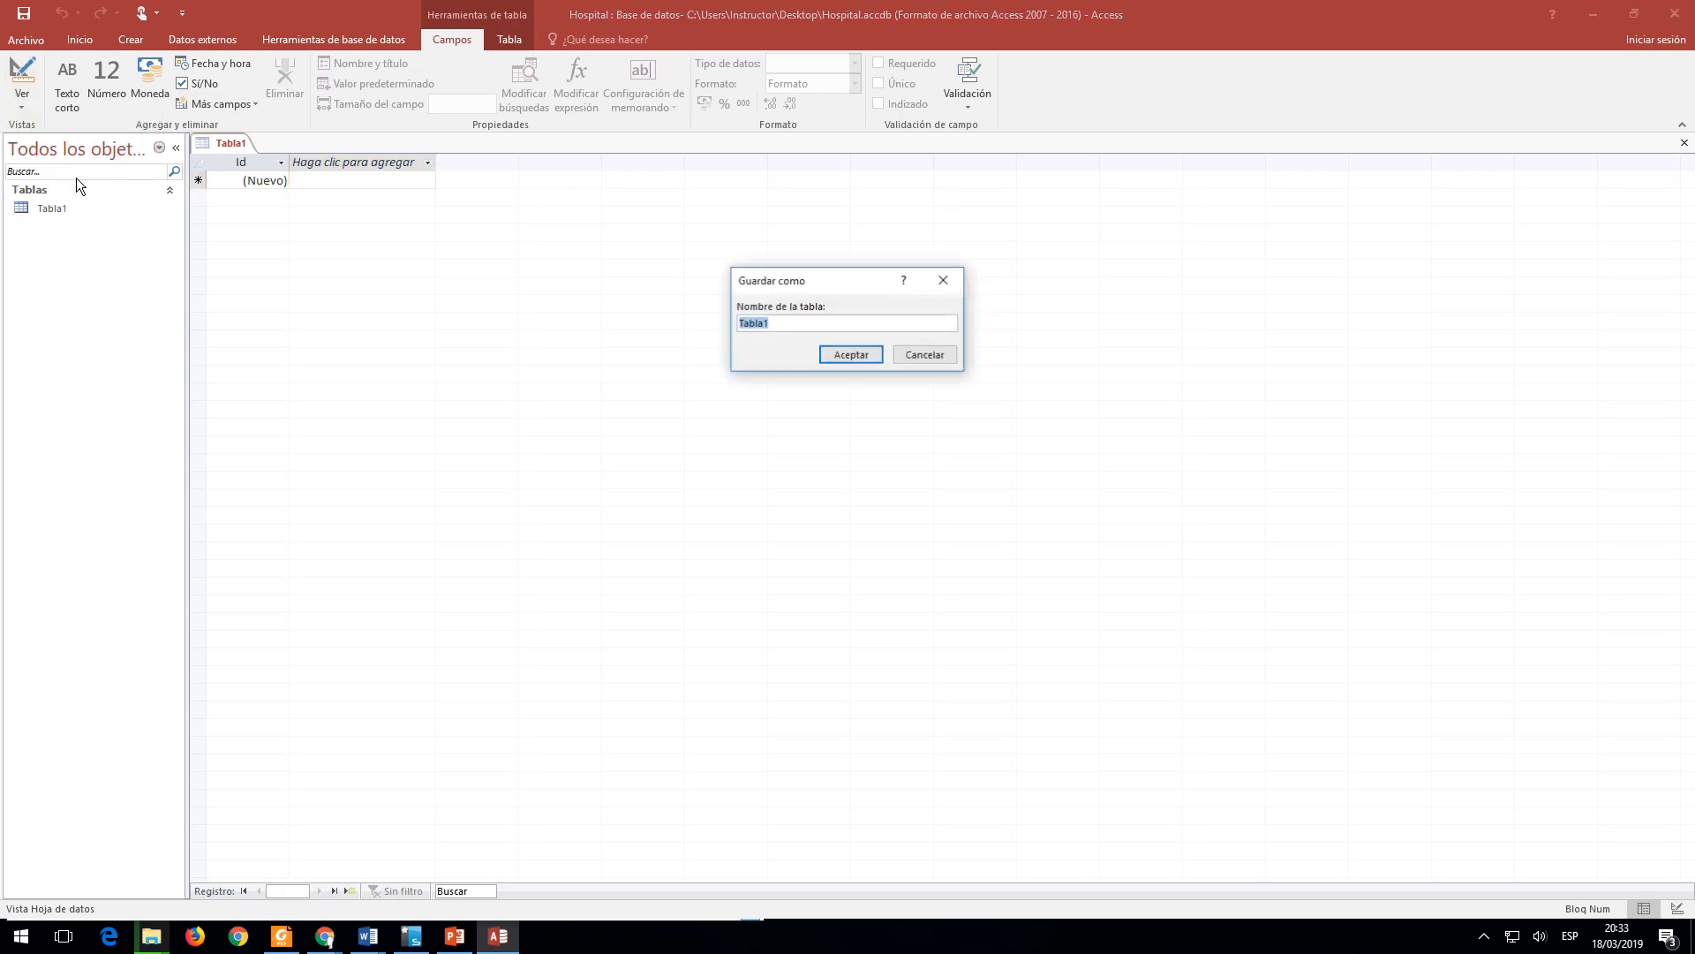
{"action": "key", "text": "alt+Tab"}
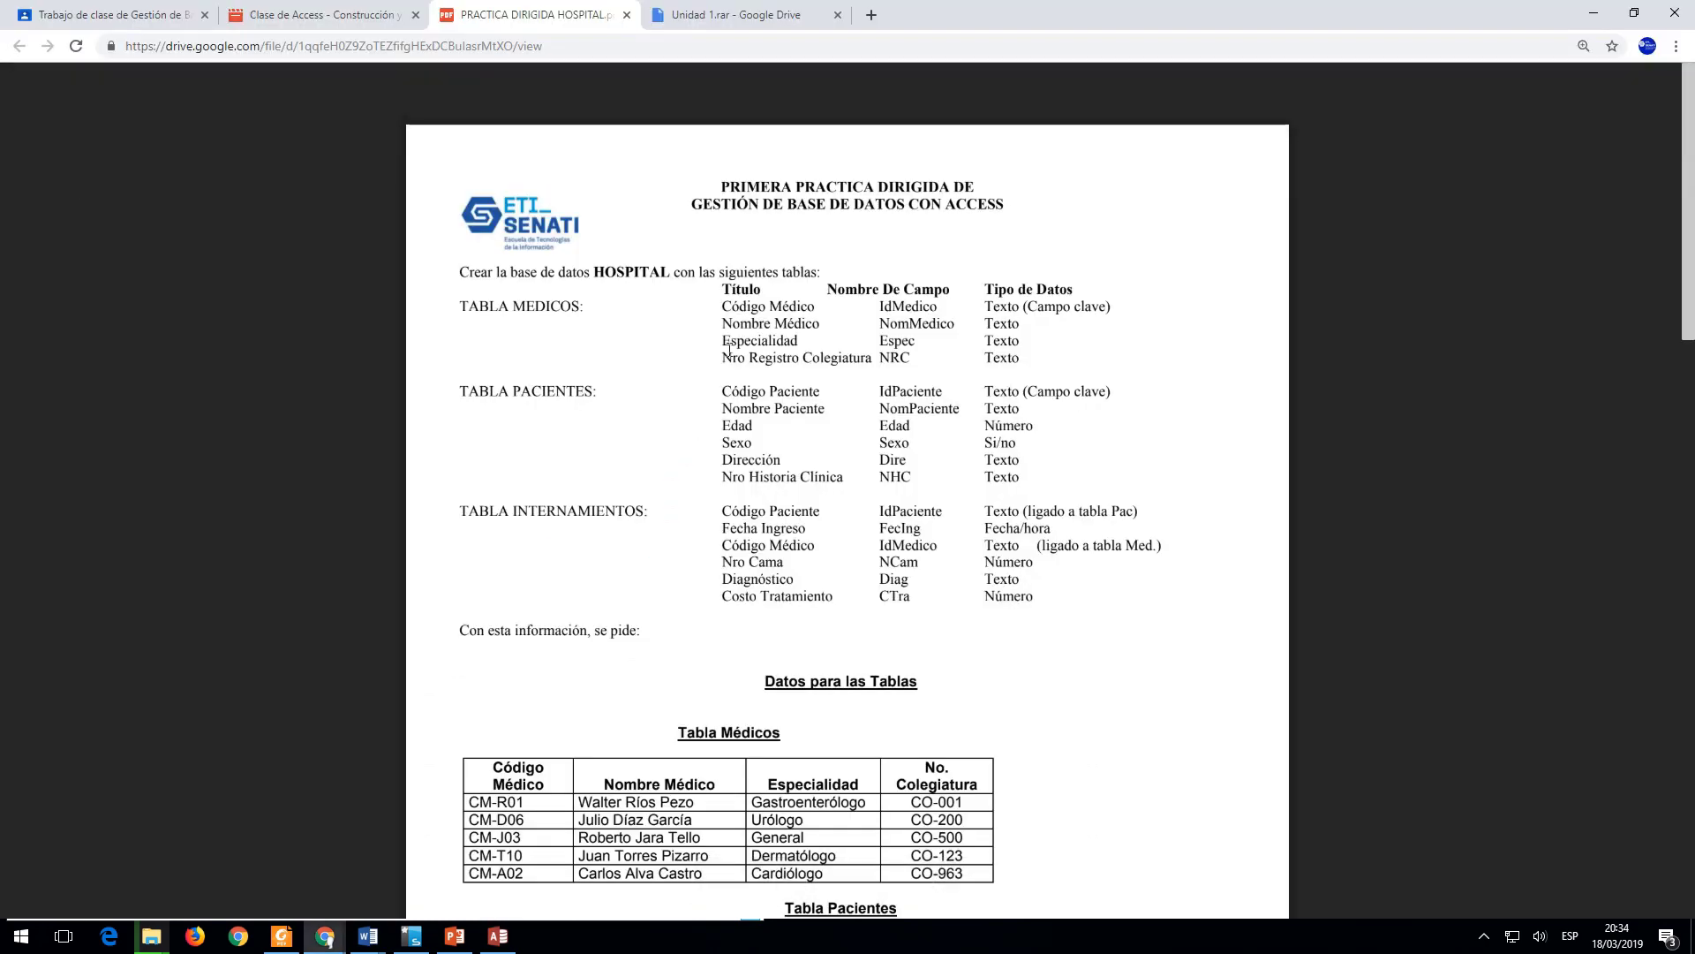
{"action": "key", "text": "alt+Tab"}
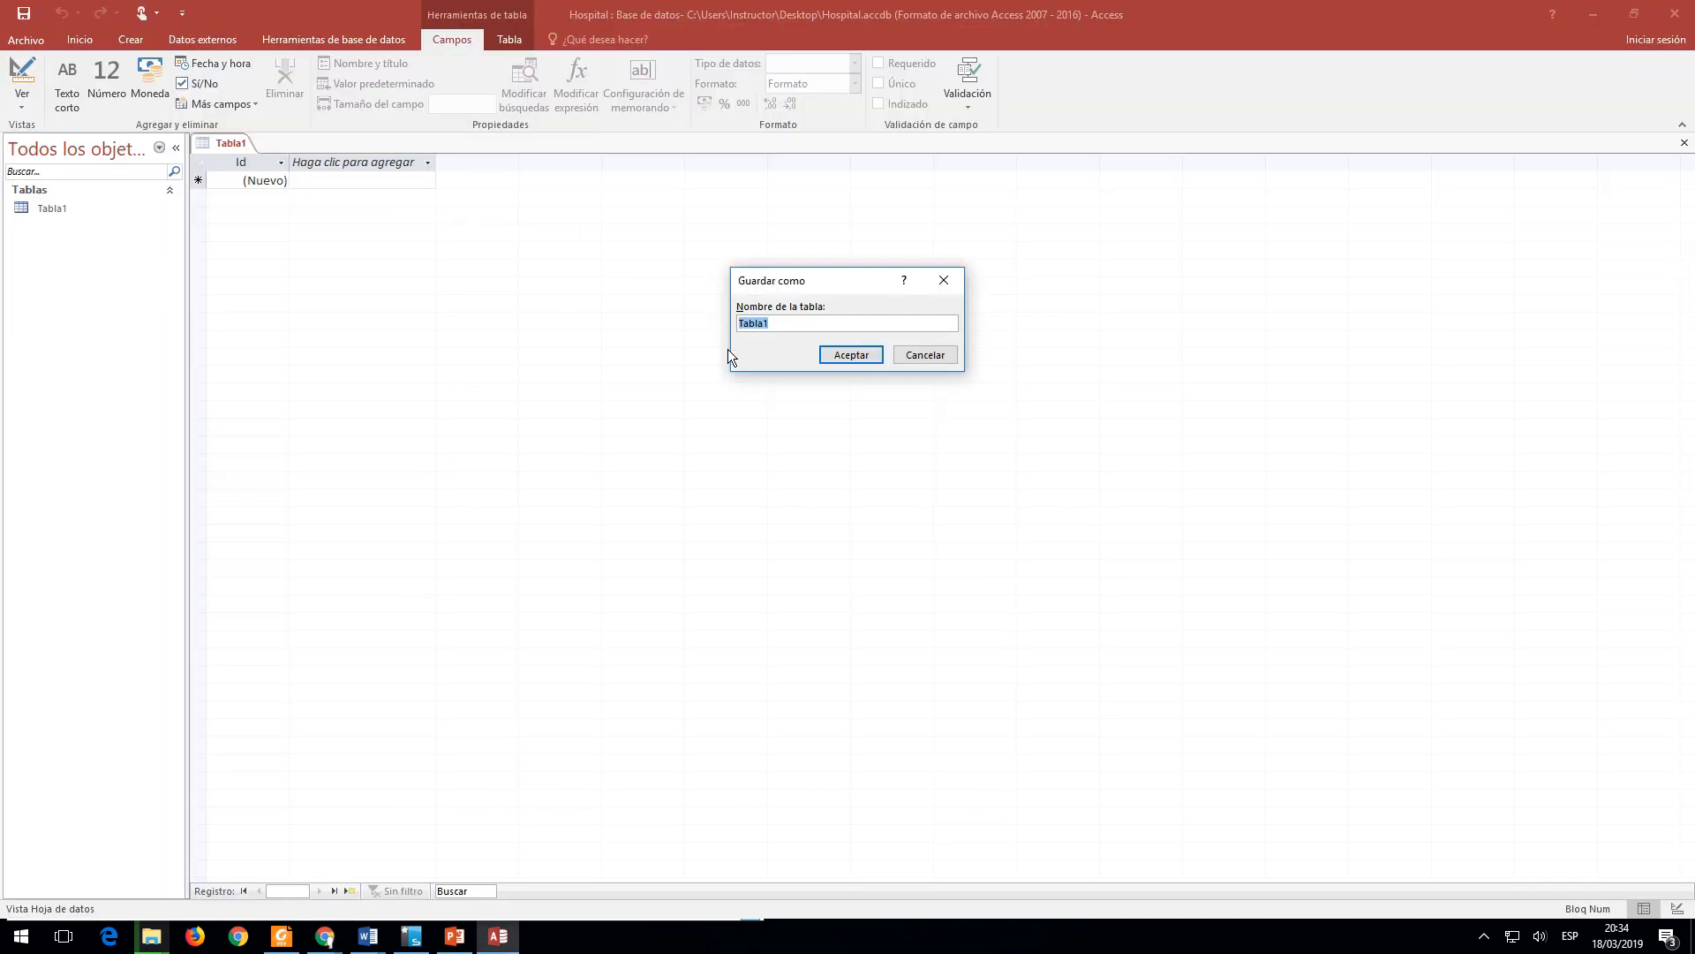
{"action": "type", "text": "Medico"}
{"action": "key", "text": "Return"}
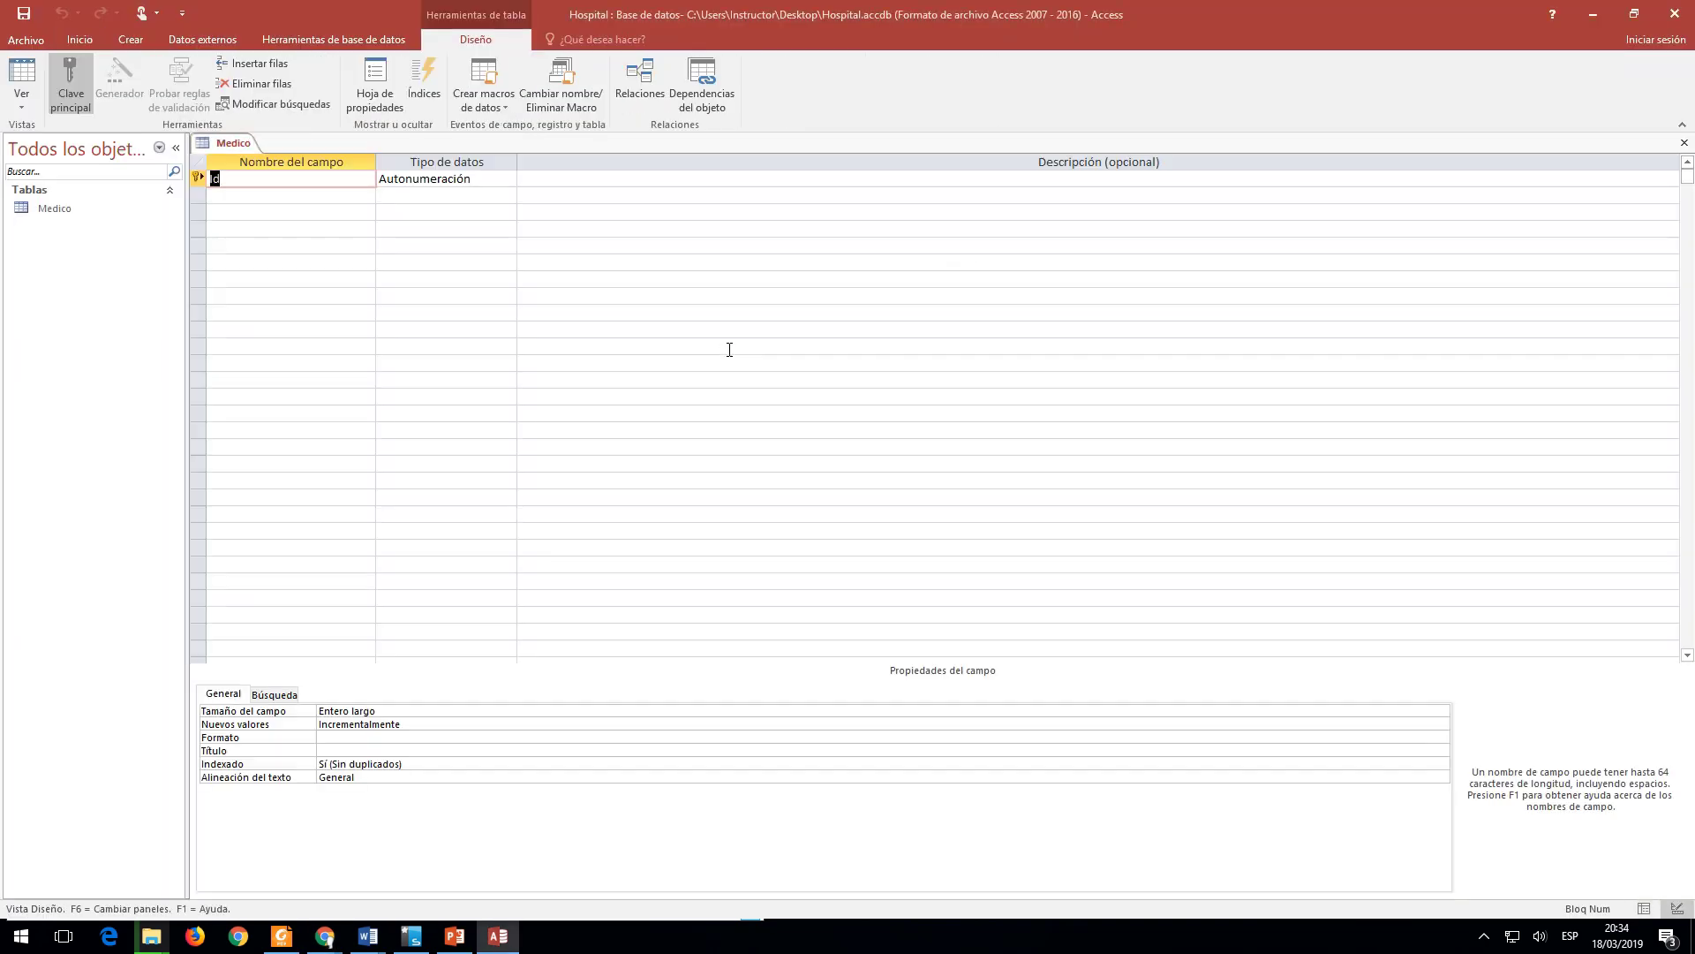
Step: Check the field names and data types listed for the Medicos table in the practice PDF
{"action": "key", "text": "alt+Tab"}
{"action": "key", "text": "alt+Tab"}
{"action": "key", "text": "alt+Tab"}
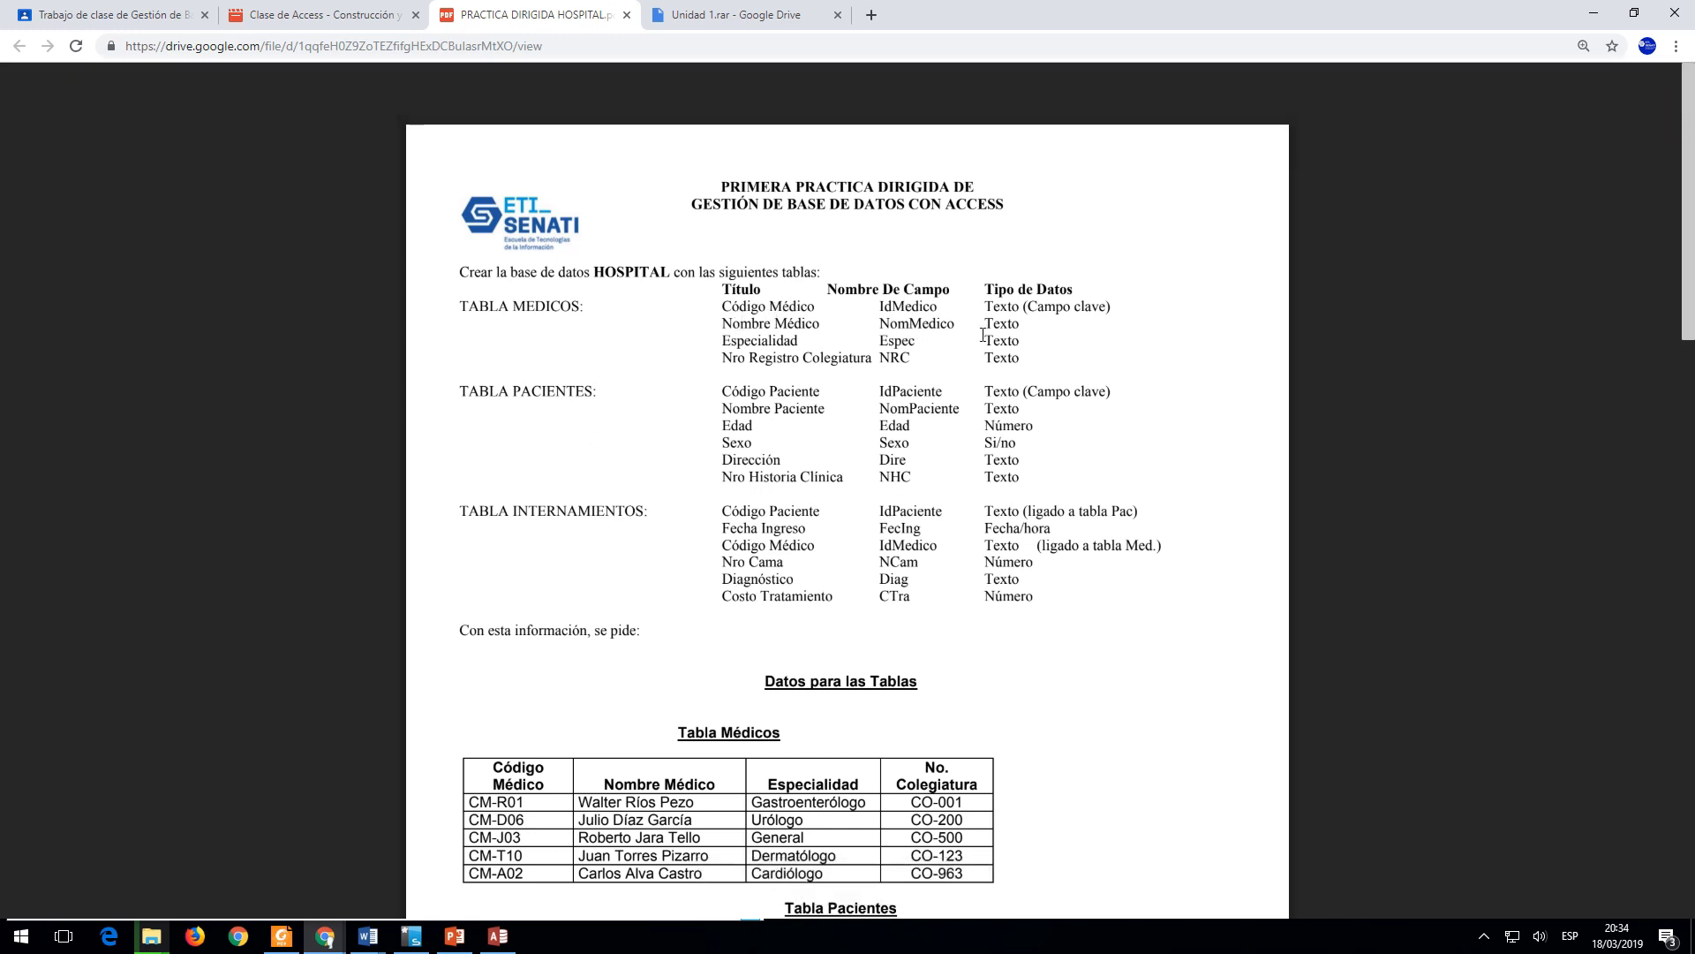
{"action": "key", "text": "alt+Tab"}
{"action": "key", "text": "Tab"}
{"action": "key", "text": "Tab"}
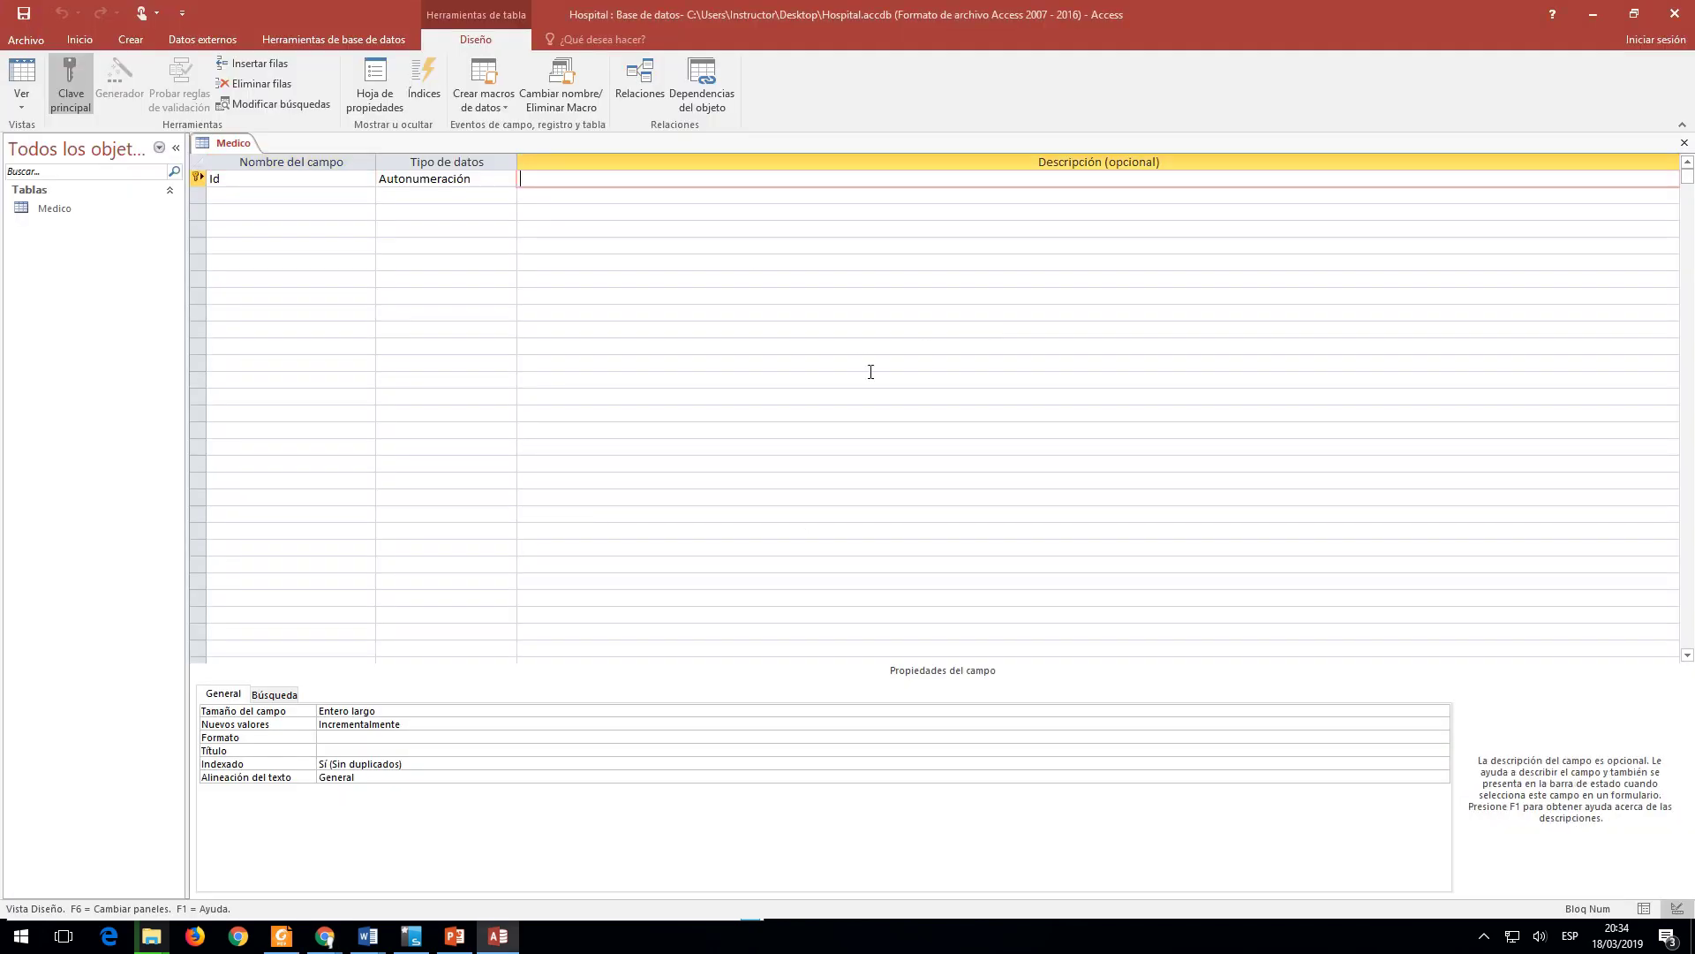
{"action": "type", "text": "Medico"}
{"action": "key", "text": "shift+Home"}
{"action": "key", "text": "BackSpace"}
Step: Rename the primary key field of the Medico table as IdMedico
{"action": "left_click", "coordinate": [241, 174]}
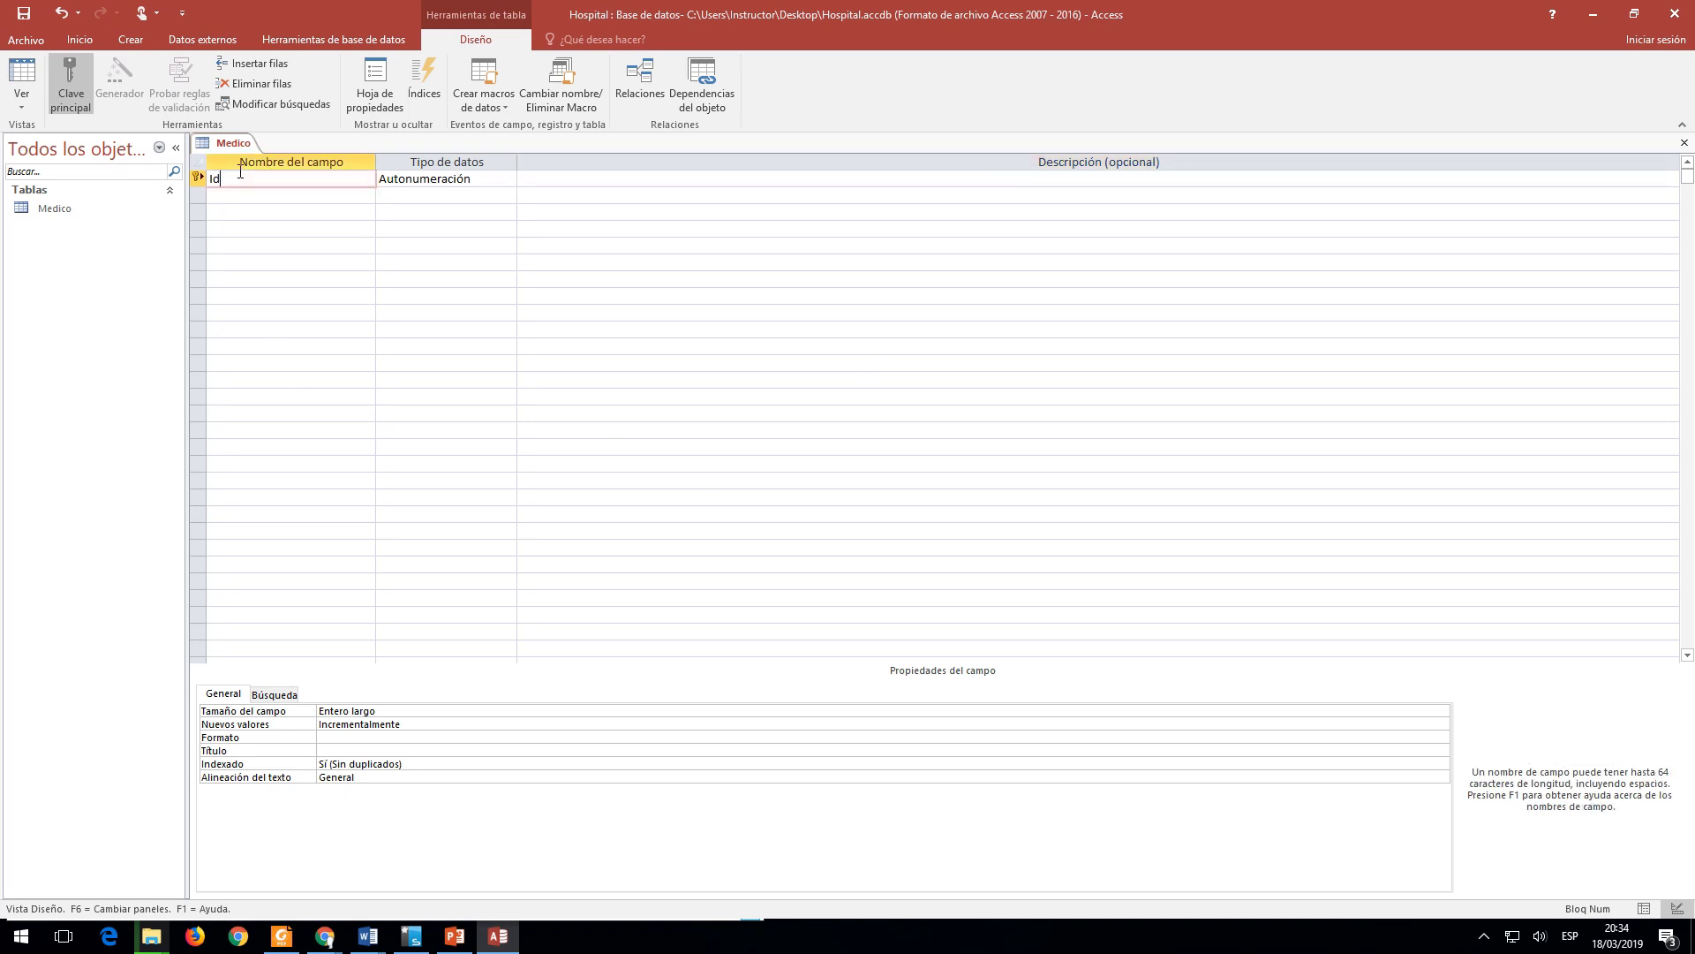
{"action": "type", "text": "Medico"}
{"action": "key", "text": "Down"}
{"action": "key", "text": "Up"}
{"action": "key", "text": "Tab"}
Step: Set the data type of the IdMedico field to Texto corto, as the practice PDF asks for text
{"action": "key", "text": "alt+Tab"}
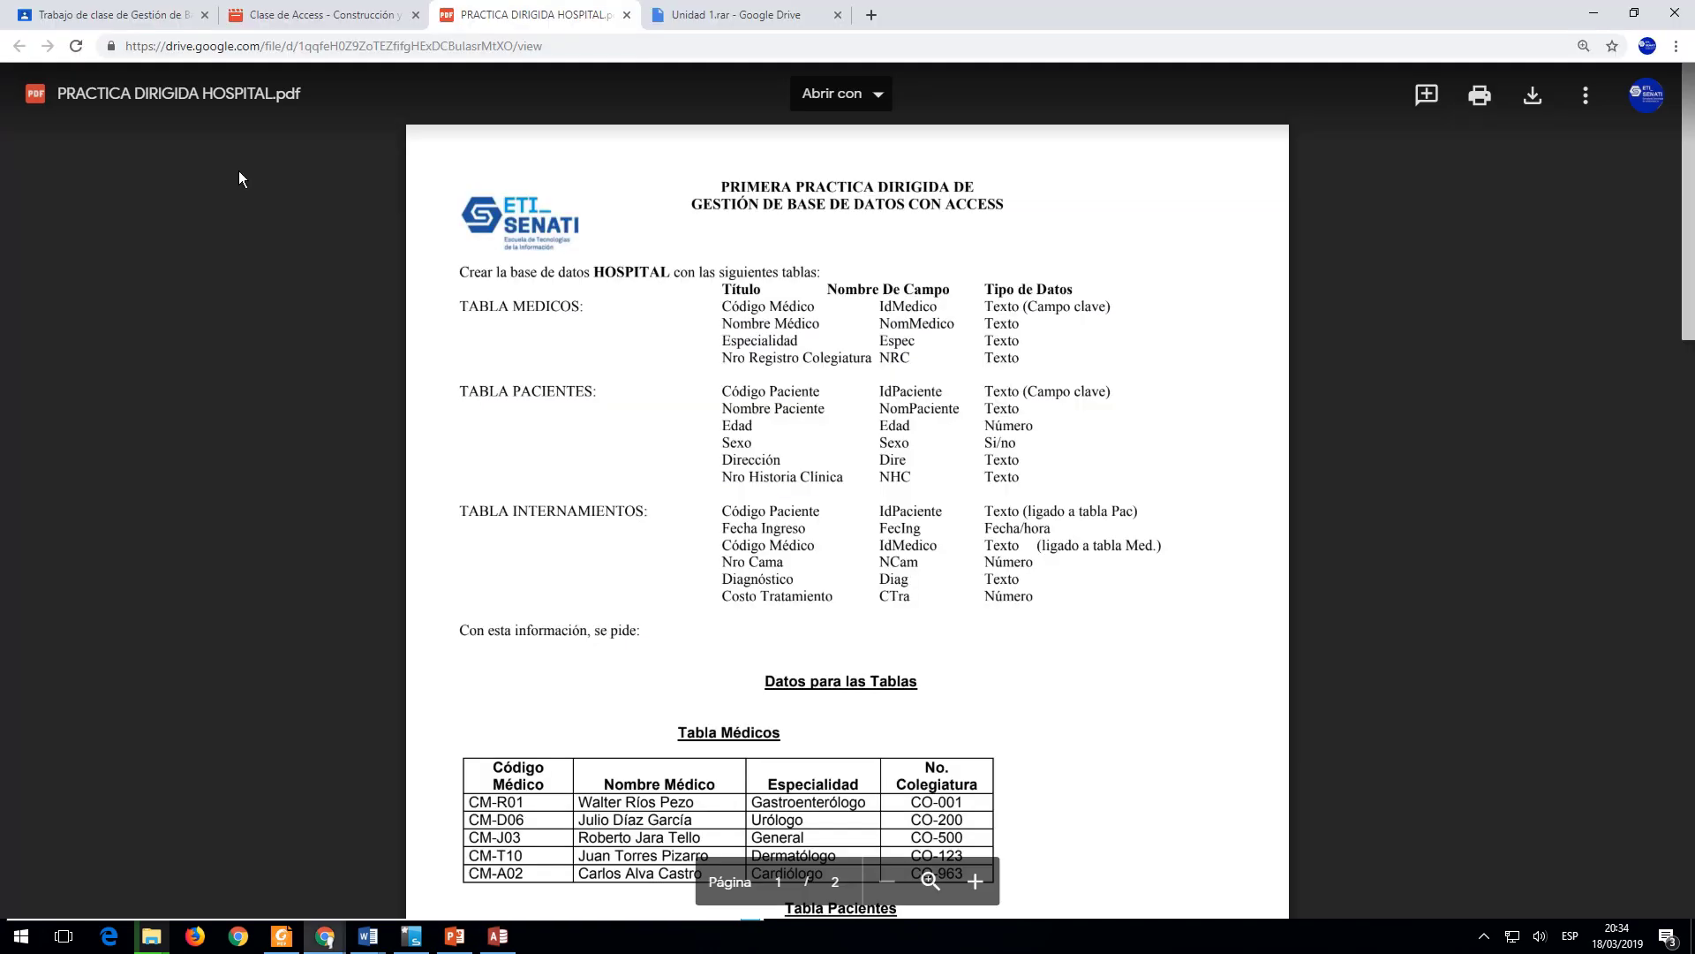
{"action": "key", "text": "alt+Tab"}
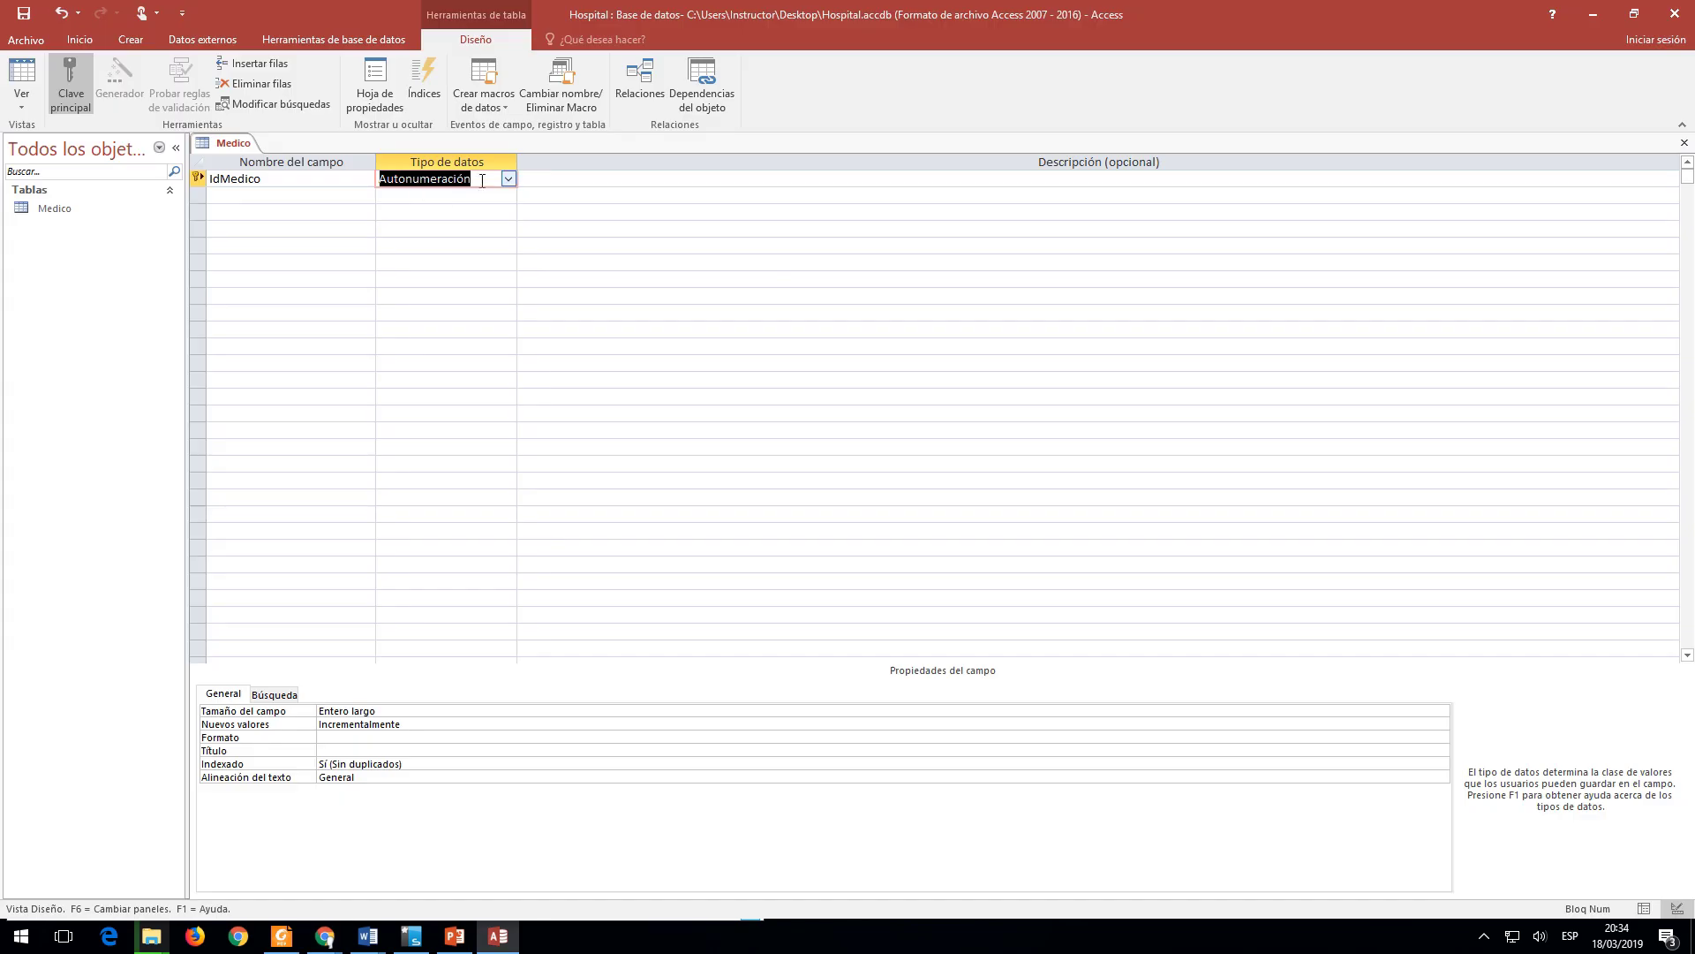
{"action": "left_click", "coordinate": [509, 179]}
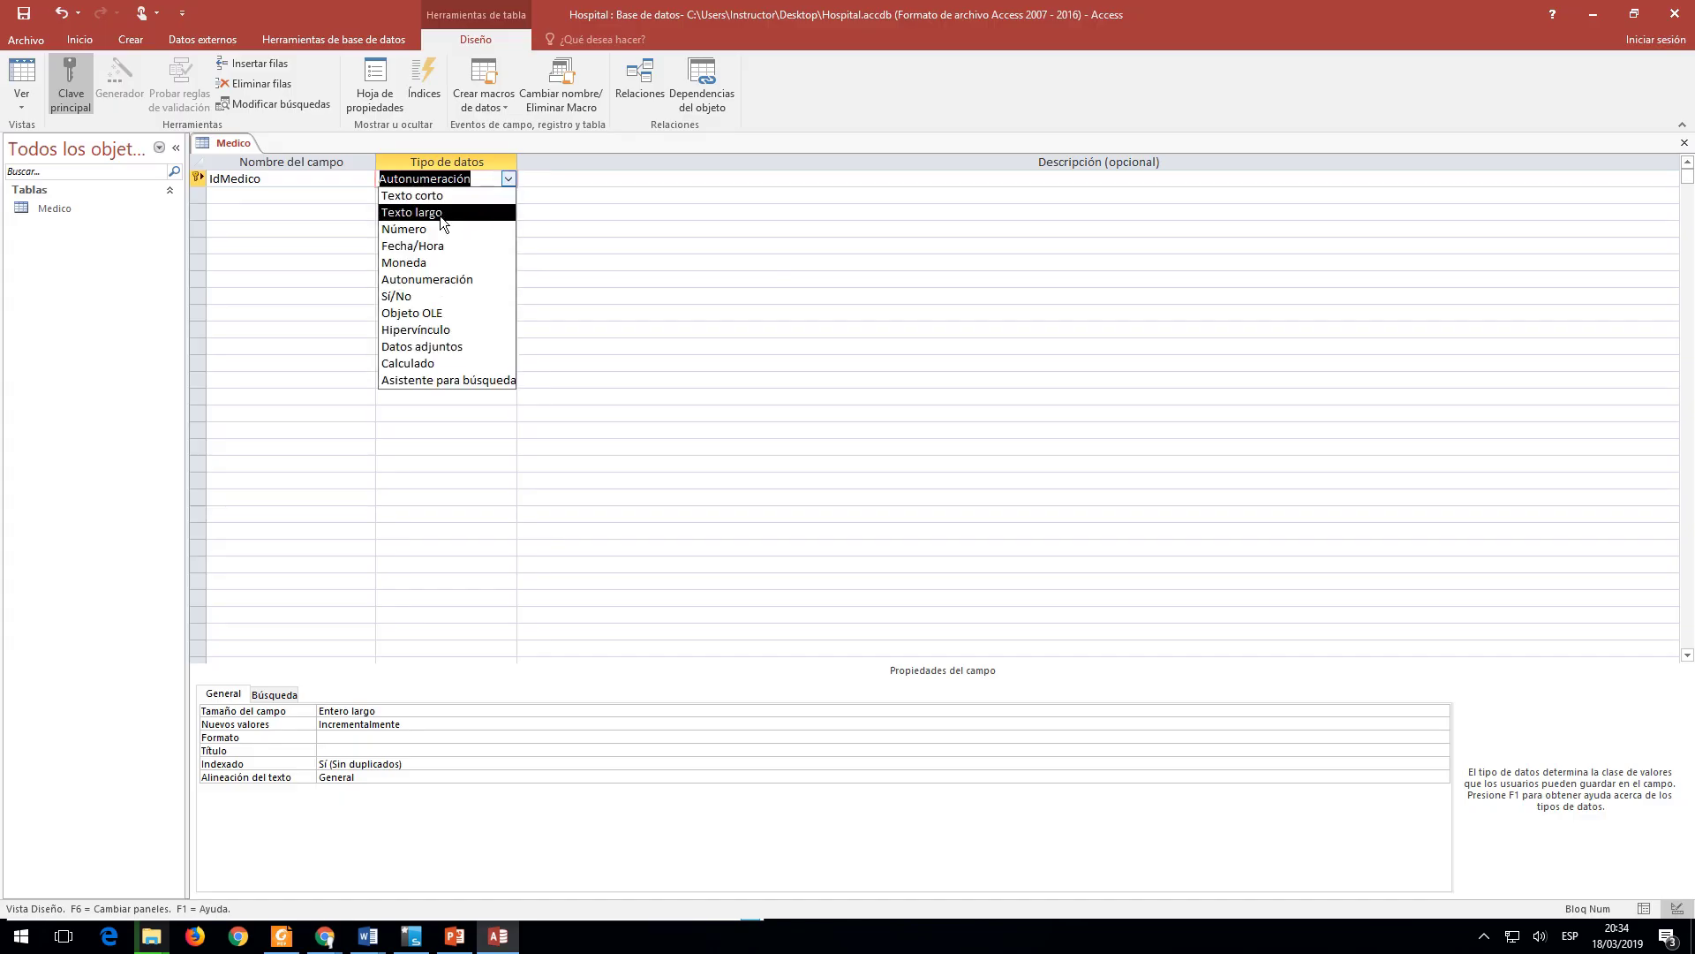
{"action": "left_click", "coordinate": [464, 196]}
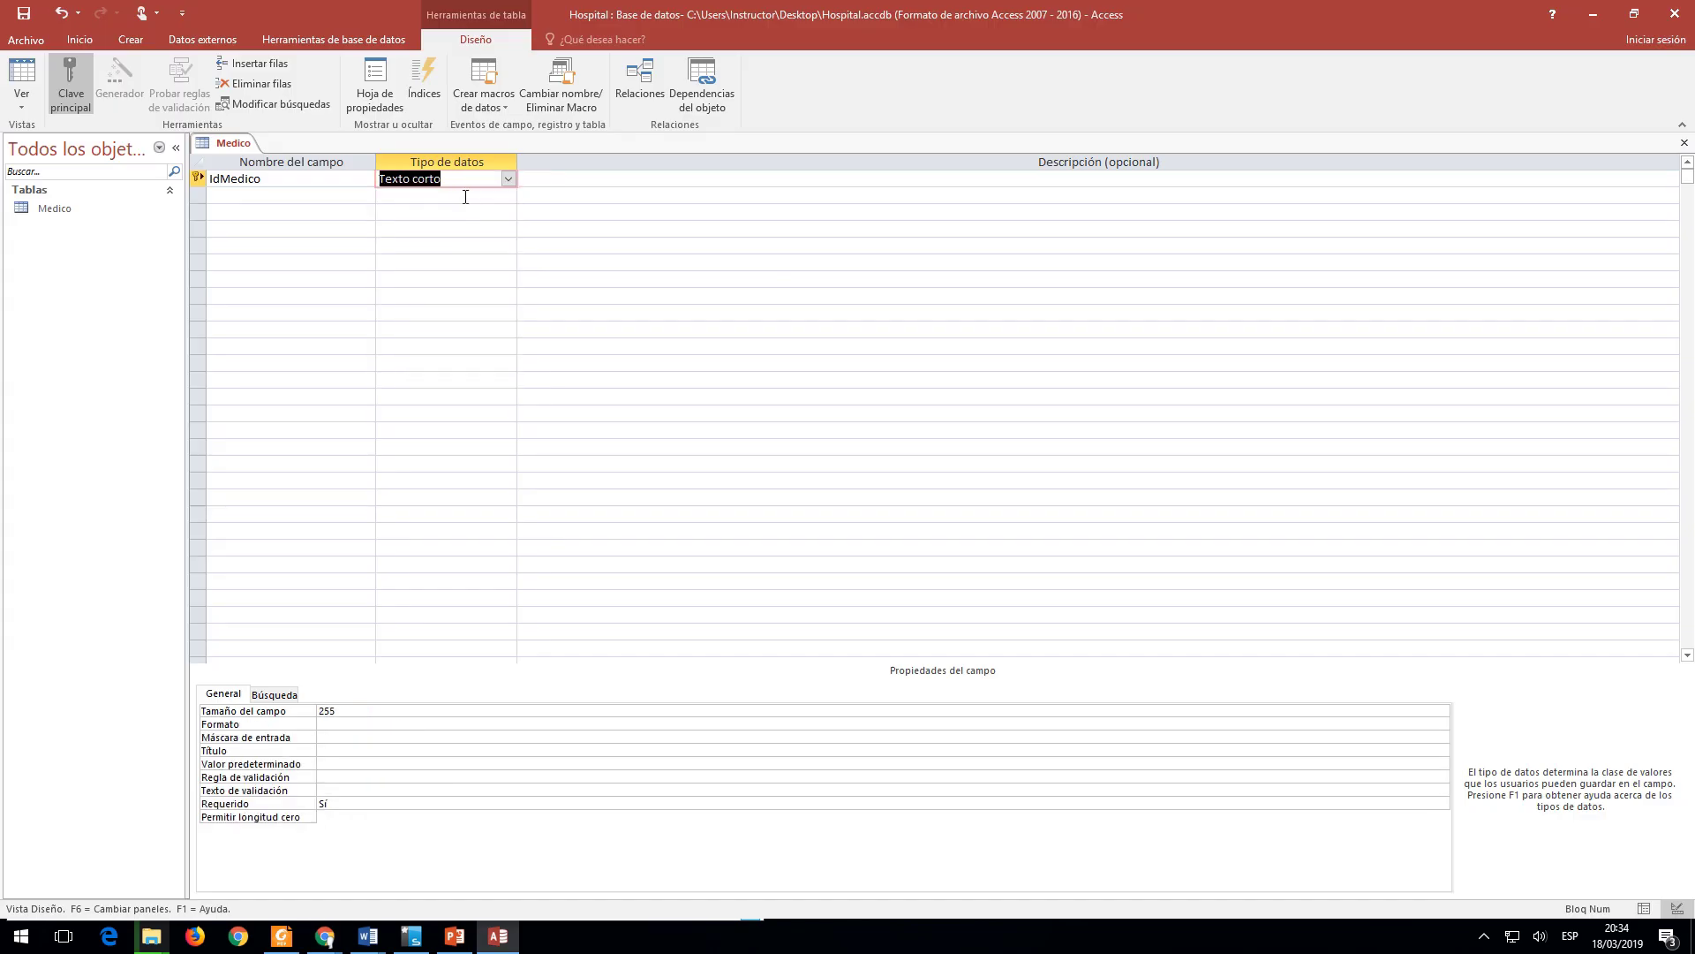
Step: Add a NomMedico field with the Texto corto data type below IdMedico
{"action": "left_click", "coordinate": [295, 209]}
{"action": "key", "text": "alt+Tab"}
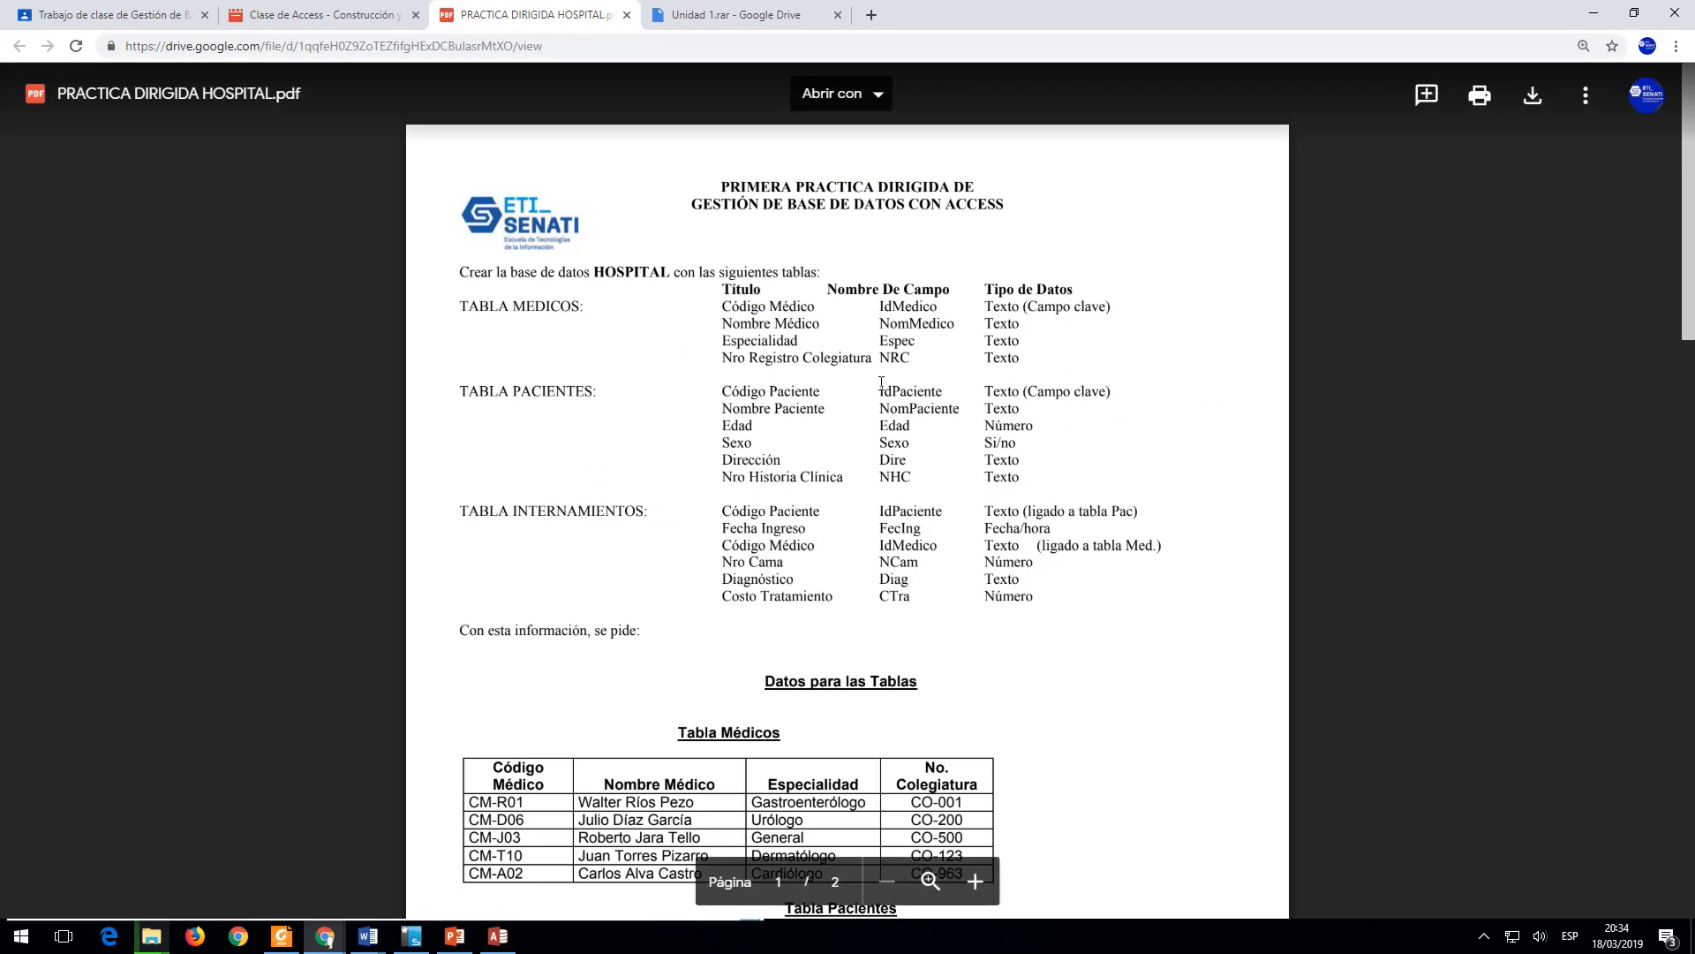
{"action": "key", "text": "alt+Tab"}
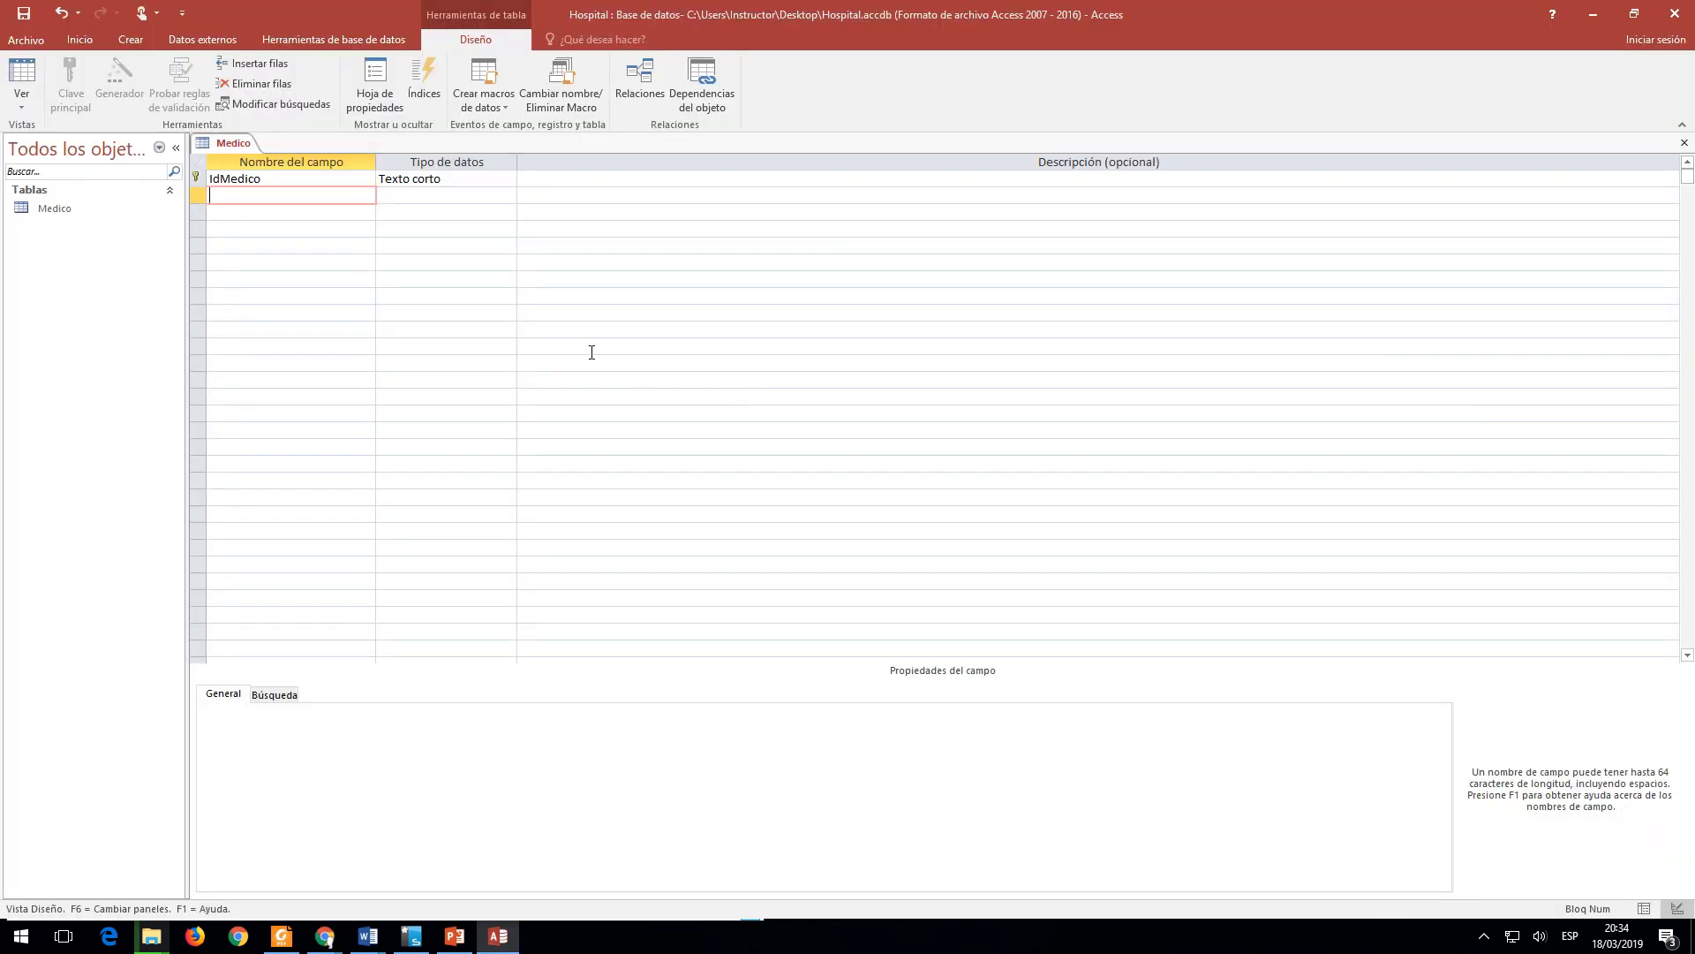
{"action": "type", "text": "NomMedicio"}
{"action": "key", "text": "Tab"}
Step: Add the remaining fields from the practice PDF, Espec and NRC, both as Texto corto
{"action": "key", "text": "alt+Tab"}
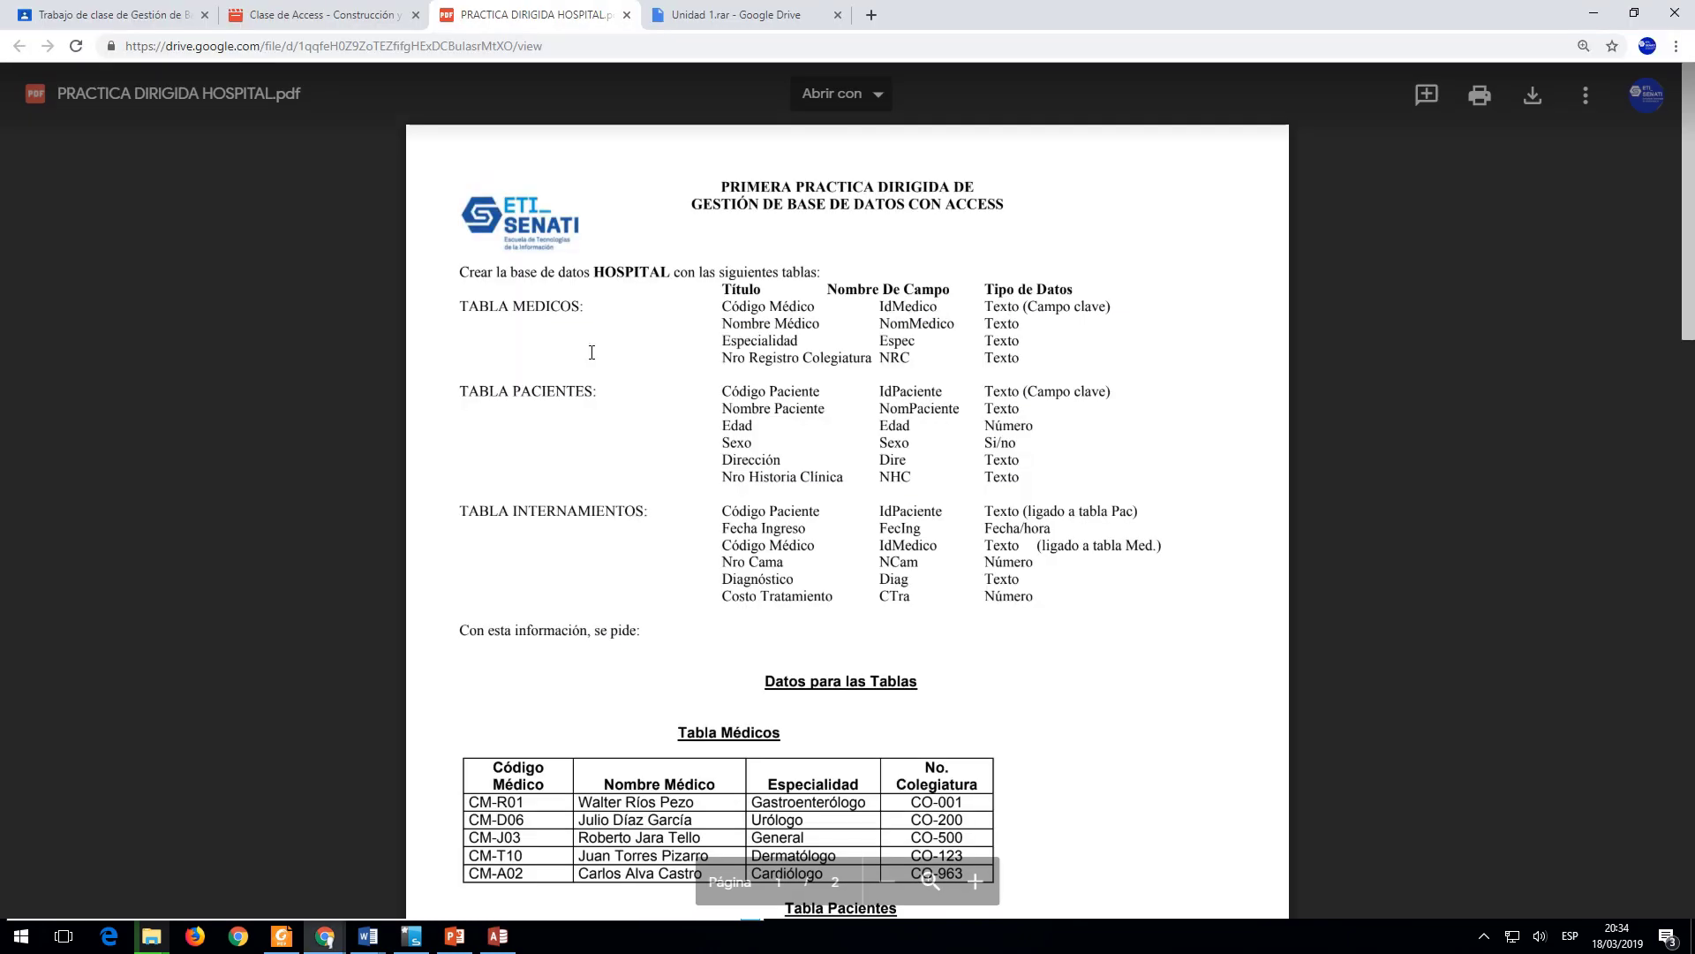
{"action": "key", "text": "alt+Tab"}
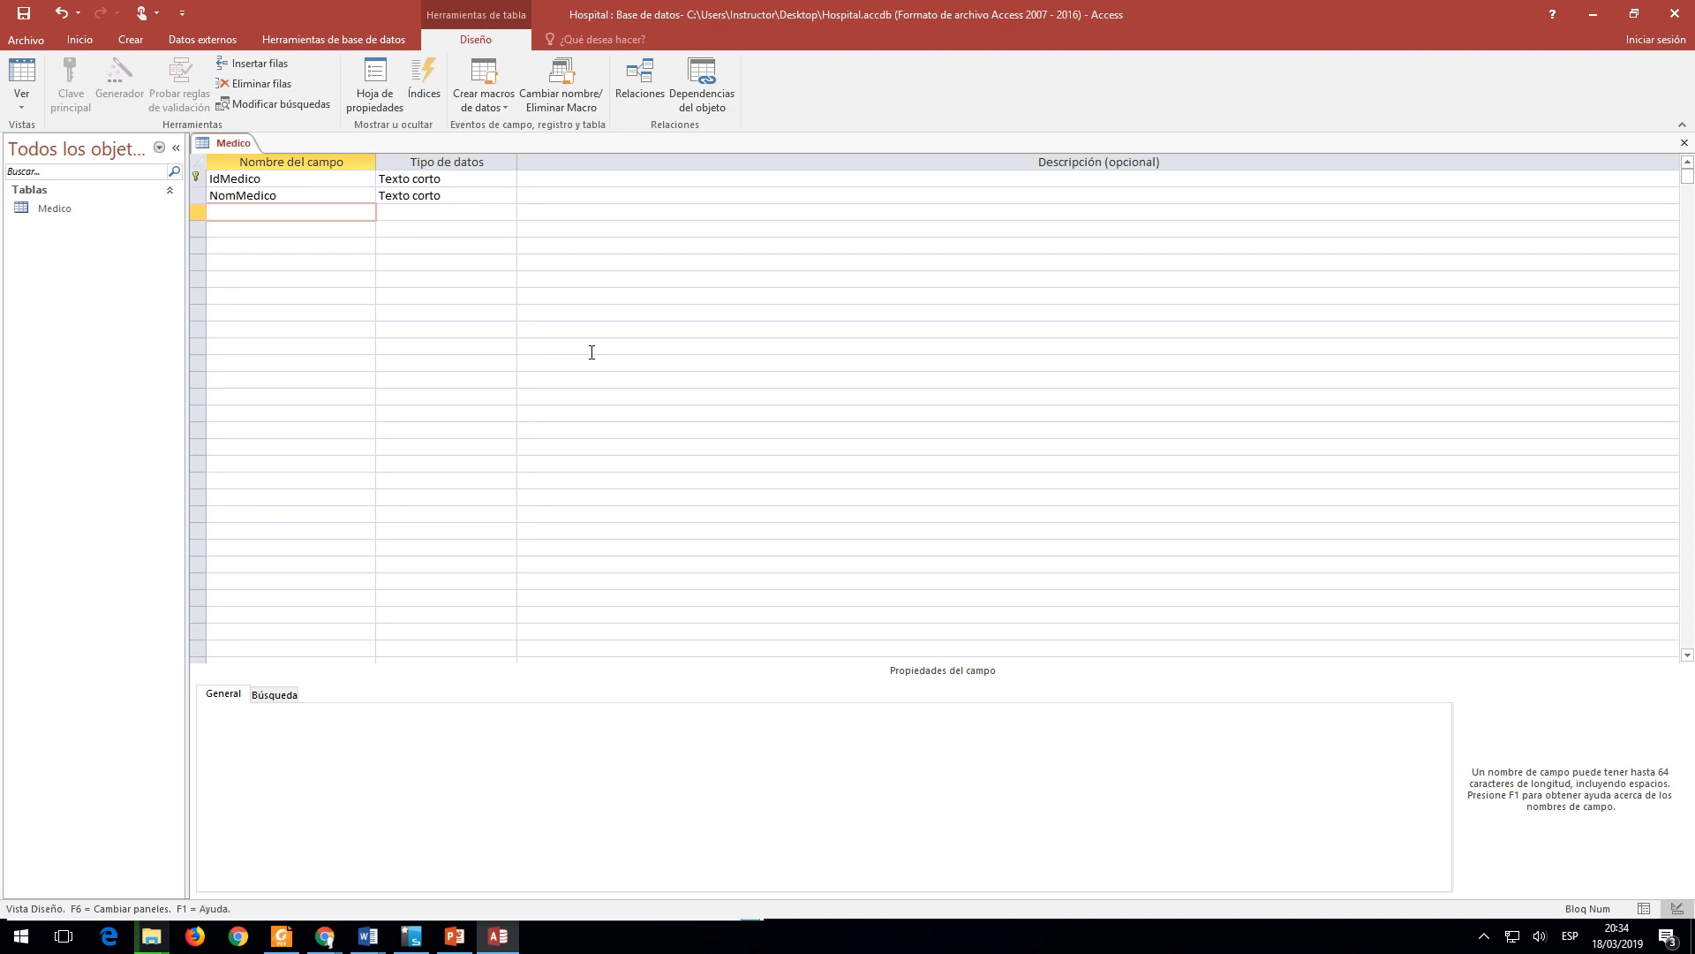
{"action": "type", "text": "Espec"}
{"action": "key", "text": "Down"}
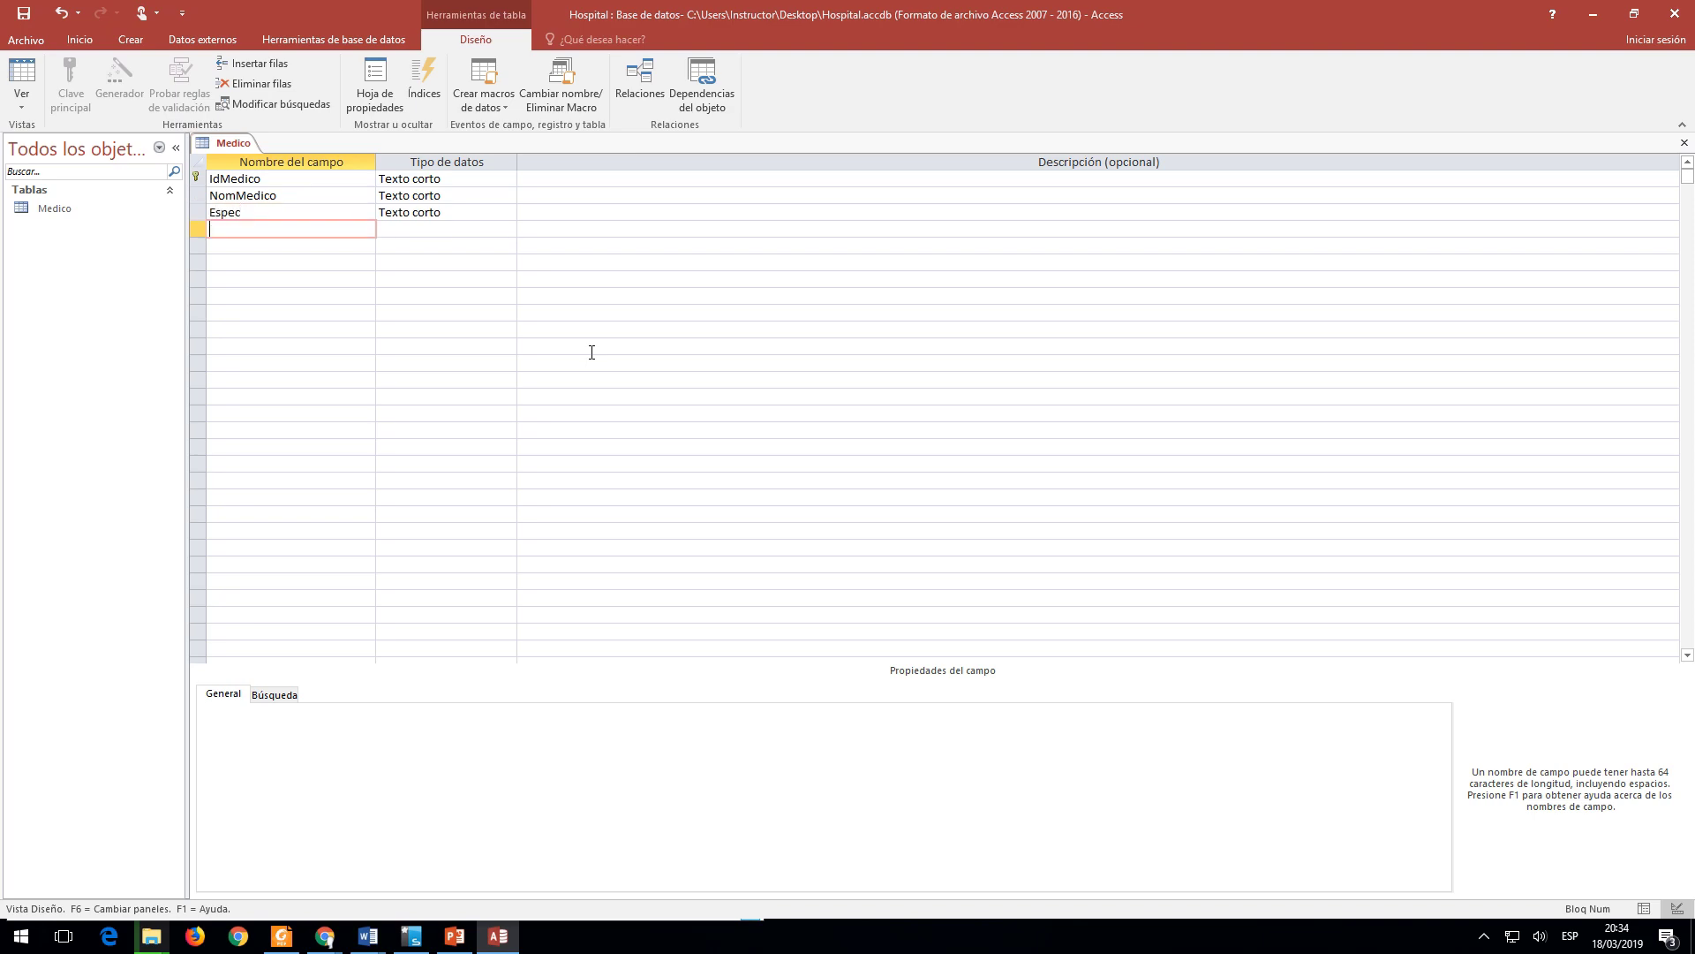
{"action": "key", "text": "alt+Tab"}
{"action": "key", "text": "alt+Tab"}
{"action": "type", "text": "NRC"}
{"action": "key", "text": "Tab"}
{"action": "key", "text": "Up"}
{"action": "key", "text": "Up"}
{"action": "key", "text": "Up"}
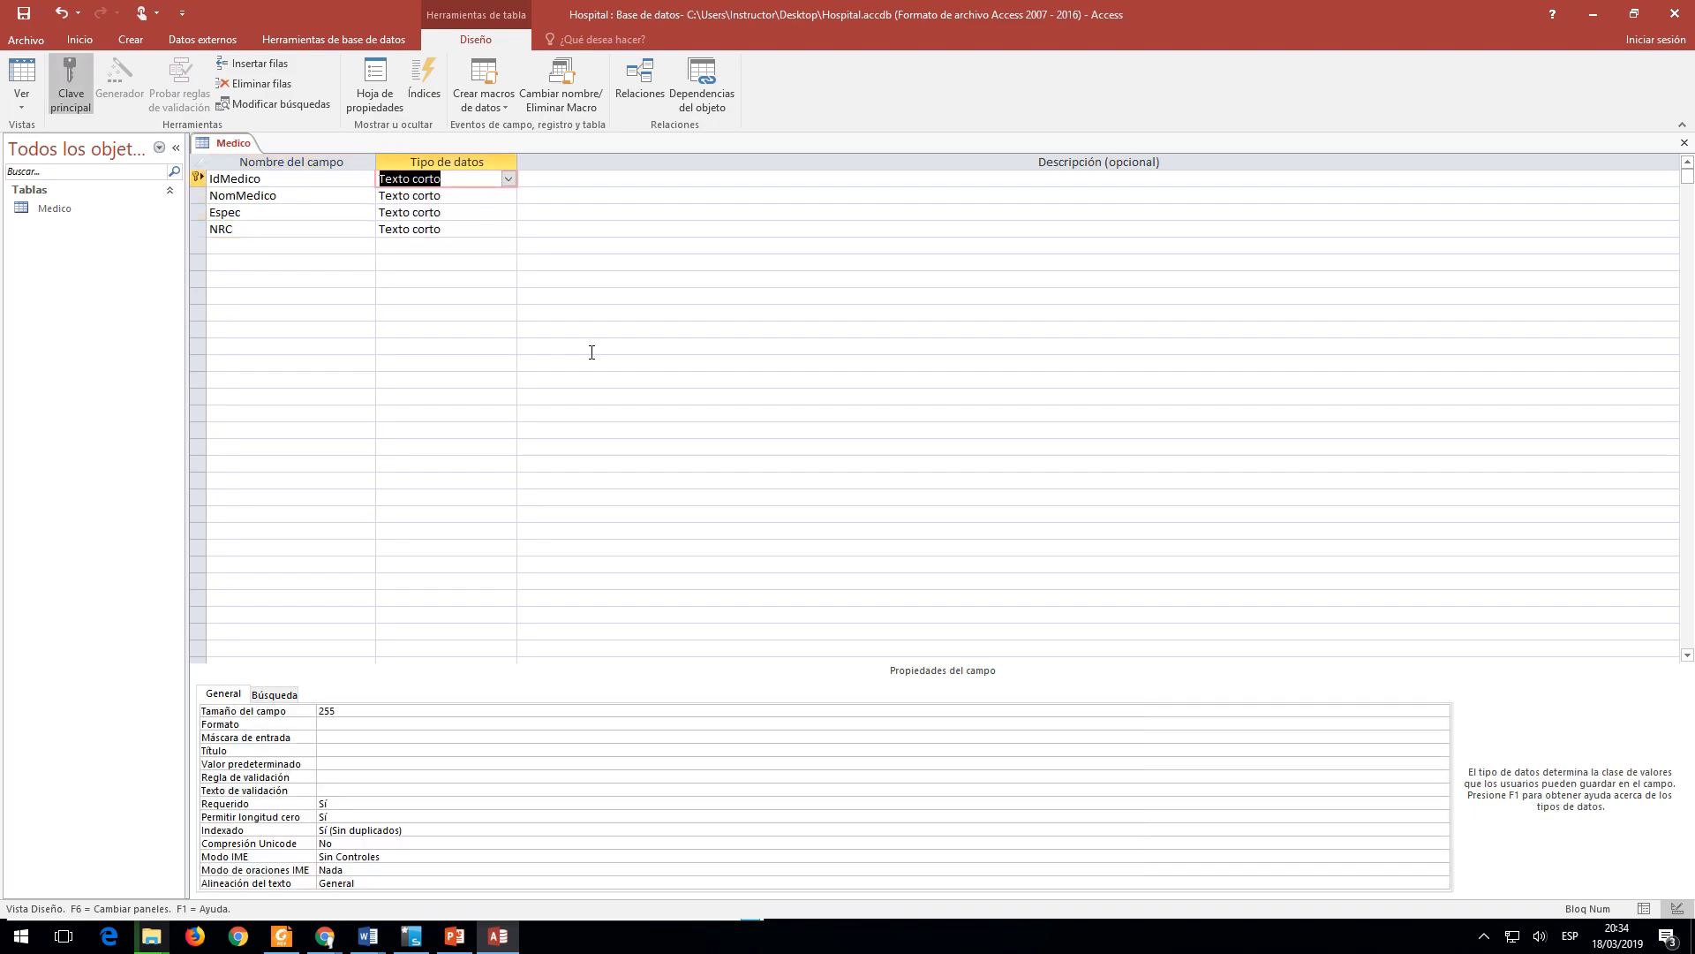
Step: Set the title of the IdMedico field to "Código Médico", matching the practice PDF
{"action": "key", "text": "alt+Tab"}
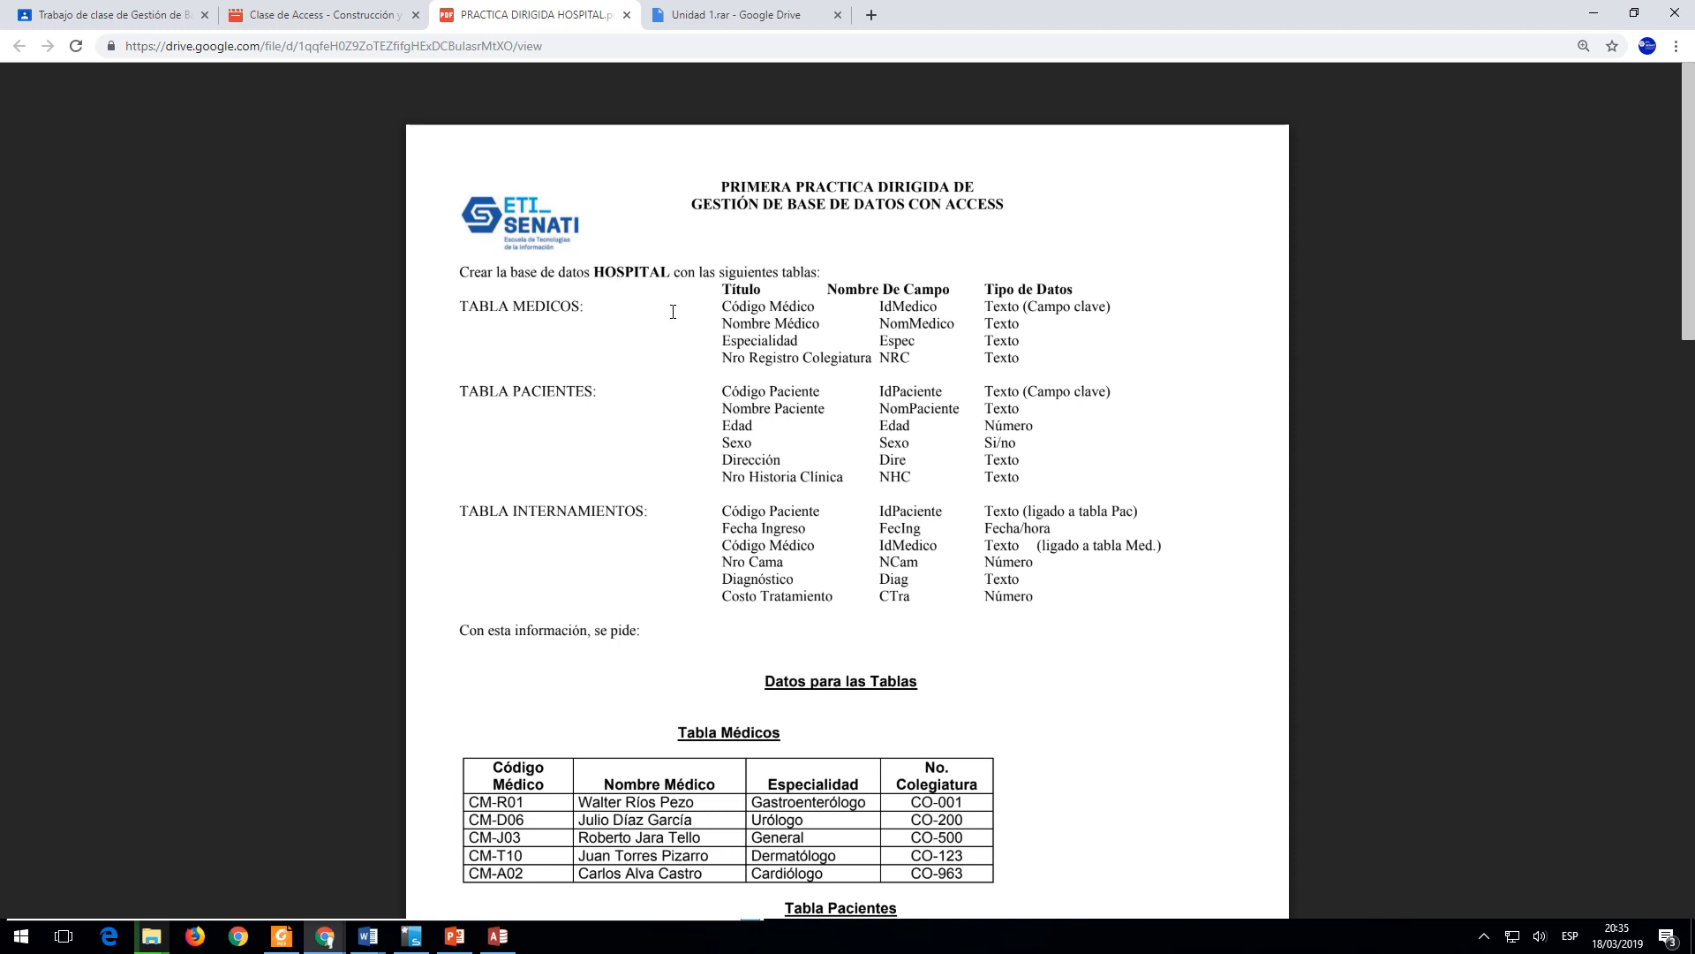
{"action": "key", "text": "alt+Tab"}
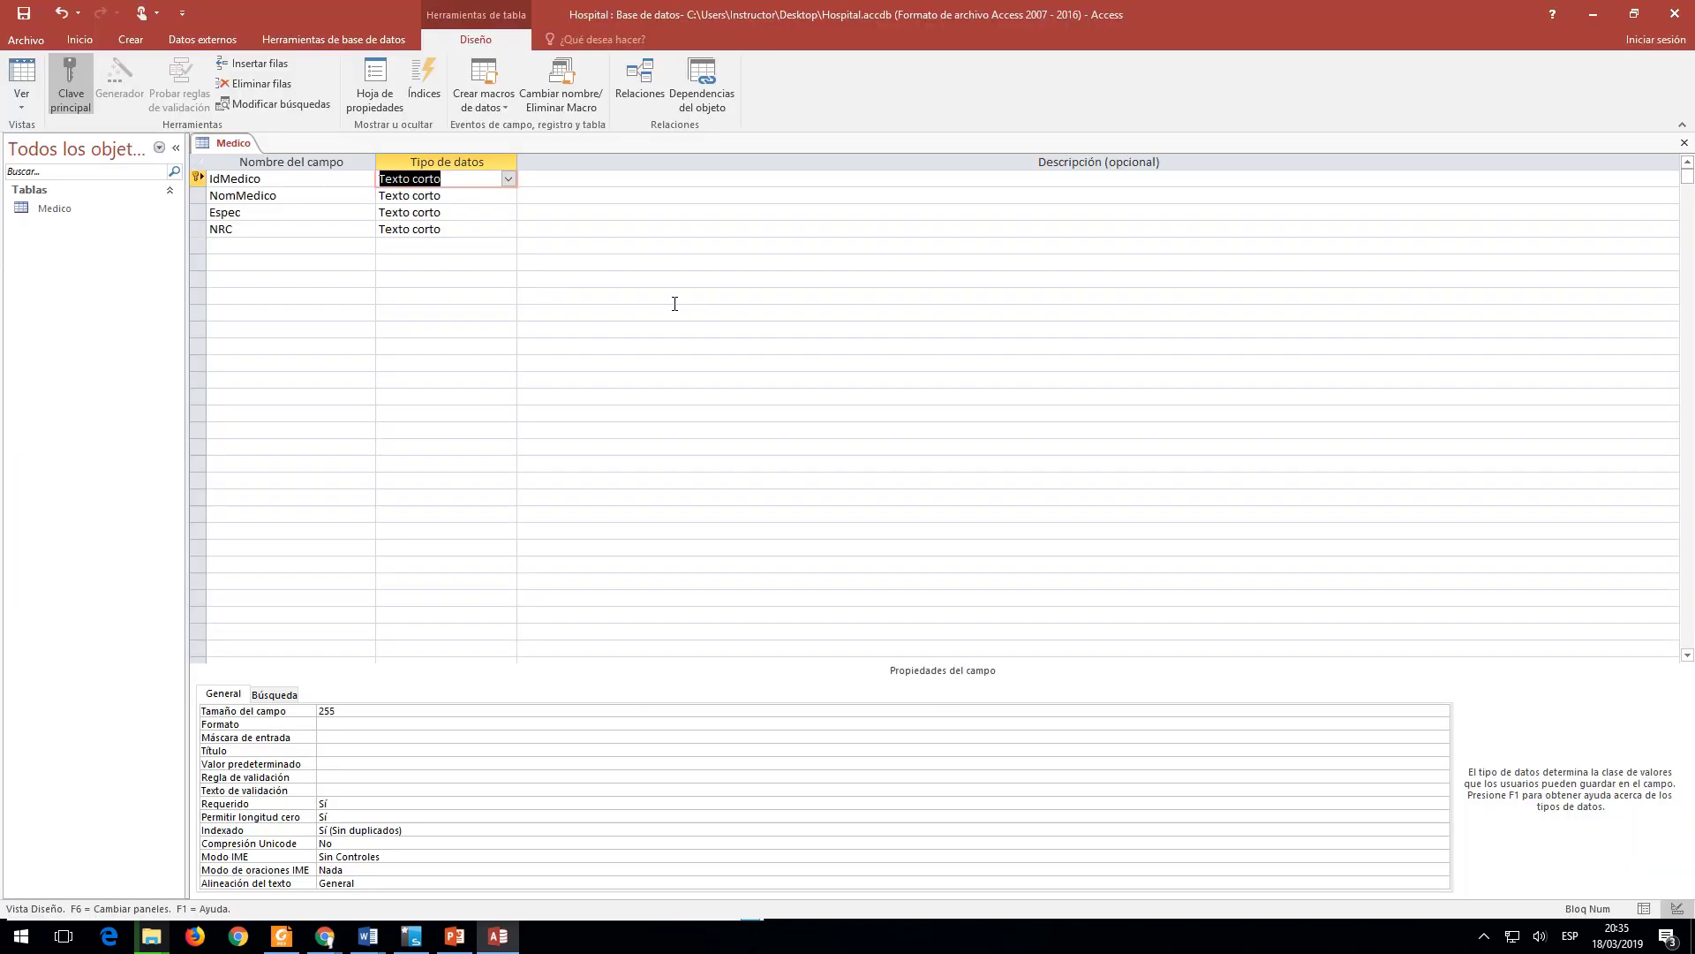
{"action": "left_click", "coordinate": [298, 178]}
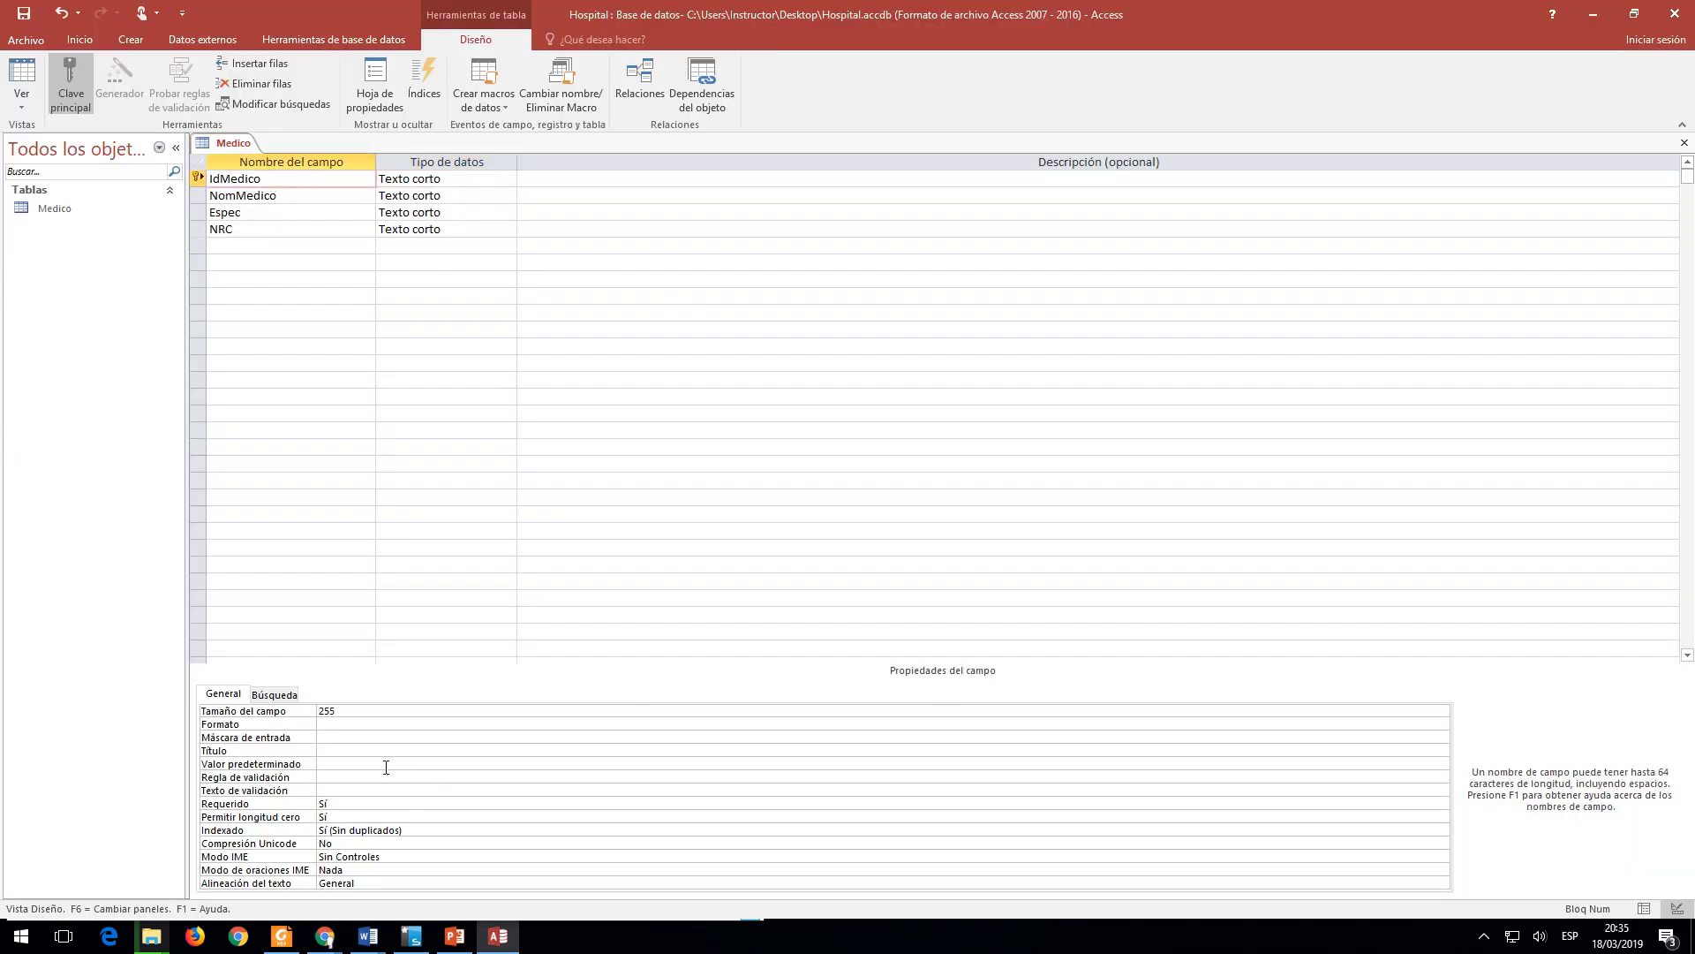
{"action": "left_click", "coordinate": [350, 751]}
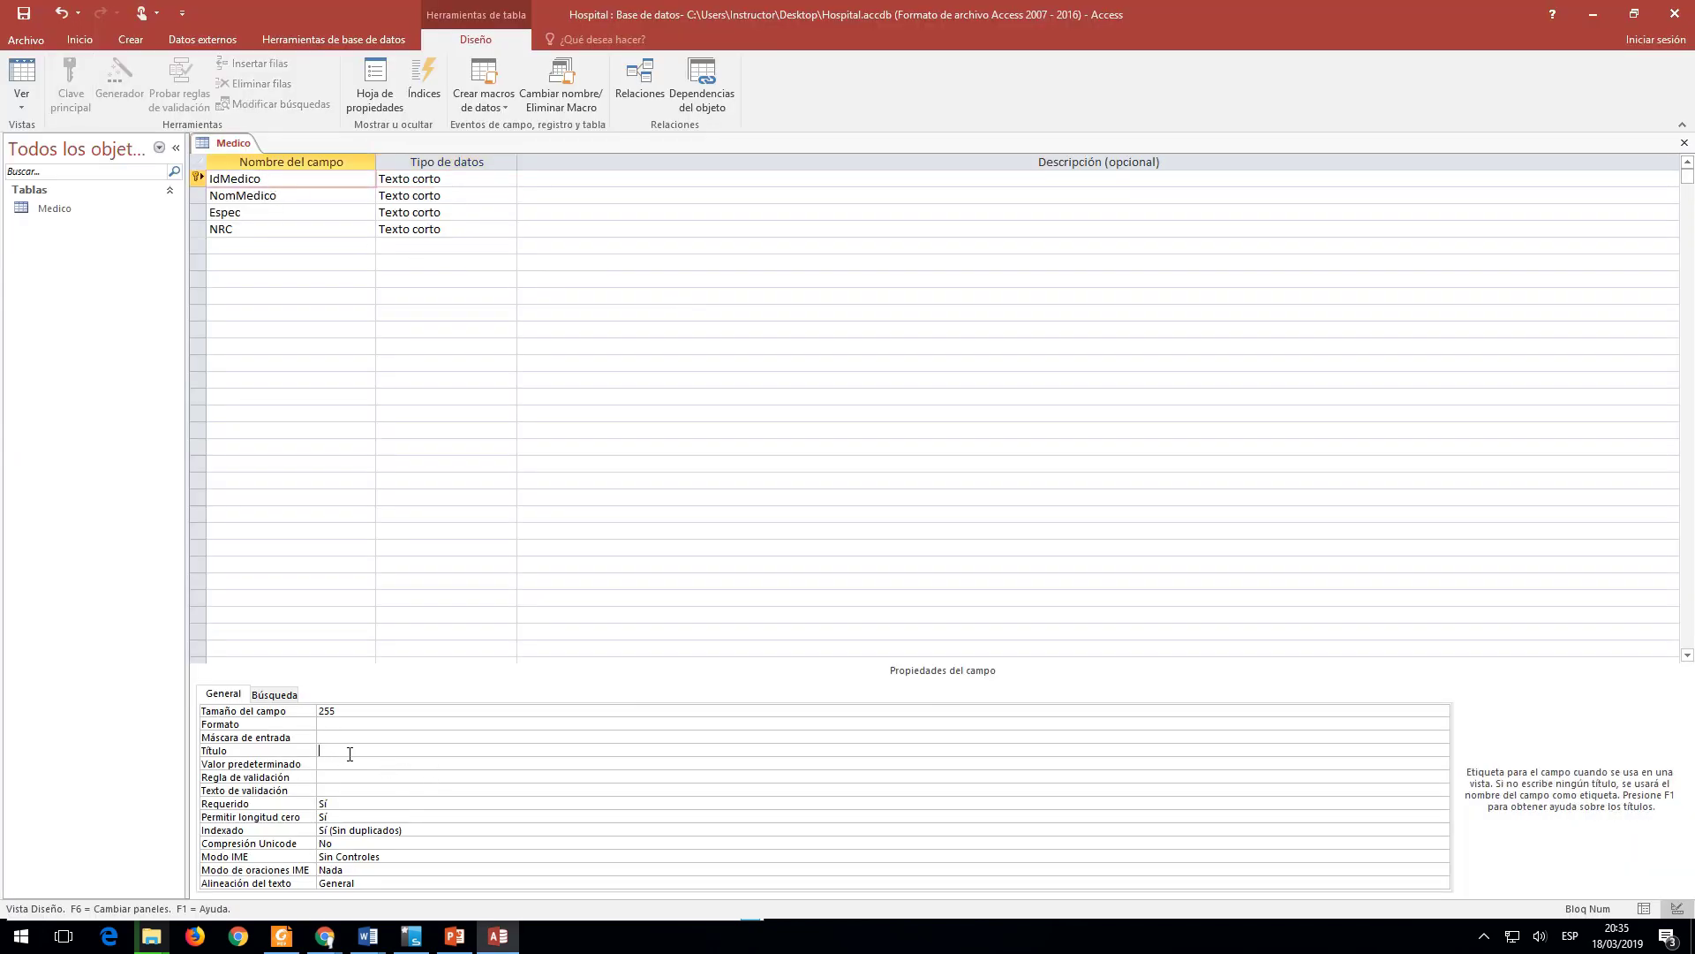
{"action": "type", "text": "Código Medico"}
{"action": "key", "text": "alt+Tab"}
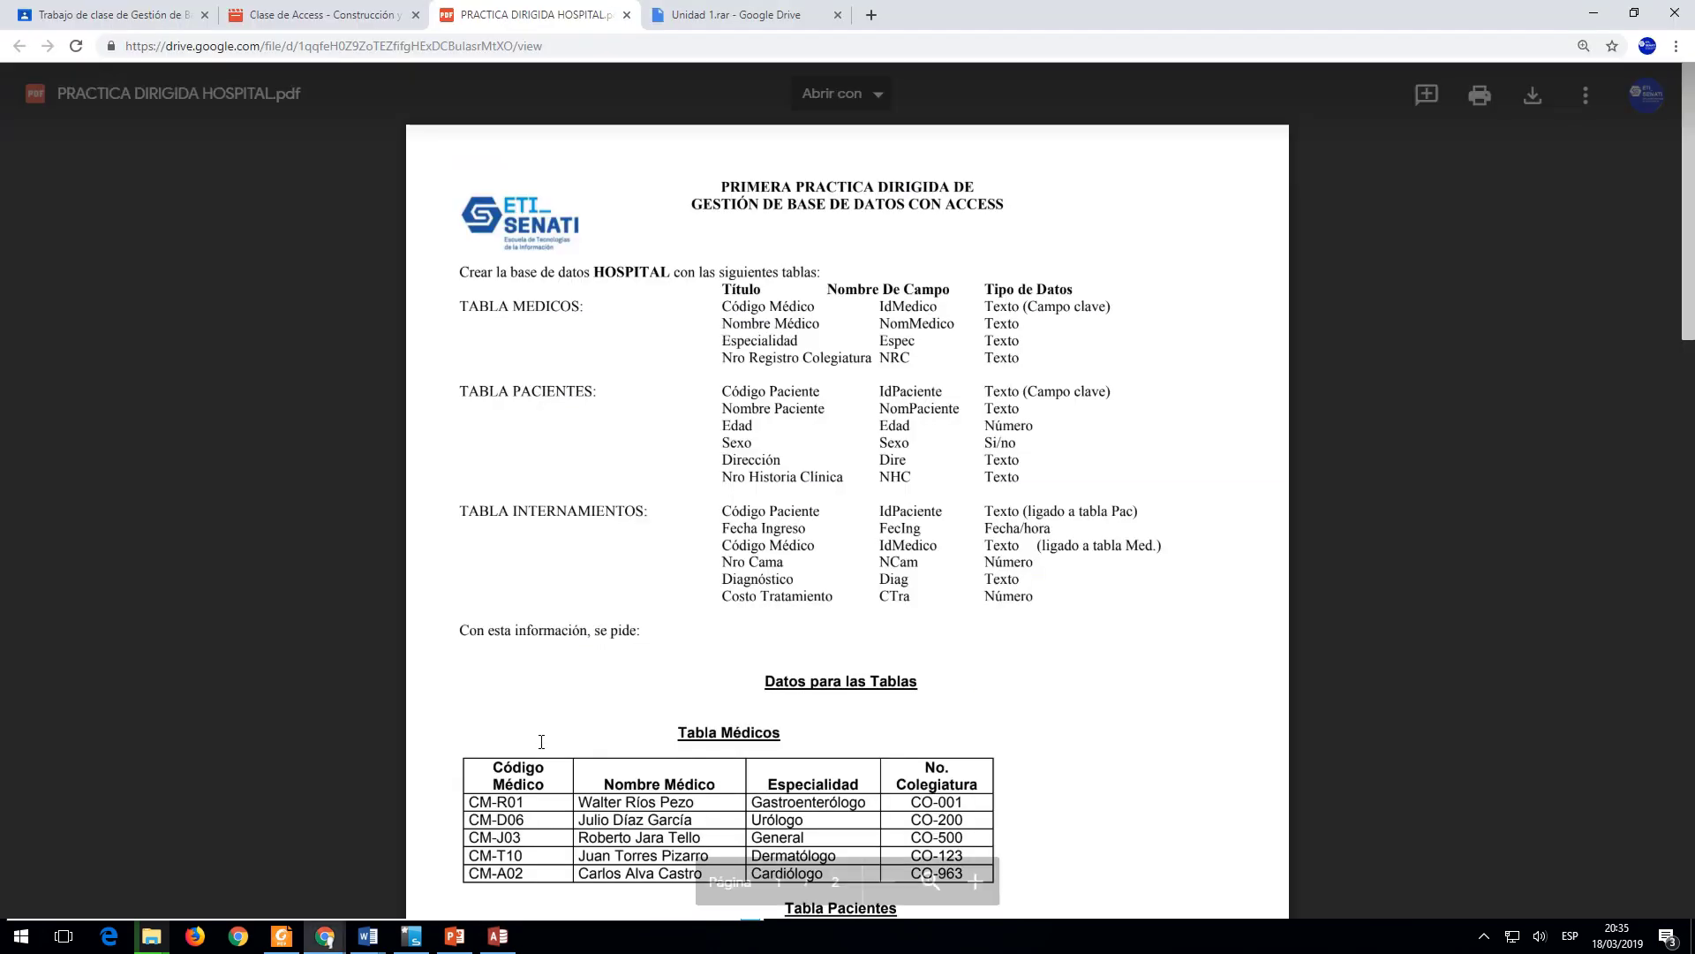
{"action": "key", "text": "alt+Tab"}
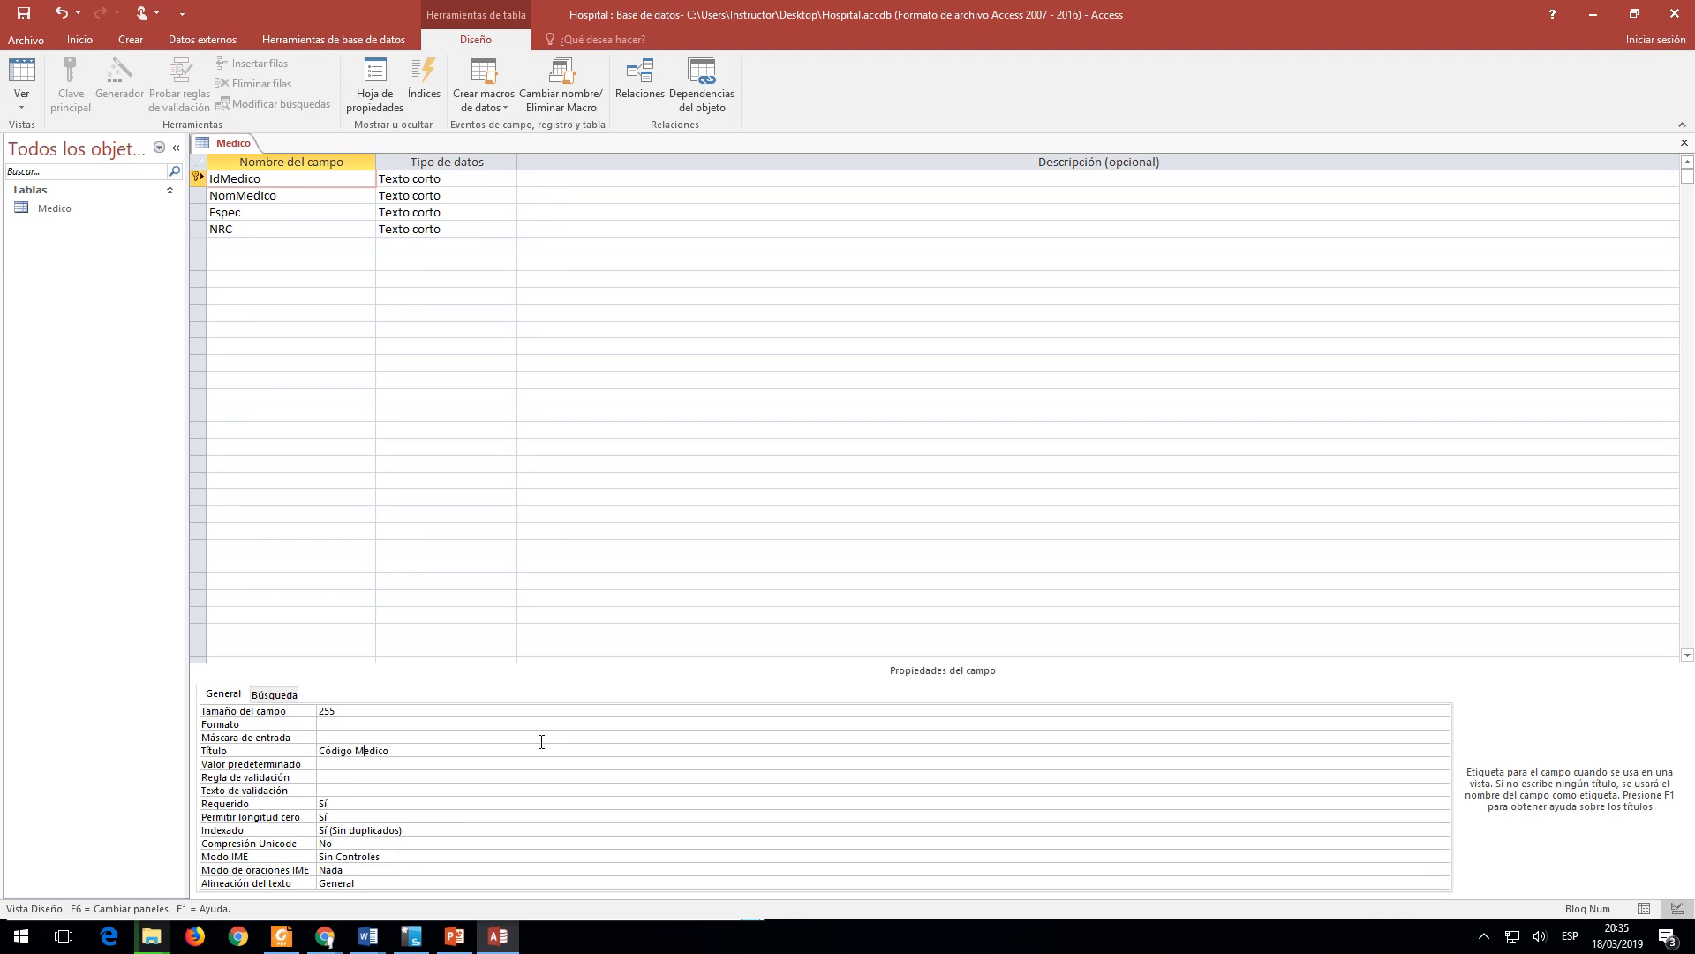
{"action": "key", "text": "BackSpace"}
{"action": "type", "text": "é"}
Step: Give the NomMedico field the title "Nombre Médico"
{"action": "left_click", "coordinate": [281, 195]}
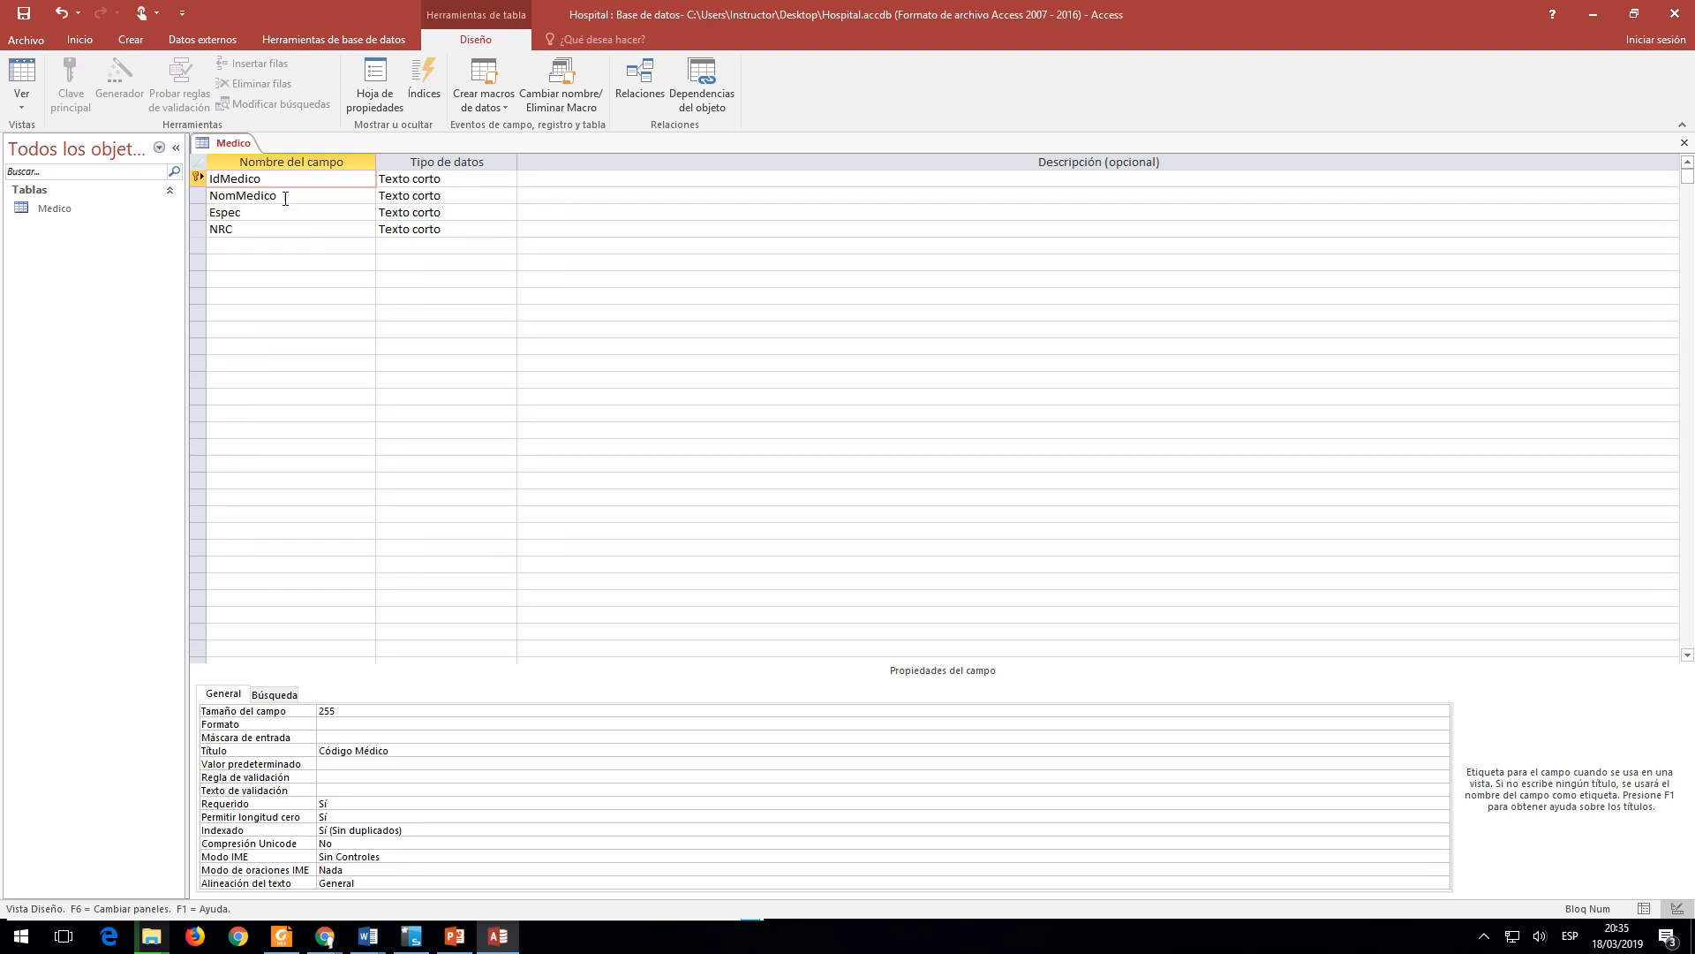
{"action": "left_click", "coordinate": [332, 752]}
{"action": "type", "text": "No"}
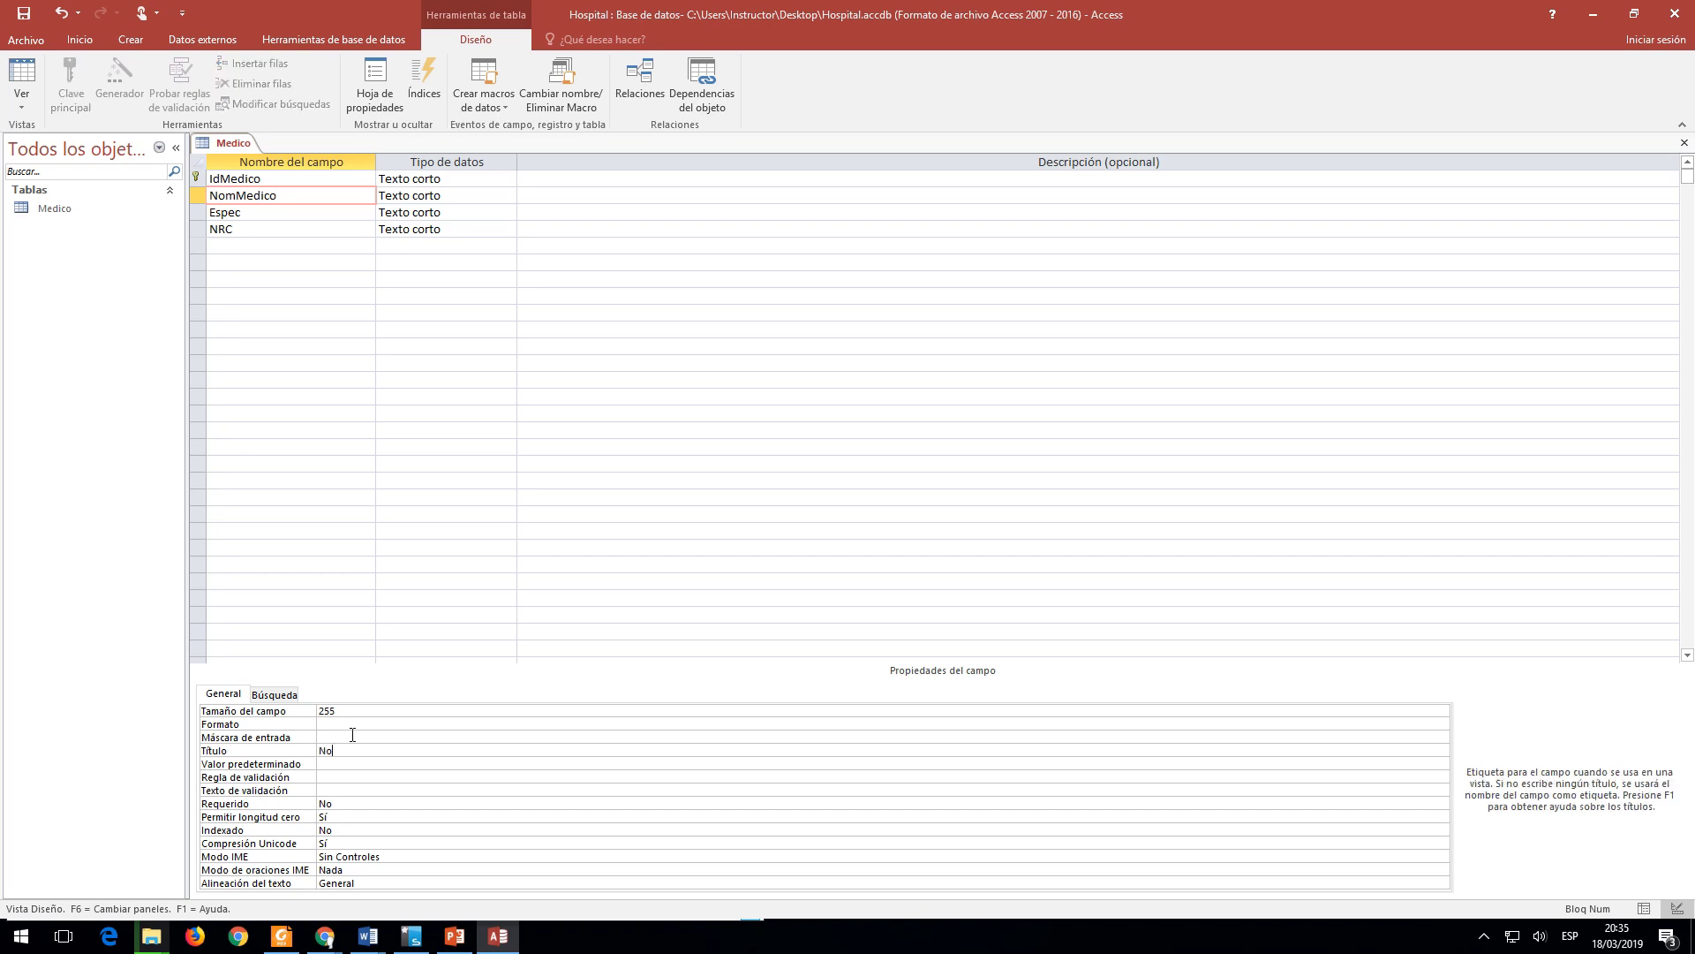
{"action": "type", "text": "mbre Médico"}
Step: Enter "Especialidad" as the title of the Espec field, correcting the spelling where needed
{"action": "left_click", "coordinate": [275, 210]}
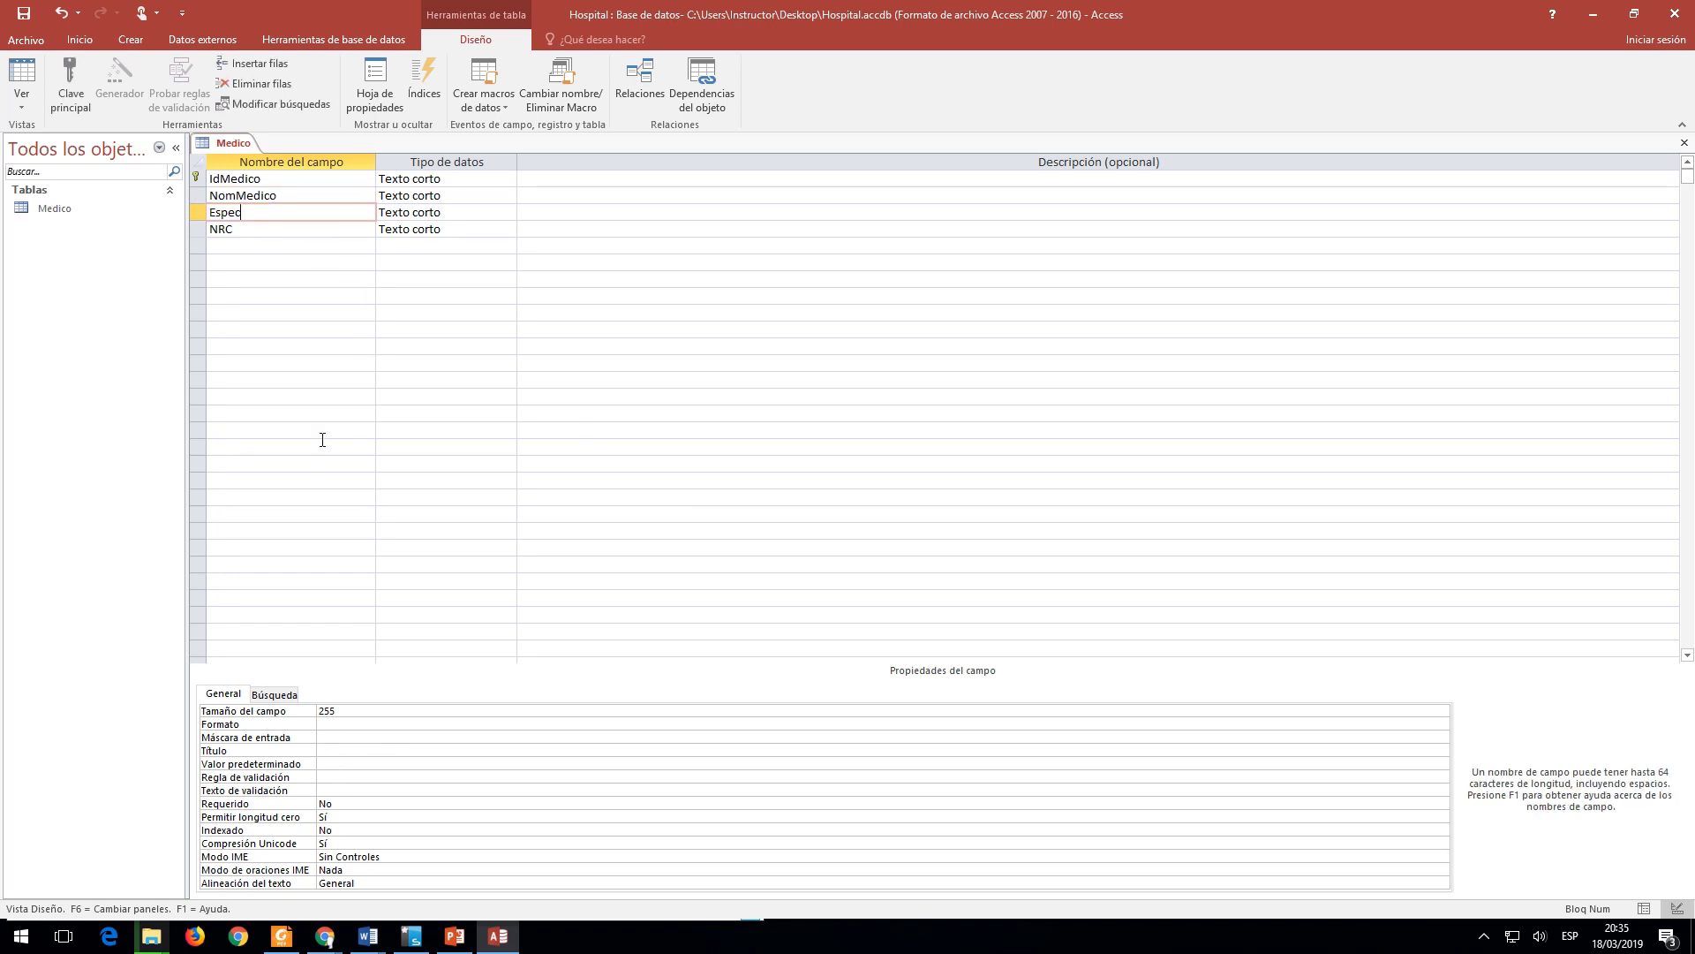
{"action": "left_click", "coordinate": [359, 749]}
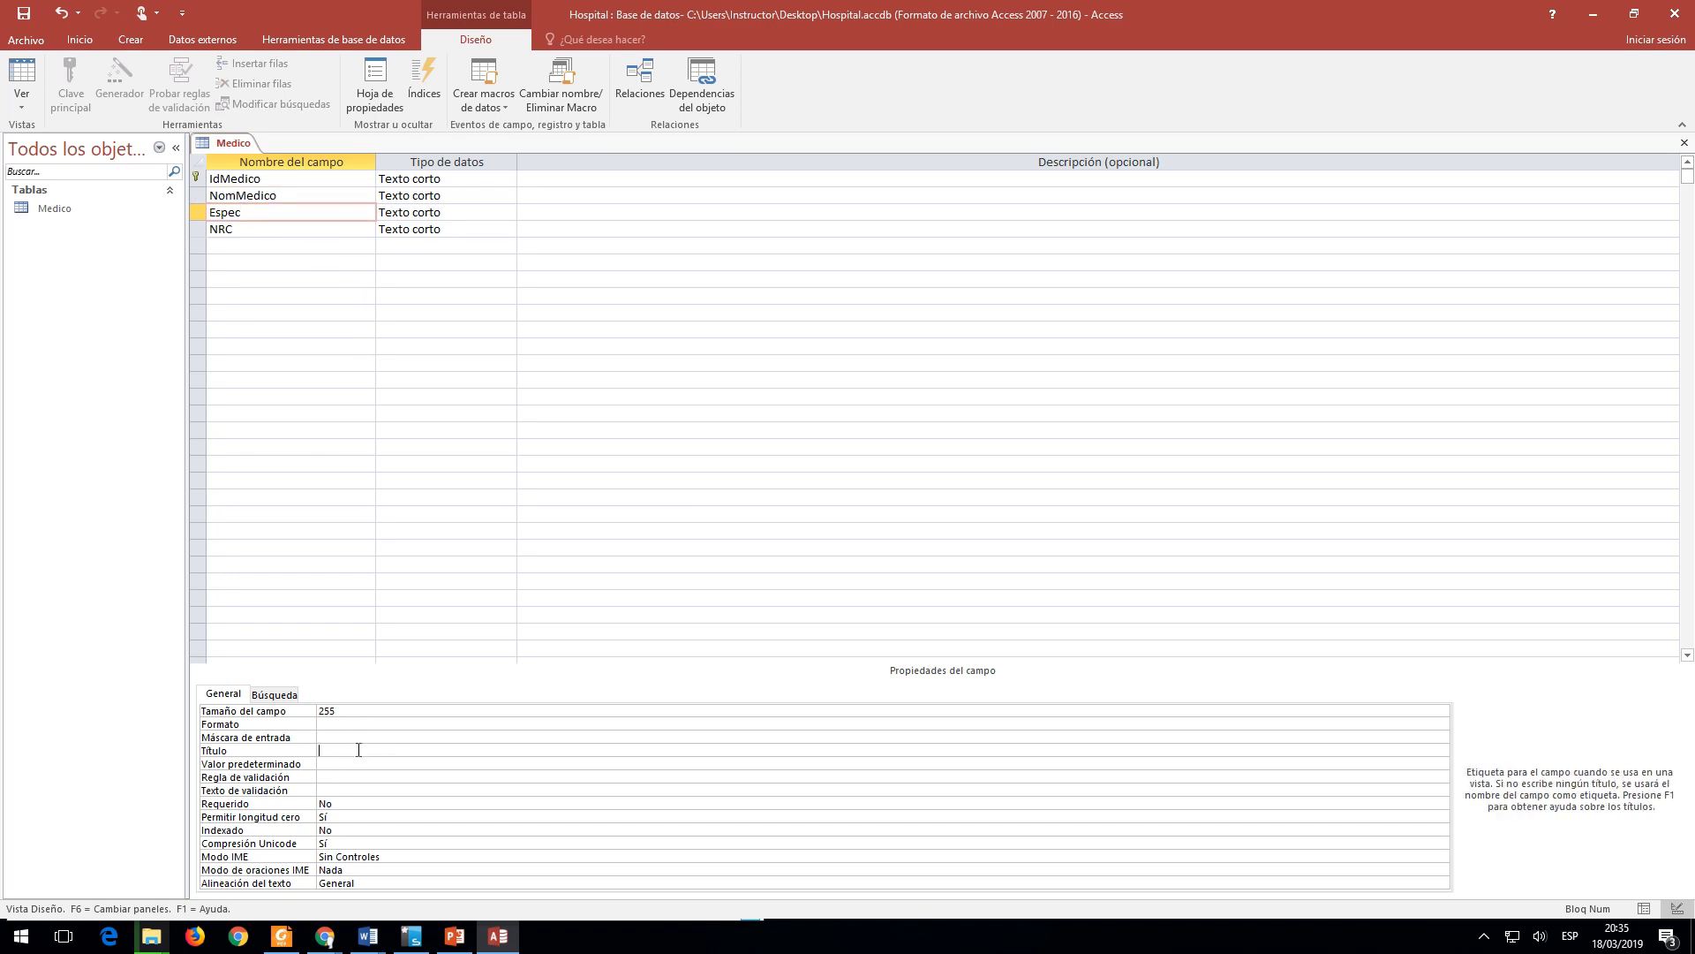
{"action": "type", "text": "Especialidad"}
{"action": "key", "text": "Left"}
{"action": "key", "text": "Left"}
{"action": "key", "text": "Left"}
{"action": "key", "text": "BackSpace"}
Step: Check the practice PDF and set the title of the NRC field to "Nro. Registro Colegiatura"
{"action": "left_click", "coordinate": [261, 234]}
{"action": "key", "text": "alt+Tab"}
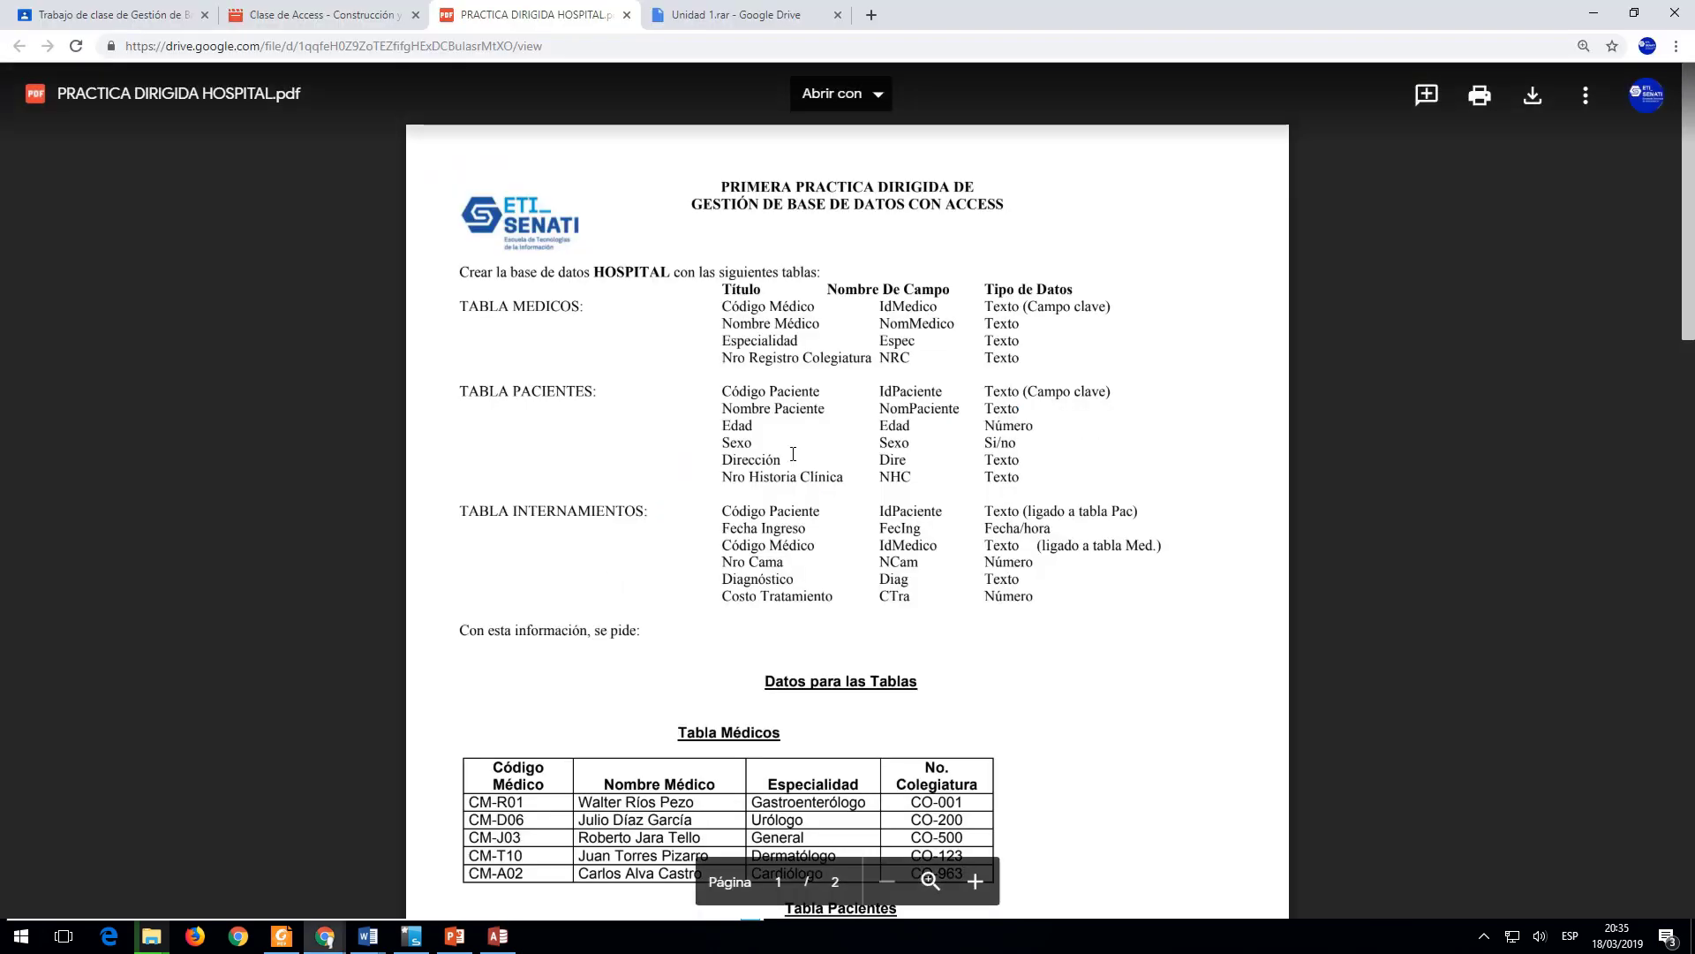
{"action": "key", "text": "alt+Tab"}
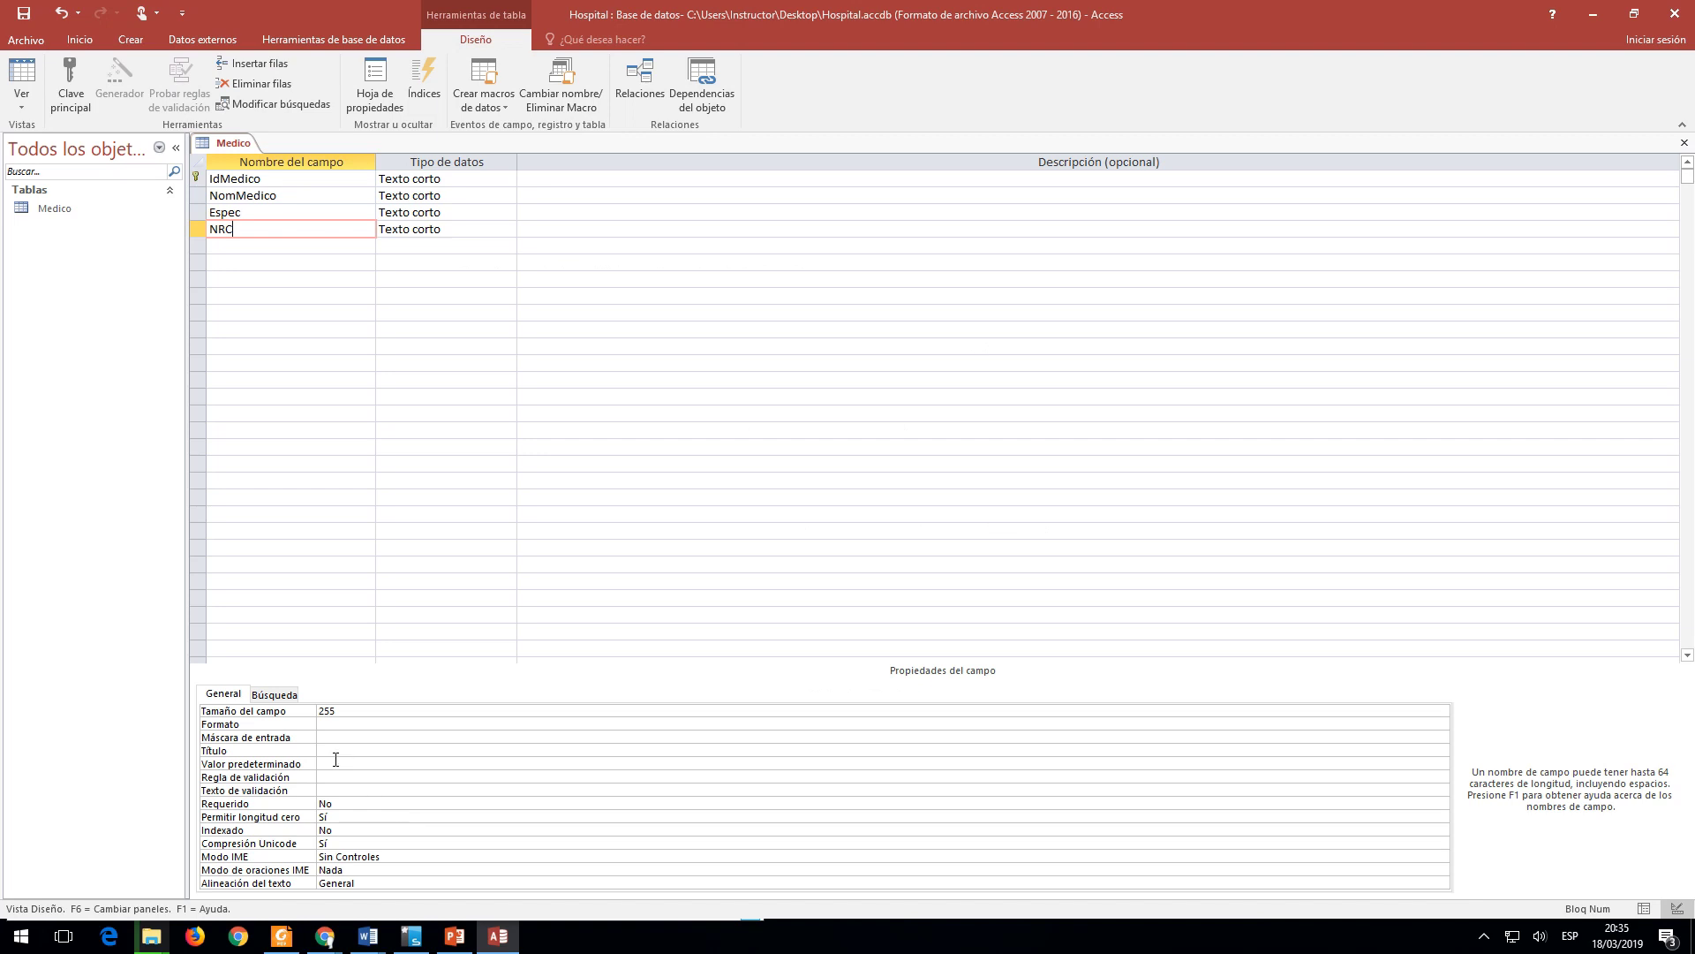
{"action": "left_click", "coordinate": [332, 751]}
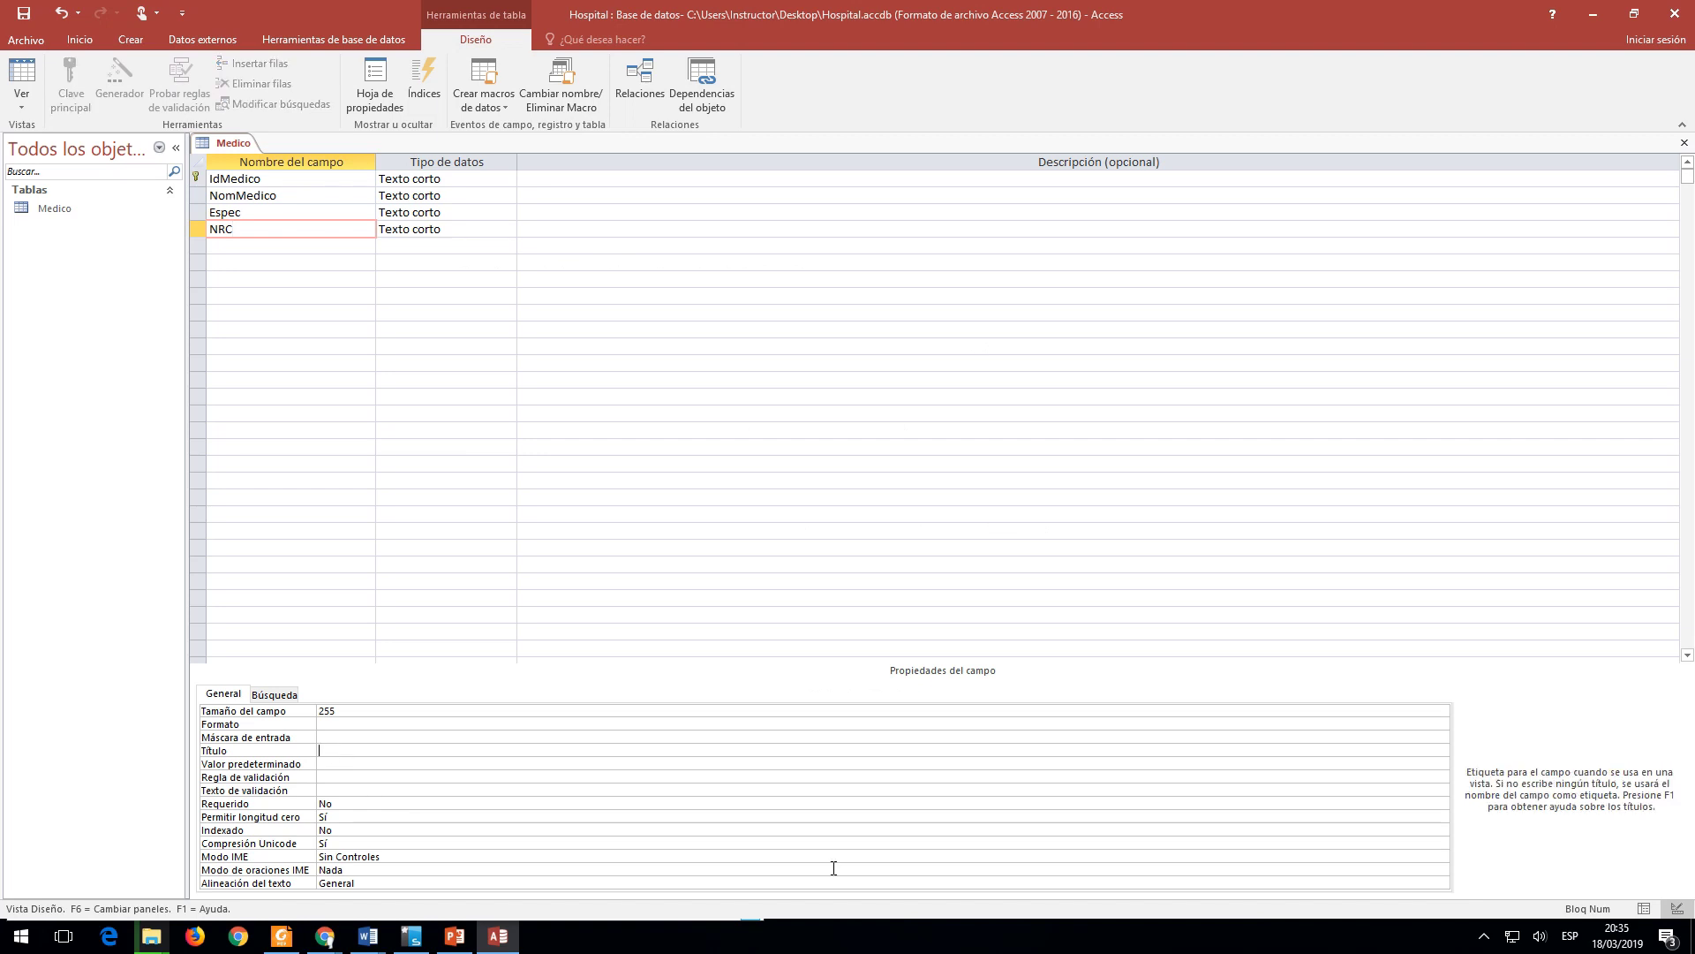
{"action": "type", "text": "Nro."}
{"action": "type", "text": " Rg"}
{"action": "type", "text": "egistro Colegiatura"}
Step: Check the code length in the practice PDF and set the field size of IdMedico to 6
{"action": "left_click", "coordinate": [313, 178]}
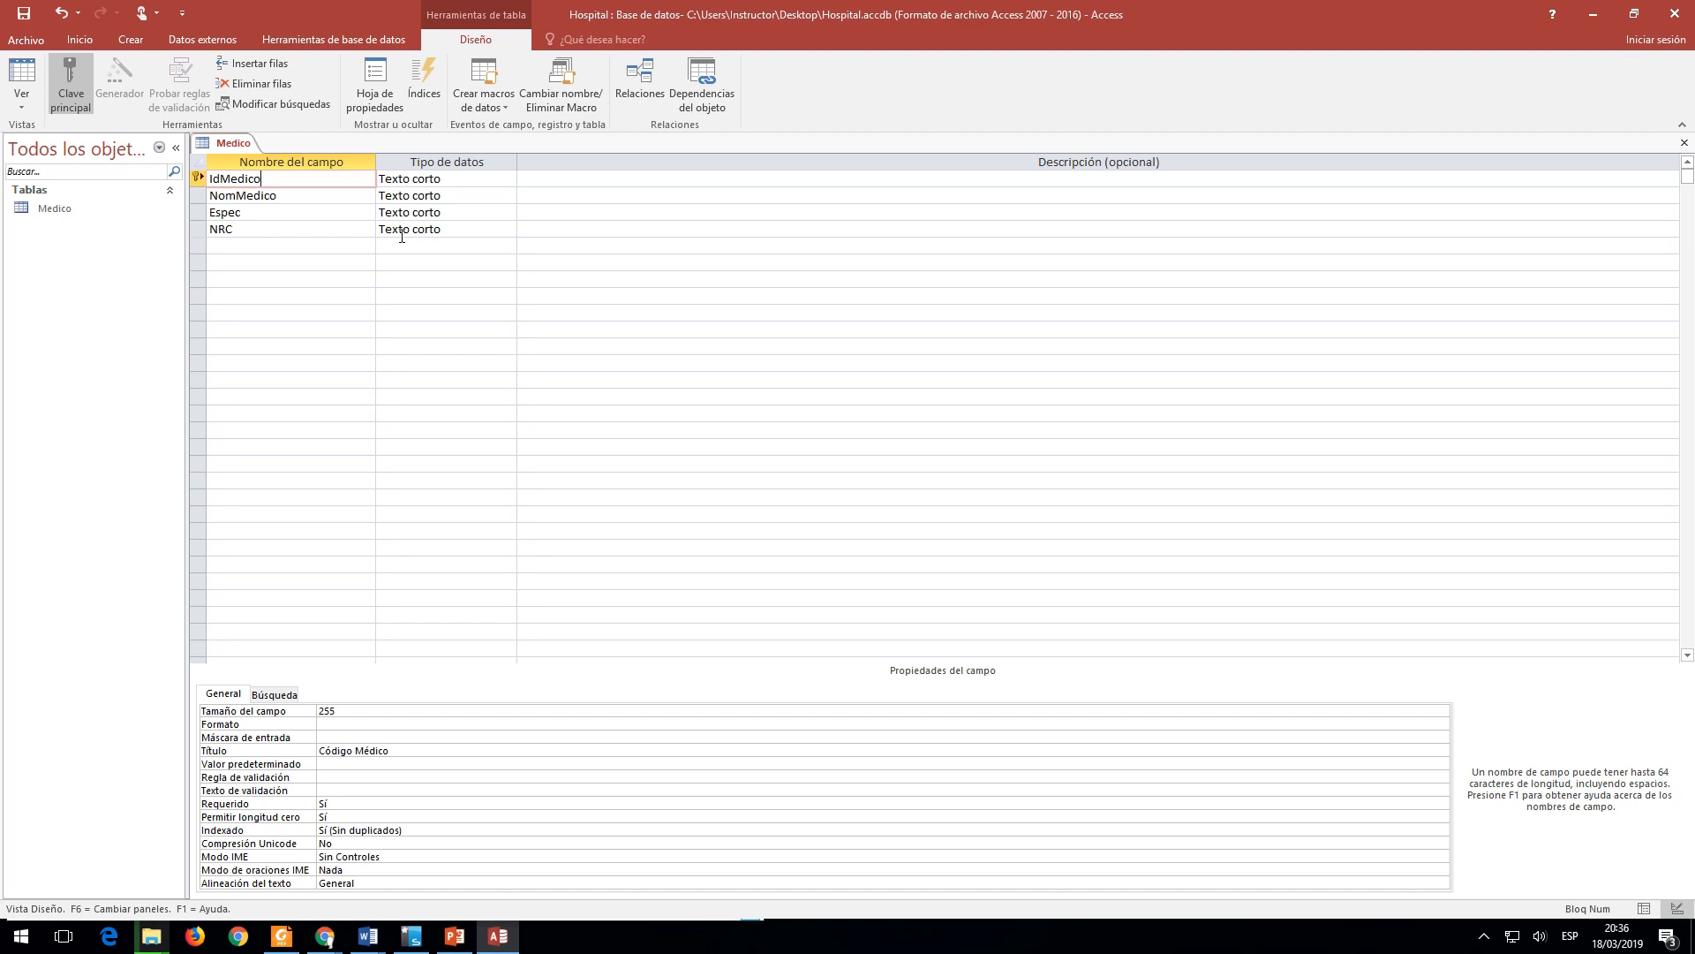
{"action": "key", "text": "alt+Tab"}
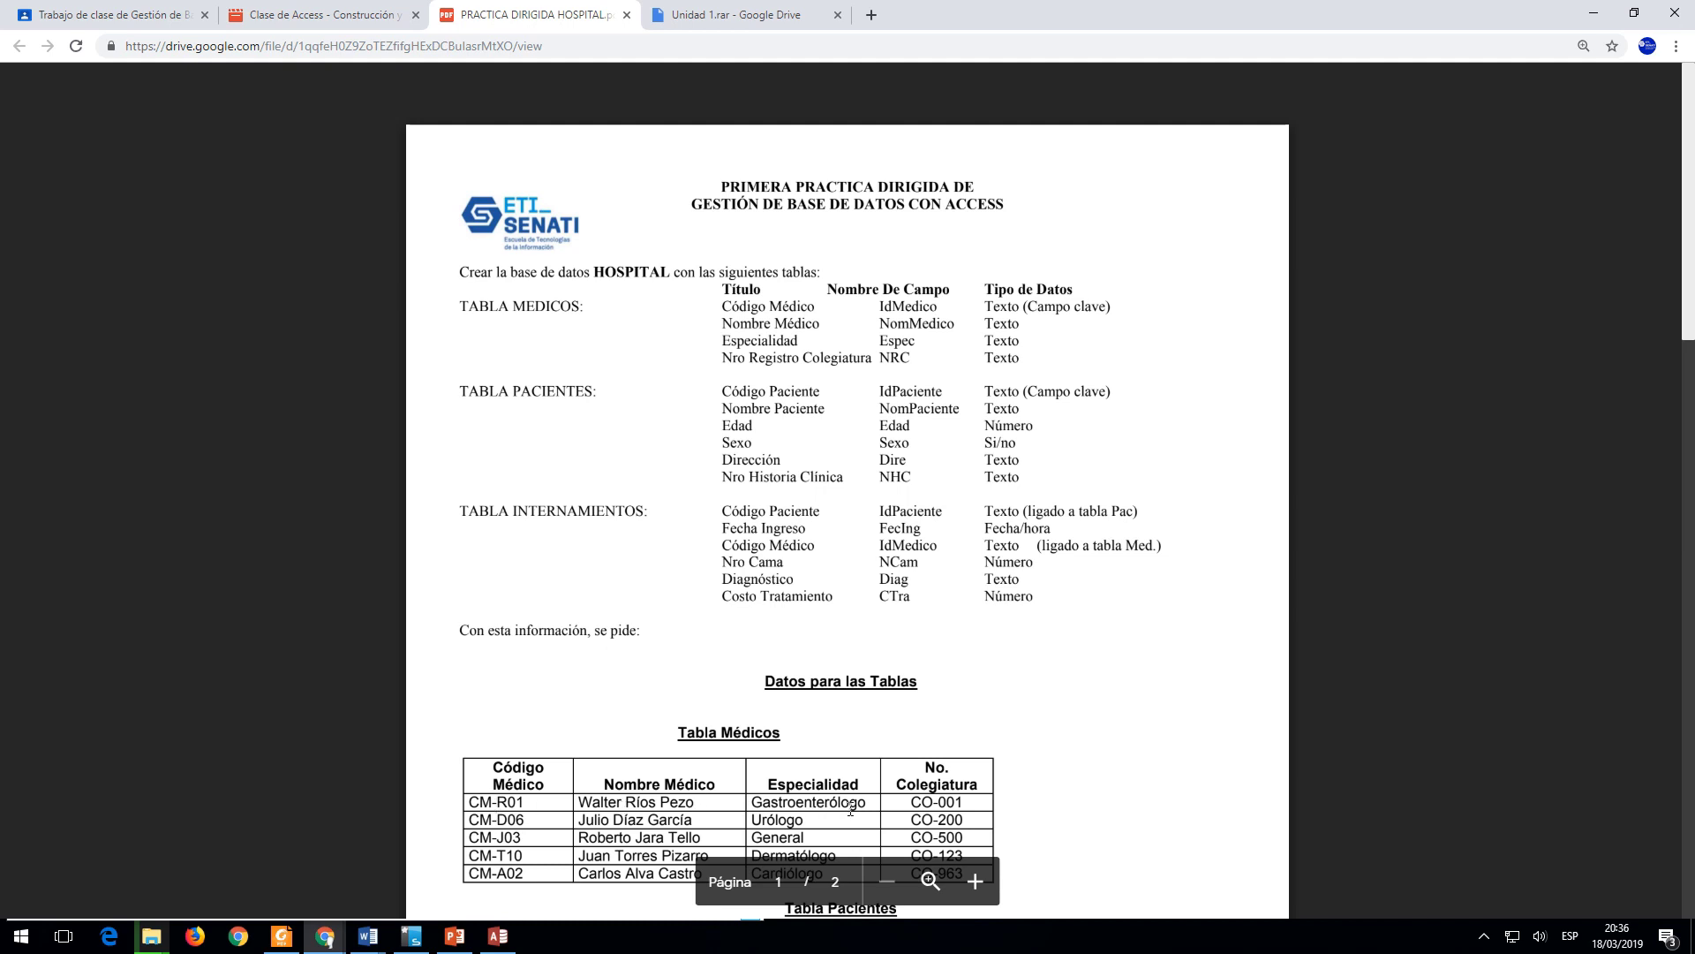
{"action": "key", "text": "alt+Tab"}
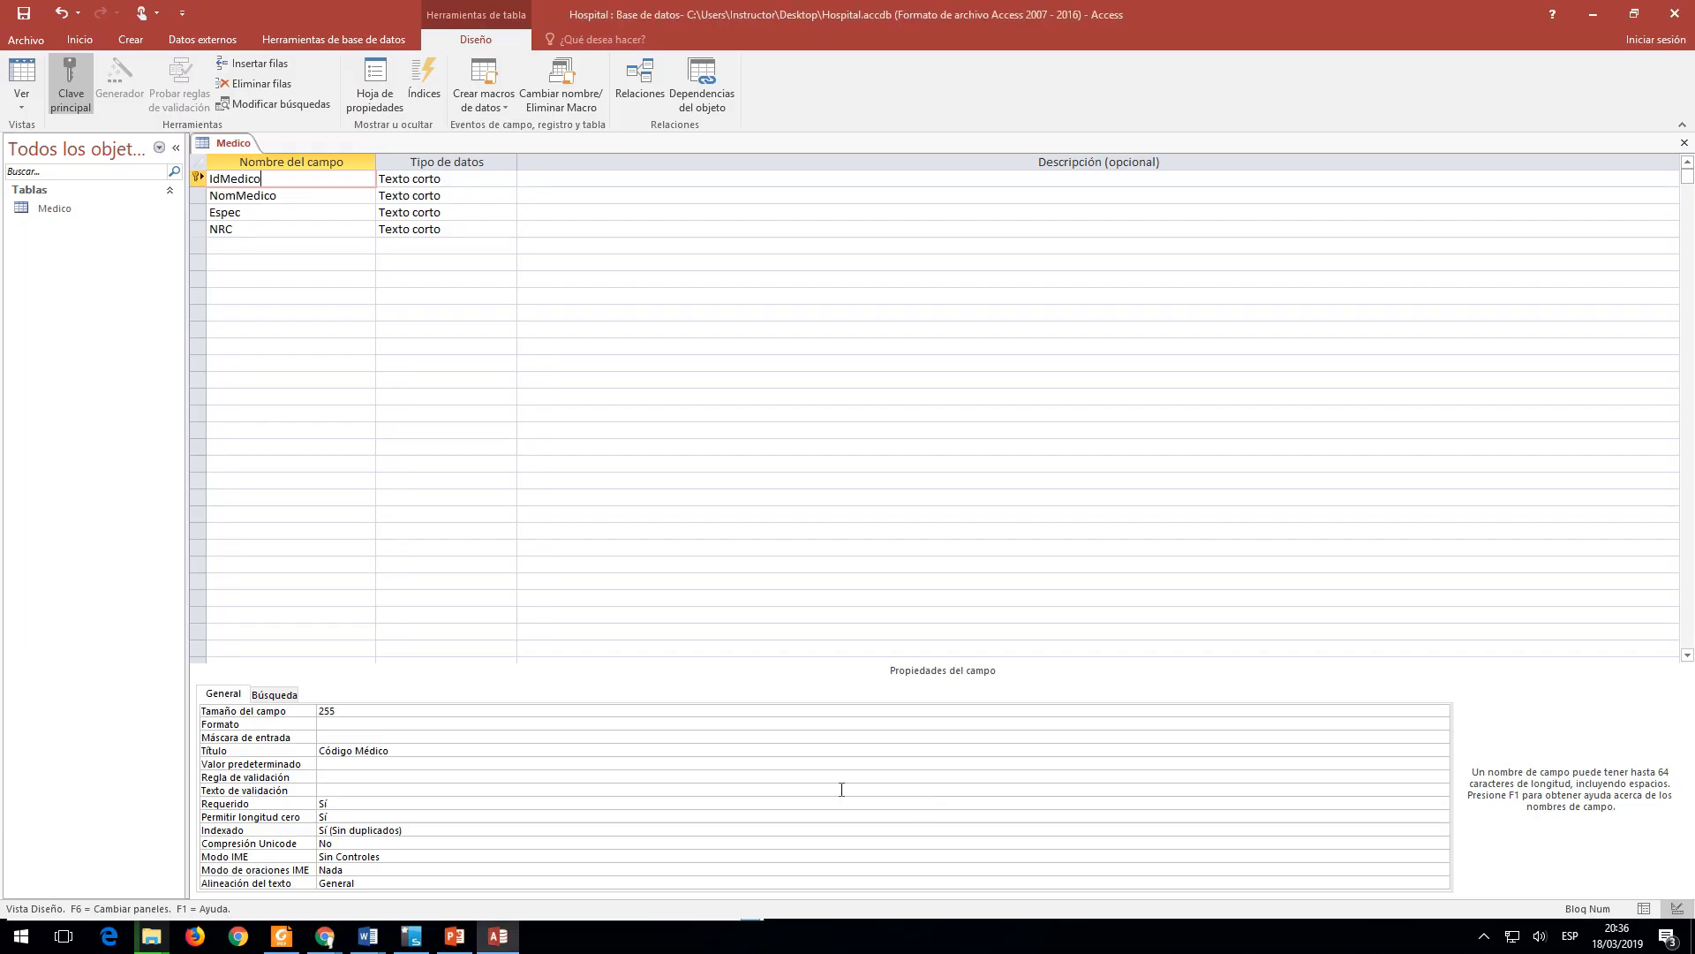
{"action": "left_click", "coordinate": [340, 711]}
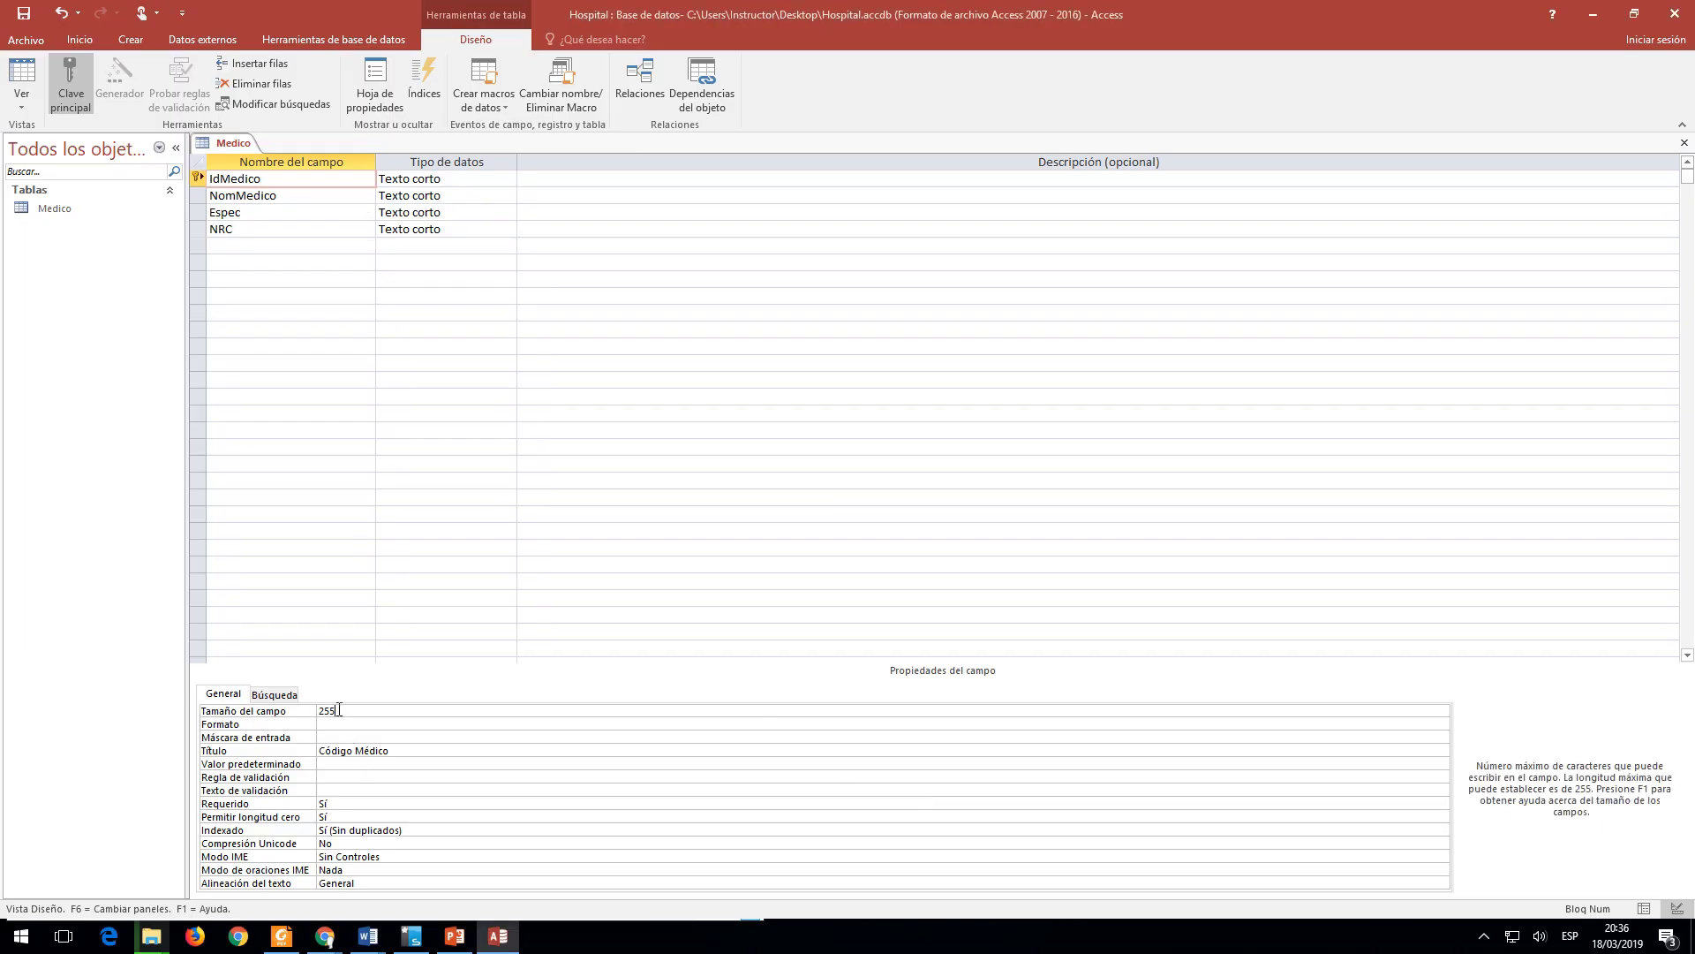
{"action": "left_click", "coordinate": [300, 710]}
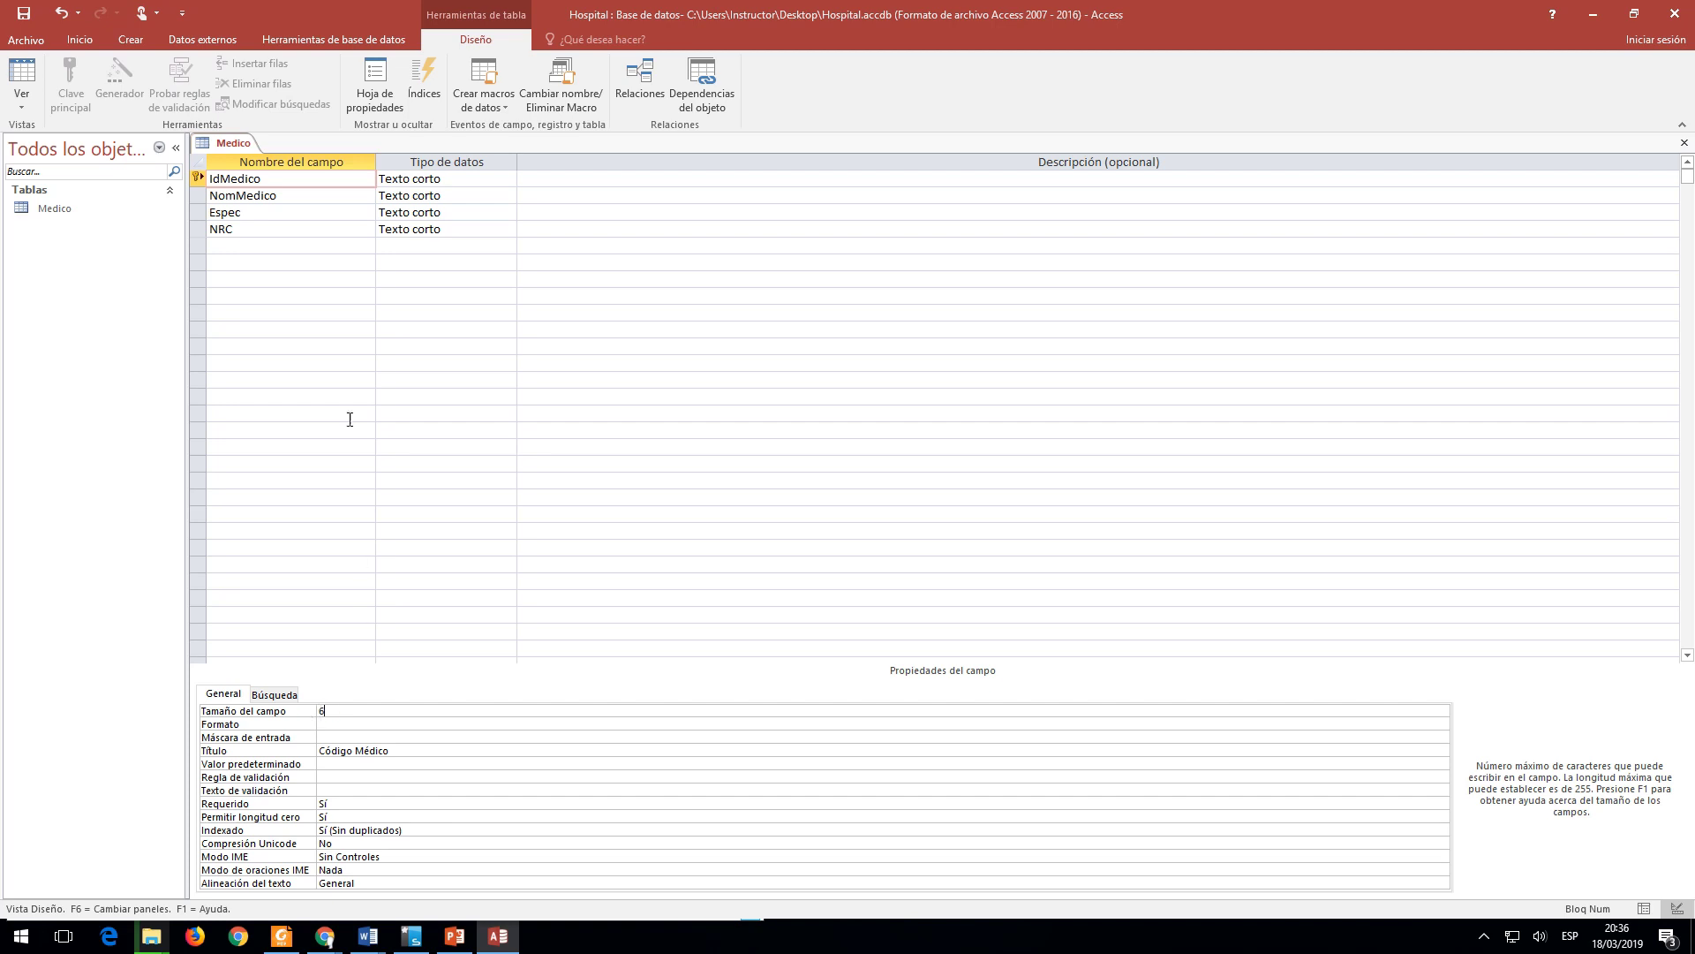
Step: Set the field size of NomMedico to 25
{"action": "left_click", "coordinate": [283, 195]}
{"action": "left_click", "coordinate": [304, 712]}
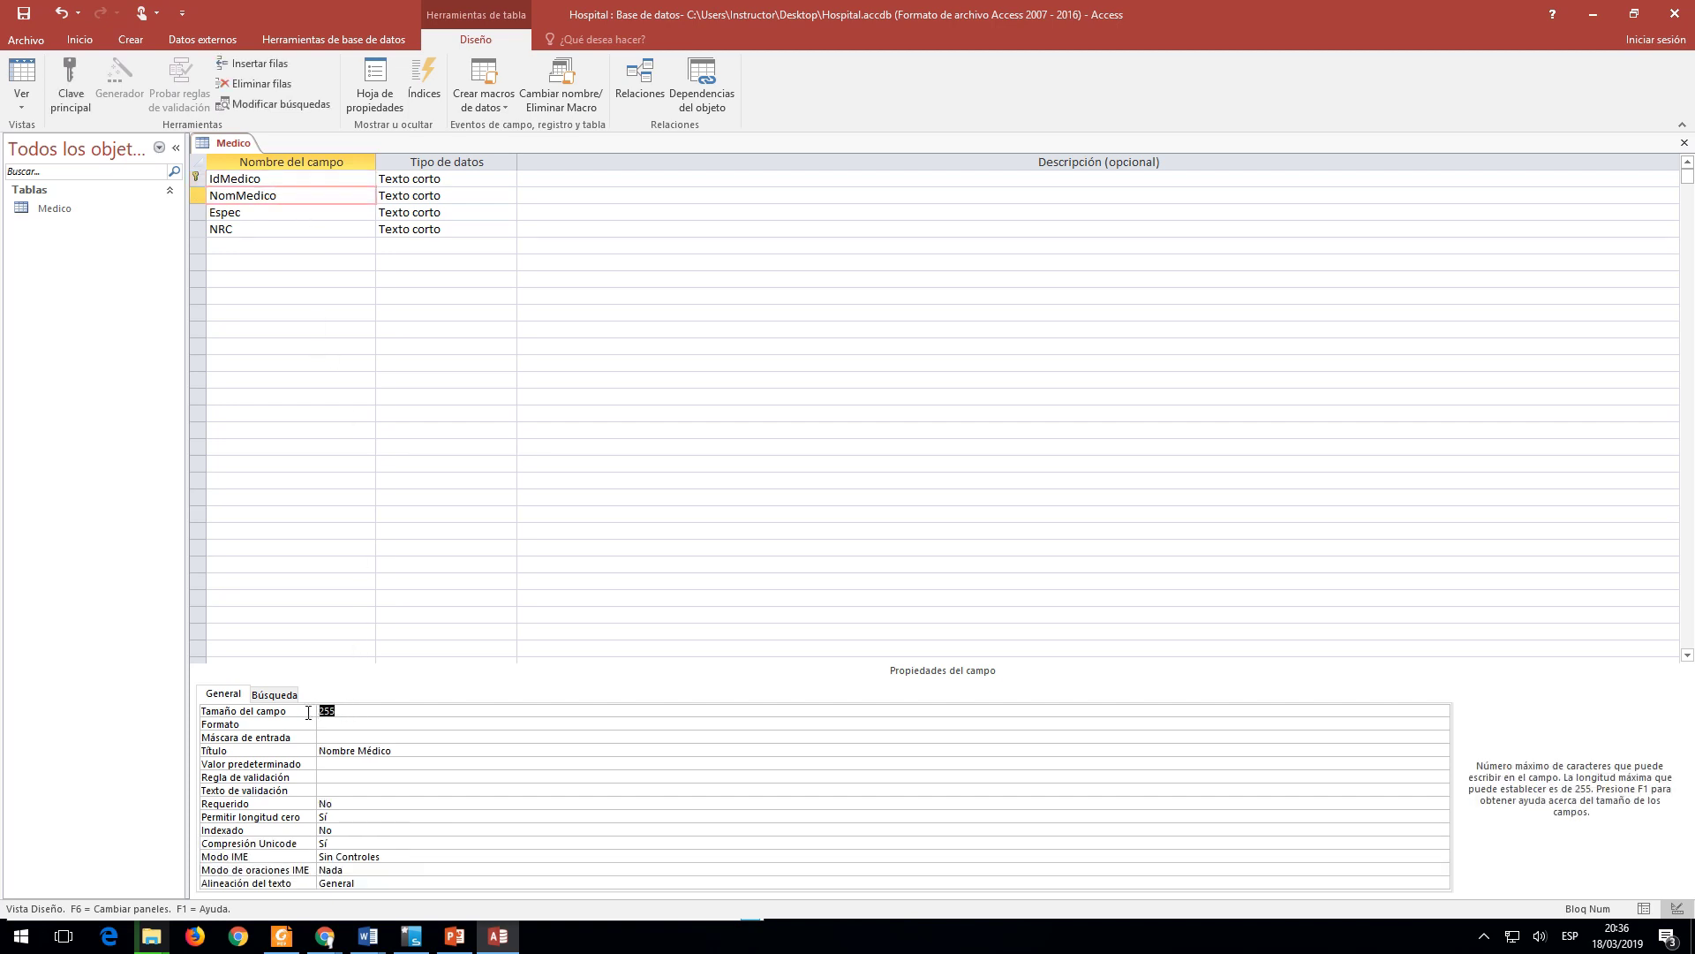
{"action": "type", "text": "25"}
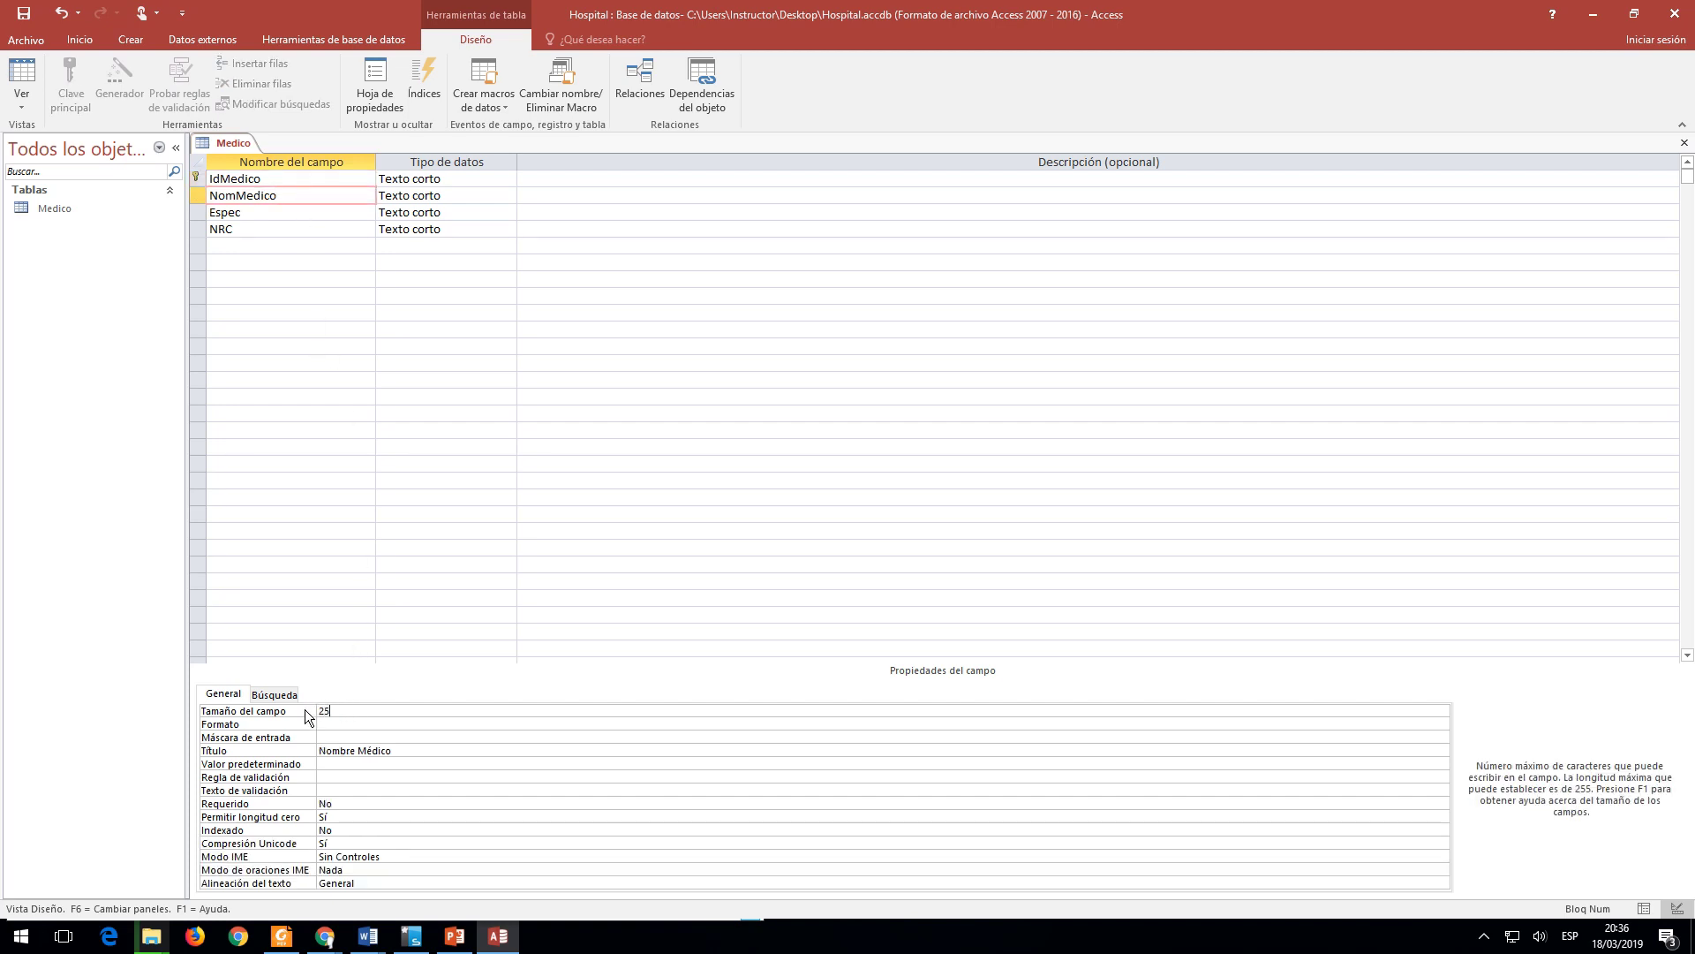
Step: Edit the field sizes of the Espec and NRC fields in the Medico table
{"action": "left_click", "coordinate": [260, 212]}
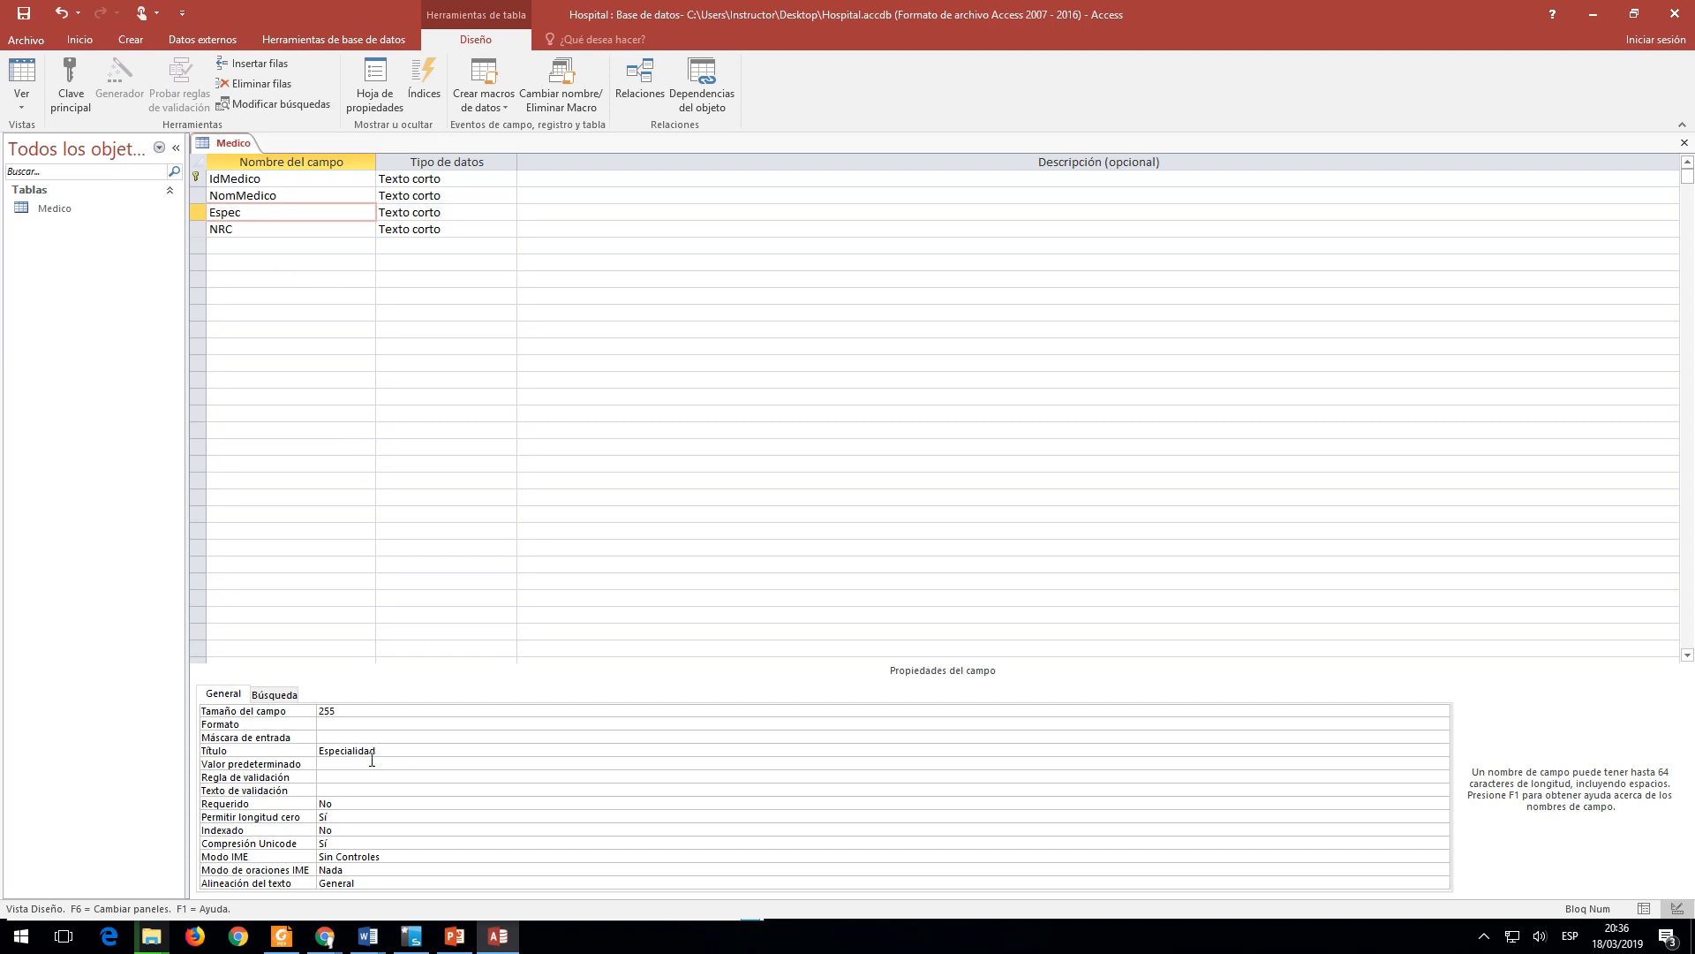
{"action": "left_click", "coordinate": [324, 712]}
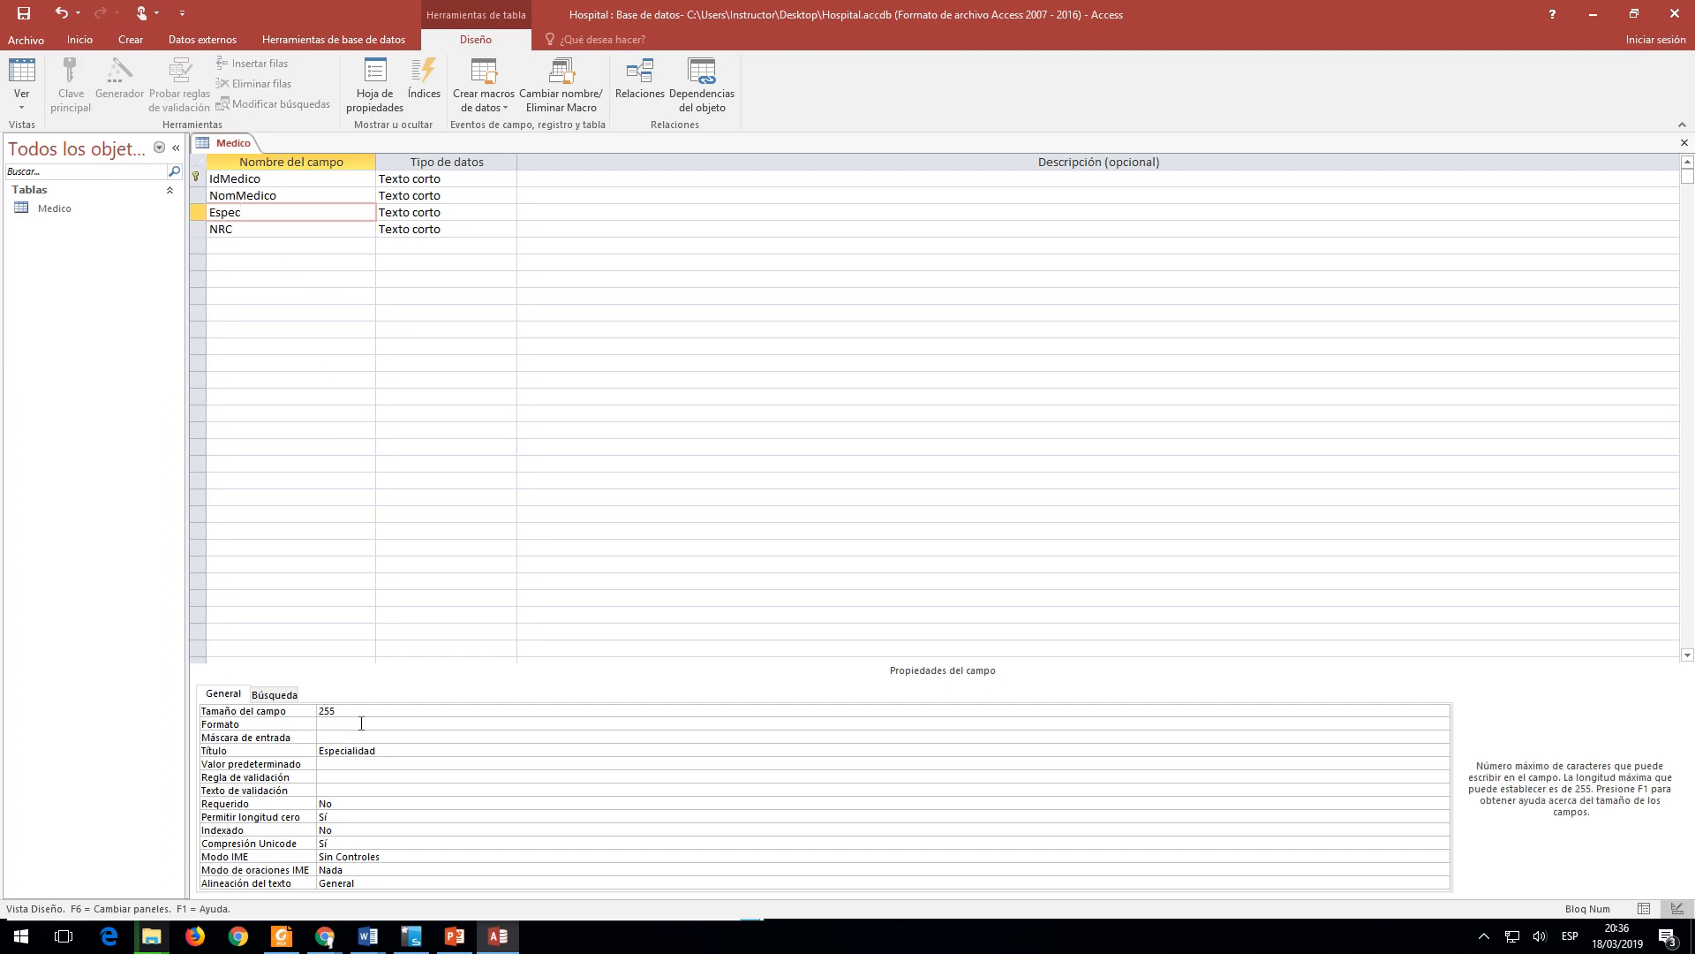
{"action": "left_click", "coordinate": [236, 231]}
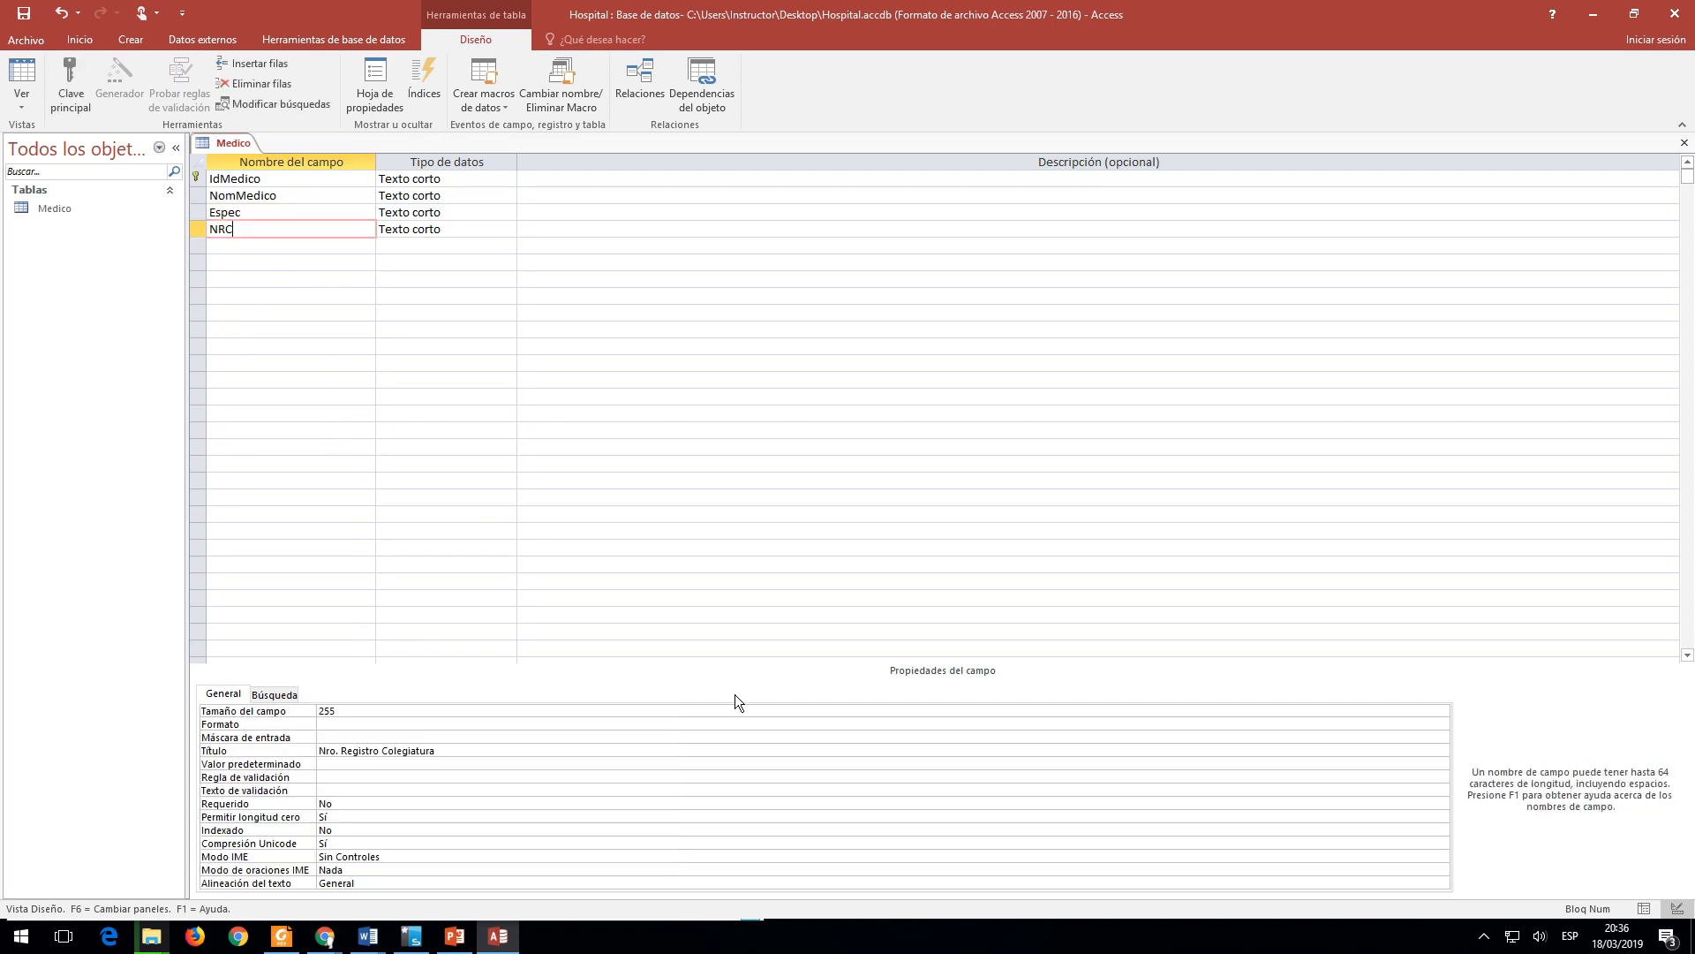
{"action": "left_click", "coordinate": [347, 711]}
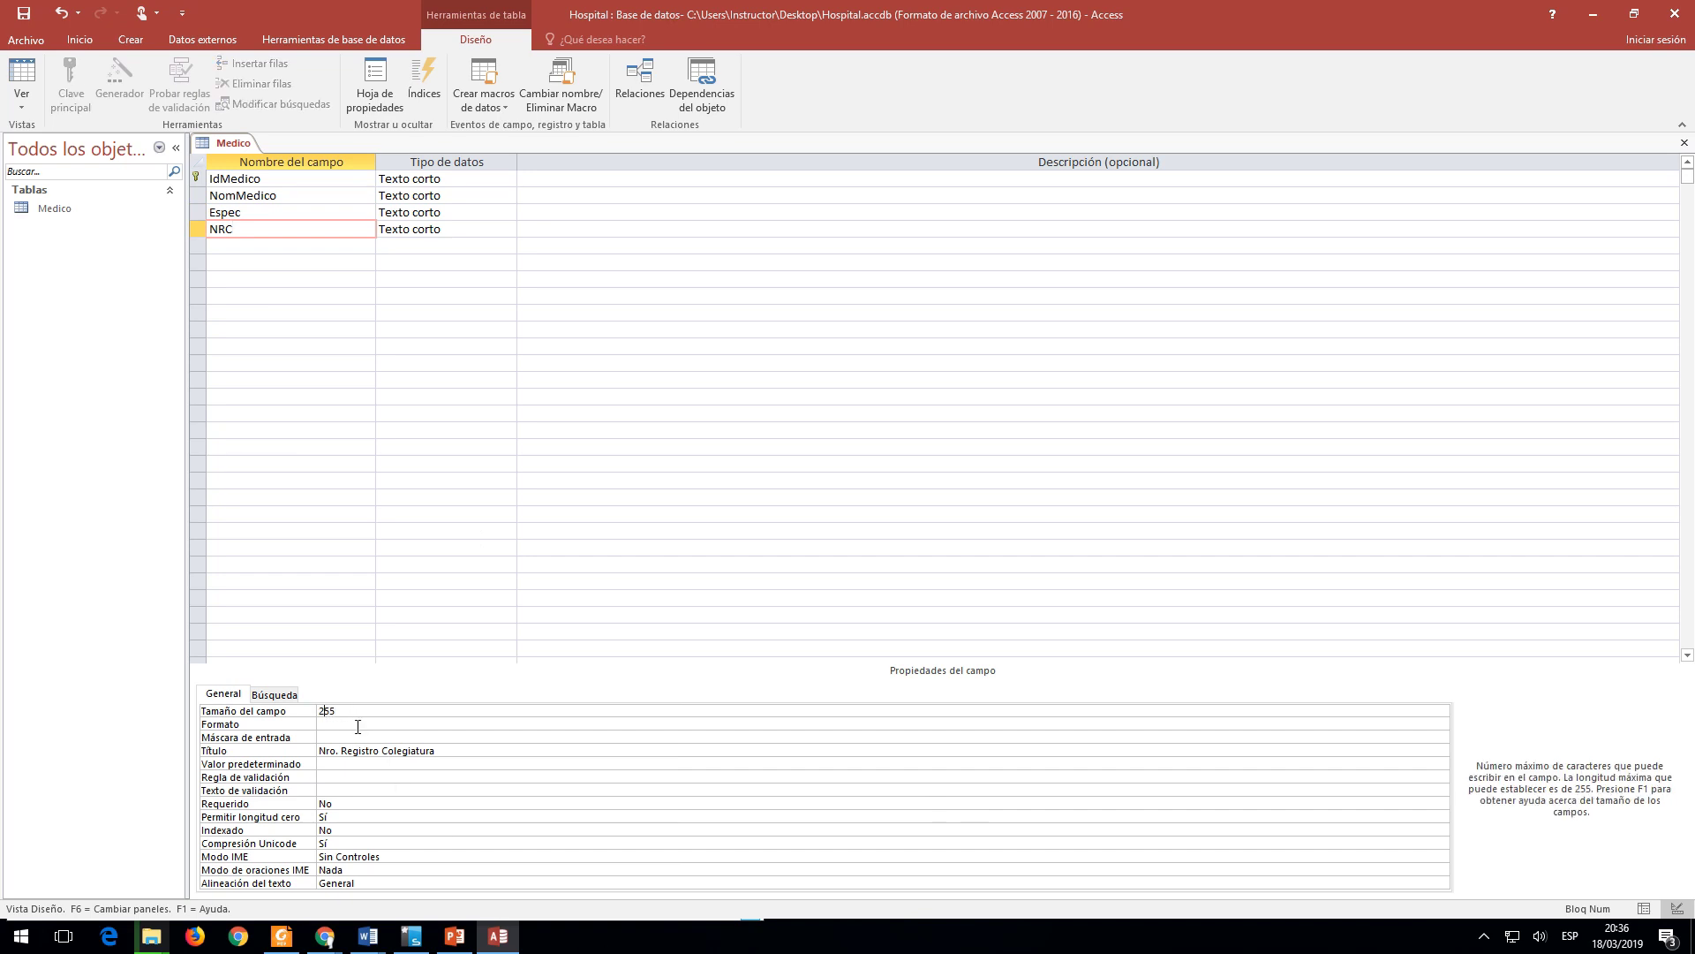
{"action": "key", "text": "BackSpace"}
{"action": "key", "text": "BackSpace"}
{"action": "key", "text": "BackSpace"}
Step: Save the Medico table design and show the table in Datasheet view
{"action": "left_click", "coordinate": [280, 195]}
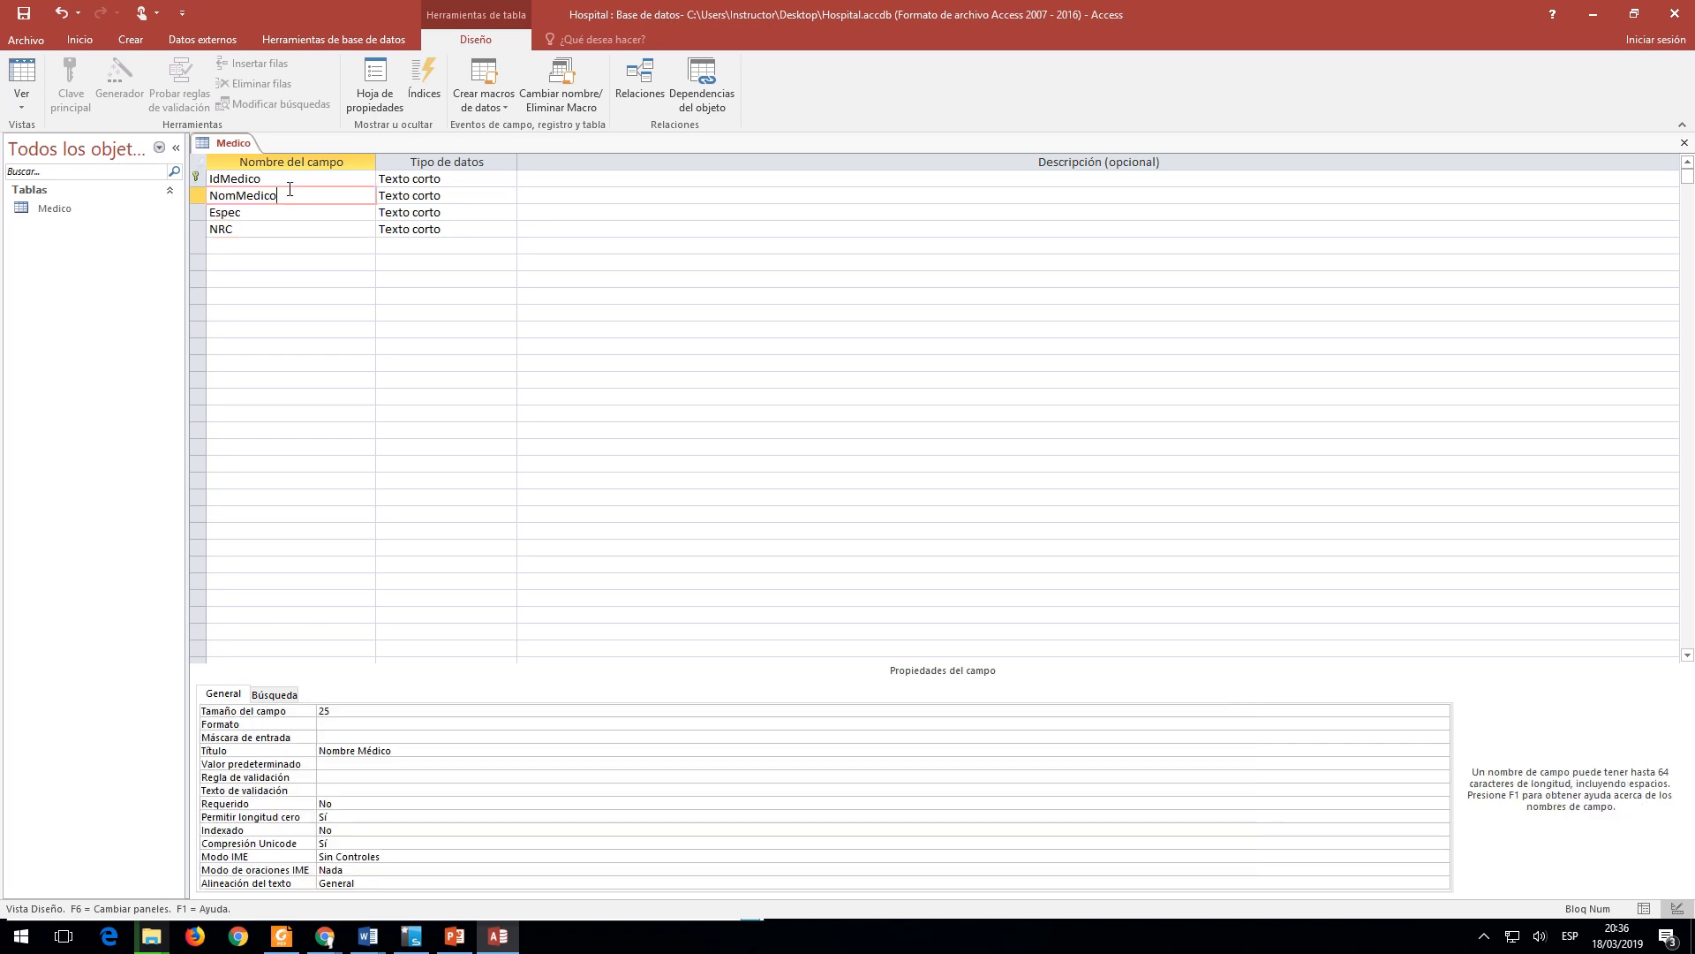
{"action": "left_click", "coordinate": [26, 75]}
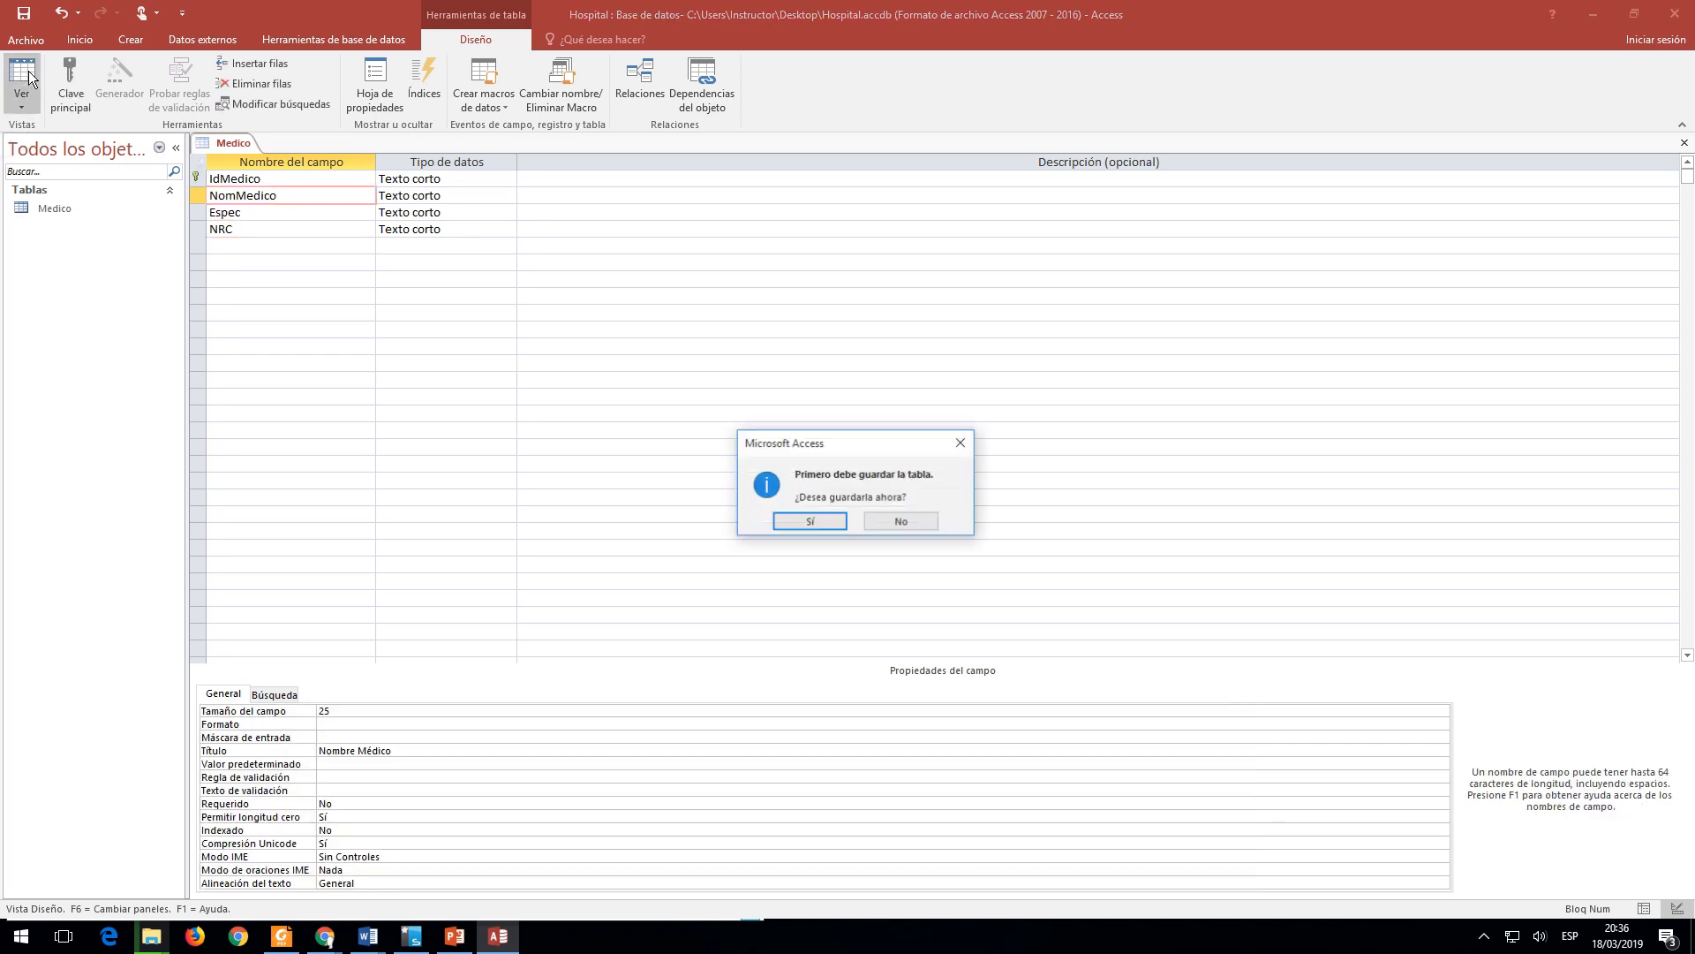
{"action": "left_click", "coordinate": [809, 522]}
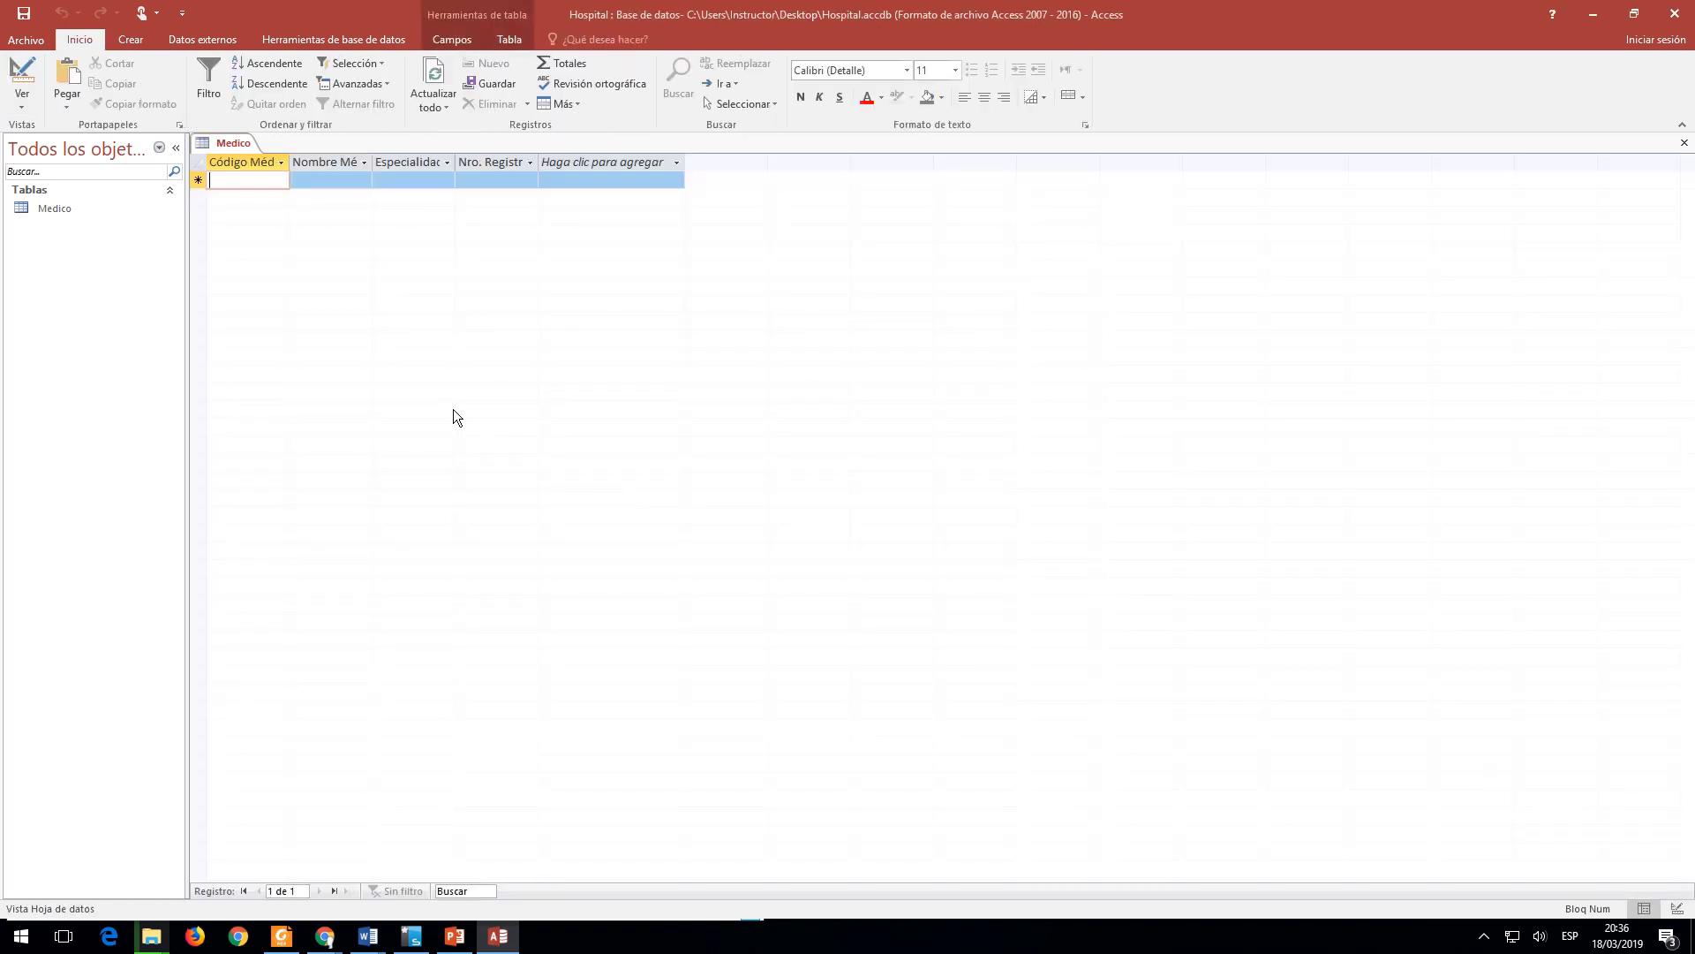
Step: Copy all the data rows of Tabla Médicos, without the header, from the practice PDF
{"action": "key", "text": "alt+Tab"}
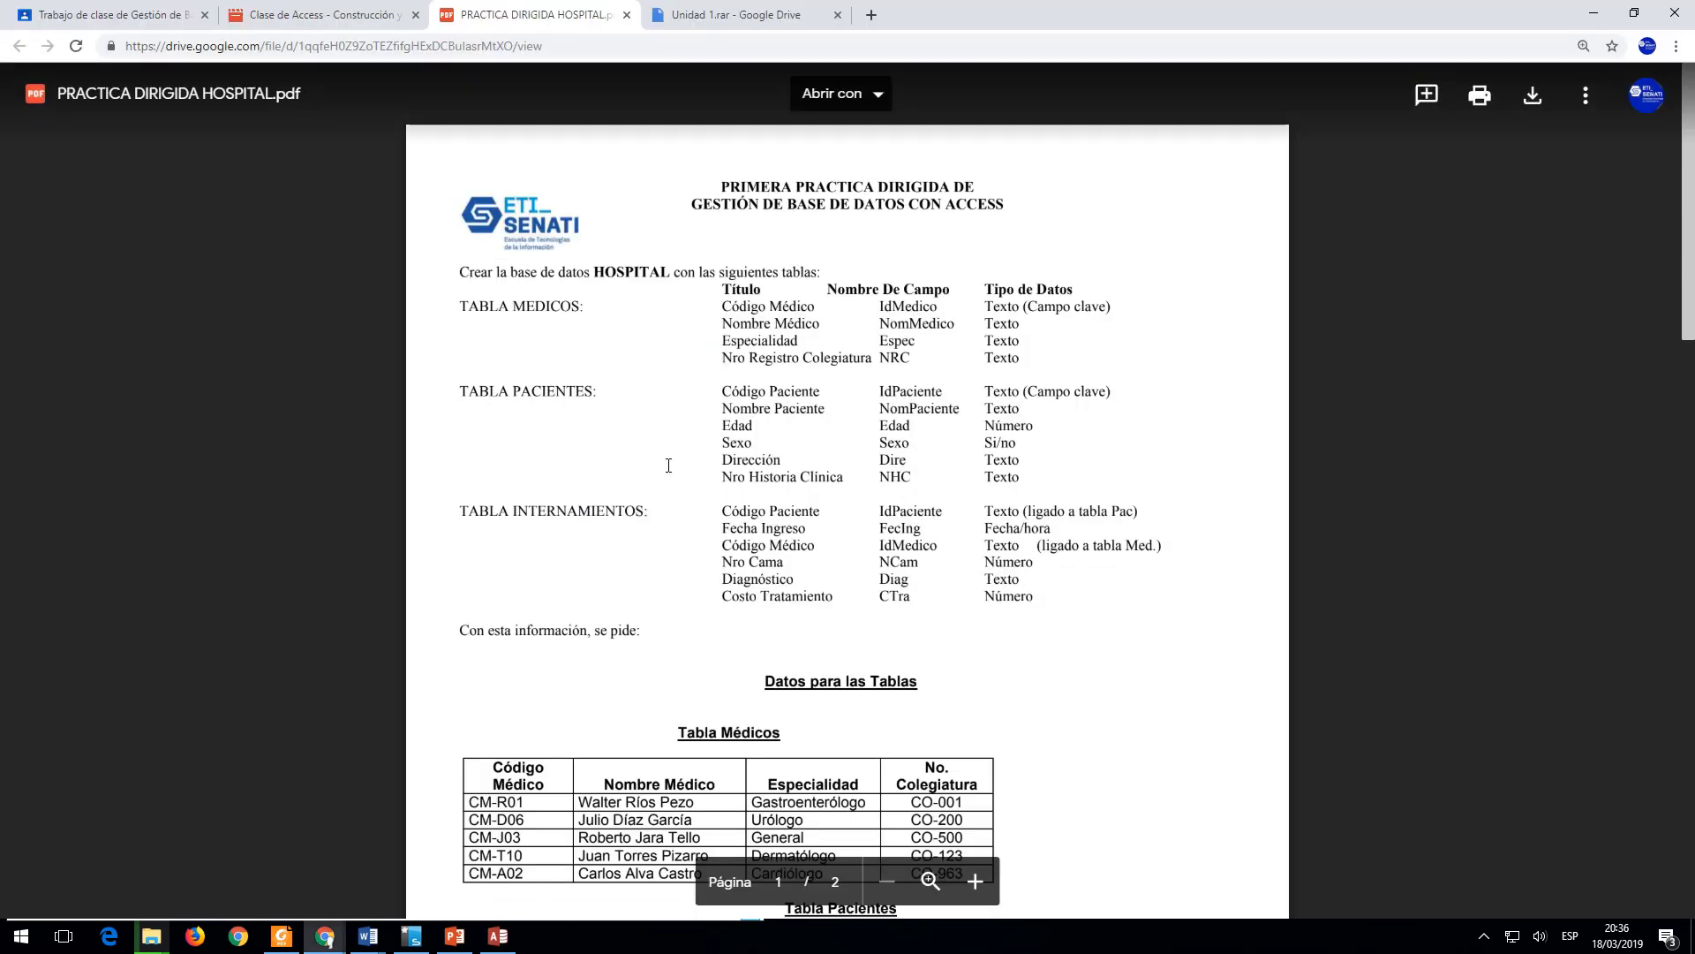
{"action": "scroll", "coordinate": [631, 653], "scroll_direction": "down", "scroll_amount": 5}
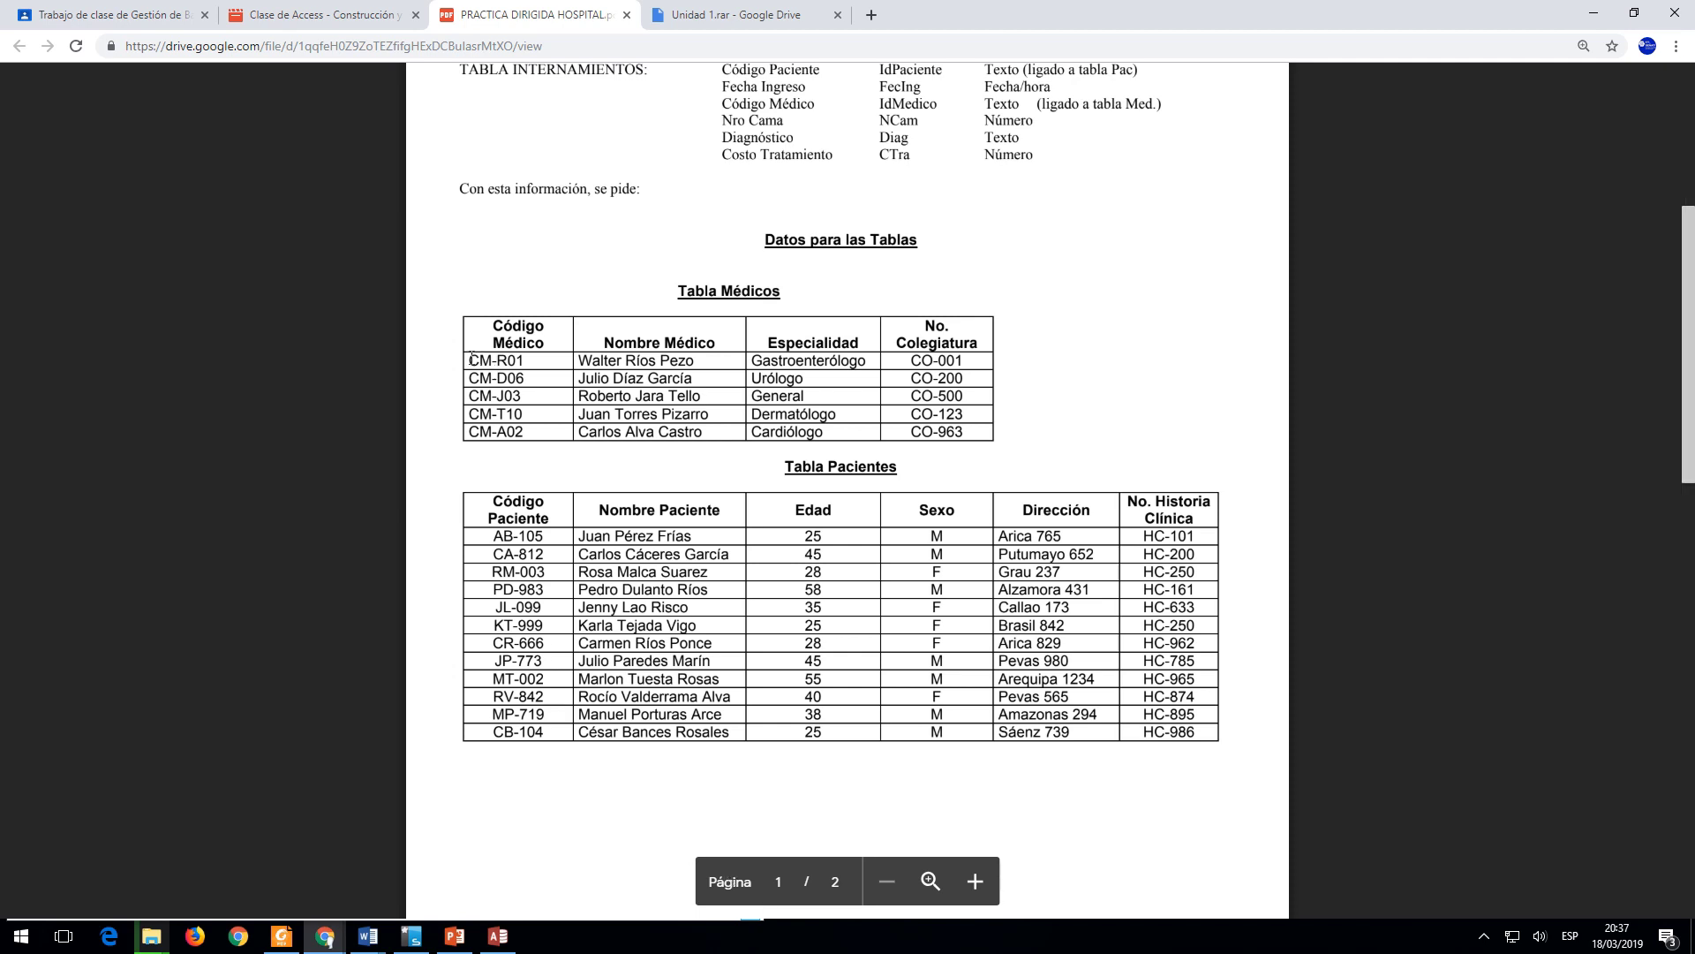
{"action": "left_click_drag", "start_coordinate": [470, 359], "coordinate": [940, 430]}
{"action": "key", "text": "ctrl+c"}
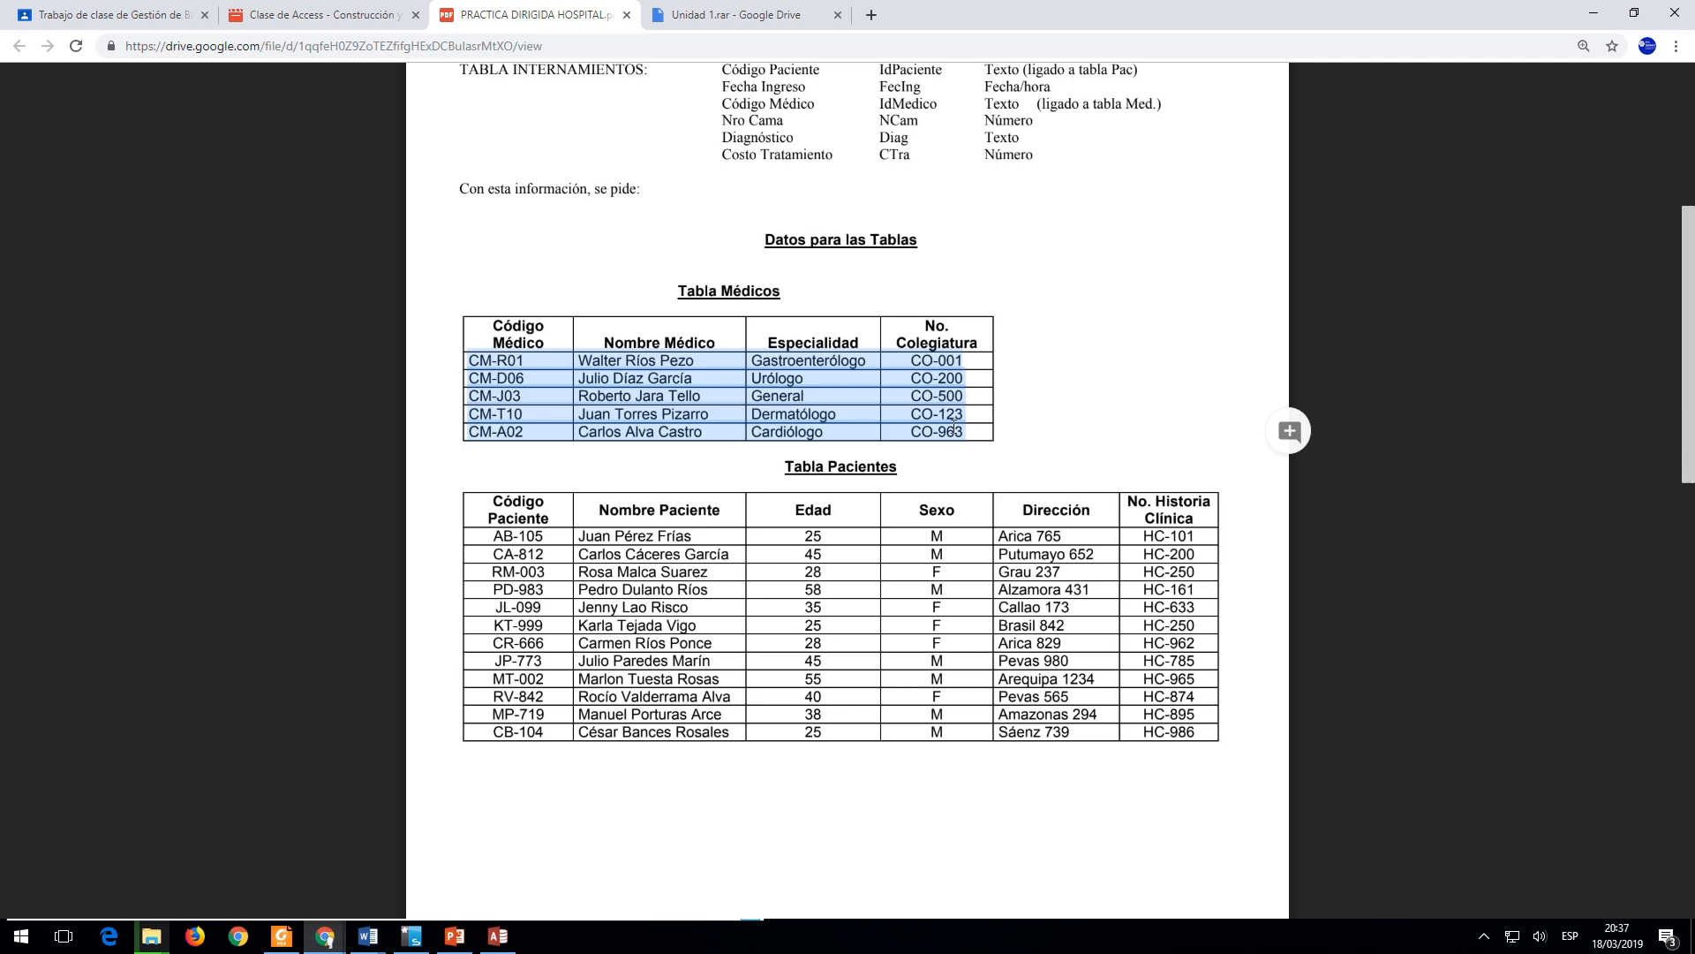
Step: Launch Excel and create a blank workbook
{"action": "key", "text": "super"}
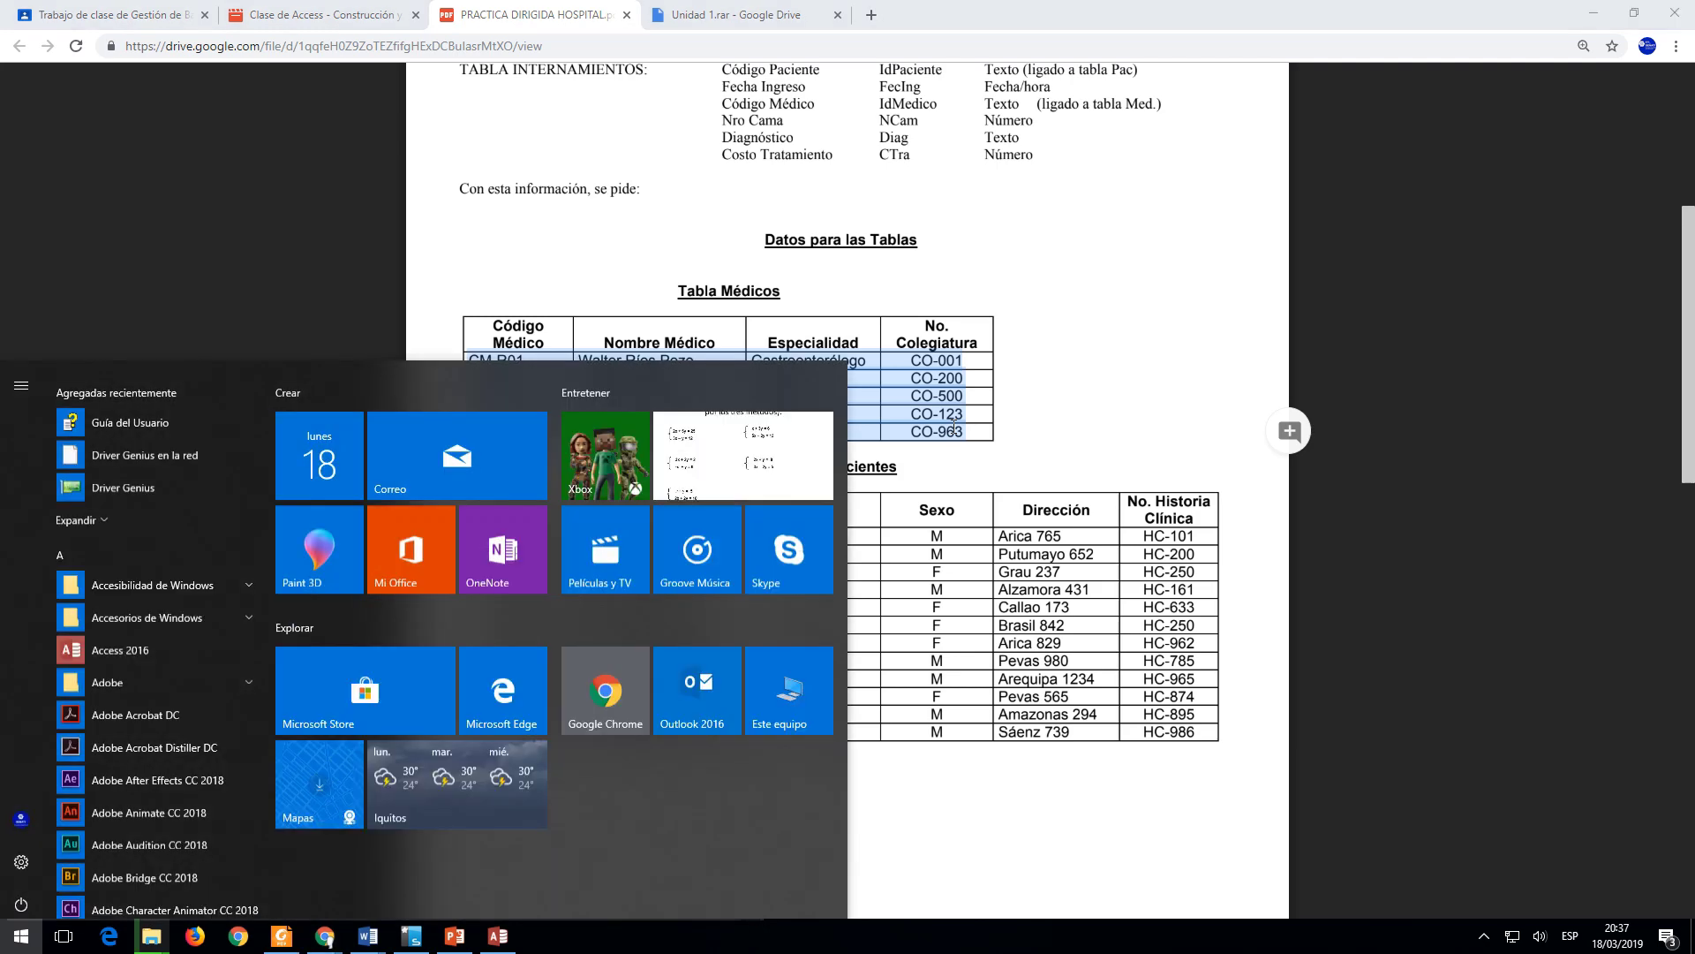
{"action": "key", "text": "super"}
{"action": "key", "text": "super"}
{"action": "type", "text": "w"}
{"action": "key", "text": "Return"}
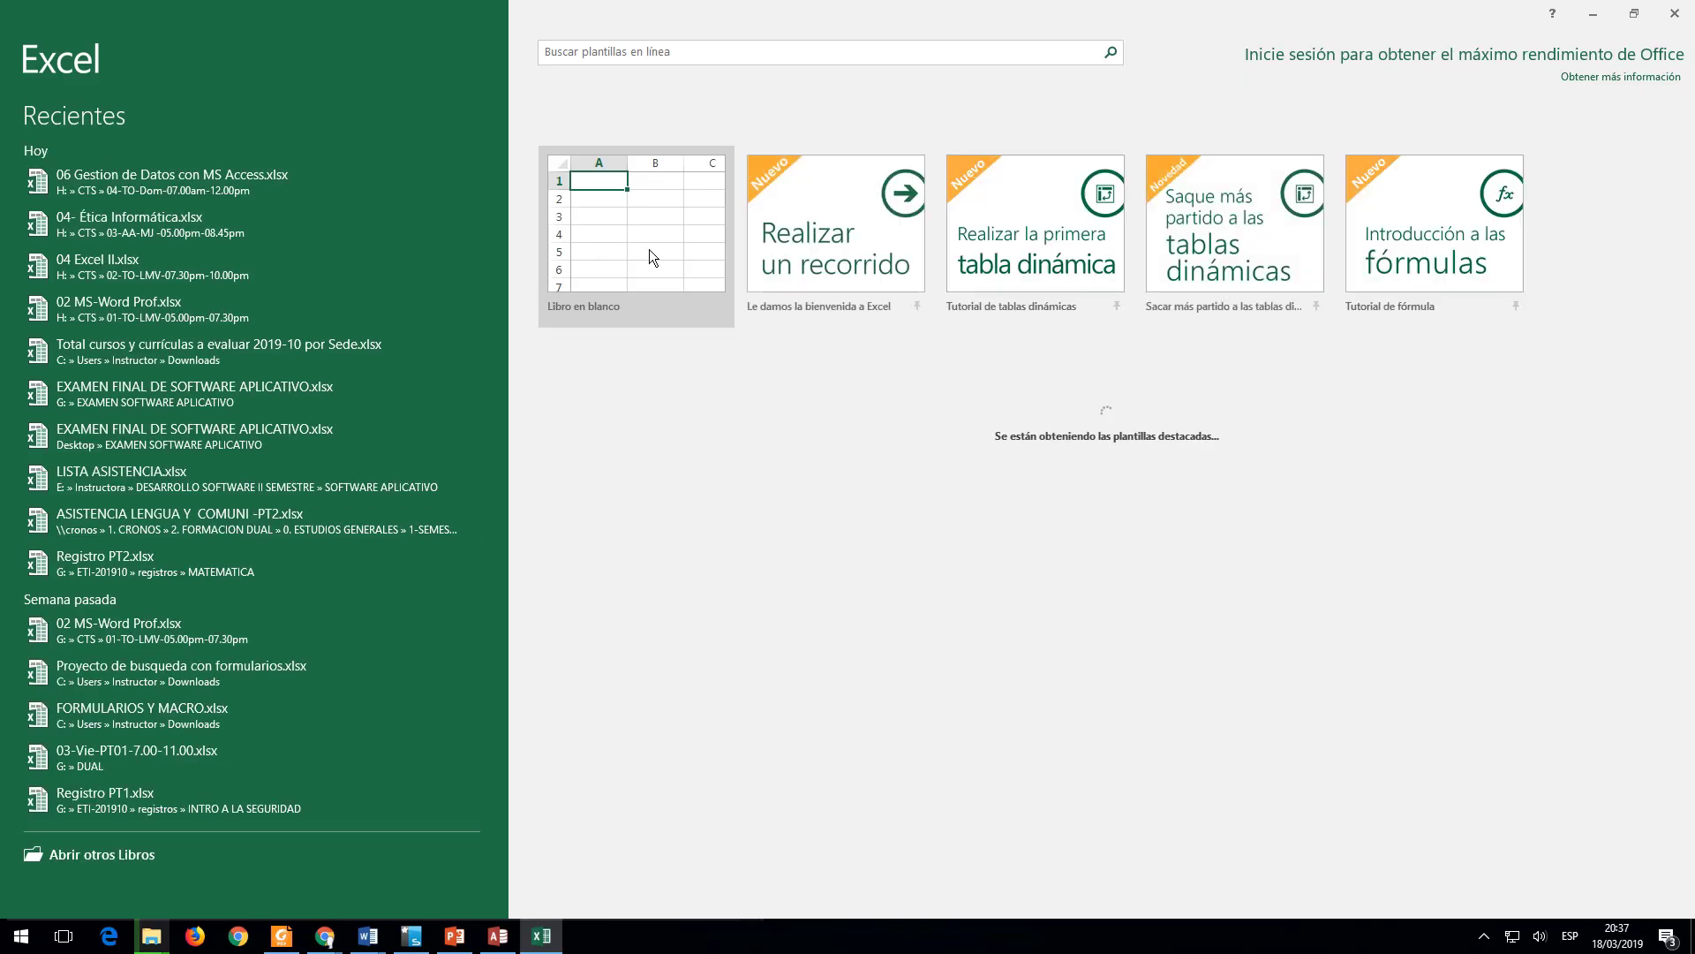
{"action": "left_click", "coordinate": [649, 251]}
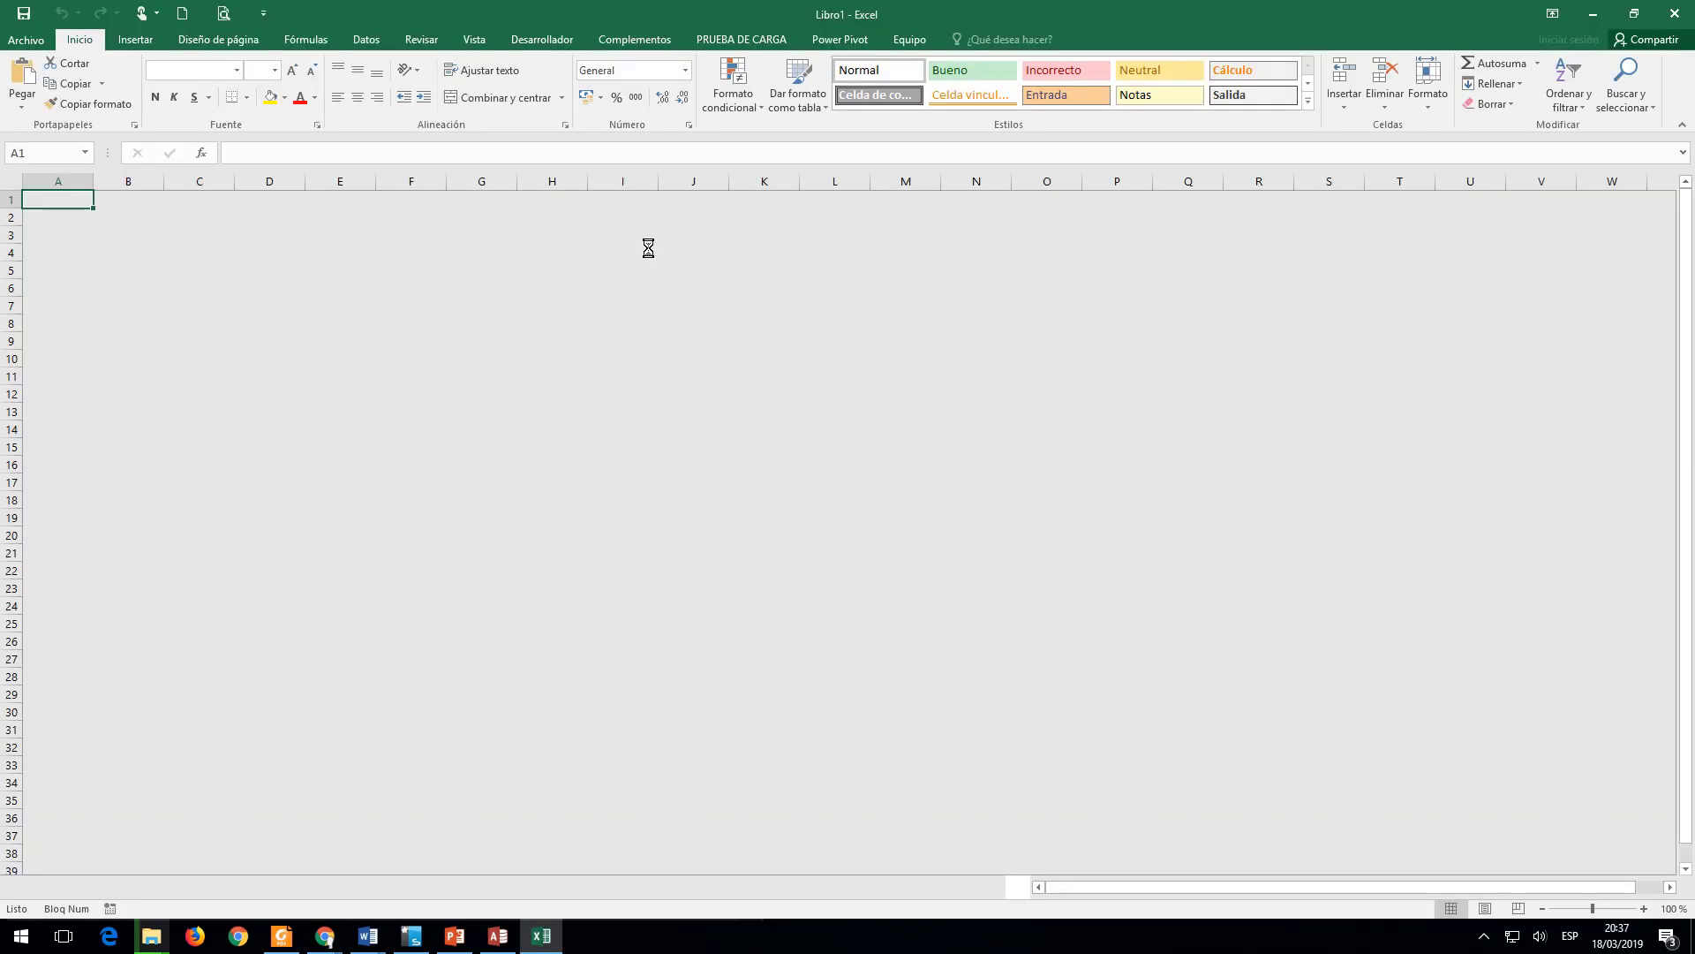
{"action": "left_click", "coordinate": [647, 252]}
Step: Paste the copied doctor records into the blank sheet starting at cell A2
{"action": "left_click", "coordinate": [48, 210]}
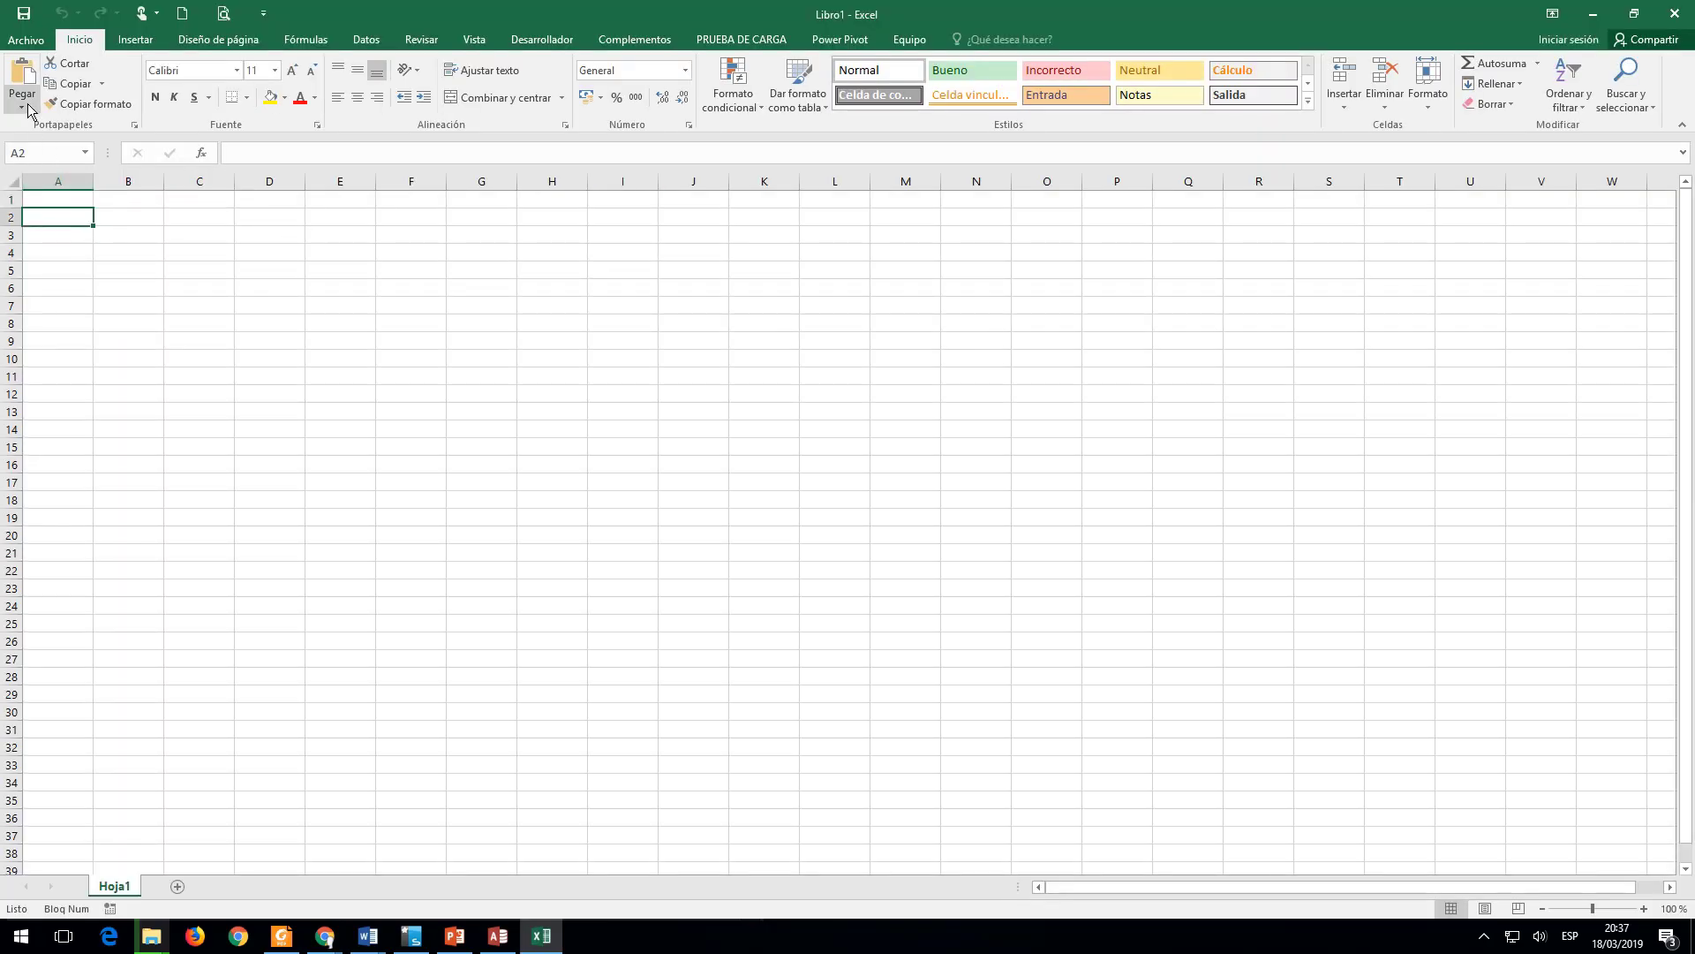
{"action": "left_click", "coordinate": [23, 101]}
{"action": "left_click", "coordinate": [25, 145]}
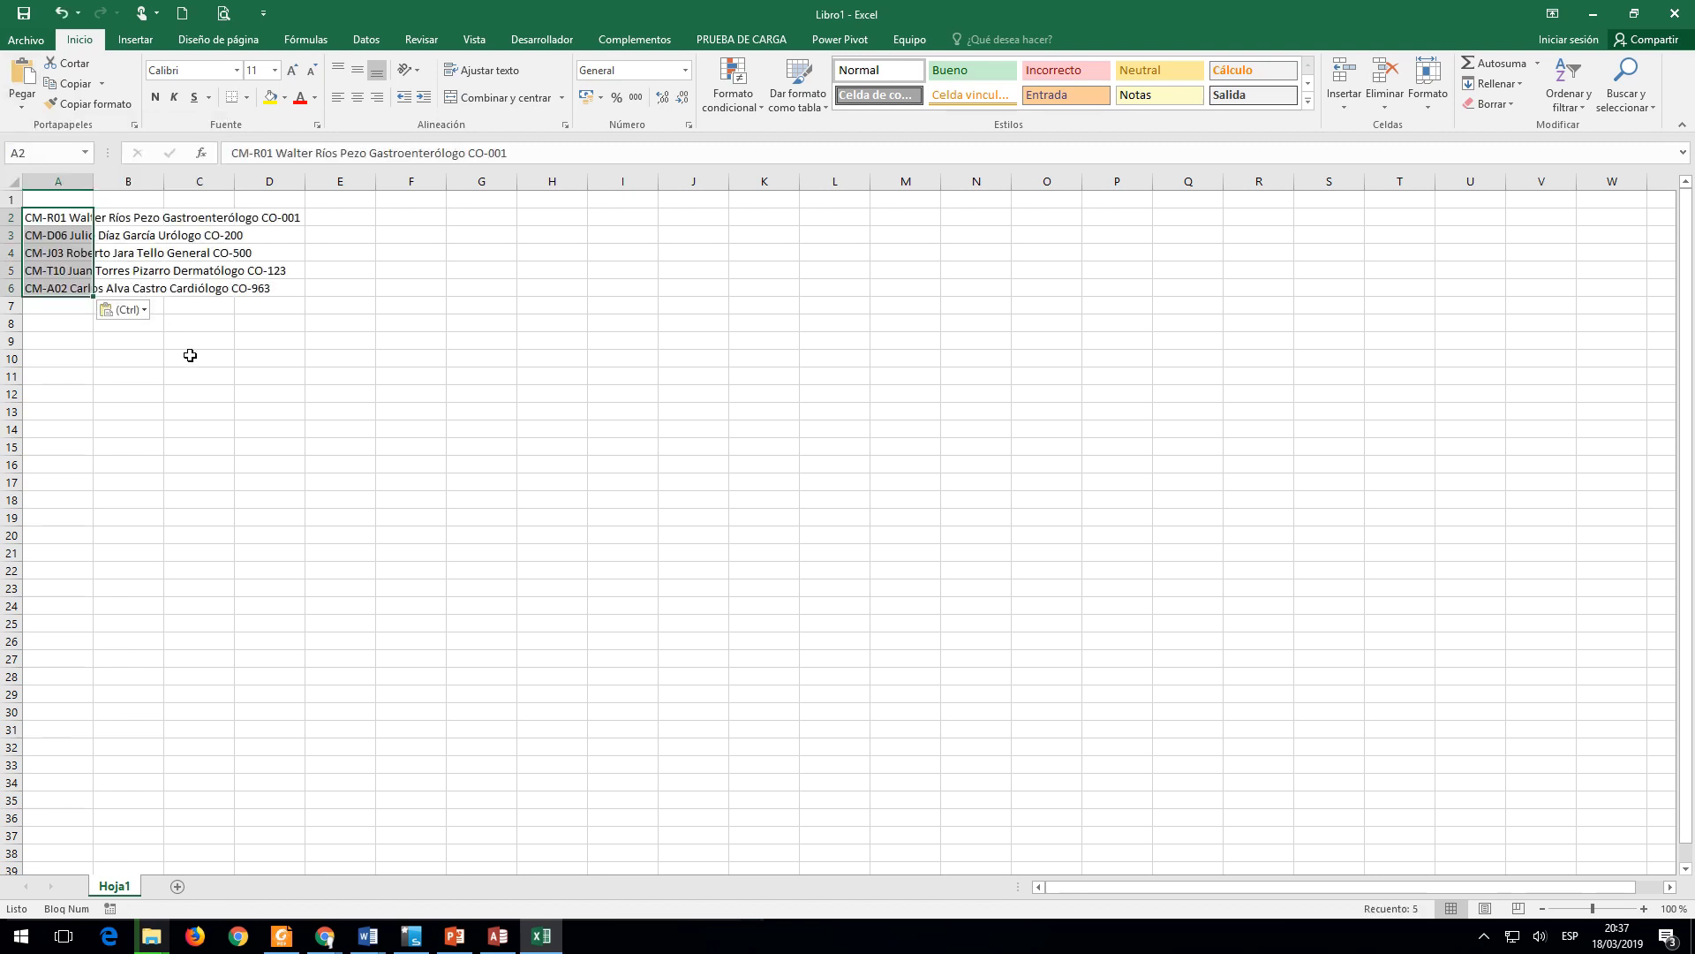
Step: Copy Tabla Médicos with its title and headers from the practice PDF in Chrome and paste it into the Excel sheet at A11
{"action": "double_click", "coordinate": [93, 181]}
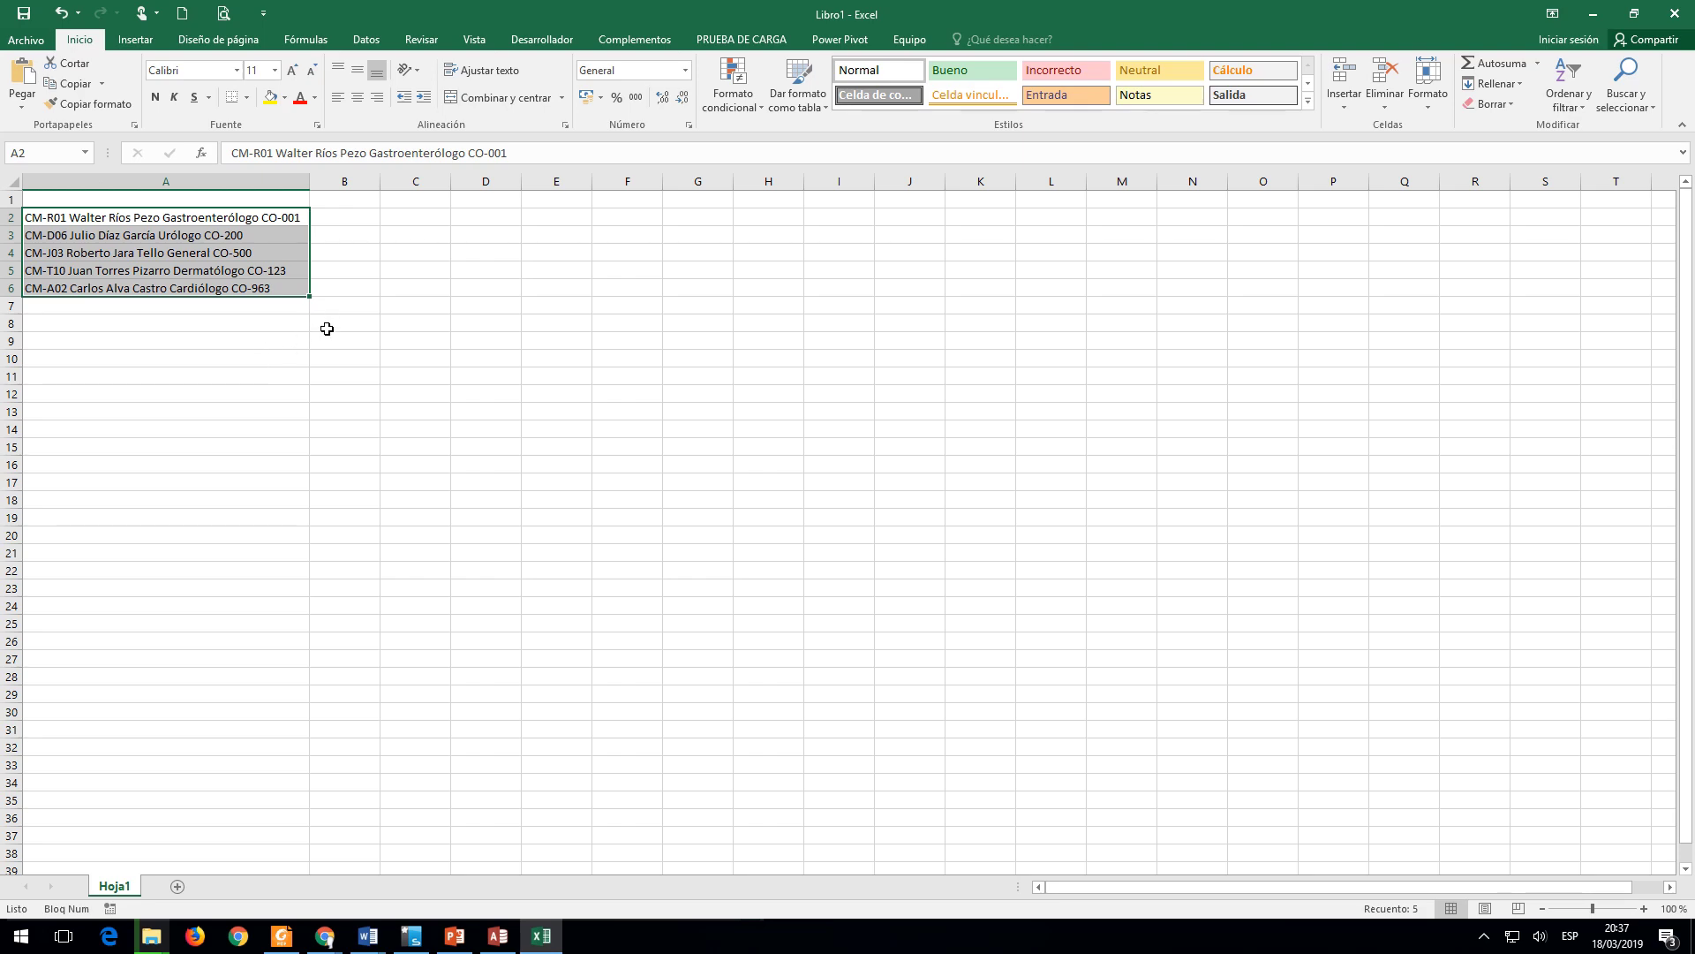
{"action": "key", "text": "alt+Tab"}
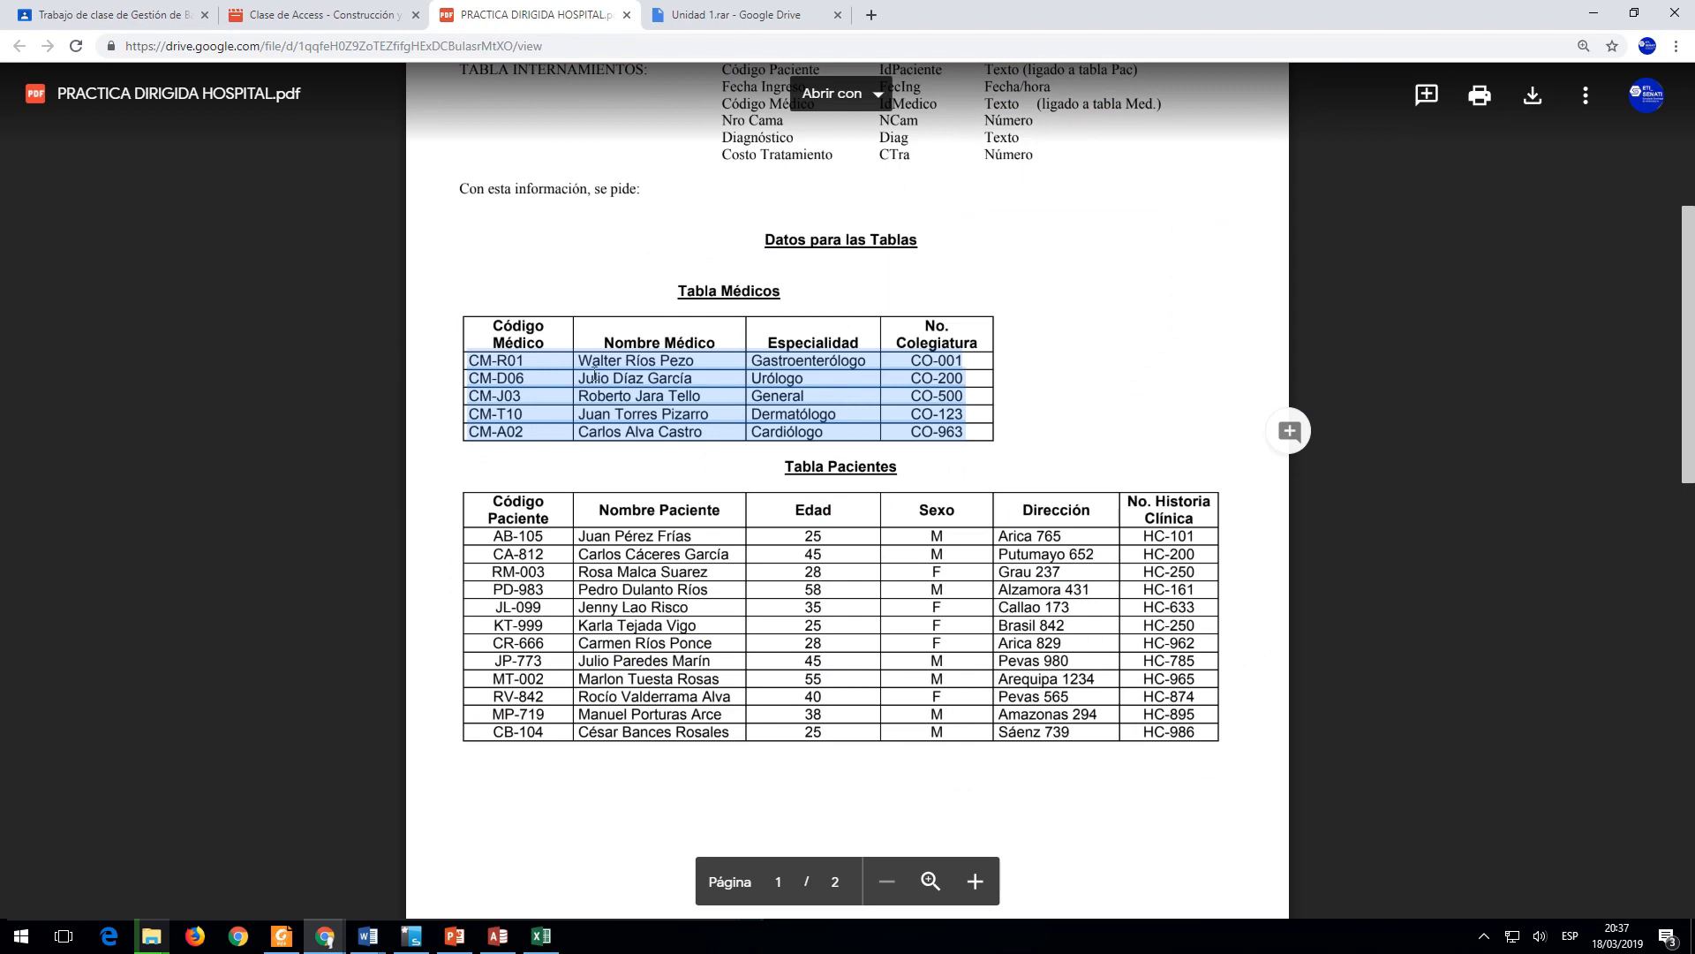
{"action": "left_click", "coordinate": [595, 375]}
{"action": "left_click_drag", "start_coordinate": [681, 287], "coordinate": [717, 344]}
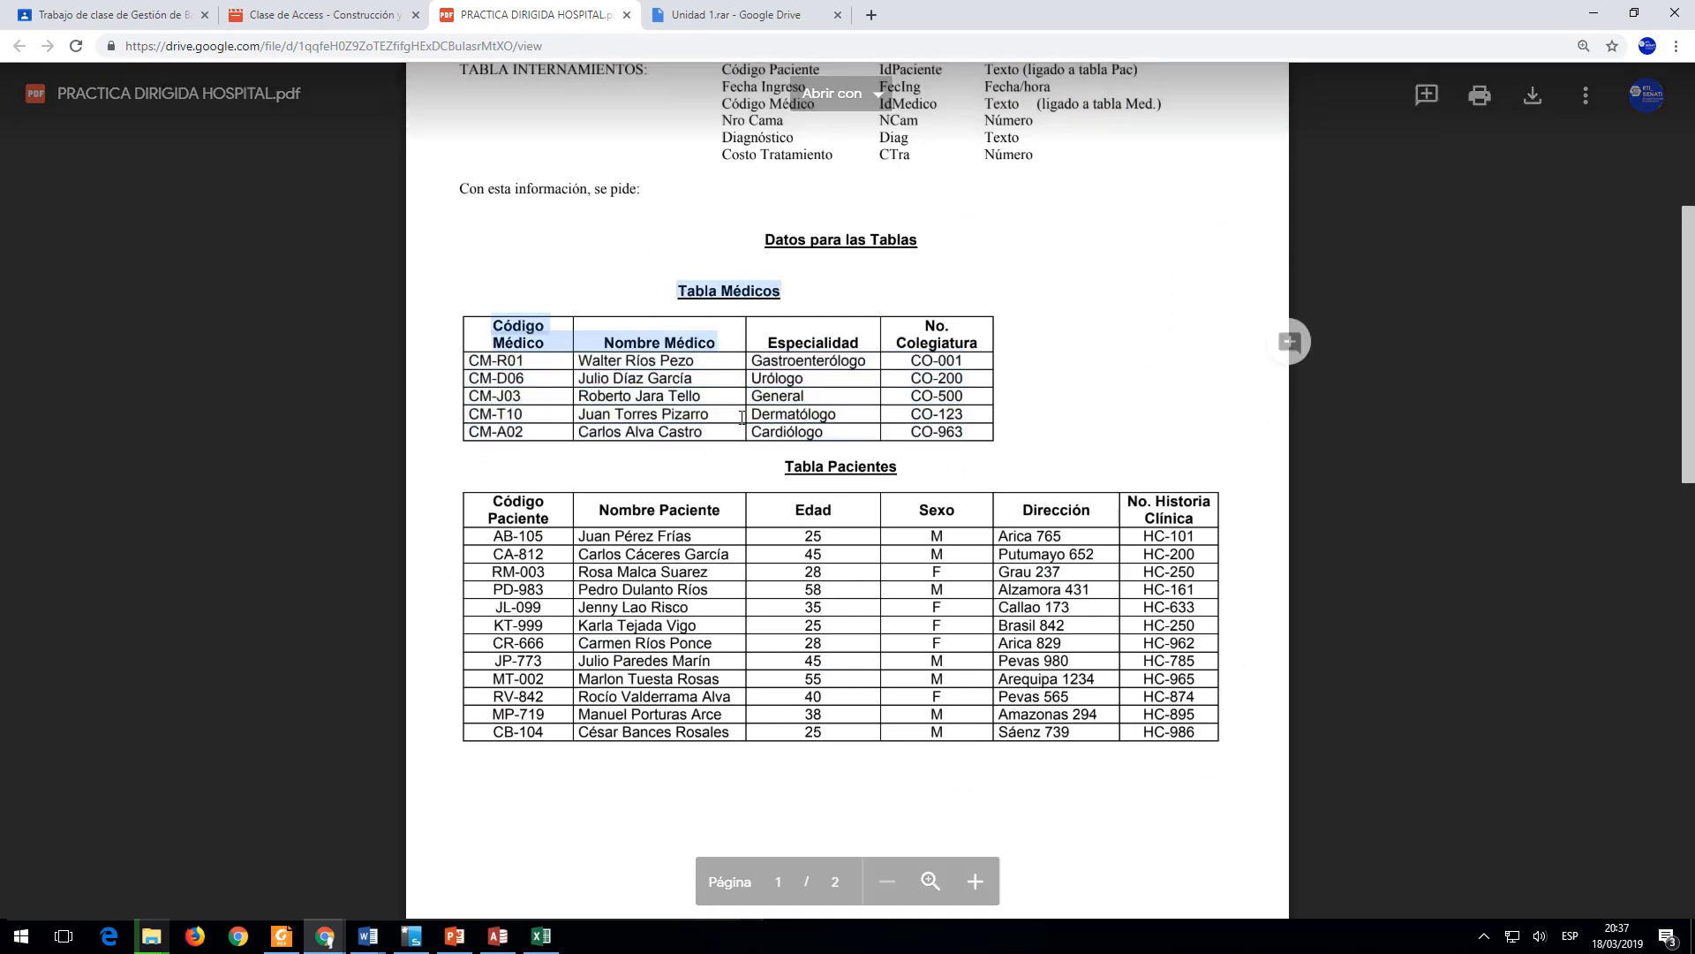
{"action": "left_click_drag", "start_coordinate": [792, 503], "coordinate": [962, 433]}
{"action": "key", "text": "ctrl+c"}
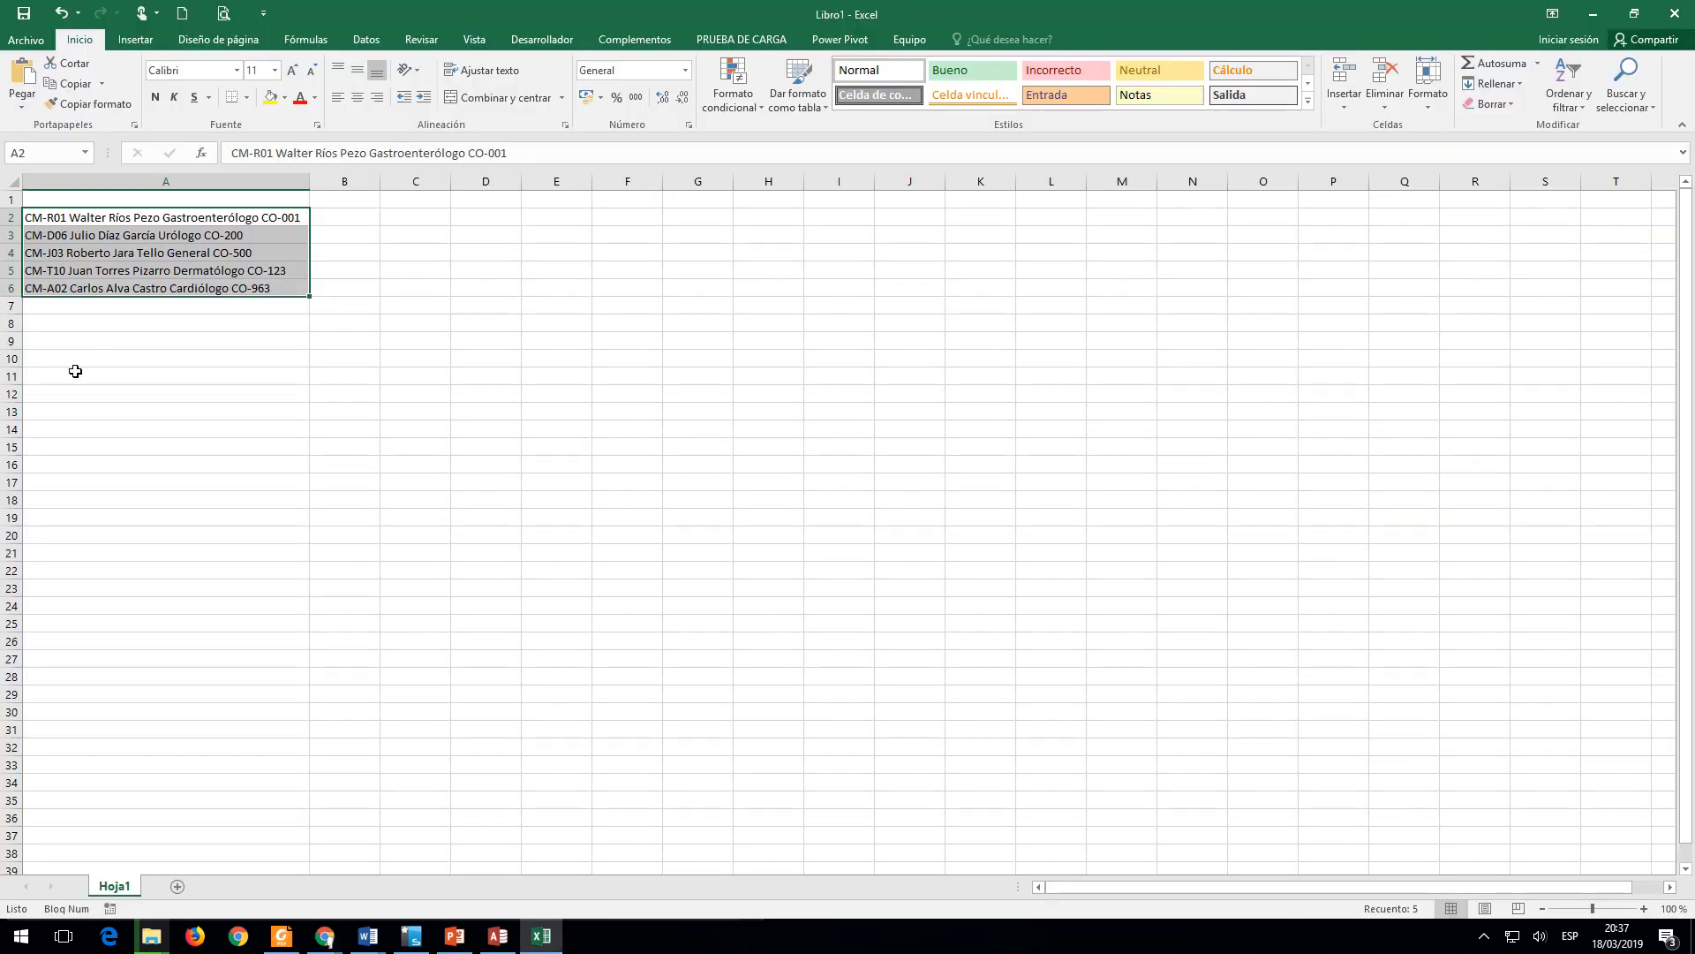
{"action": "left_click", "coordinate": [74, 372]}
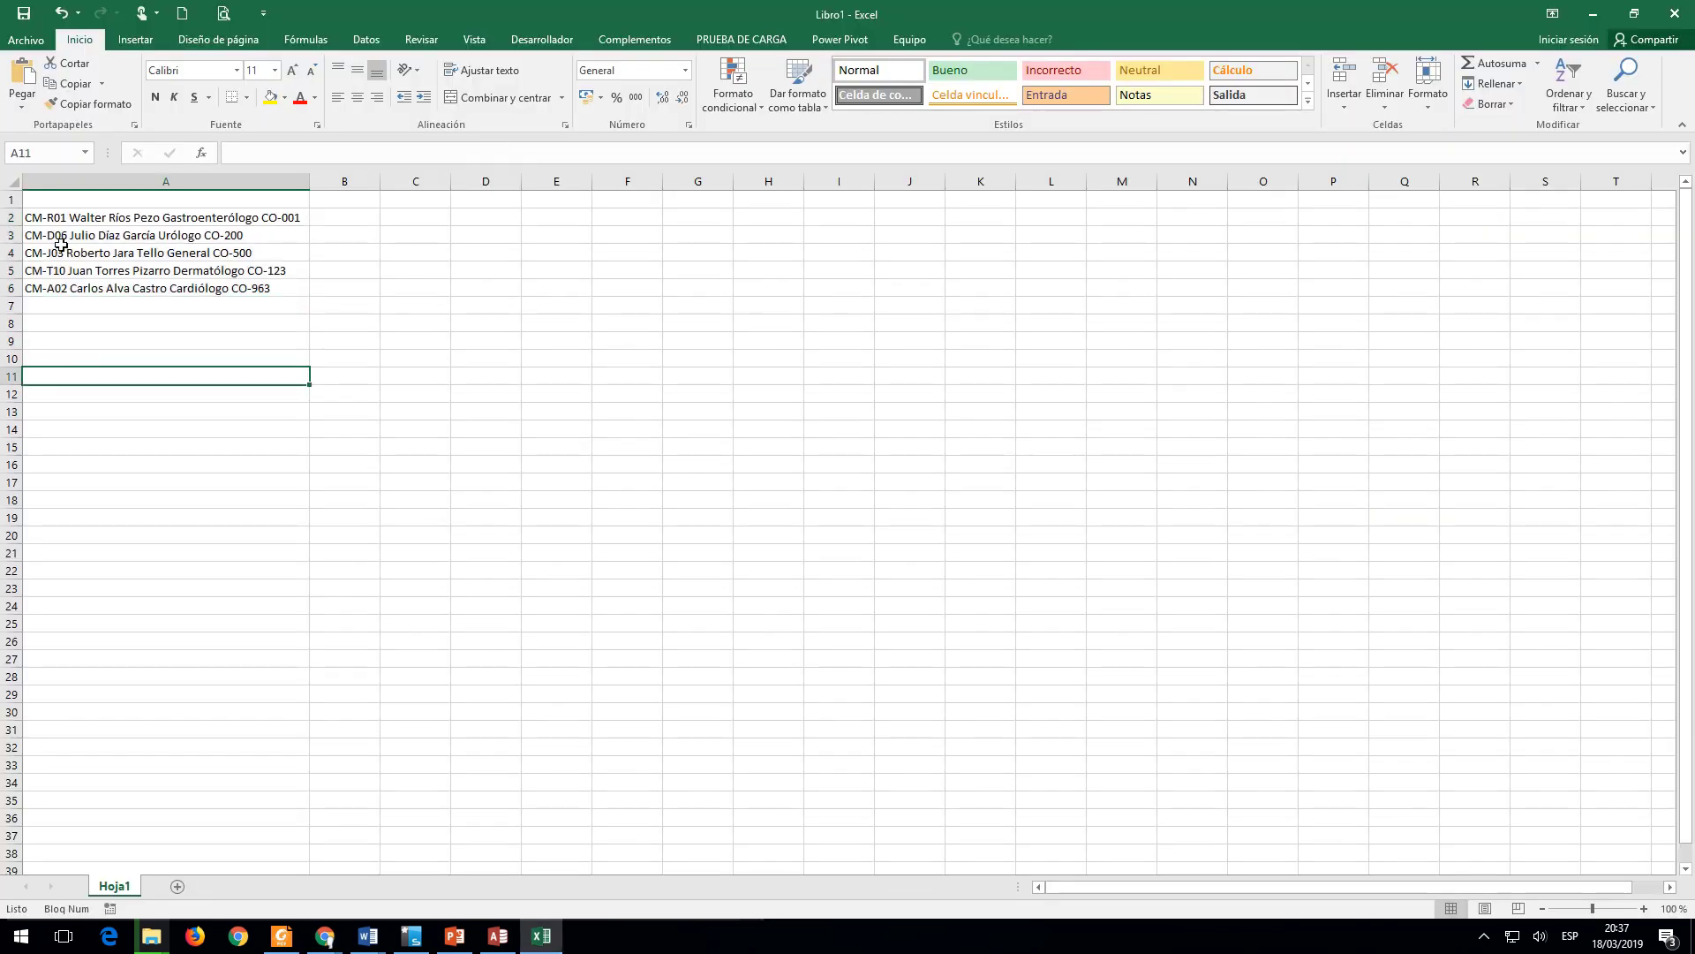
{"action": "left_click", "coordinate": [24, 78]}
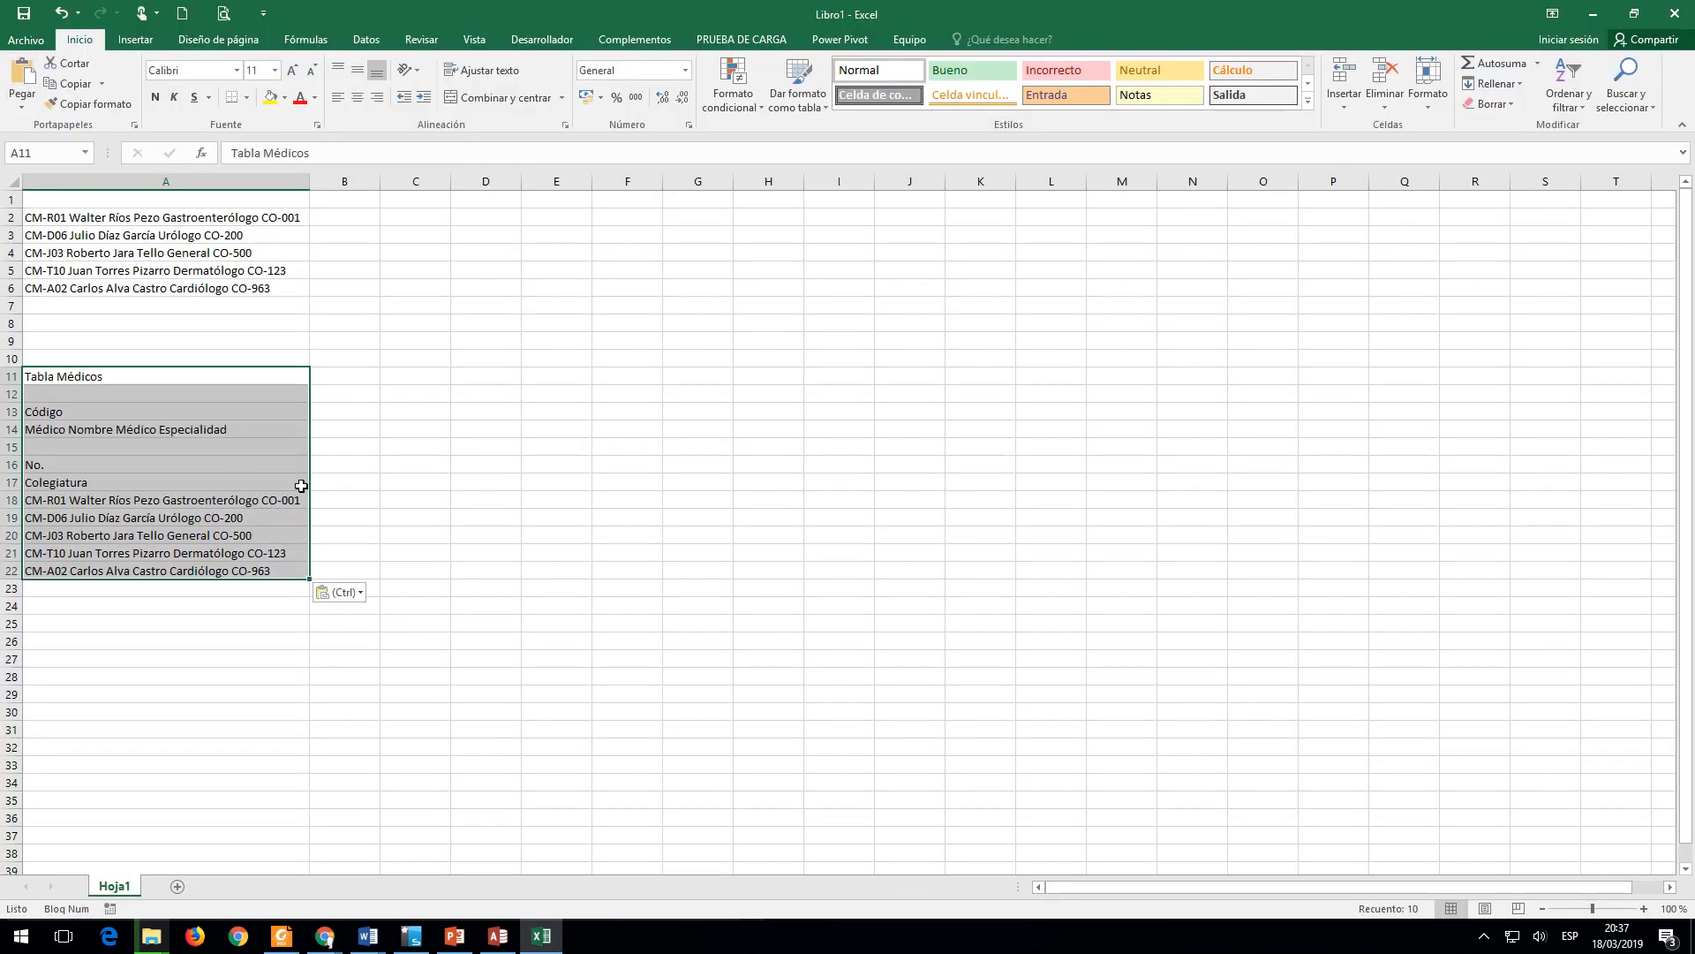
Step: Delete column A with the pasted doctor data and close the Excel workbook without saving it
{"action": "right_click", "coordinate": [244, 182]}
{"action": "left_click", "coordinate": [274, 333]}
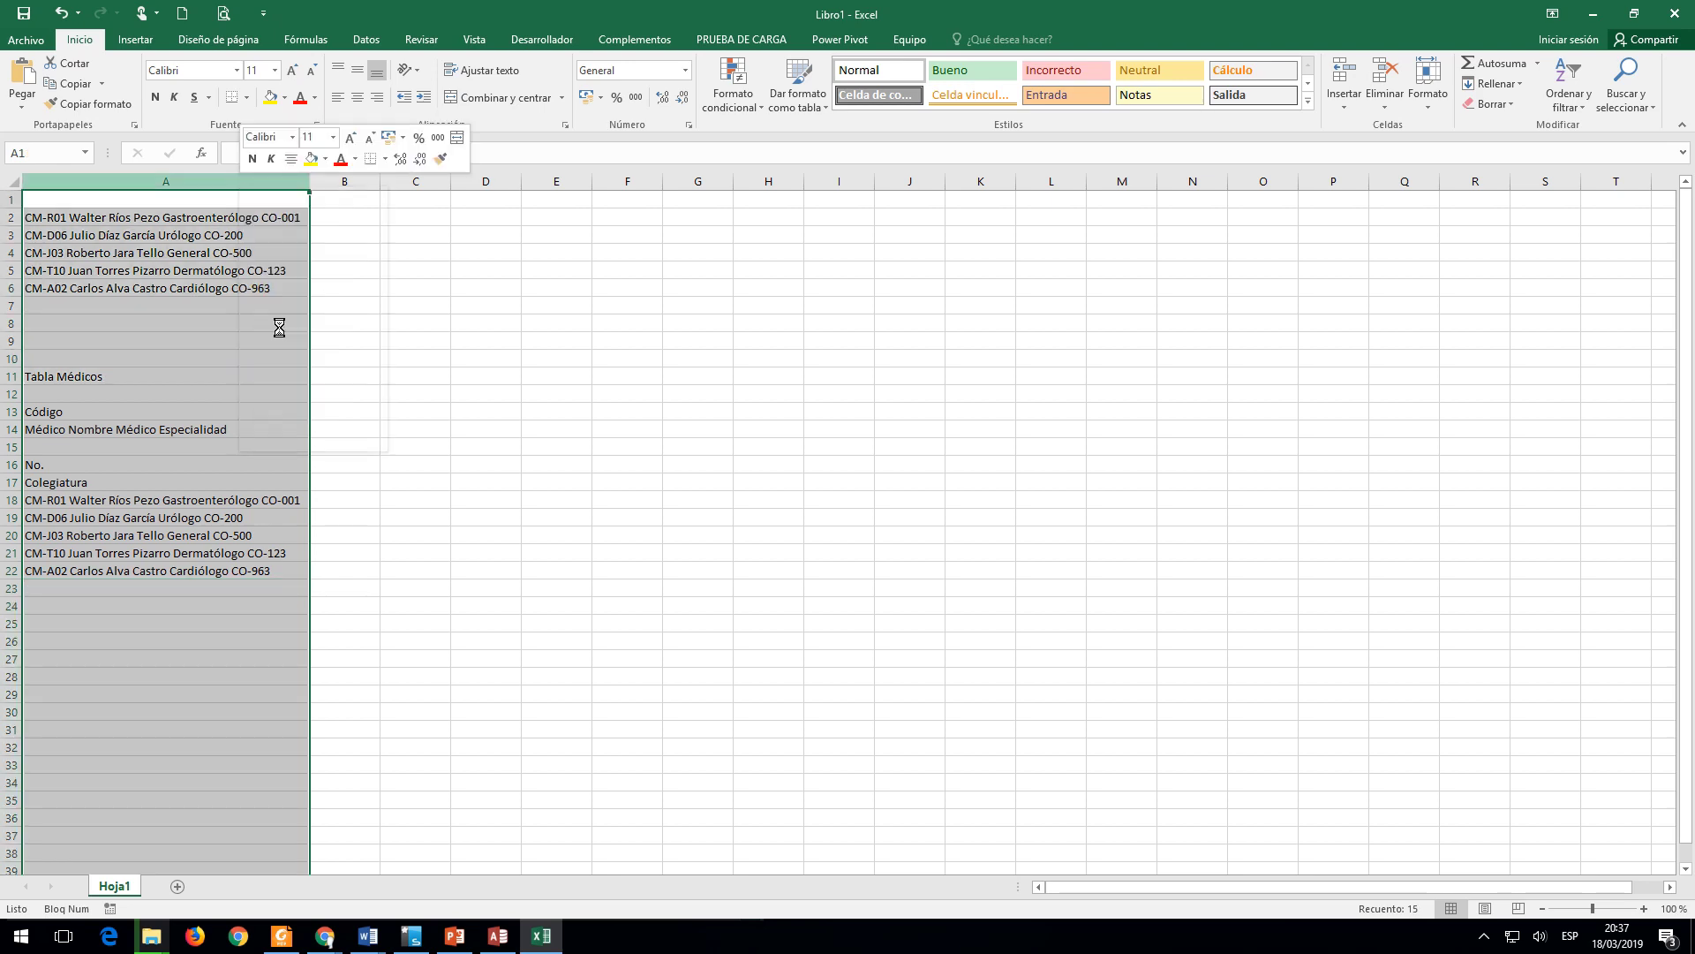
{"action": "left_click", "coordinate": [1684, 15]}
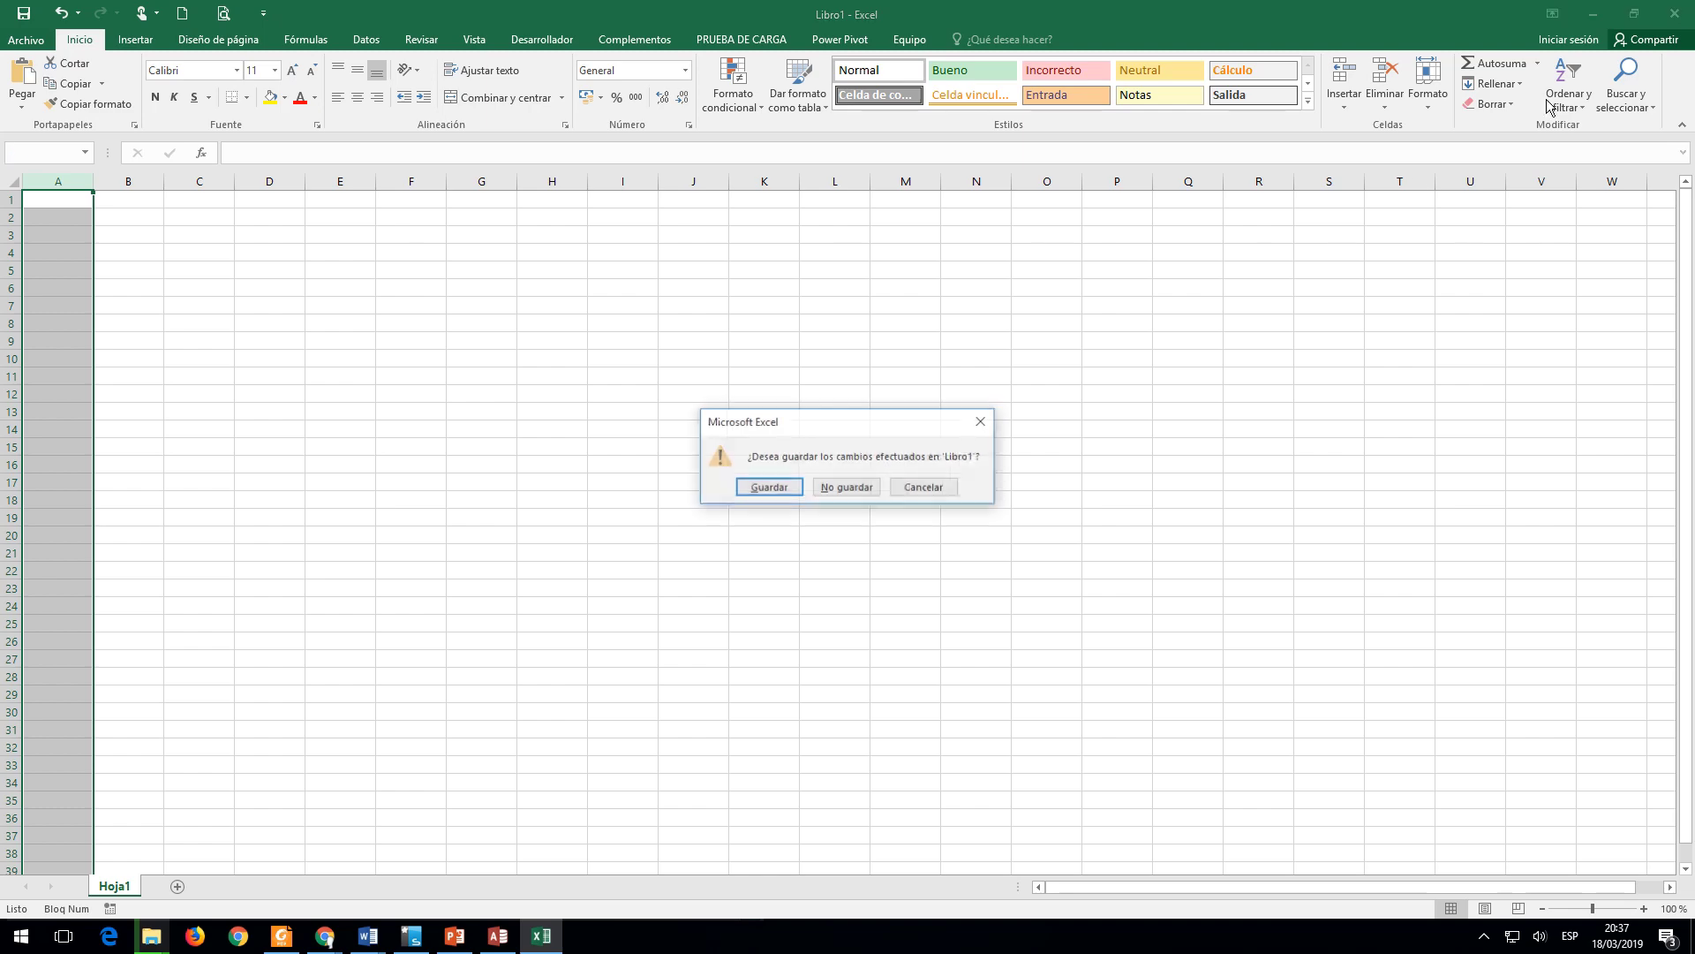
{"action": "left_click", "coordinate": [847, 487]}
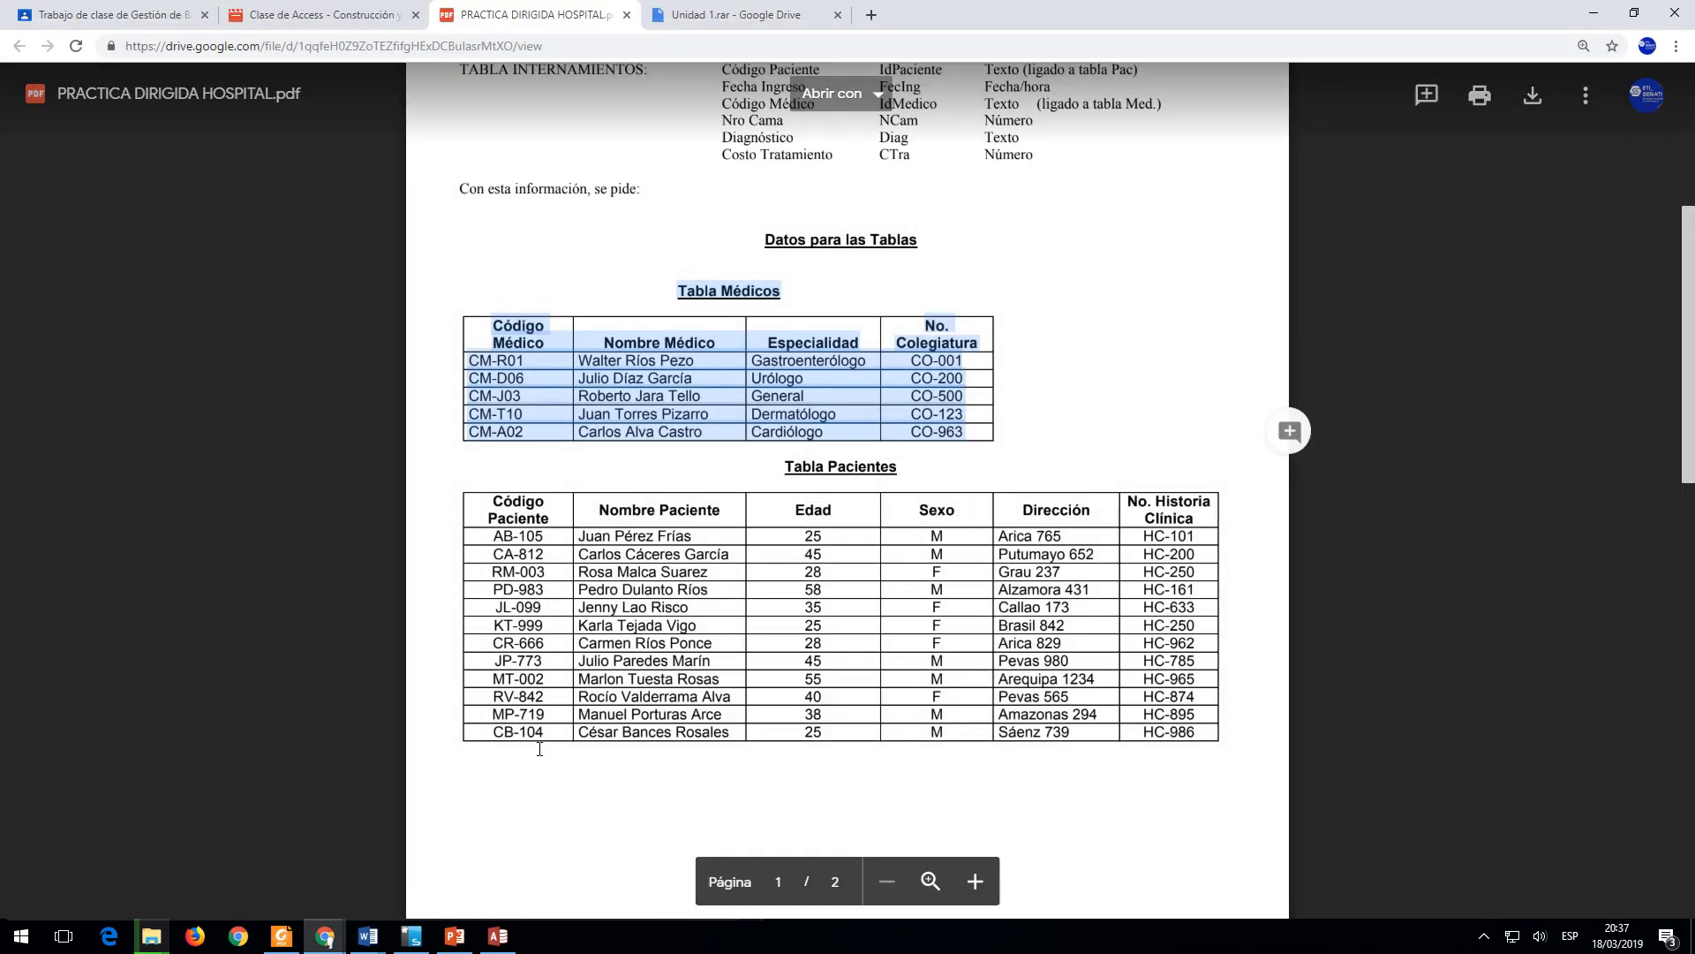
{"action": "mouse_move", "coordinate": [773, 35]}
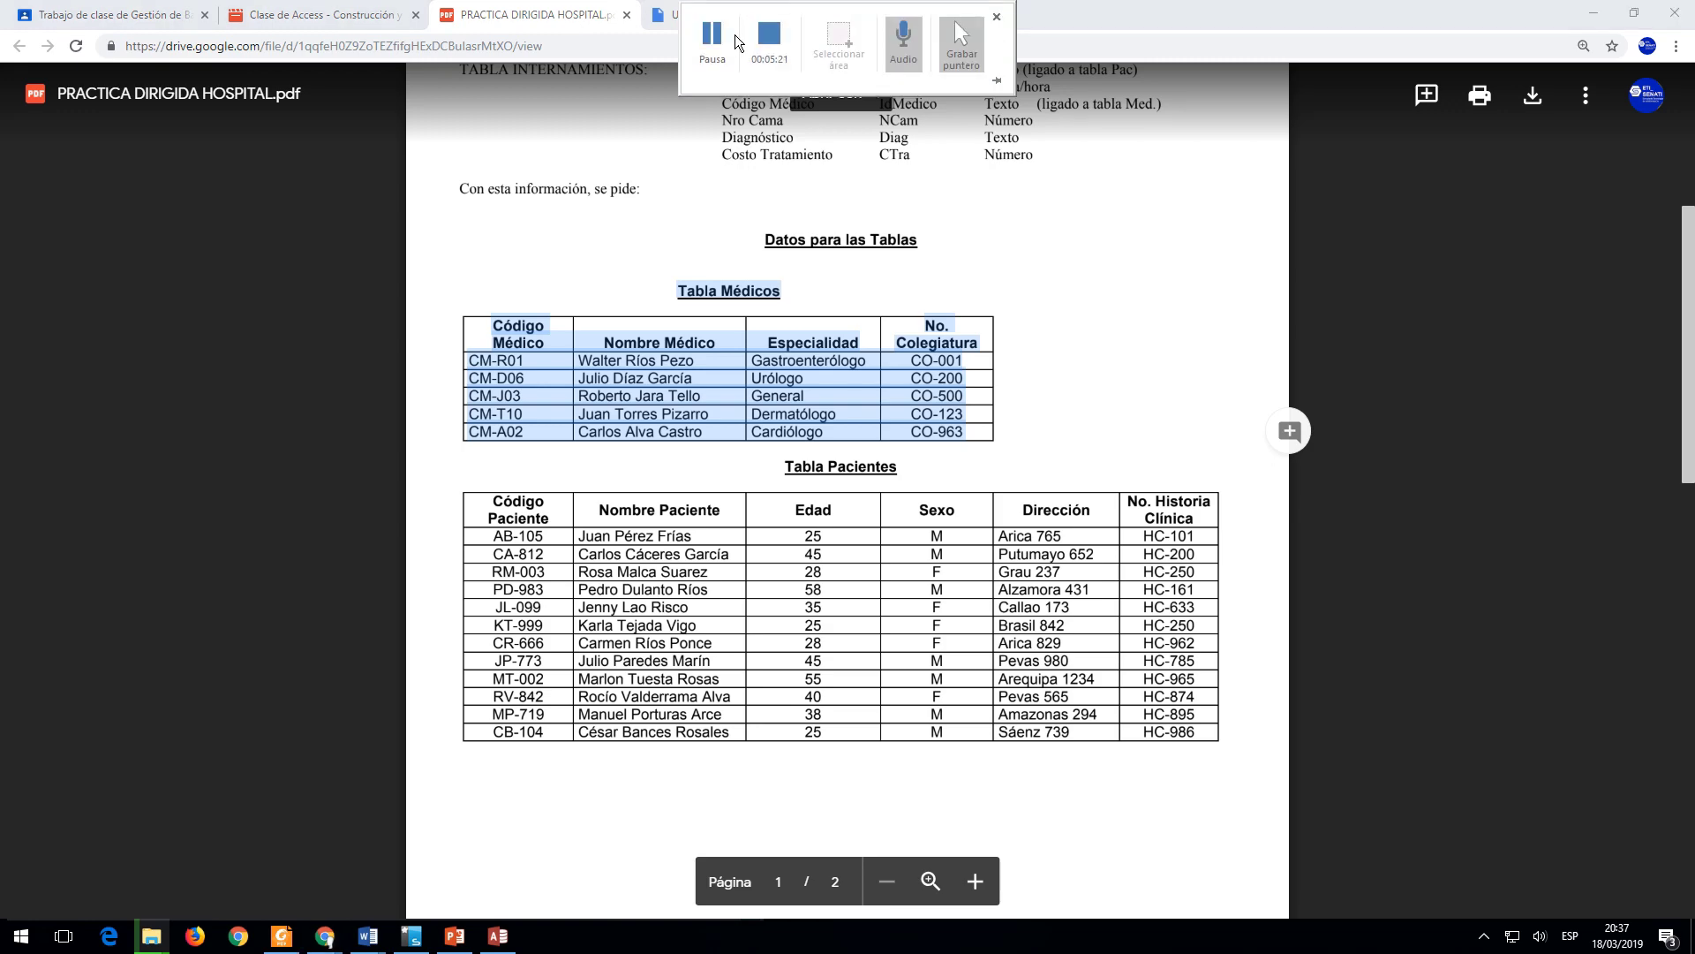
{"action": "left_click", "coordinate": [713, 35]}
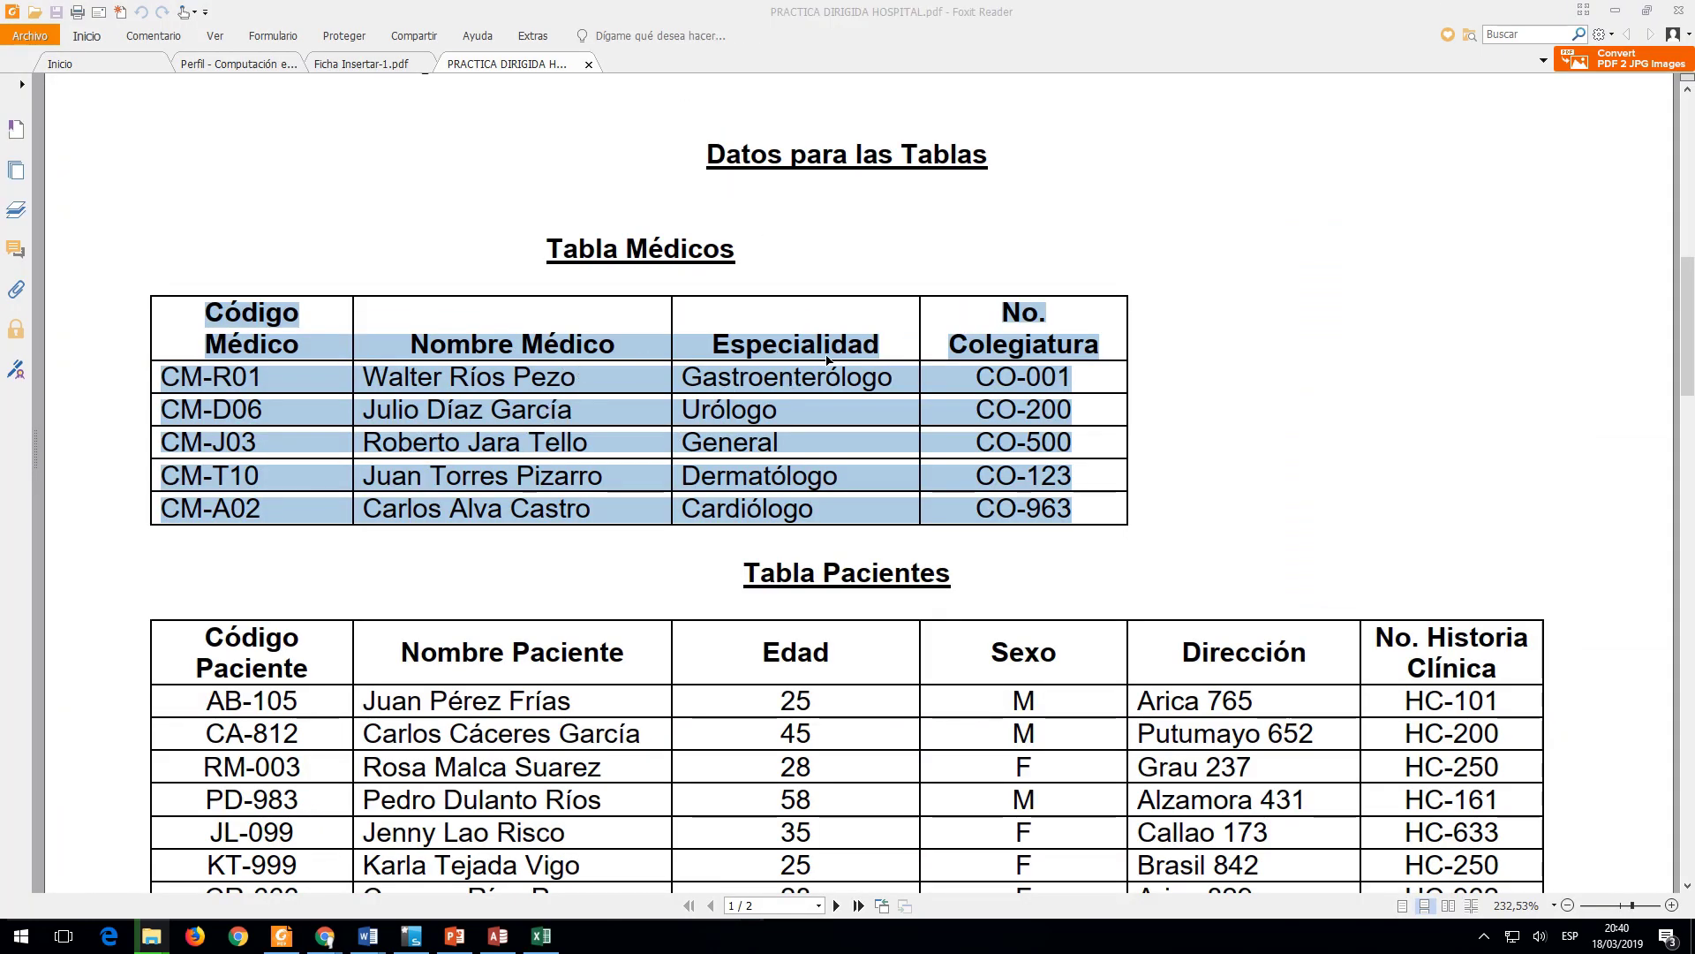
Step: Copy the doctor codes in A2:A6 from the Excel workbook and paste them as records into the Código Médico column of the Access Medico table
{"action": "left_click", "coordinate": [541, 935]}
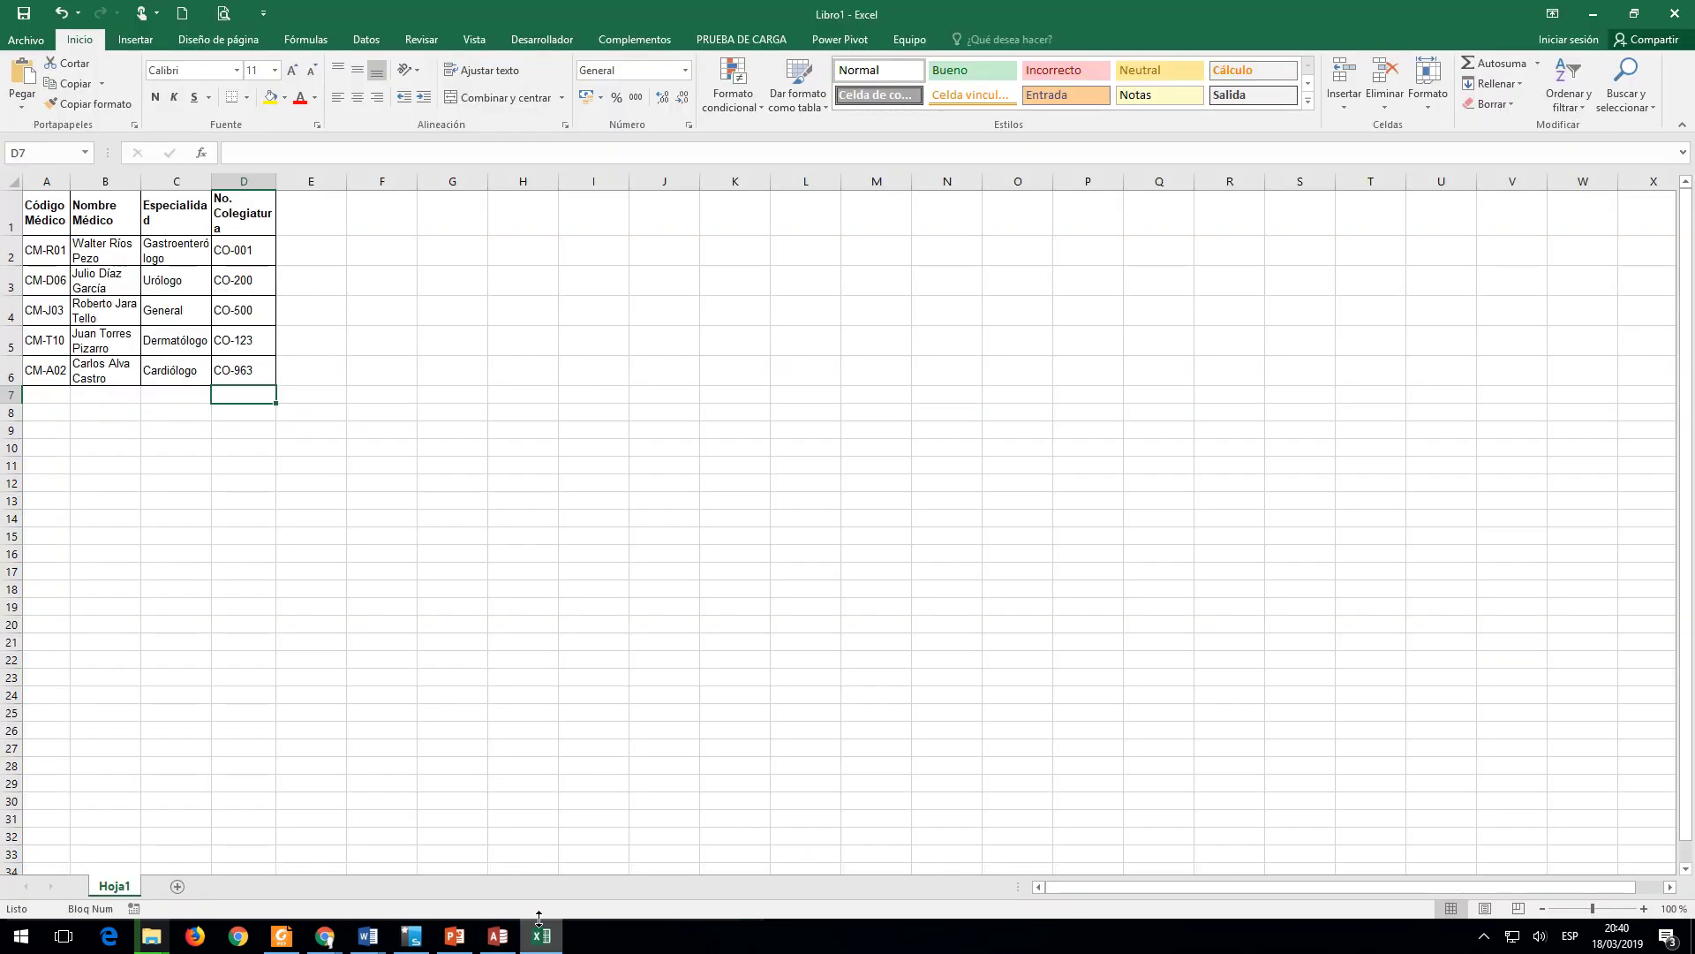
{"action": "left_click_drag", "start_coordinate": [44, 252], "coordinate": [38, 365]}
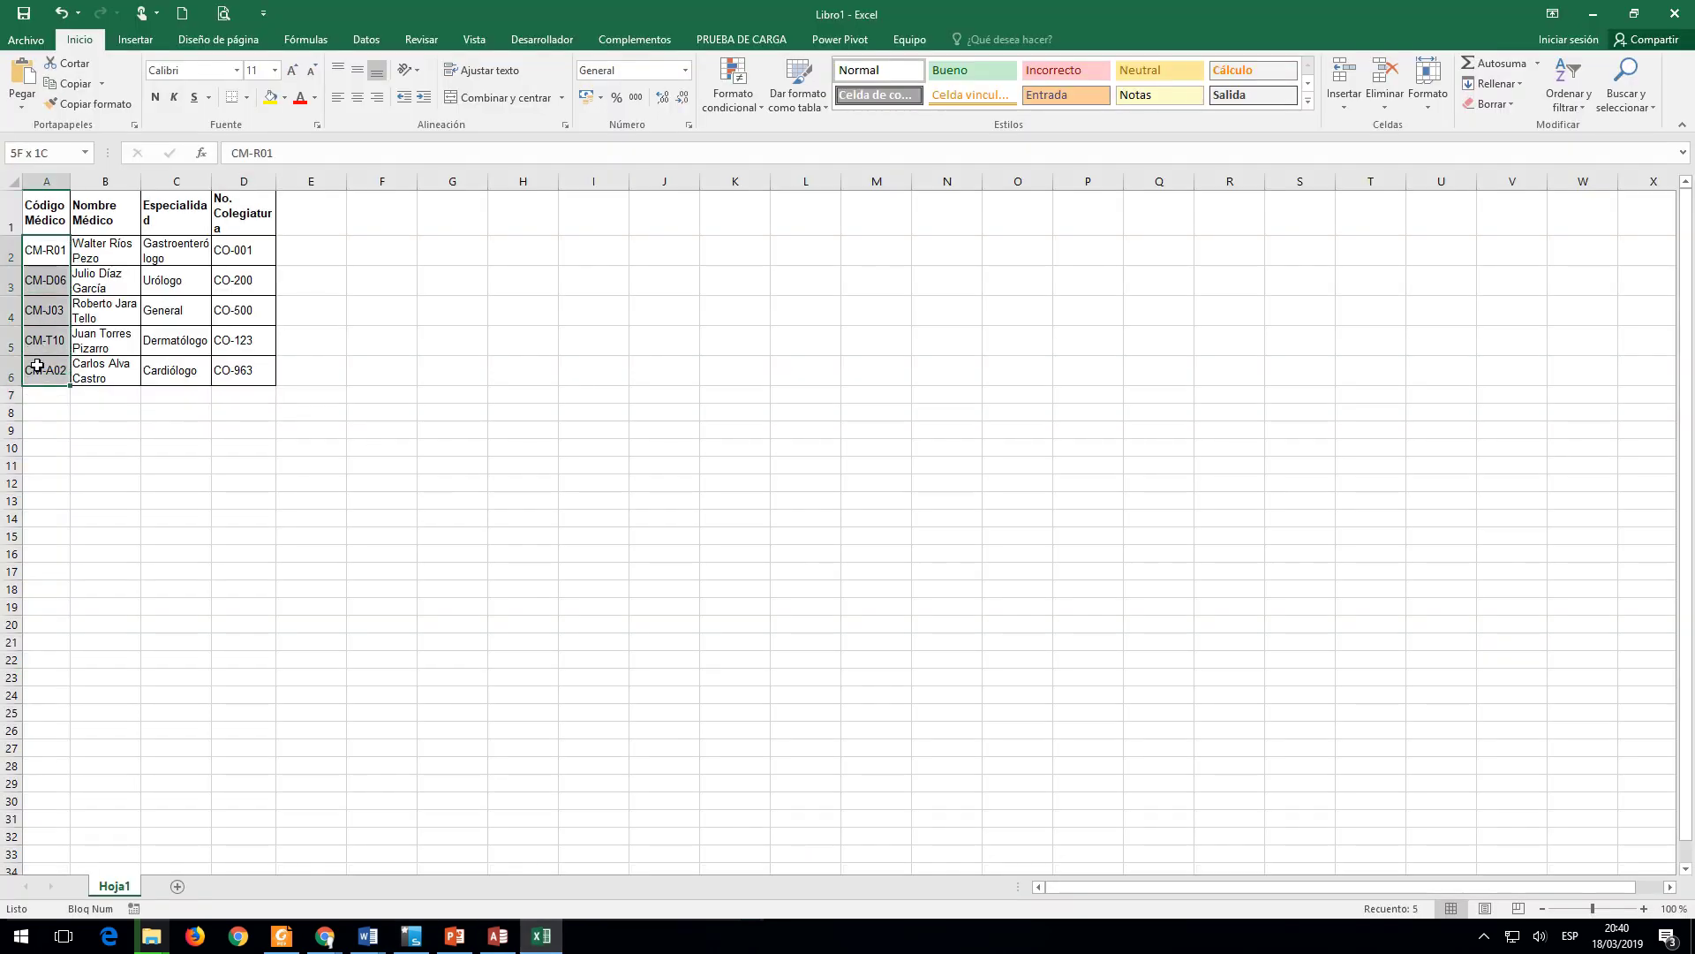
{"action": "left_click", "coordinate": [71, 83]}
{"action": "key", "text": "alt+Tab"}
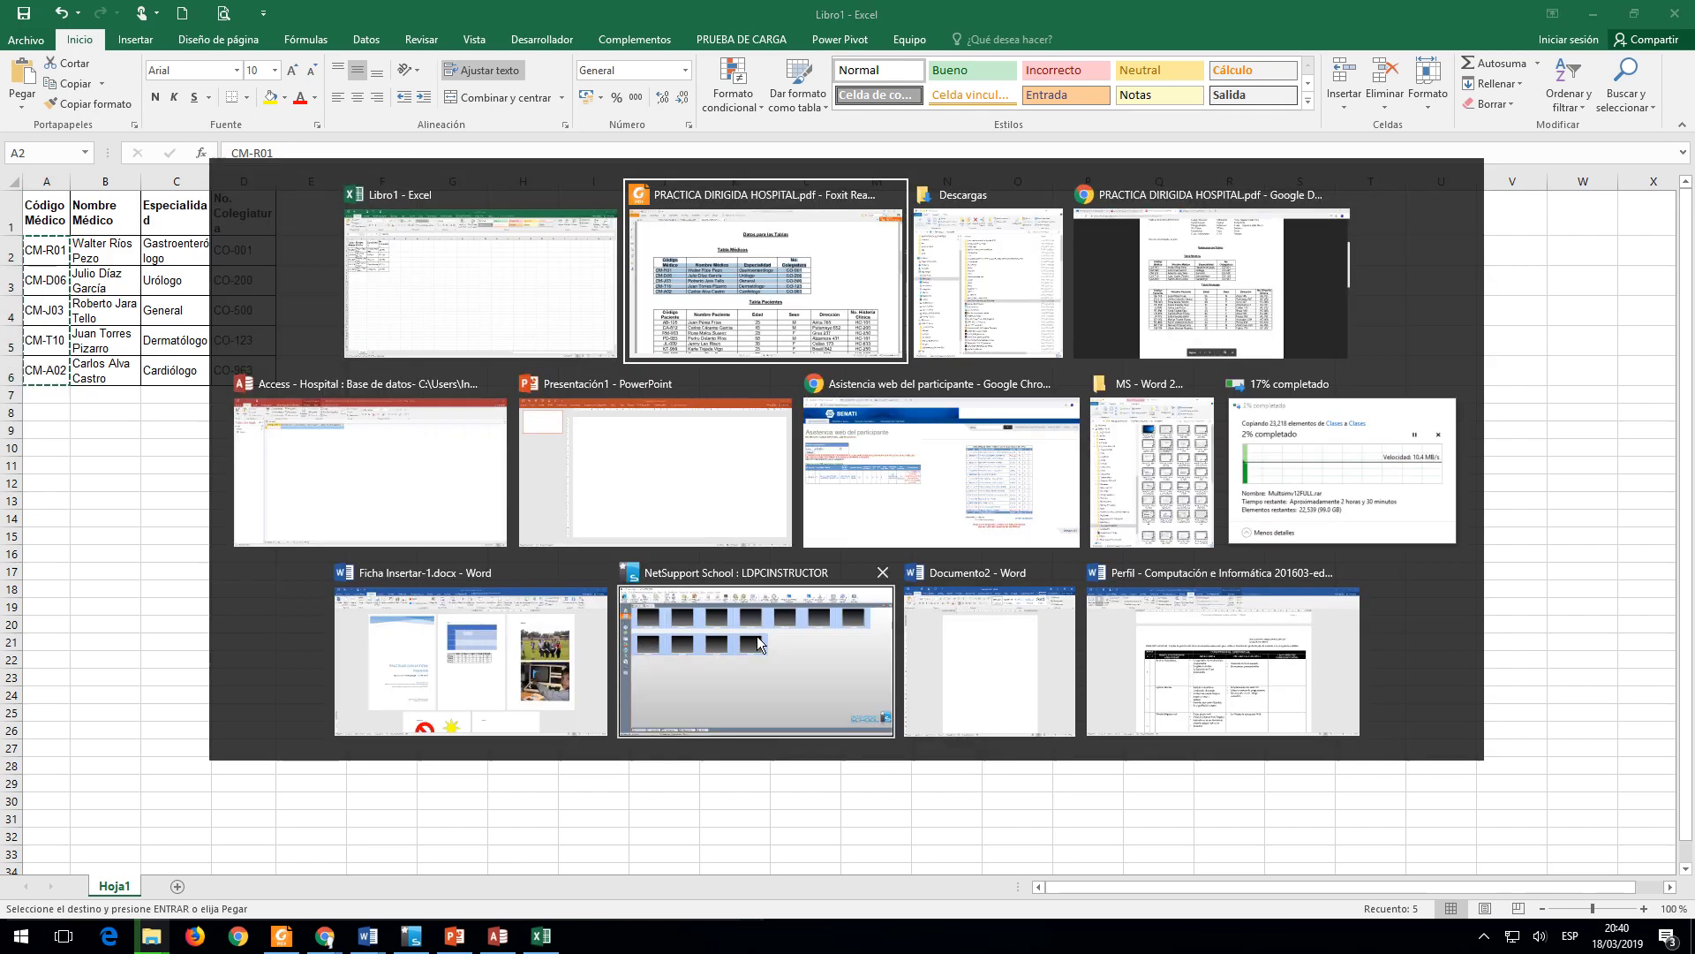
{"action": "key", "text": "alt+Tab"}
{"action": "key", "text": "alt+Tab"}
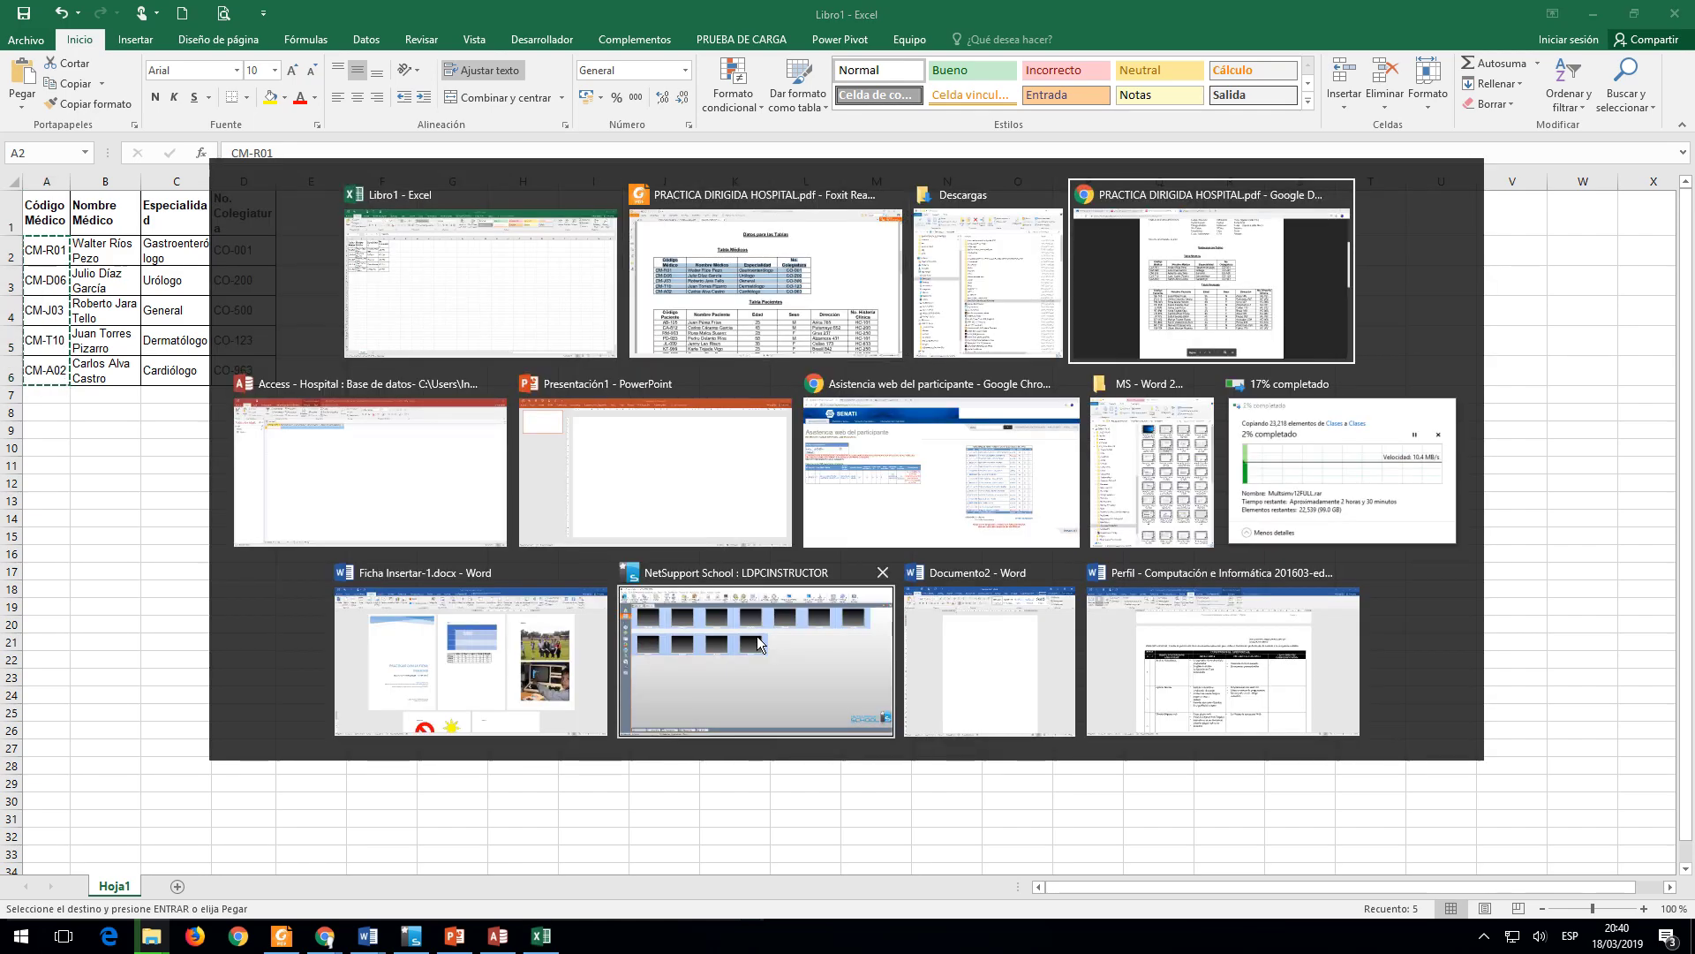
{"action": "key", "text": "alt+Tab"}
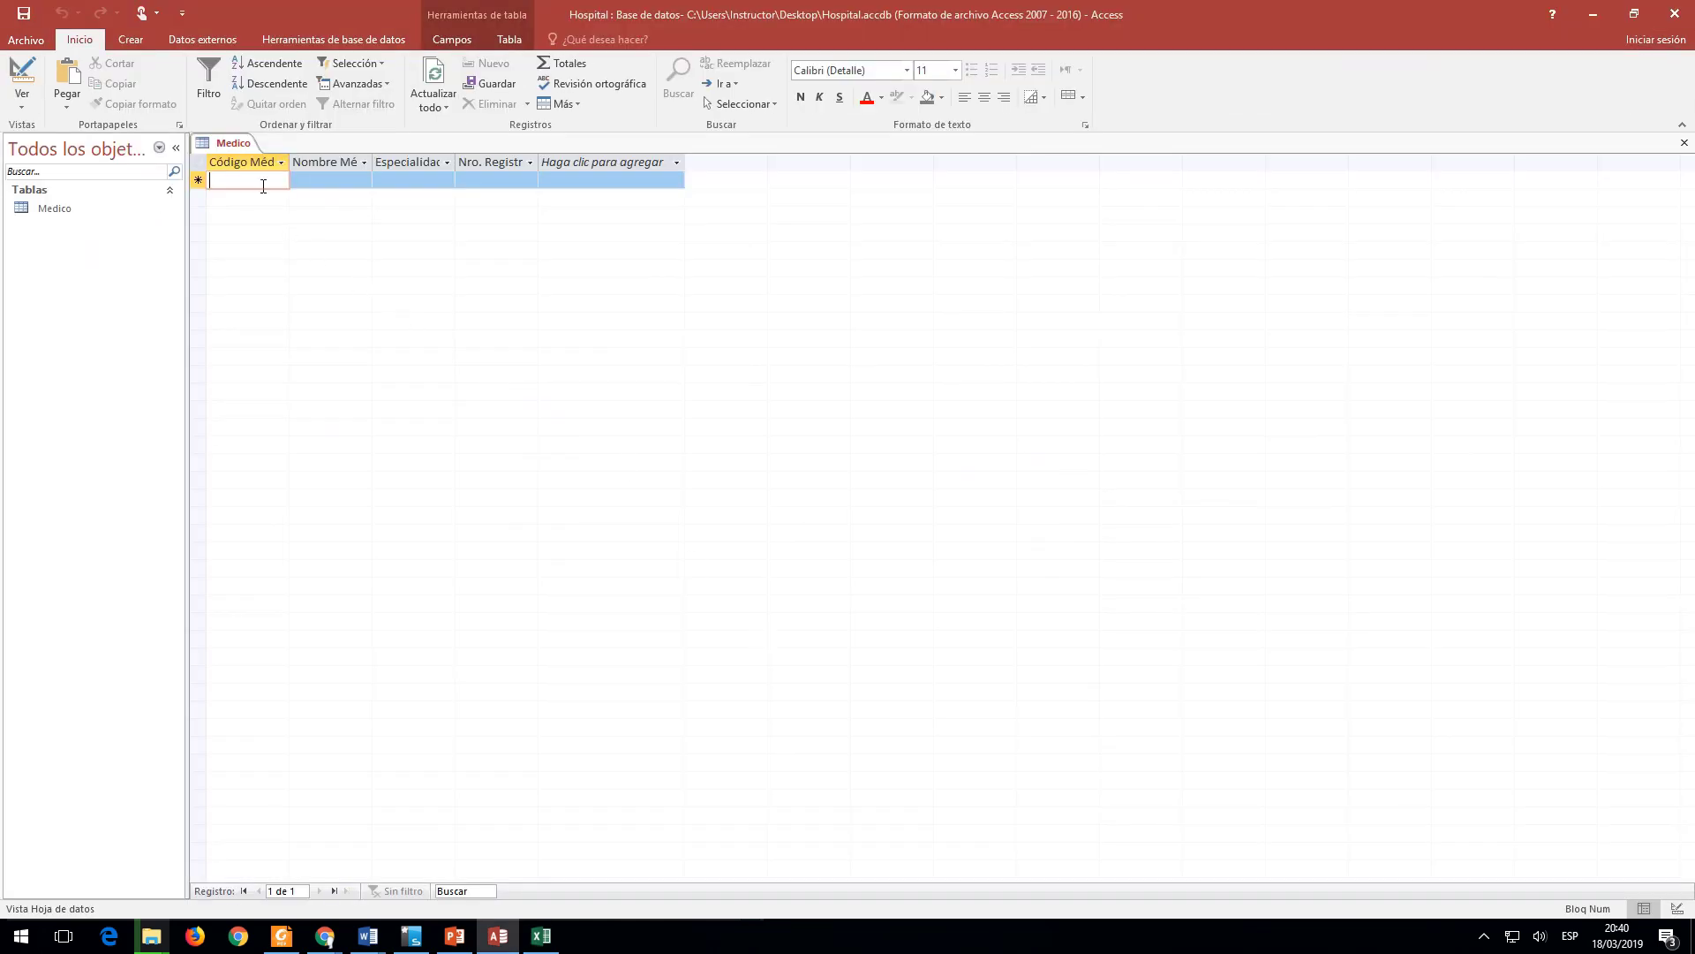
{"action": "right_click", "coordinate": [250, 168]}
{"action": "left_click", "coordinate": [265, 247]}
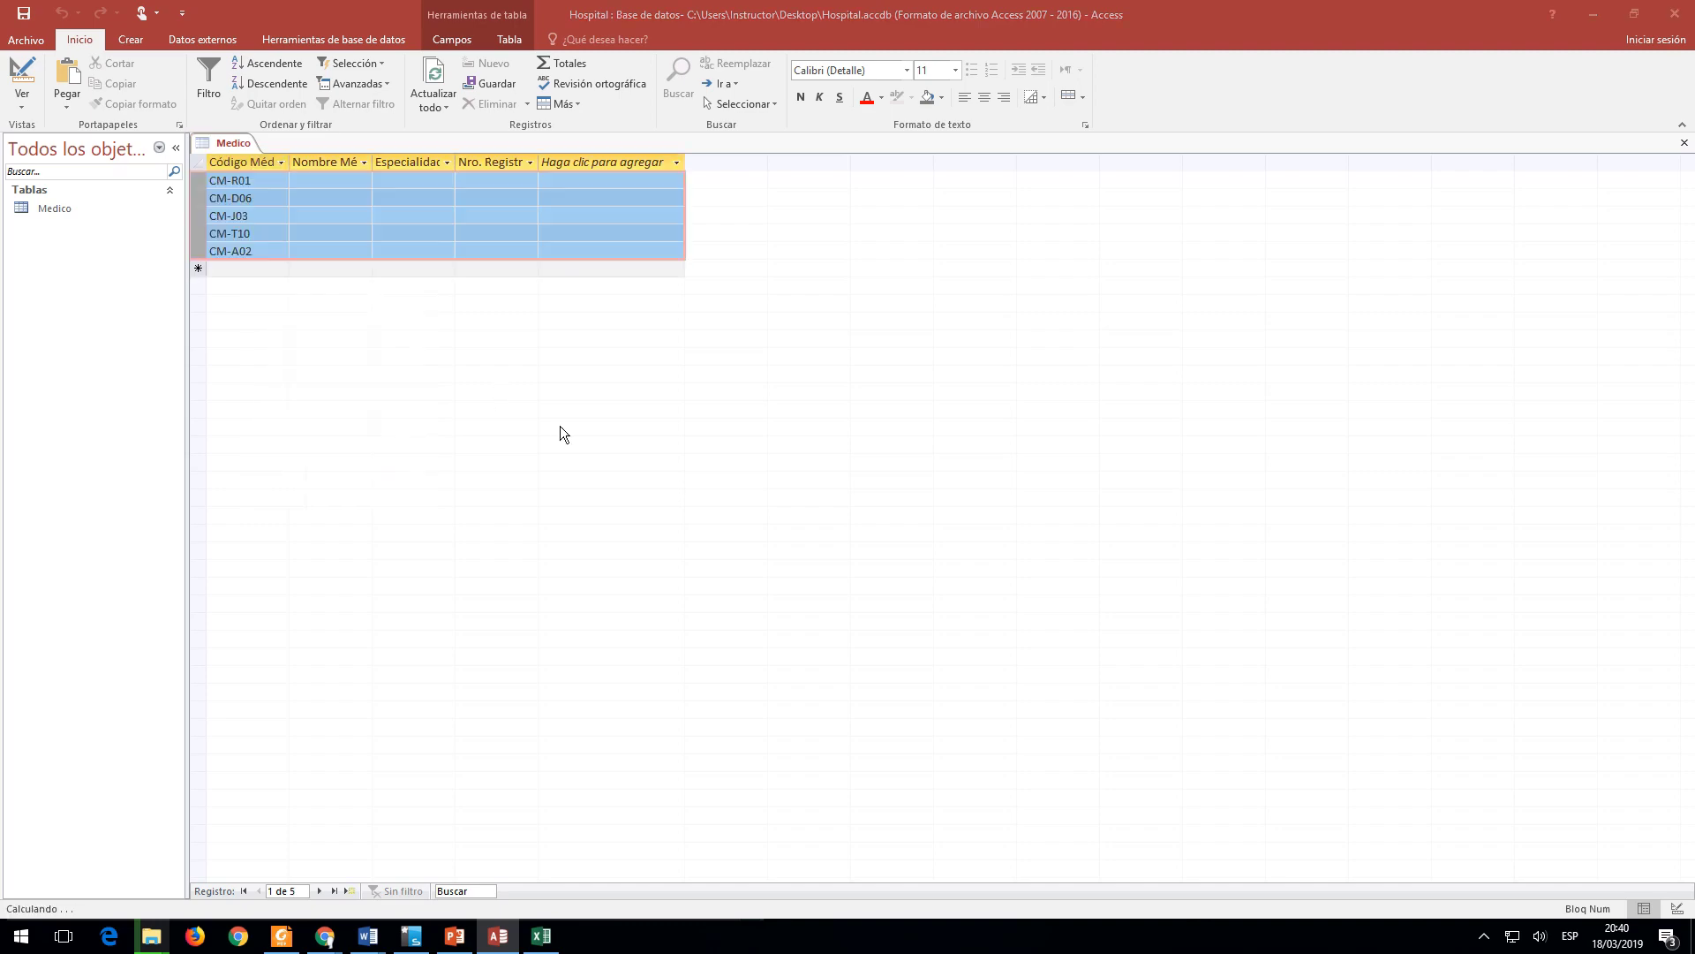
{"action": "left_click", "coordinate": [797, 521]}
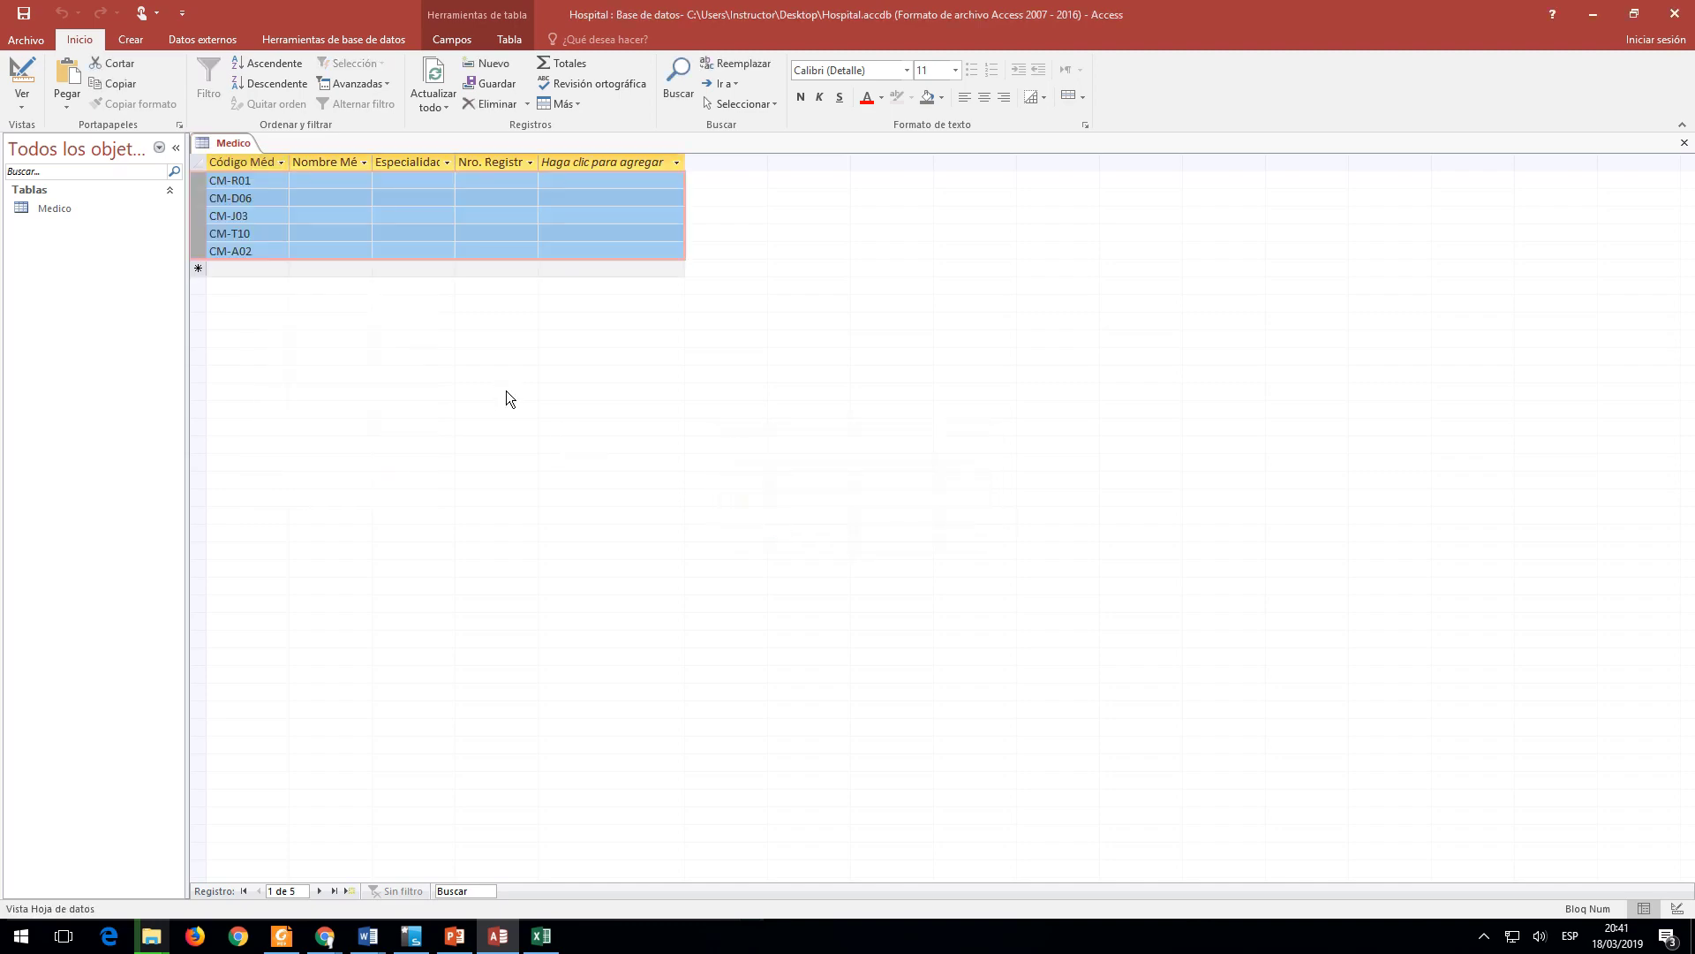
Step: Copy the doctor names in B2:B6 from Excel and paste them into the Nombre Médico column of the Access Medico table
{"action": "key", "text": "alt+Tab"}
{"action": "left_click_drag", "start_coordinate": [94, 247], "coordinate": [107, 365]}
{"action": "key", "text": "ctrl+c"}
{"action": "key", "text": "alt+Tab"}
{"action": "left_click", "coordinate": [326, 162]}
{"action": "right_click", "coordinate": [326, 160]}
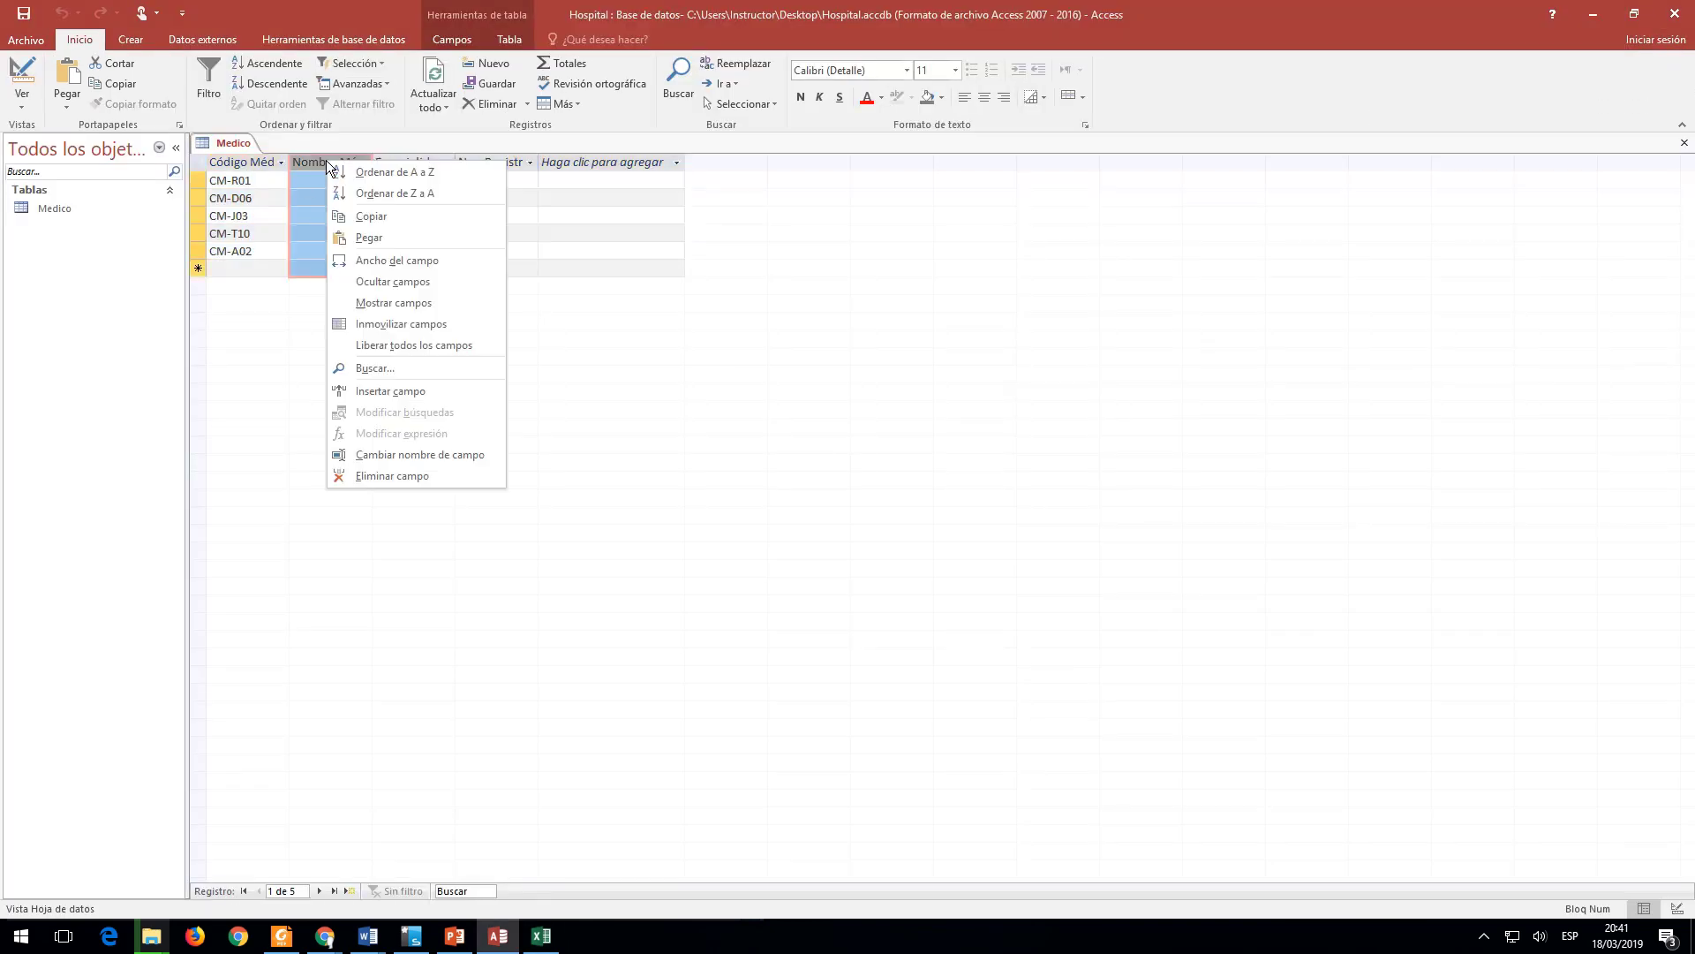
{"action": "left_click", "coordinate": [362, 237]}
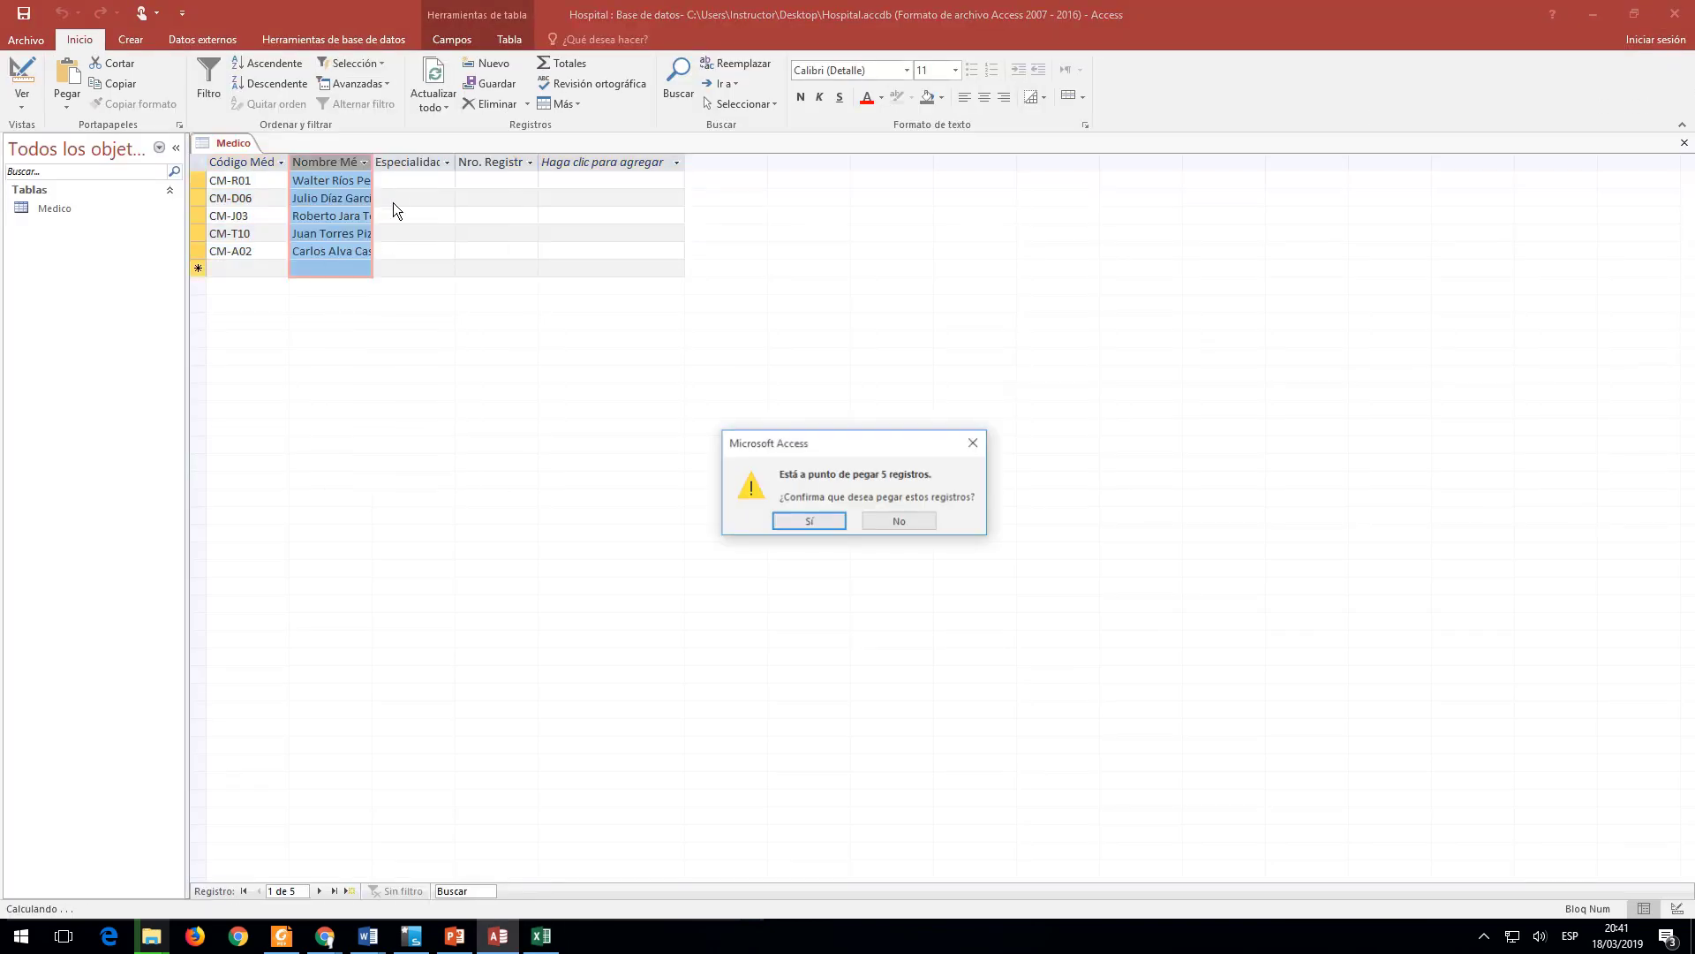
{"action": "left_click", "coordinate": [809, 521]}
Step: Copy the specialties in C2:C6 from Excel and paste them into the Especialidad column of the Access Medico table
{"action": "key", "text": "alt+Tab"}
{"action": "left_click_drag", "start_coordinate": [176, 250], "coordinate": [194, 369]}
{"action": "key", "text": "ctrl+c"}
{"action": "key", "text": "alt+Tab"}
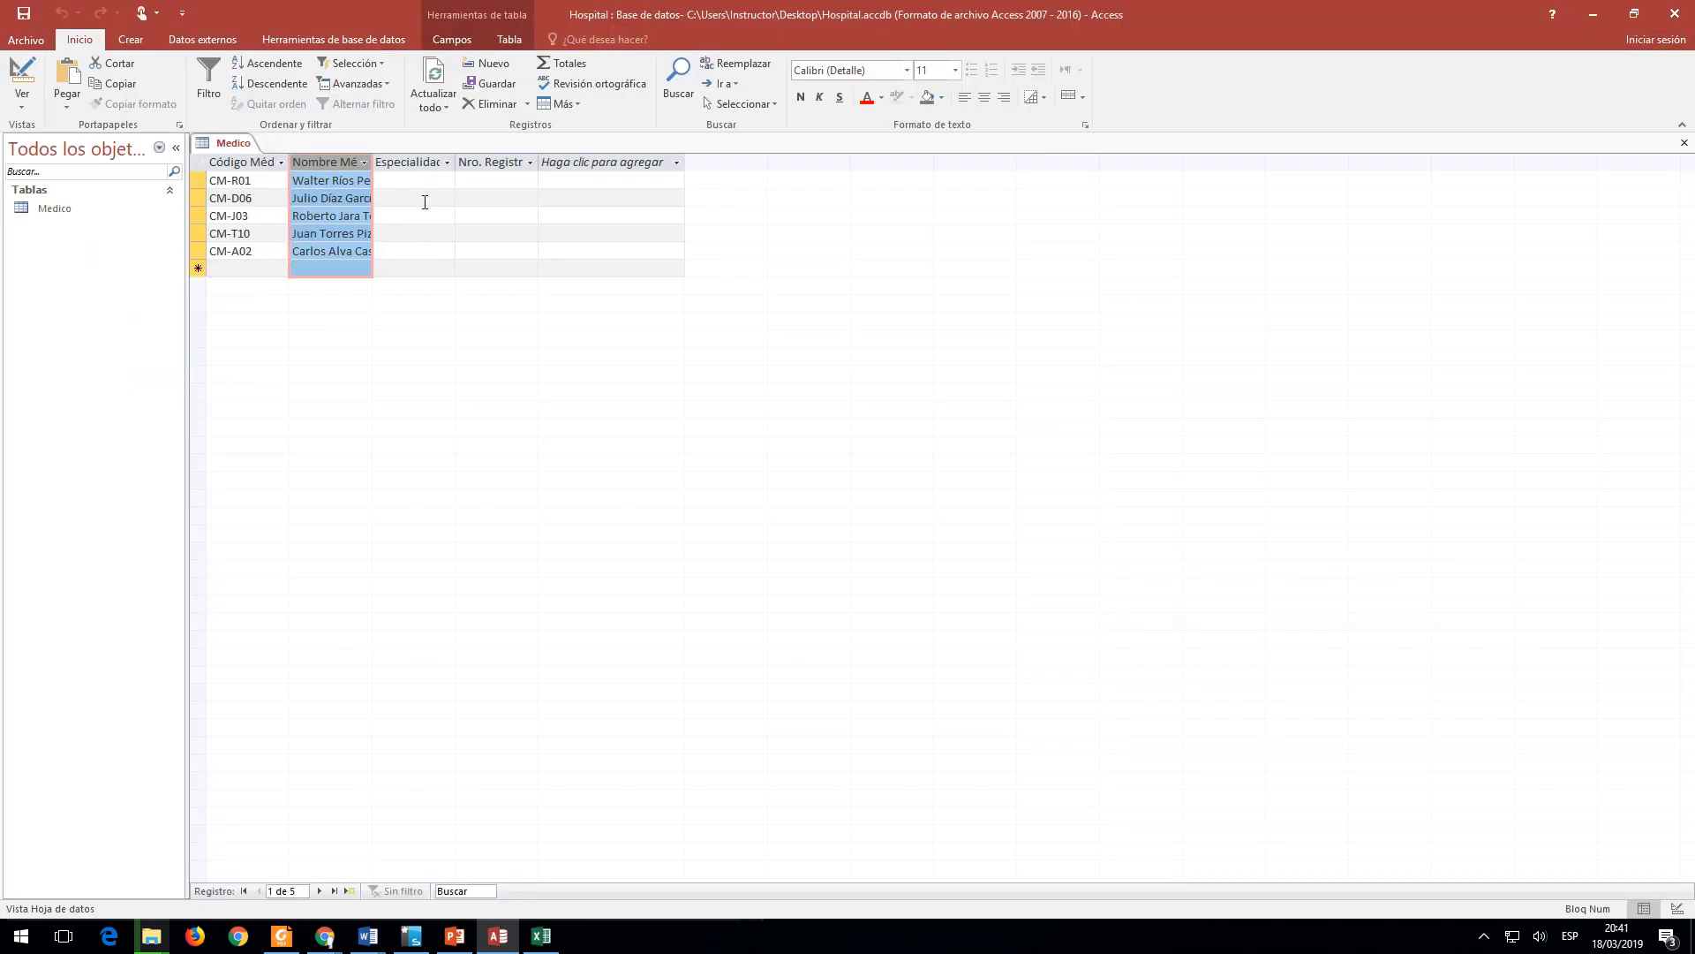
{"action": "right_click", "coordinate": [414, 166]}
{"action": "left_click", "coordinate": [449, 246]}
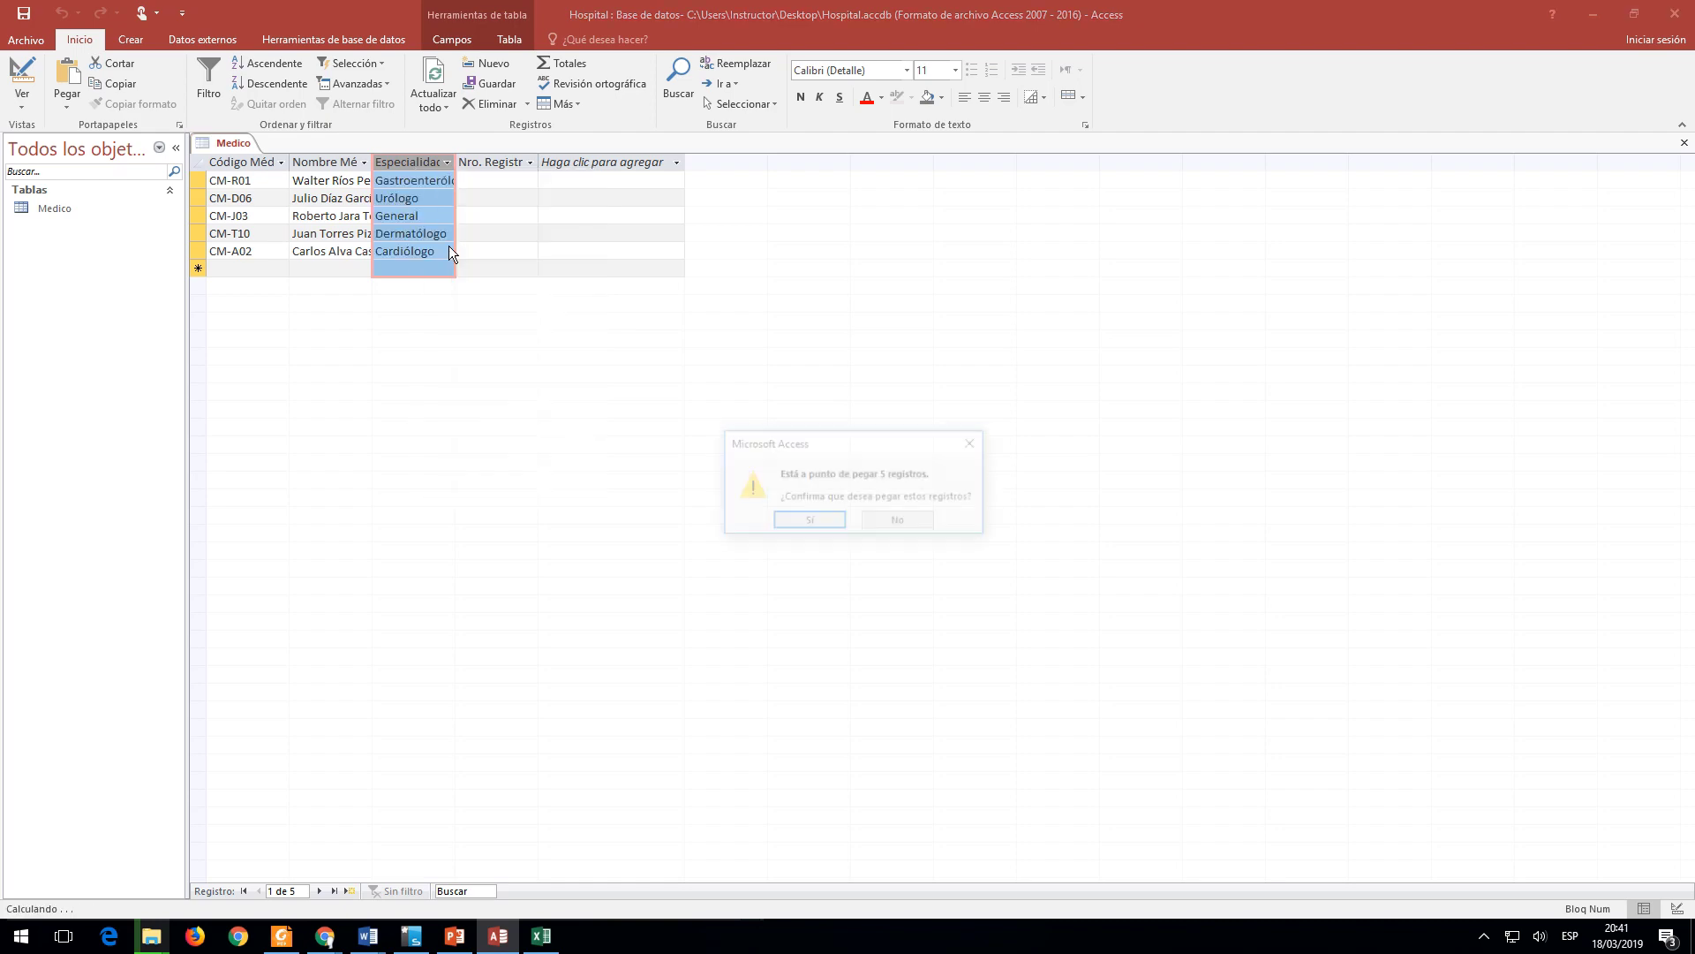
Step: Copy the No. Colegiatura values in D2:D6 from Excel and paste them into the Nro. Registro column of the Medico table, confirming the pending paste
{"action": "key", "text": "alt+Tab"}
{"action": "left_click_drag", "start_coordinate": [243, 252], "coordinate": [256, 369]}
{"action": "key", "text": "ctrl+c"}
{"action": "key", "text": "alt+Tab"}
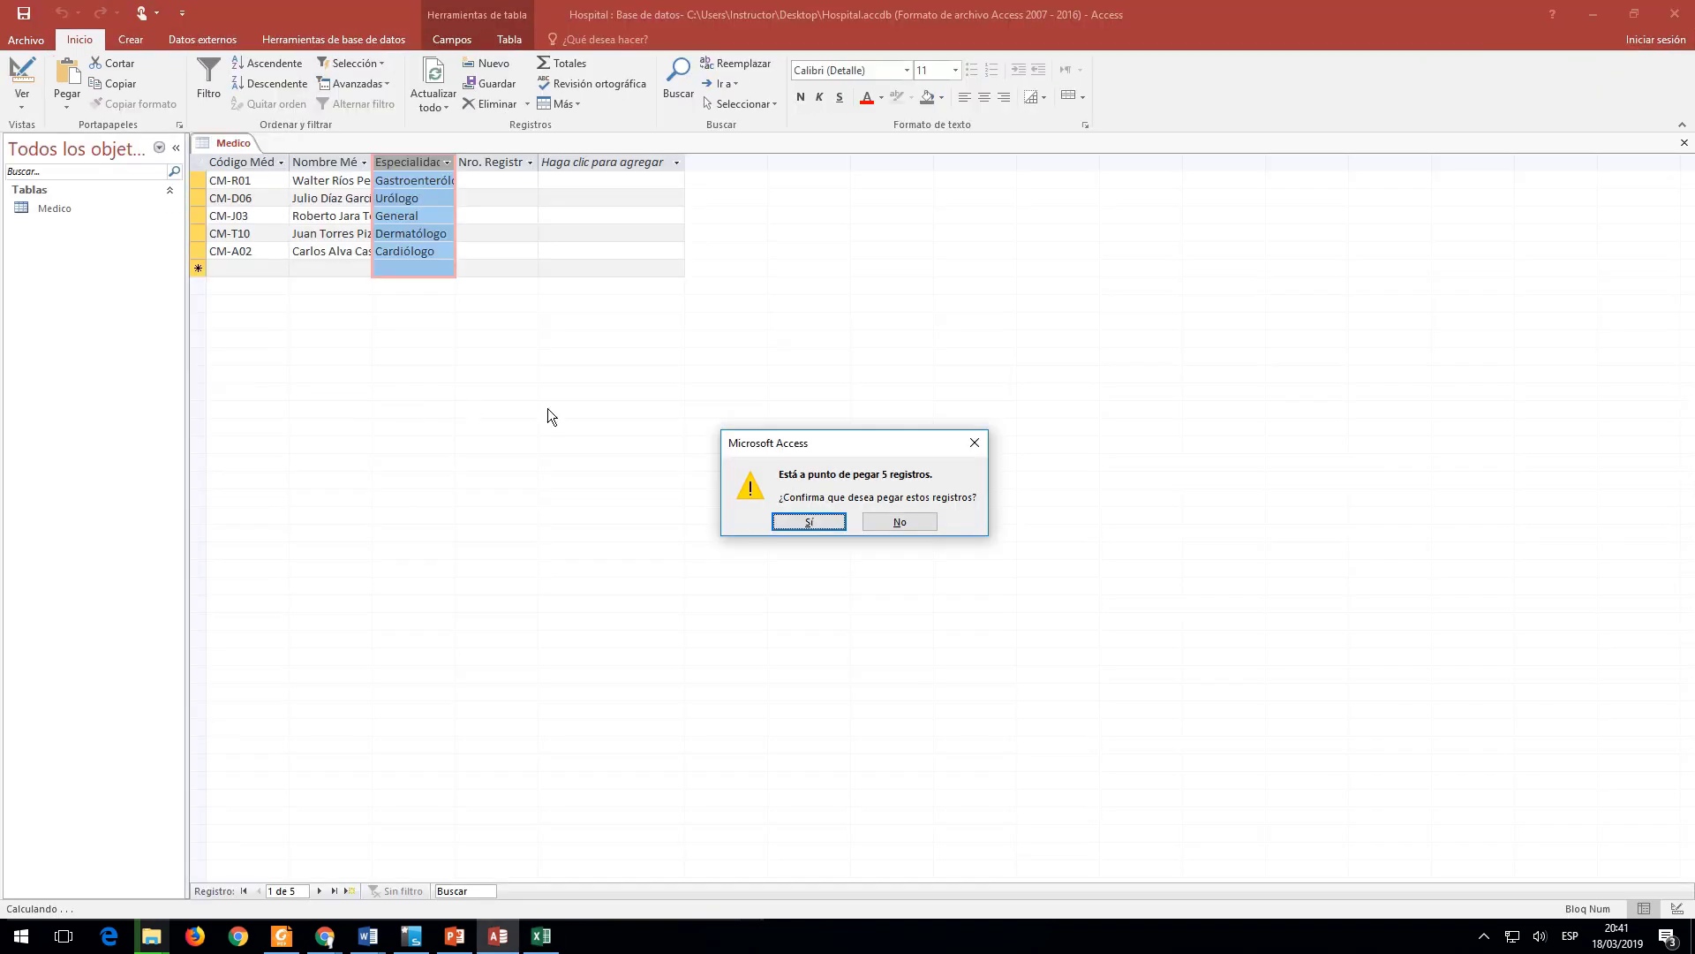
{"action": "left_click", "coordinate": [809, 522]}
{"action": "right_click", "coordinate": [479, 165]}
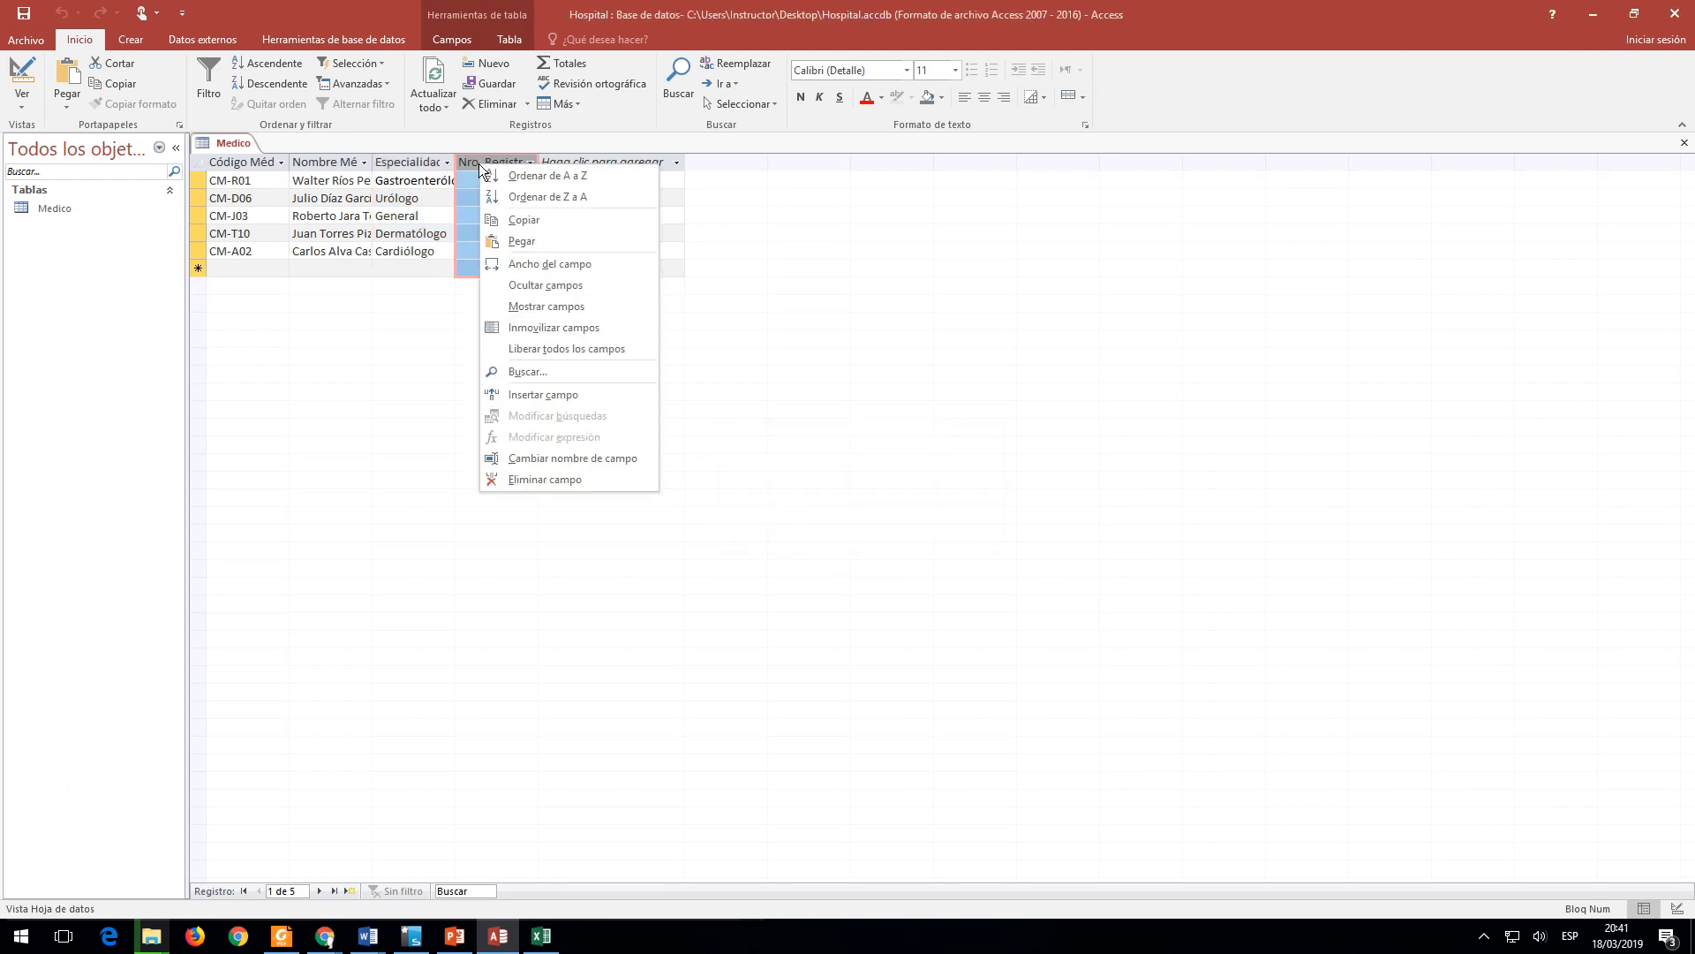
{"action": "left_click", "coordinate": [496, 238]}
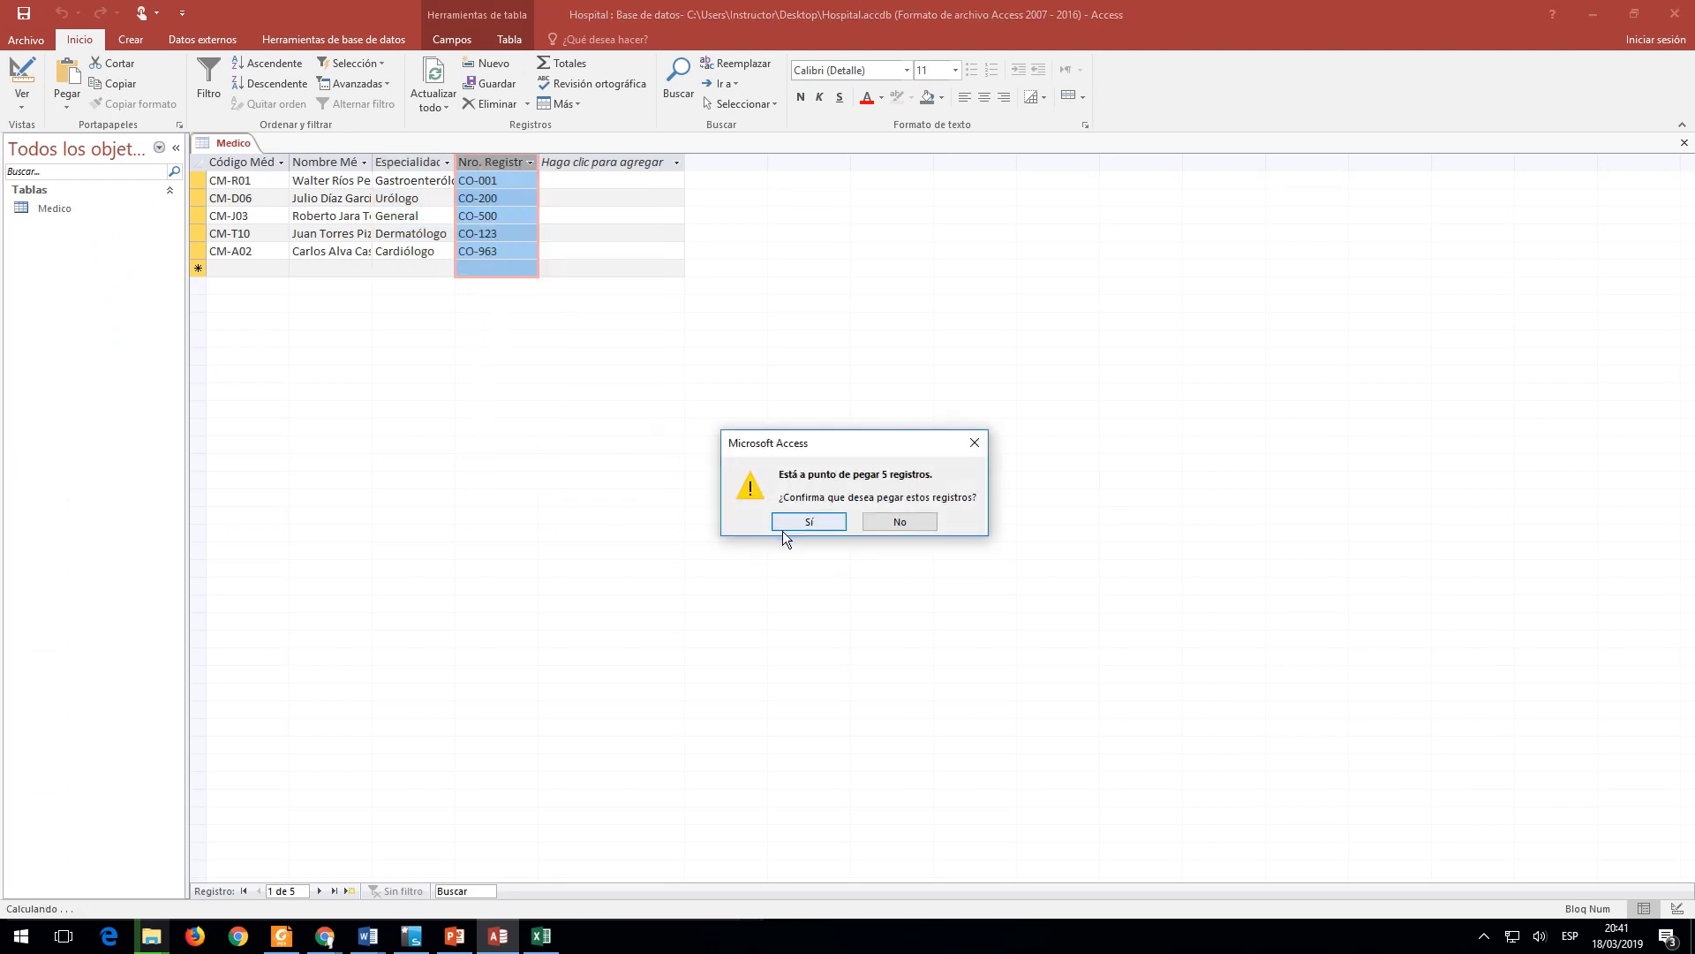
{"action": "left_click", "coordinate": [809, 522]}
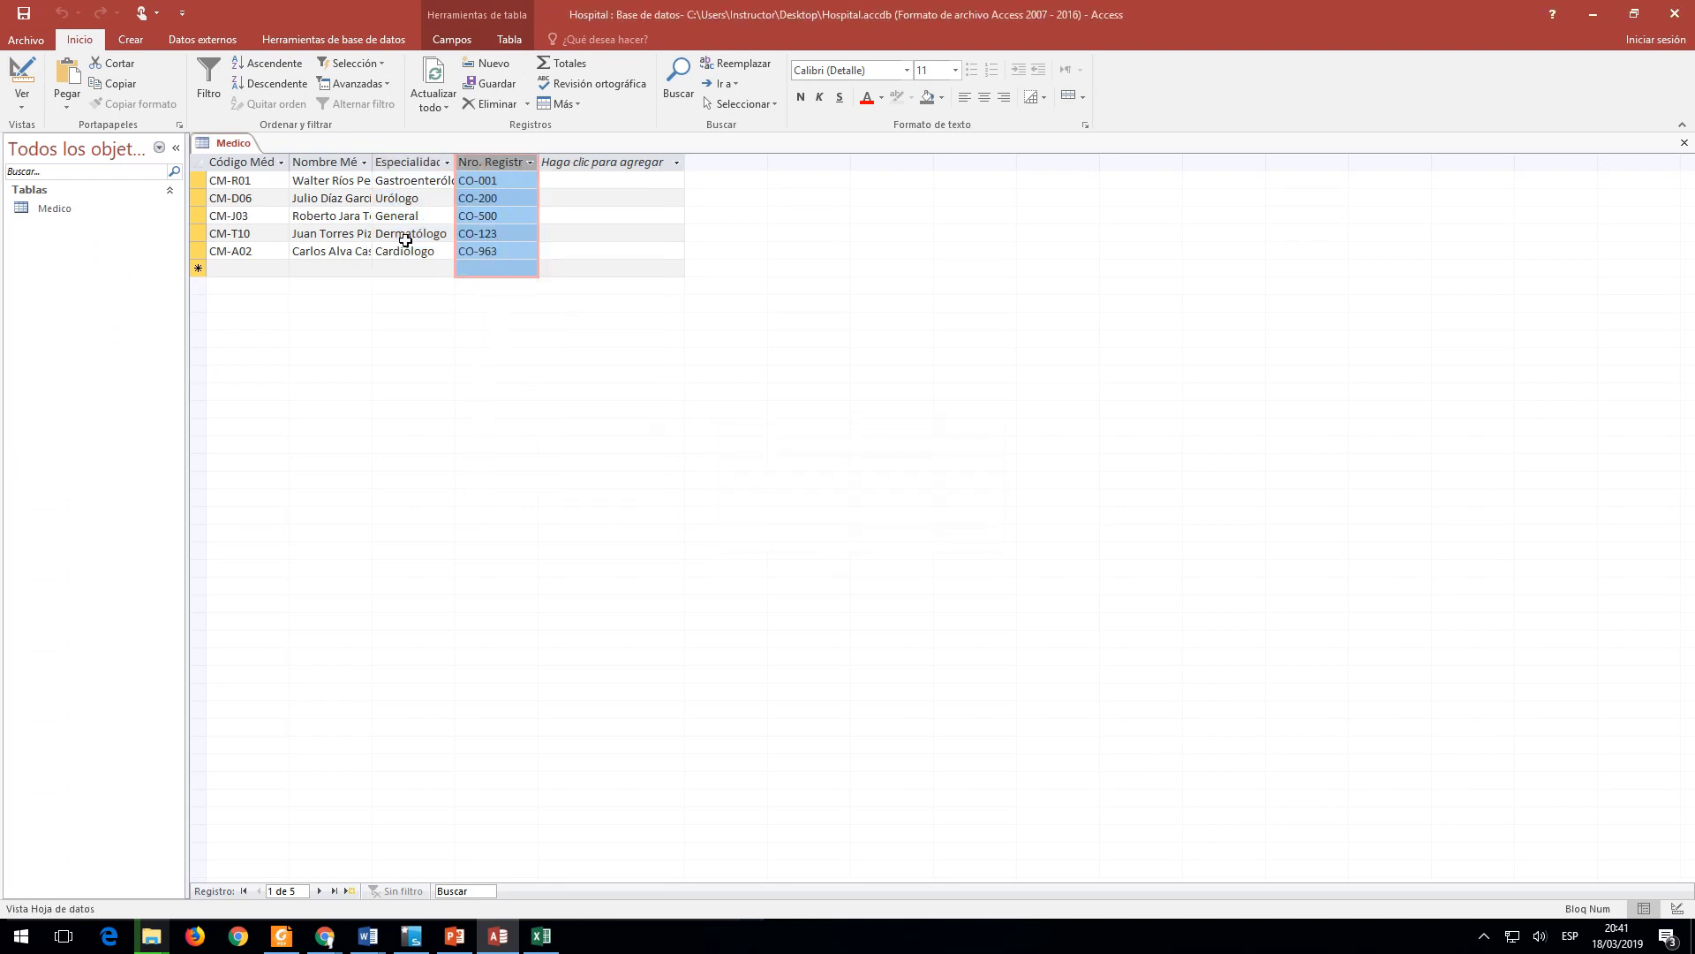
Step: Fit the Nombre Médico and Especialidad columns to their contents and close the Medico table, saving its layout changes
{"action": "double_click", "coordinate": [373, 165]}
{"action": "double_click", "coordinate": [485, 162]}
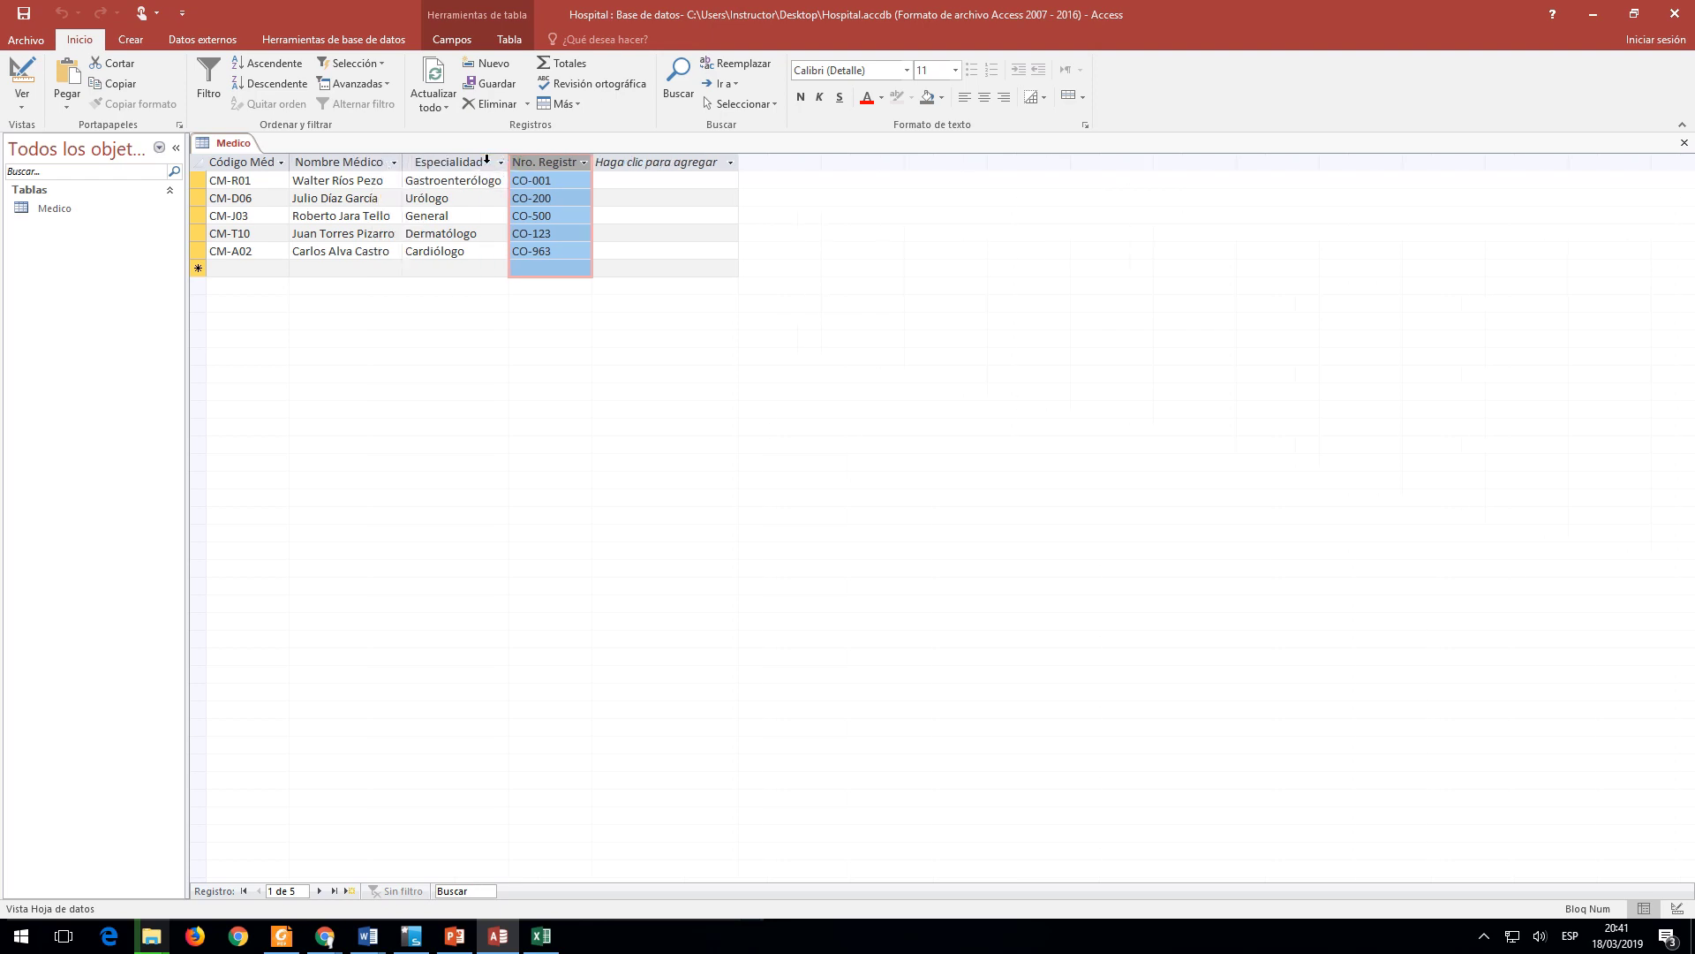
{"action": "left_click", "coordinate": [486, 213]}
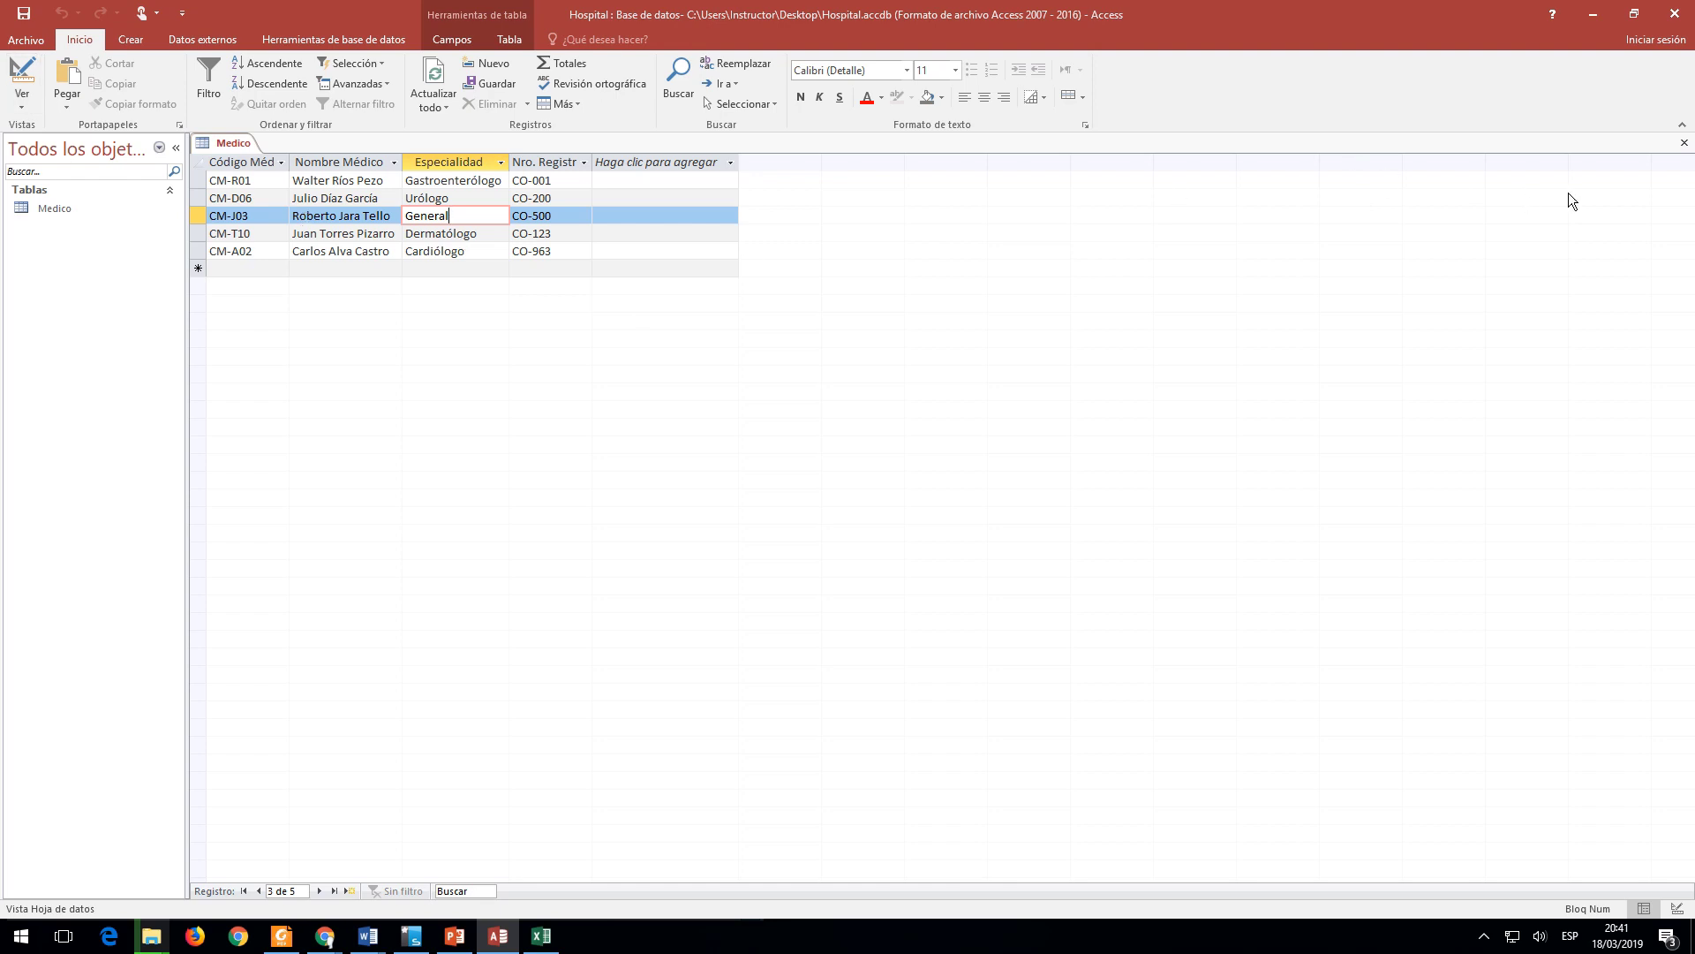
{"action": "left_click", "coordinate": [1682, 142]}
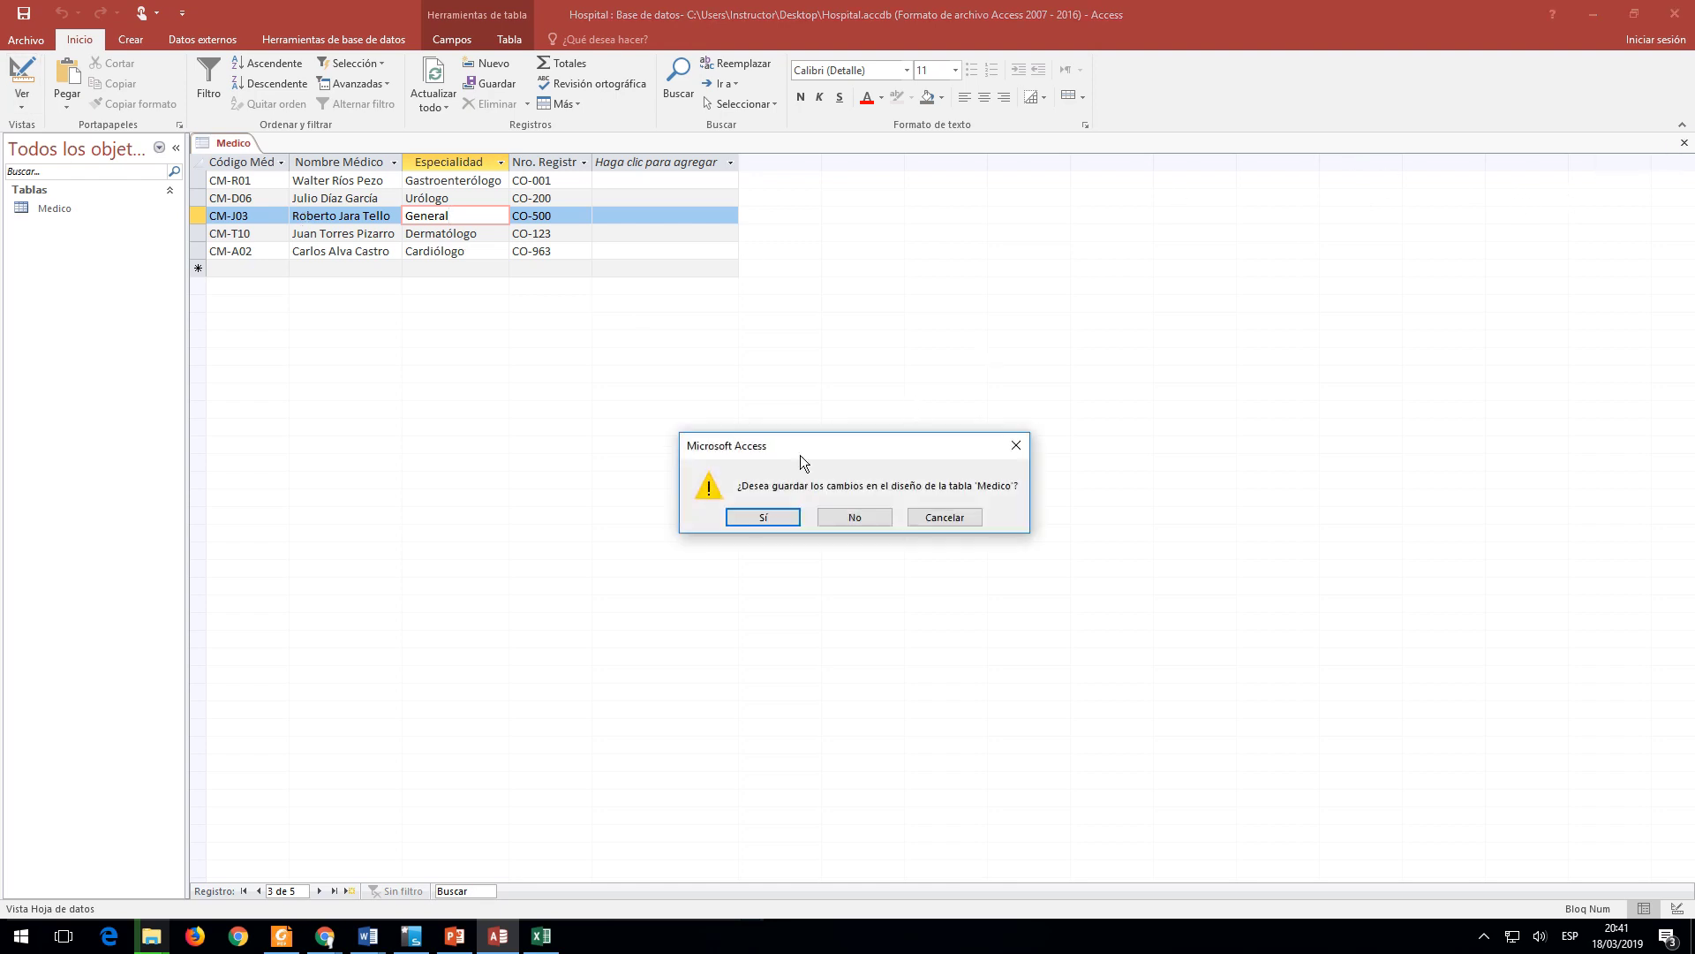
{"action": "left_click", "coordinate": [764, 518]}
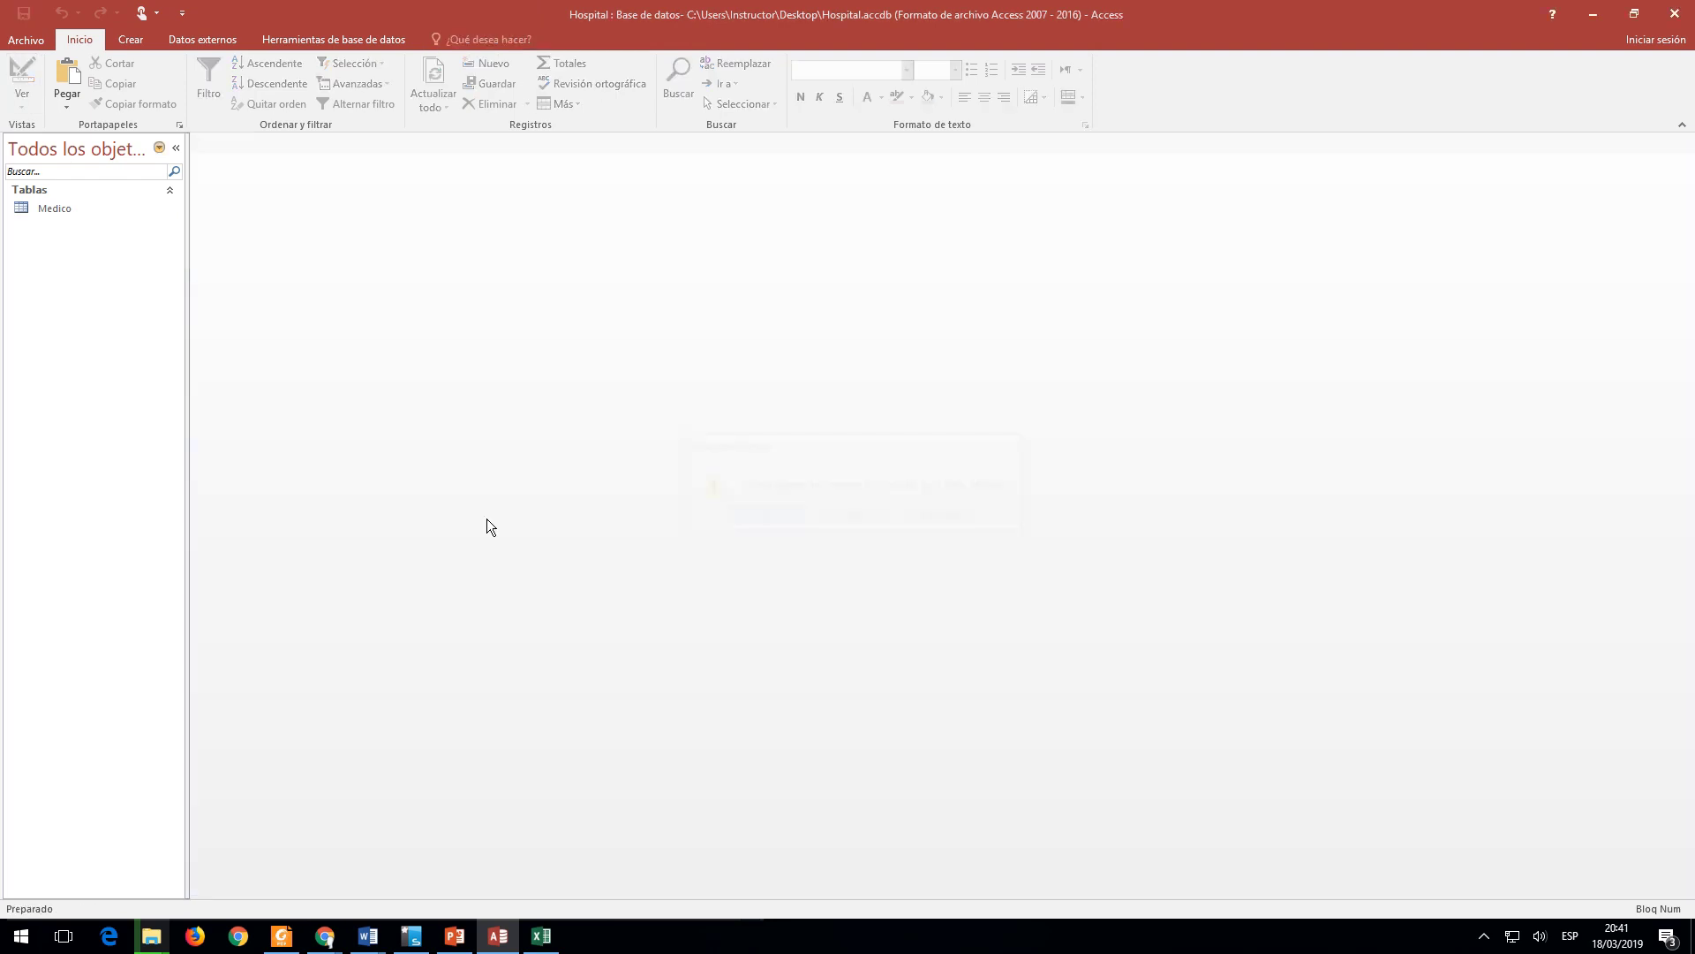
Step: Create a new table in Design view, and bring up the TABLA PACIENTES field definitions in the practice PDF in Foxit Reader
{"action": "left_click", "coordinate": [136, 40]}
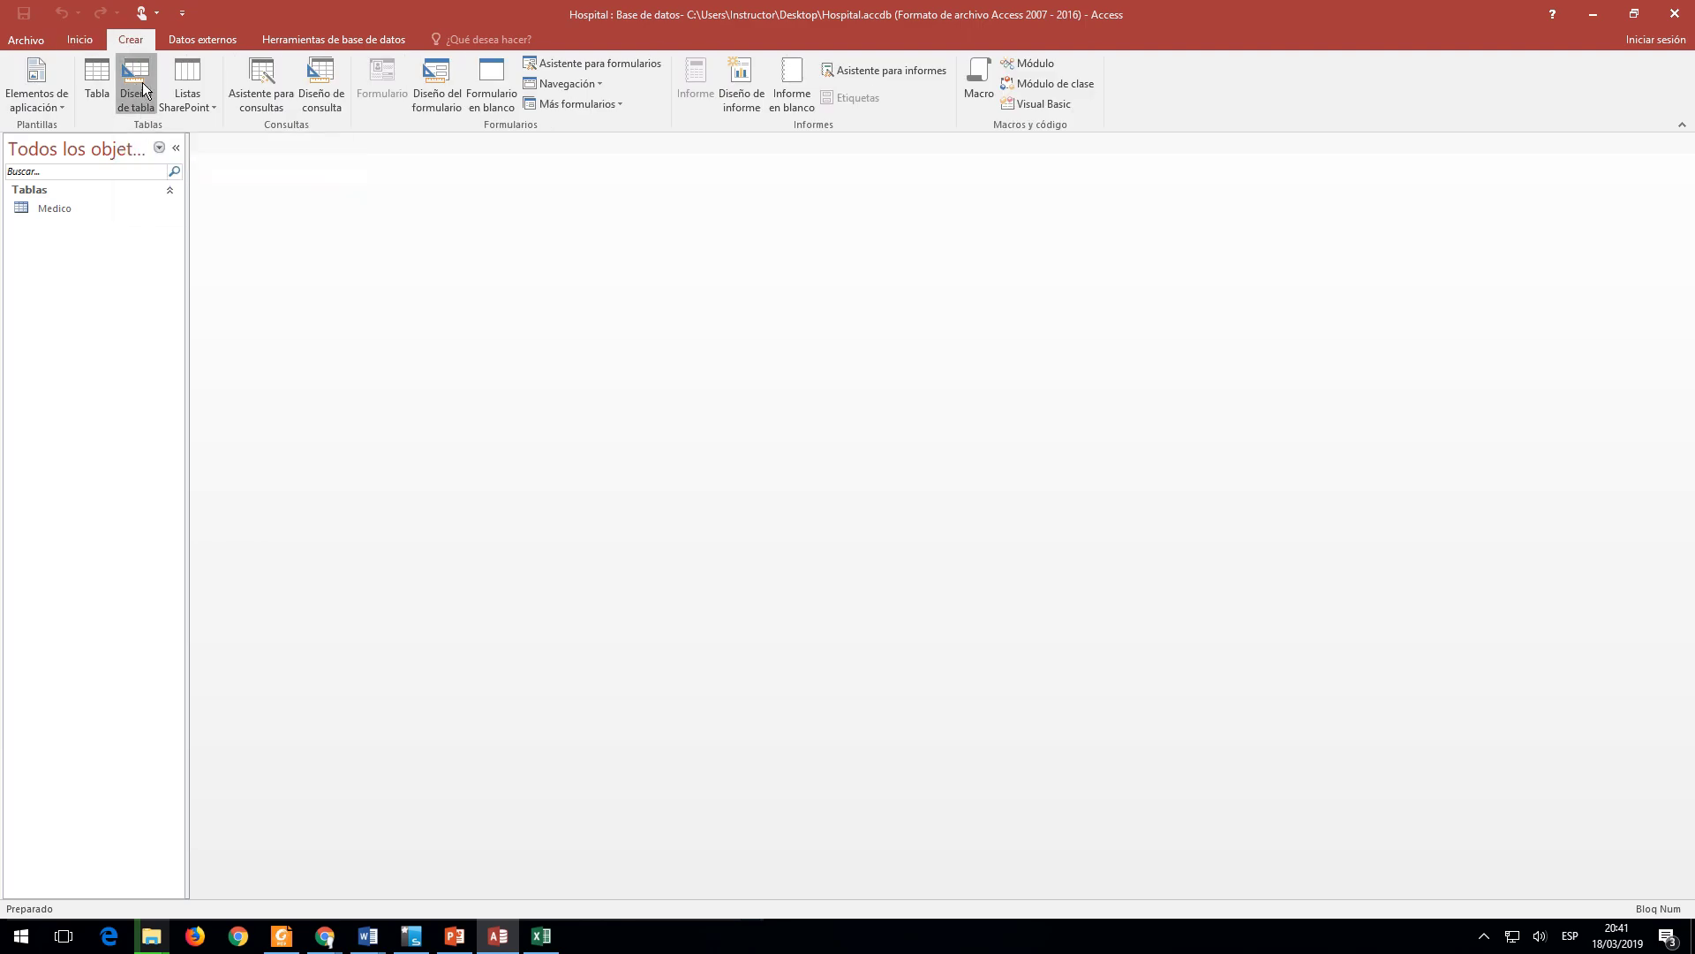
{"action": "left_click", "coordinate": [141, 82]}
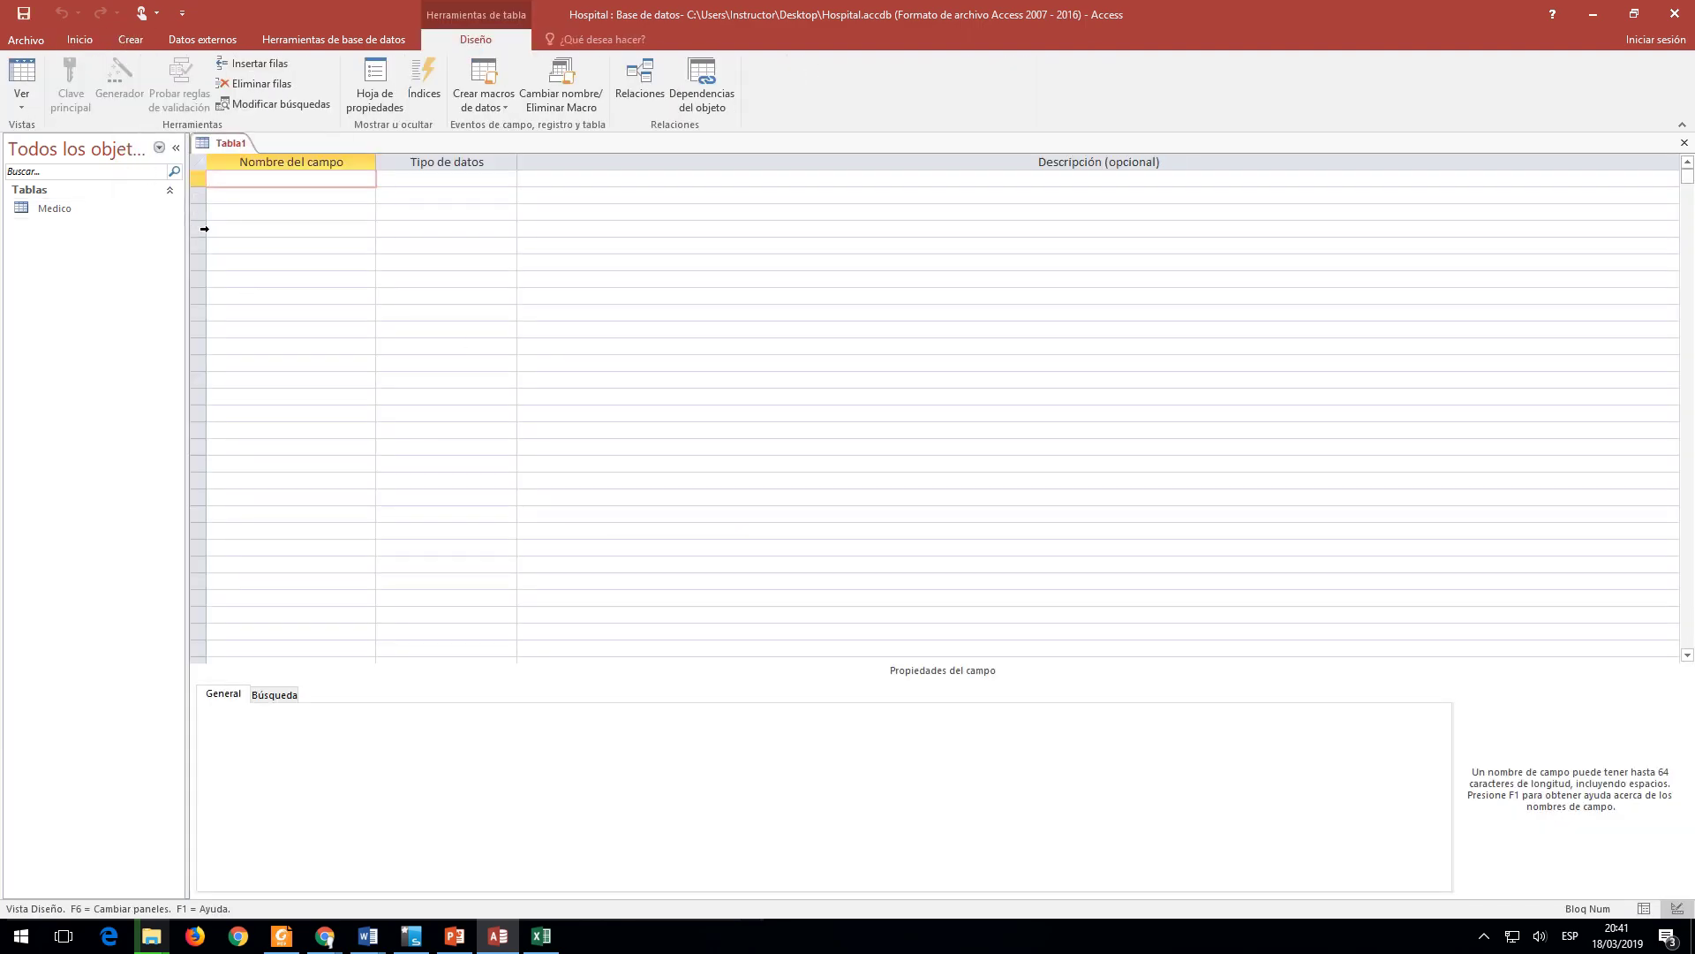
{"action": "key", "text": "alt+Tab"}
{"action": "key", "text": "alt+Tab"}
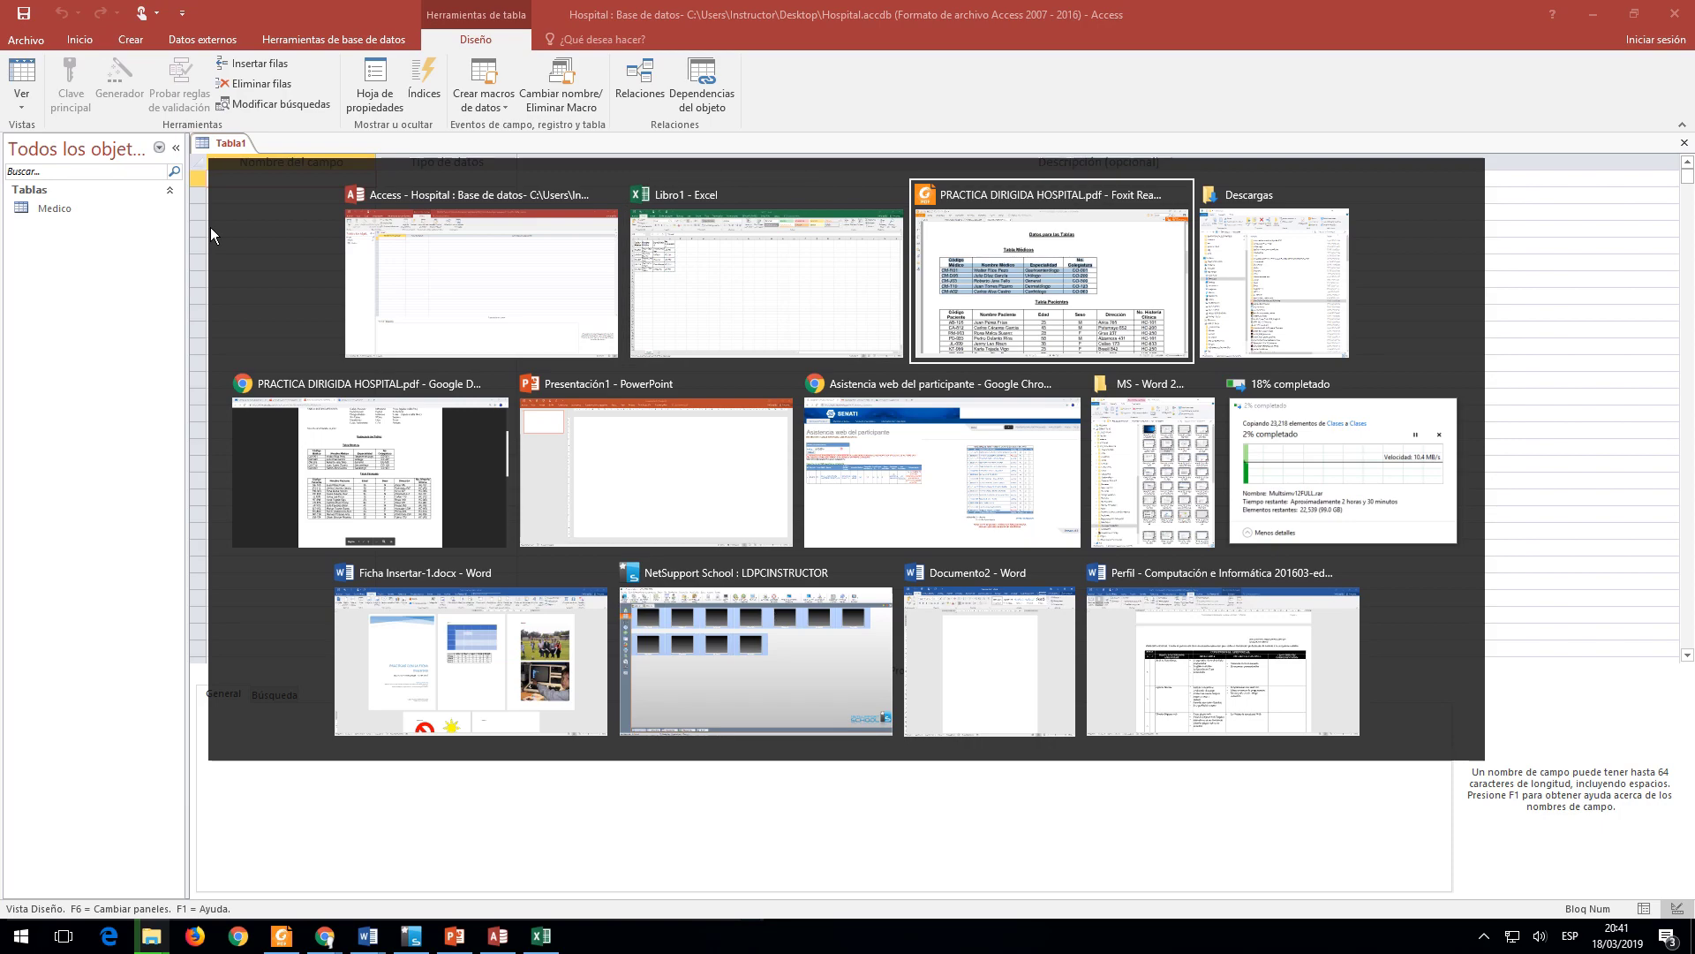
{"action": "scroll", "coordinate": [761, 323], "scroll_direction": "up", "scroll_amount": 10}
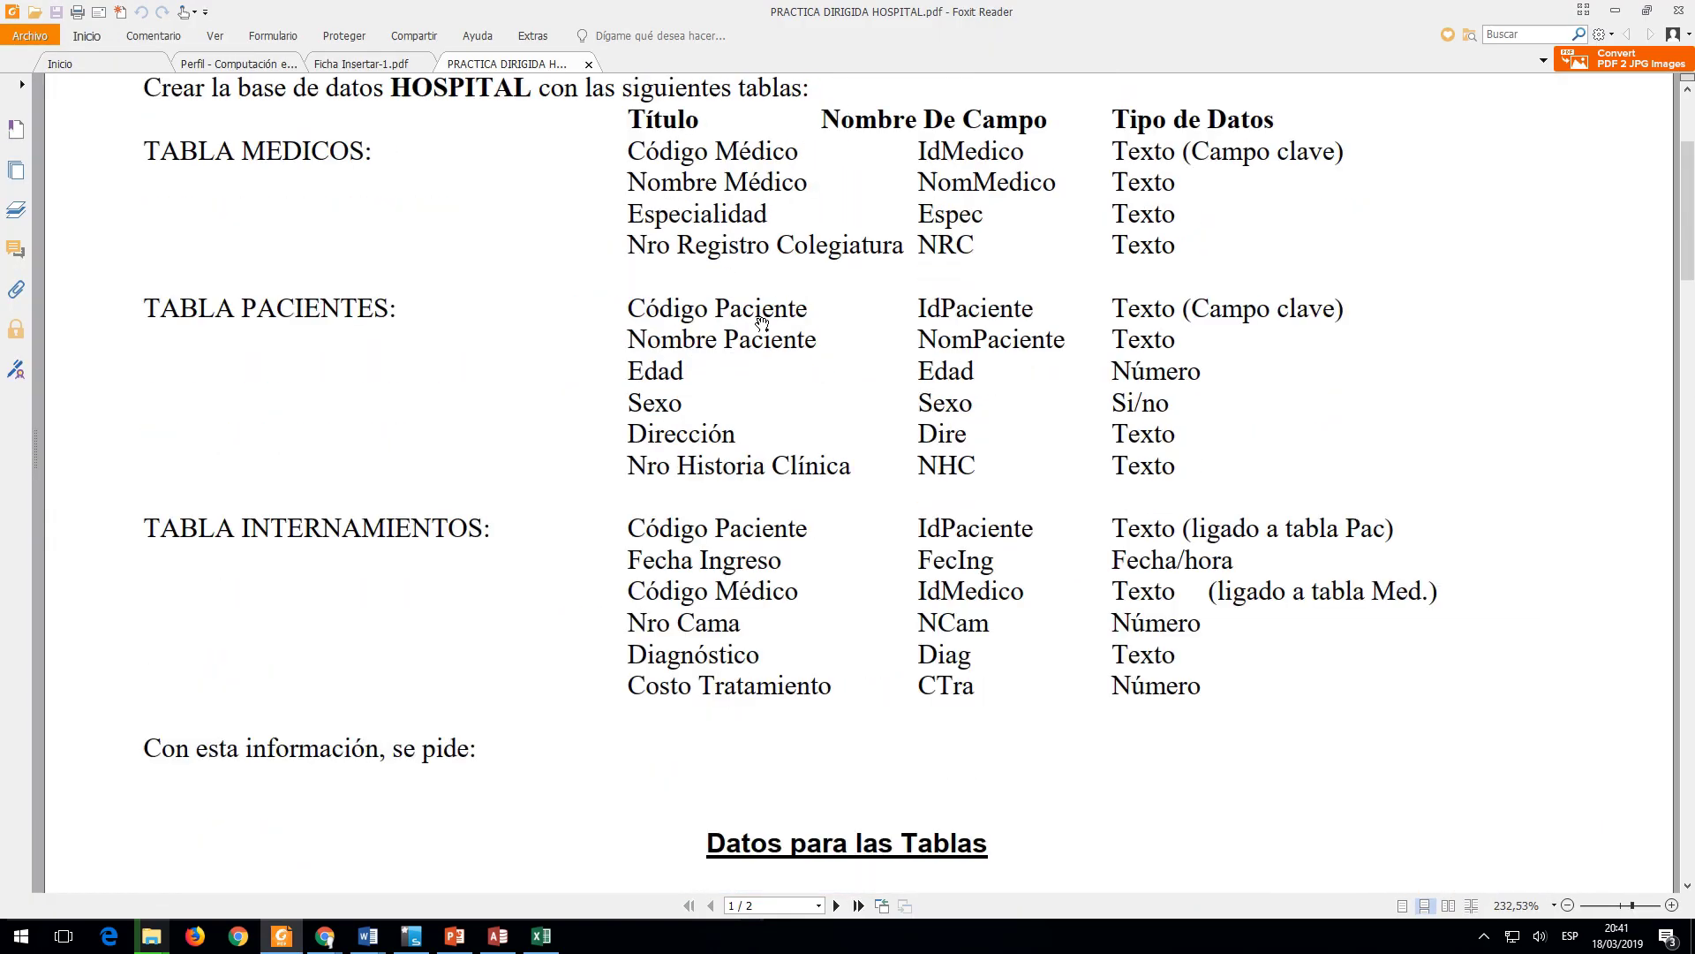
{"action": "scroll", "coordinate": [761, 323], "scroll_direction": "down", "scroll_amount": 1}
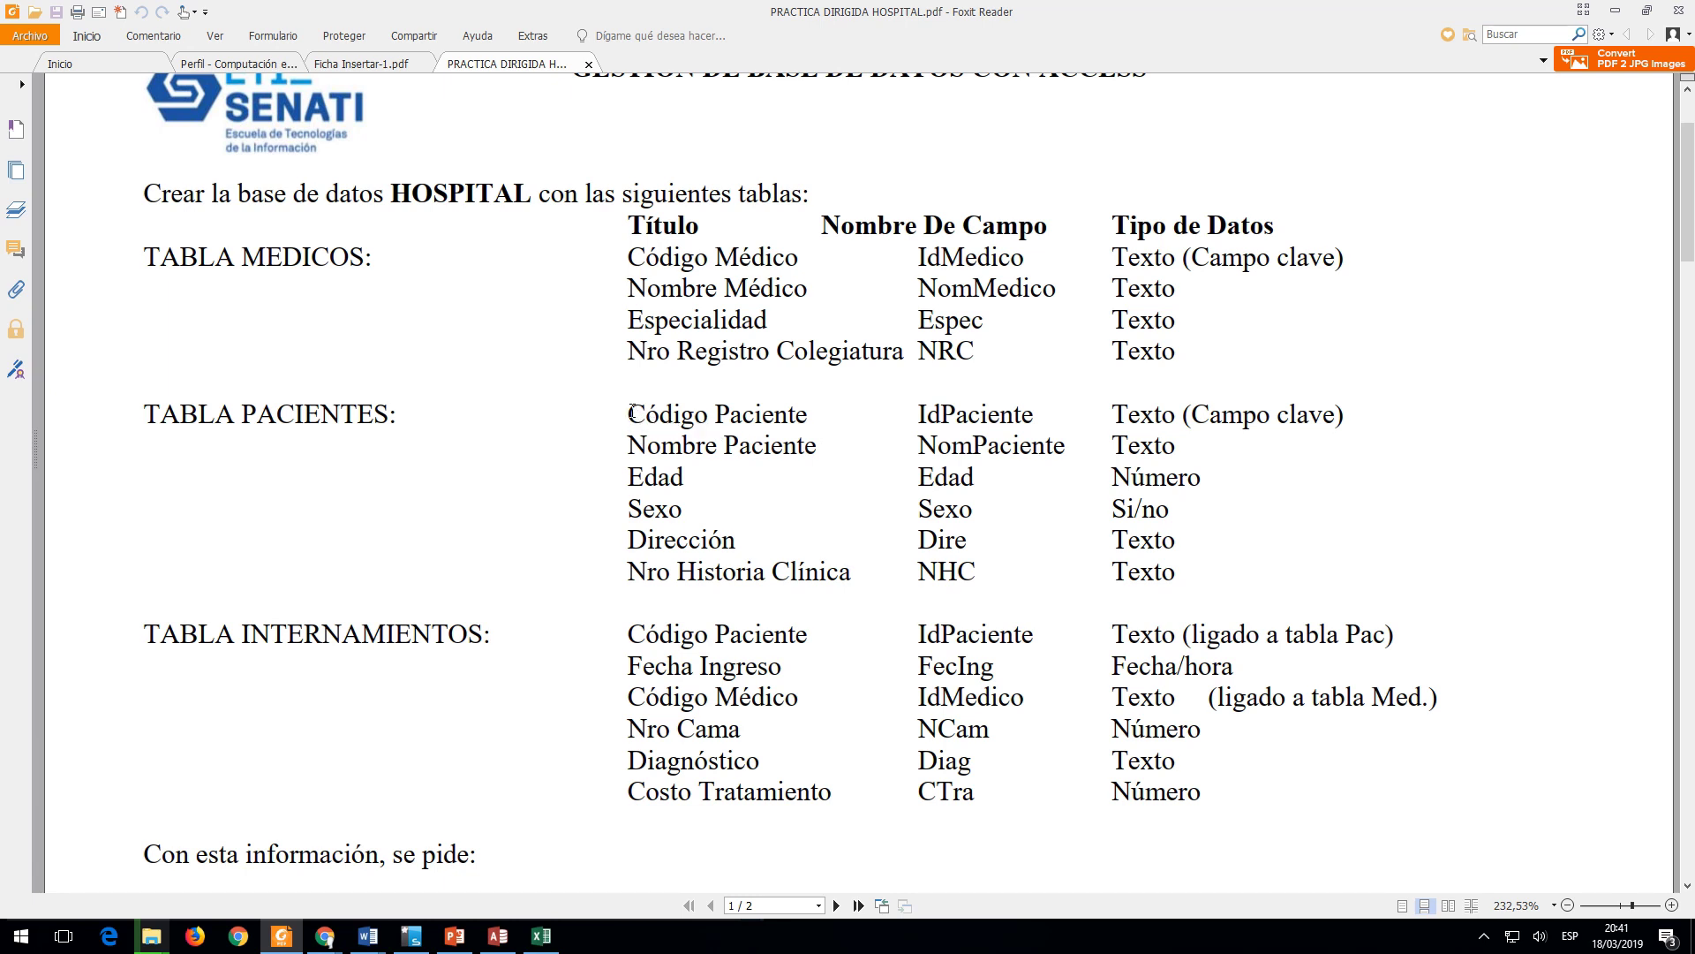
Step: Copy the TABLA PACIENTES field definitions from the PDF into a new sheet in Excel and fit columns A and B to their contents
{"action": "left_click_drag", "start_coordinate": [631, 412], "coordinate": [1183, 574]}
{"action": "key", "text": "ctrl+c"}
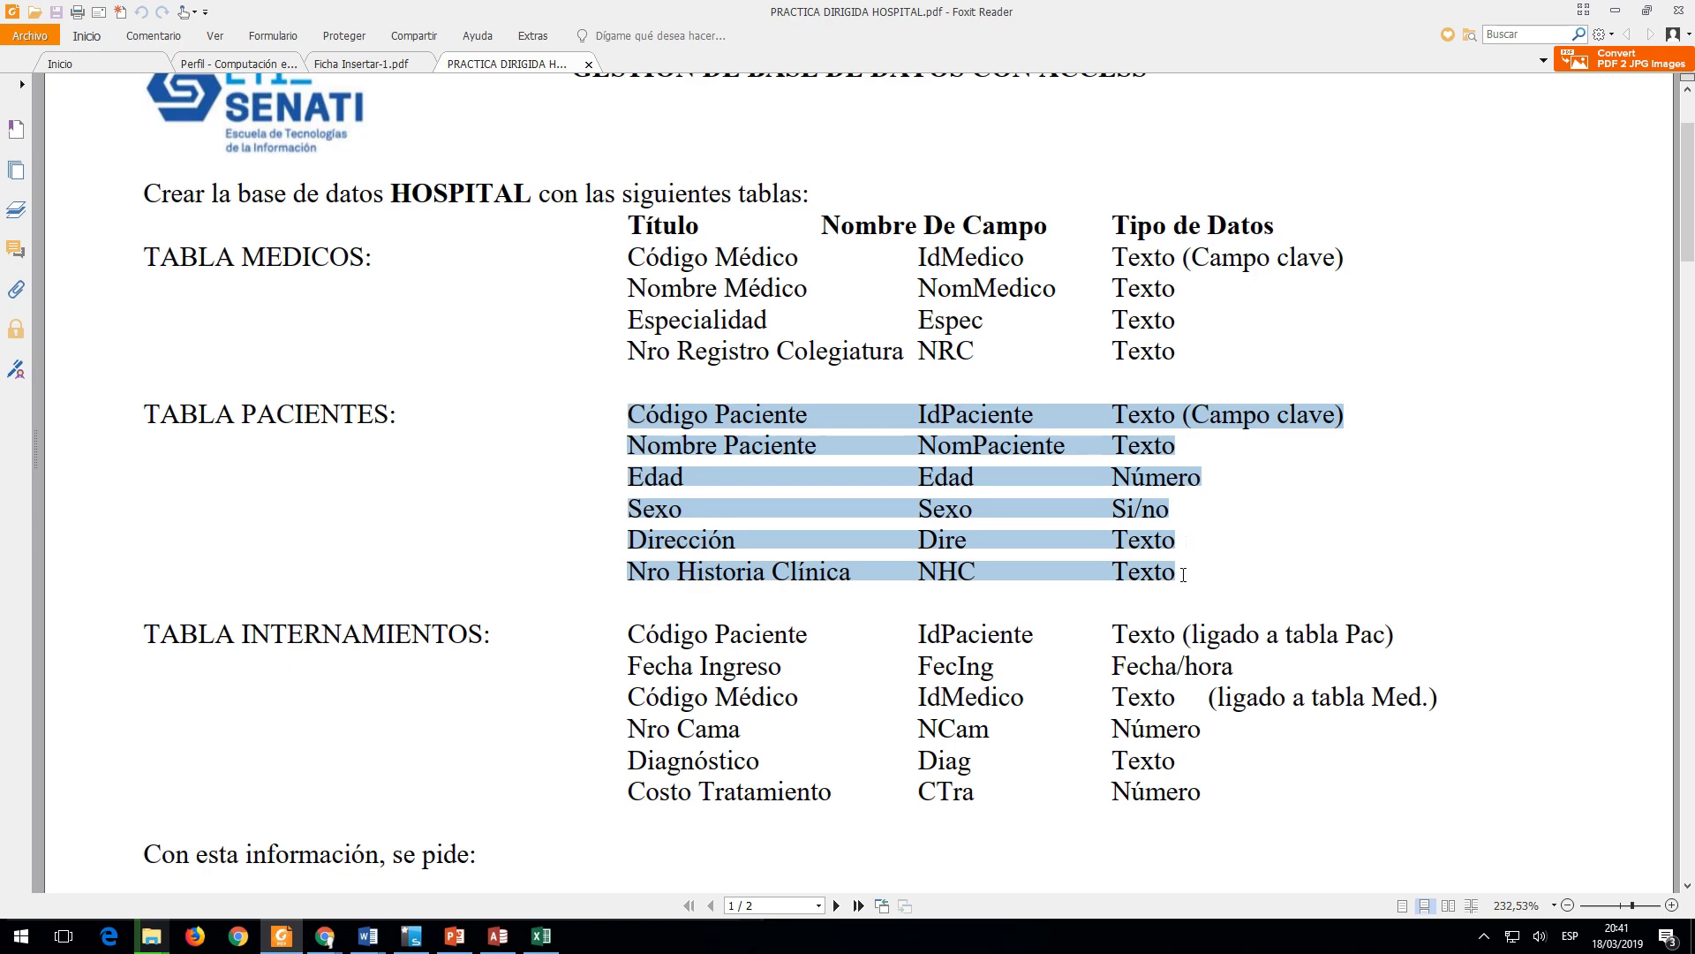
{"action": "key", "text": "alt+Tab"}
{"action": "key", "text": "alt+Tab"}
{"action": "key", "text": "alt+Tab"}
{"action": "key", "text": "Tab"}
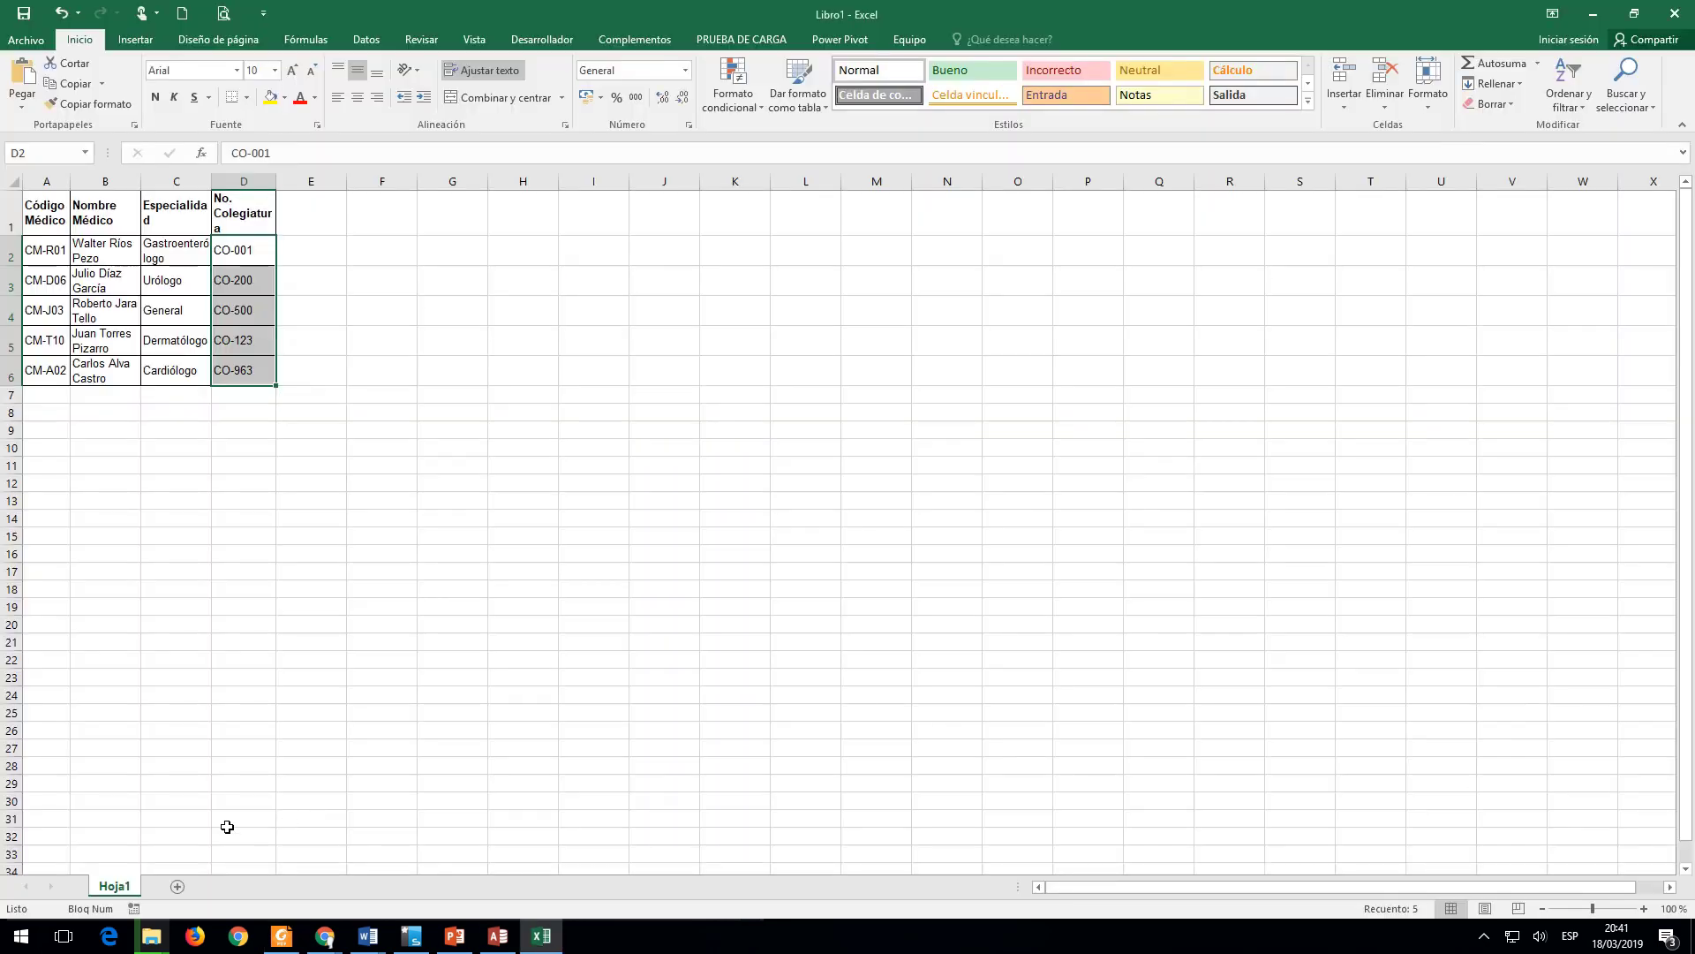
{"action": "left_click", "coordinate": [176, 886]}
{"action": "left_click", "coordinate": [22, 77]}
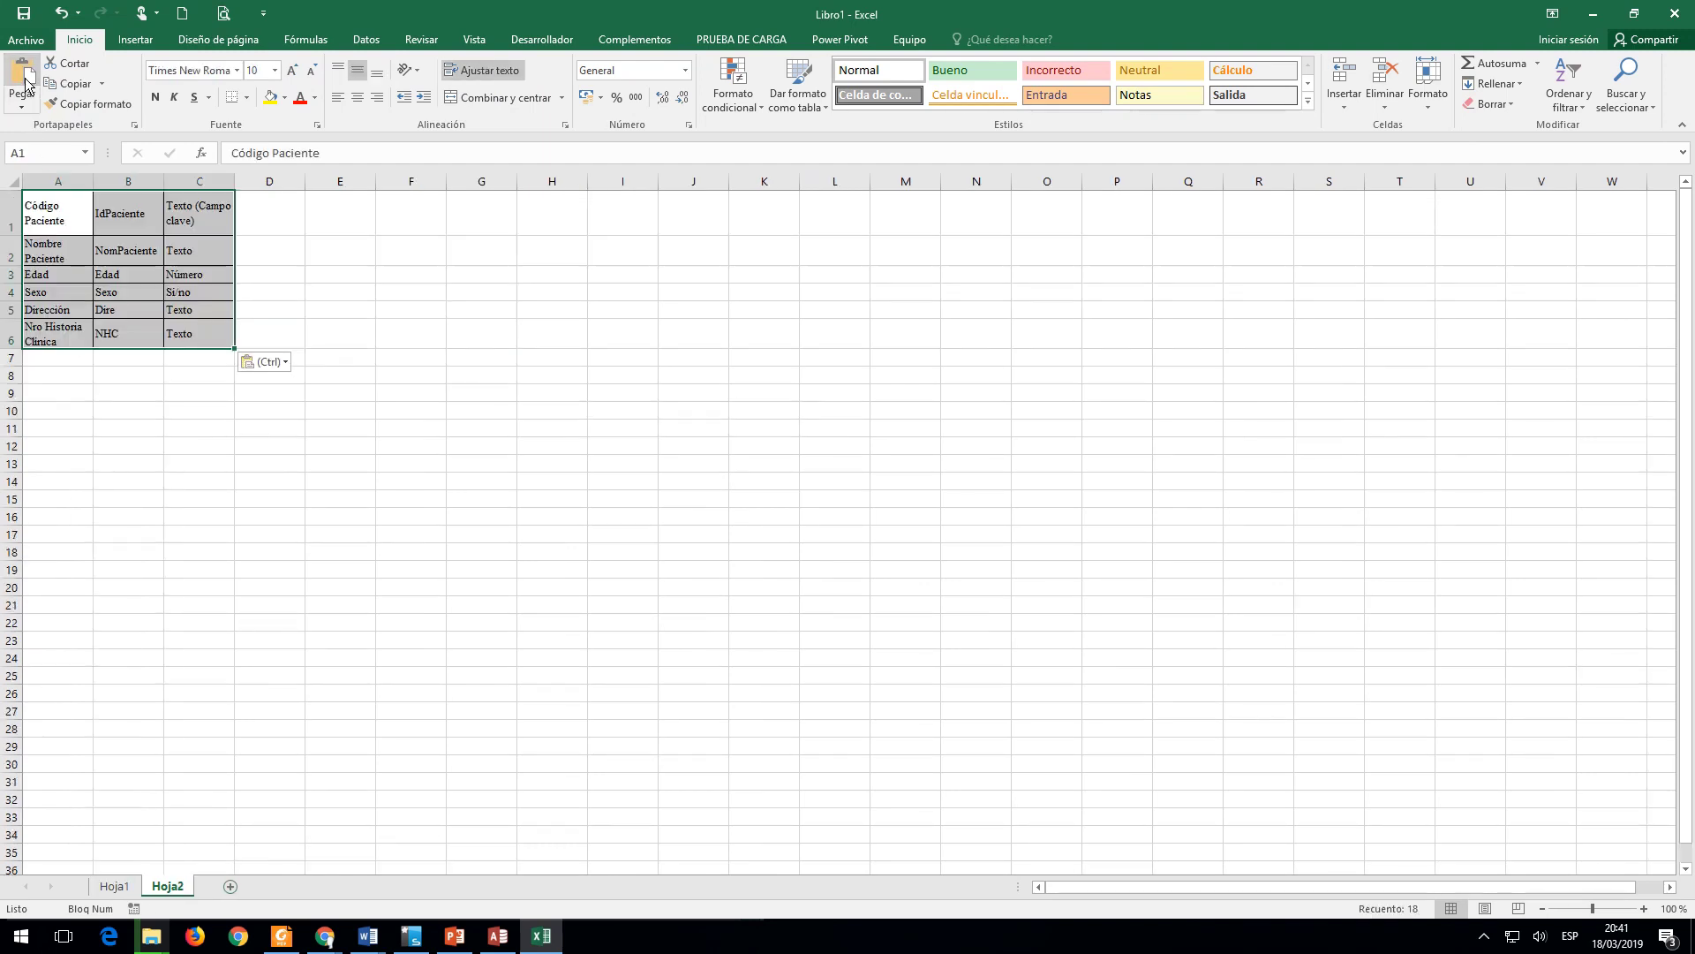
{"action": "double_click", "coordinate": [94, 187]}
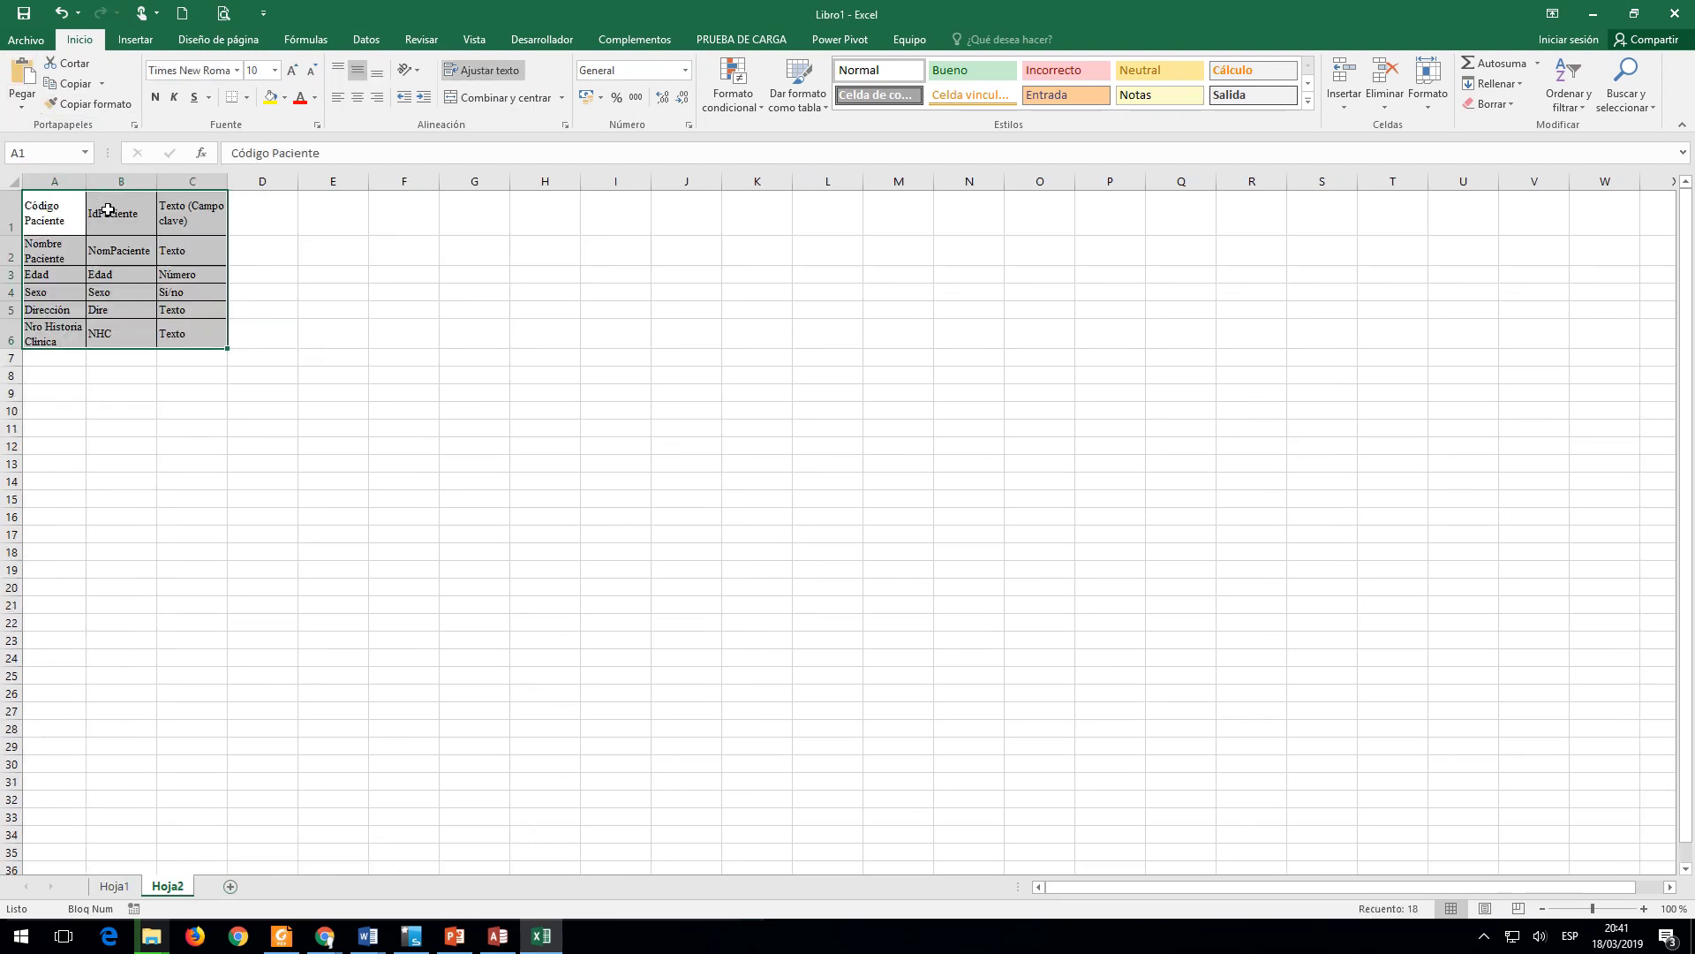
{"action": "double_click", "coordinate": [156, 182]}
Step: Copy IdPaciente from cell B1 in Excel as the first field name of the new Access table and make it the primary key
{"action": "left_click", "coordinate": [124, 216]}
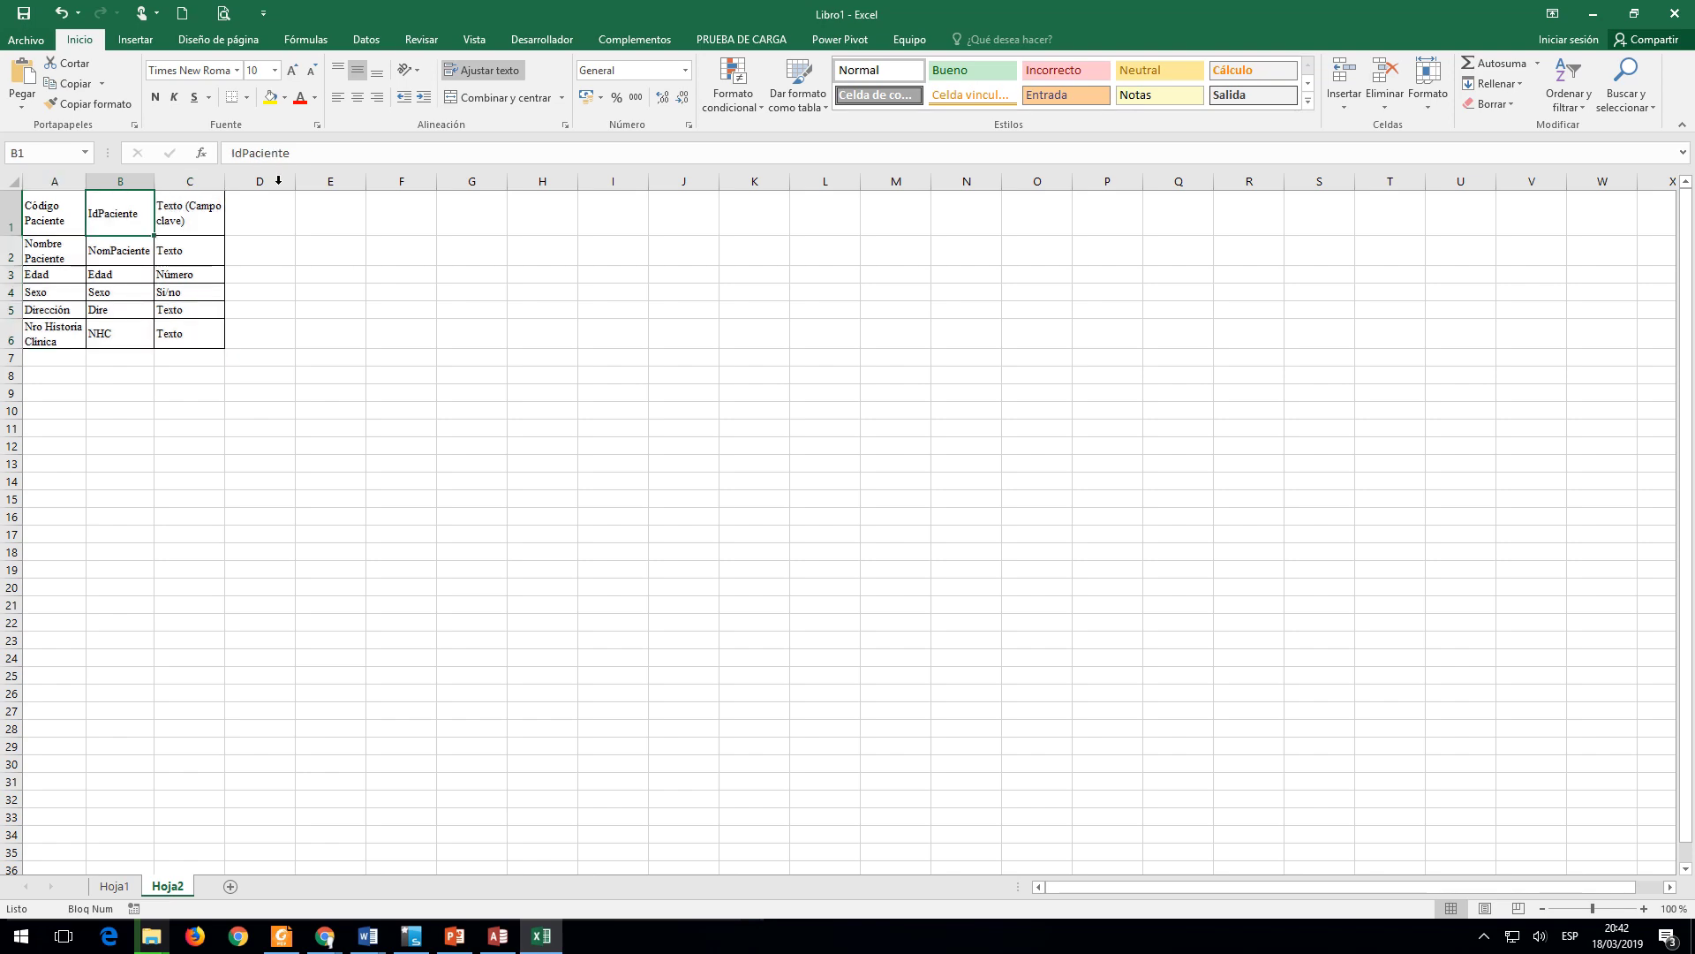
{"action": "left_click", "coordinate": [292, 153]}
{"action": "left_click_drag", "start_coordinate": [291, 153], "coordinate": [228, 155]}
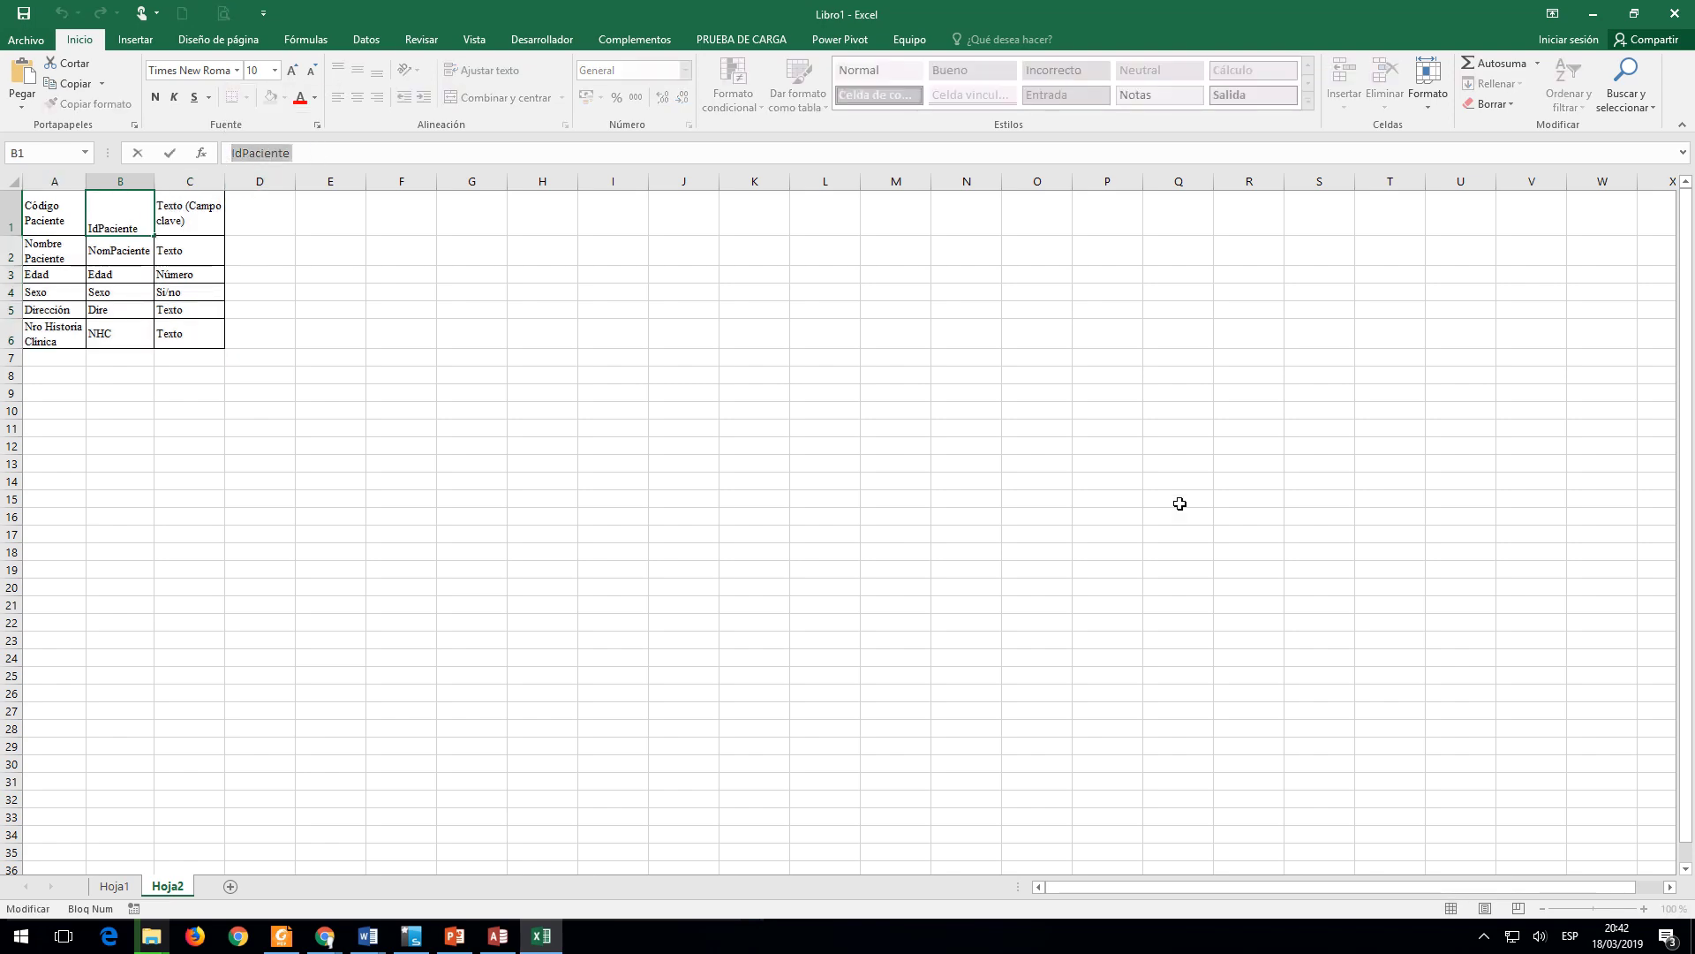
{"action": "key", "text": "alt+Tab"}
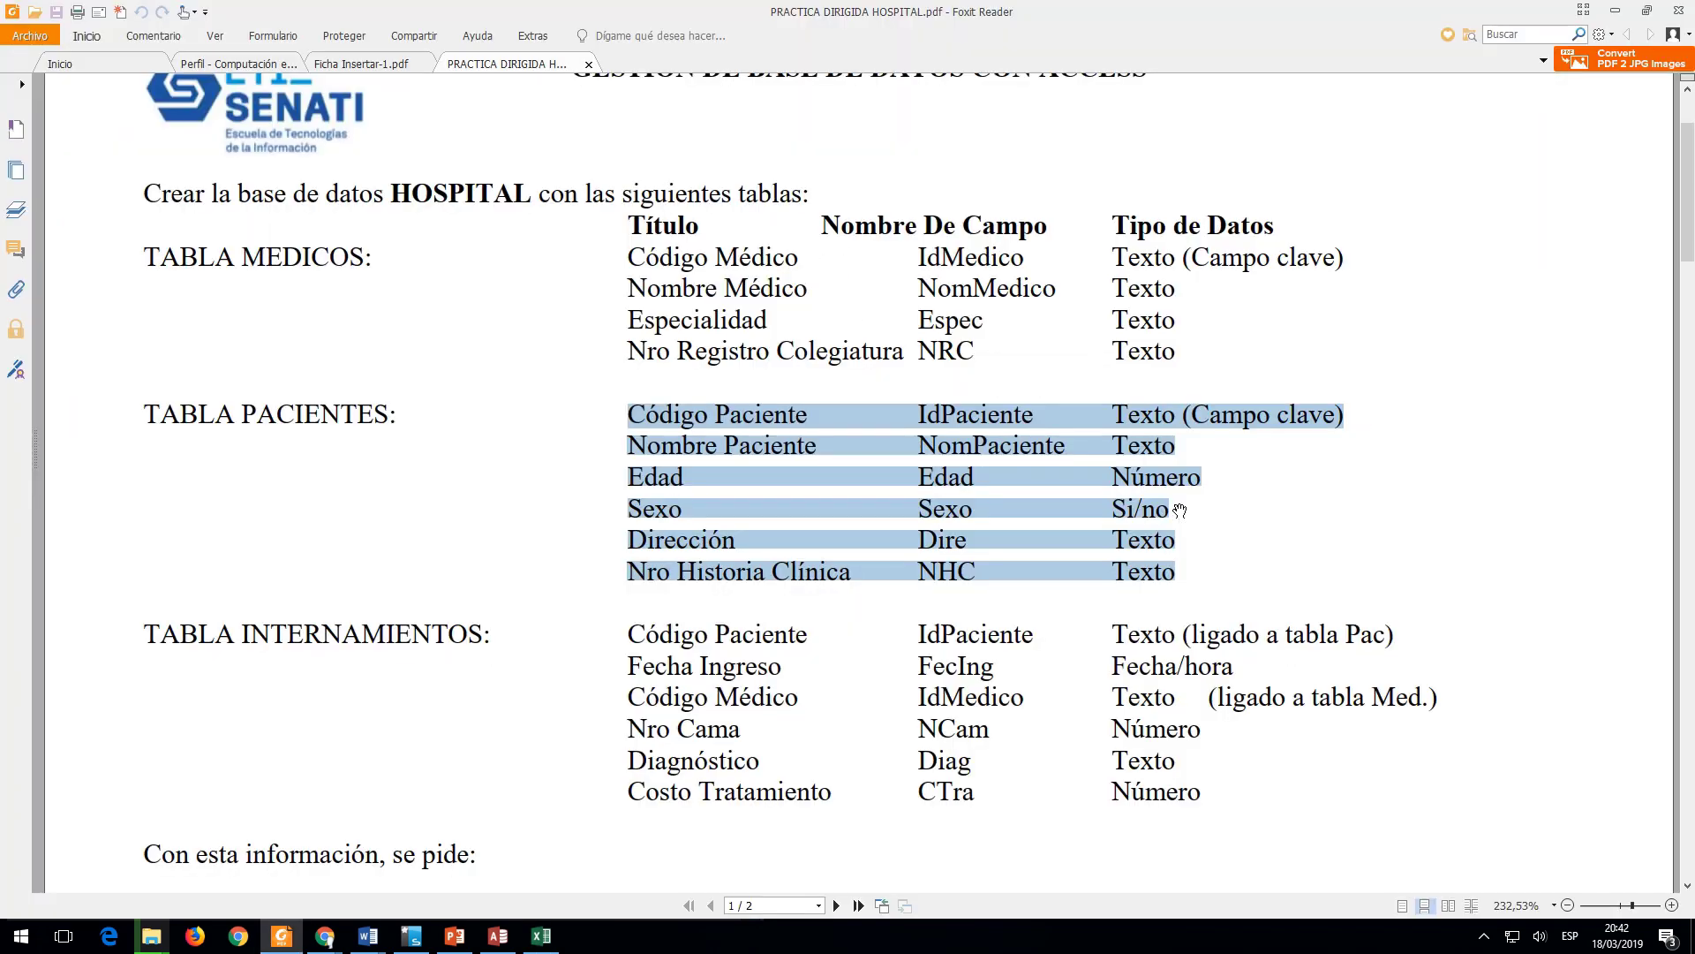
{"action": "key", "text": "alt+Tab"}
{"action": "key", "text": "alt+Tab"}
{"action": "key", "text": "alt+Tab"}
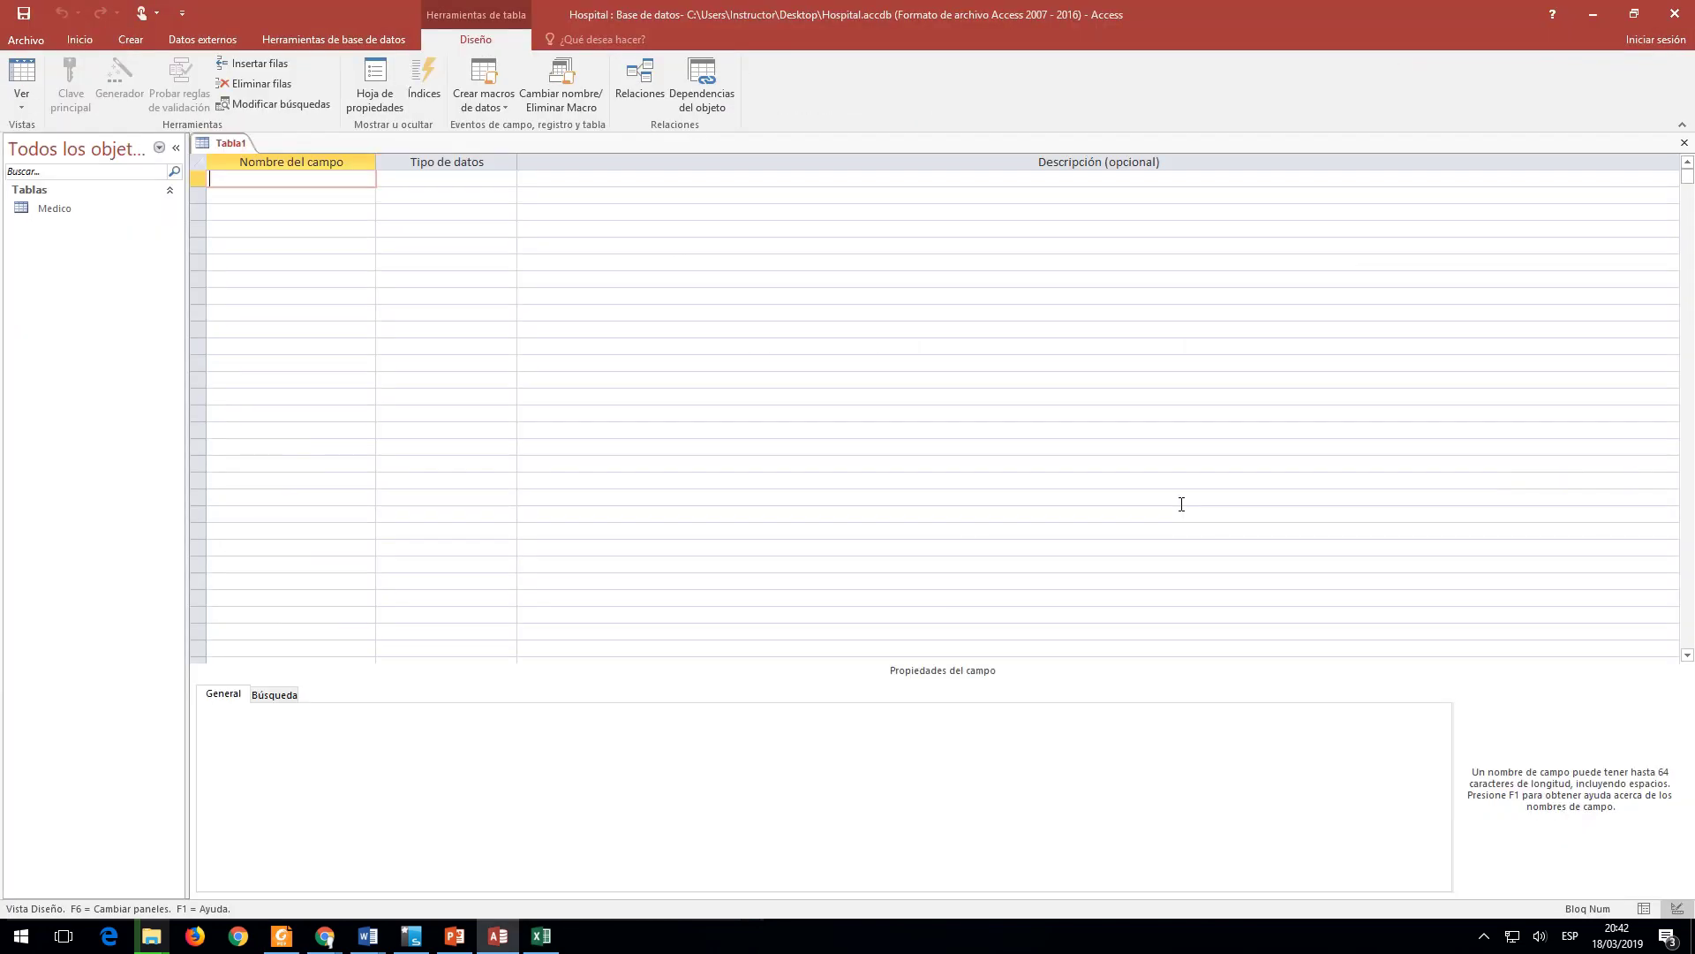
{"action": "key", "text": "ctrl+v"}
{"action": "key", "text": "Tab"}
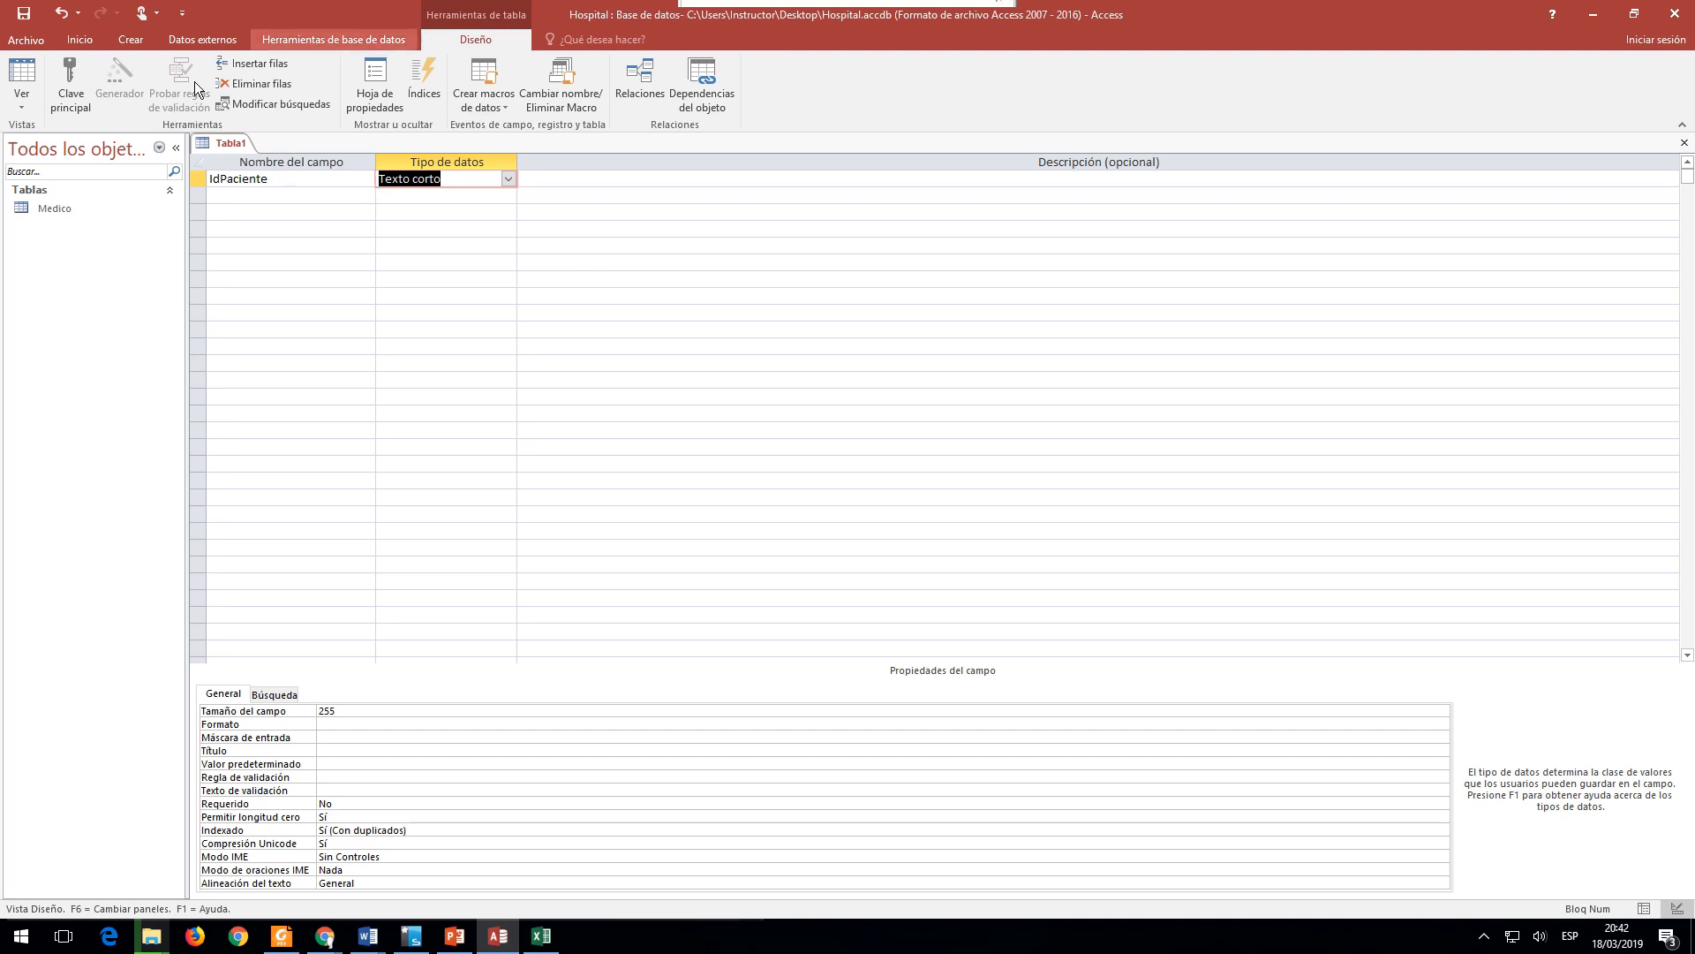
{"action": "left_click", "coordinate": [80, 79]}
Step: Copy NomPaciente from cell B2 in Excel as the second field name of the Access table, and return to the Excel sheet
{"action": "left_click", "coordinate": [250, 214]}
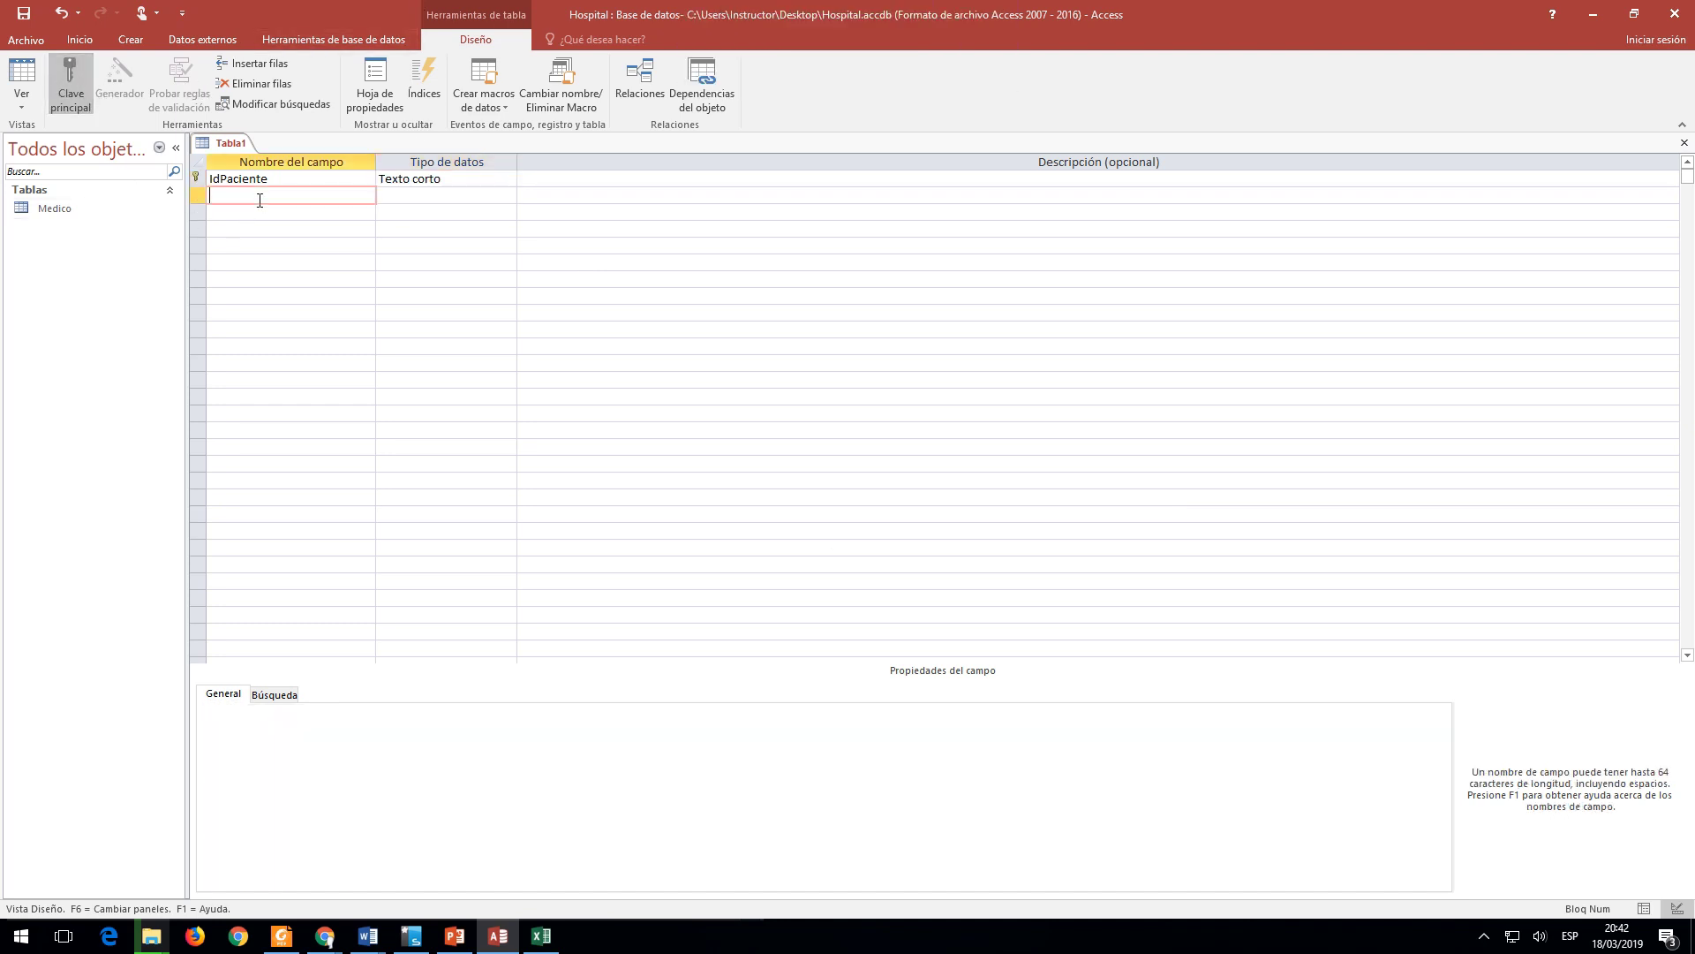
{"action": "key", "text": "alt+Tab"}
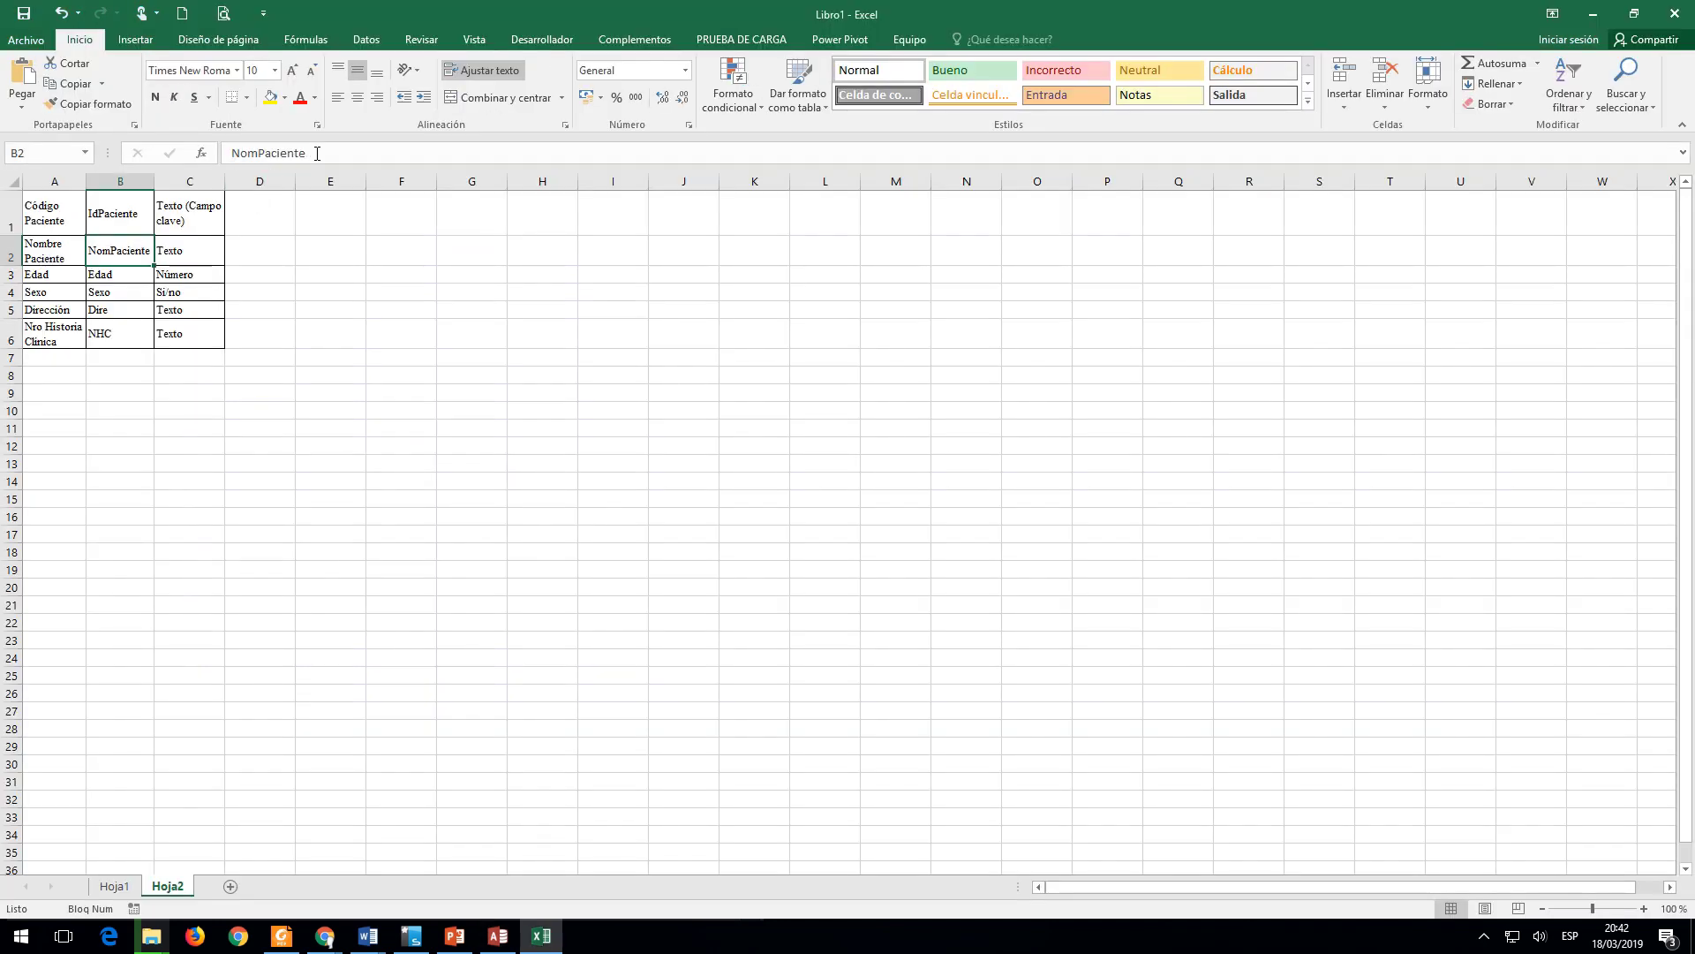
{"action": "left_click_drag", "start_coordinate": [303, 152], "coordinate": [231, 153]}
{"action": "key", "text": "alt+Tab"}
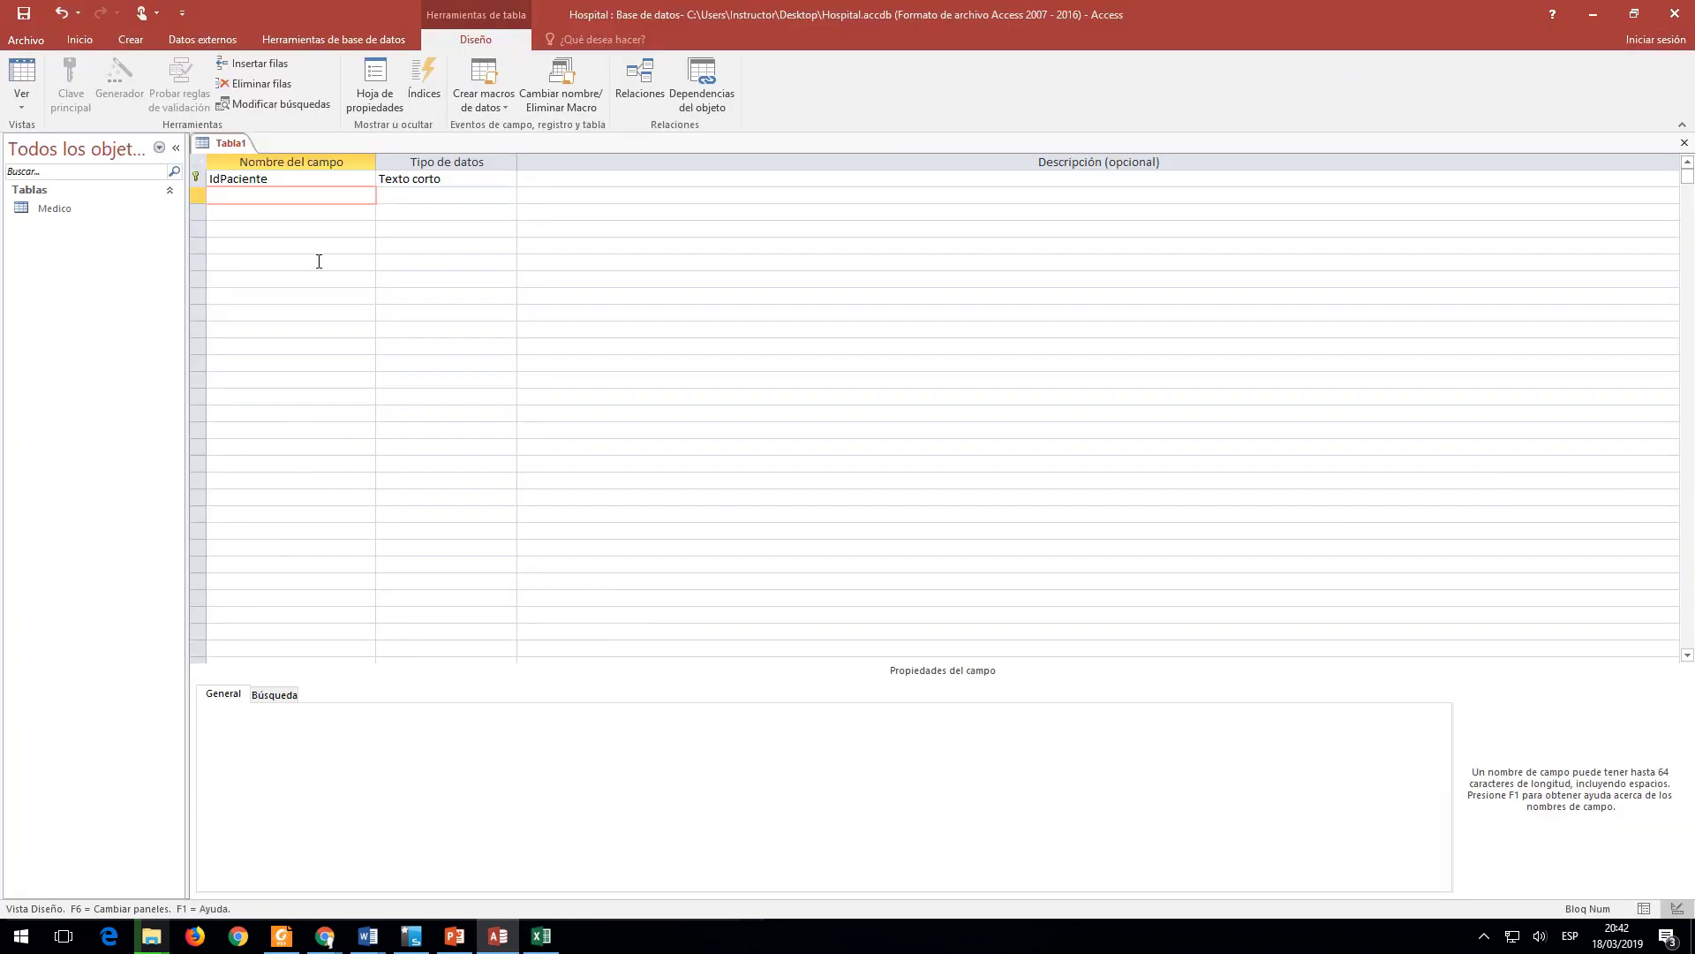
{"action": "key", "text": "ctrl+v"}
{"action": "key", "text": "alt+Tab"}
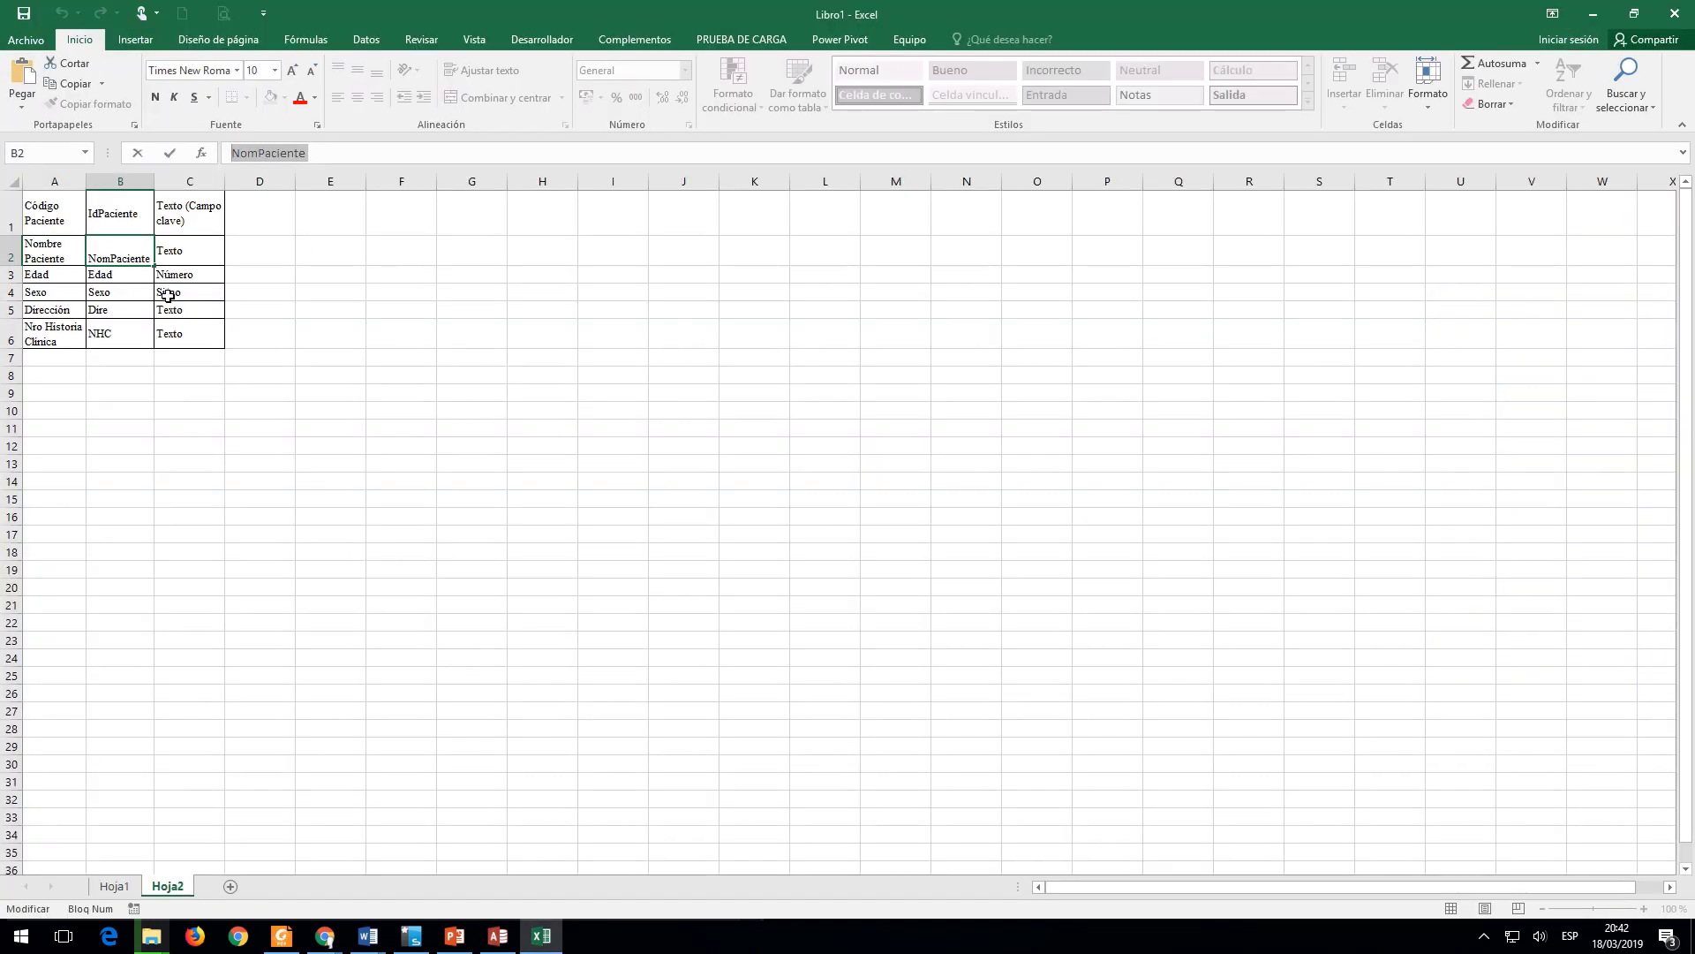
{"action": "key", "text": "Return"}
{"action": "key", "text": "F2"}
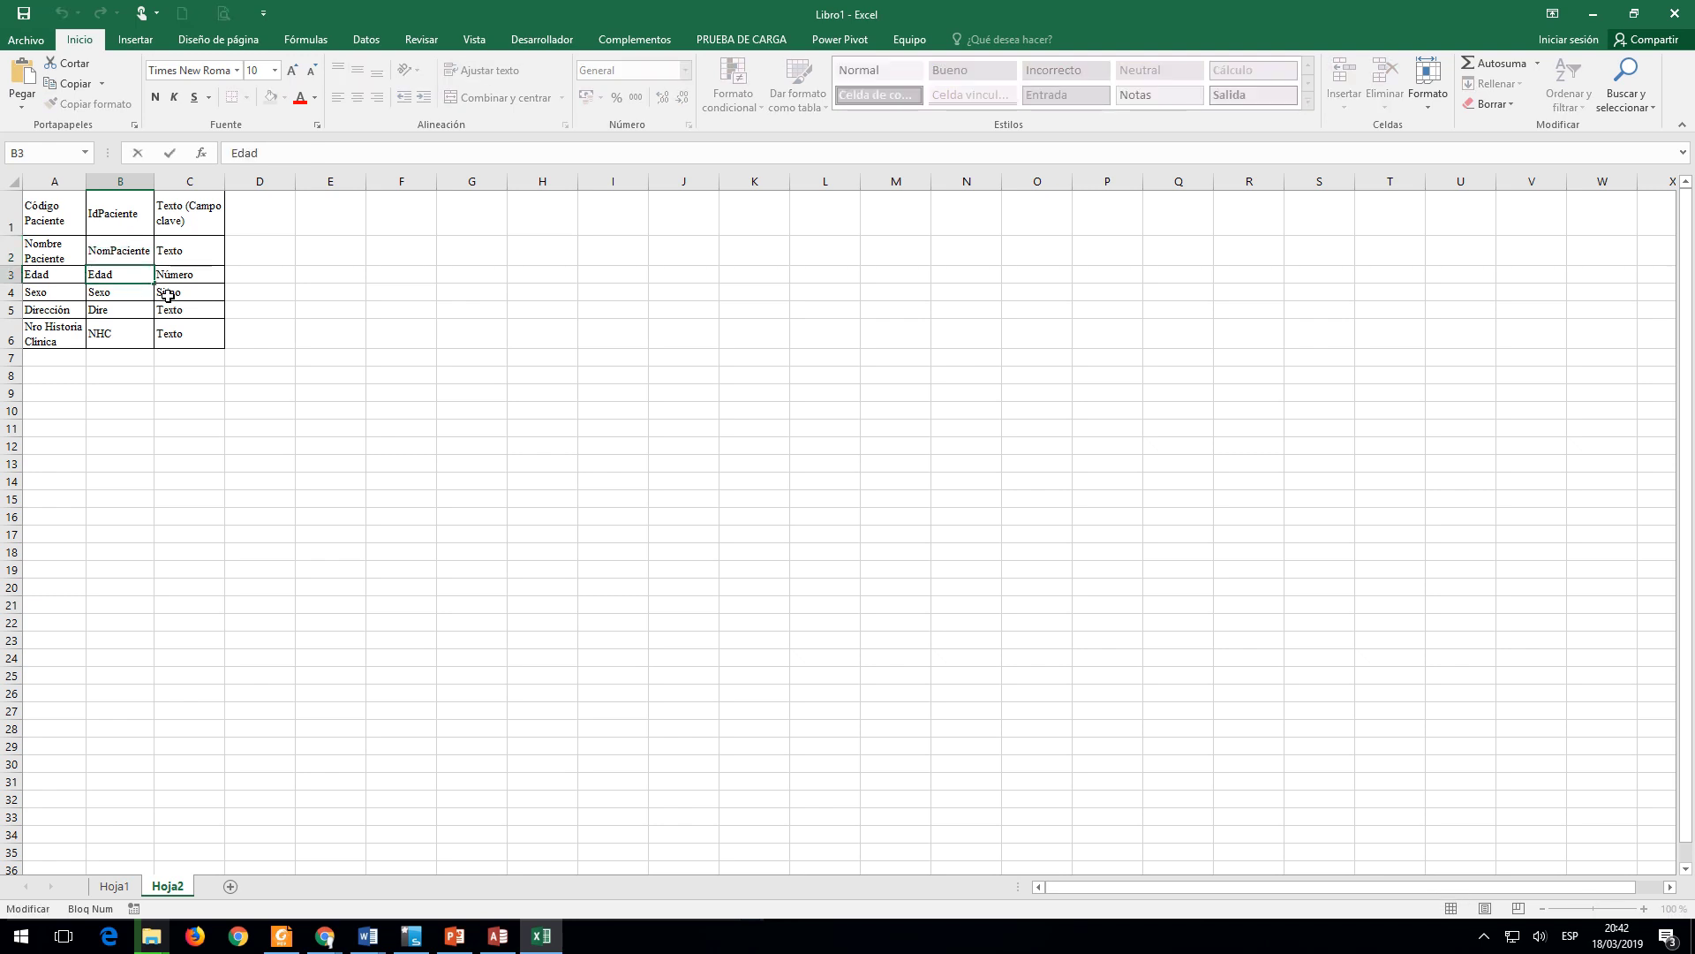
{"action": "key", "text": "ctrl+v"}
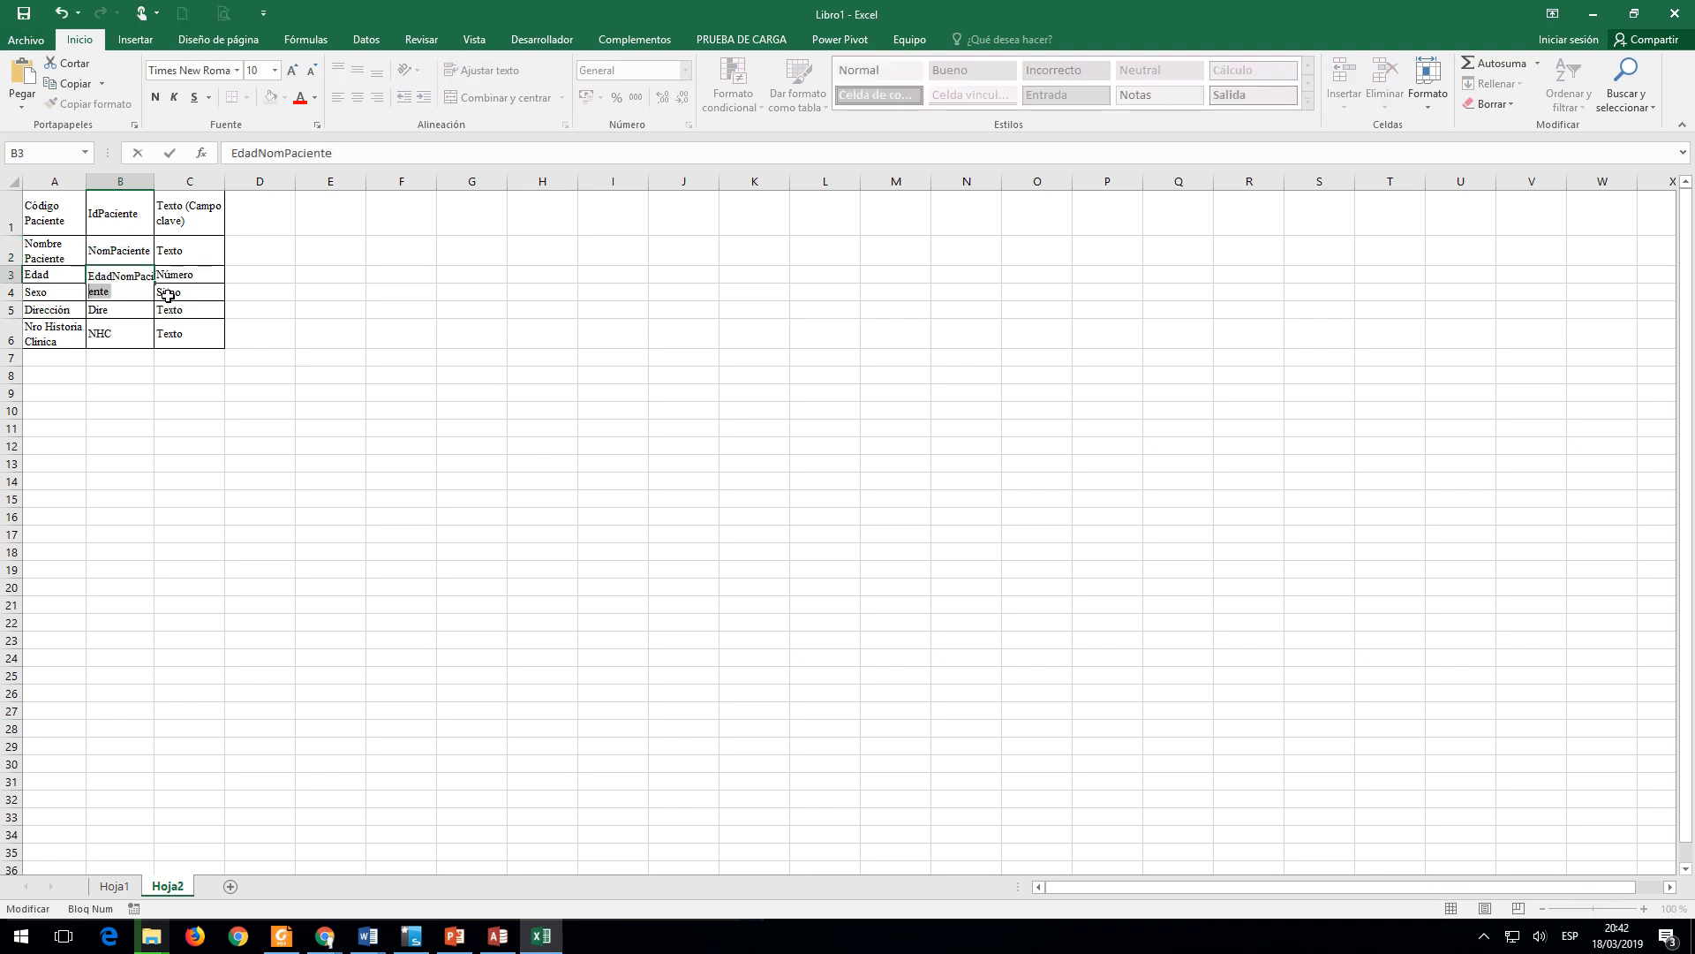
{"action": "key", "text": "Escape"}
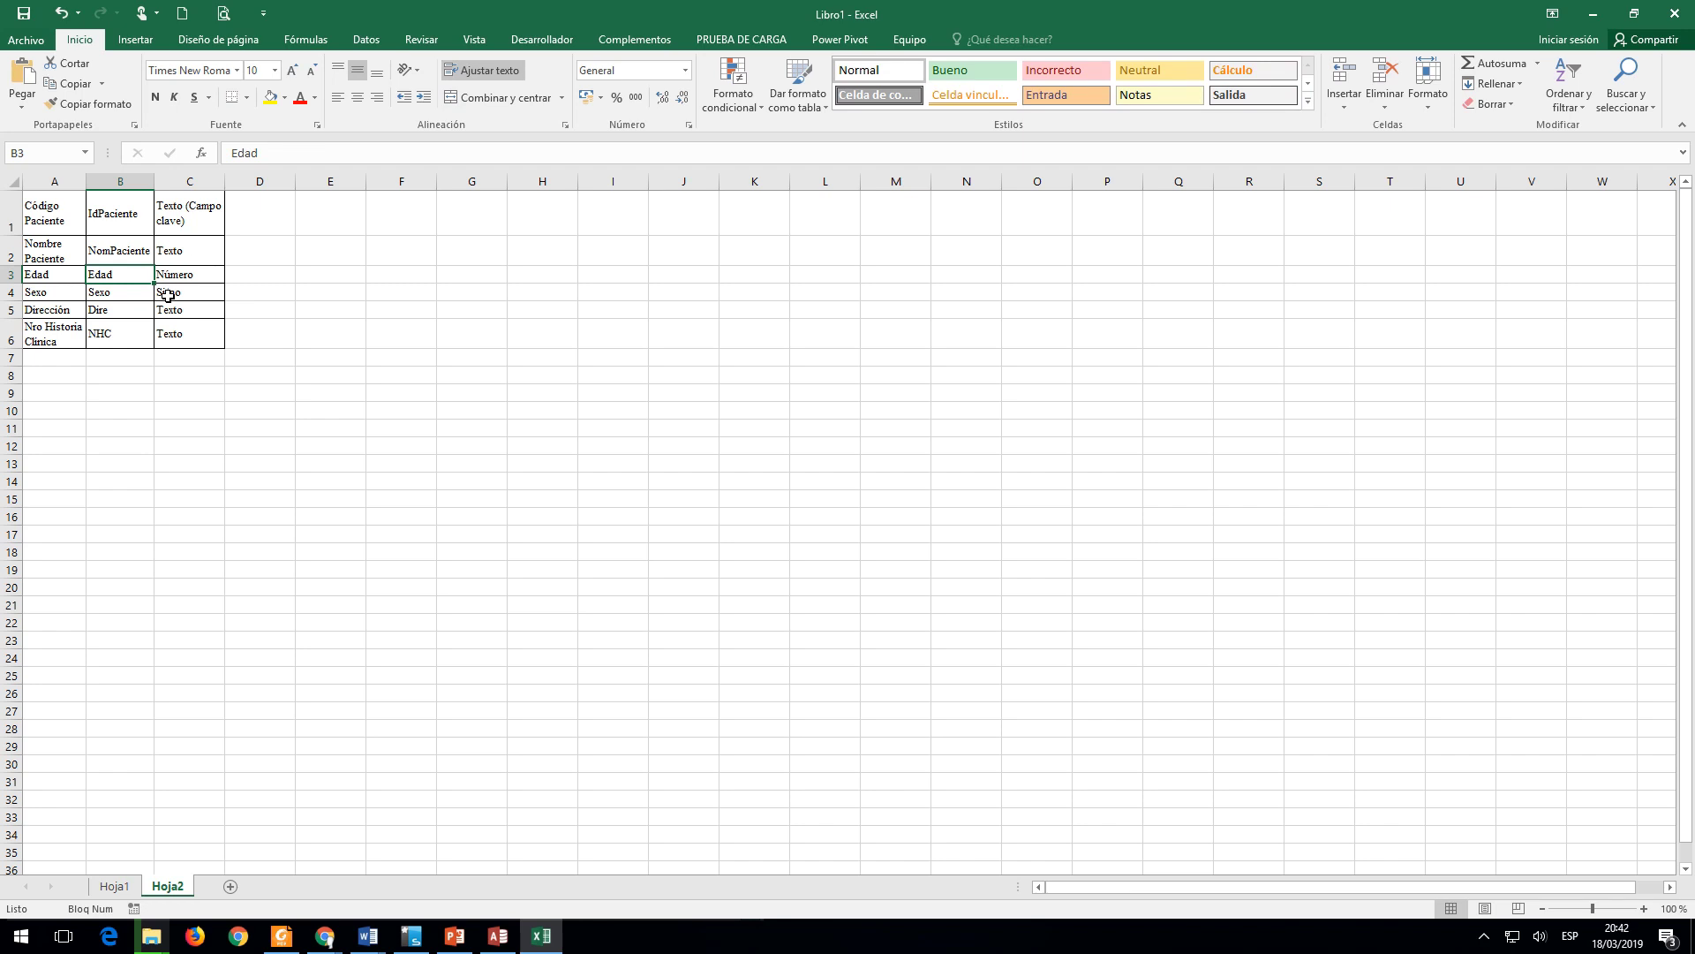
Step: Copy Edad from cell B3 in Excel and paste it as the third field name of the Access table
{"action": "key", "text": "ctrl+c"}
{"action": "key", "text": "alt+Tab"}
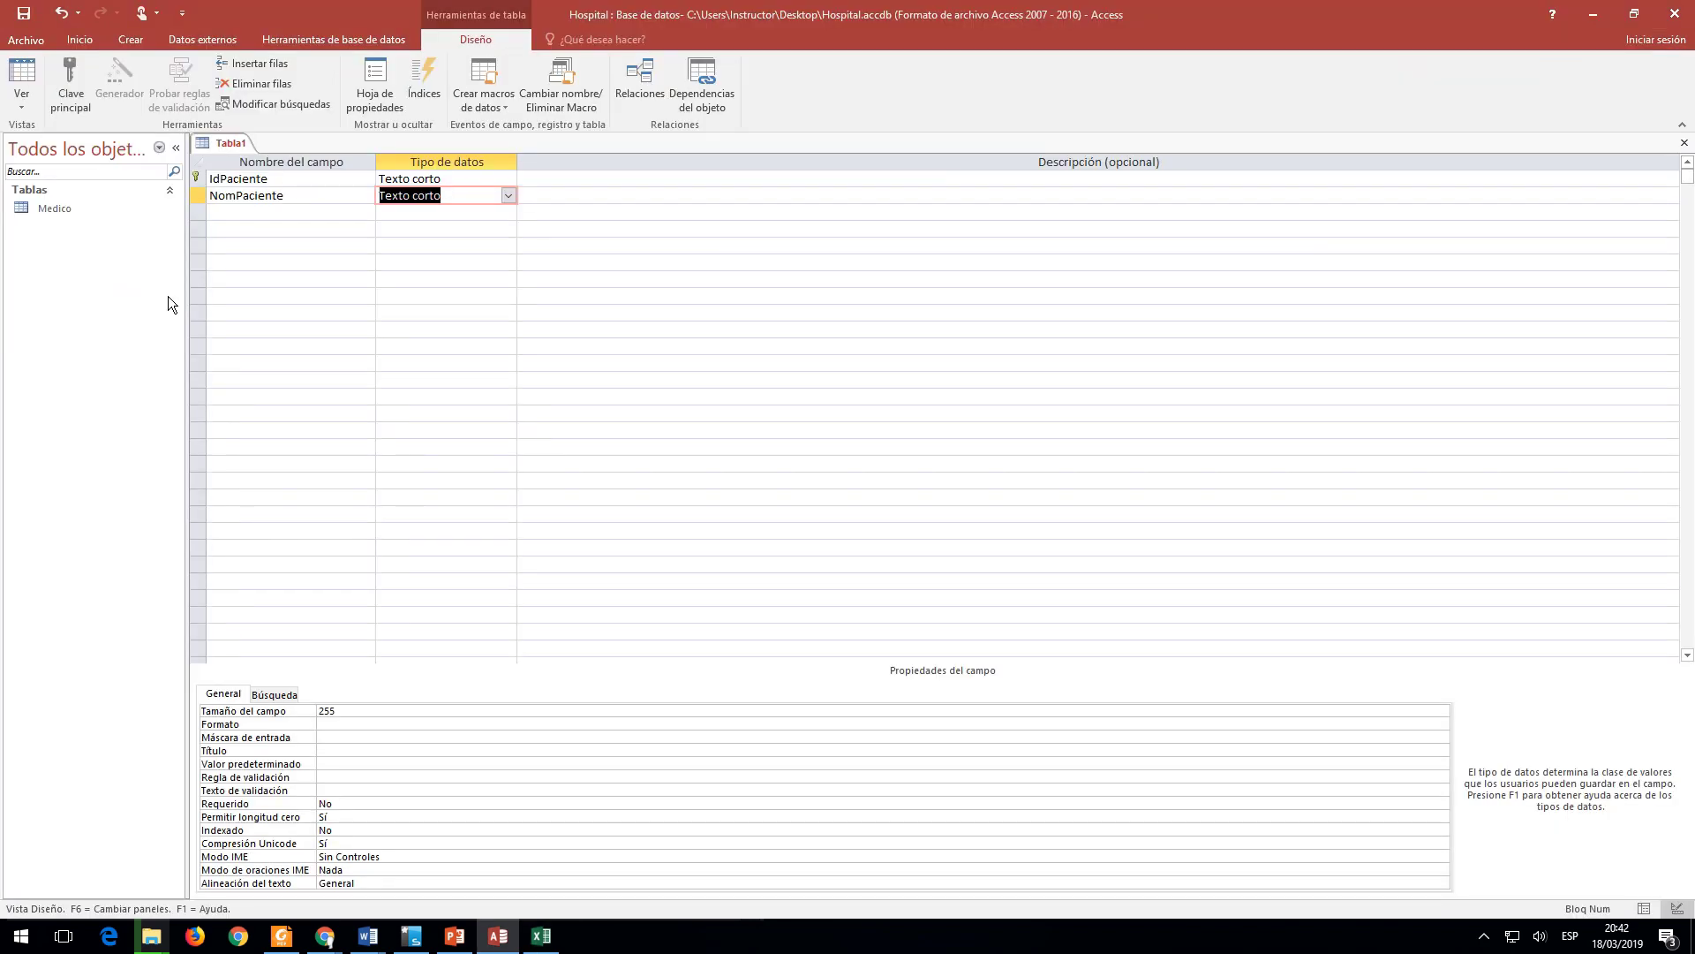
{"action": "key", "text": "Tab"}
{"action": "key", "text": "shift+Tab"}
{"action": "key", "text": "shift+Tab"}
{"action": "key", "text": "Down"}
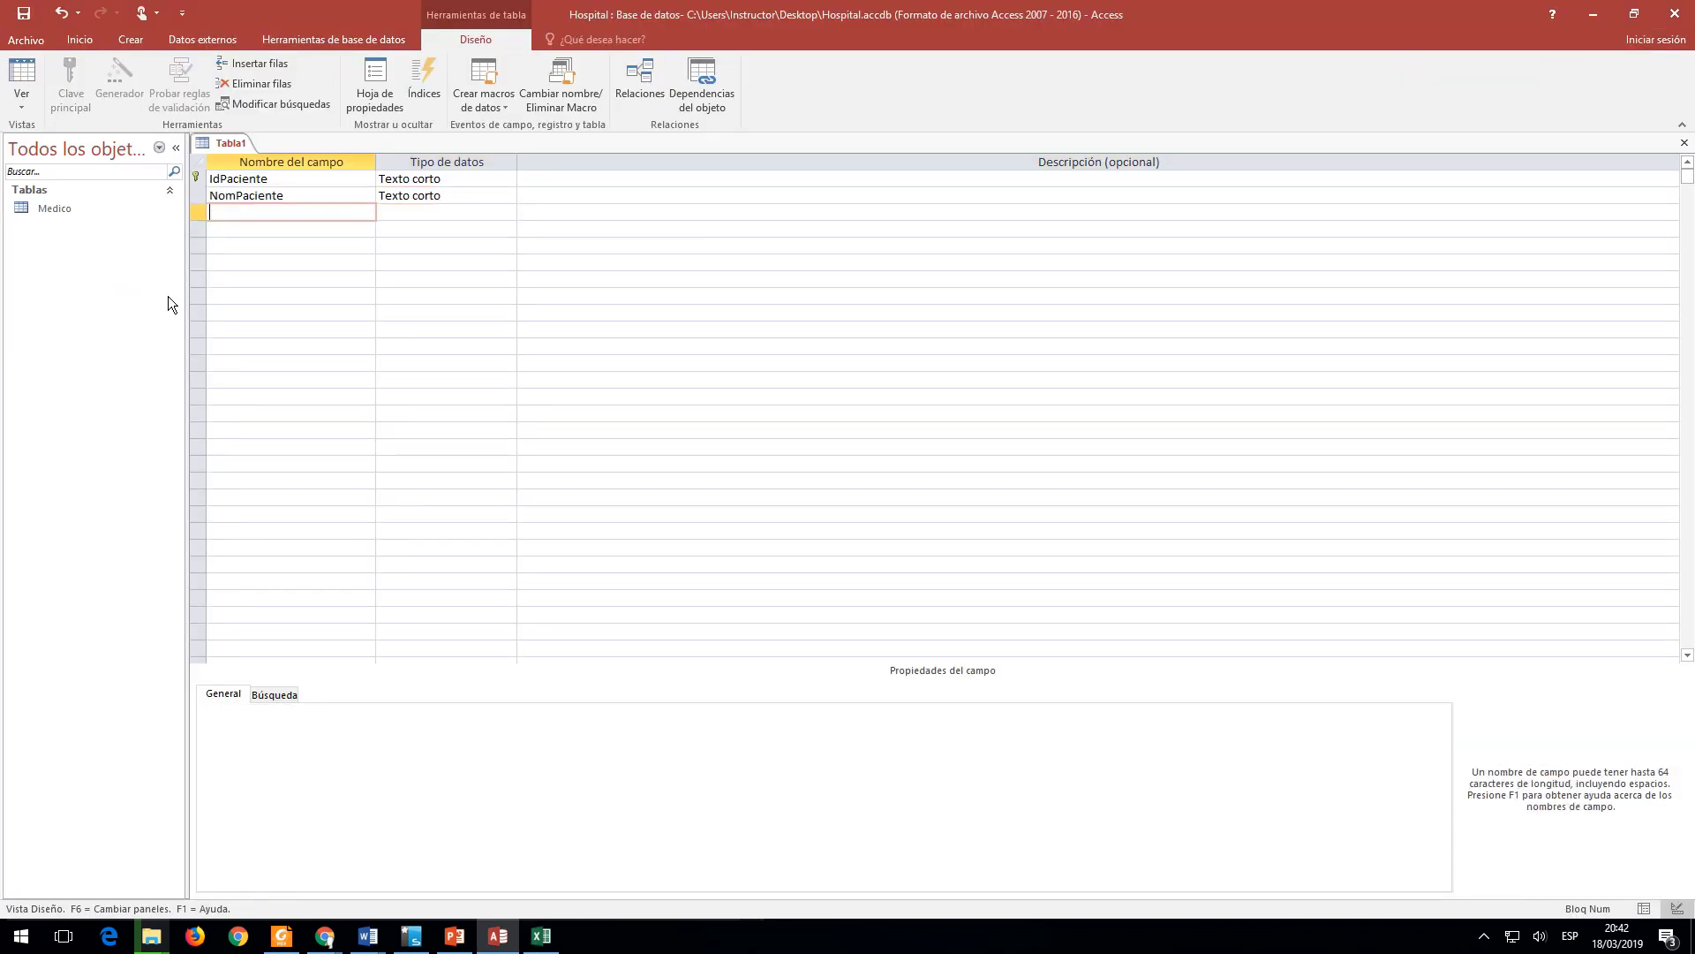
{"action": "key", "text": "ctrl+v"}
{"action": "key", "text": "Tab"}
{"action": "key", "text": "alt+Tab"}
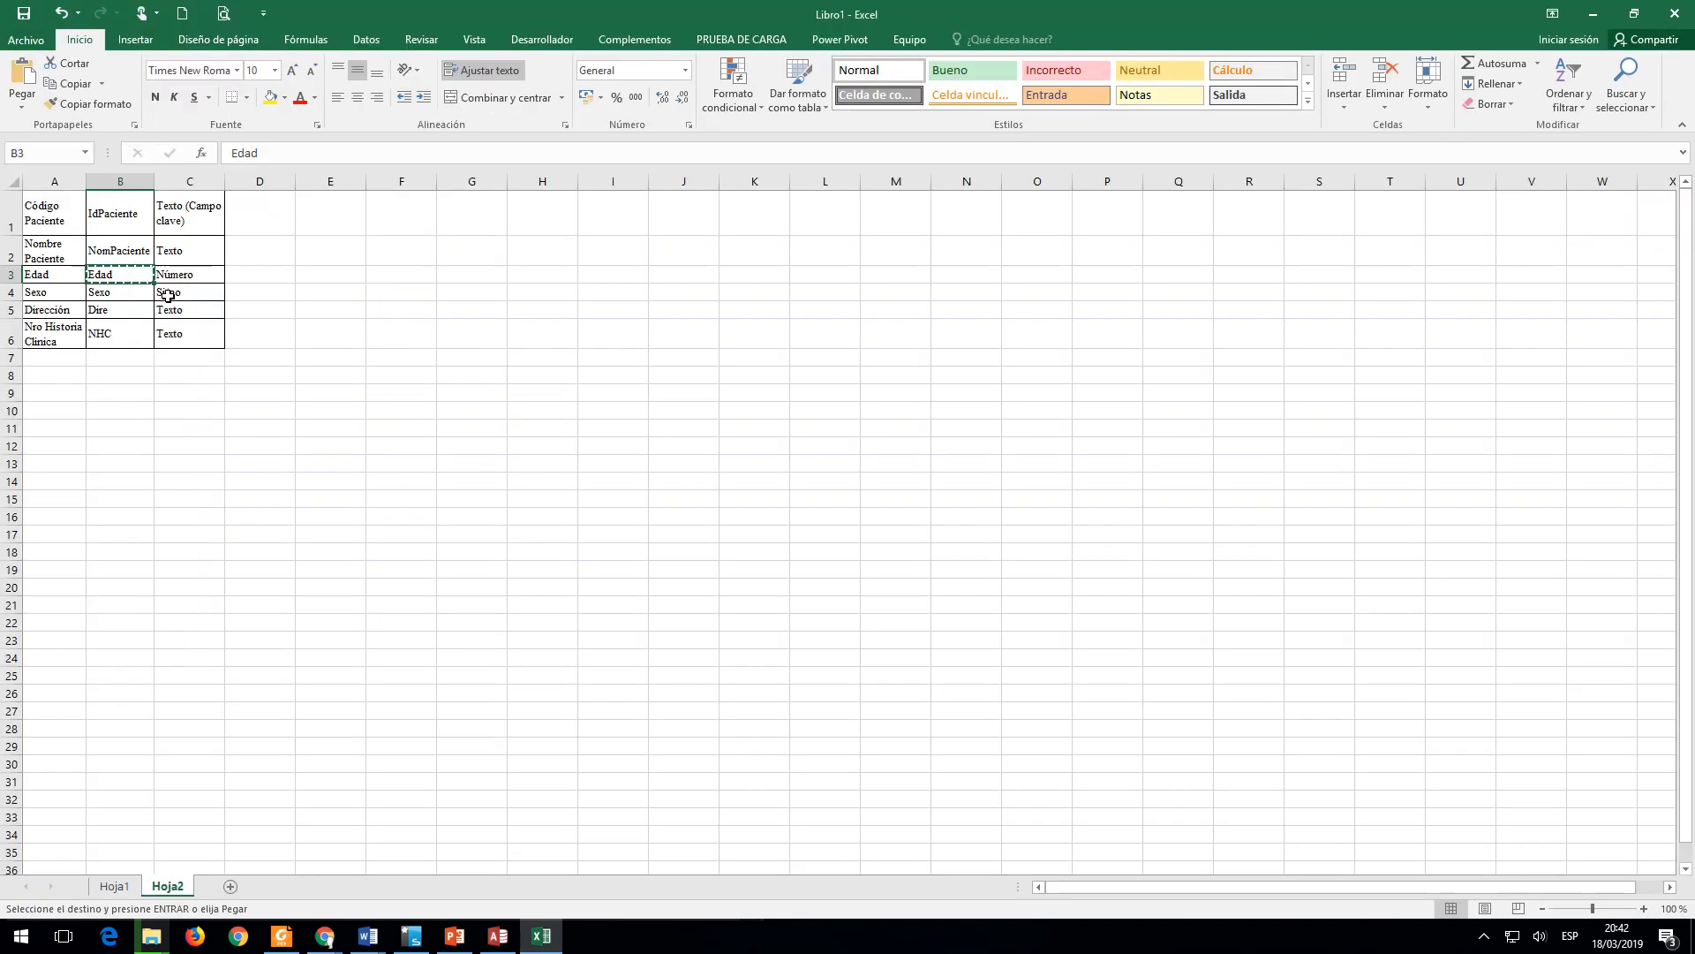
{"action": "key", "text": "alt+Tab"}
Step: Add the fields Sexo, Dire and NHC below Edad, keeping the default Texto corto data type
{"action": "key", "text": "shift+Tab"}
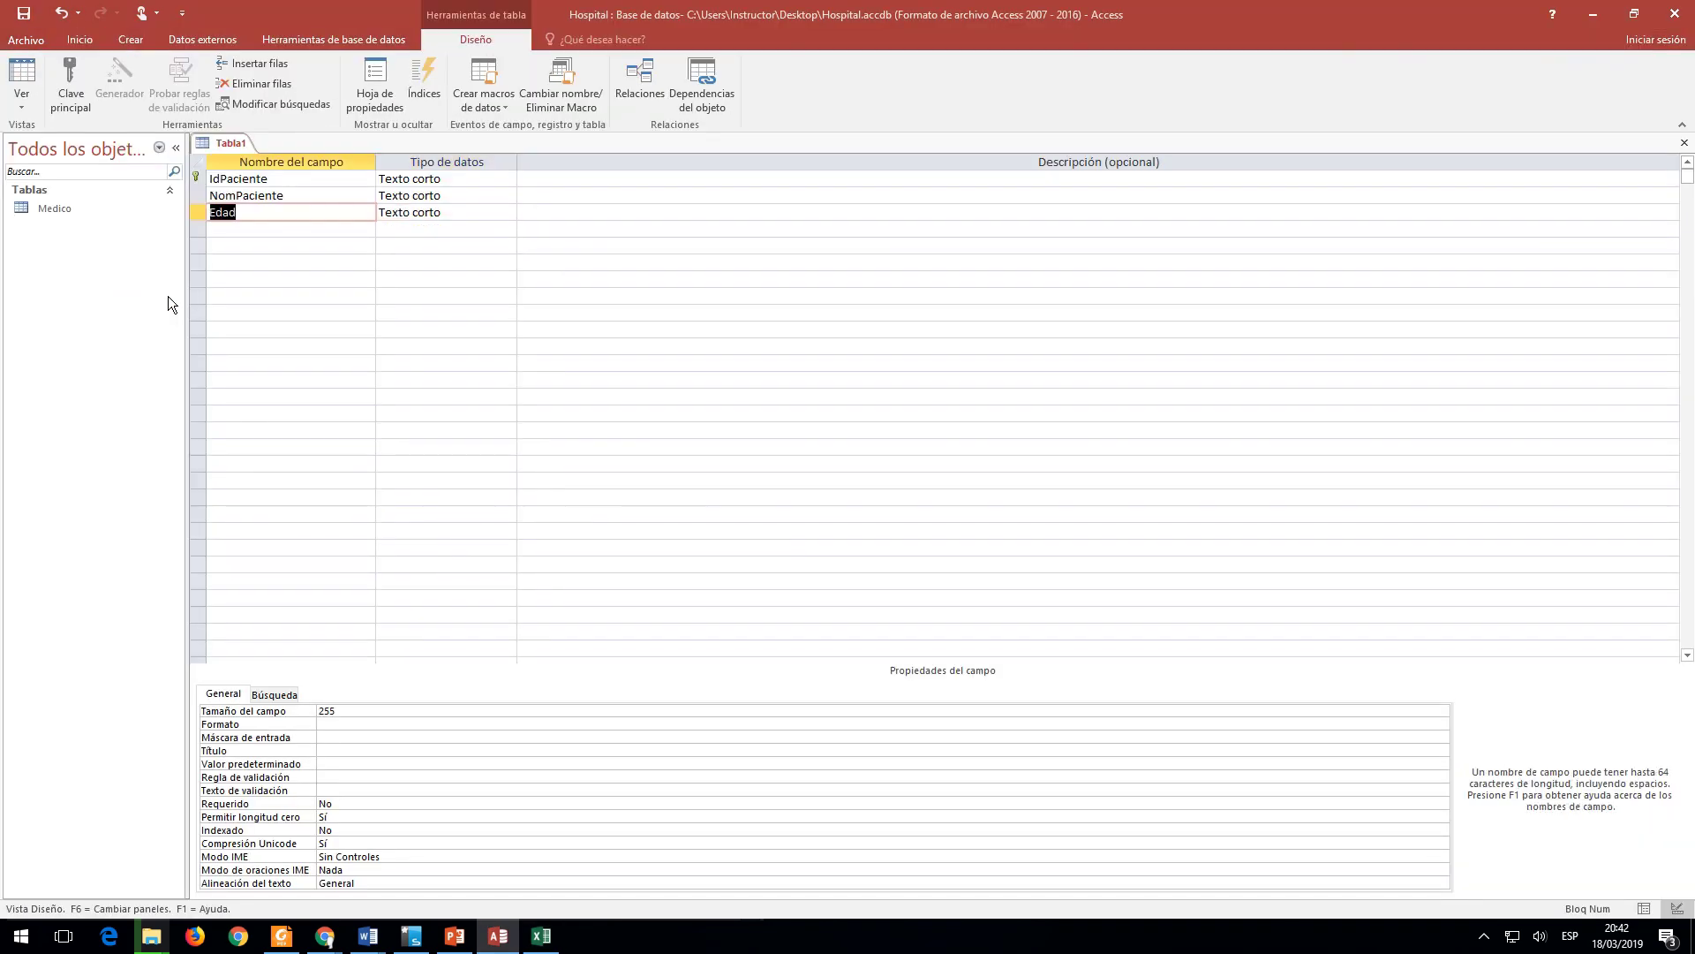
{"action": "key", "text": "Down"}
{"action": "type", "text": "Sexo"}
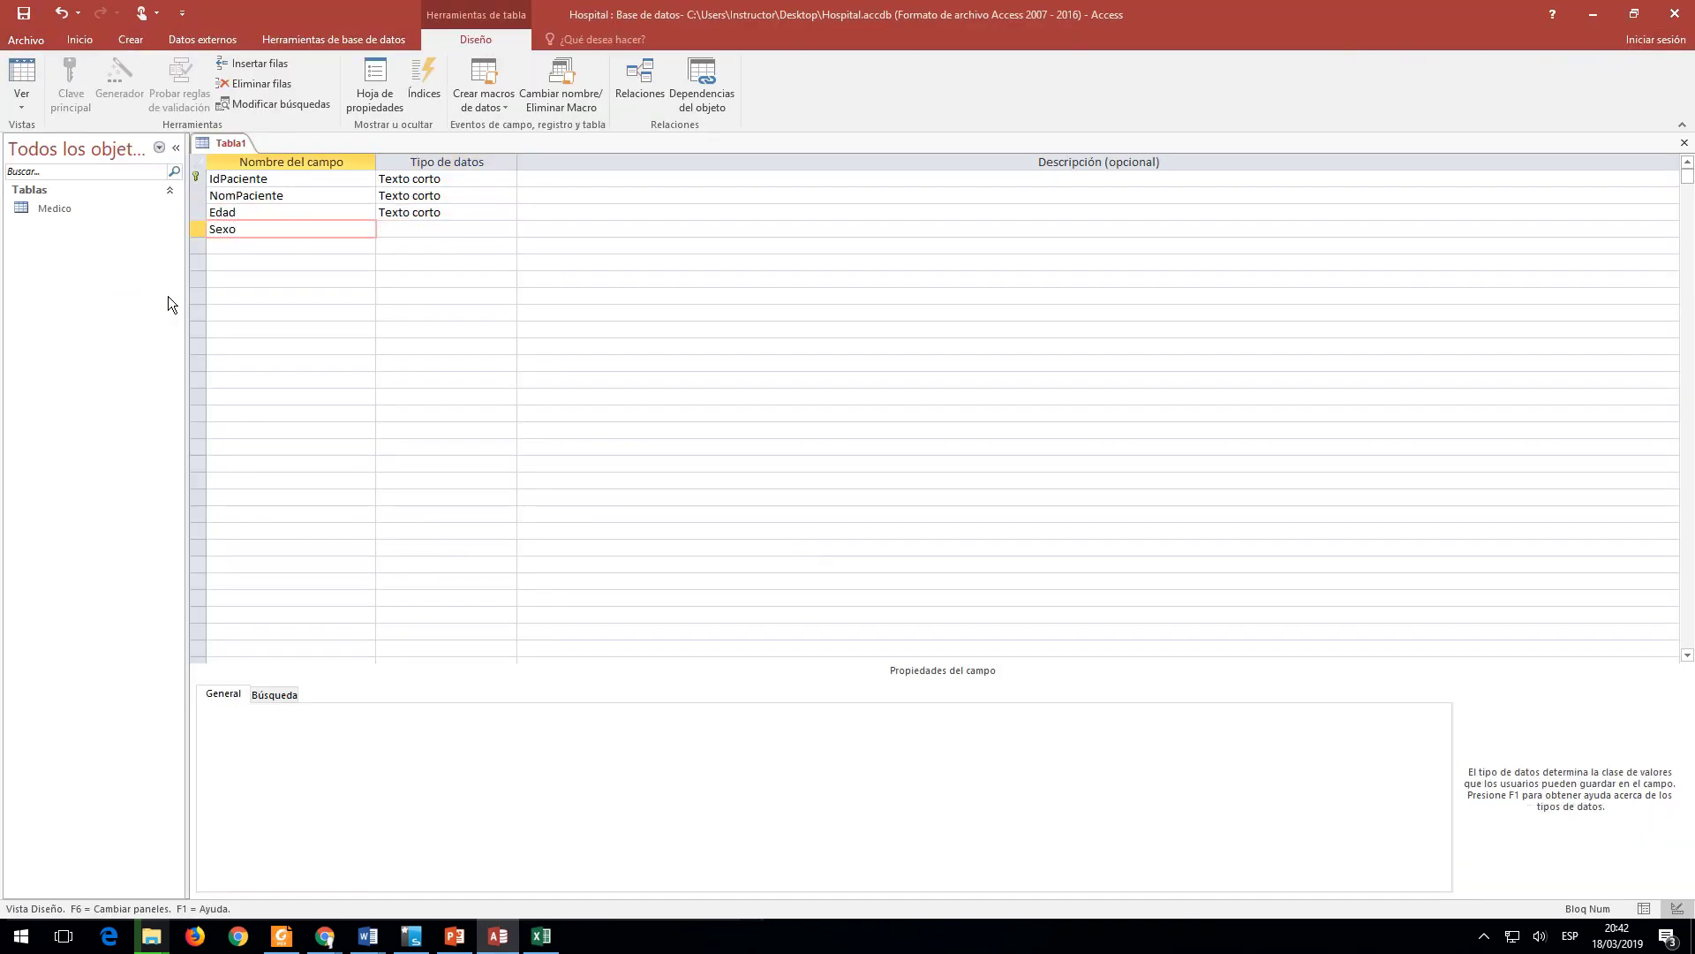
{"action": "key", "text": "Tab"}
{"action": "key", "text": "shift+Tab"}
{"action": "key", "text": "Down"}
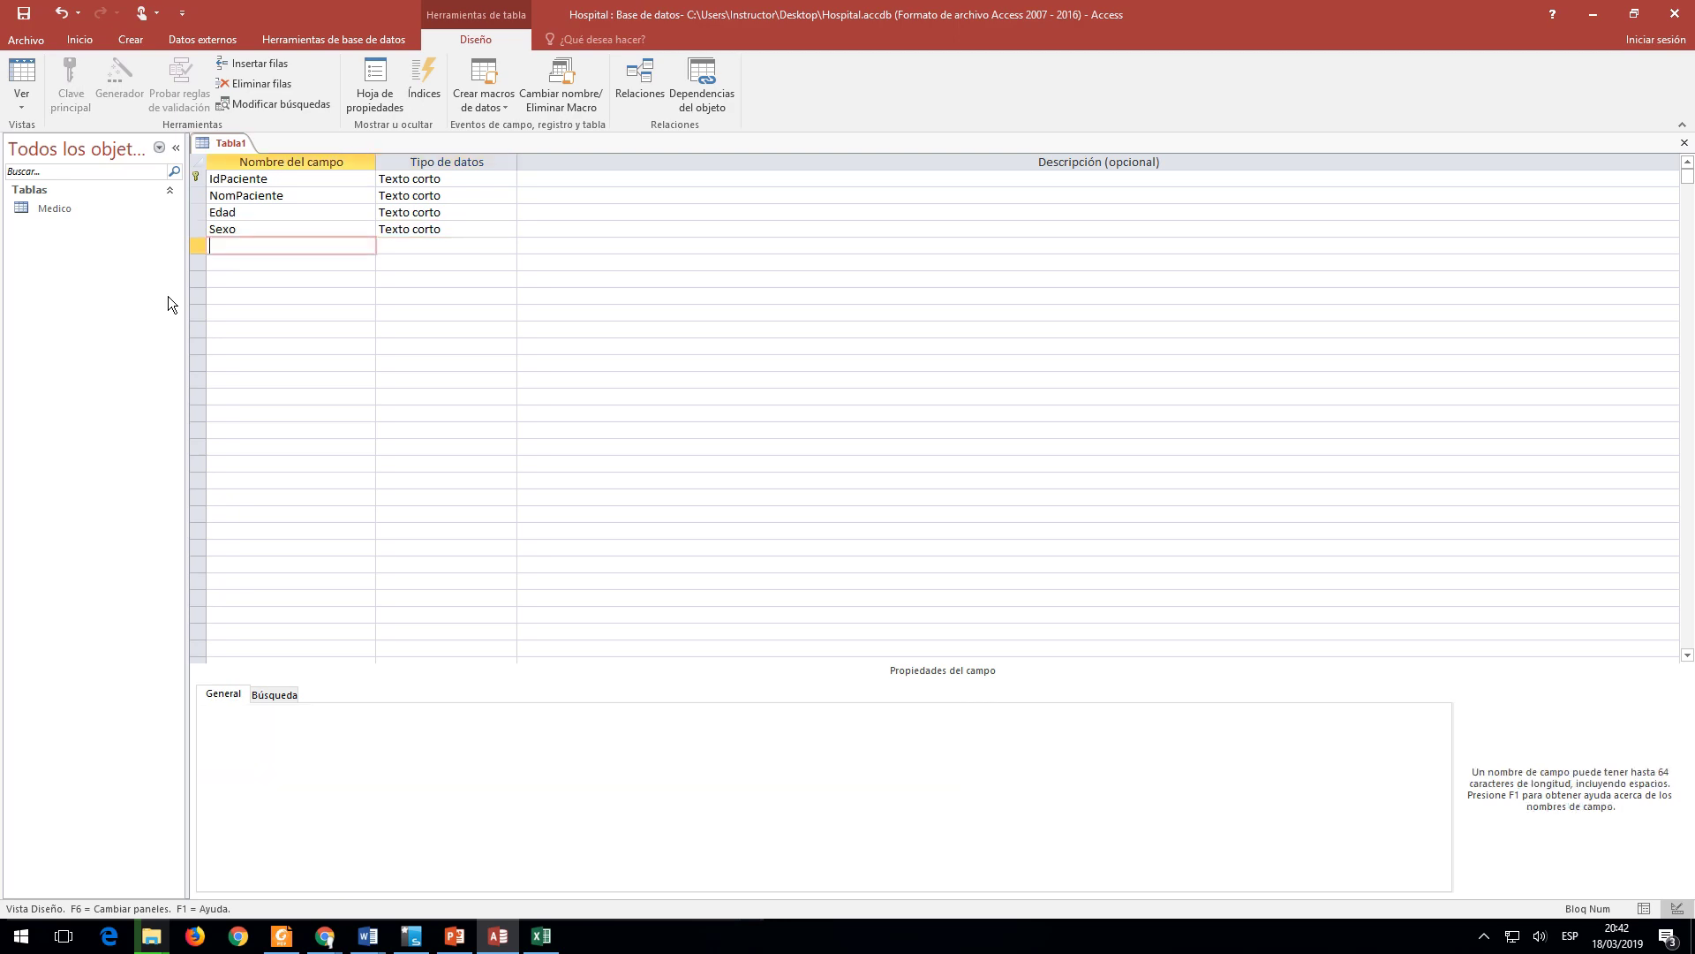
{"action": "type", "text": "Dire"}
{"action": "key", "text": "alt+Tab"}
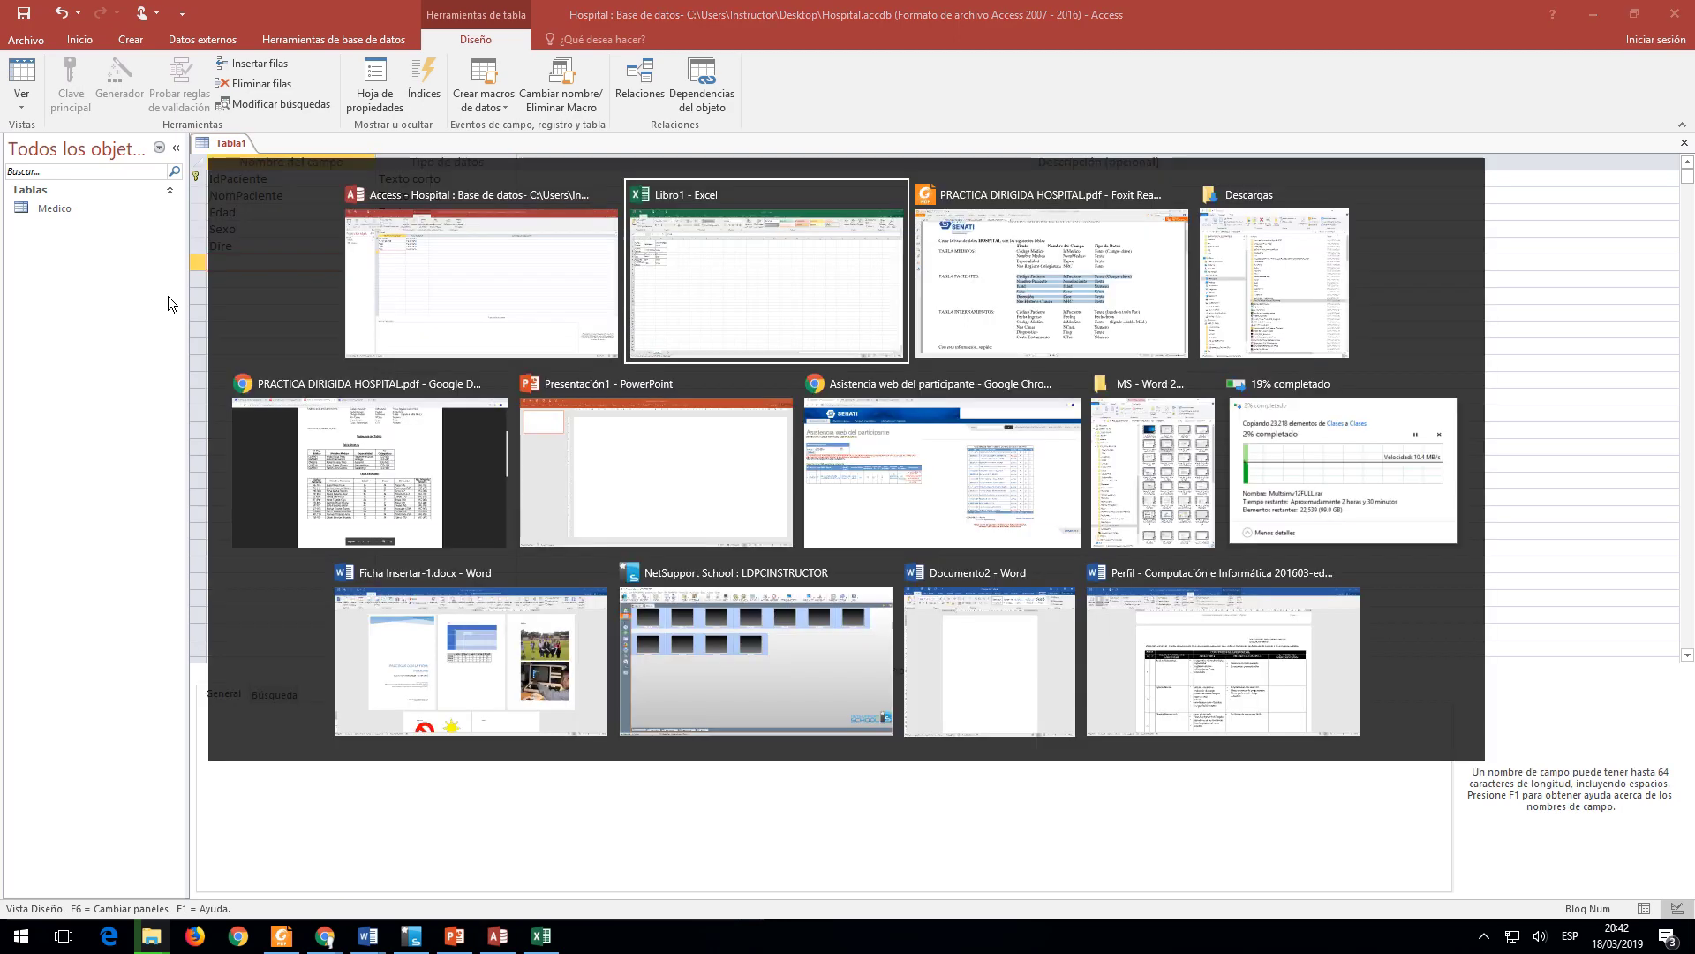
{"action": "key", "text": "alt+Tab"}
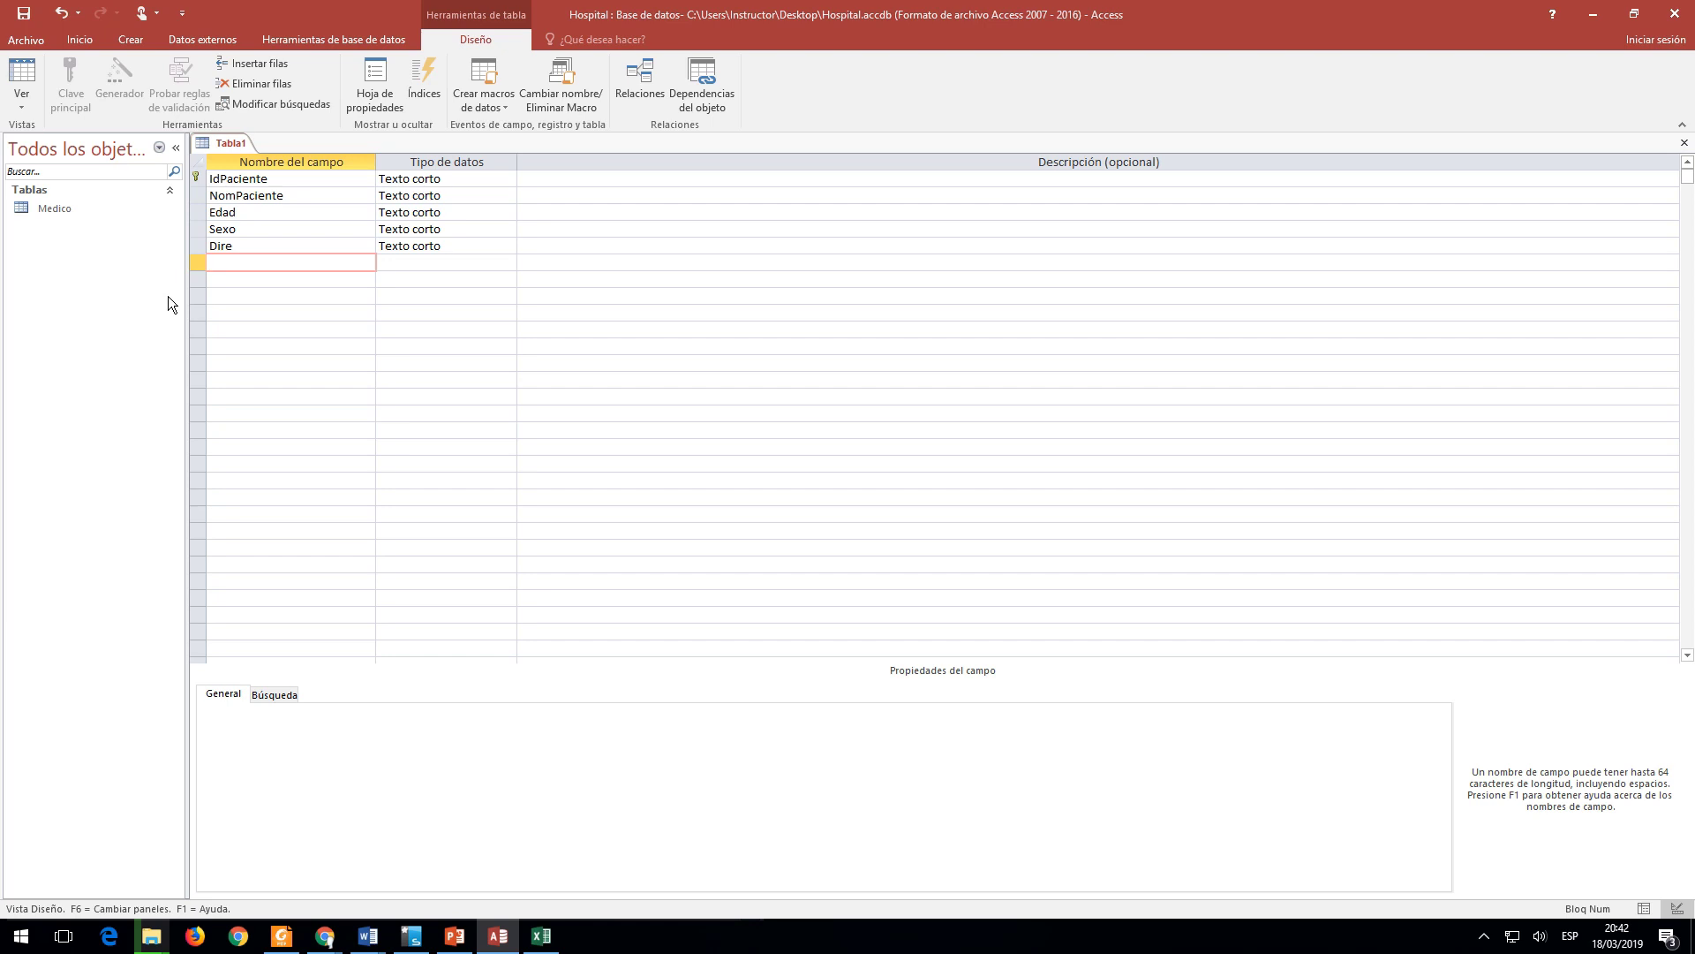
{"action": "type", "text": "NHC"}
{"action": "key", "text": "Tab"}
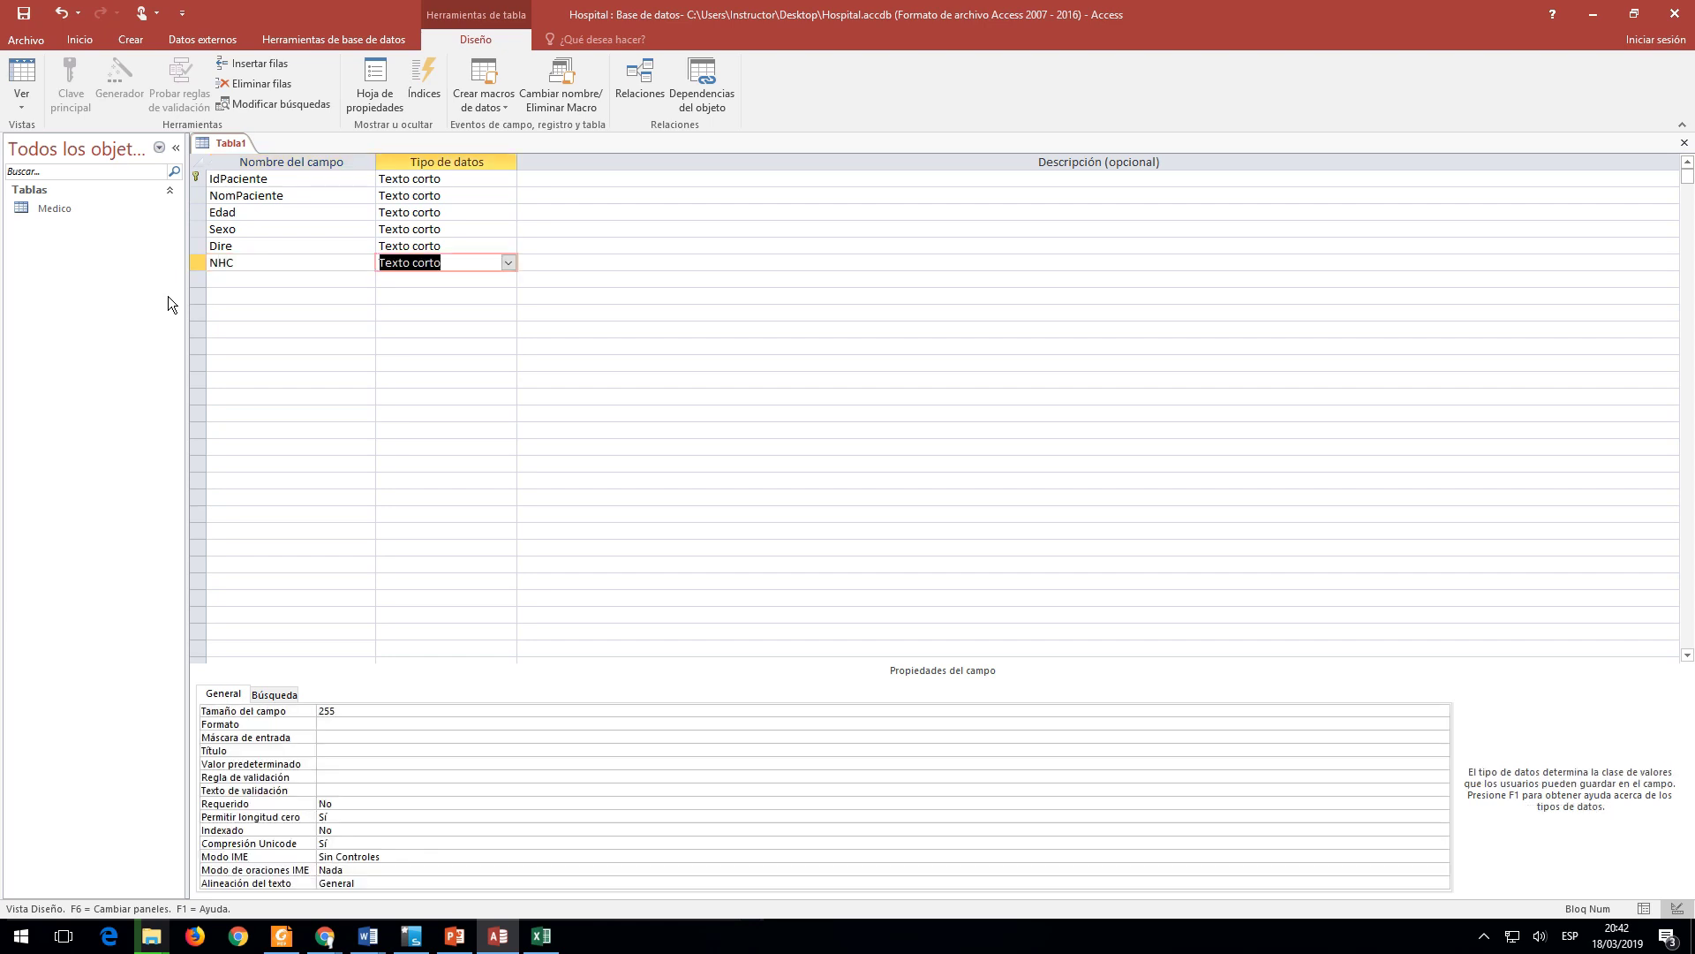
Step: Copy the title Código Paciente from cell A1 in Excel and paste it as the Título property of the IdPaciente field
{"action": "key", "text": "shift+Tab"}
{"action": "key", "text": "Up"}
{"action": "key", "text": "Up"}
{"action": "key", "text": "Up"}
{"action": "key", "text": "Up"}
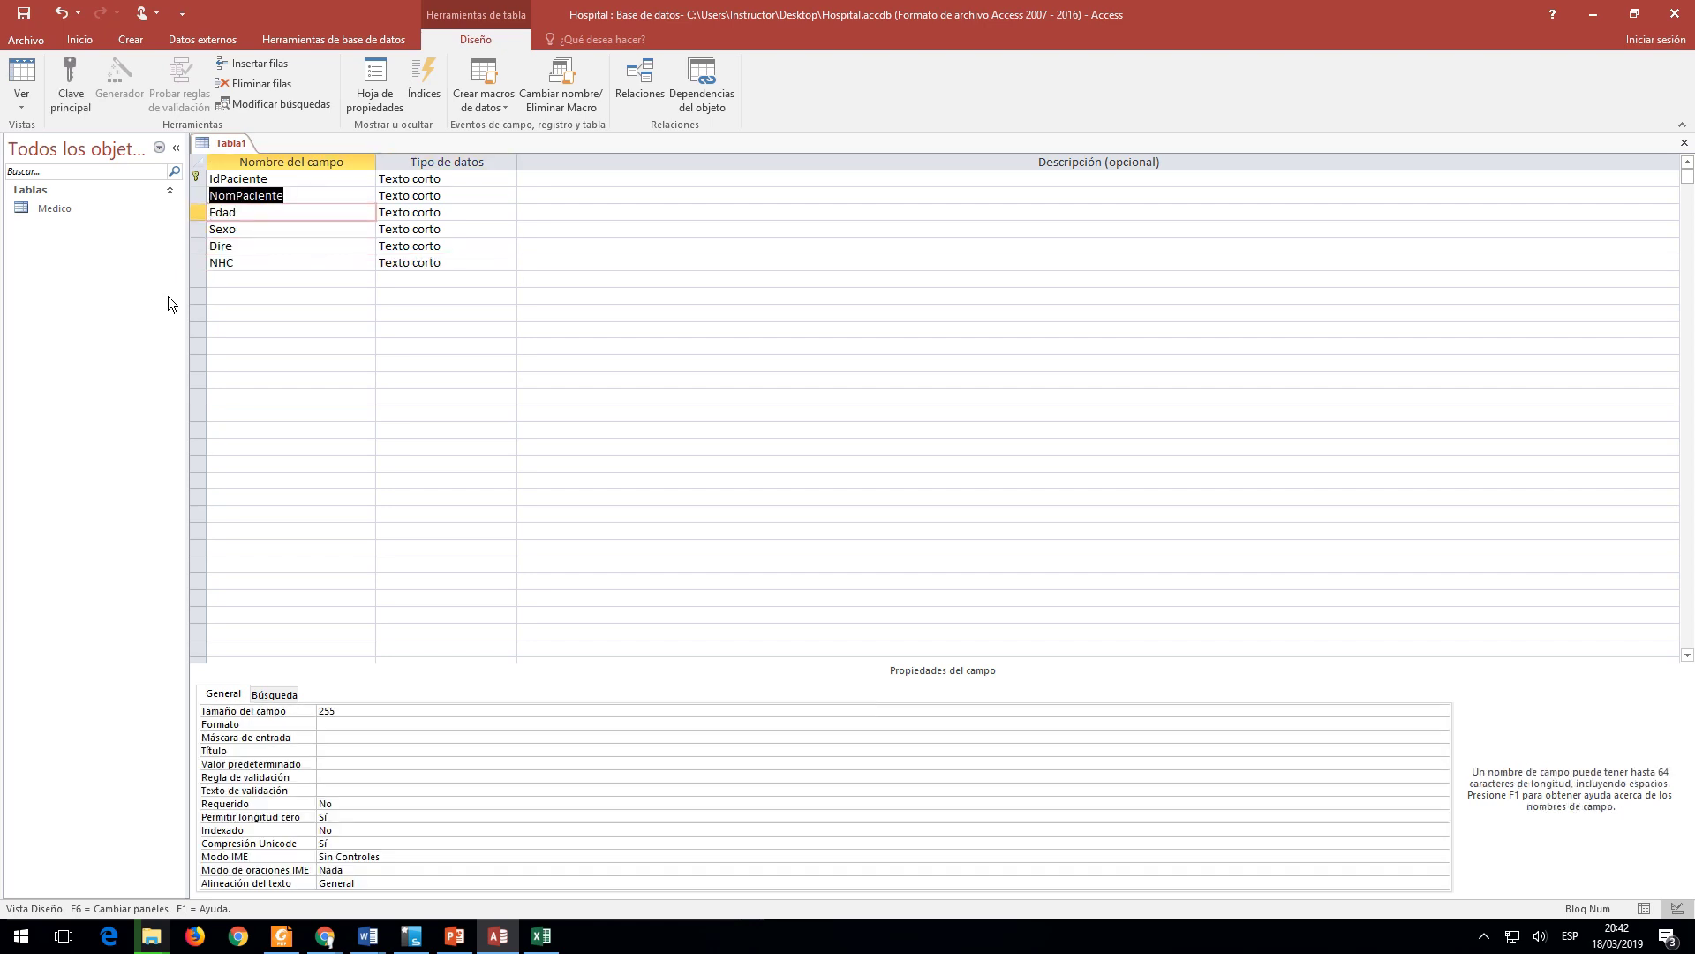
{"action": "key", "text": "Up"}
{"action": "key", "text": "alt+Tab"}
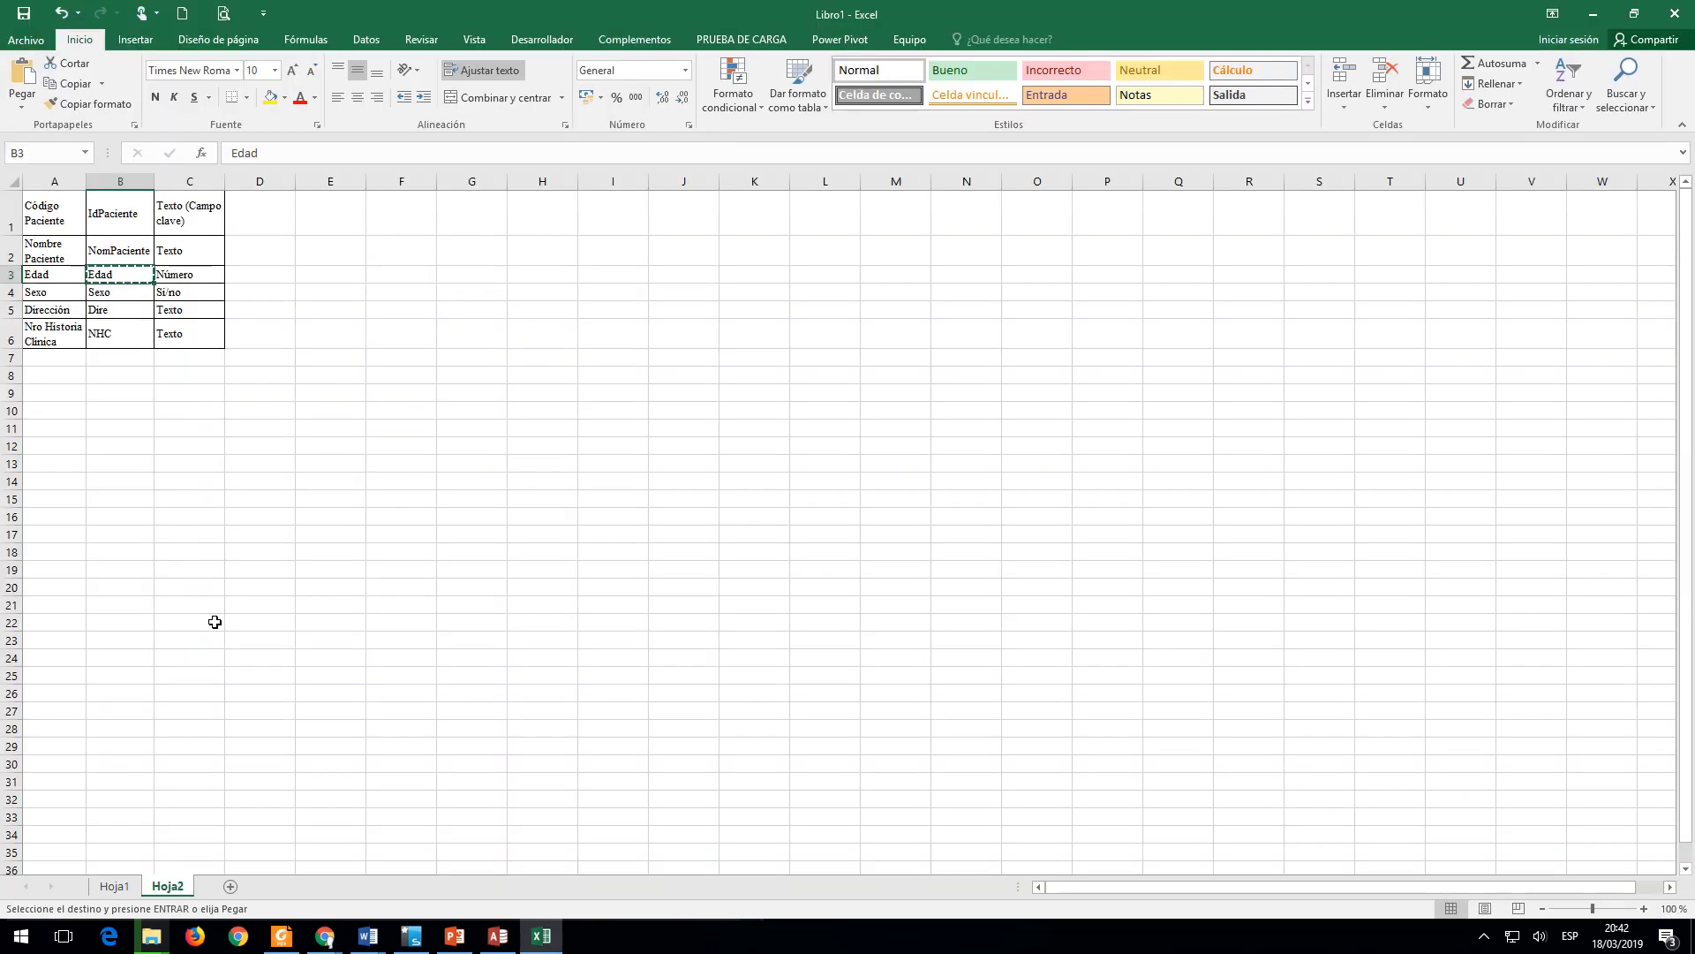
{"action": "left_click", "coordinate": [55, 225]}
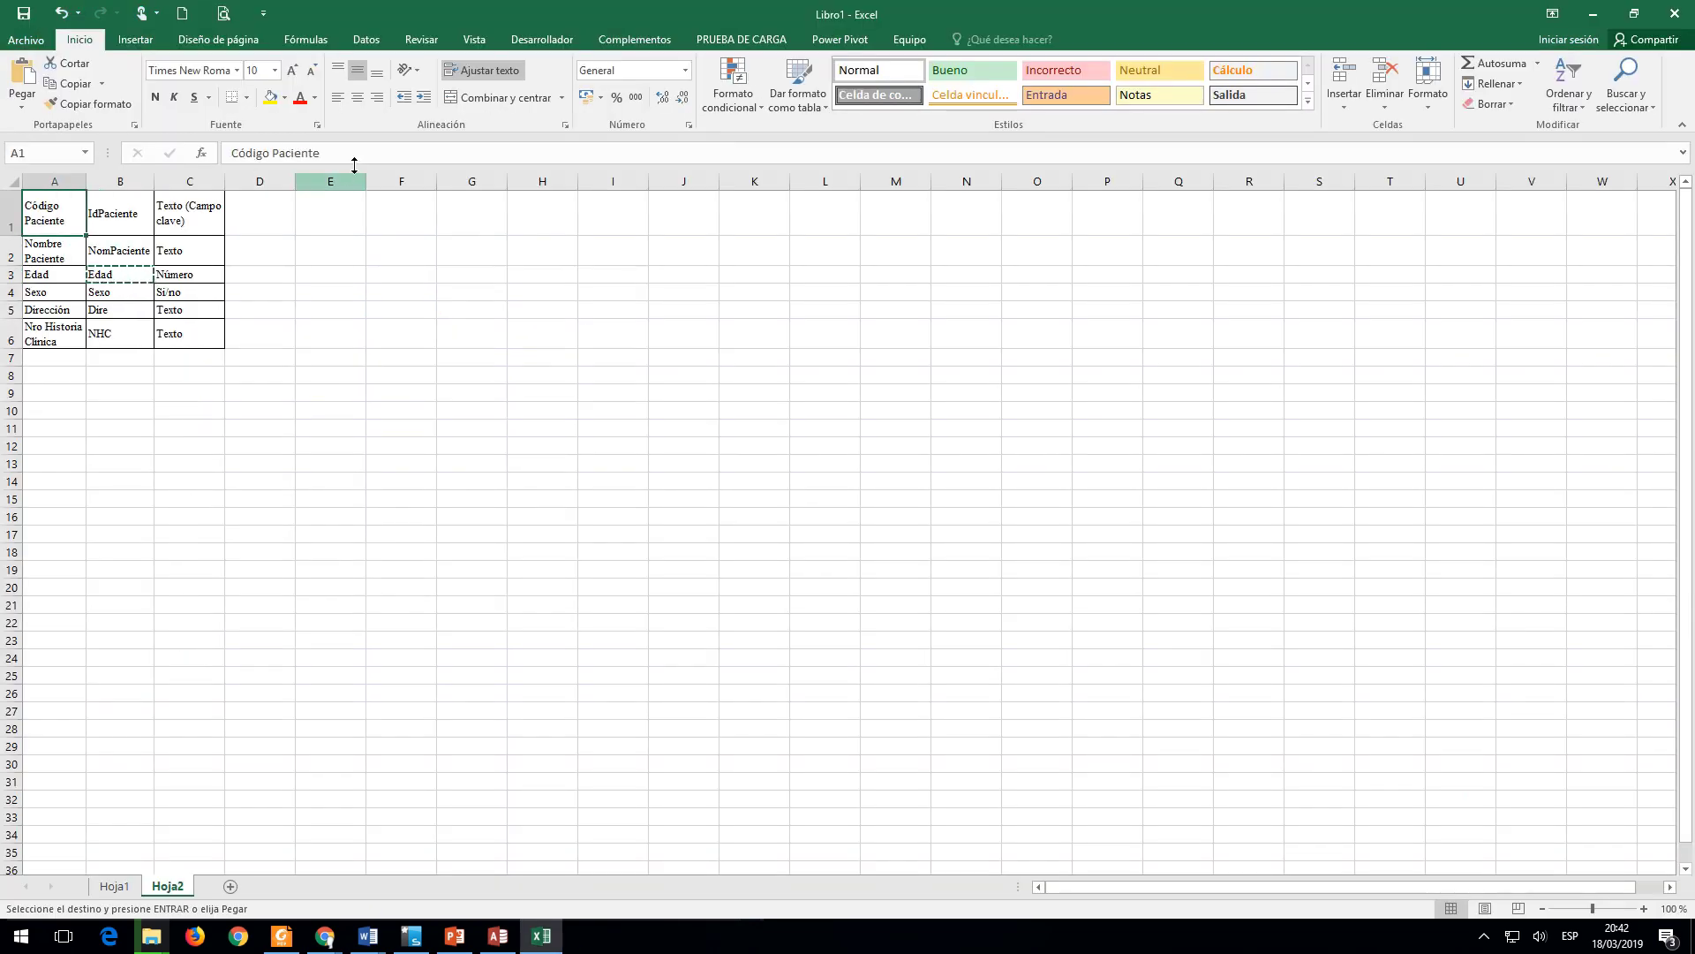
{"action": "left_click_drag", "start_coordinate": [354, 159], "coordinate": [228, 154]}
{"action": "key", "text": "ctrl+c"}
{"action": "key", "text": "alt+Tab"}
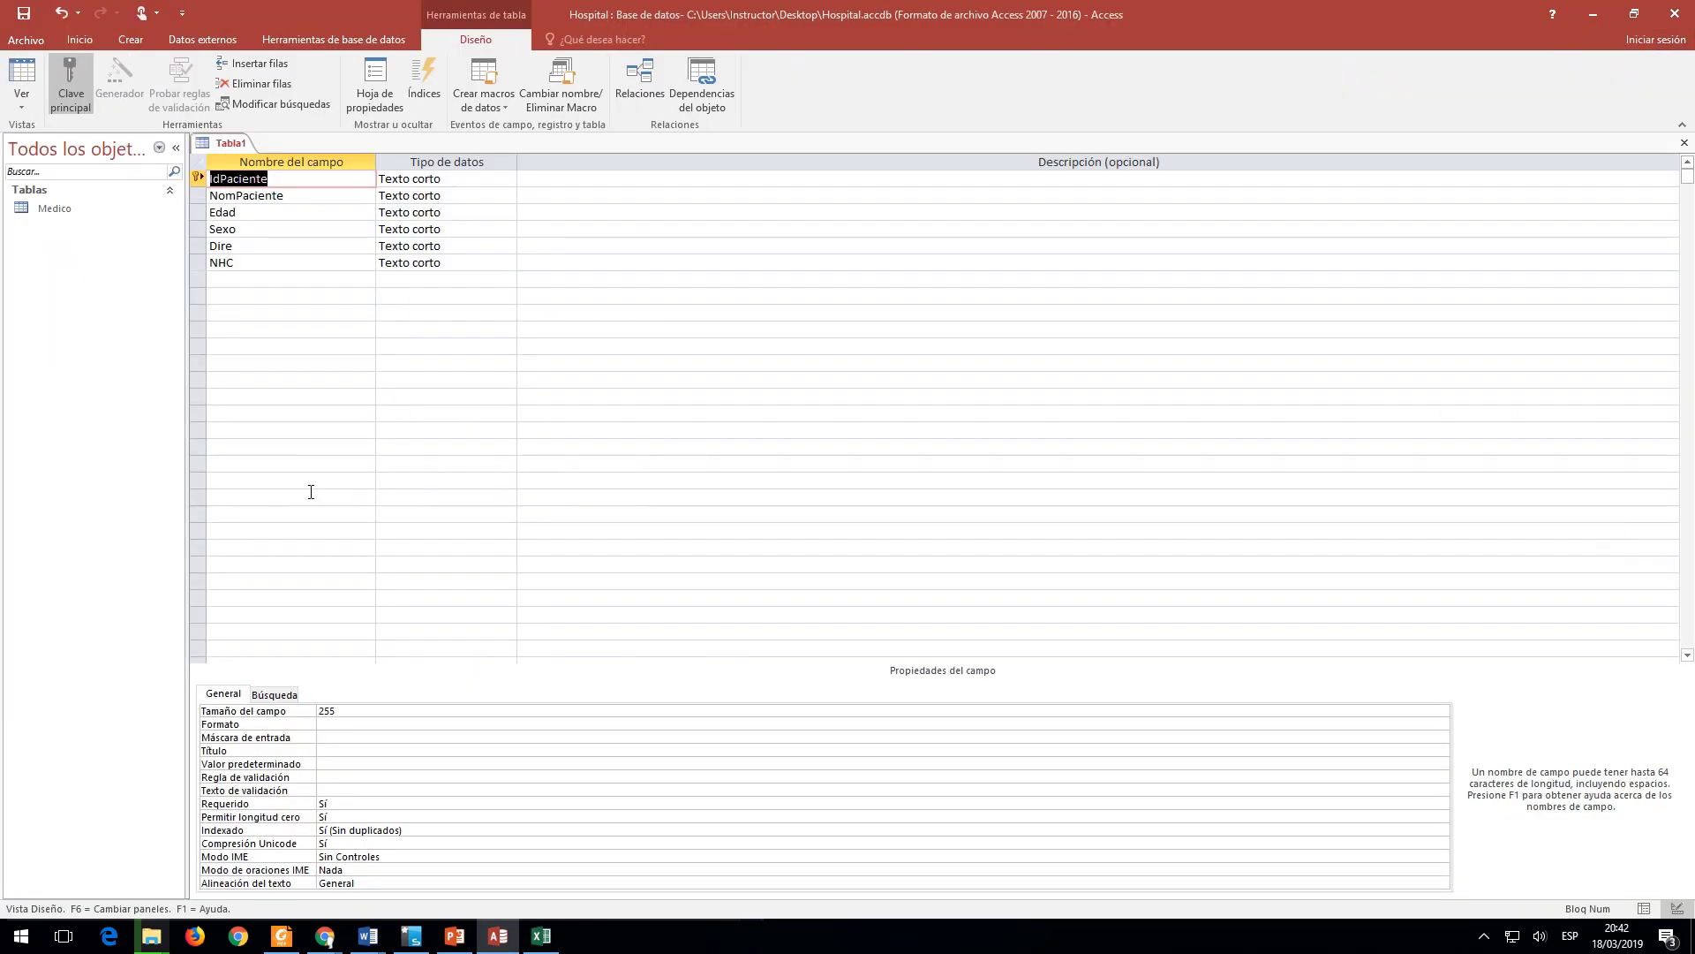
{"action": "left_click", "coordinate": [340, 750]}
{"action": "key", "text": "ctrl+v"}
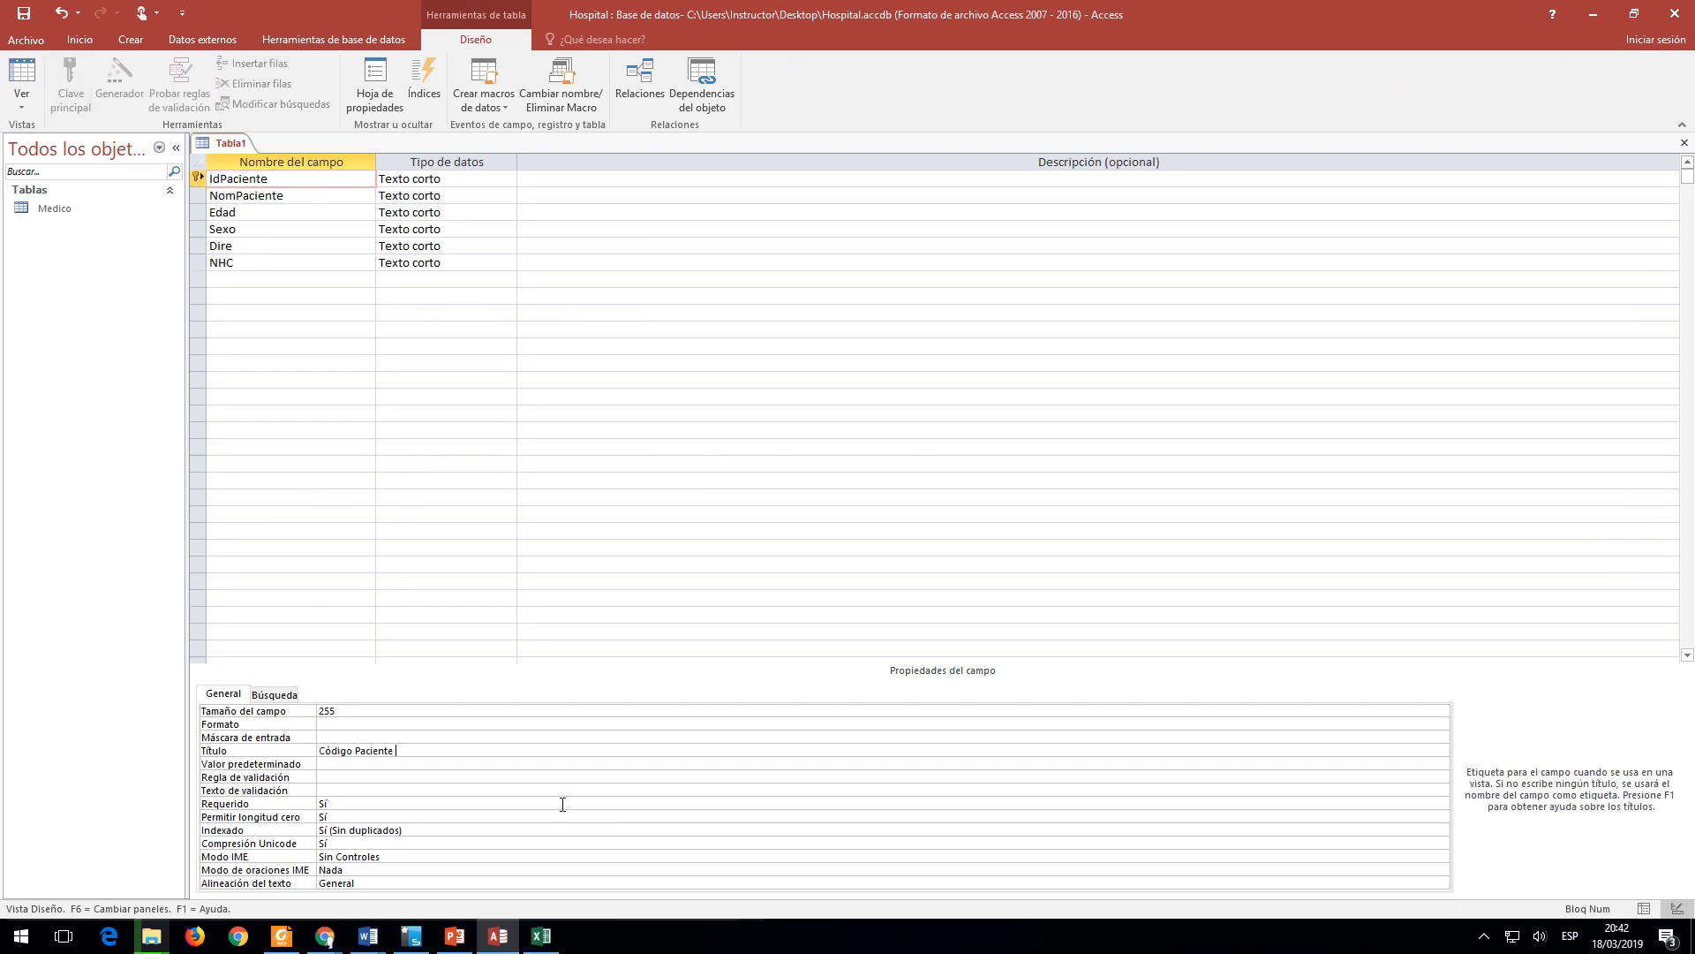
Step: Set the Título property of the NomPaciente field to Nombre Paciente, leaving its input mask empty
{"action": "left_click", "coordinate": [300, 196]}
{"action": "left_click", "coordinate": [336, 738]}
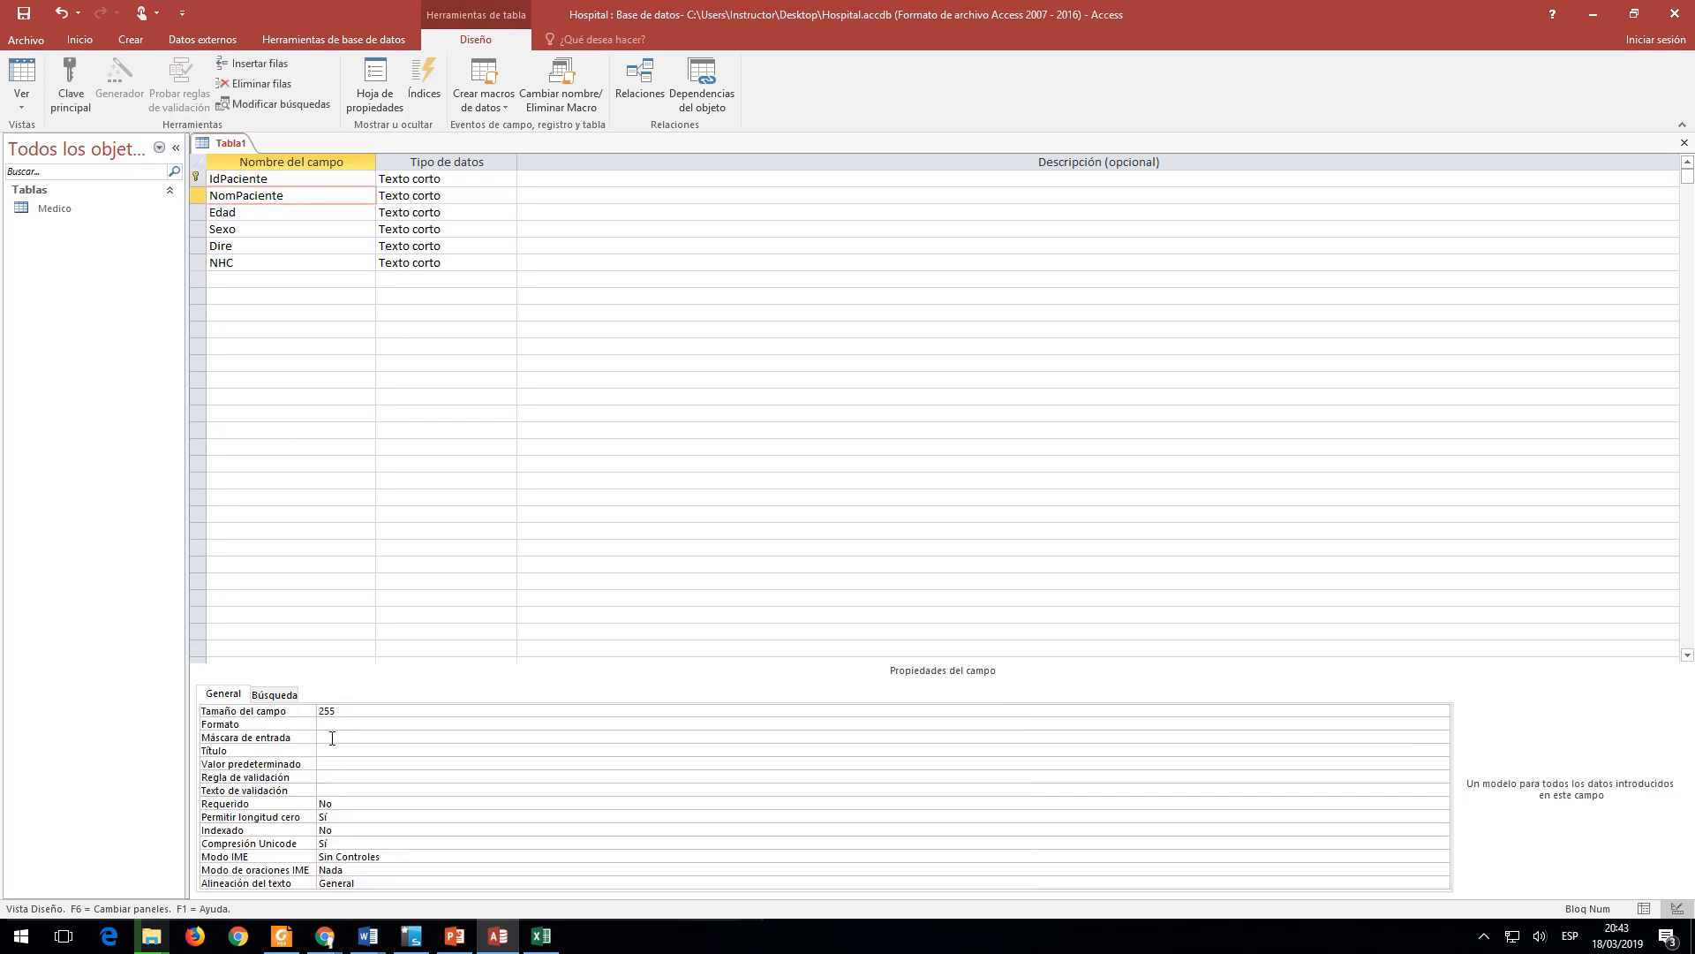
{"action": "key", "text": "ctrl+v"}
{"action": "double_click", "coordinate": [343, 736]}
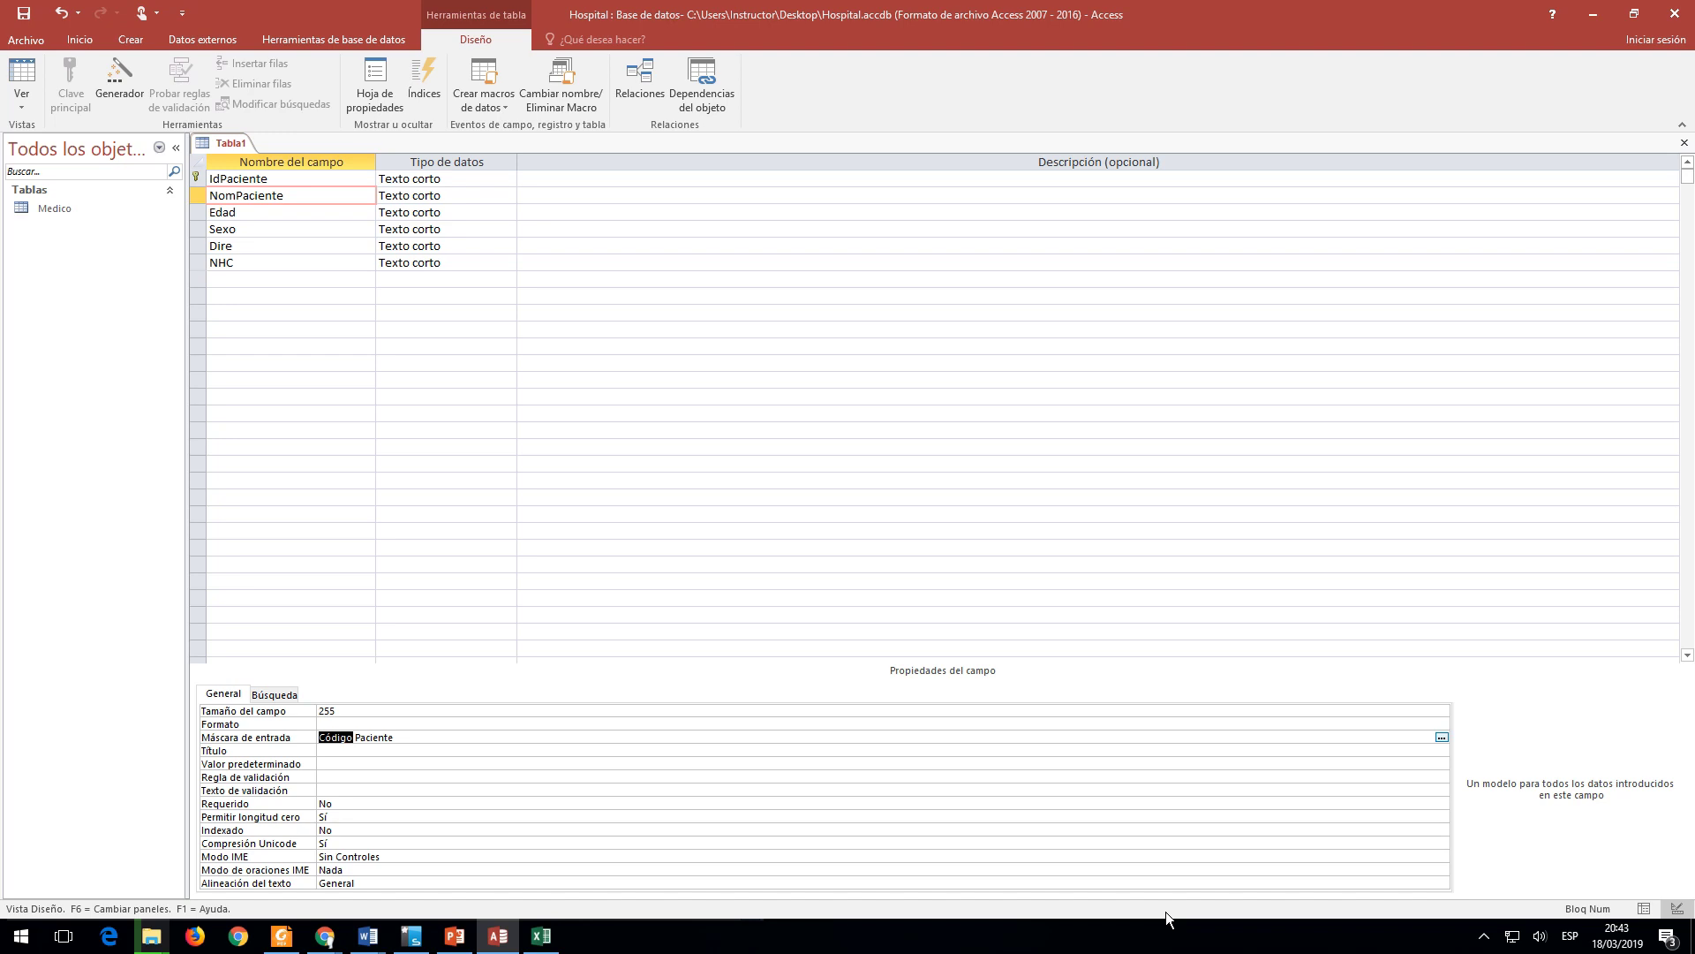
{"action": "type", "text": "Nombre"}
{"action": "key", "text": "ctrl+a"}
{"action": "key", "text": "Delete"}
{"action": "key", "text": "Return"}
{"action": "key", "text": "ctrl+v"}
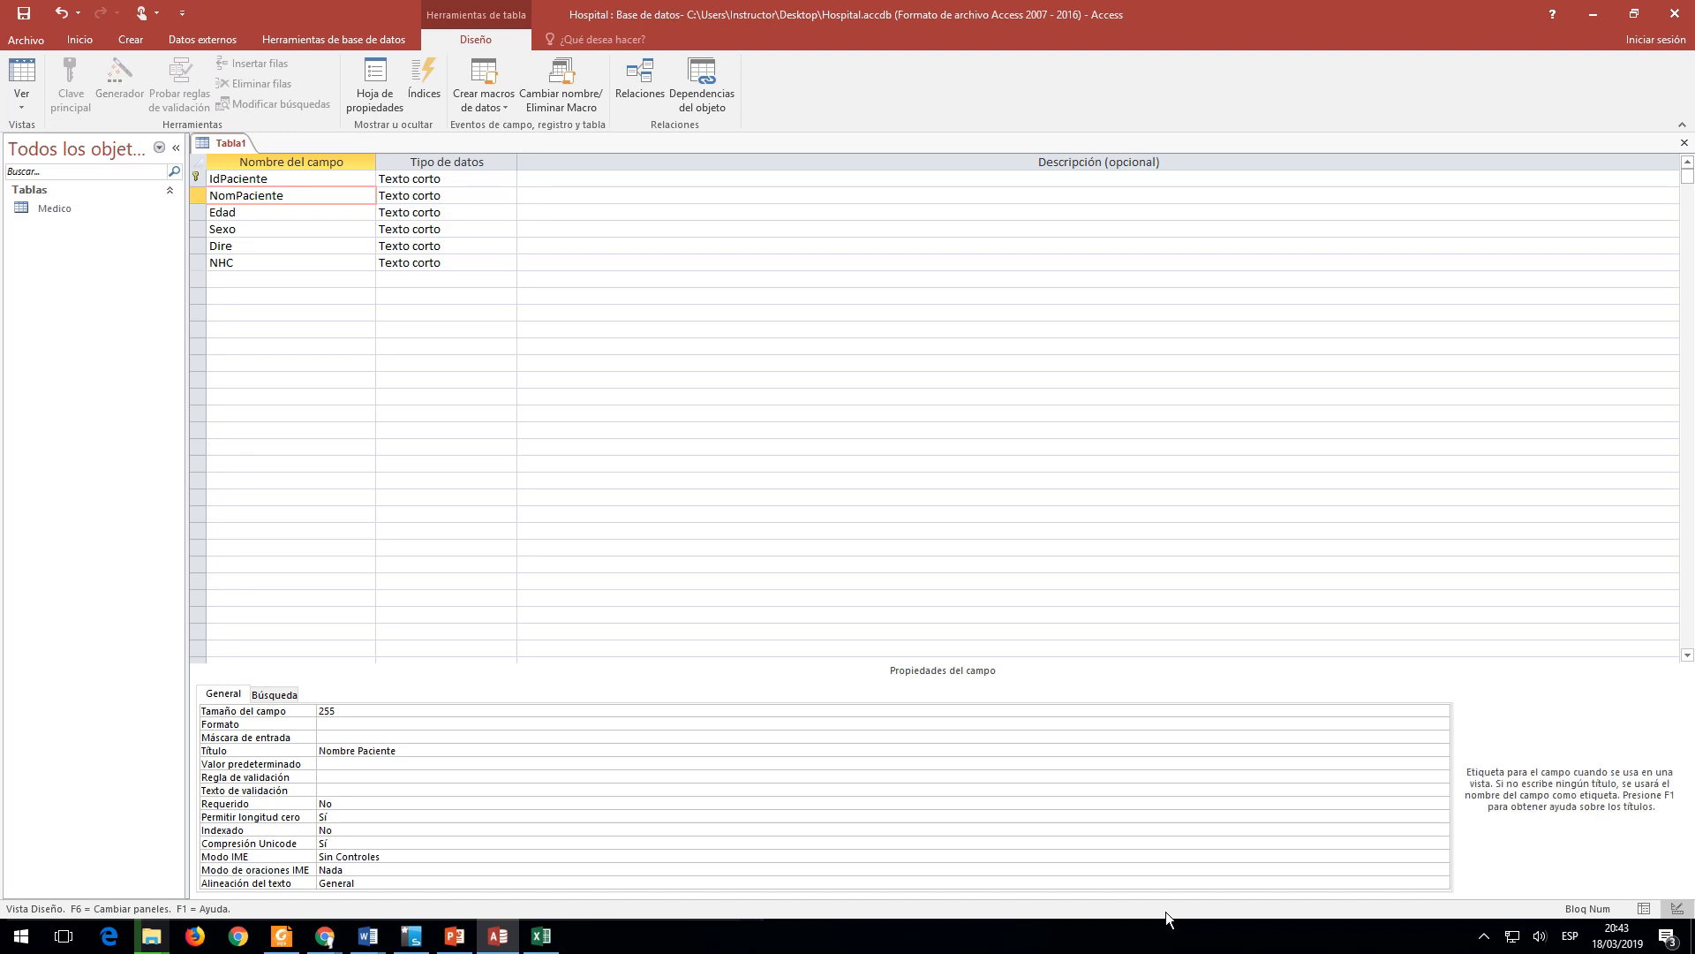
Step: Check the properties of the IdPaciente and NomPaciente fields and select the Edad field
{"action": "left_click", "coordinate": [264, 180]}
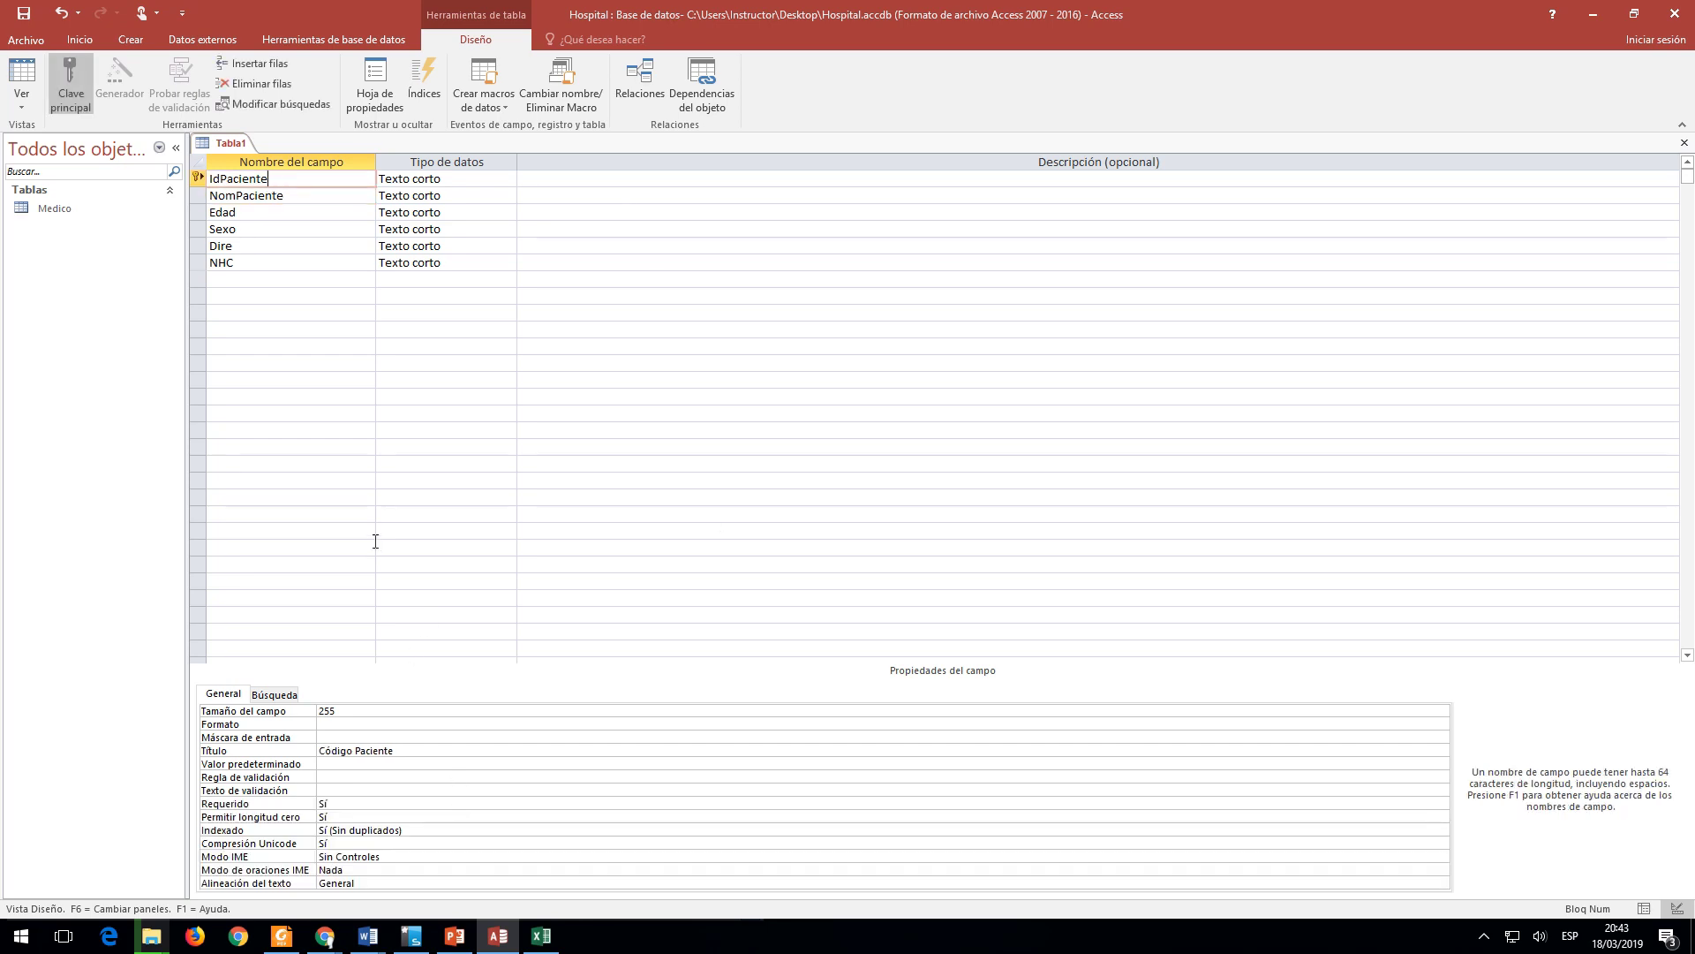
{"action": "left_click", "coordinate": [256, 195]}
{"action": "left_click", "coordinate": [265, 217]}
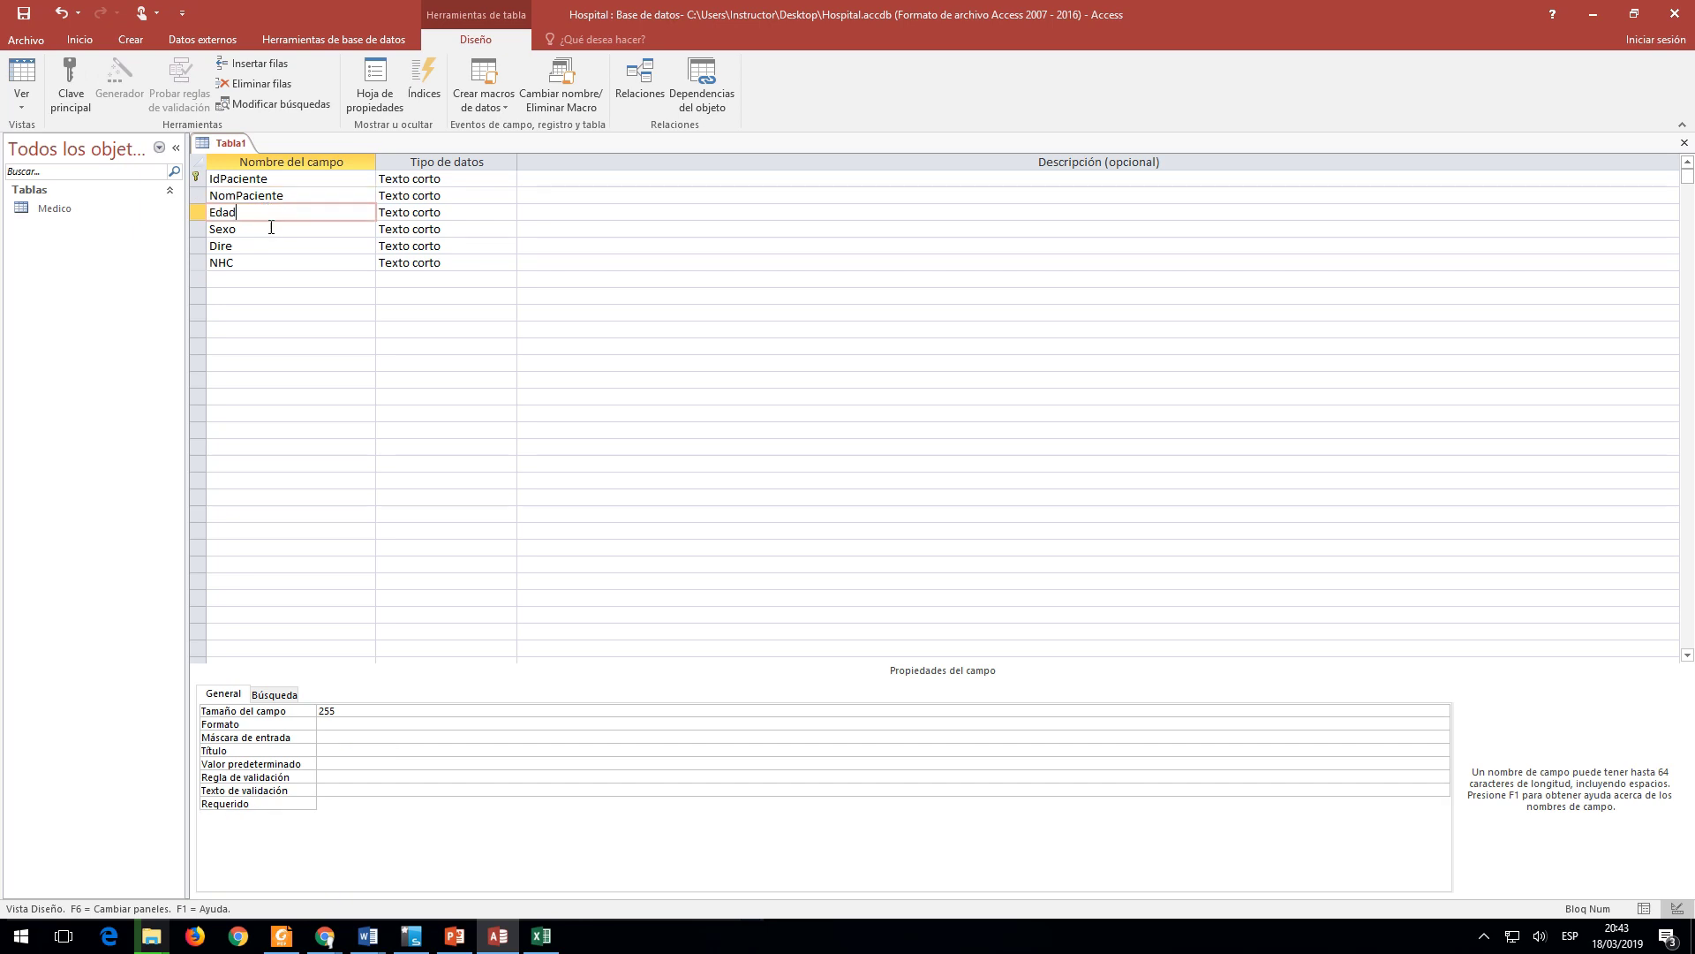
Step: Set the Título property of the Edad field to Edad and that of the Sexo field to Sexo
{"action": "left_click", "coordinate": [337, 749]}
{"action": "type", "text": "edad"}
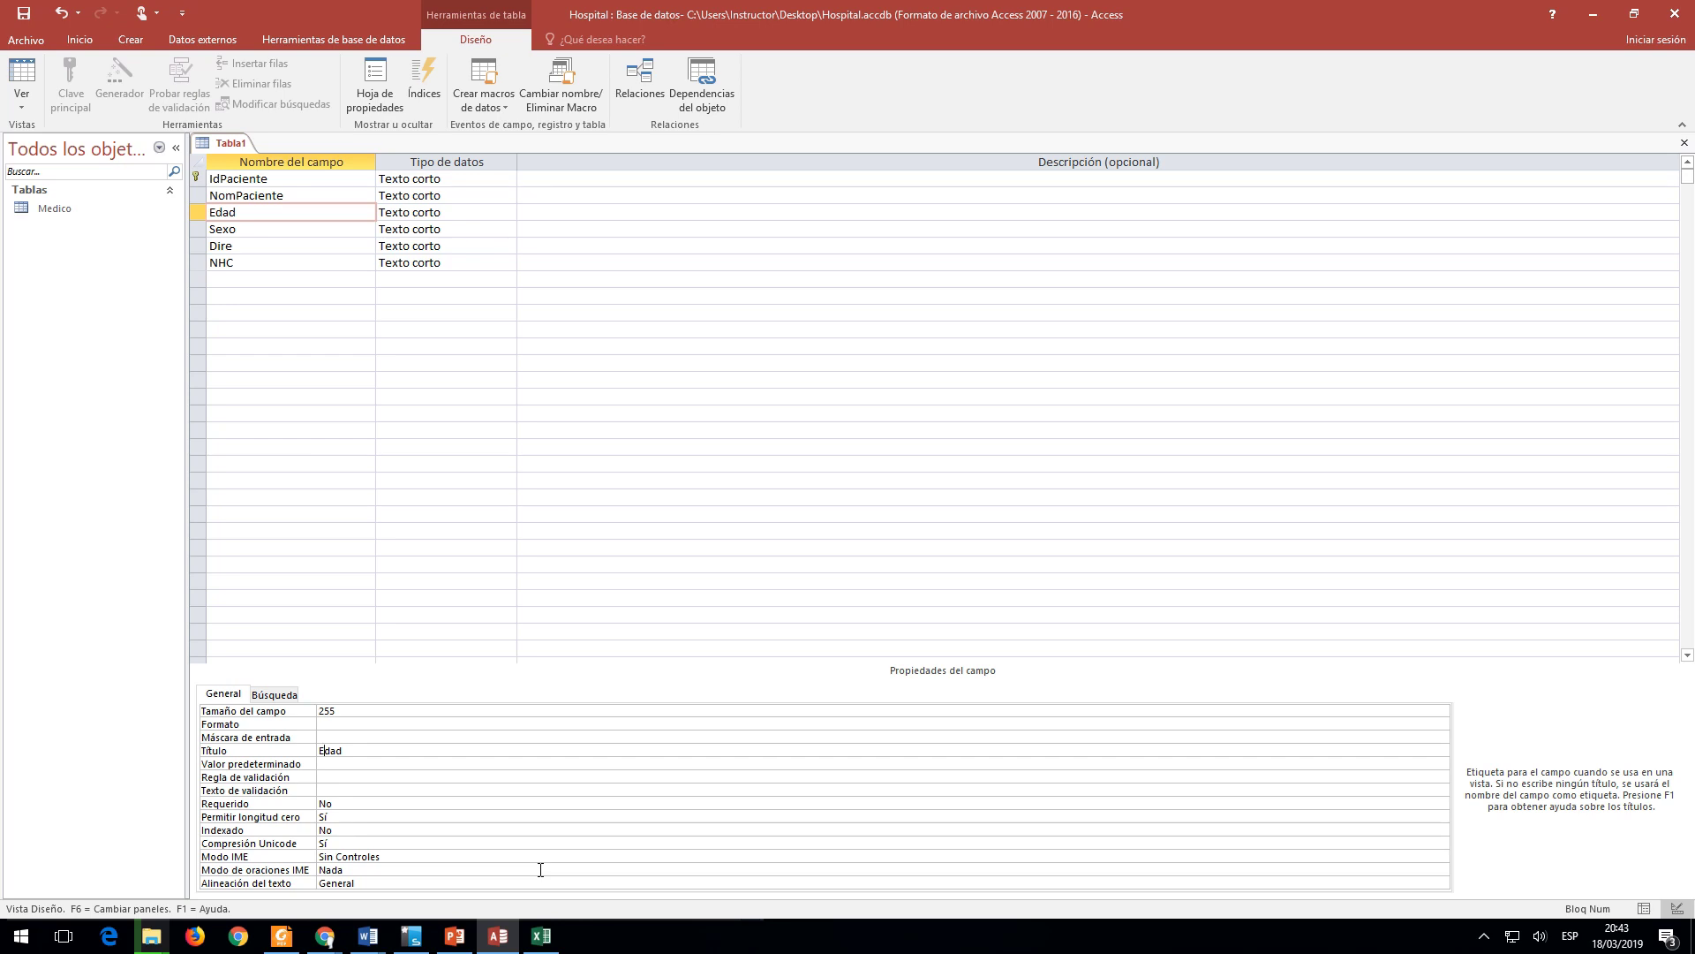
{"action": "left_click", "coordinate": [220, 230]}
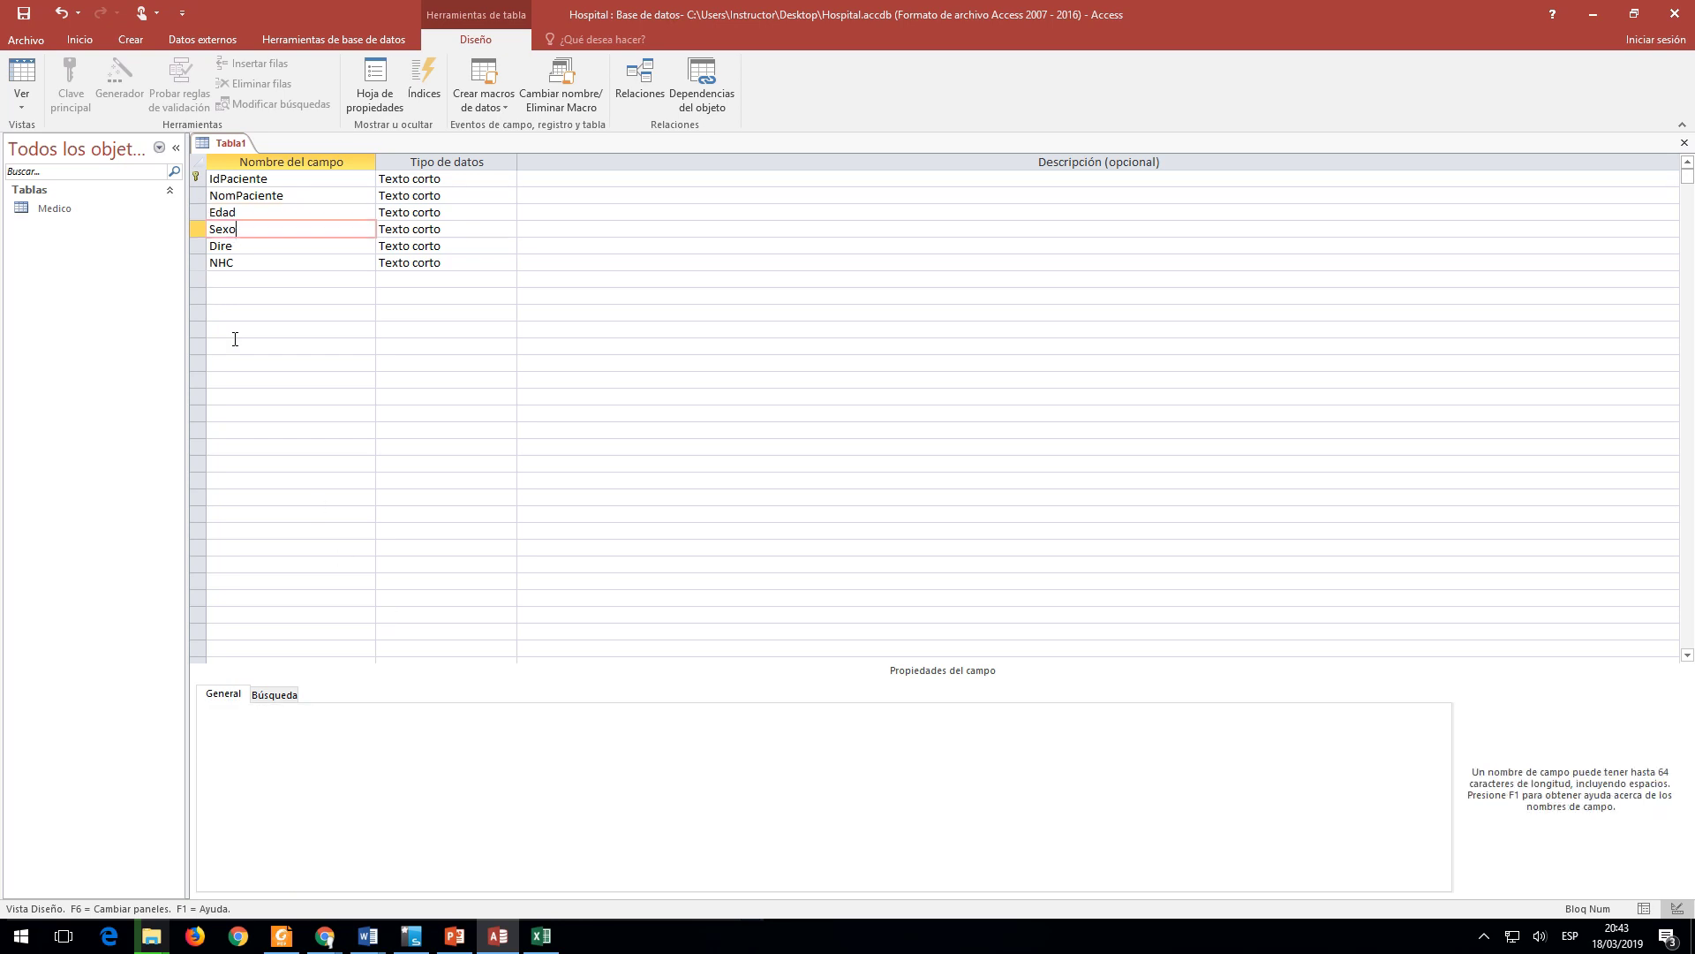
{"action": "left_click", "coordinate": [327, 751]}
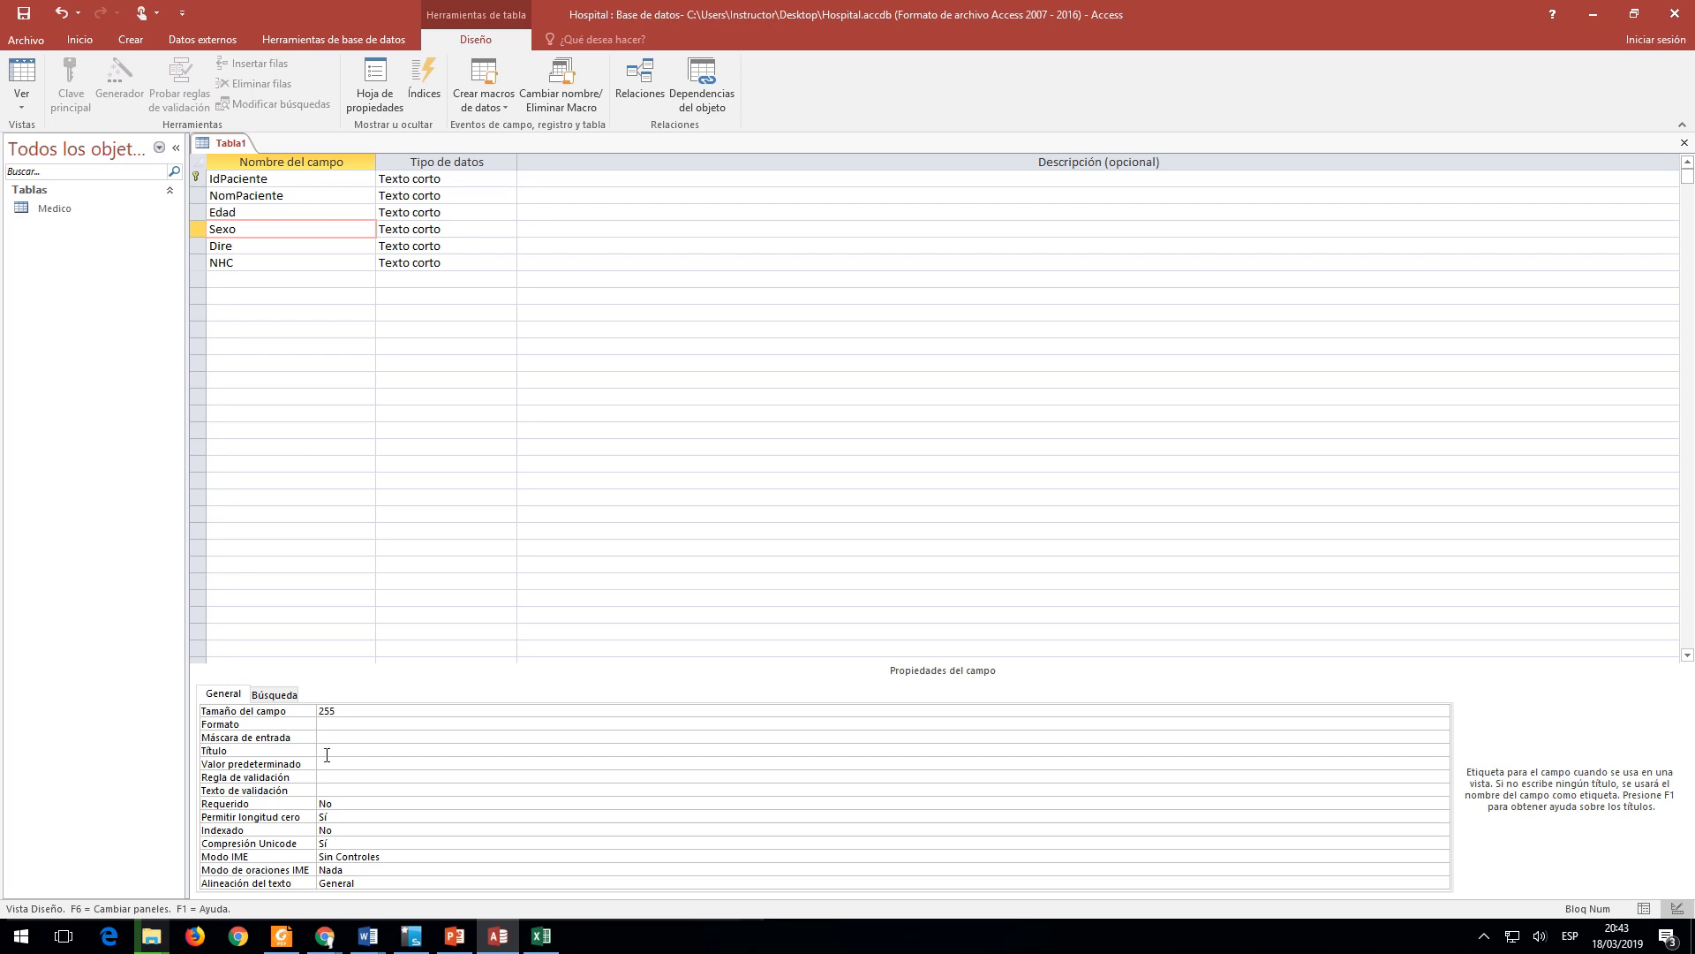
{"action": "type", "text": "Sexo"}
{"action": "key", "text": "Return"}
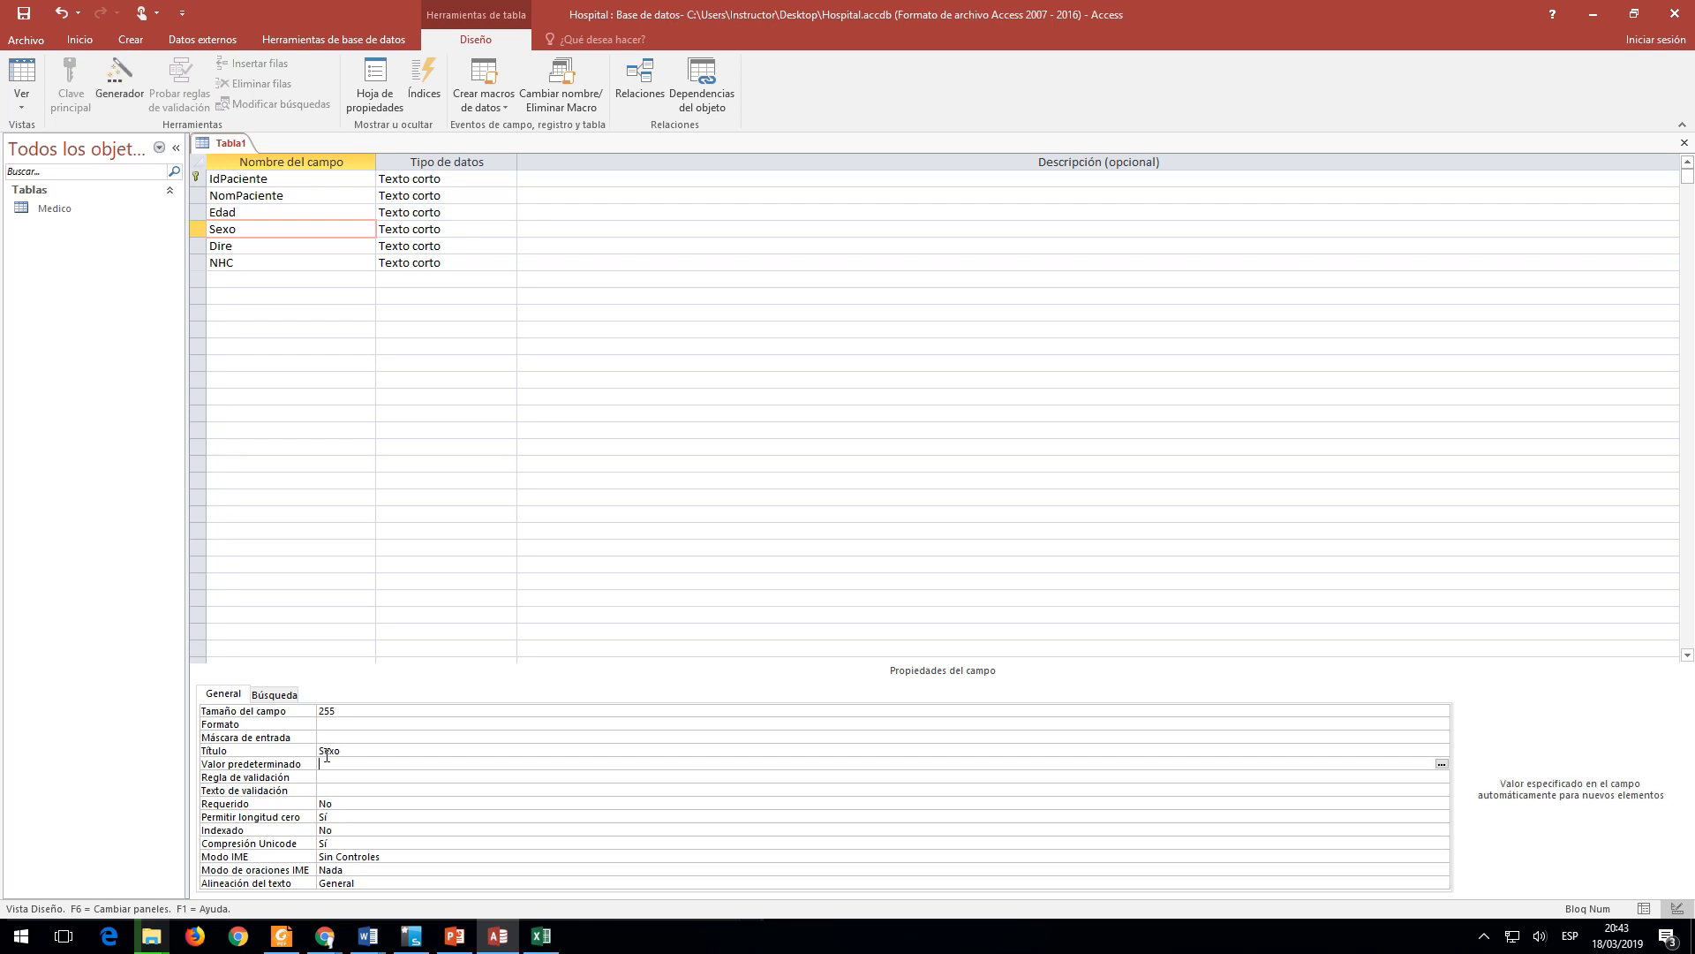
Step: Copy the title Dirección from cell A5 in Excel and paste it as the Título property of the Dire field in Access
{"action": "key", "text": "alt+Tab"}
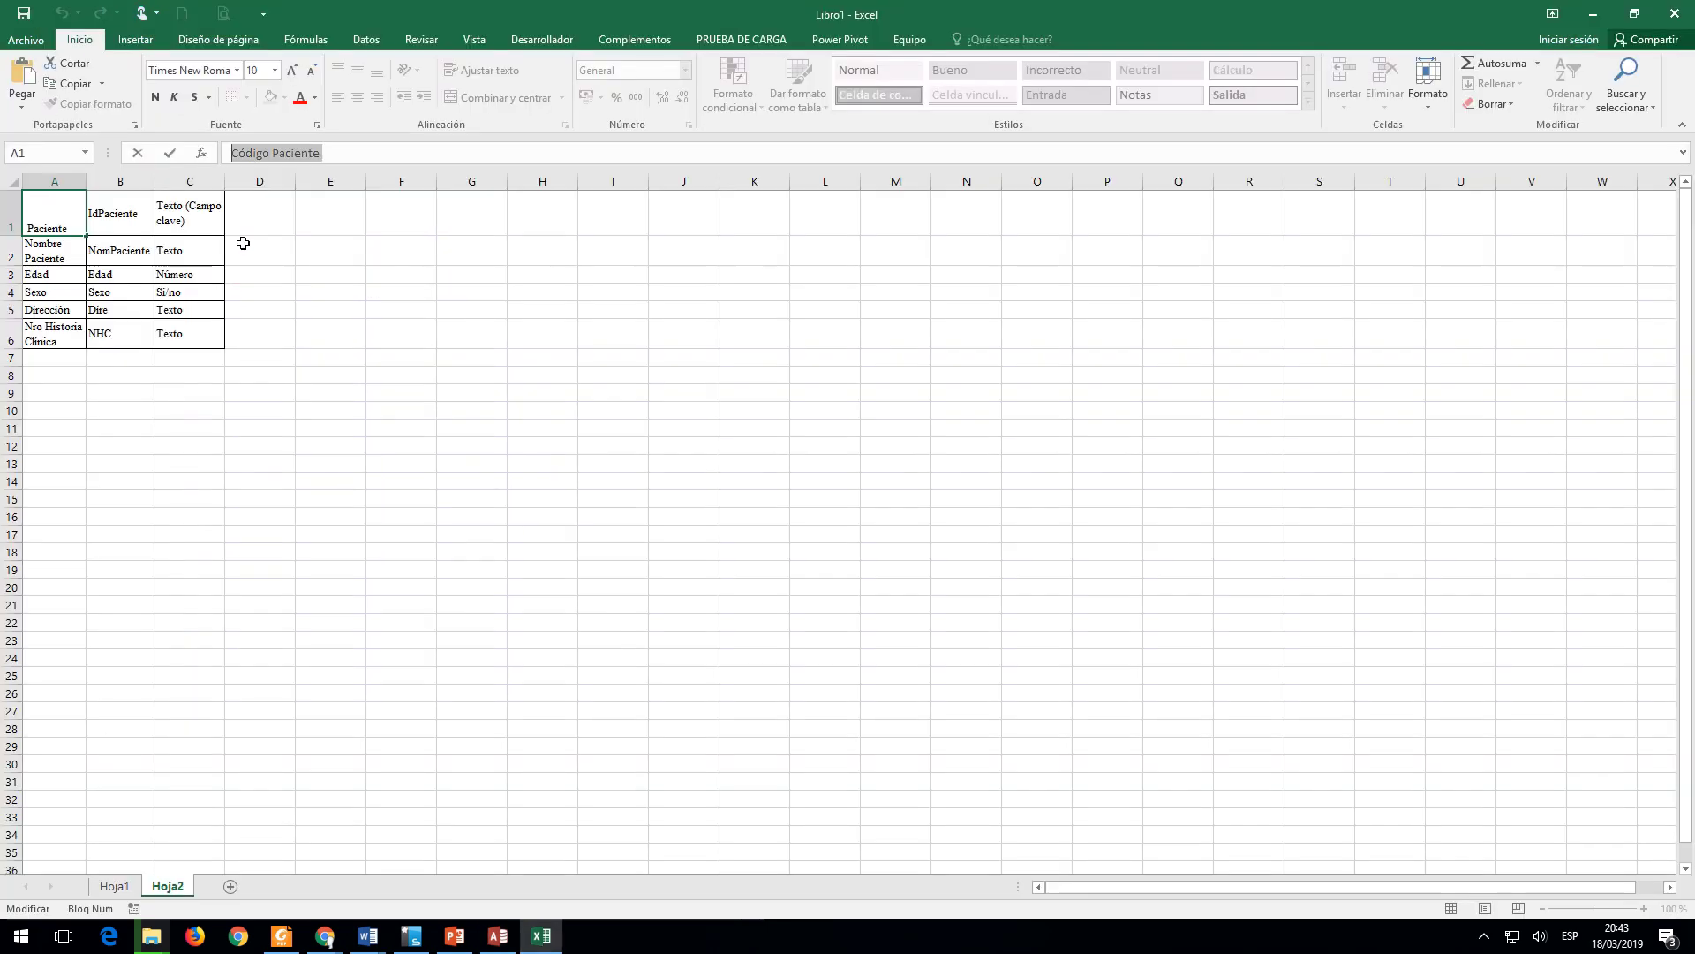
{"action": "left_click", "coordinate": [77, 311]}
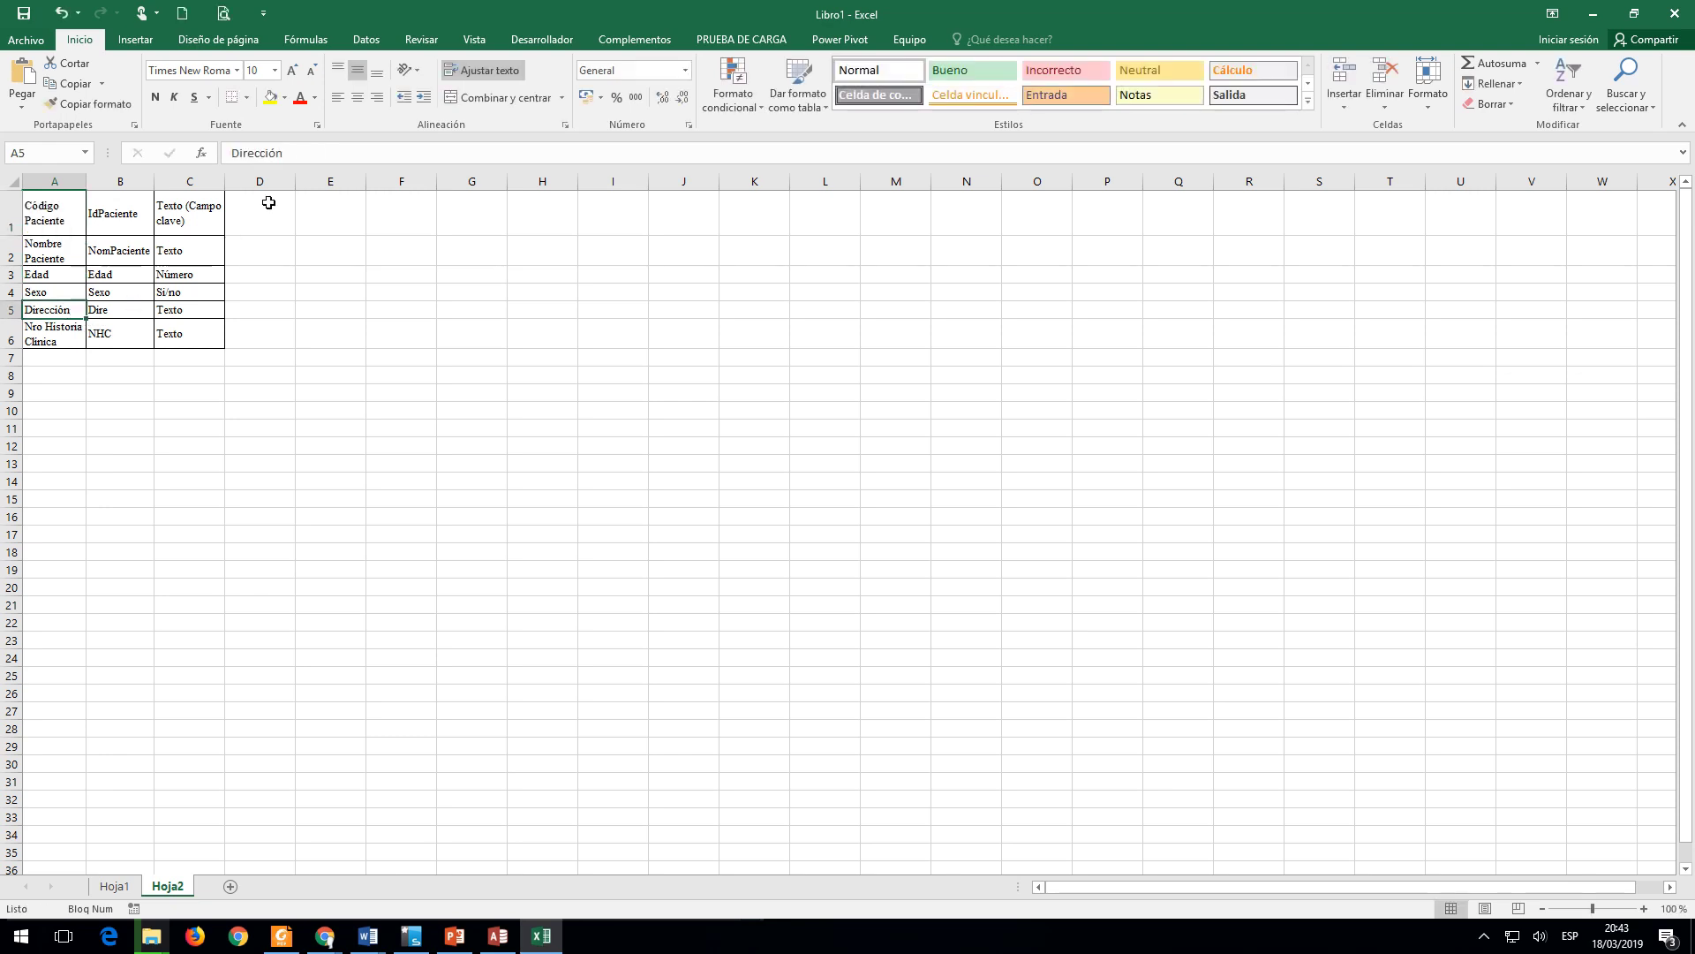
{"action": "key", "text": "F2"}
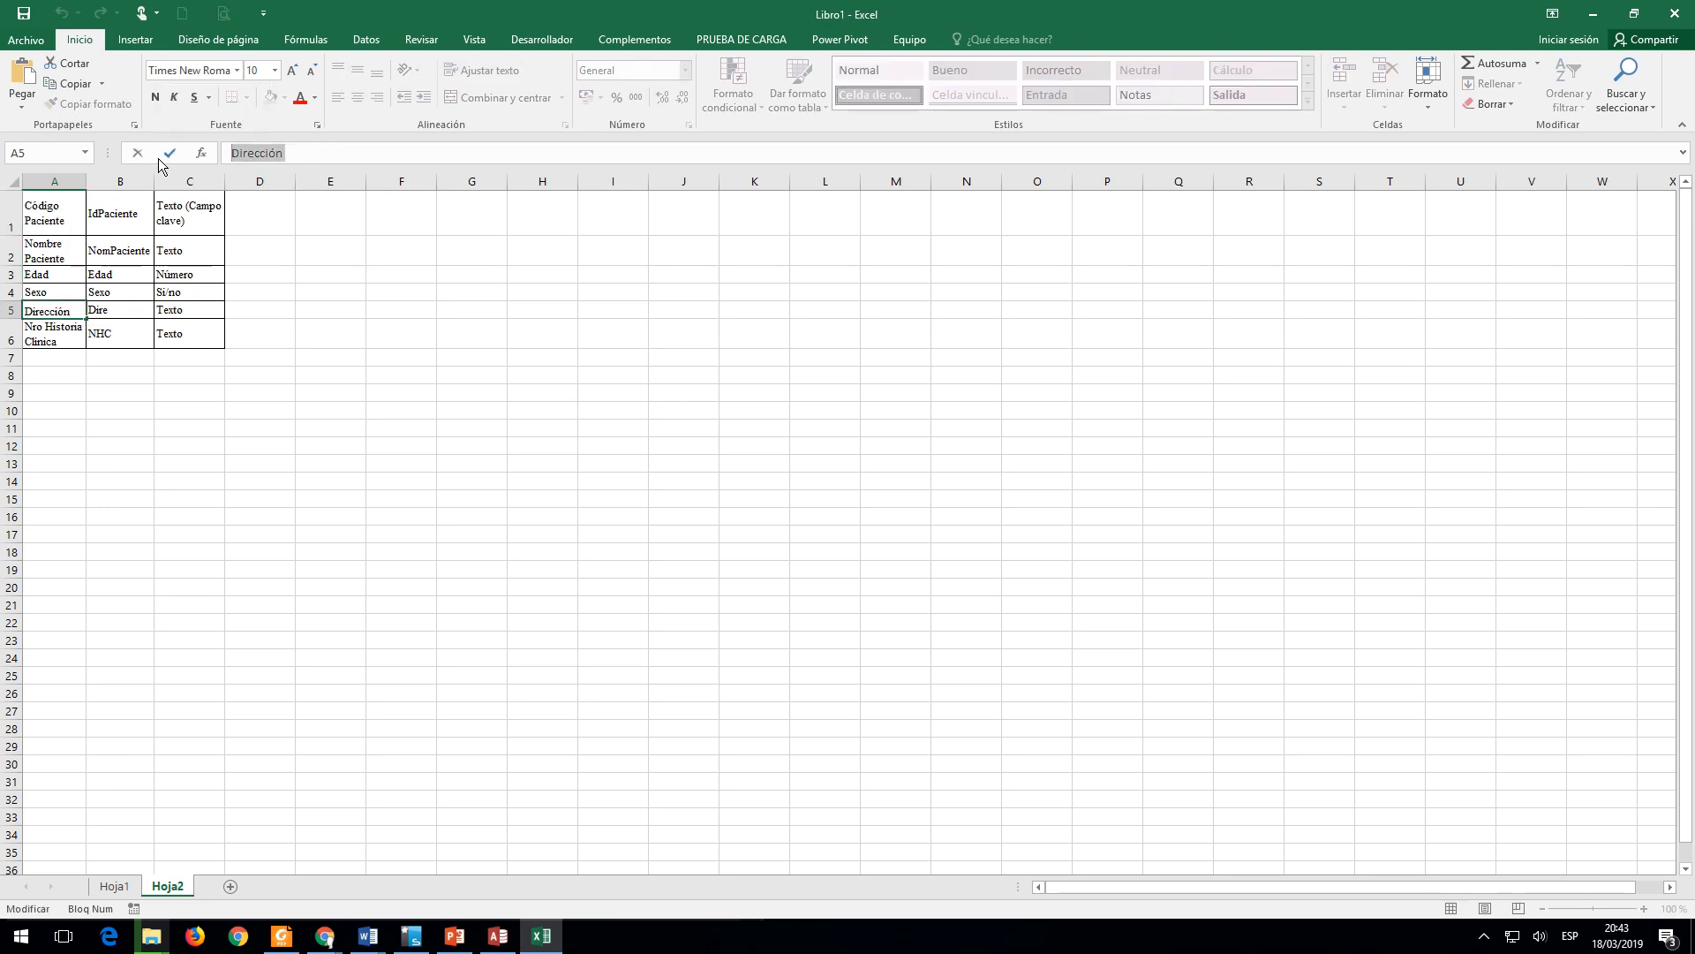
{"action": "key", "text": "Return"}
{"action": "key", "text": "alt+Tab"}
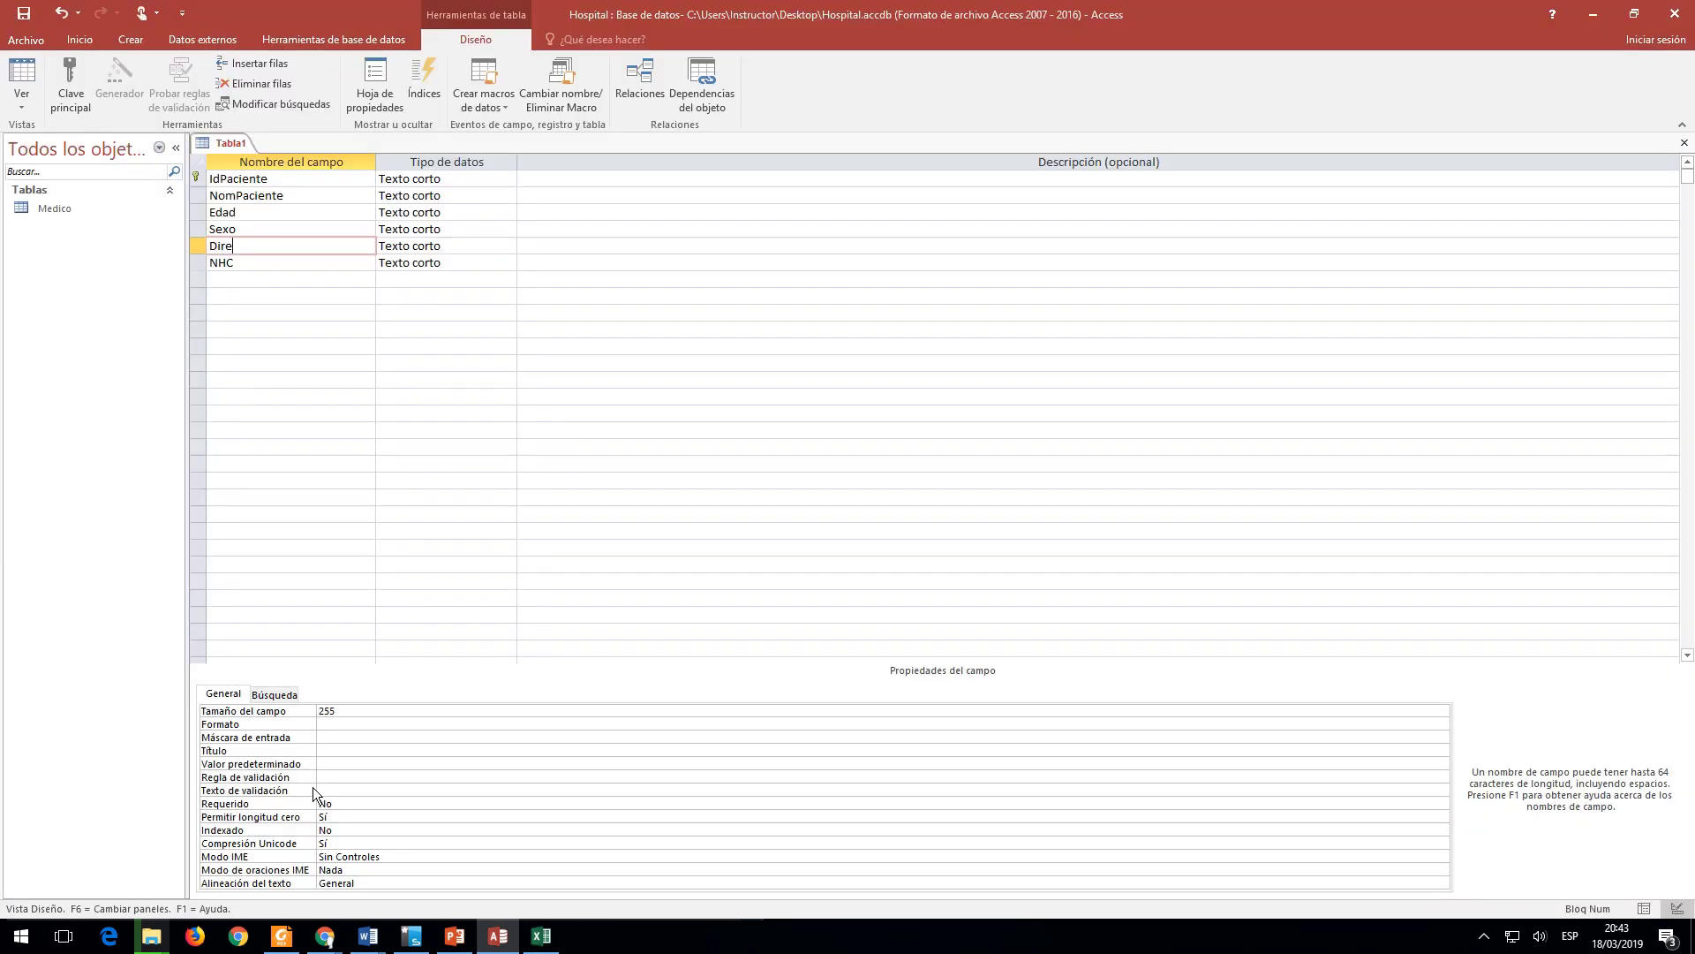
{"action": "left_click", "coordinate": [345, 751]}
{"action": "key", "text": "ctrl+v"}
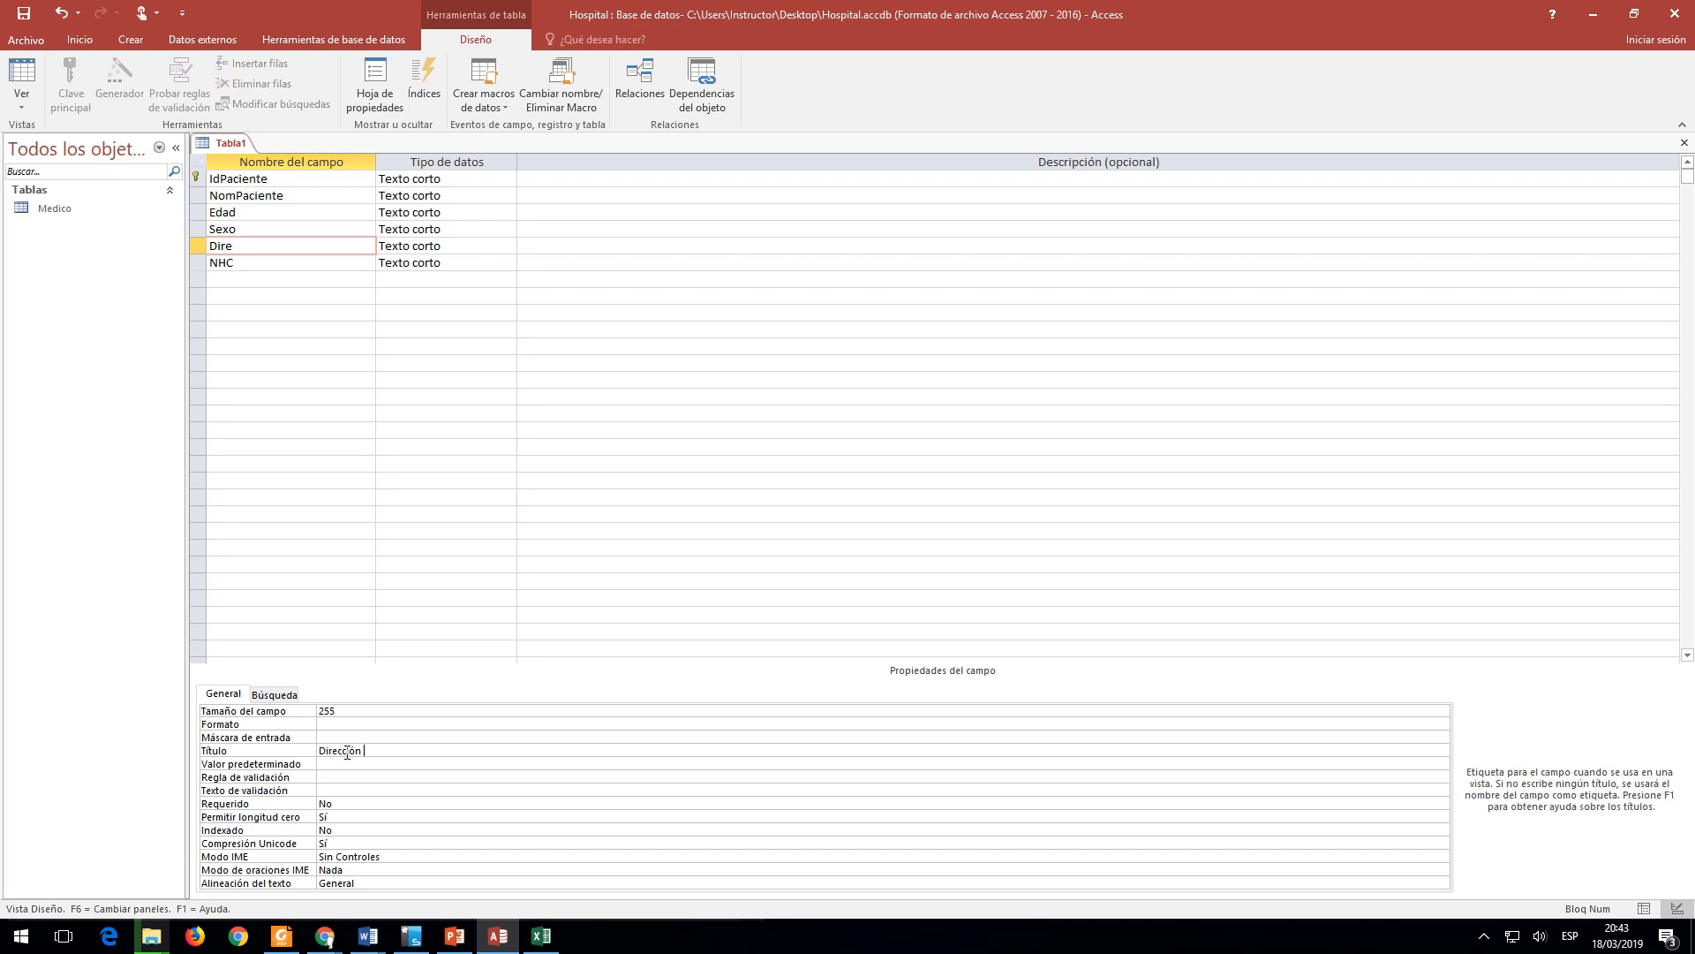
{"action": "left_click", "coordinate": [383, 764]}
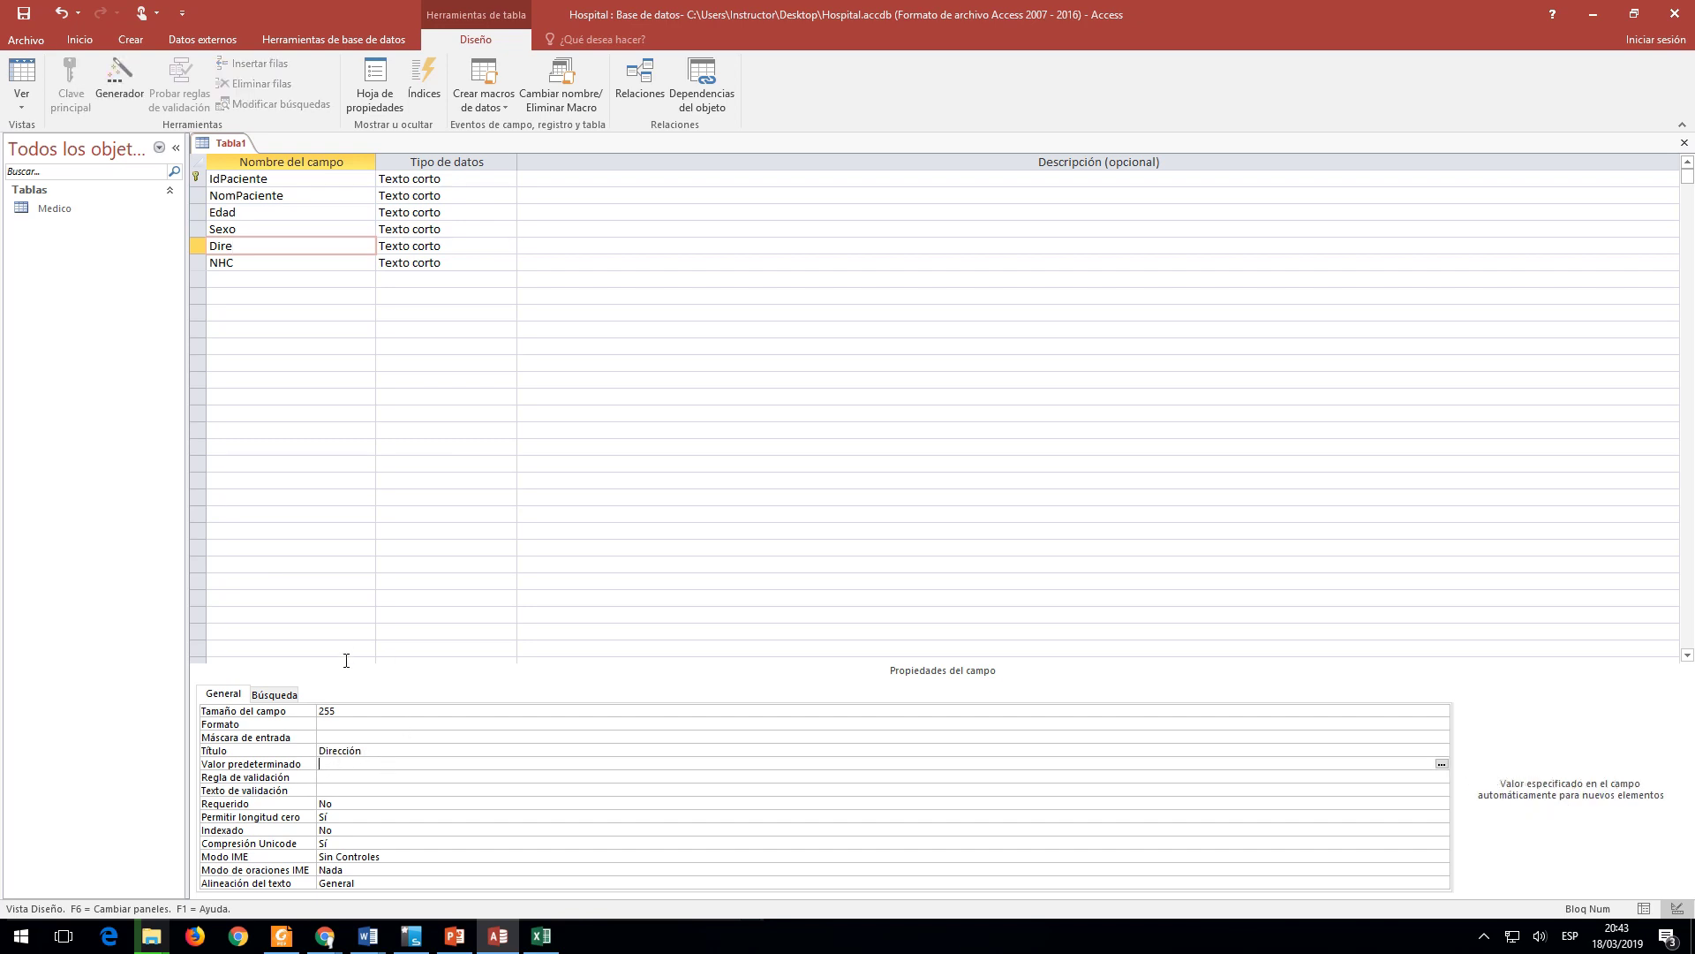
Step: Copy the title Nro Historia Clínica from cell A6 in Excel and paste it as the Título property of the NHC field in Access
{"action": "key", "text": "alt+Tab"}
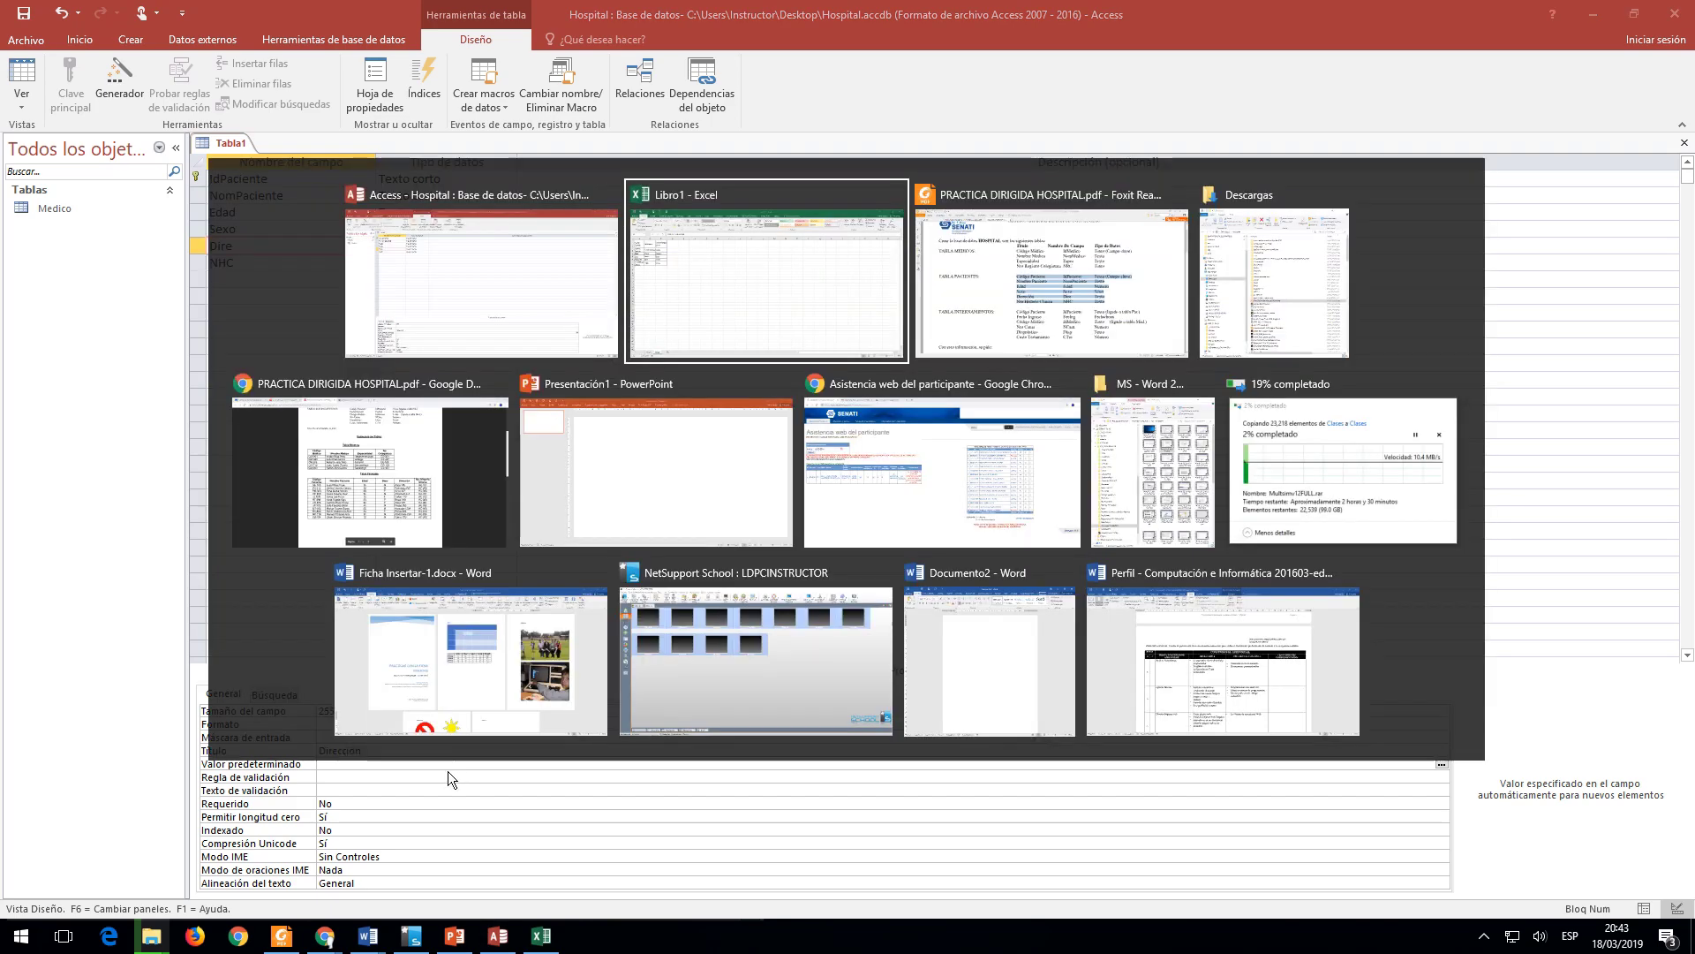
{"action": "triple_click", "coordinate": [328, 153]}
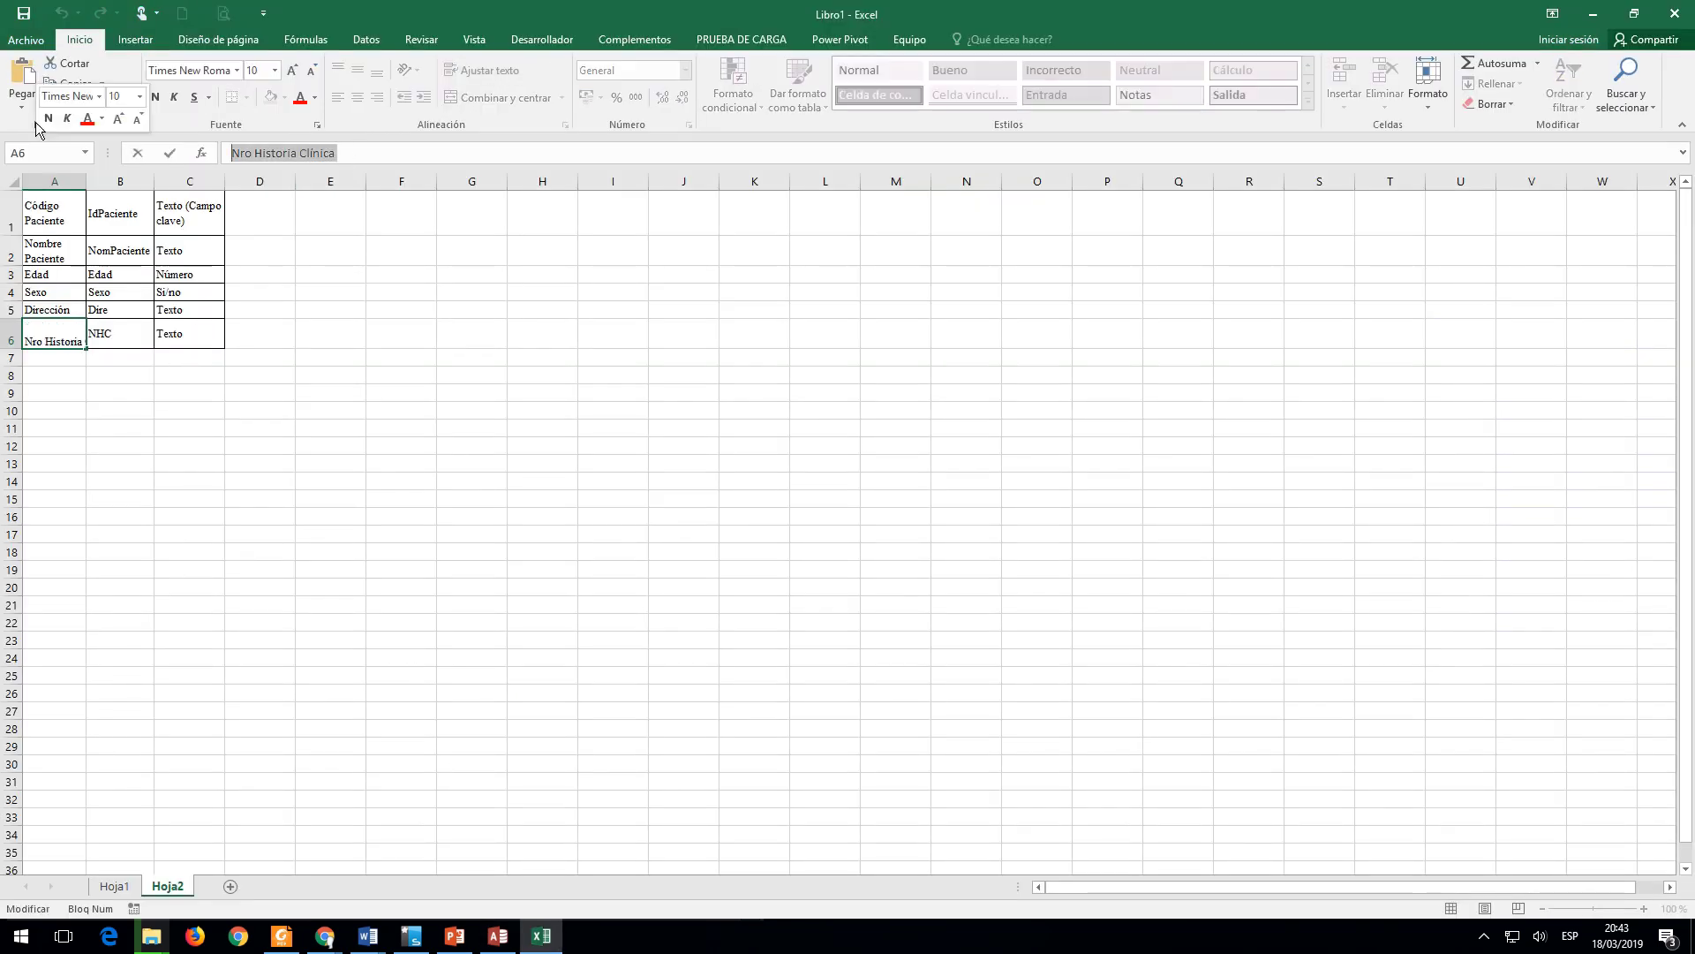
{"action": "key", "text": "alt+Tab"}
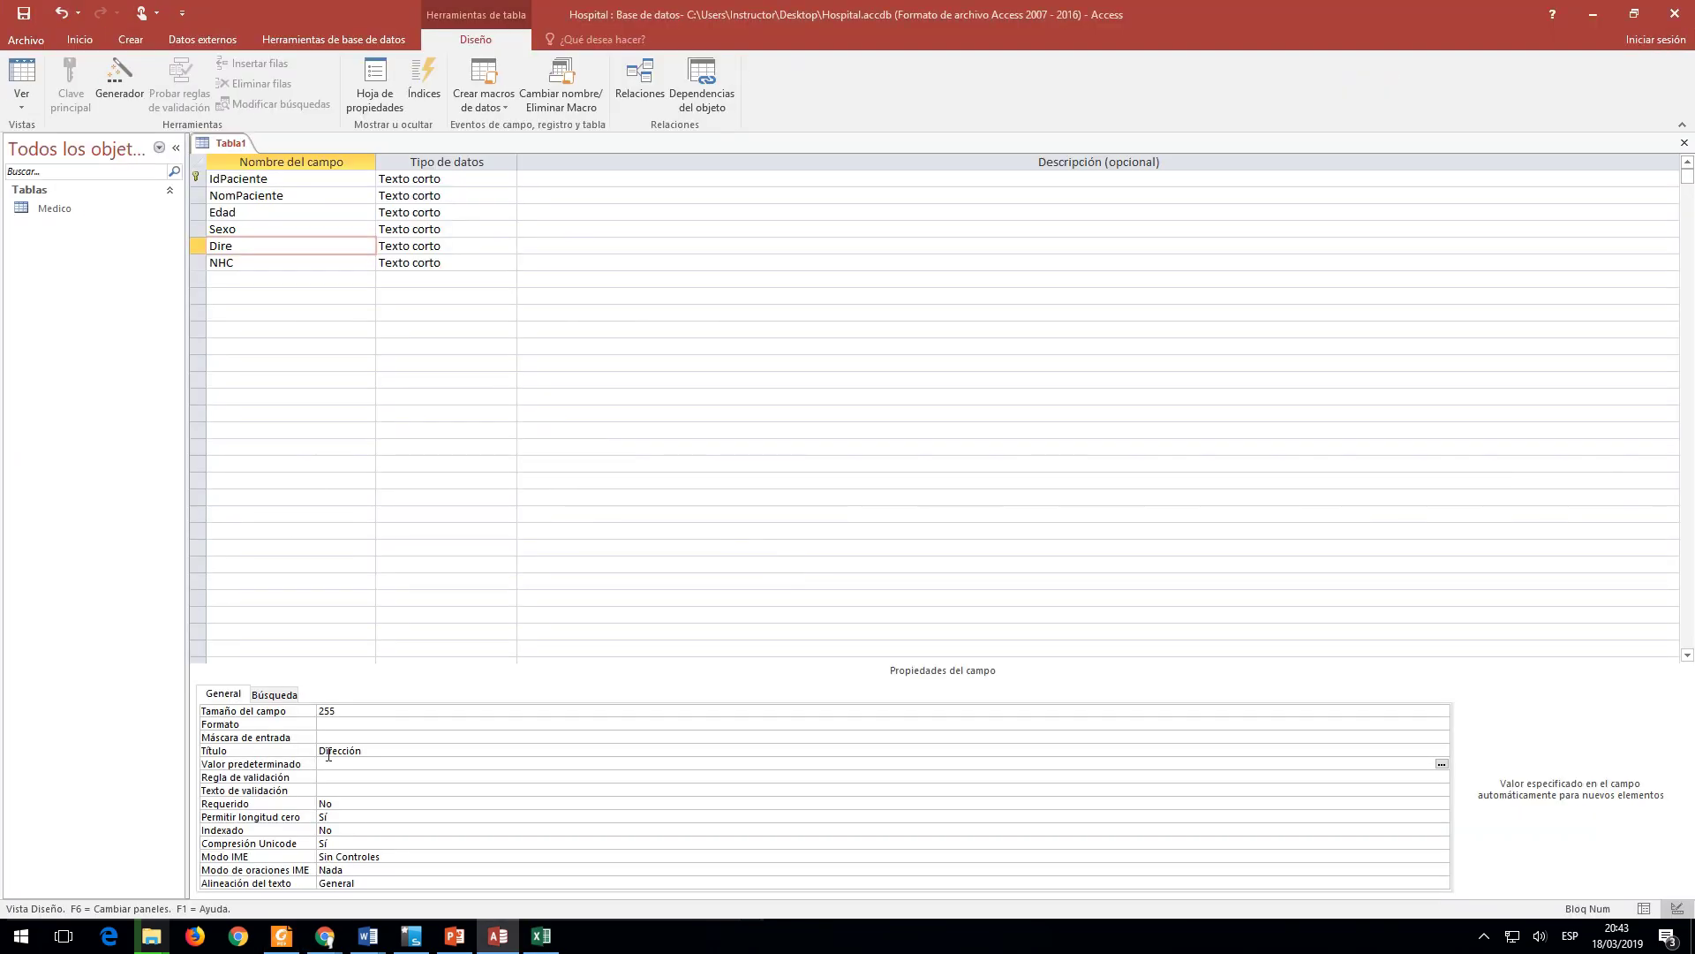
{"action": "left_click", "coordinate": [253, 263]}
{"action": "left_click", "coordinate": [331, 751]}
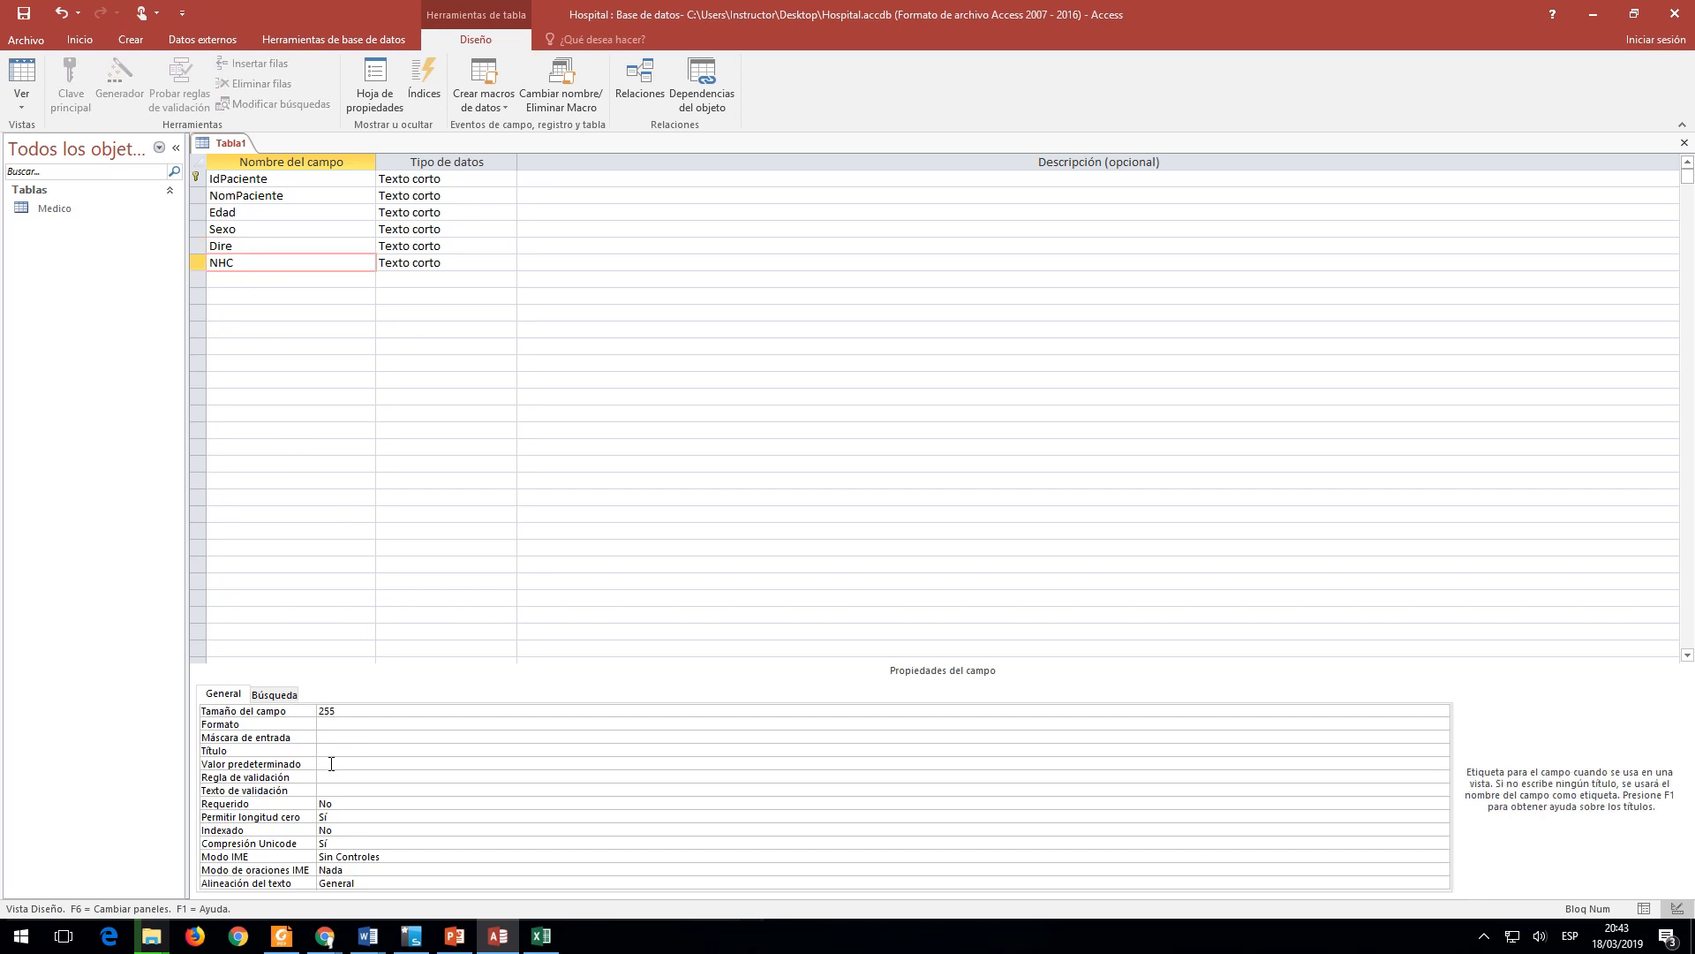
{"action": "key", "text": "ctrl+v"}
Step: Check the Título property of each field from IdPaciente down to NHC, returning to the data type of IdPaciente
{"action": "left_click", "coordinate": [268, 180]}
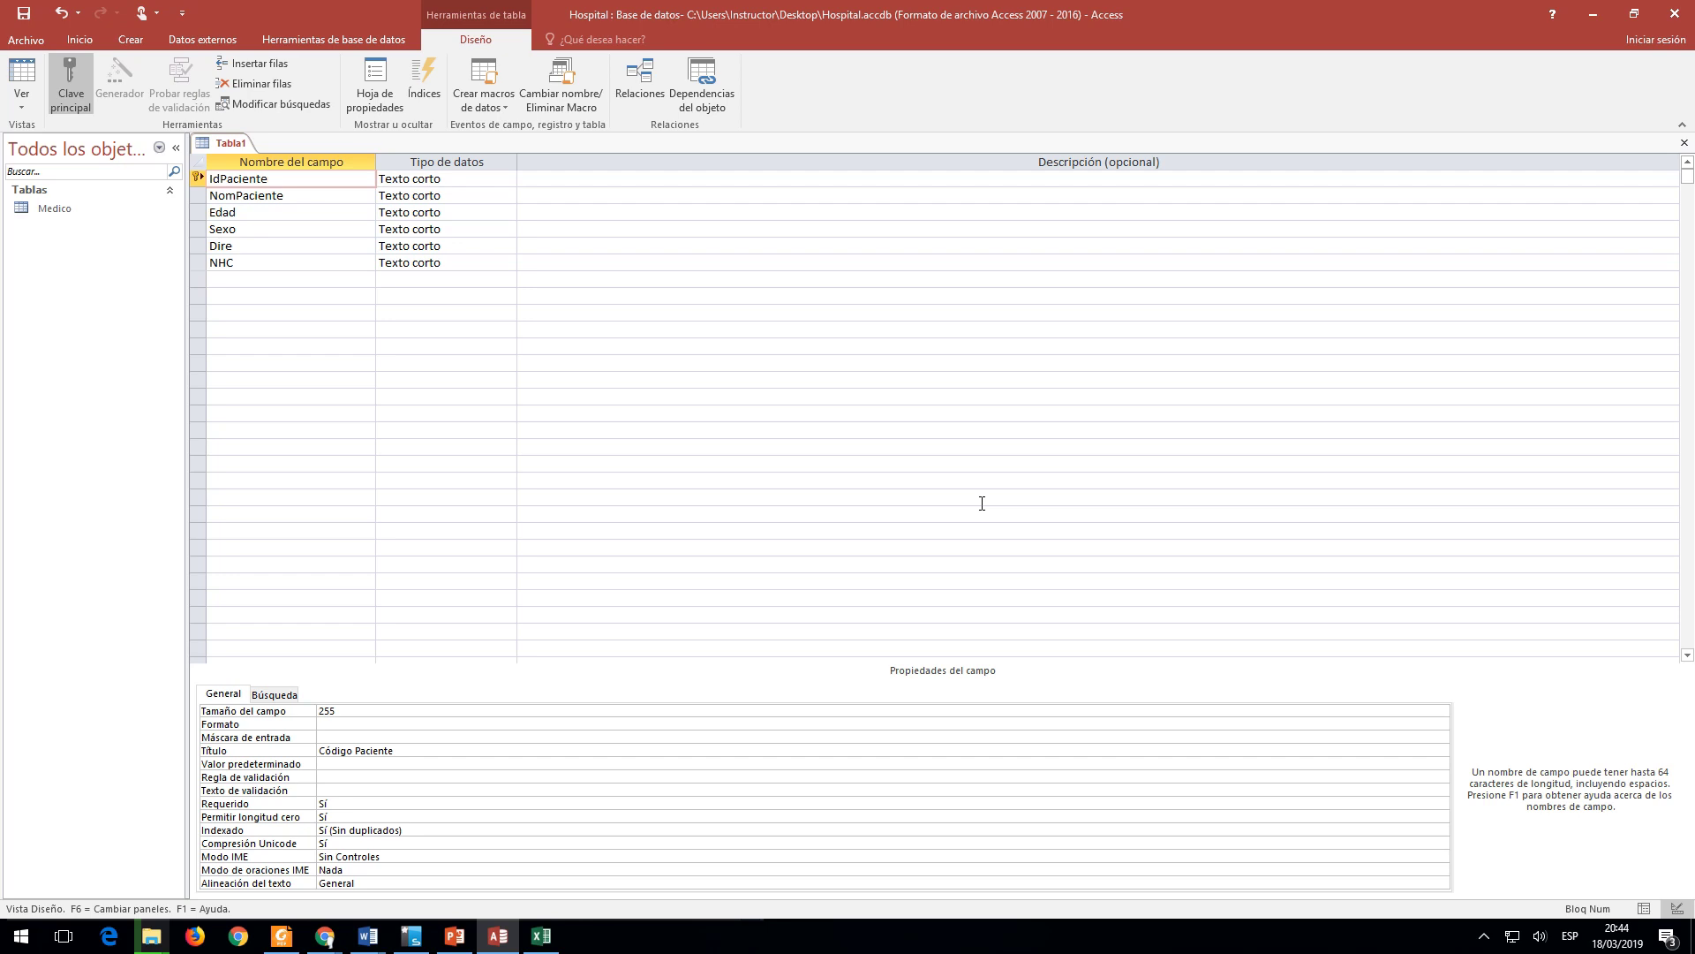
{"action": "key", "text": "Down"}
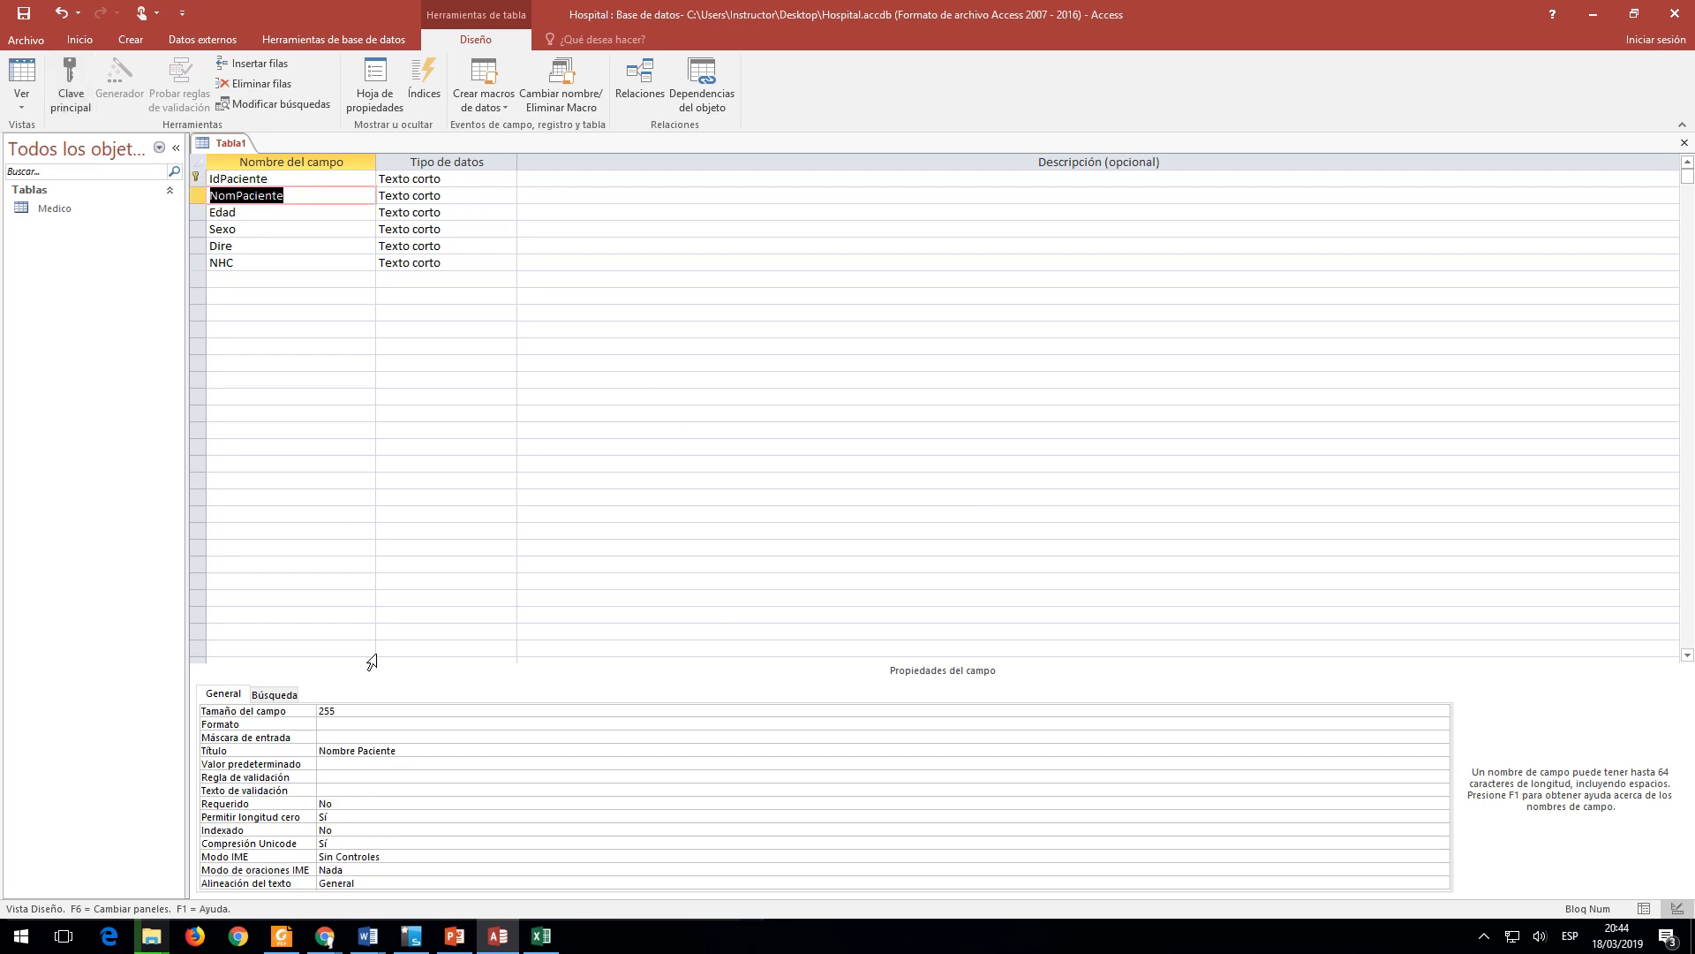
{"action": "key", "text": "Down"}
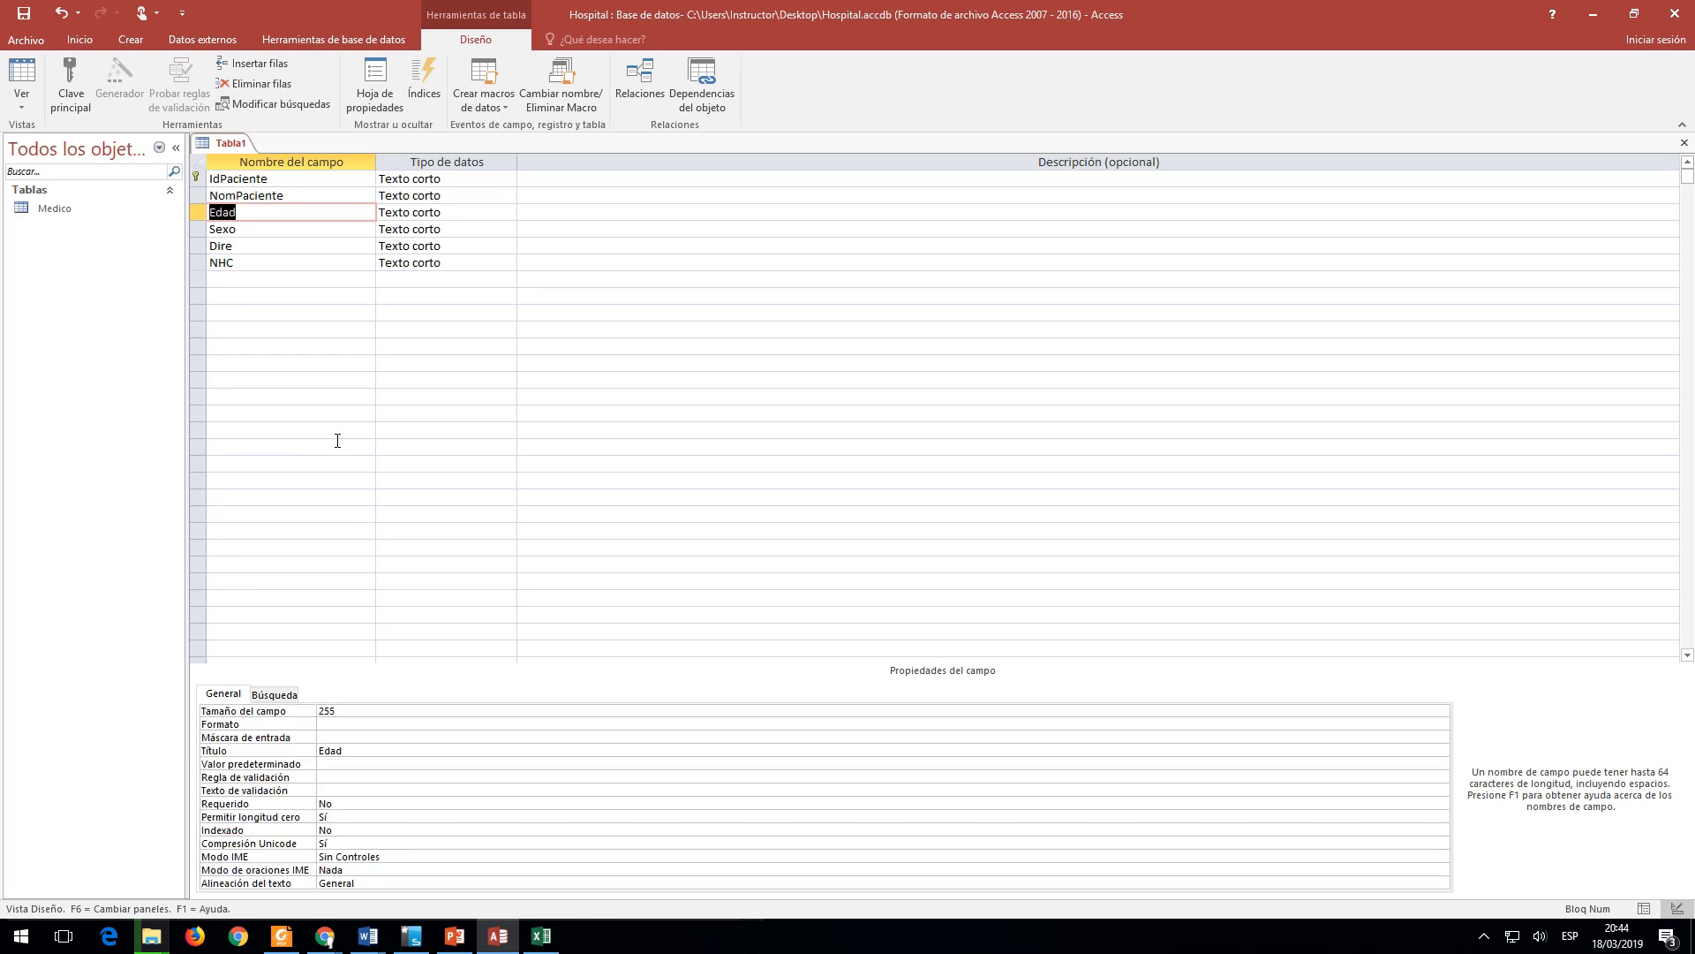
{"action": "key", "text": "Down"}
{"action": "key", "text": "Down"}
{"action": "key", "text": "Down"}
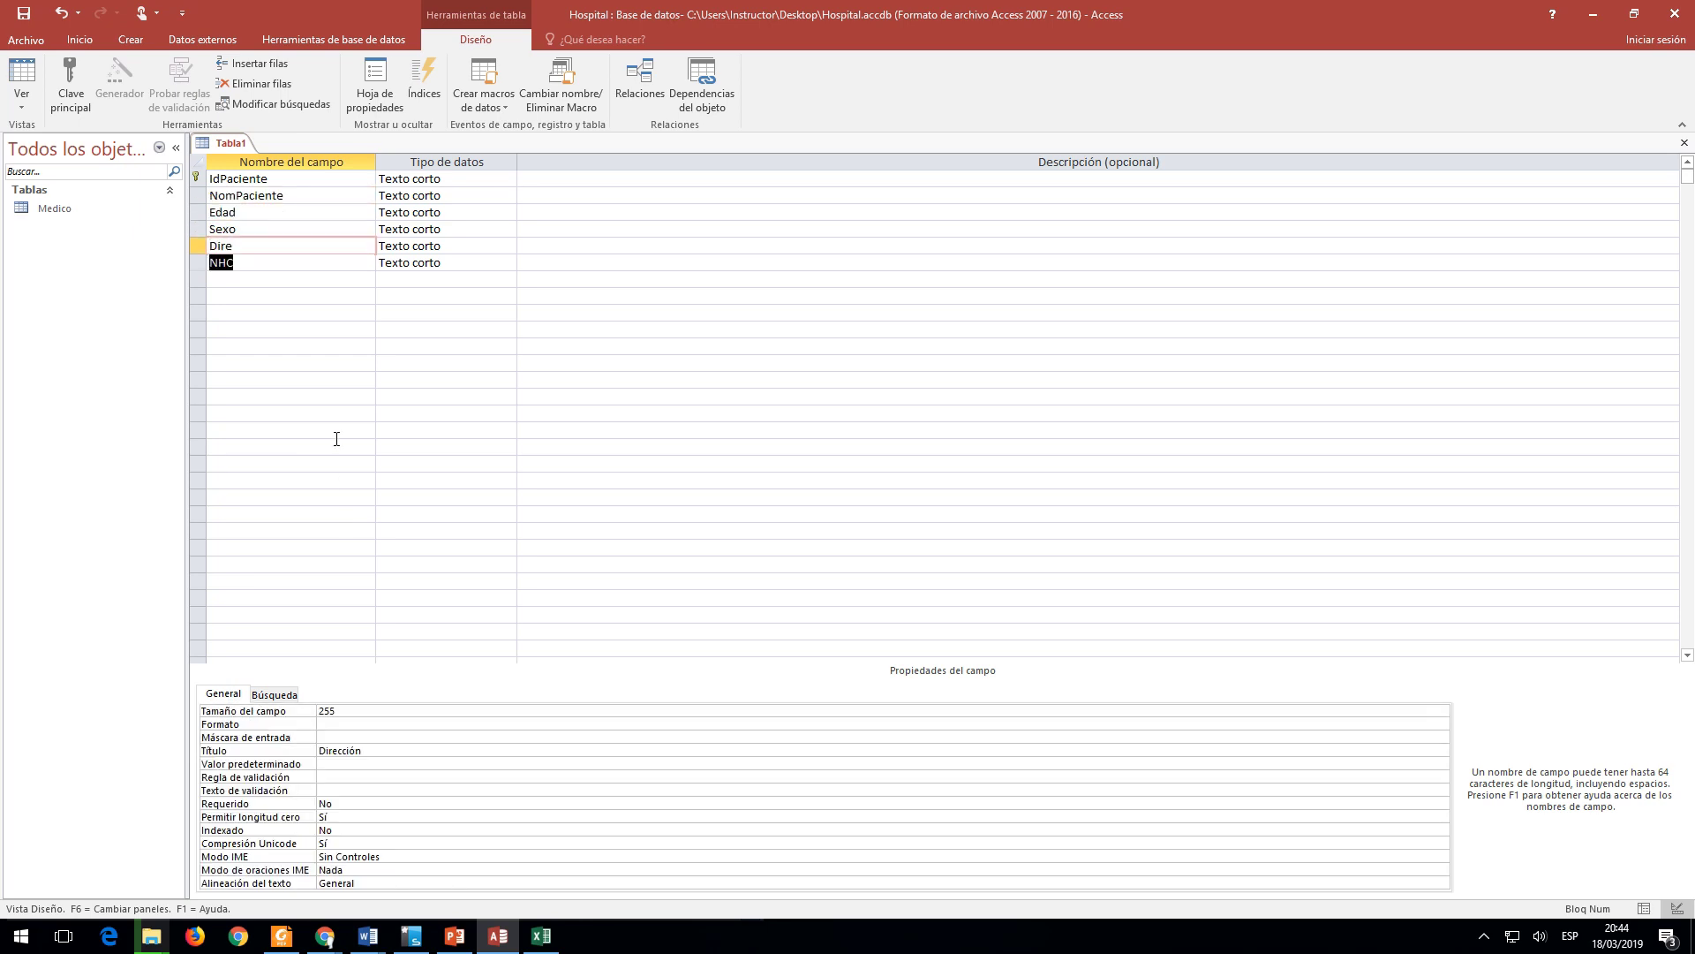
{"action": "left_click", "coordinate": [481, 179]}
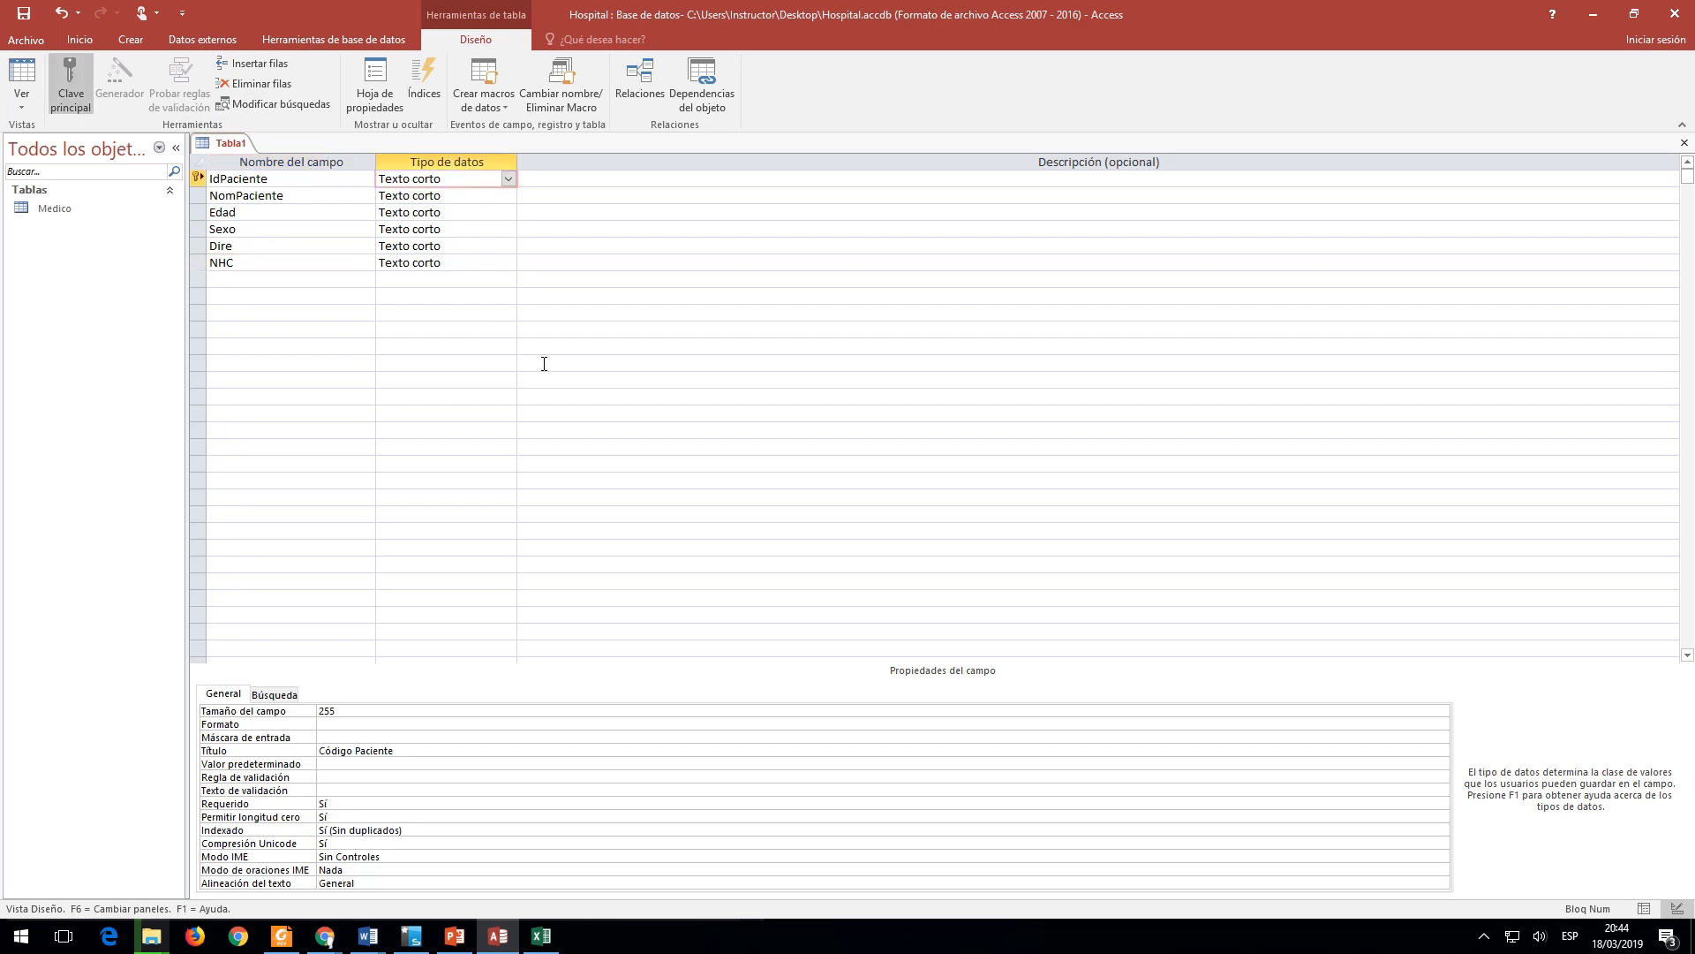
Step: Switch to the practice PDF in Foxit Reader and copy the whole Tabla Pacientes data table, including its headings
{"action": "key", "text": "alt+Tab"}
{"action": "key", "text": "alt+Tab"}
{"action": "key", "text": "alt+Tab"}
{"action": "key", "text": "Tab"}
{"action": "scroll", "coordinate": [547, 486], "scroll_direction": "down", "scroll_amount": 10}
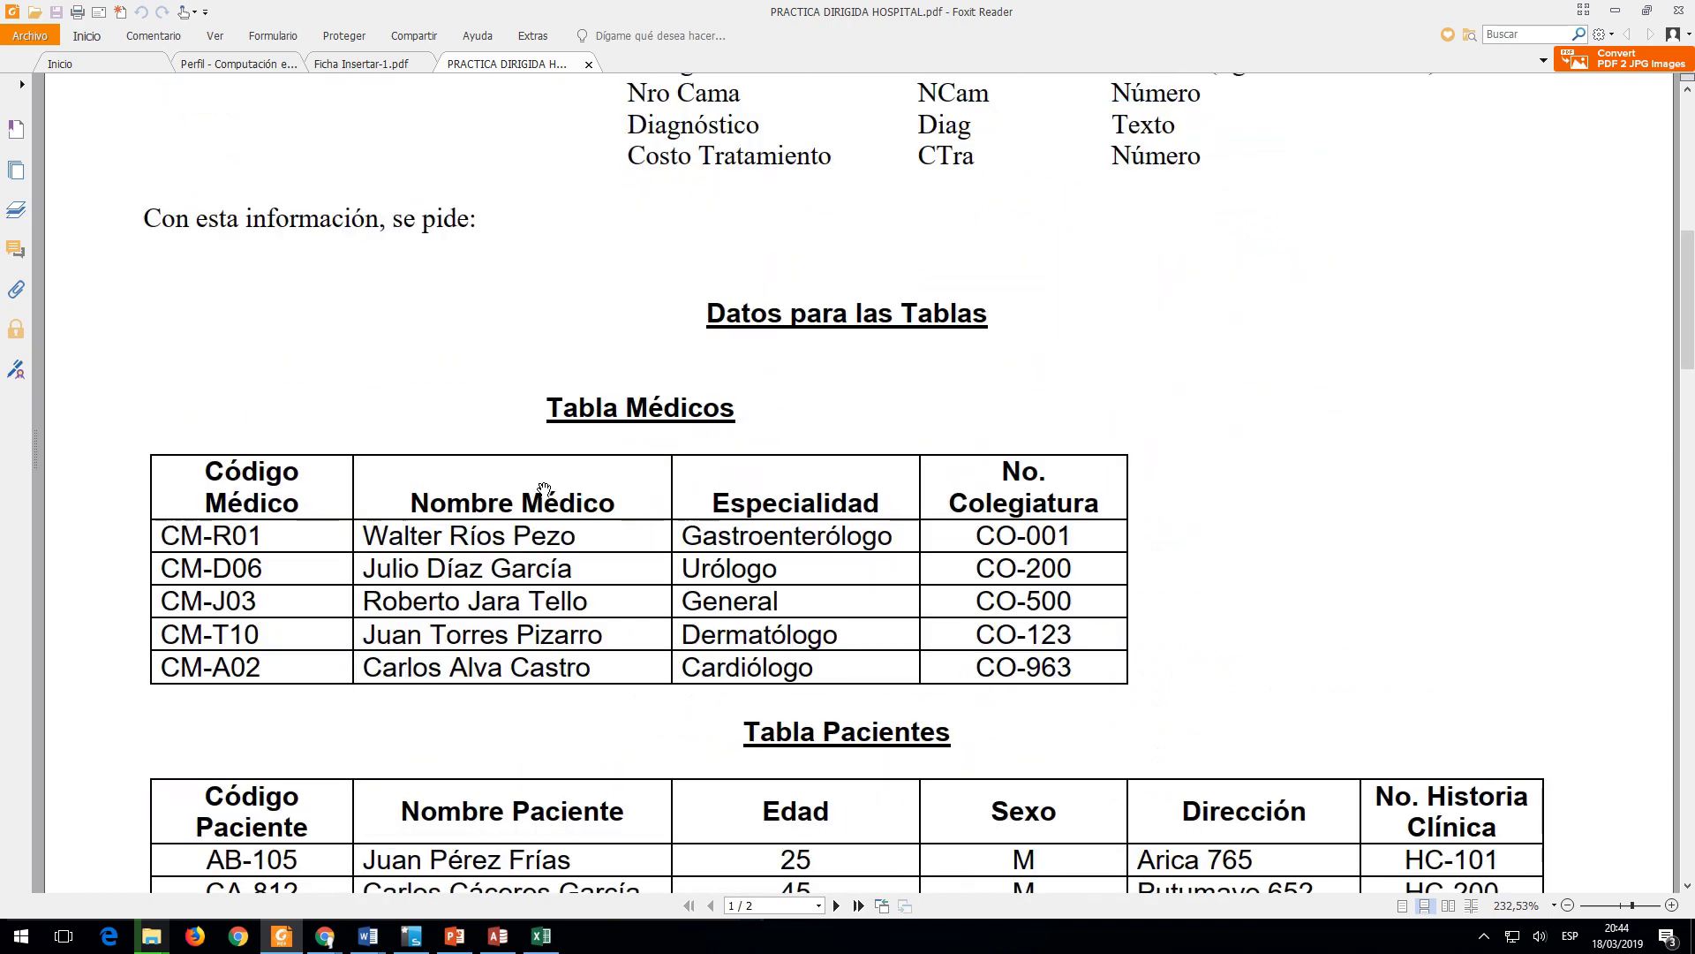
{"action": "scroll", "coordinate": [543, 489], "scroll_direction": "down", "scroll_amount": 3}
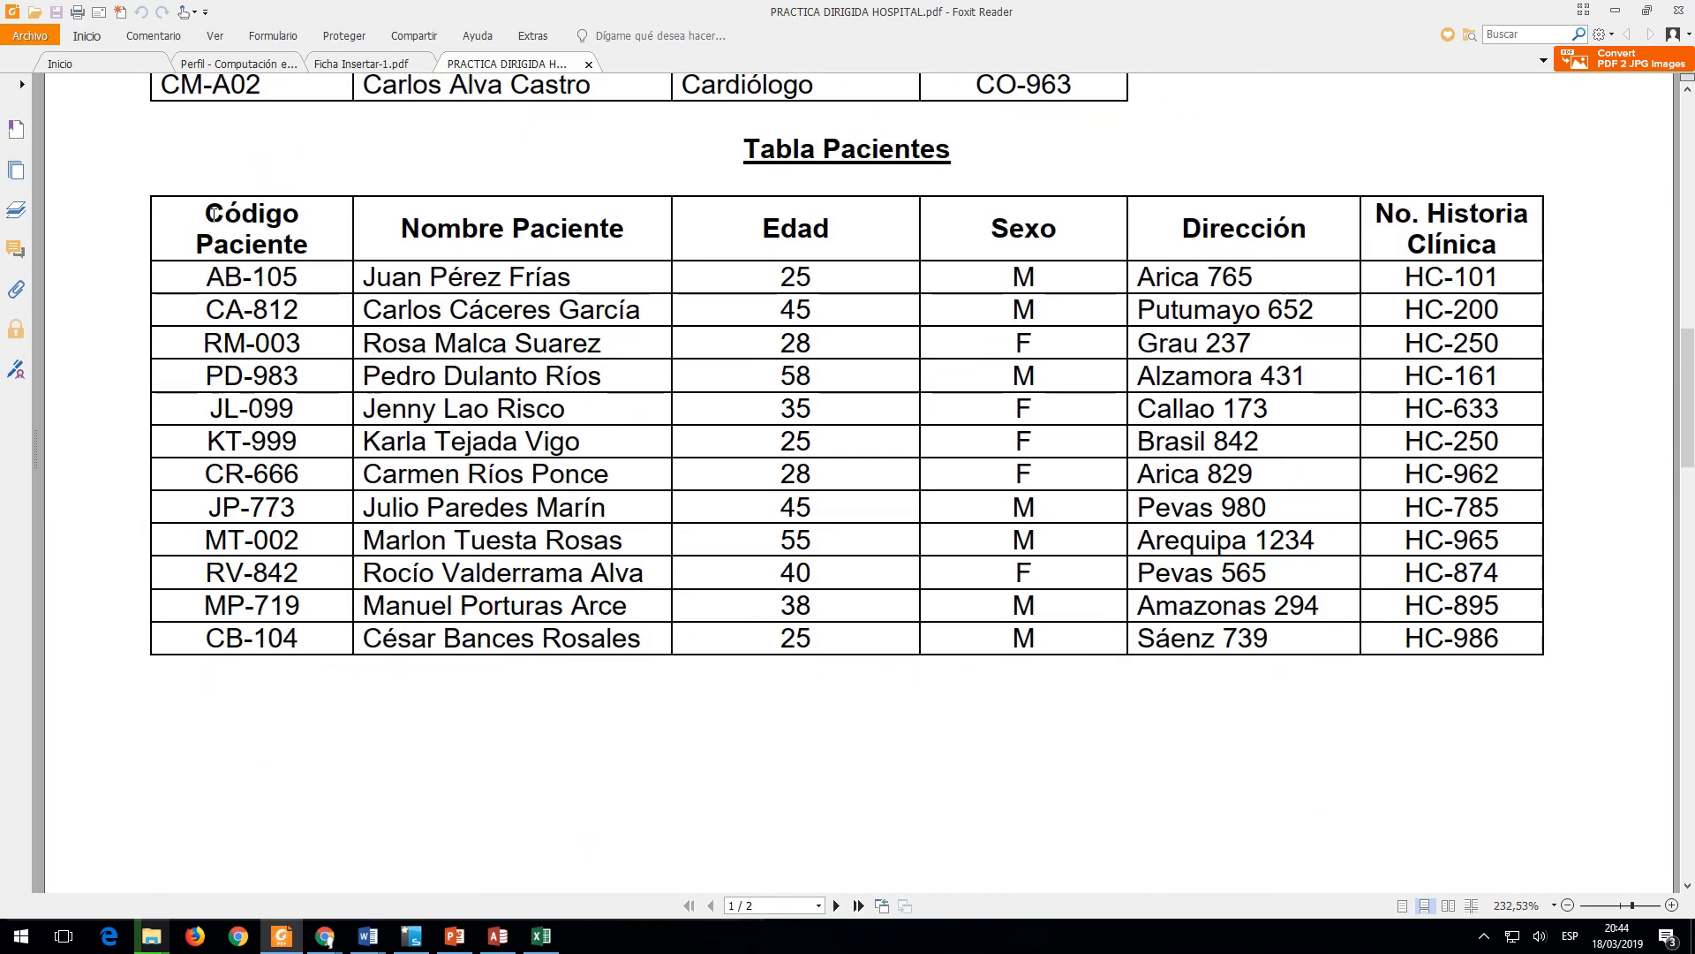
{"action": "left_click_drag", "start_coordinate": [215, 214], "coordinate": [1500, 644]}
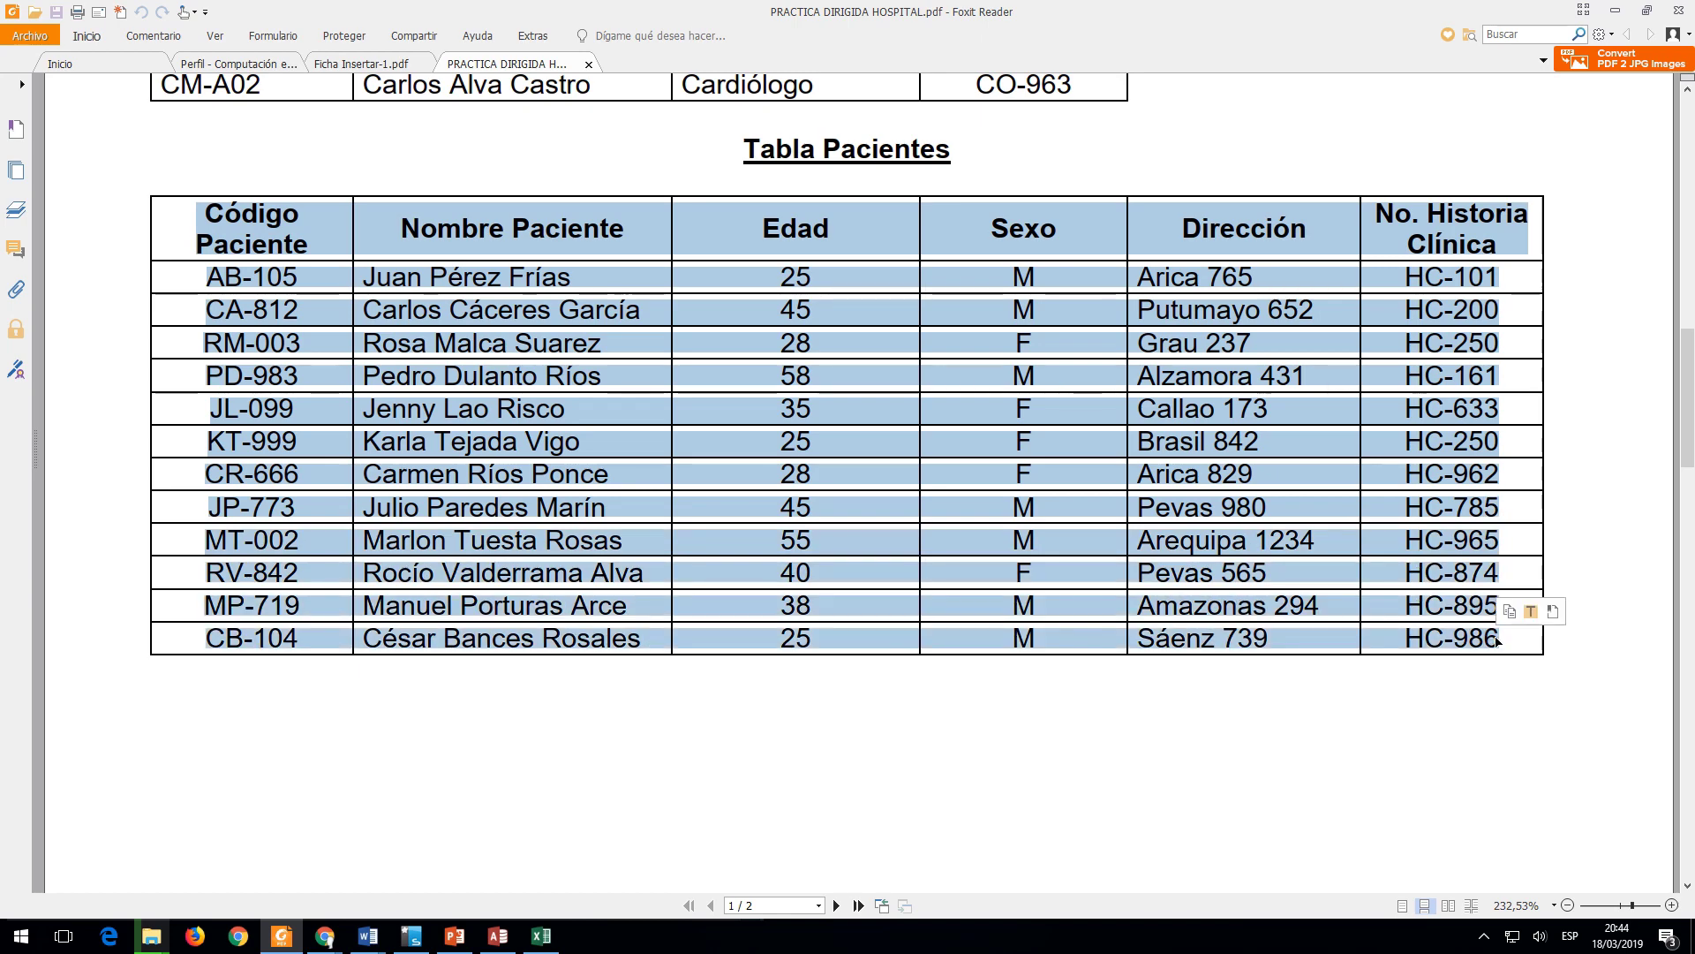
Step: Paste the patient data into a new Excel worksheet with the destination formatting and fit column B to its contents
{"action": "key", "text": "alt+Tab"}
{"action": "key", "text": "alt+Tab"}
{"action": "key", "text": "Tab"}
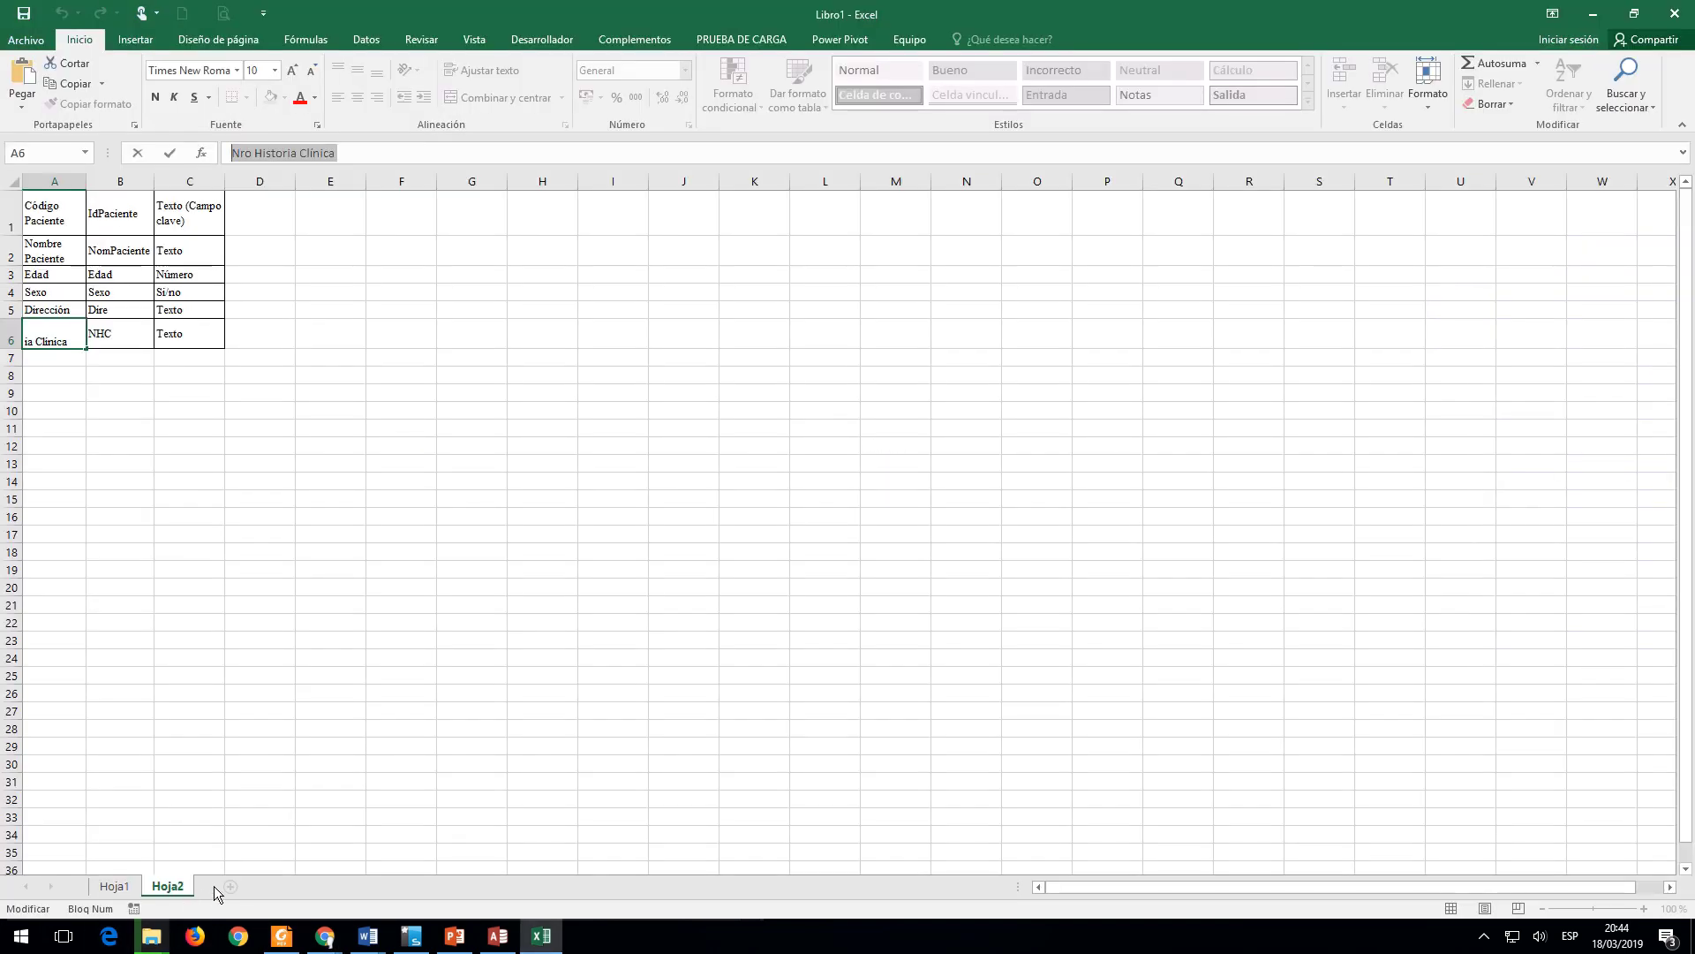
{"action": "left_click", "coordinate": [221, 814]}
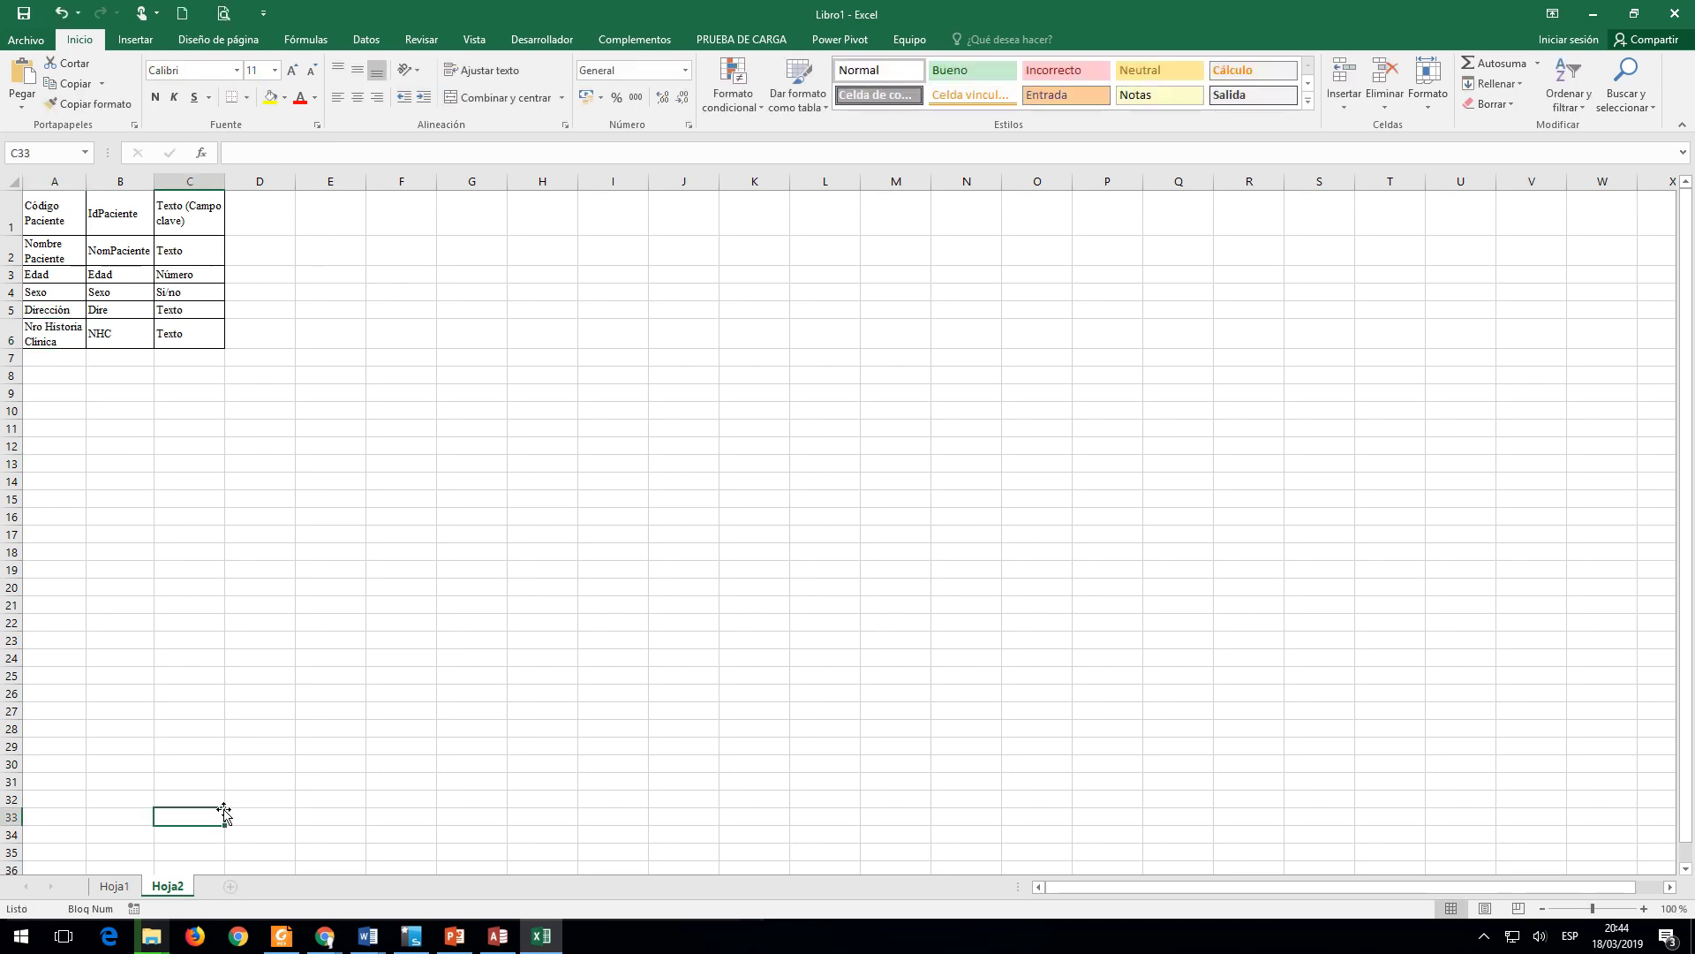
{"action": "left_click", "coordinate": [231, 888]}
{"action": "left_click", "coordinate": [21, 104]}
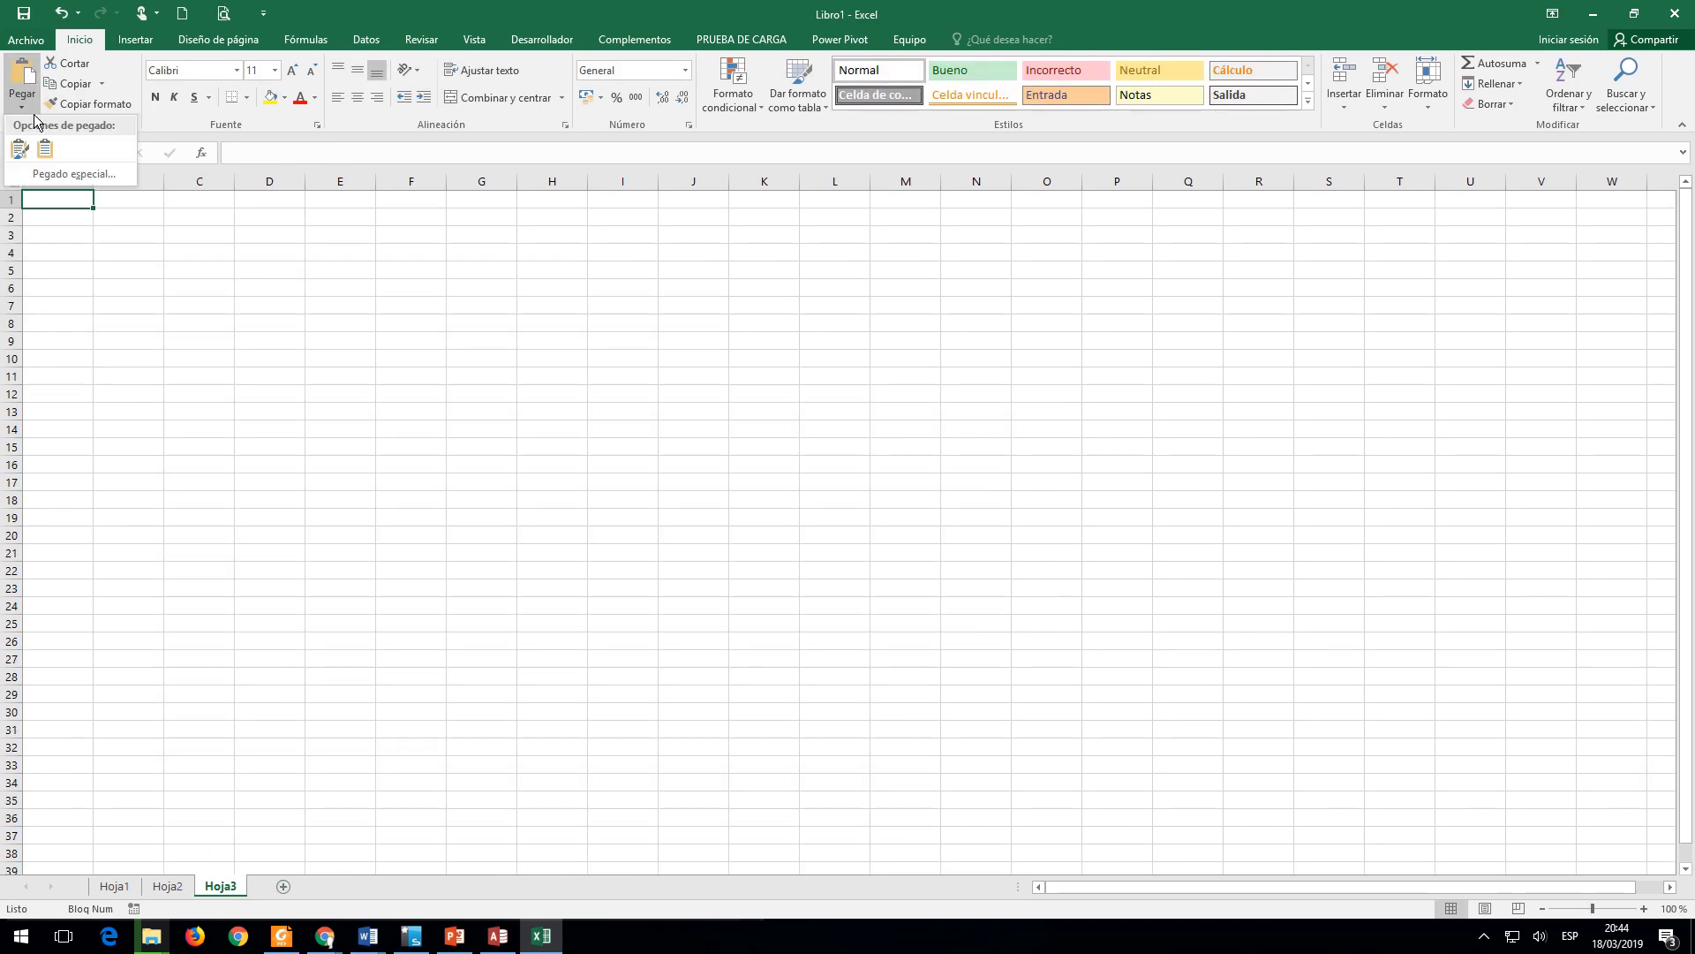
{"action": "left_click", "coordinate": [45, 152]}
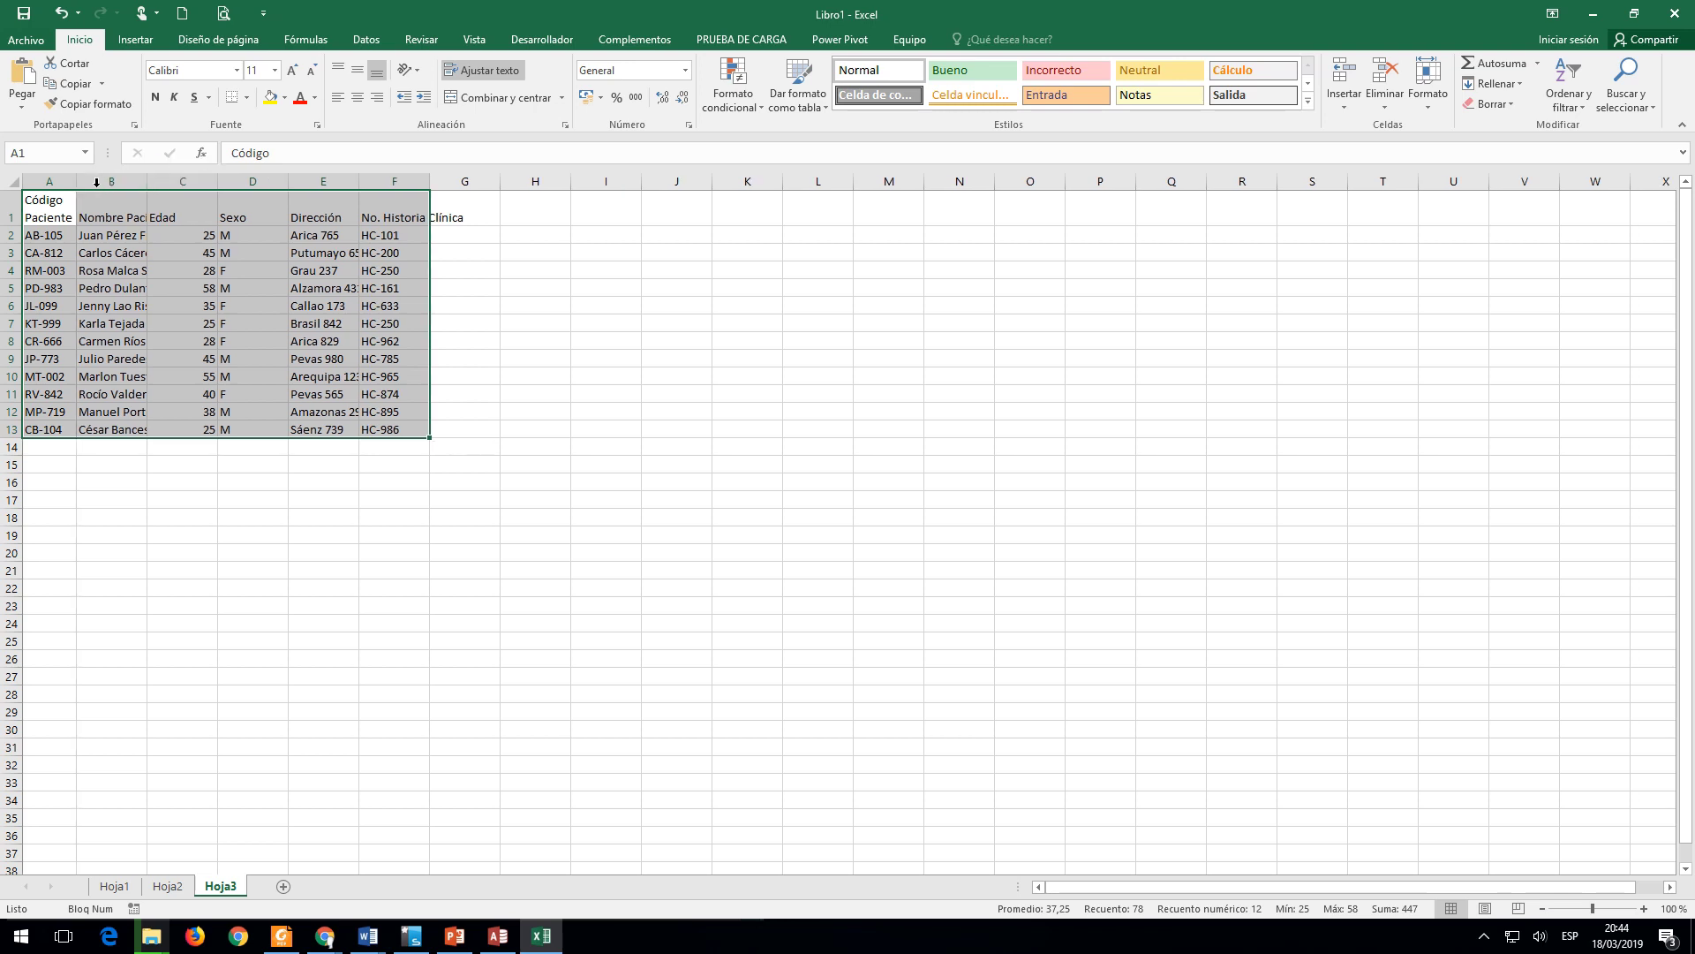
{"action": "double_click", "coordinate": [147, 181]}
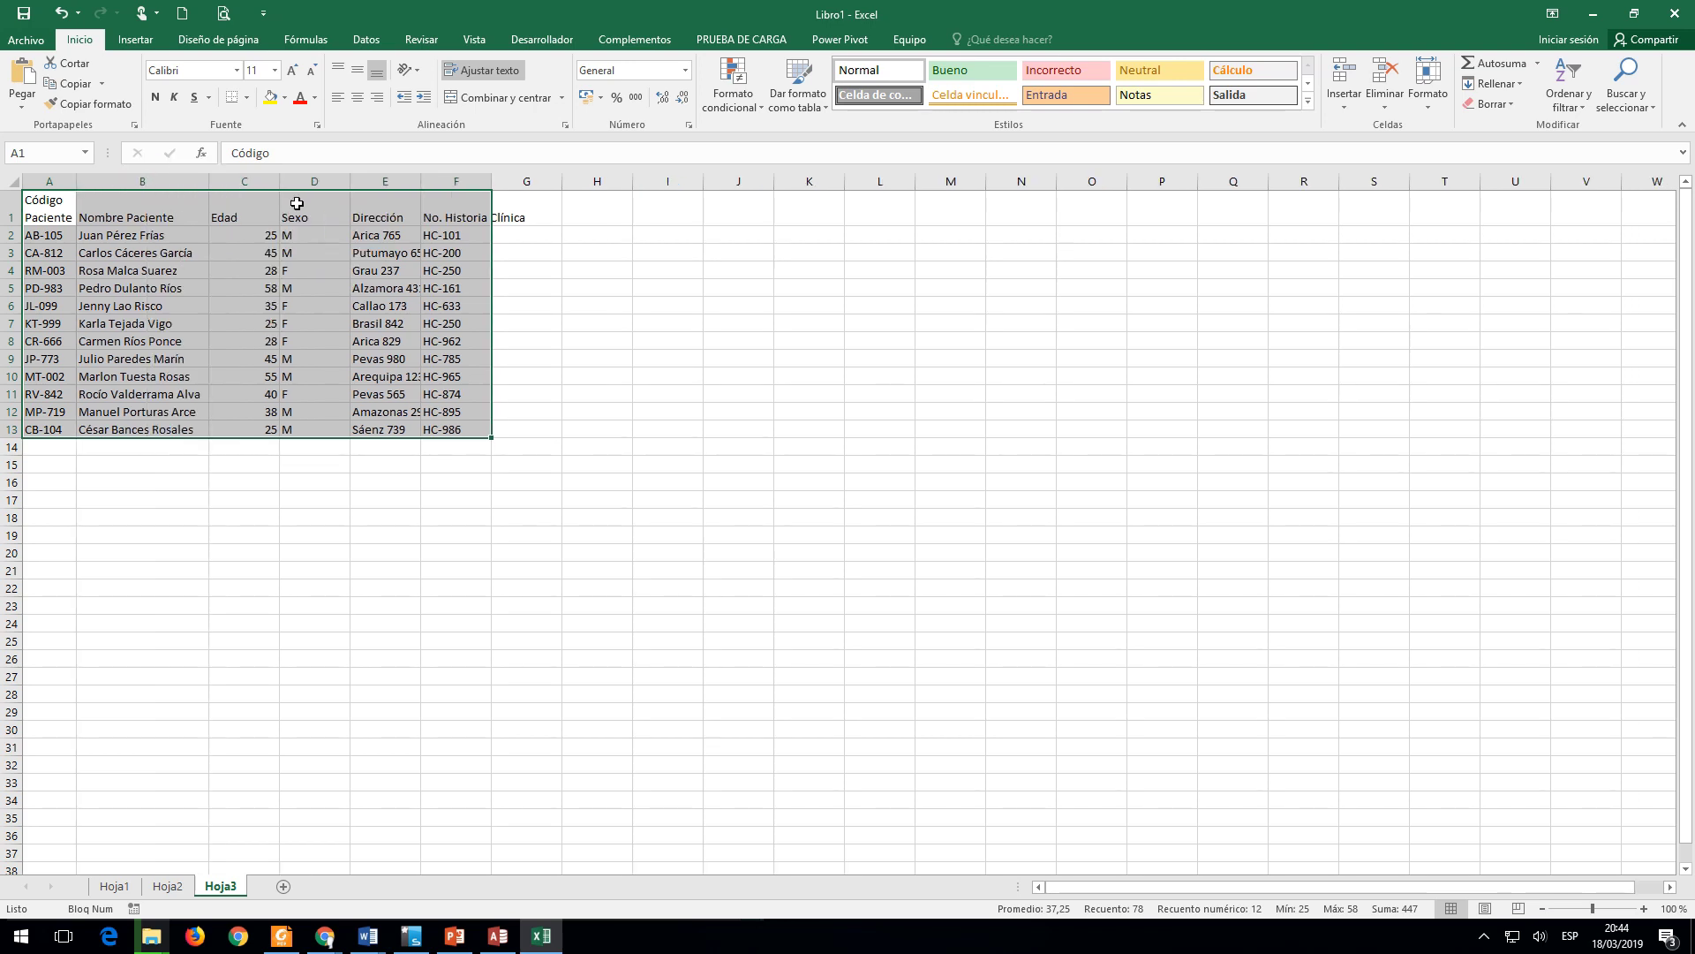
Step: Check the patient code length in cell A2, return to Access and set the field size of IdPaciente to 6
{"action": "left_click", "coordinate": [71, 240]}
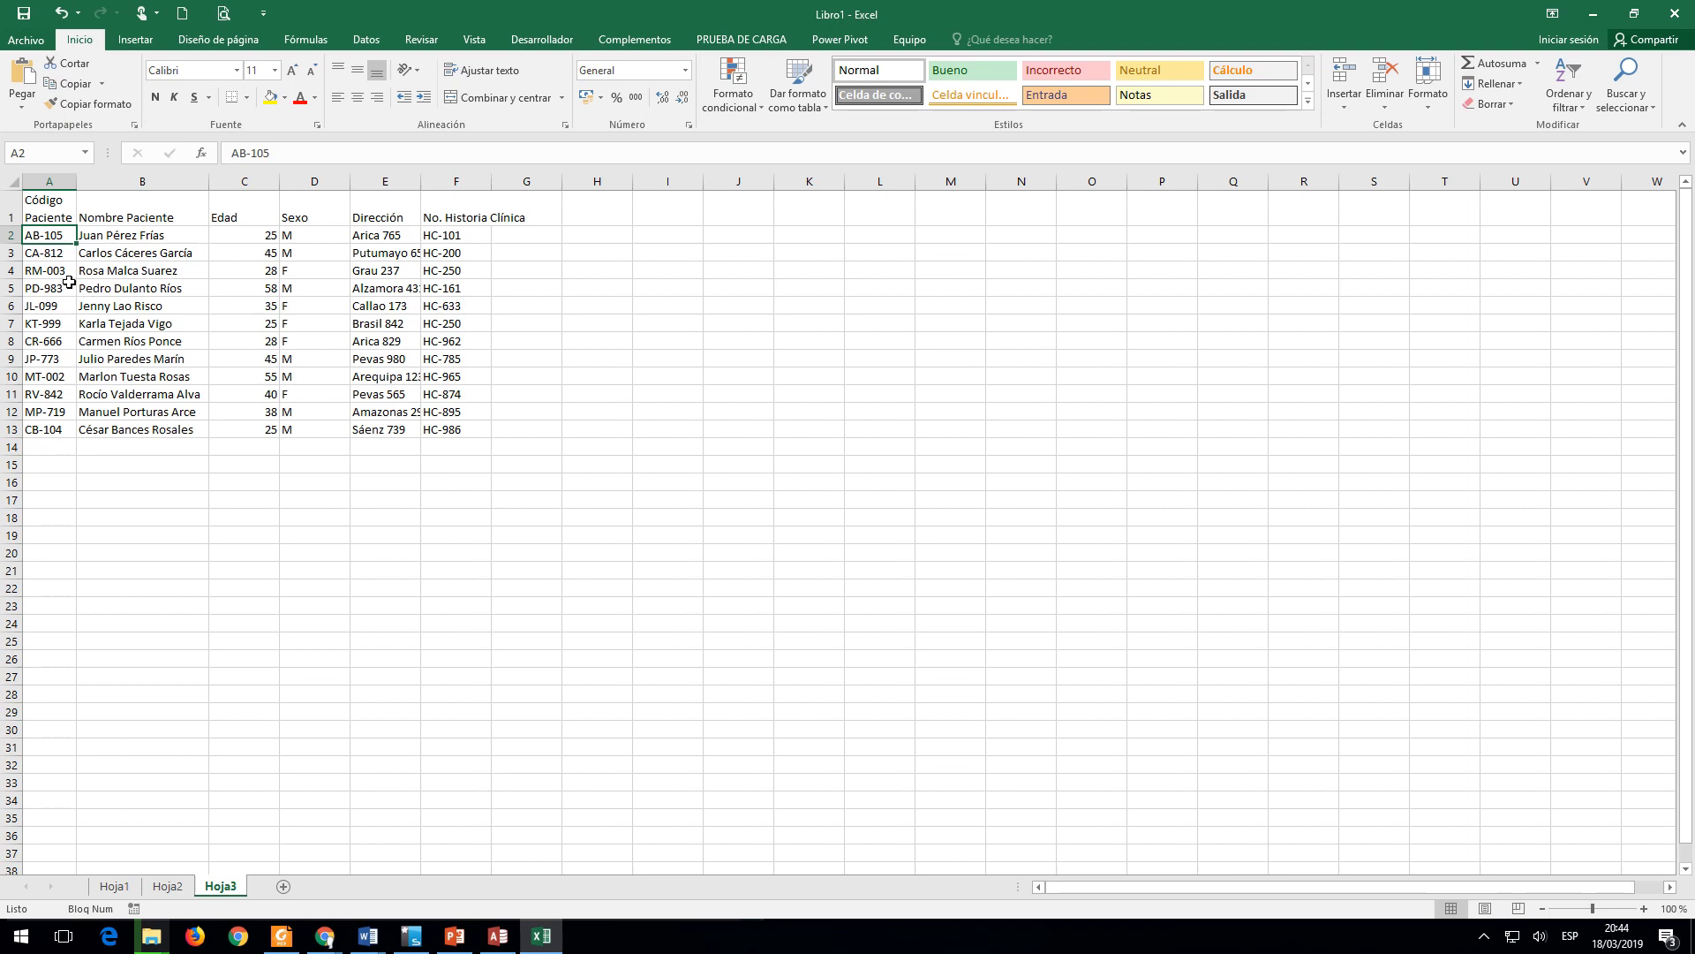
{"action": "key", "text": "alt+Tab"}
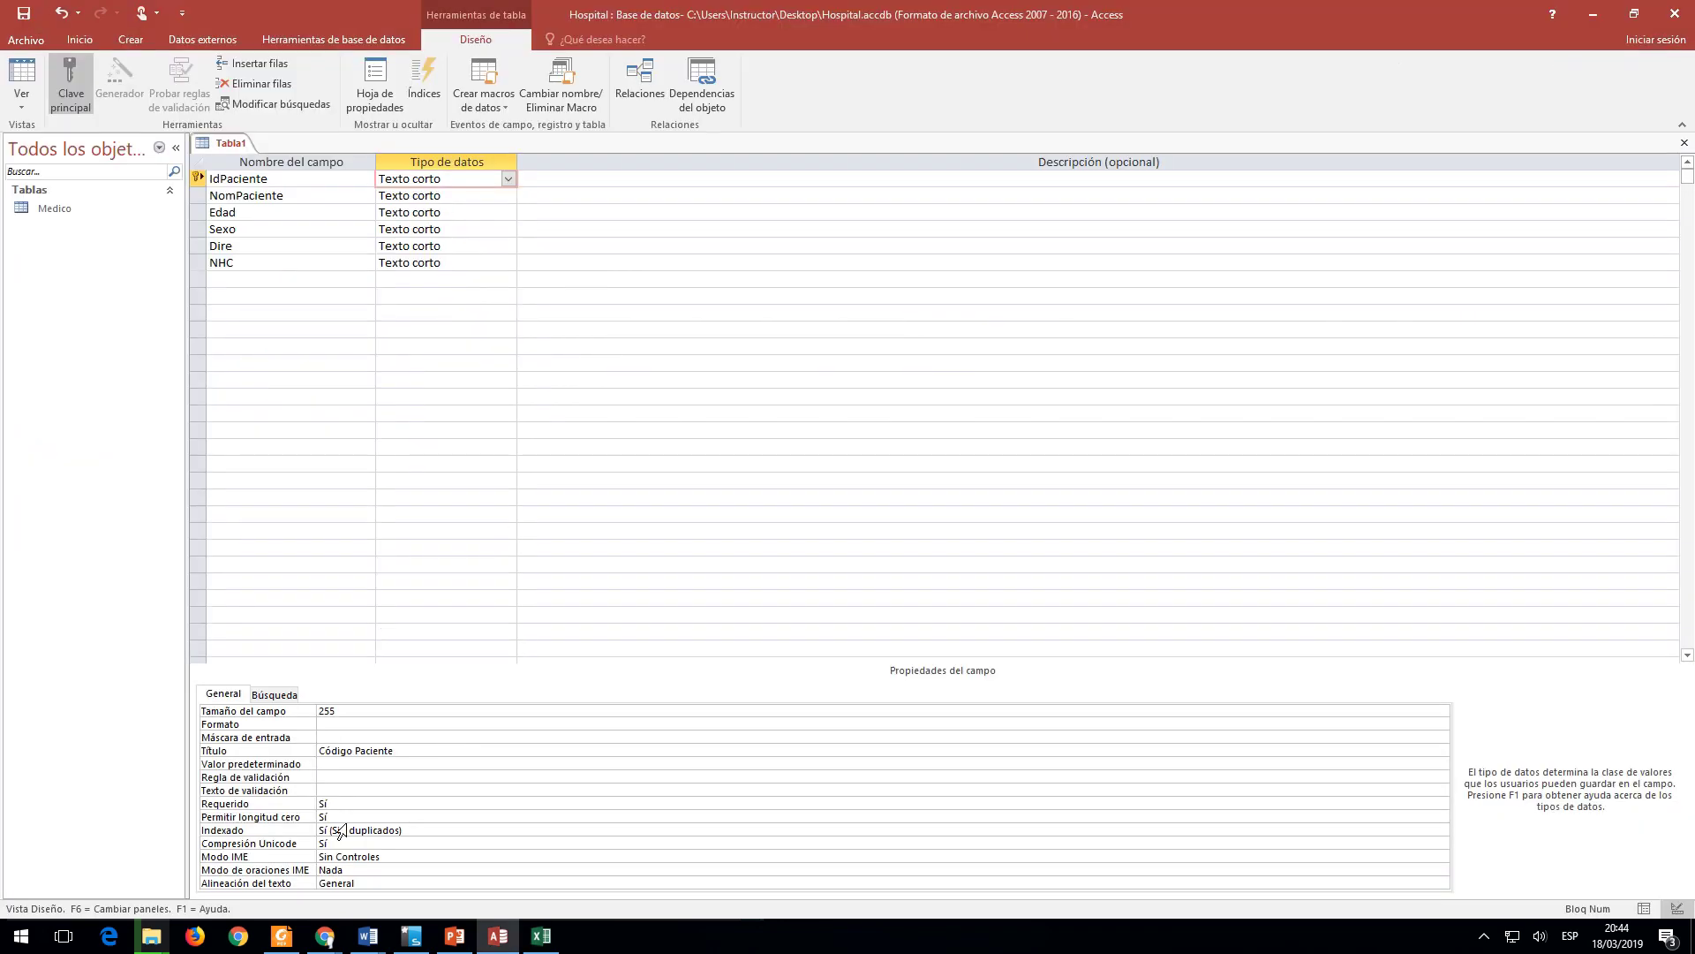
{"action": "double_click", "coordinate": [340, 711]}
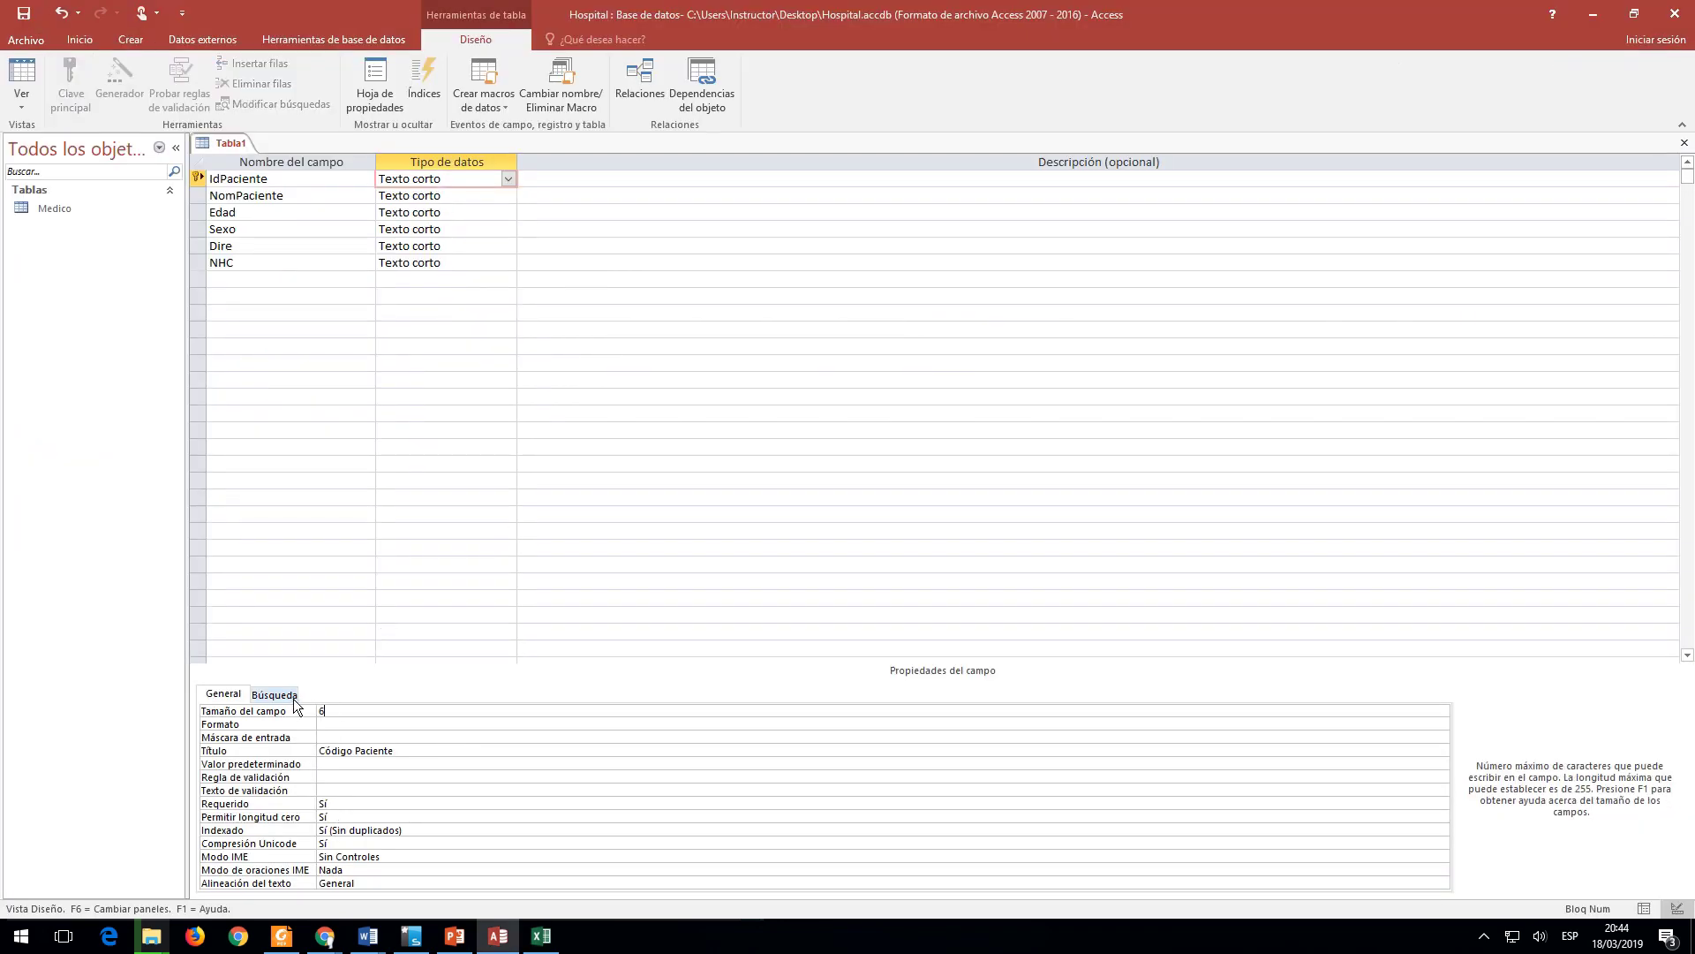
{"action": "type", "text": "6"}
{"action": "key", "text": "Return"}
Step: Set the field size of the NomPaciente field to 35
{"action": "left_click", "coordinate": [411, 196]}
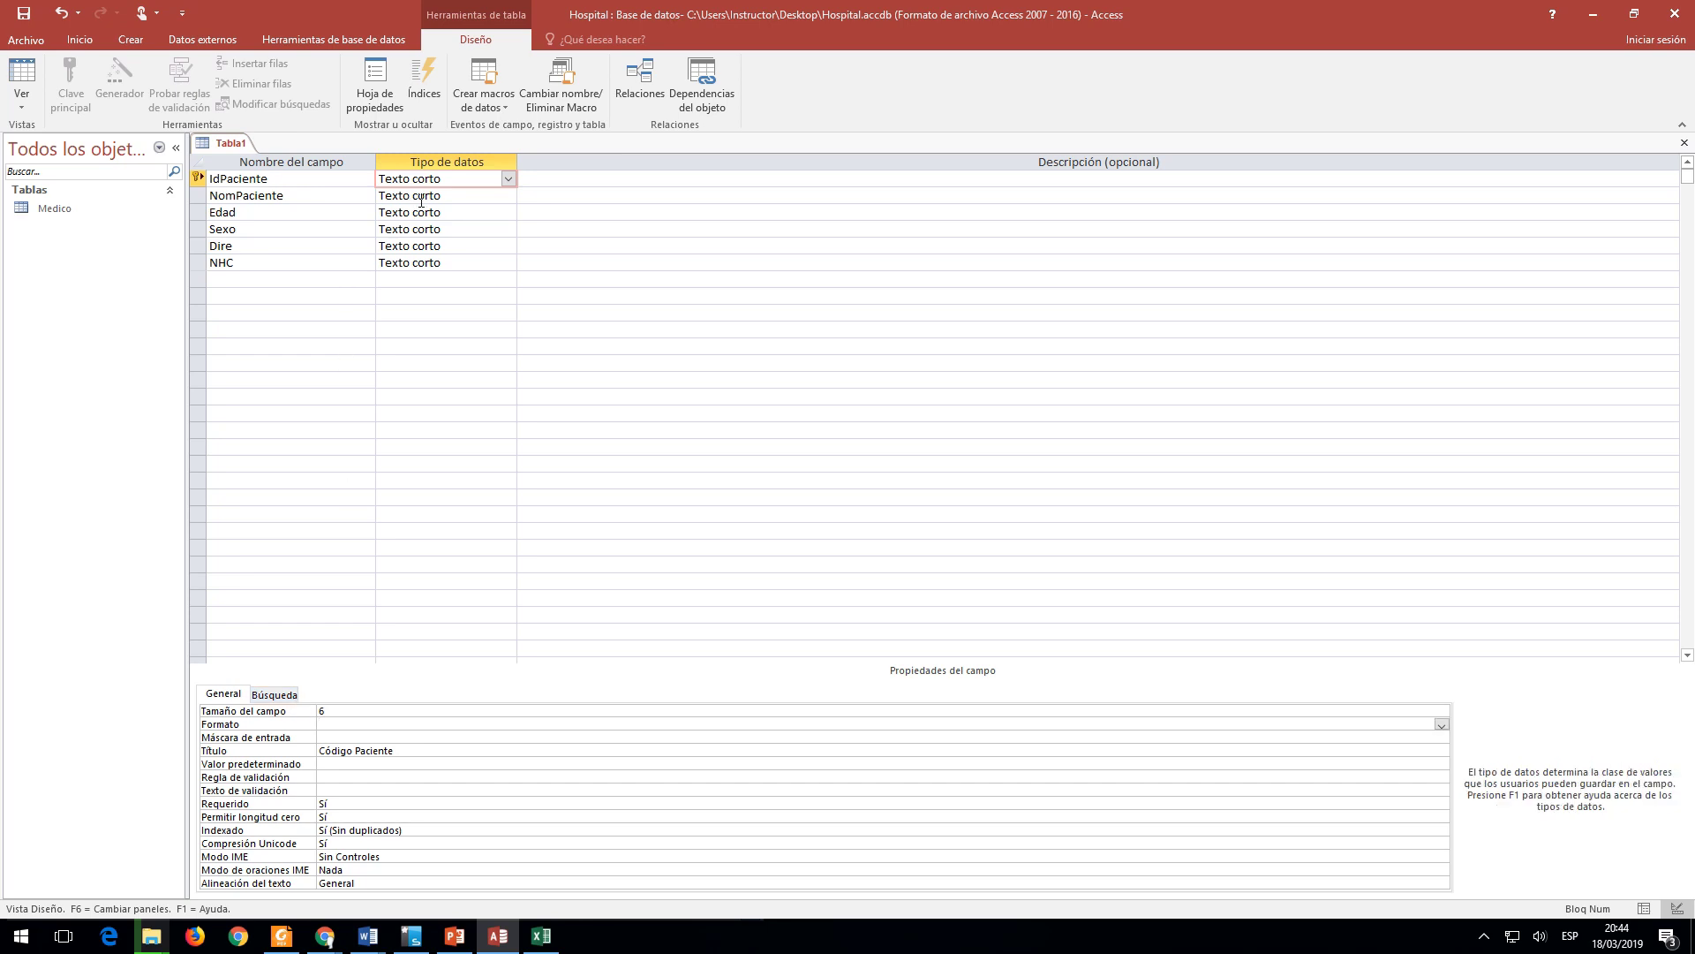
{"action": "left_click", "coordinate": [336, 711]}
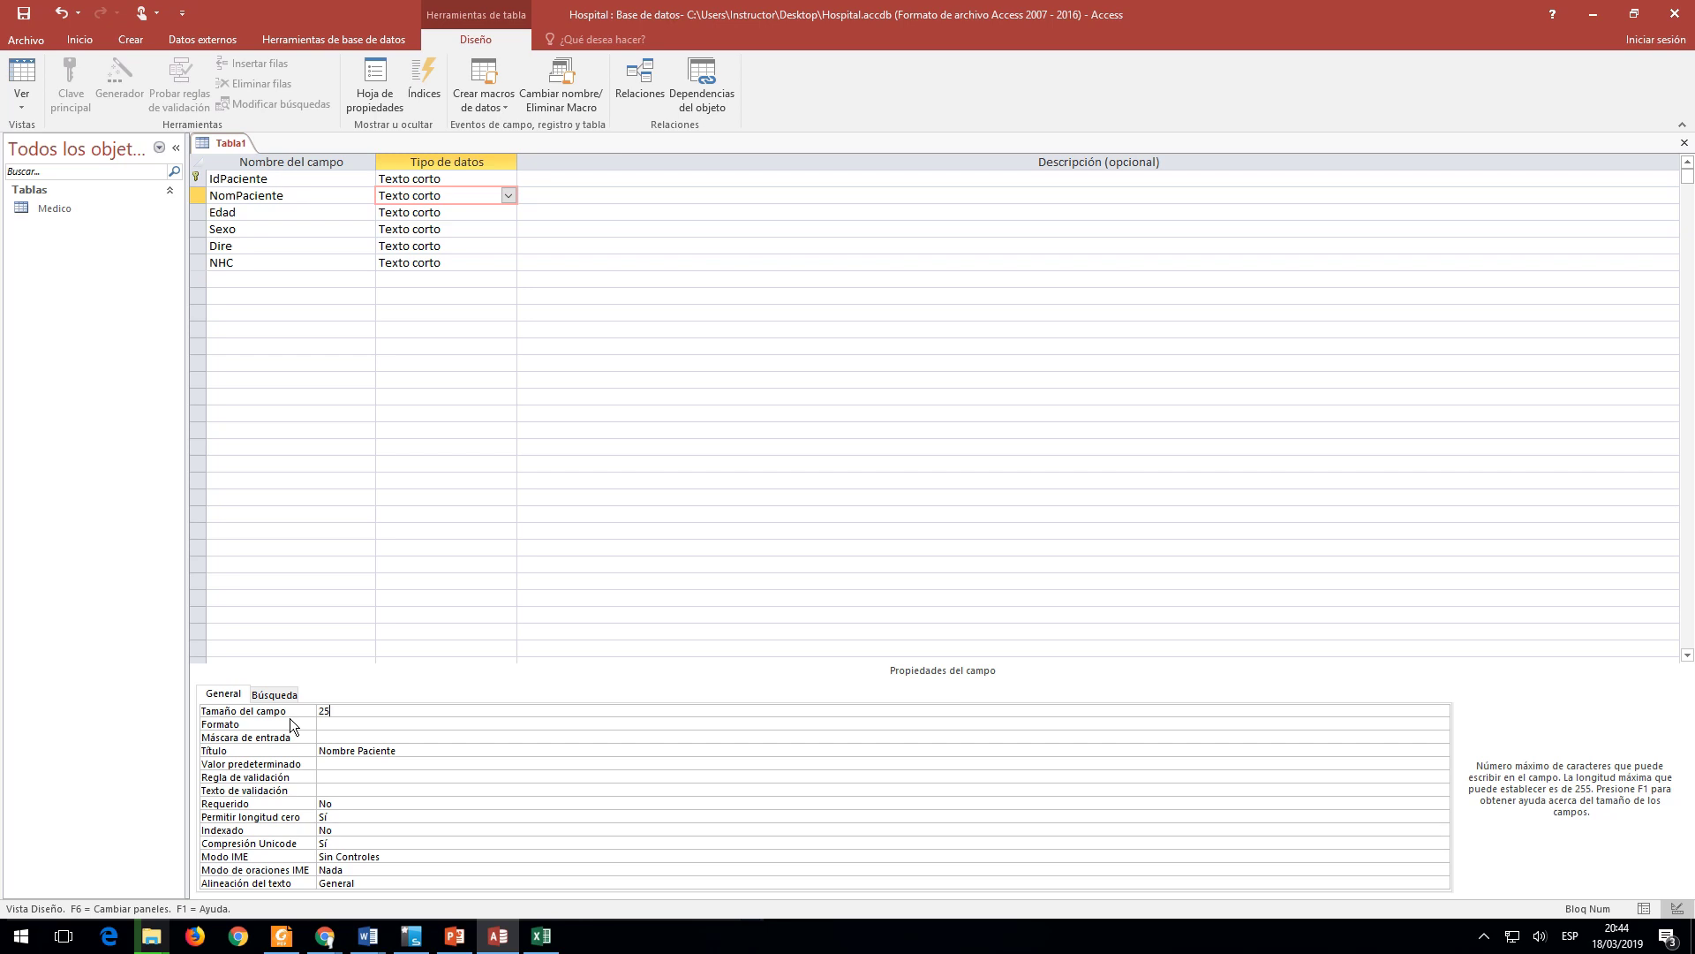
{"action": "key", "text": "Return"}
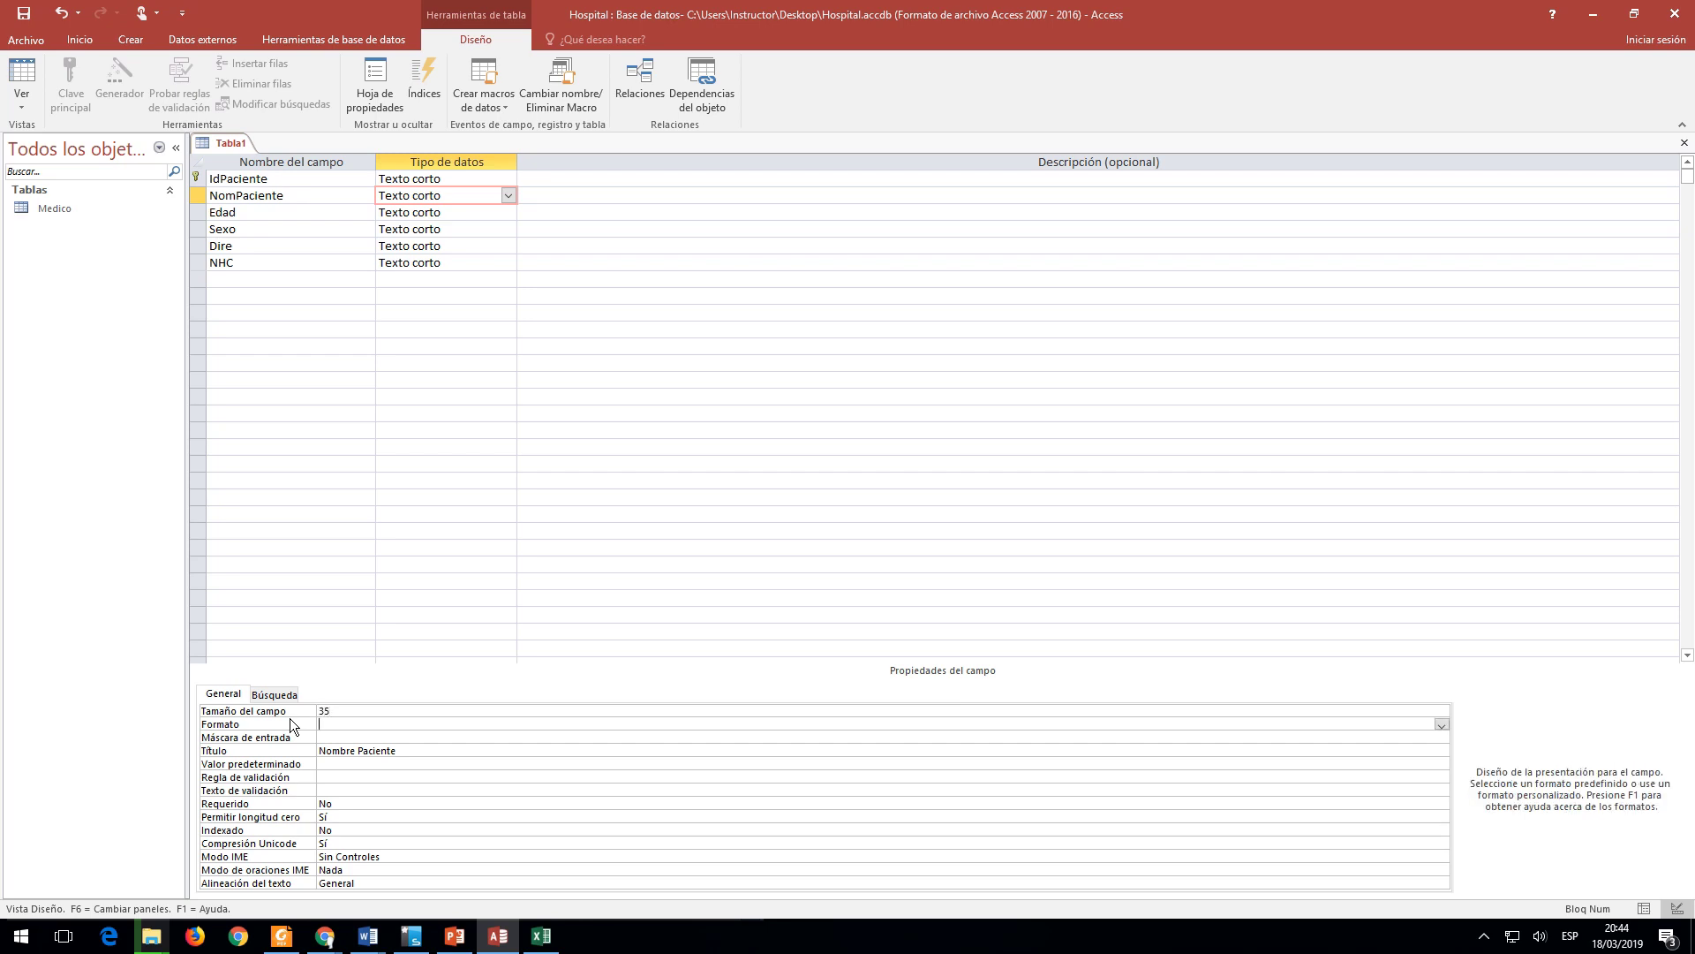
Step: Change the data type of the Edad field to Número and set its field size to Byte
{"action": "left_click", "coordinate": [415, 212]}
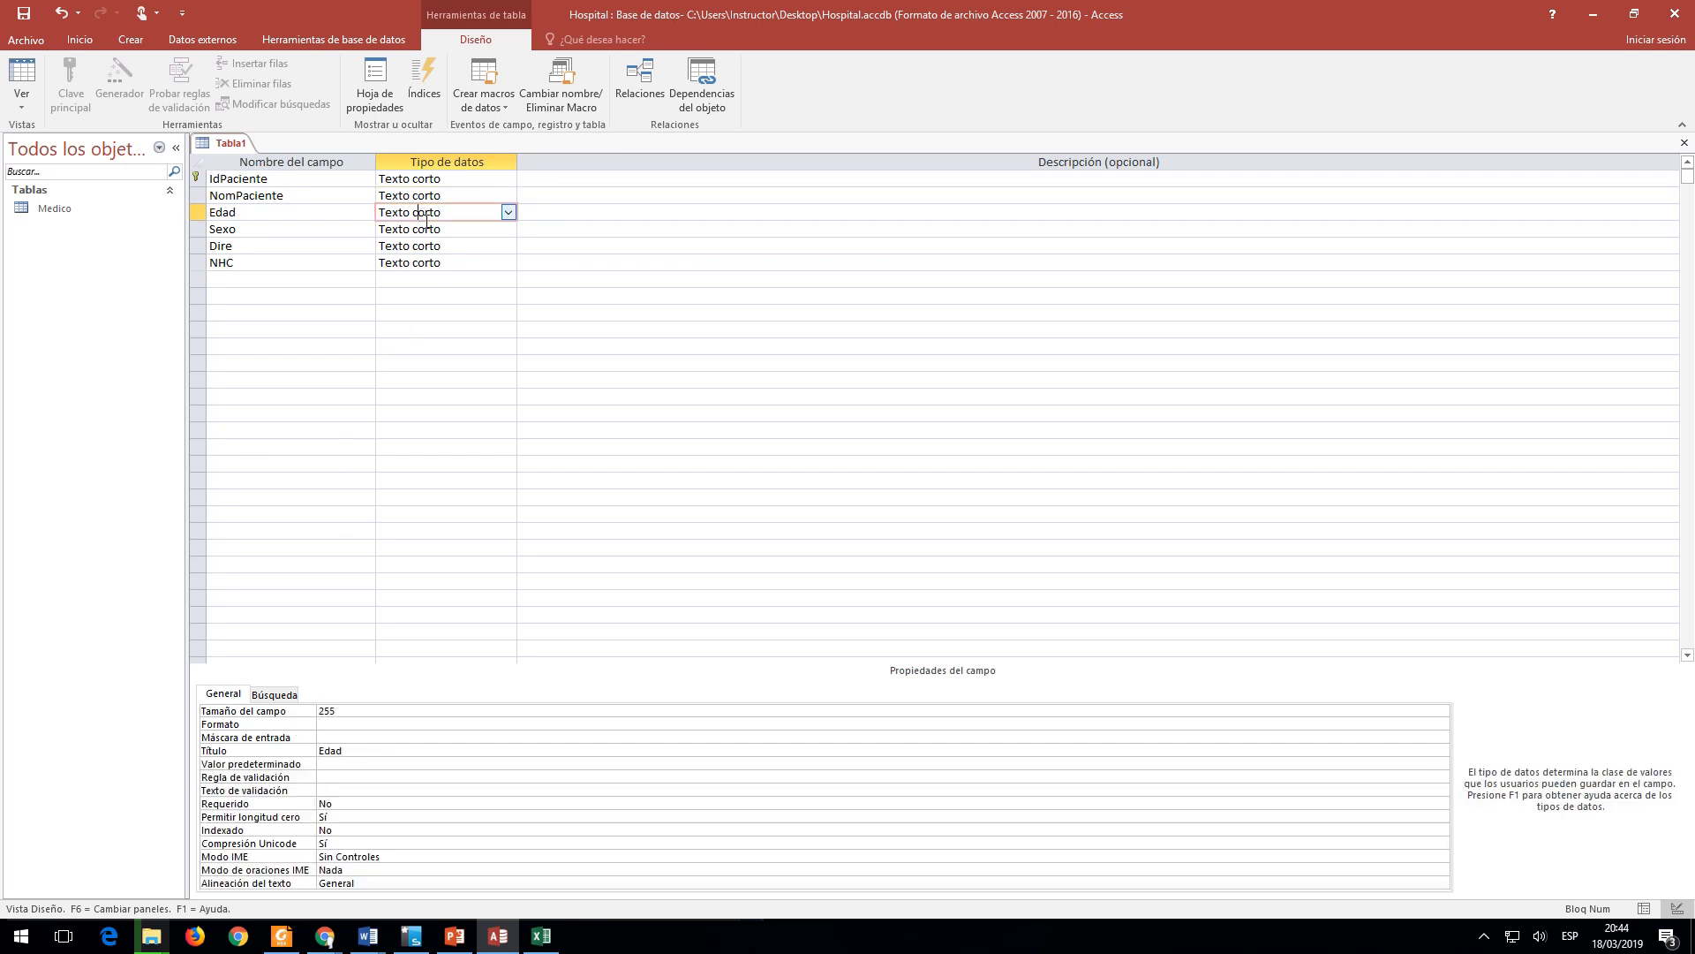
{"action": "left_click", "coordinate": [508, 213]}
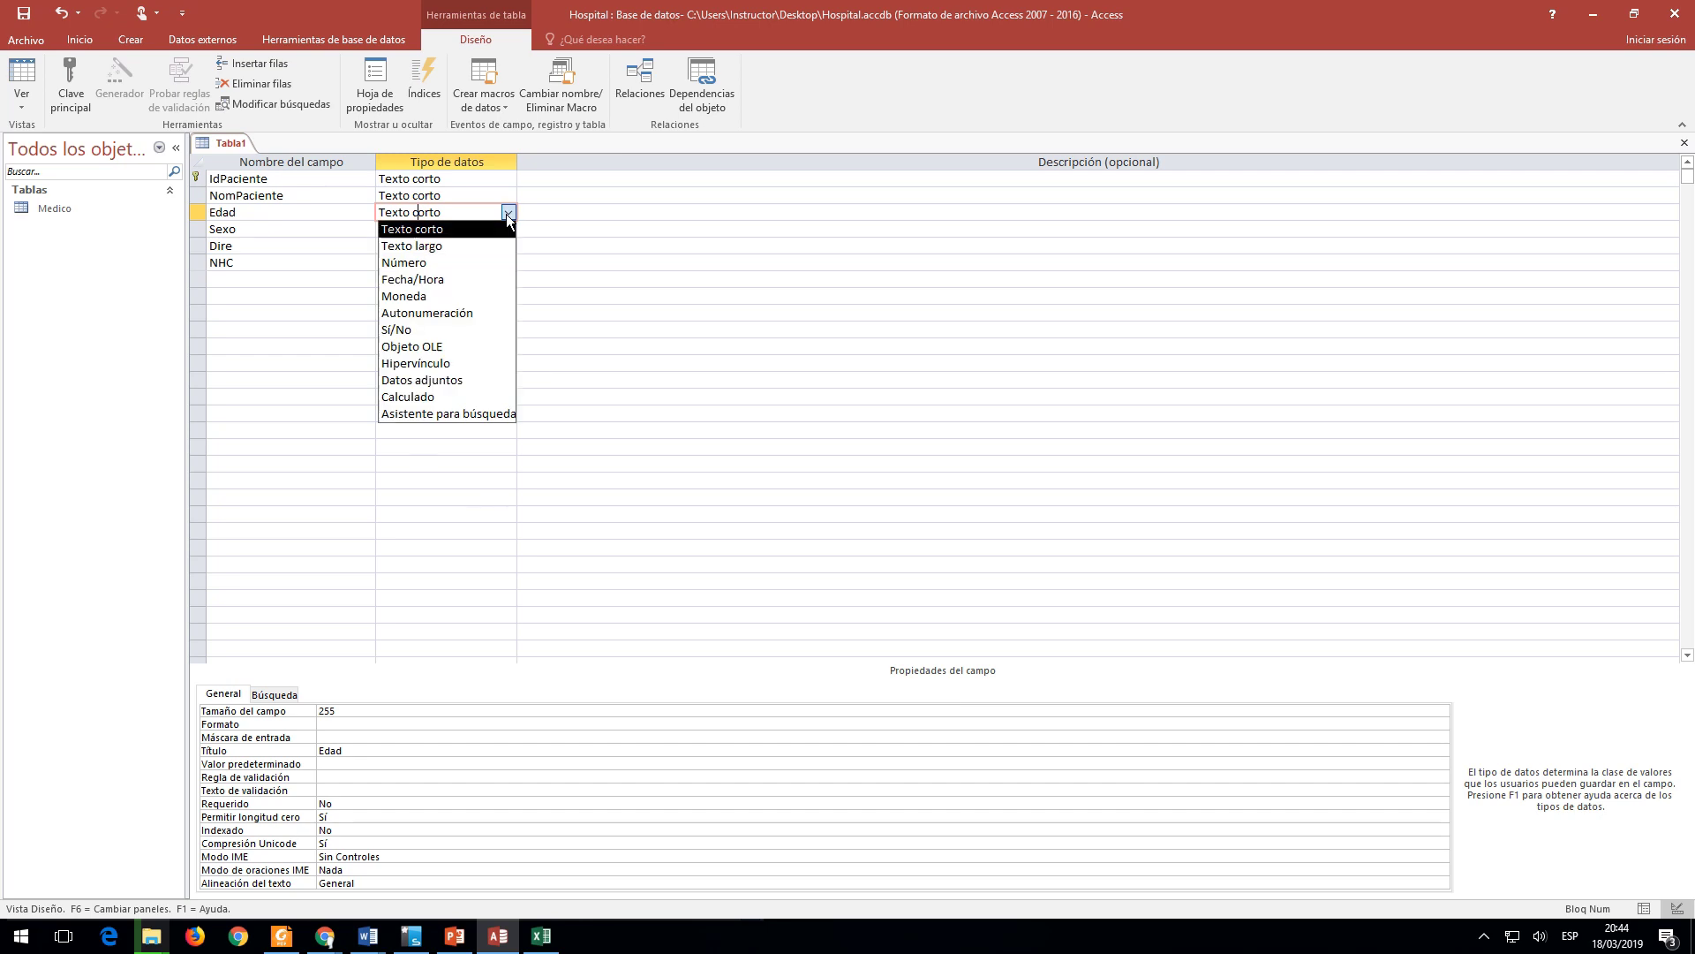
{"action": "left_click", "coordinate": [459, 263]}
{"action": "left_click", "coordinate": [343, 708]}
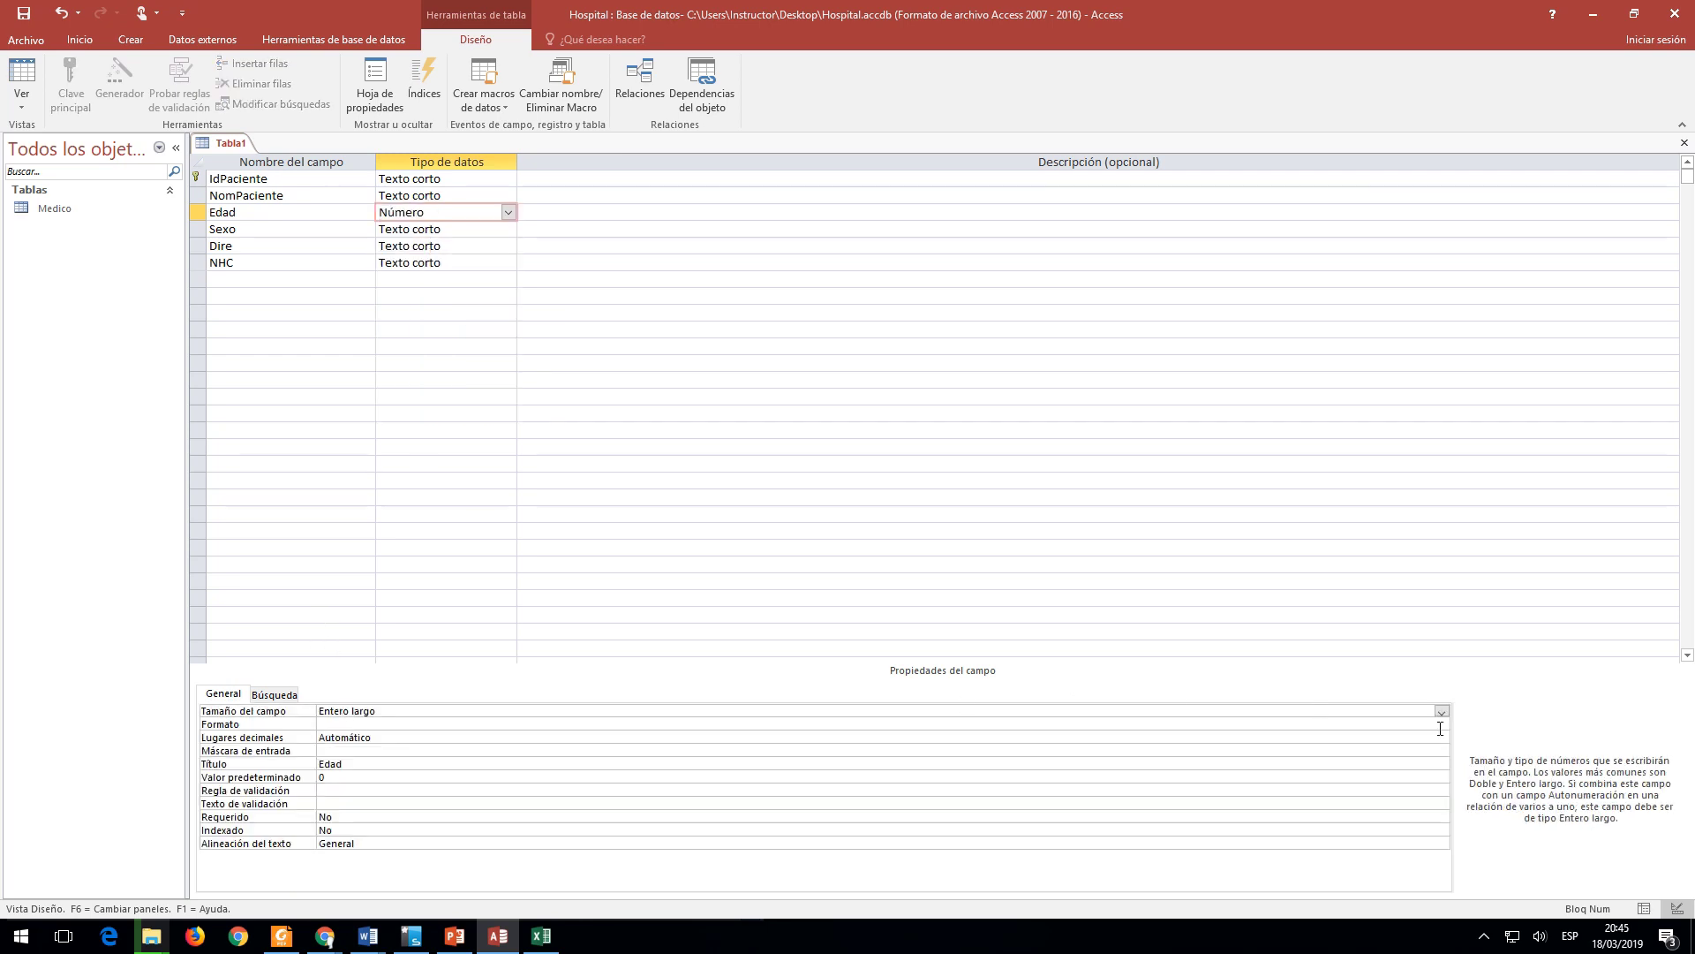
{"action": "left_click", "coordinate": [1442, 711]}
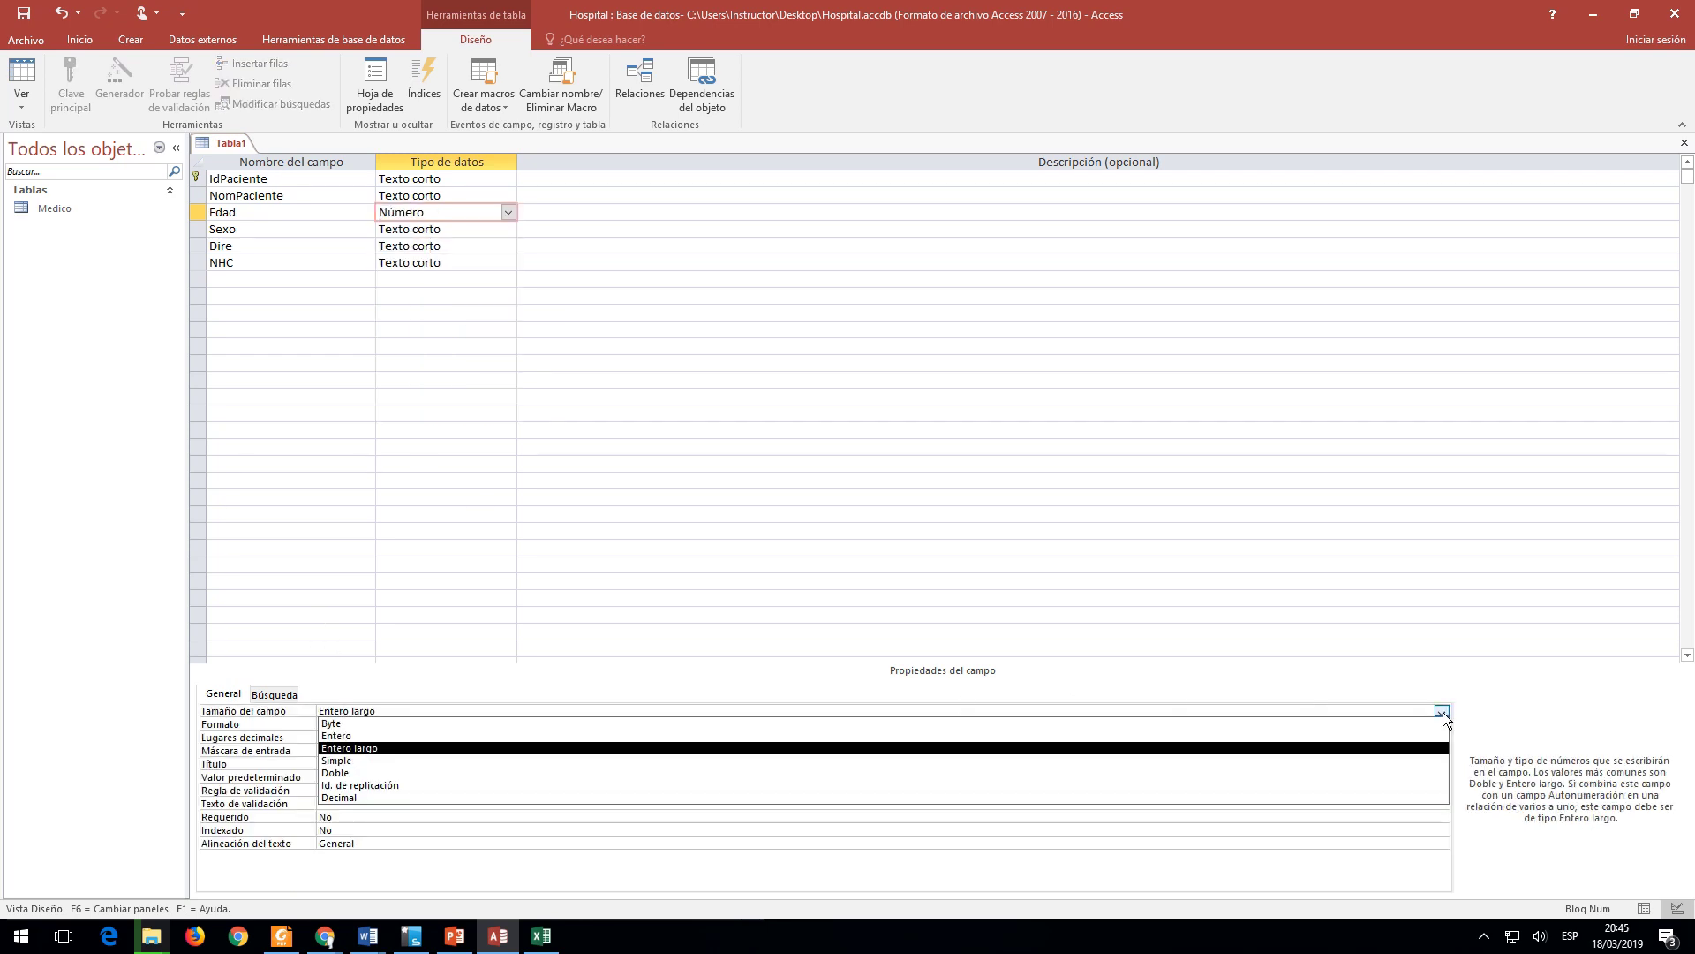
{"action": "left_click", "coordinate": [344, 724]}
Step: Change the data type of the Sexo field to Sí/No
{"action": "left_click", "coordinate": [446, 228]}
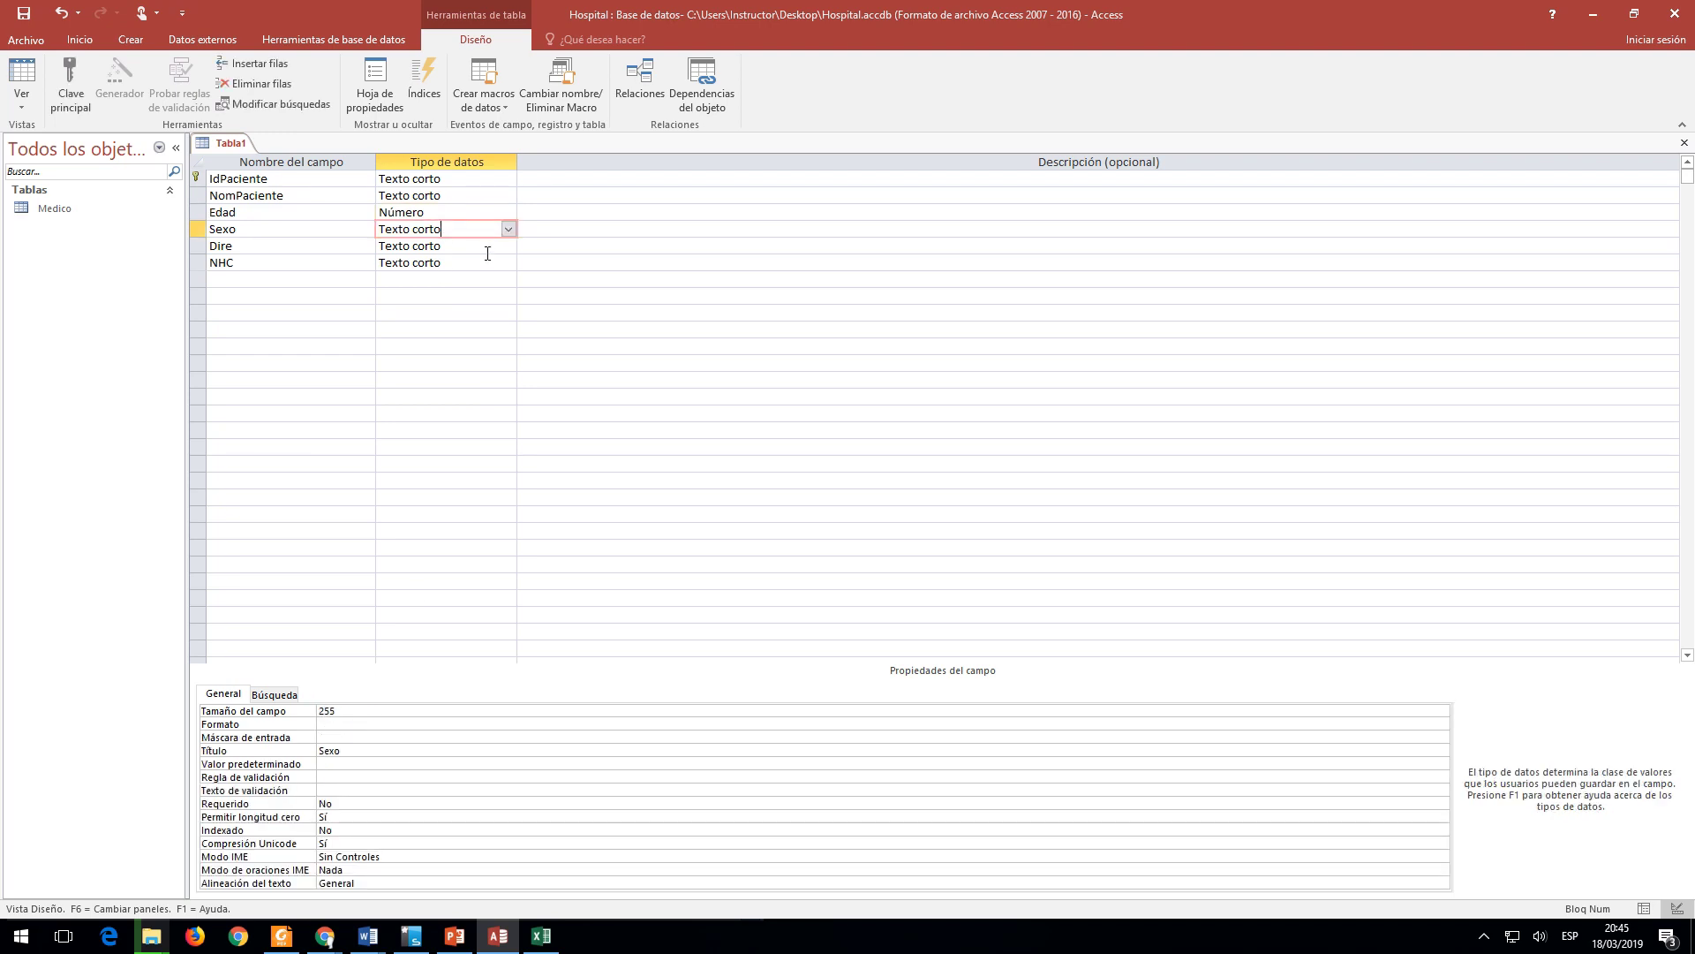
{"action": "left_click", "coordinate": [515, 230]}
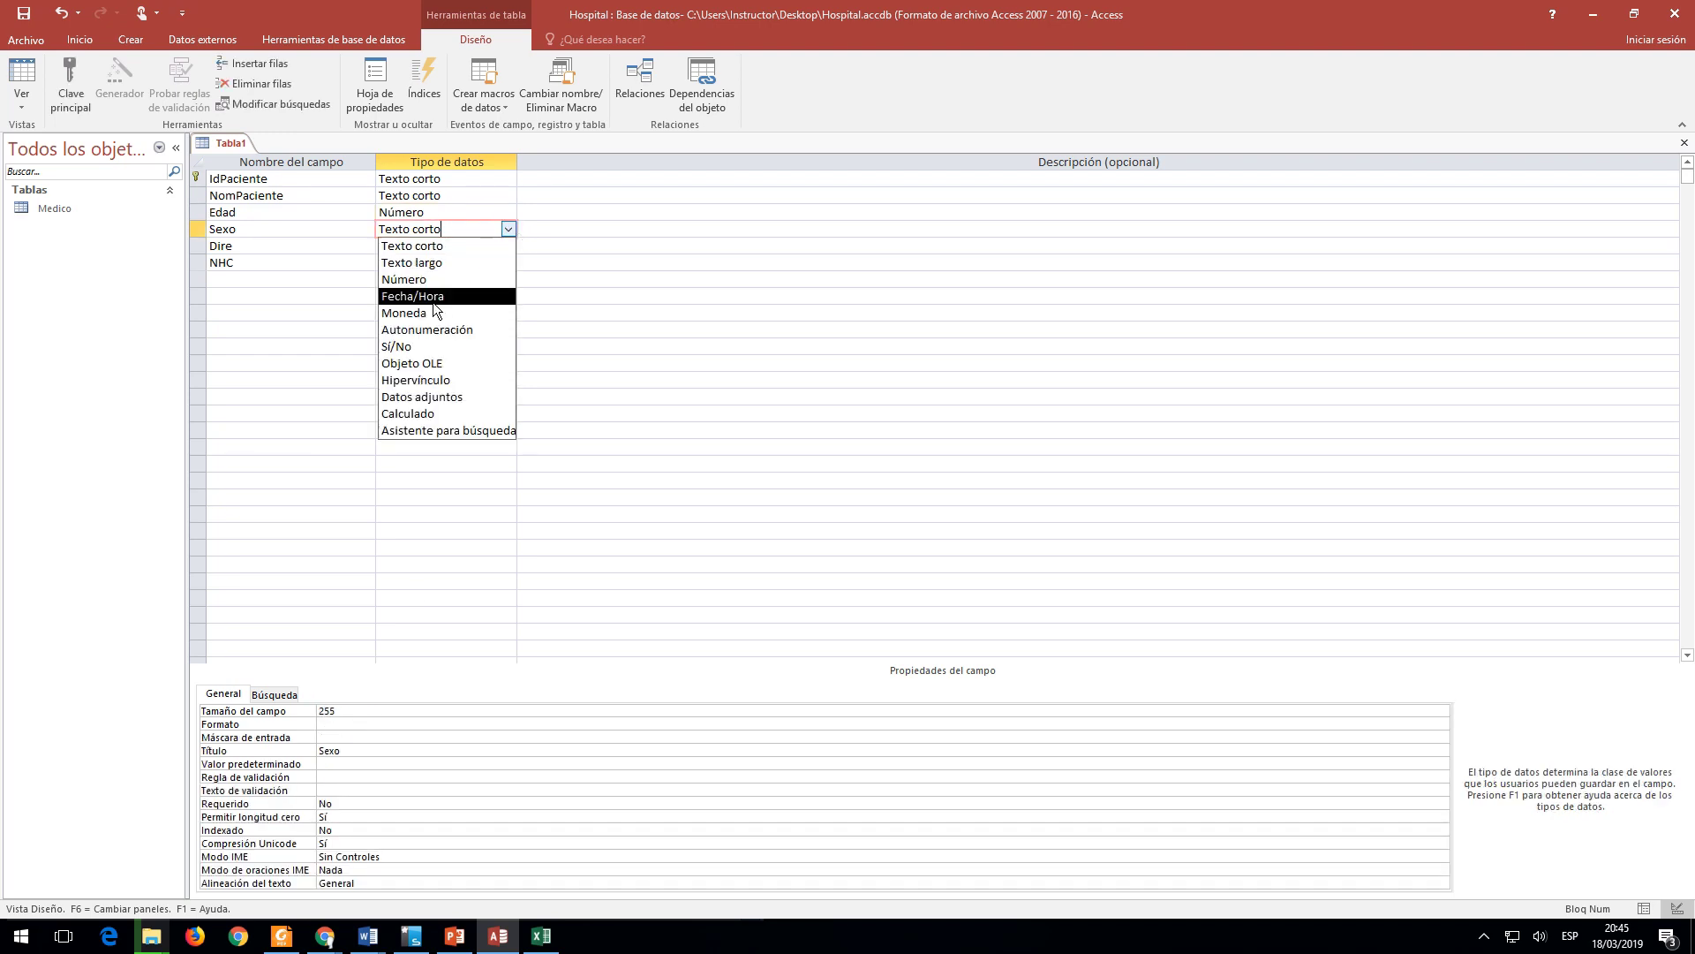
{"action": "left_click", "coordinate": [413, 350]}
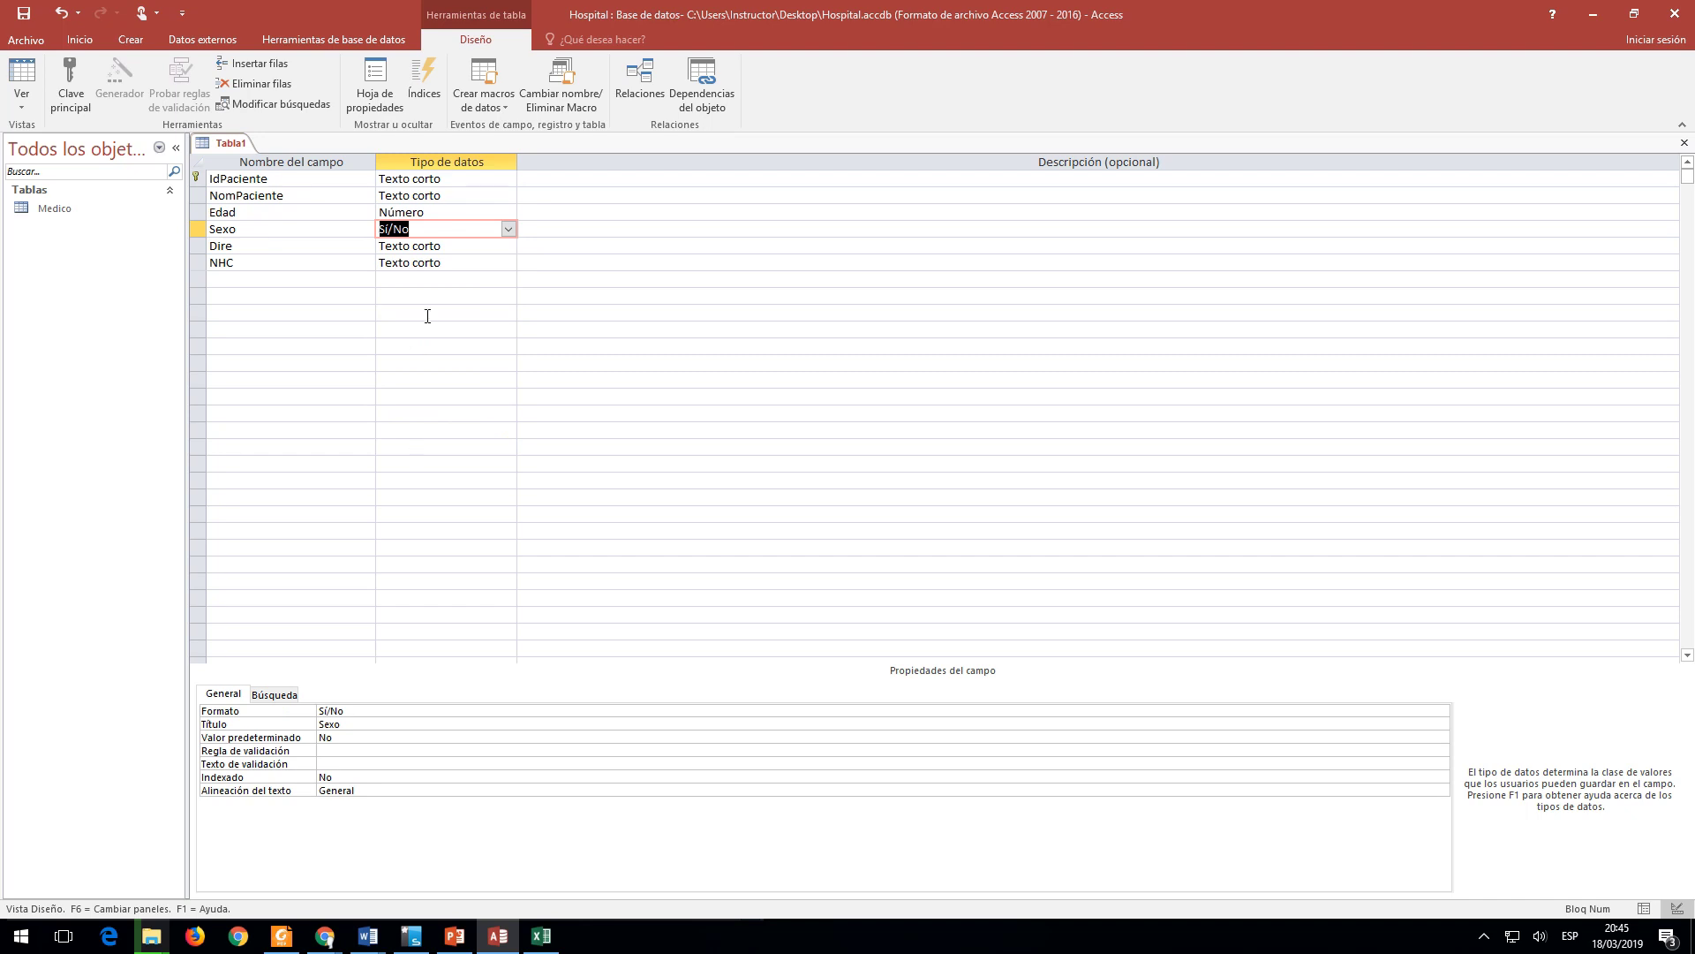
Step: Set the field size of the Dire field to 55 and open the NHC field's size for editing
{"action": "left_click", "coordinate": [452, 249]}
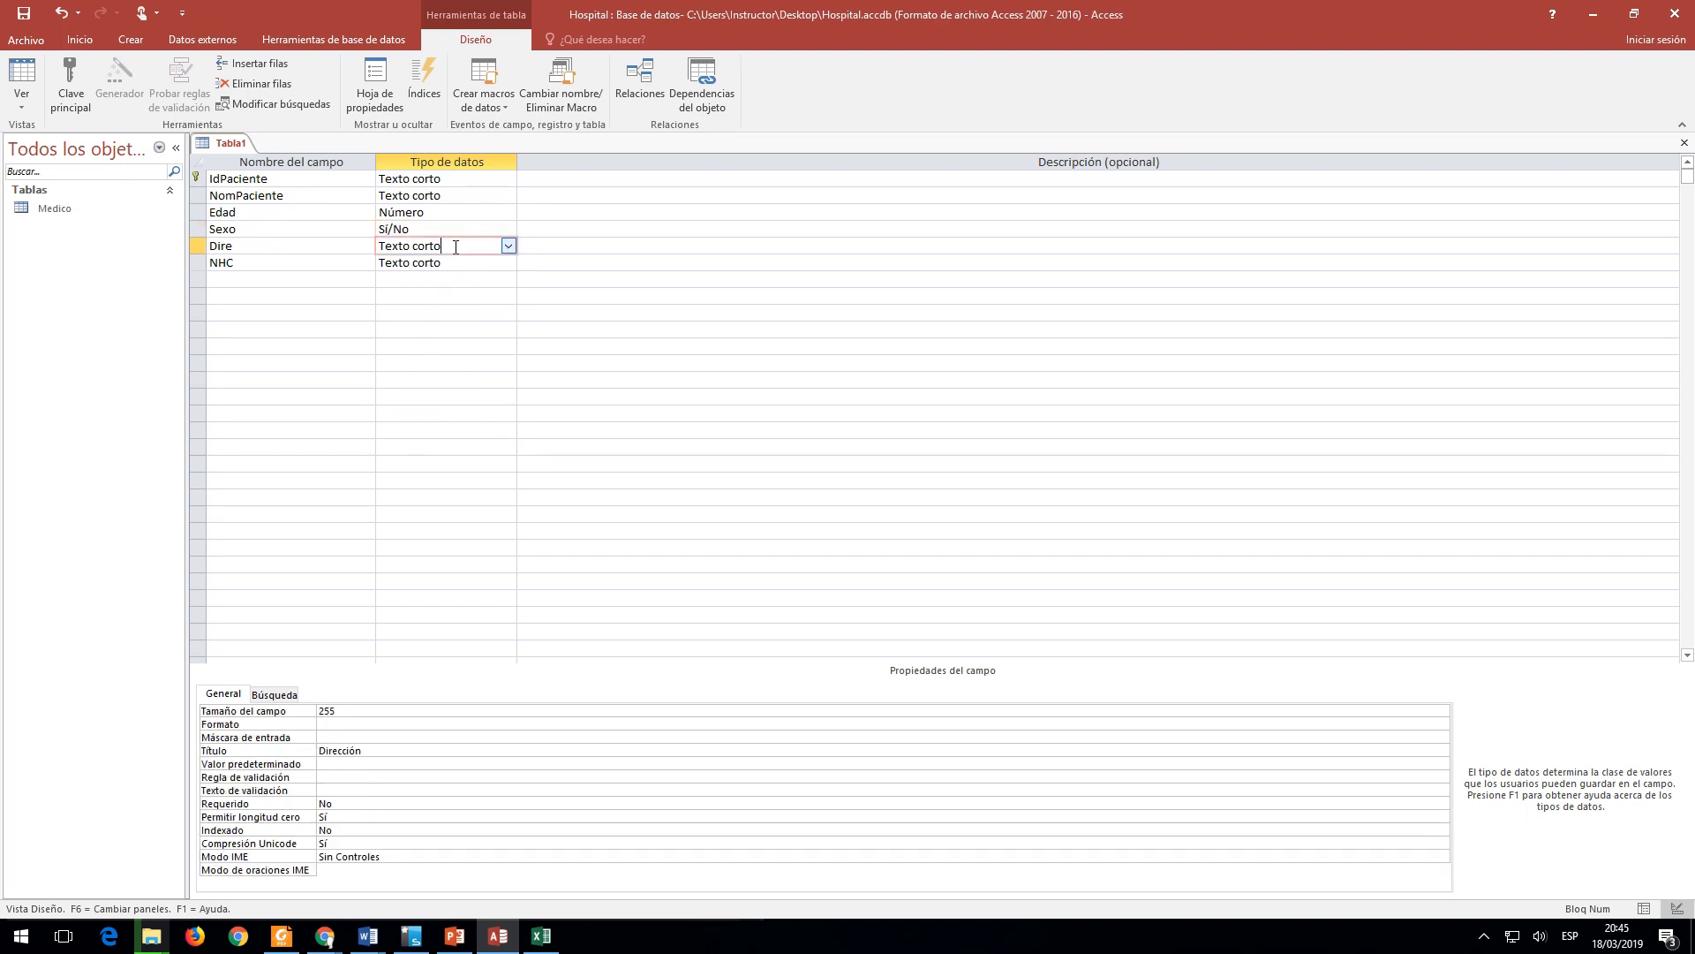
{"action": "left_click", "coordinate": [325, 711]}
{"action": "key", "text": "BackSpace"}
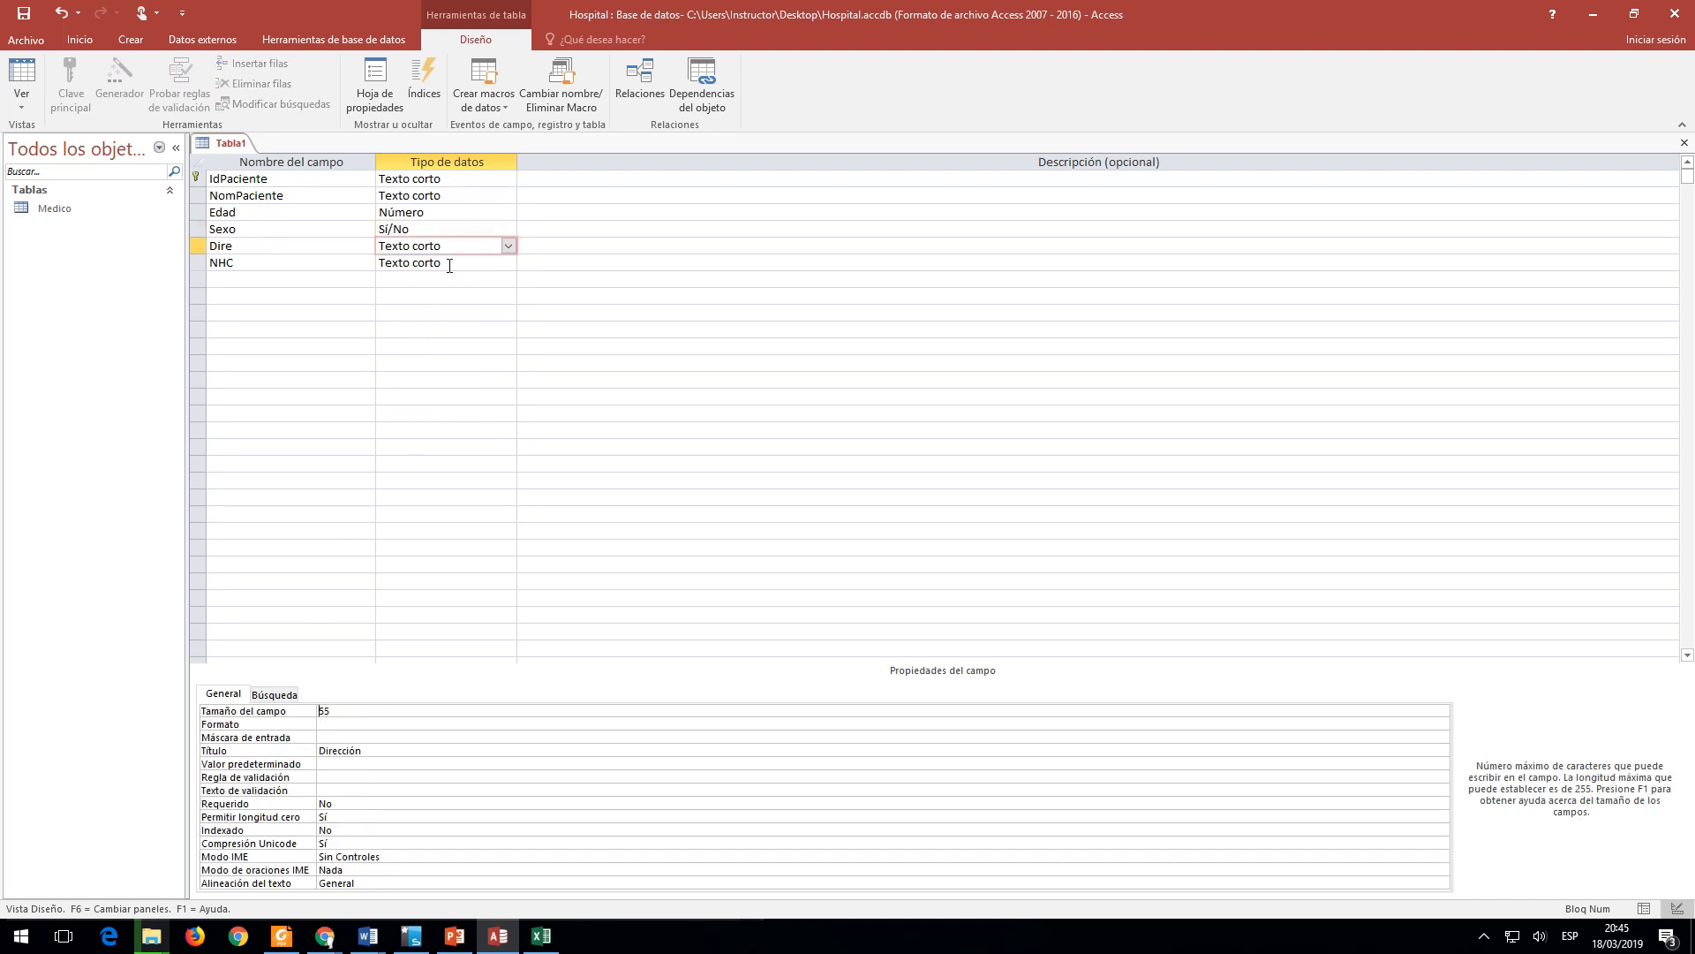
{"action": "left_click", "coordinate": [449, 265]}
{"action": "left_click", "coordinate": [307, 714]}
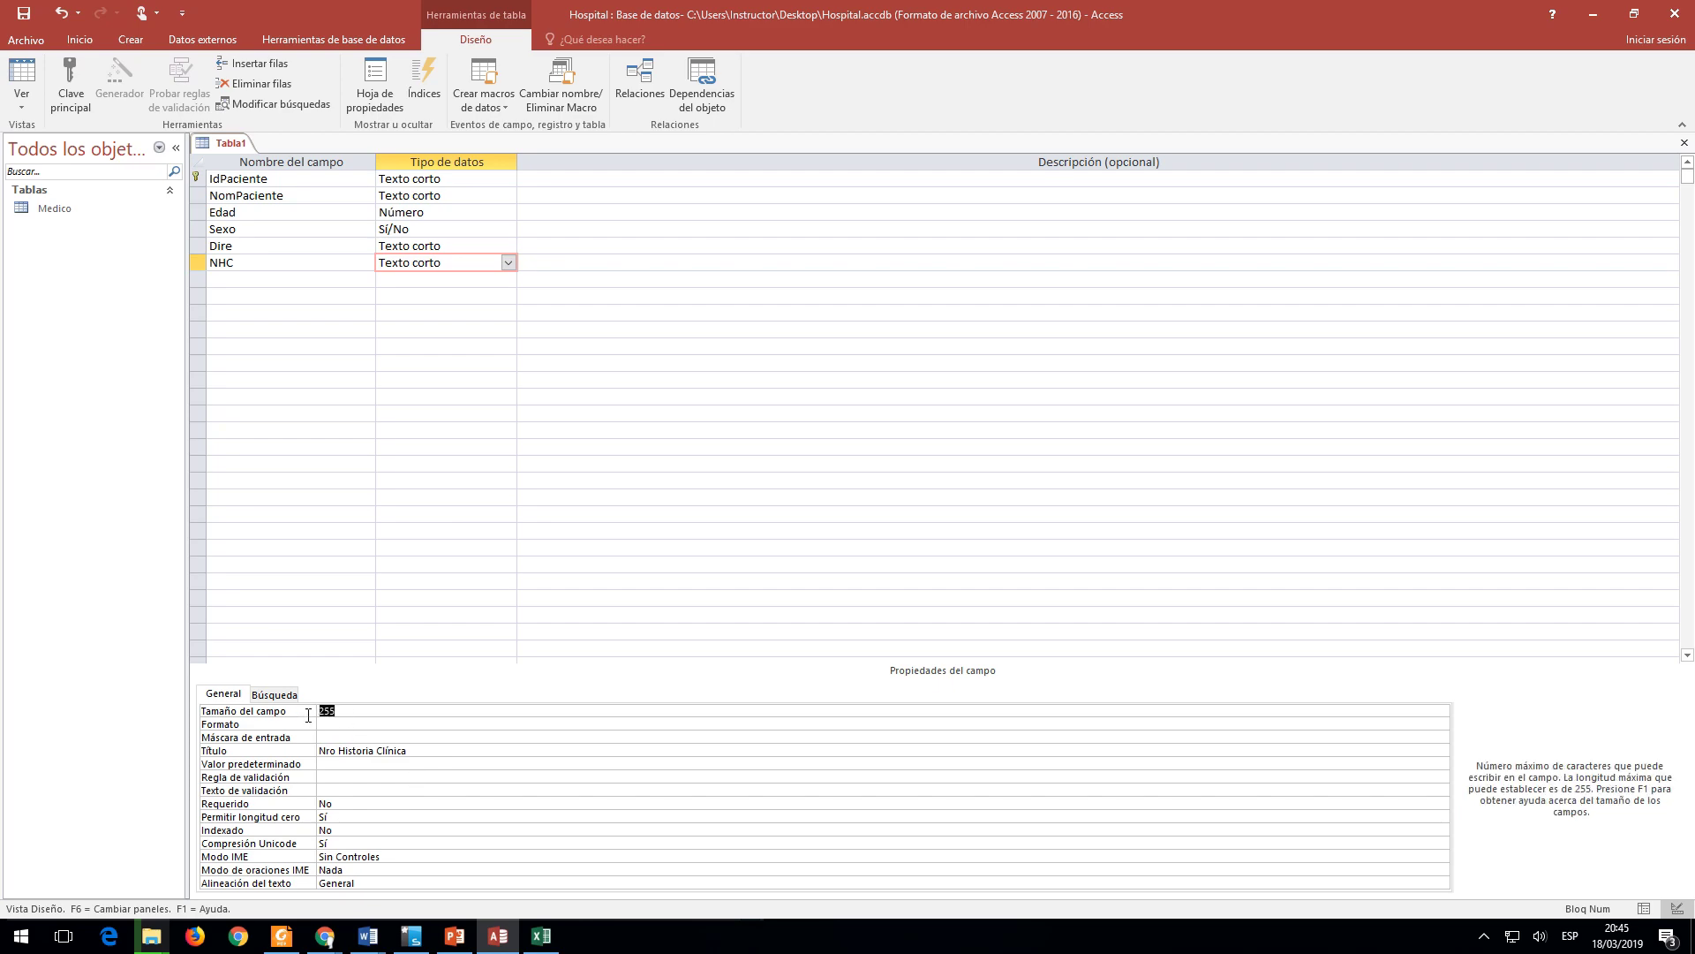
Step: Save the table with the name Pacientes and display it in Datasheet view
{"action": "left_click", "coordinate": [325, 242]}
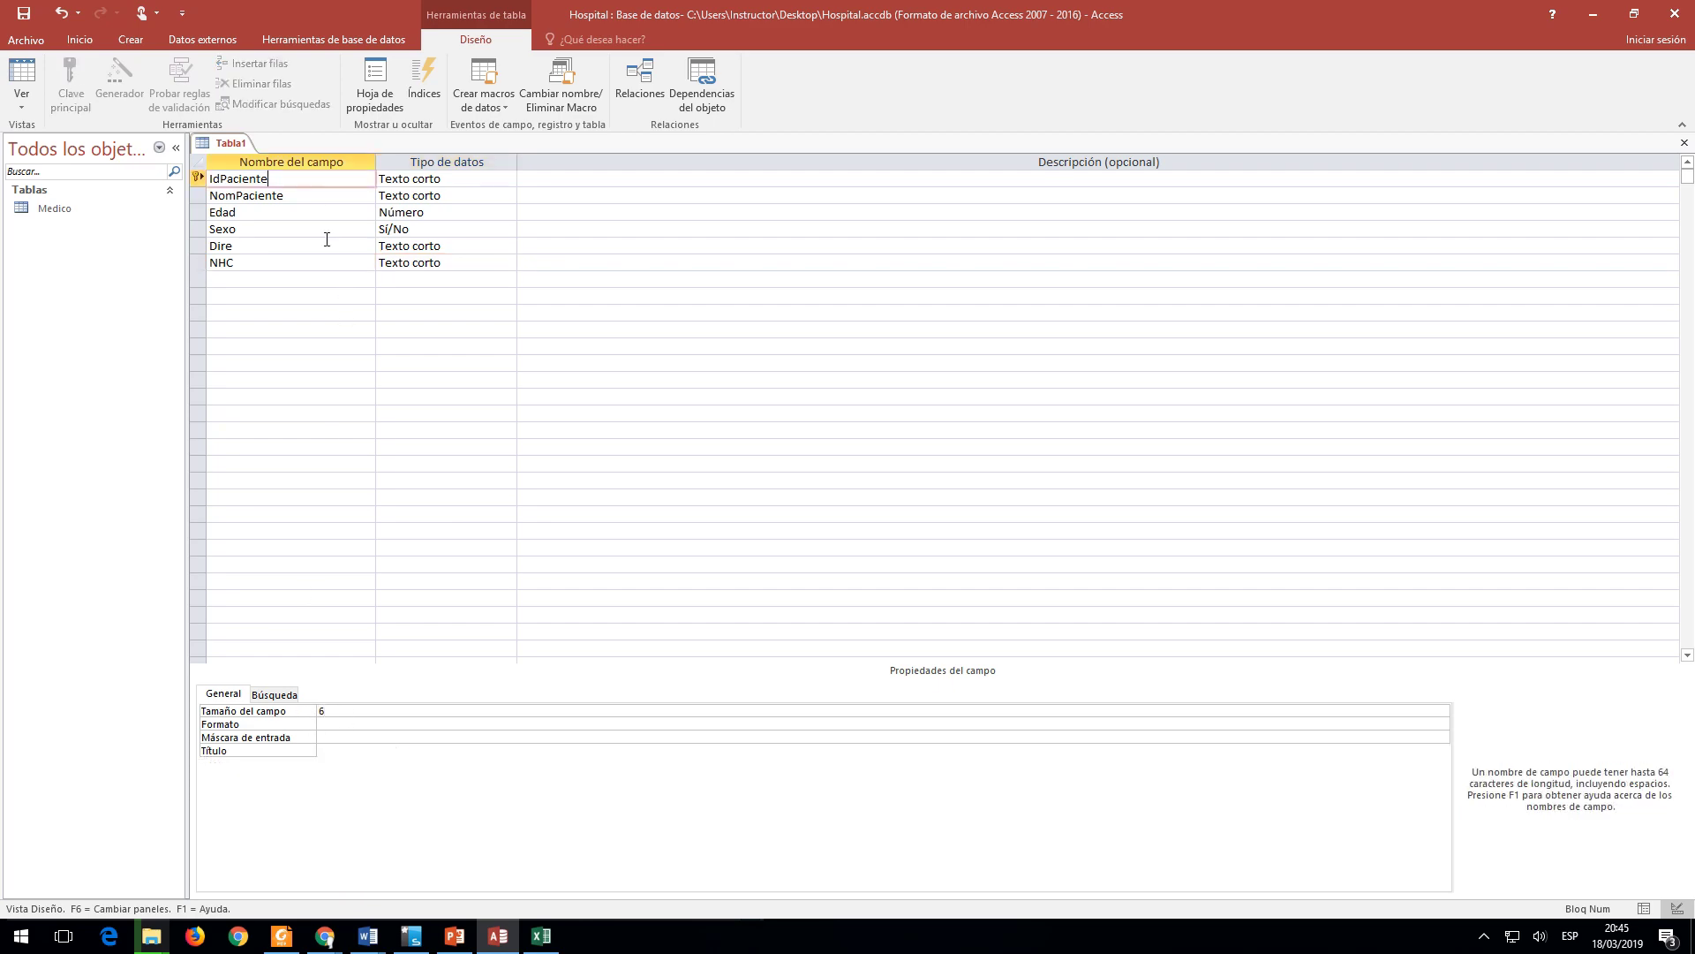
{"action": "key", "text": "alt+Tab"}
{"action": "key", "text": "alt+Tab"}
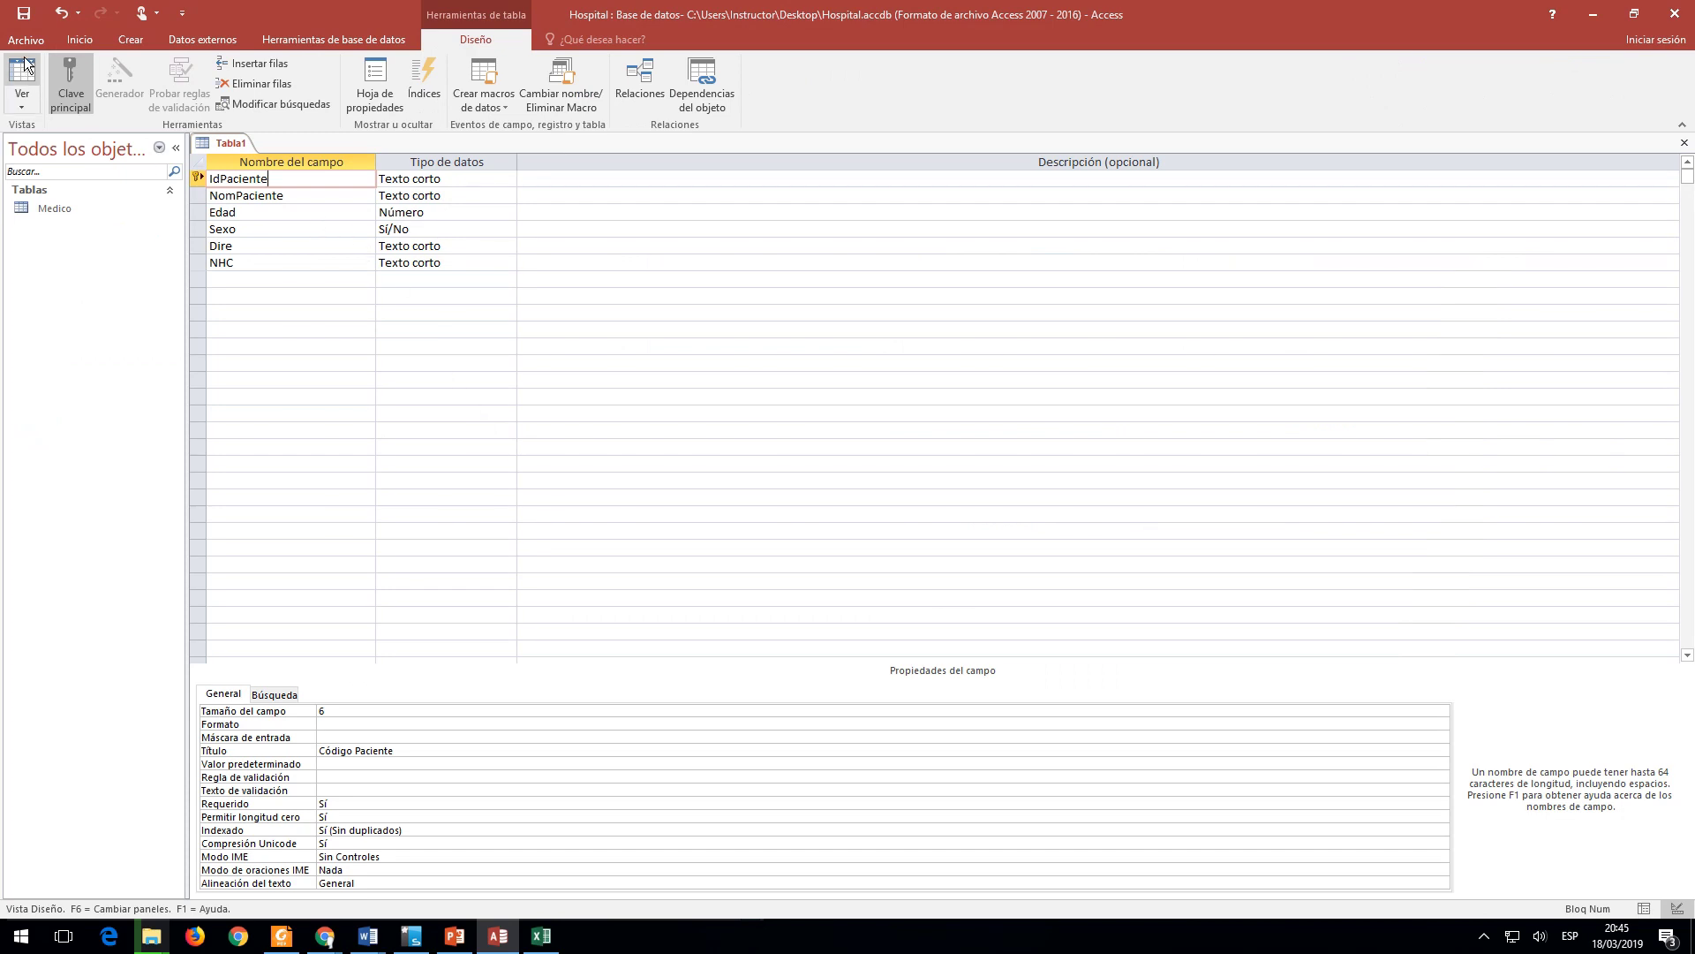
{"action": "left_click", "coordinate": [24, 13]}
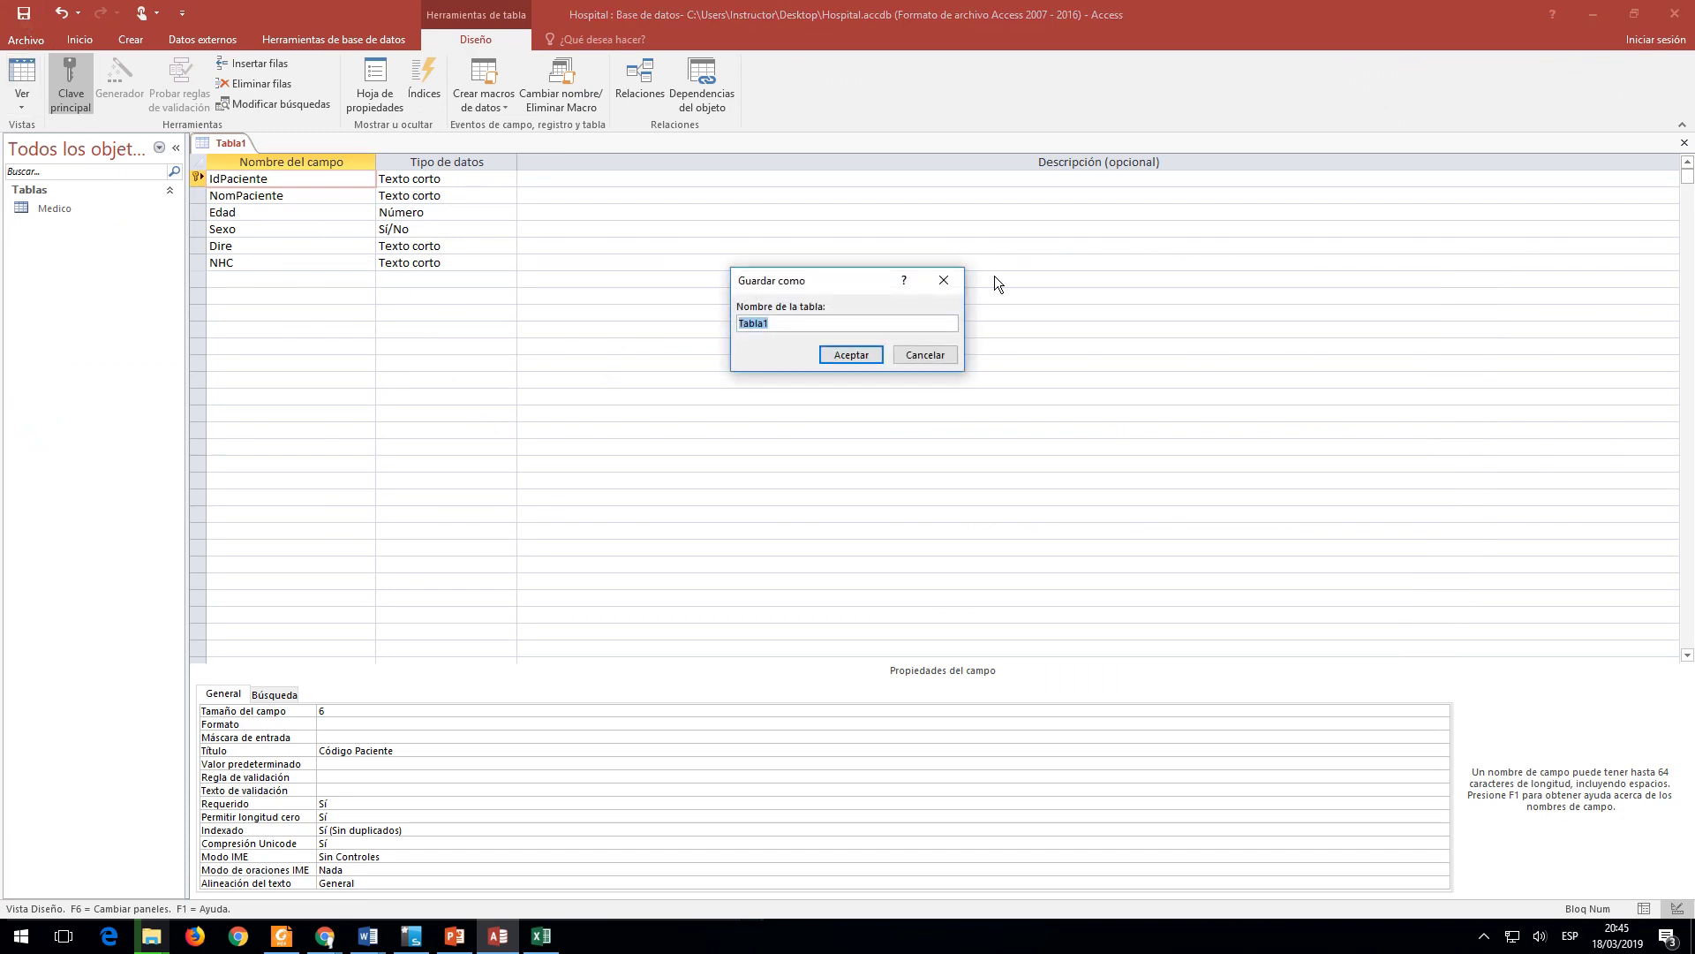
{"action": "type", "text": "Pacientes"}
{"action": "key", "text": "Return"}
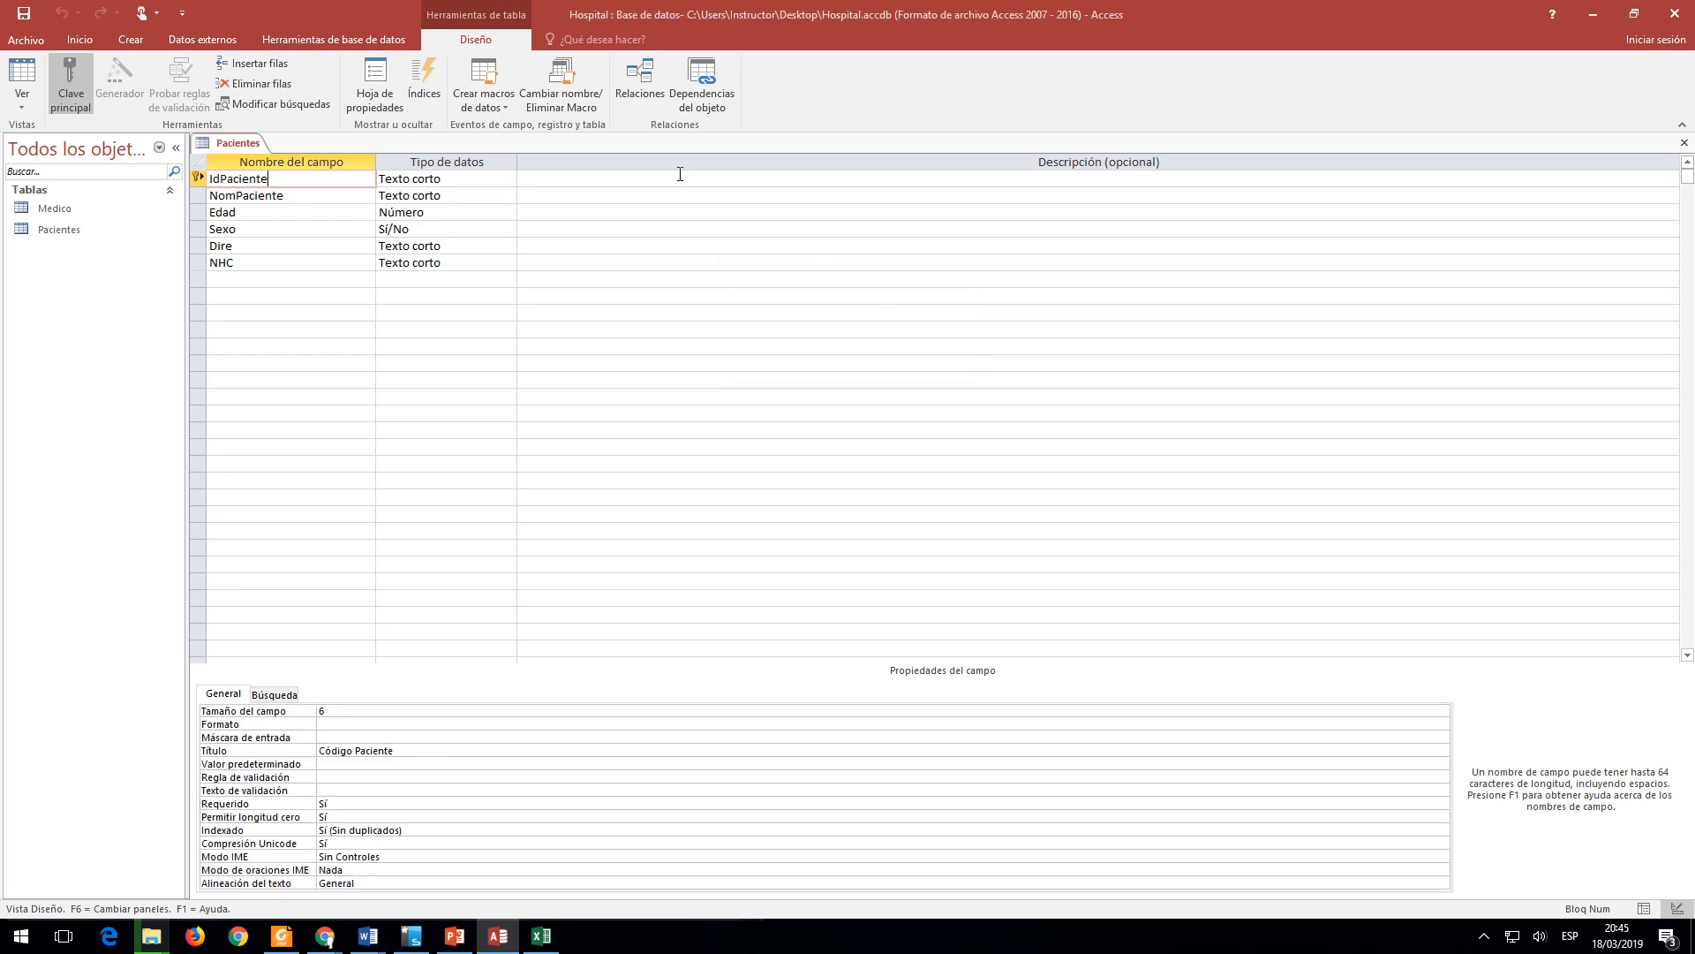
{"action": "left_click", "coordinate": [30, 103]}
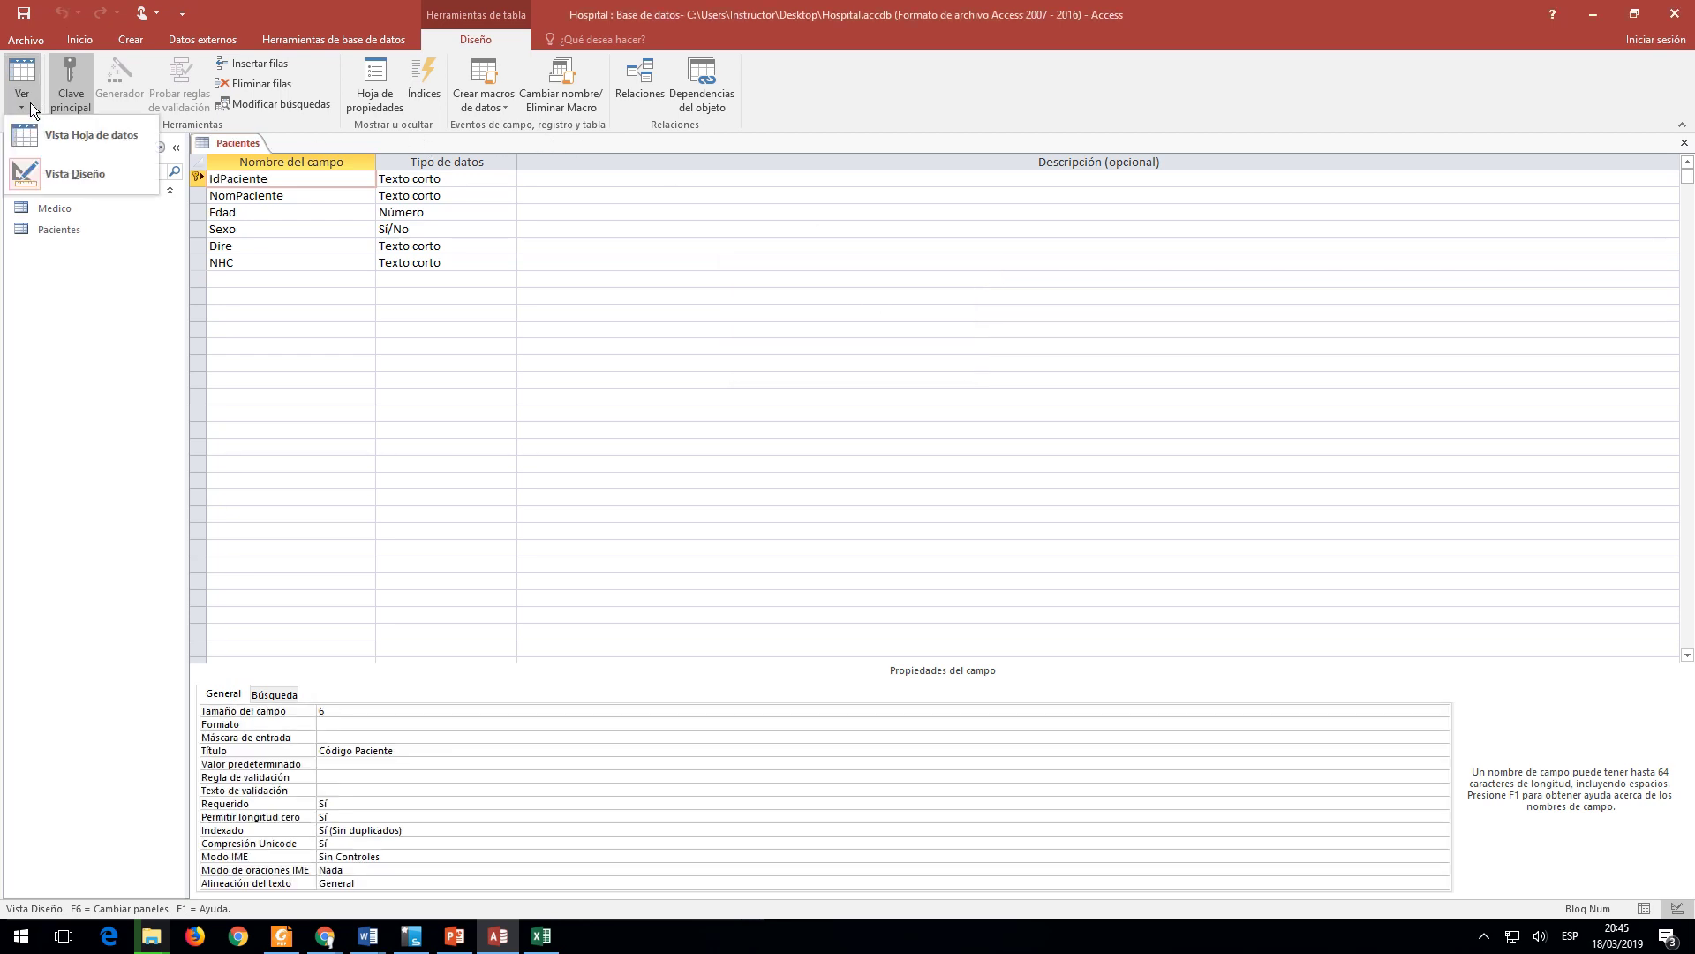
{"action": "left_click", "coordinate": [103, 141]}
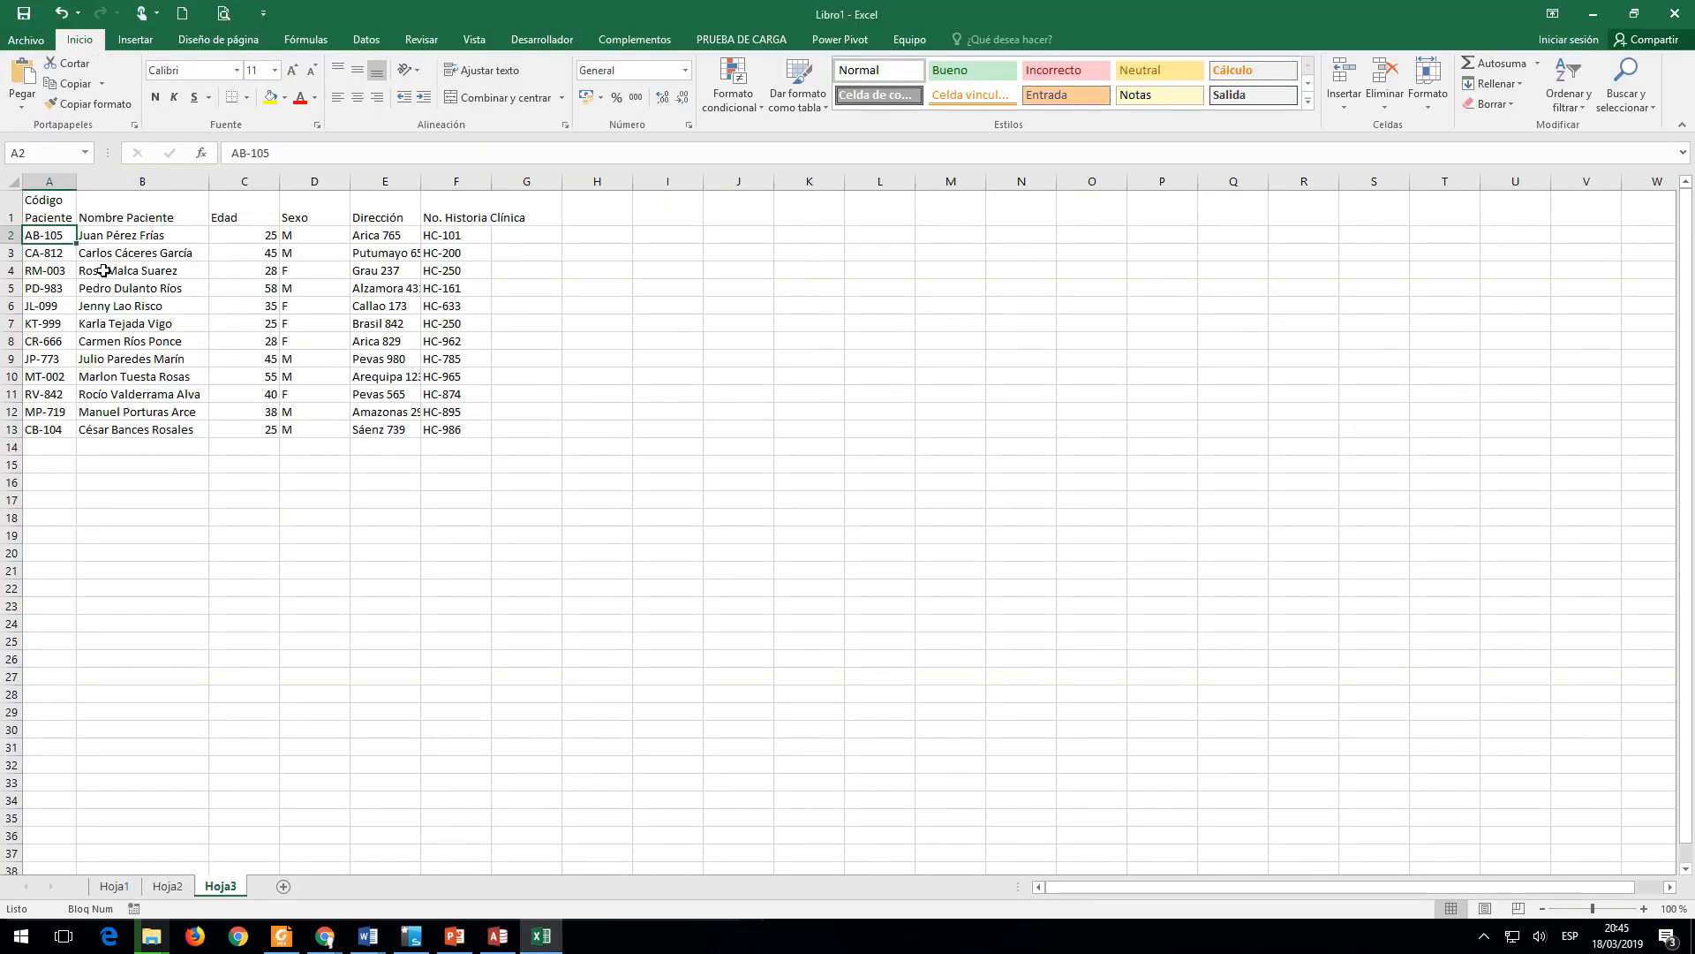
Step: Try to copy the patient codes in Excel cells A2:A13 into the Código Paciente column of the Access Pacientes table
{"action": "left_click_drag", "start_coordinate": [55, 231], "coordinate": [64, 429]}
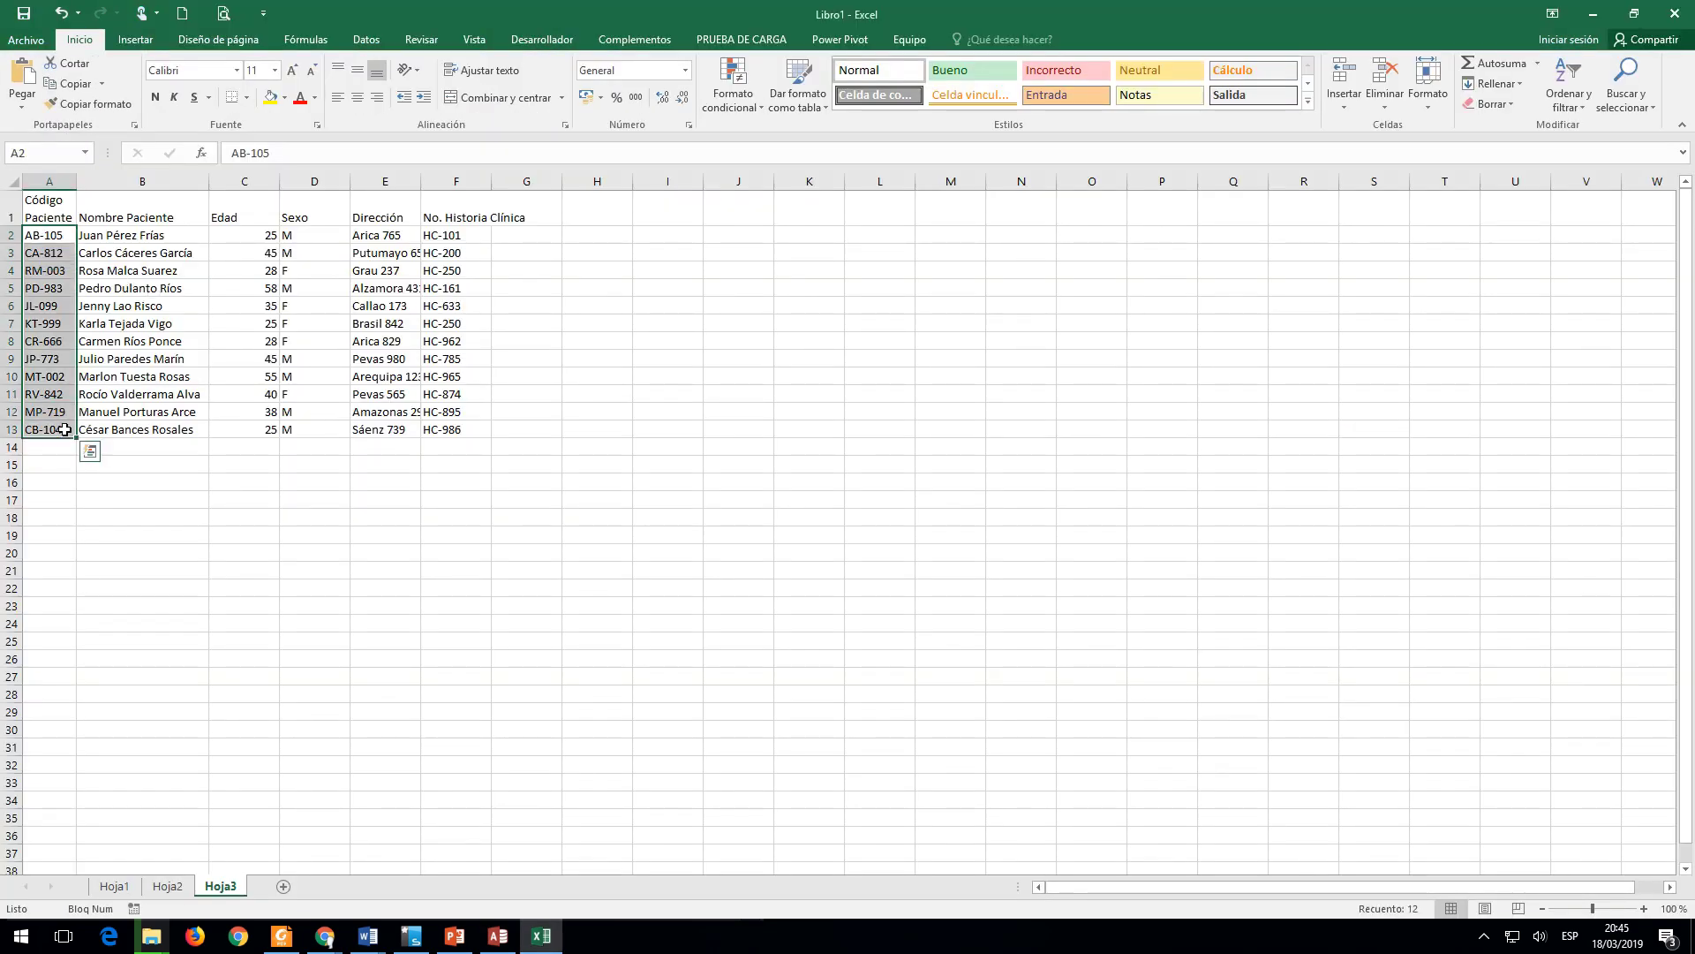
{"action": "key", "text": "ctrl+c"}
{"action": "key", "text": "alt+Tab"}
{"action": "right_click", "coordinate": [267, 165]}
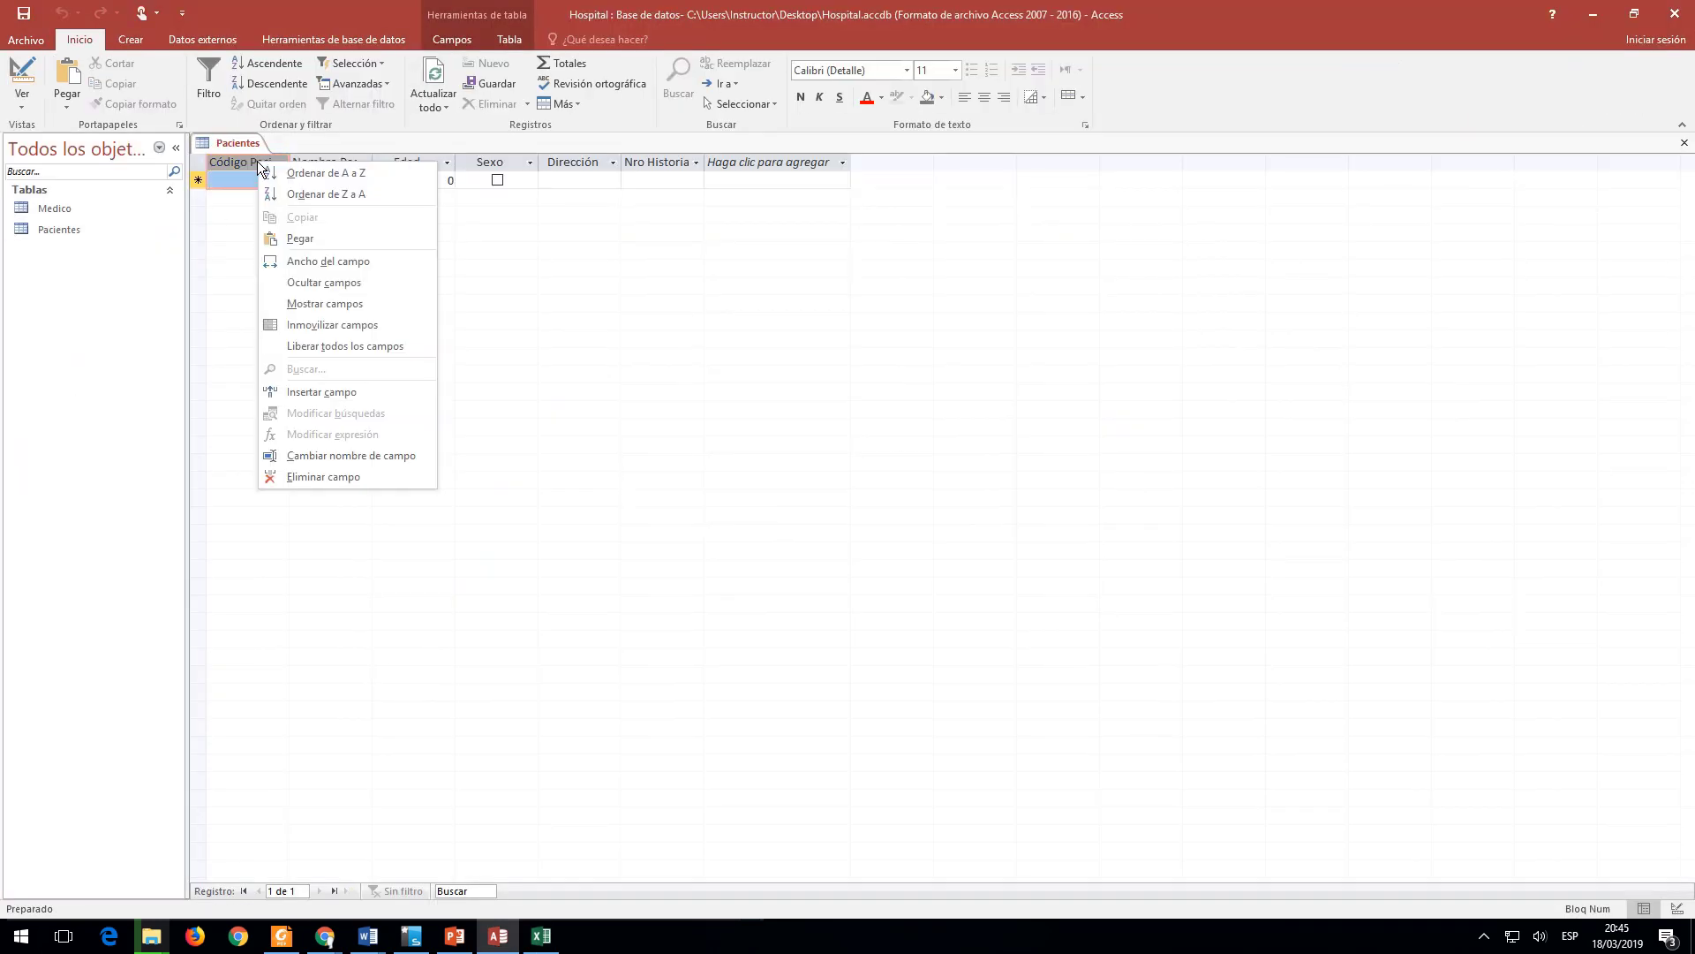
{"action": "left_click", "coordinate": [327, 256]}
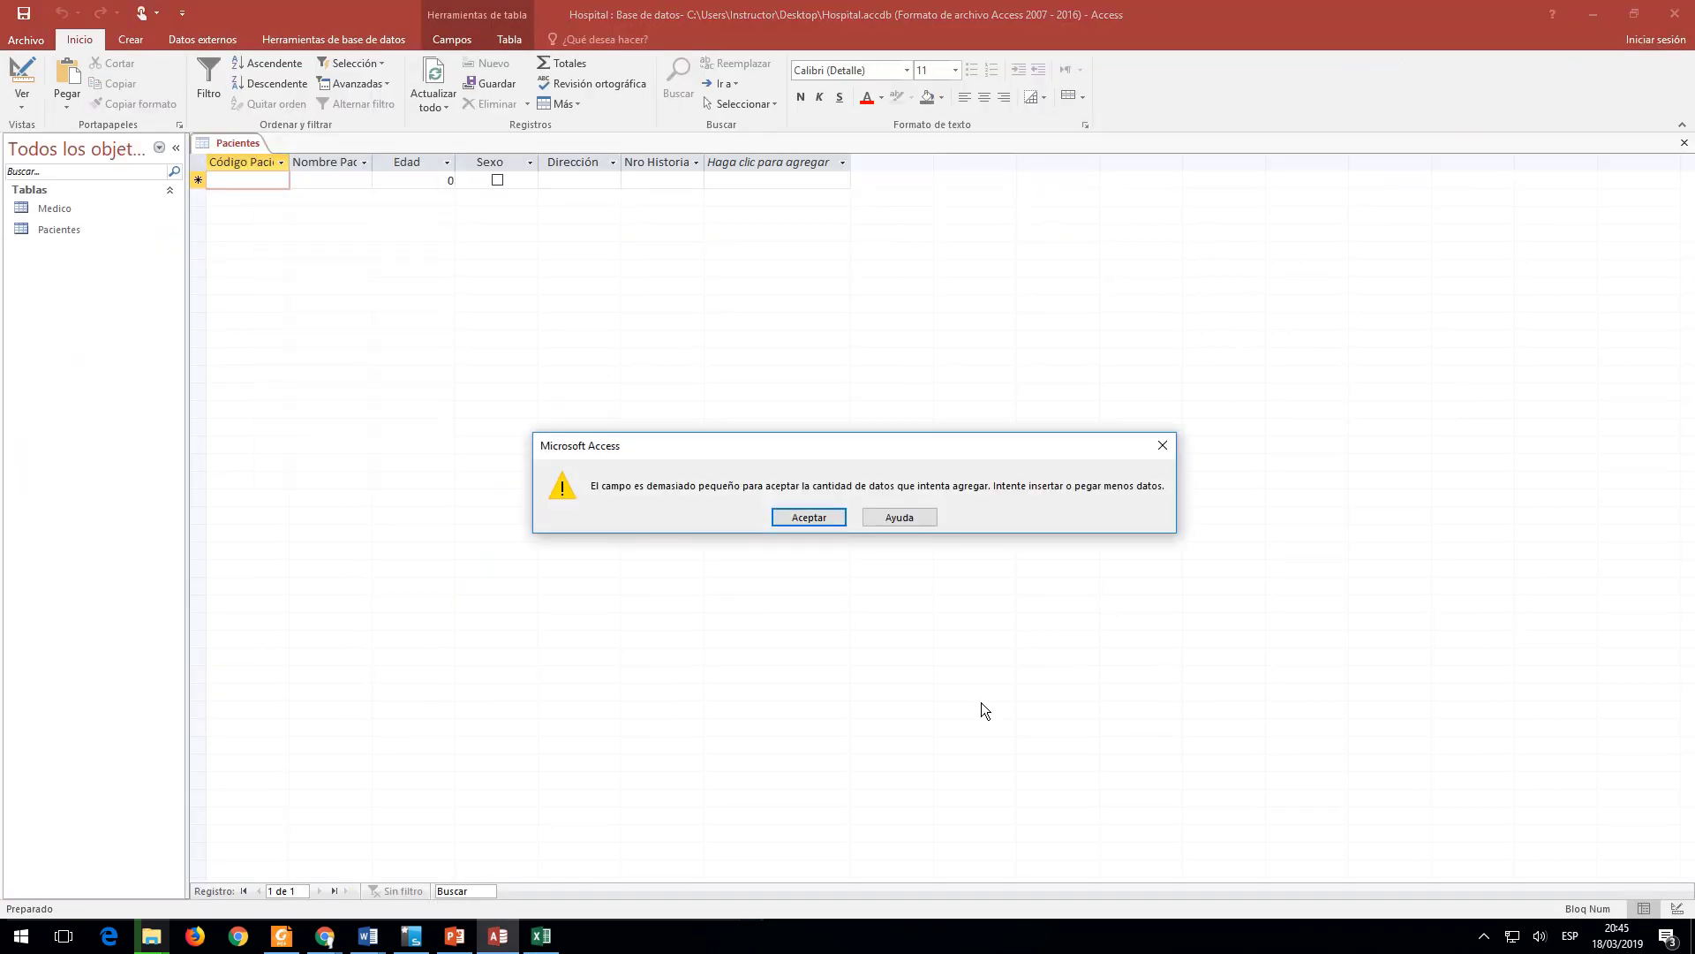
{"action": "left_click", "coordinate": [793, 519]}
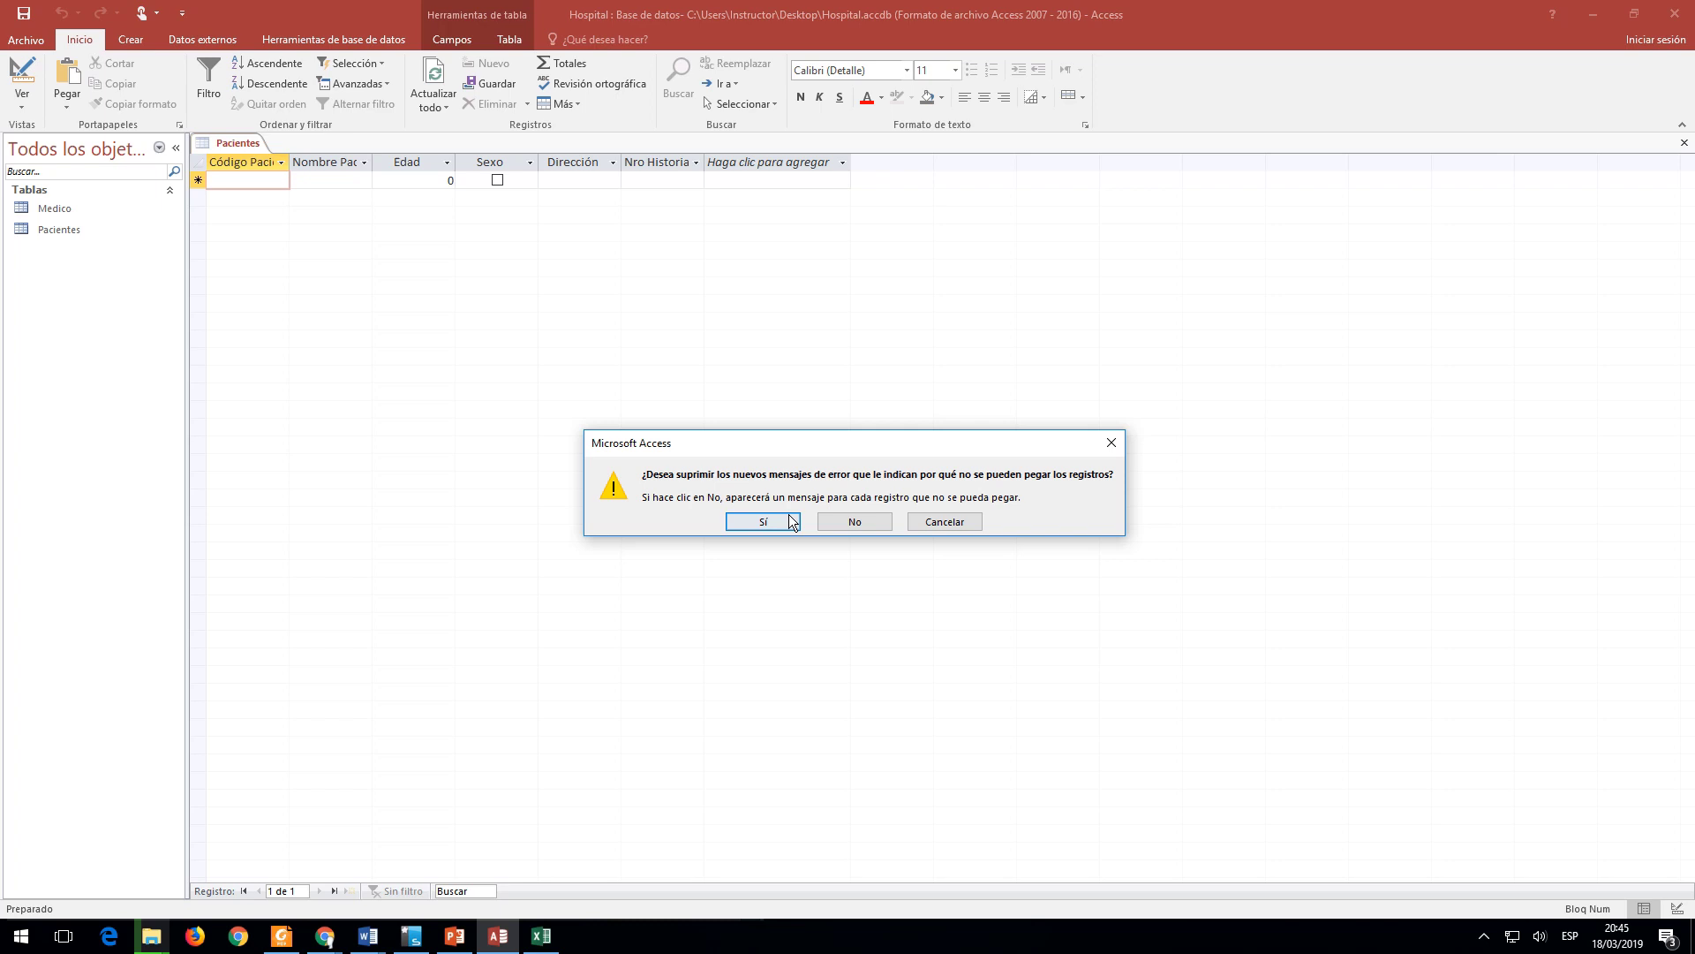
{"action": "left_click", "coordinate": [846, 521]}
{"action": "left_click", "coordinate": [823, 522]}
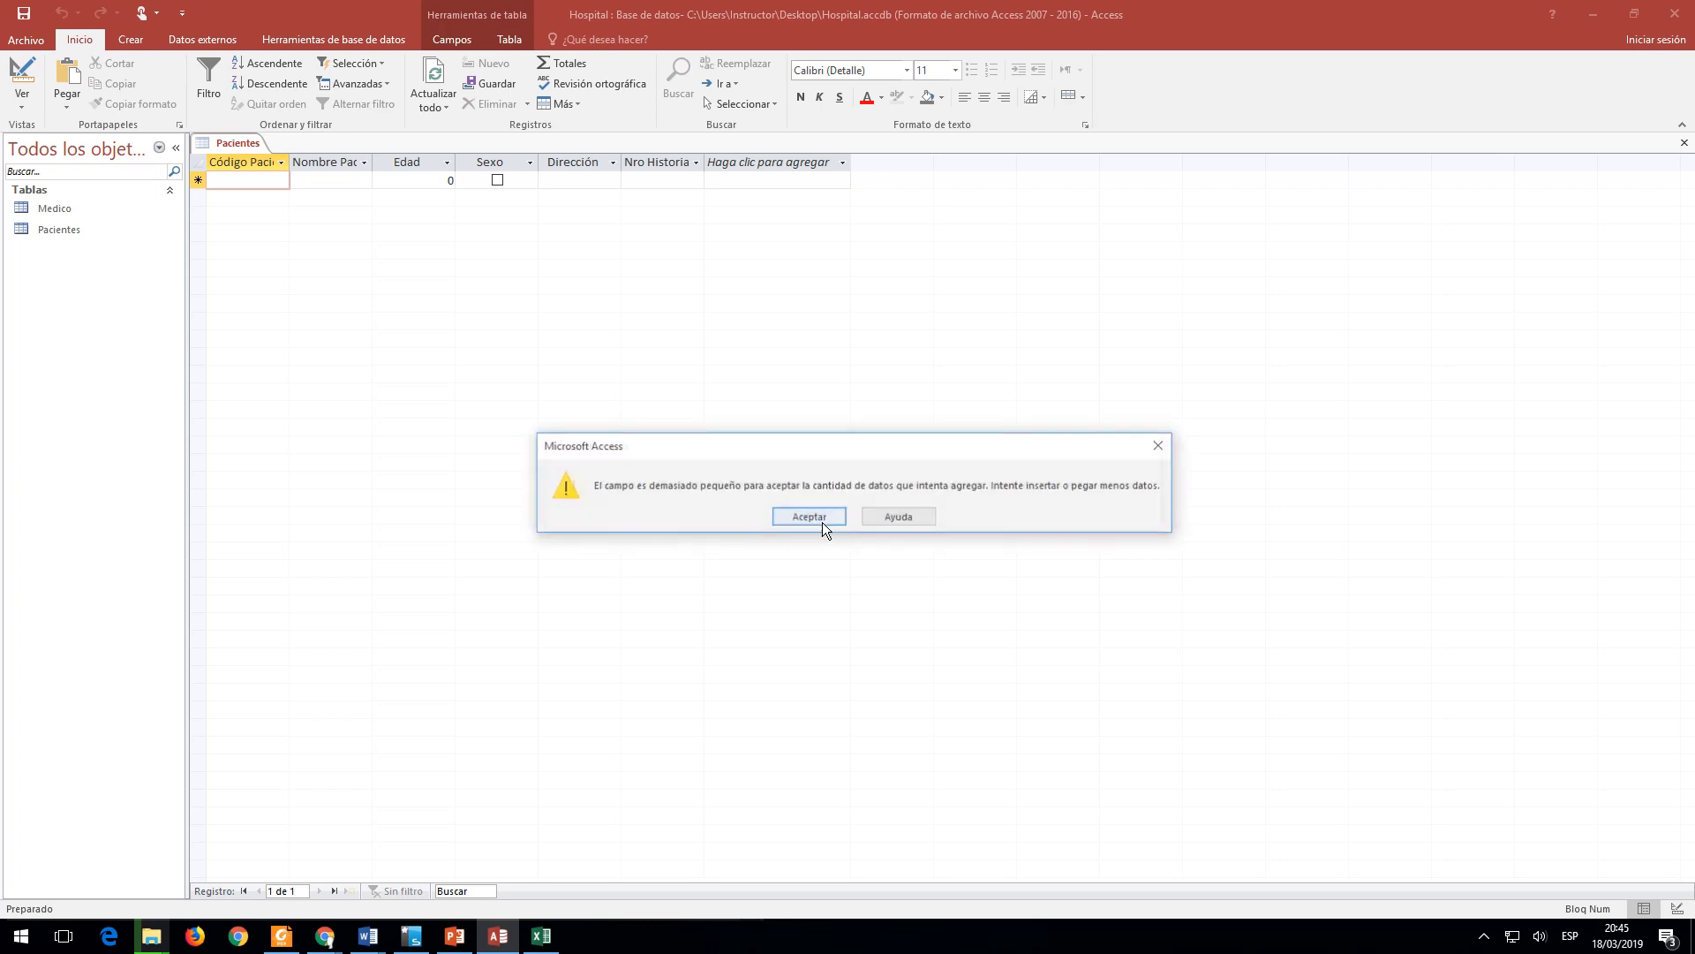
{"action": "left_click", "coordinate": [823, 519]}
{"action": "left_click", "coordinate": [823, 516]}
{"action": "left_click", "coordinate": [846, 527]}
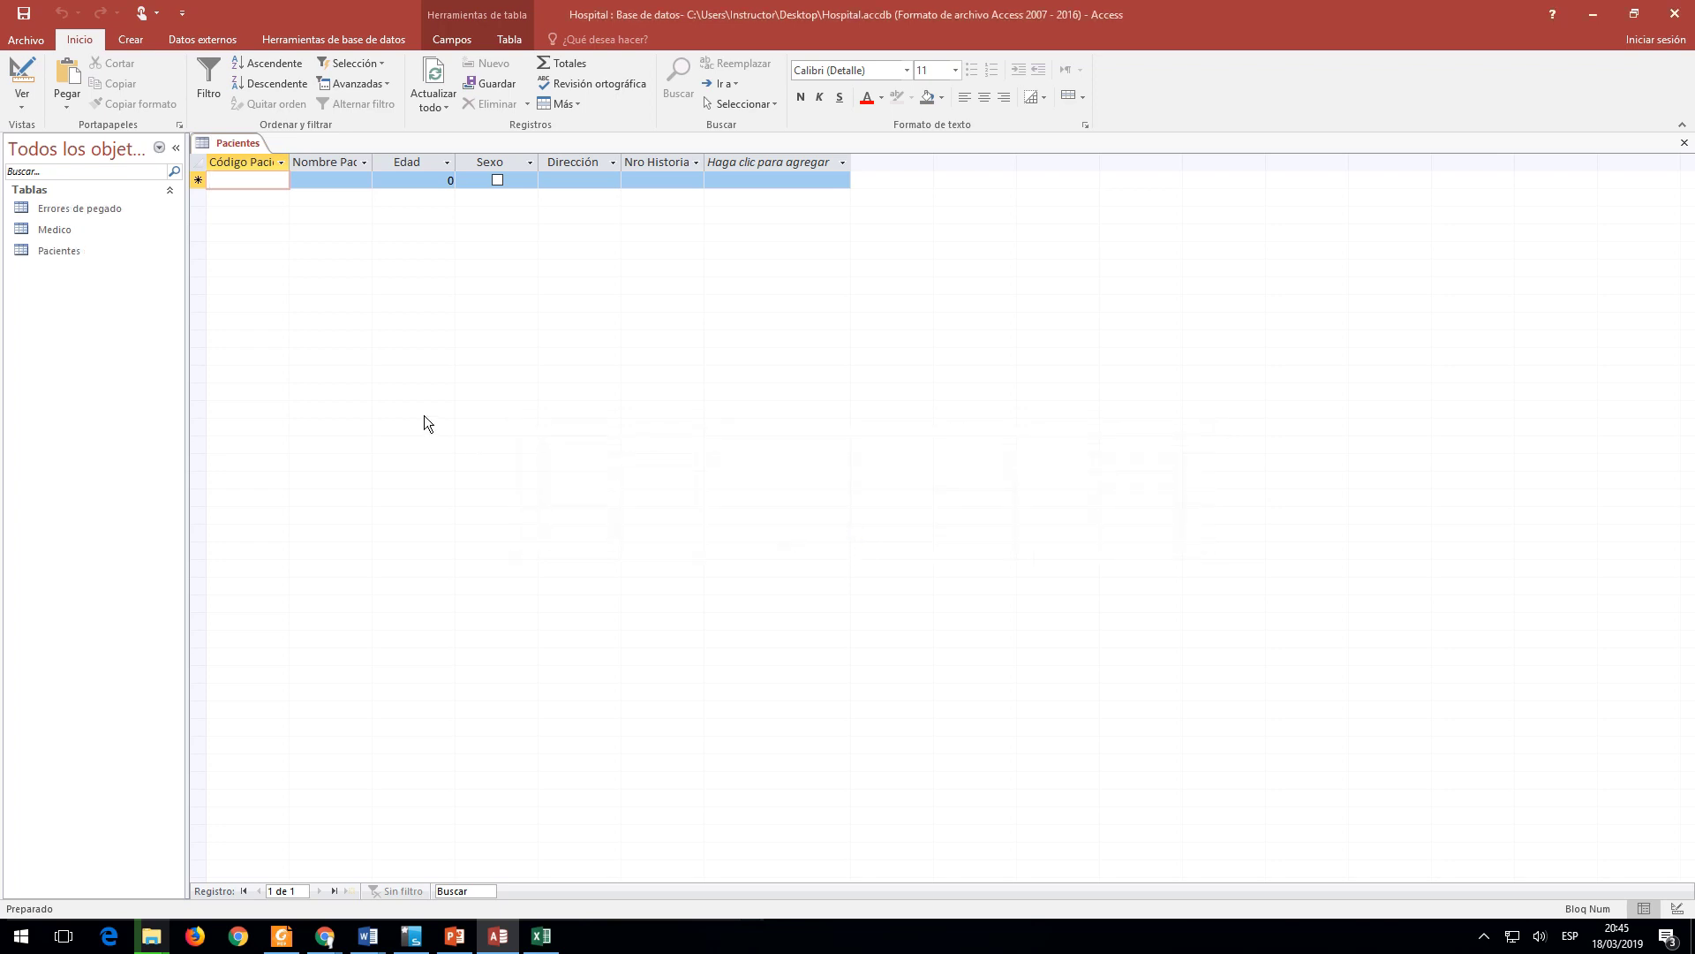
Step: Delete the Errores de pegado table from the database
{"action": "left_click", "coordinate": [97, 208]}
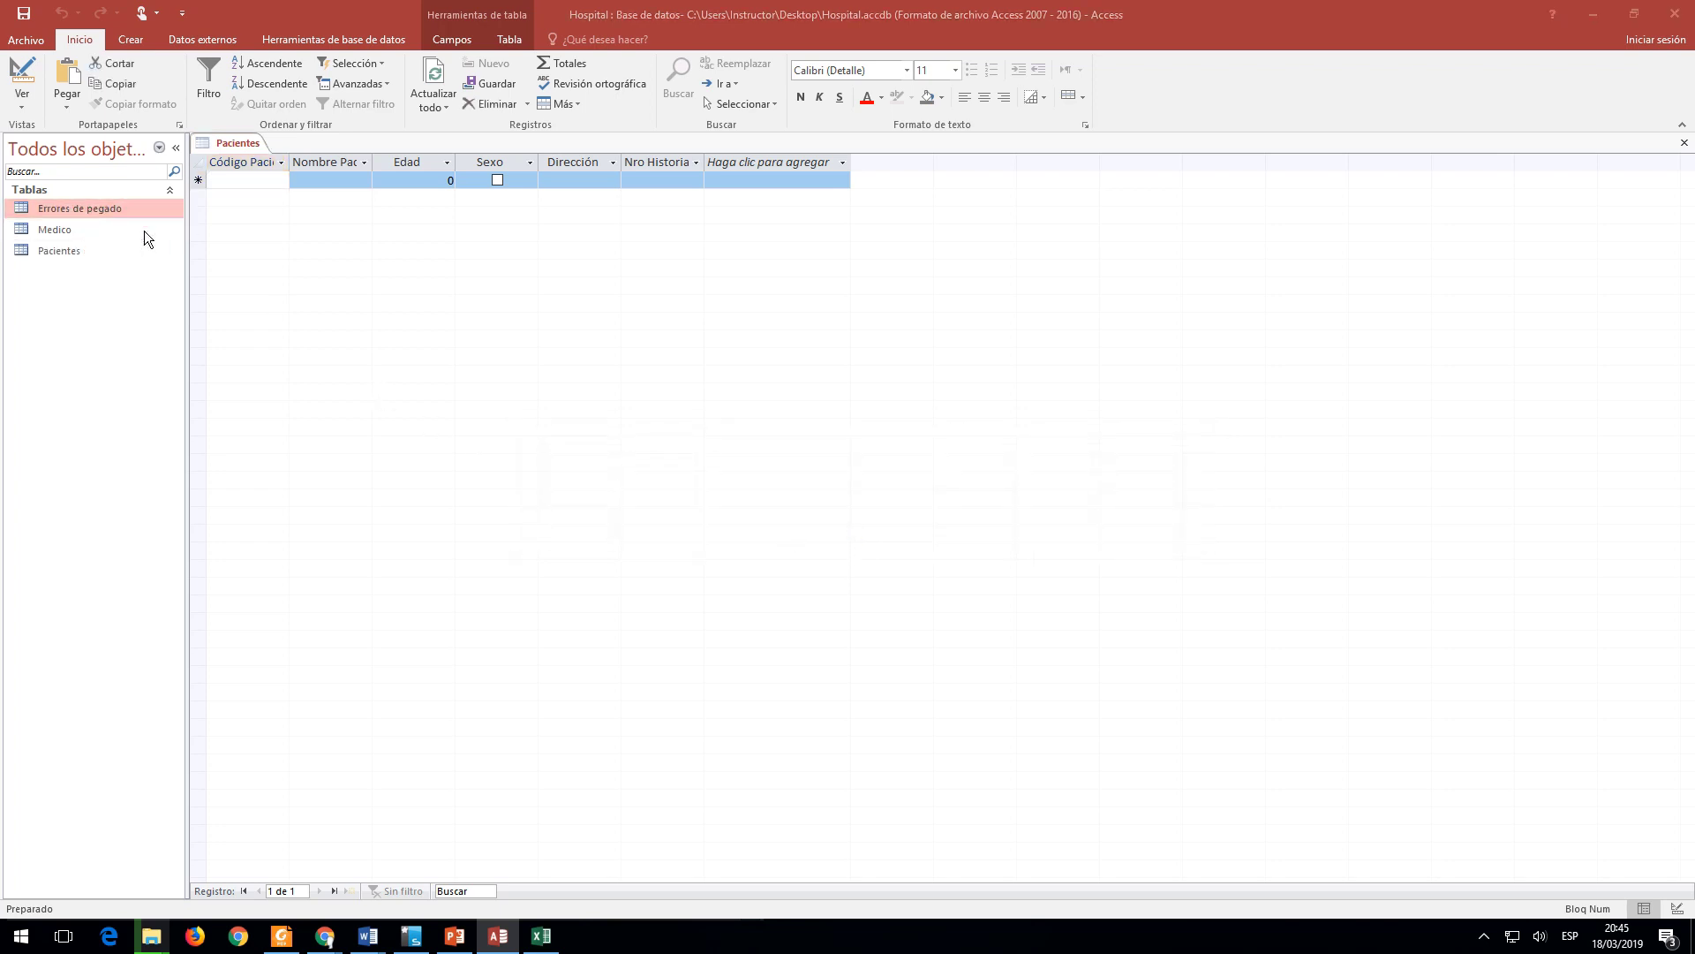
{"action": "key", "text": "Delete"}
{"action": "left_click", "coordinate": [732, 519]}
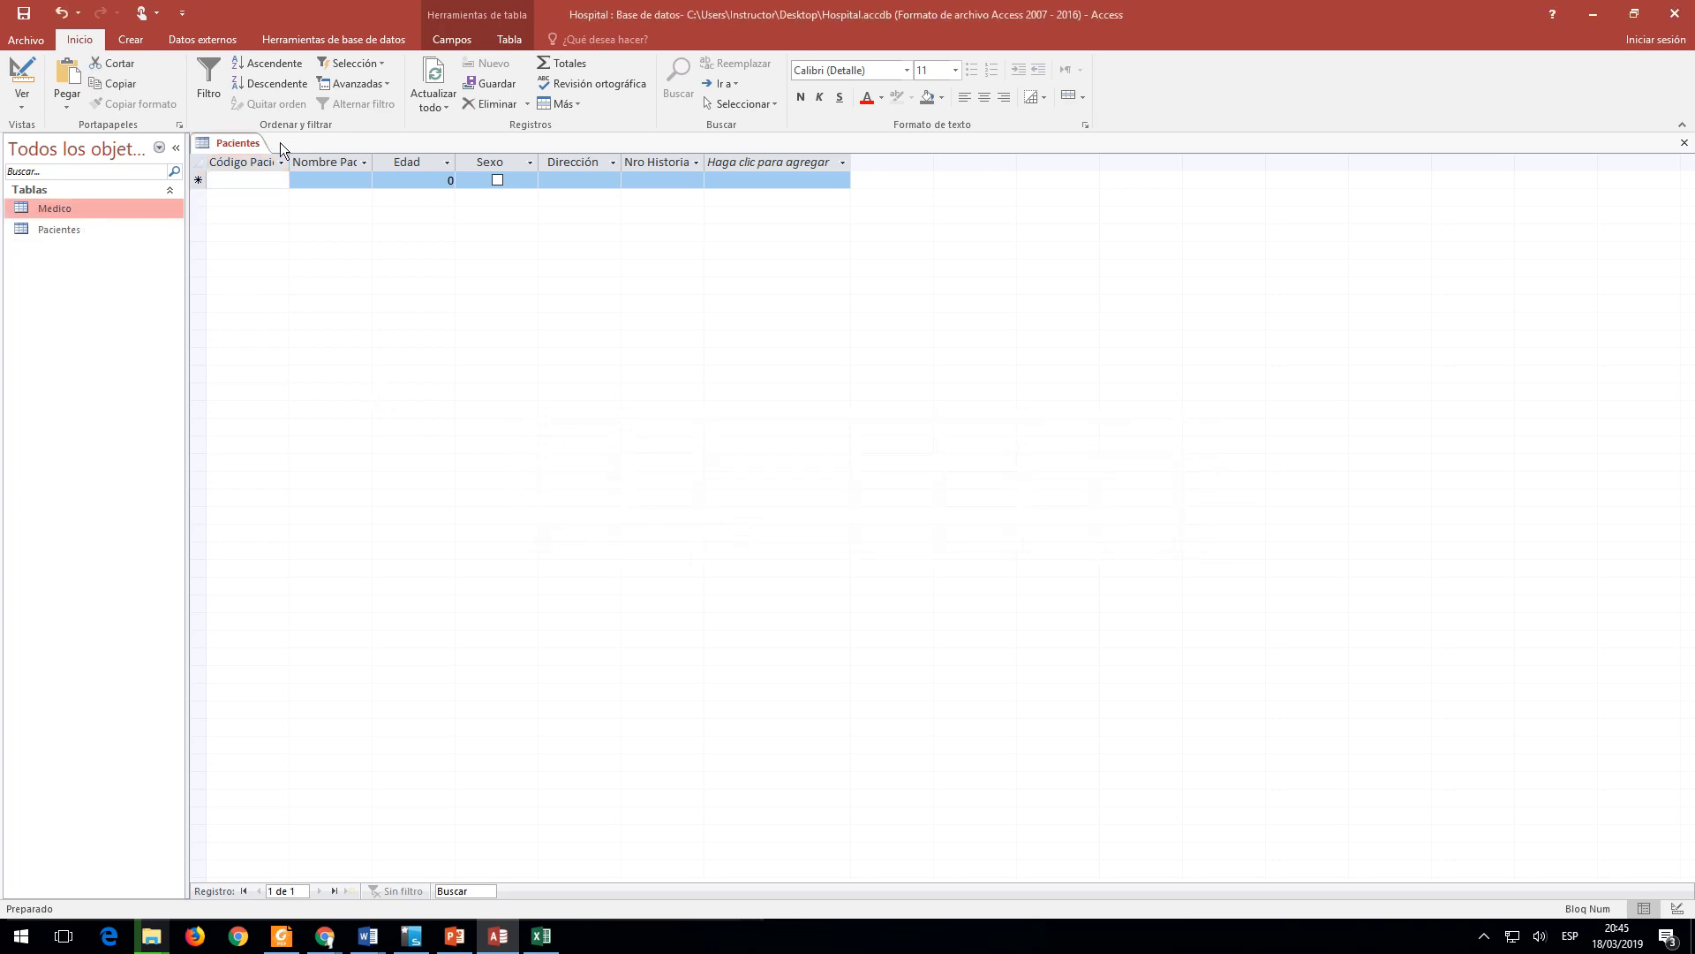
Step: Return to the Excel worksheet and remove the trailing space from each patient code in cells A2 to A13
{"action": "key", "text": "alt+Tab"}
{"action": "key", "text": "Escape"}
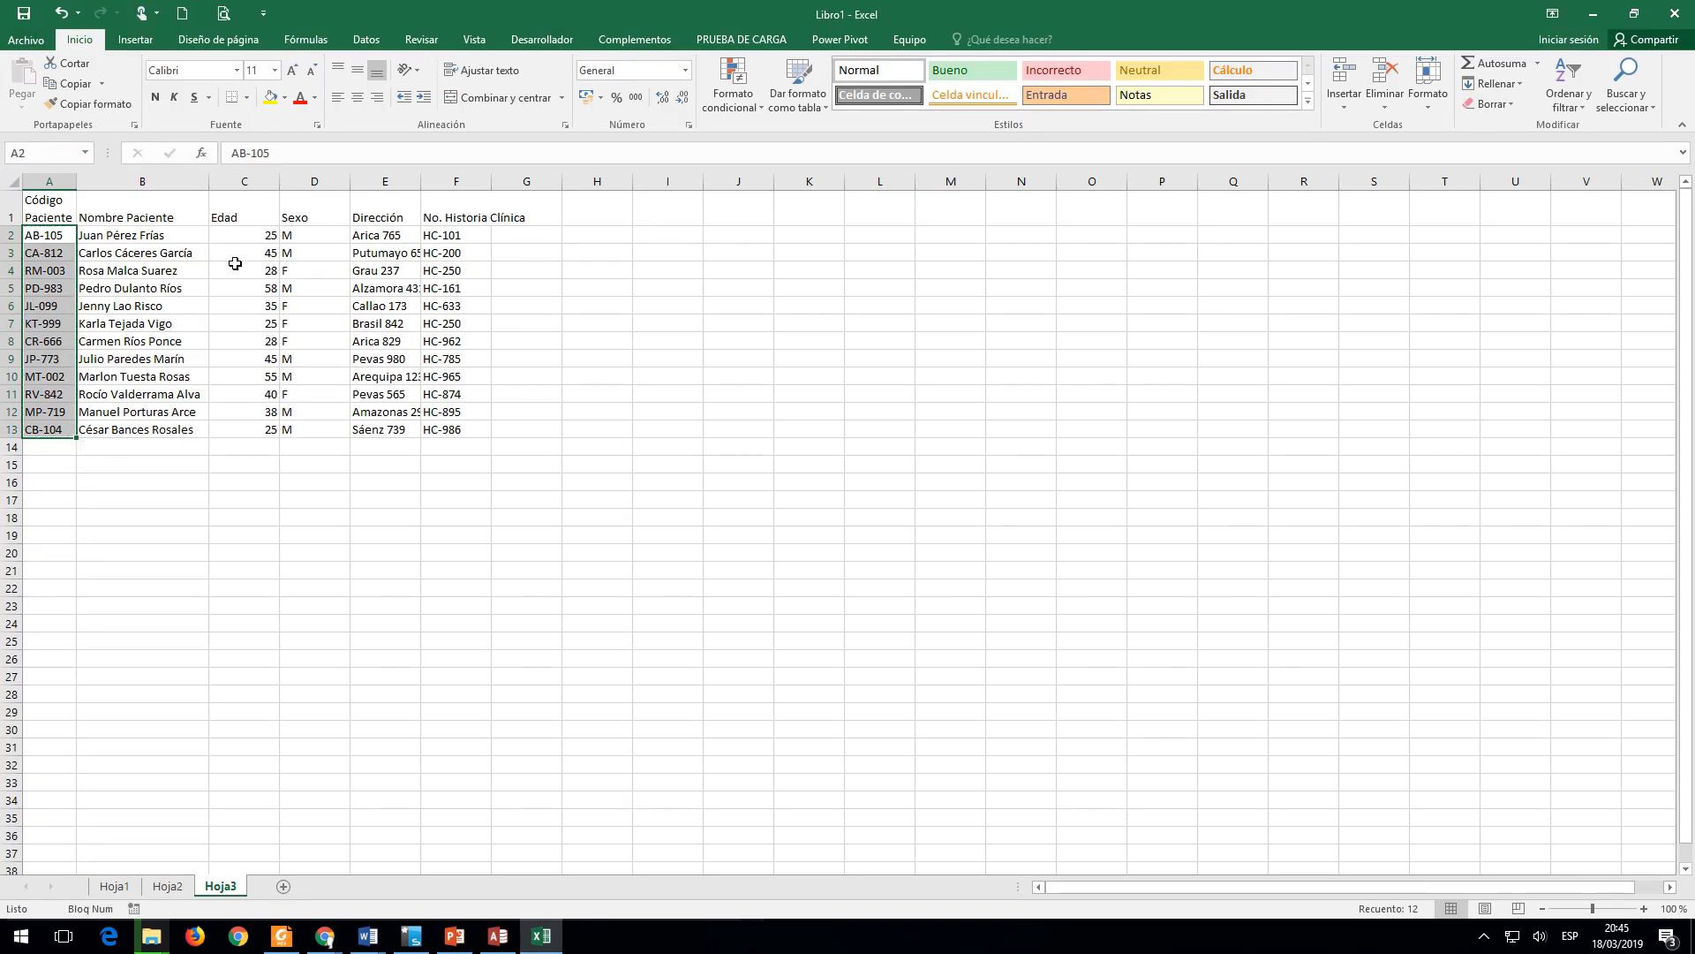
{"action": "key", "text": "Up"}
{"action": "key", "text": "Down"}
{"action": "key", "text": "F2"}
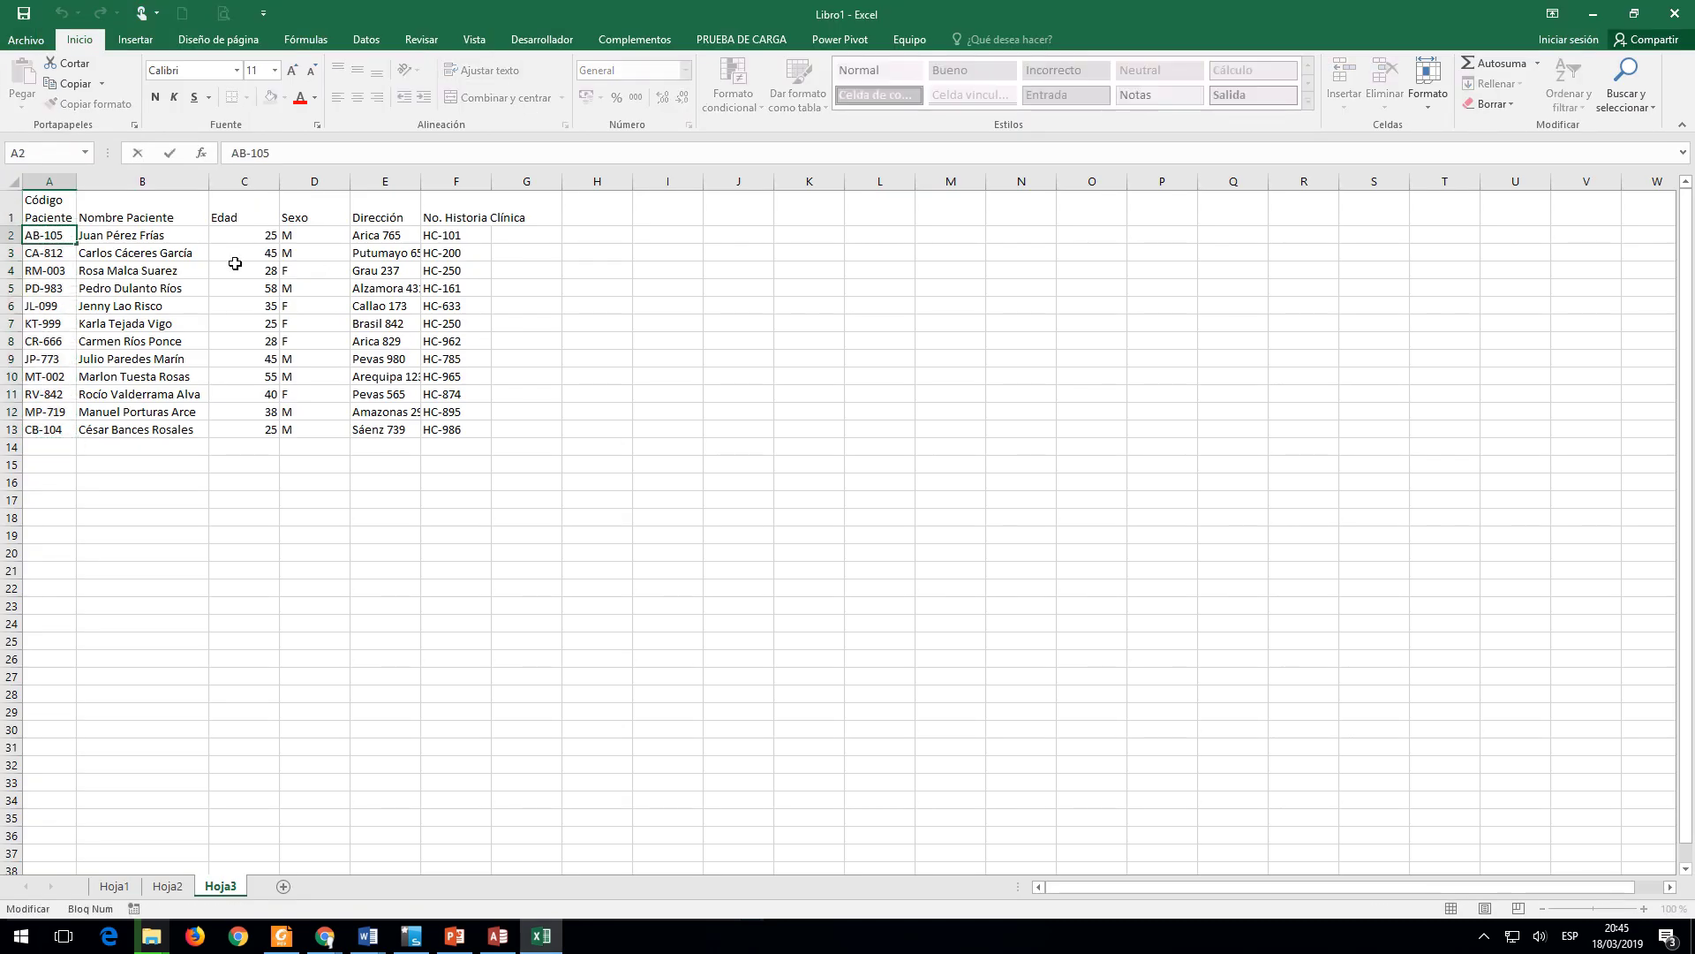
{"action": "key", "text": "Return"}
{"action": "key", "text": "F2"}
{"action": "key", "text": "Return"}
{"action": "key", "text": "F2"}
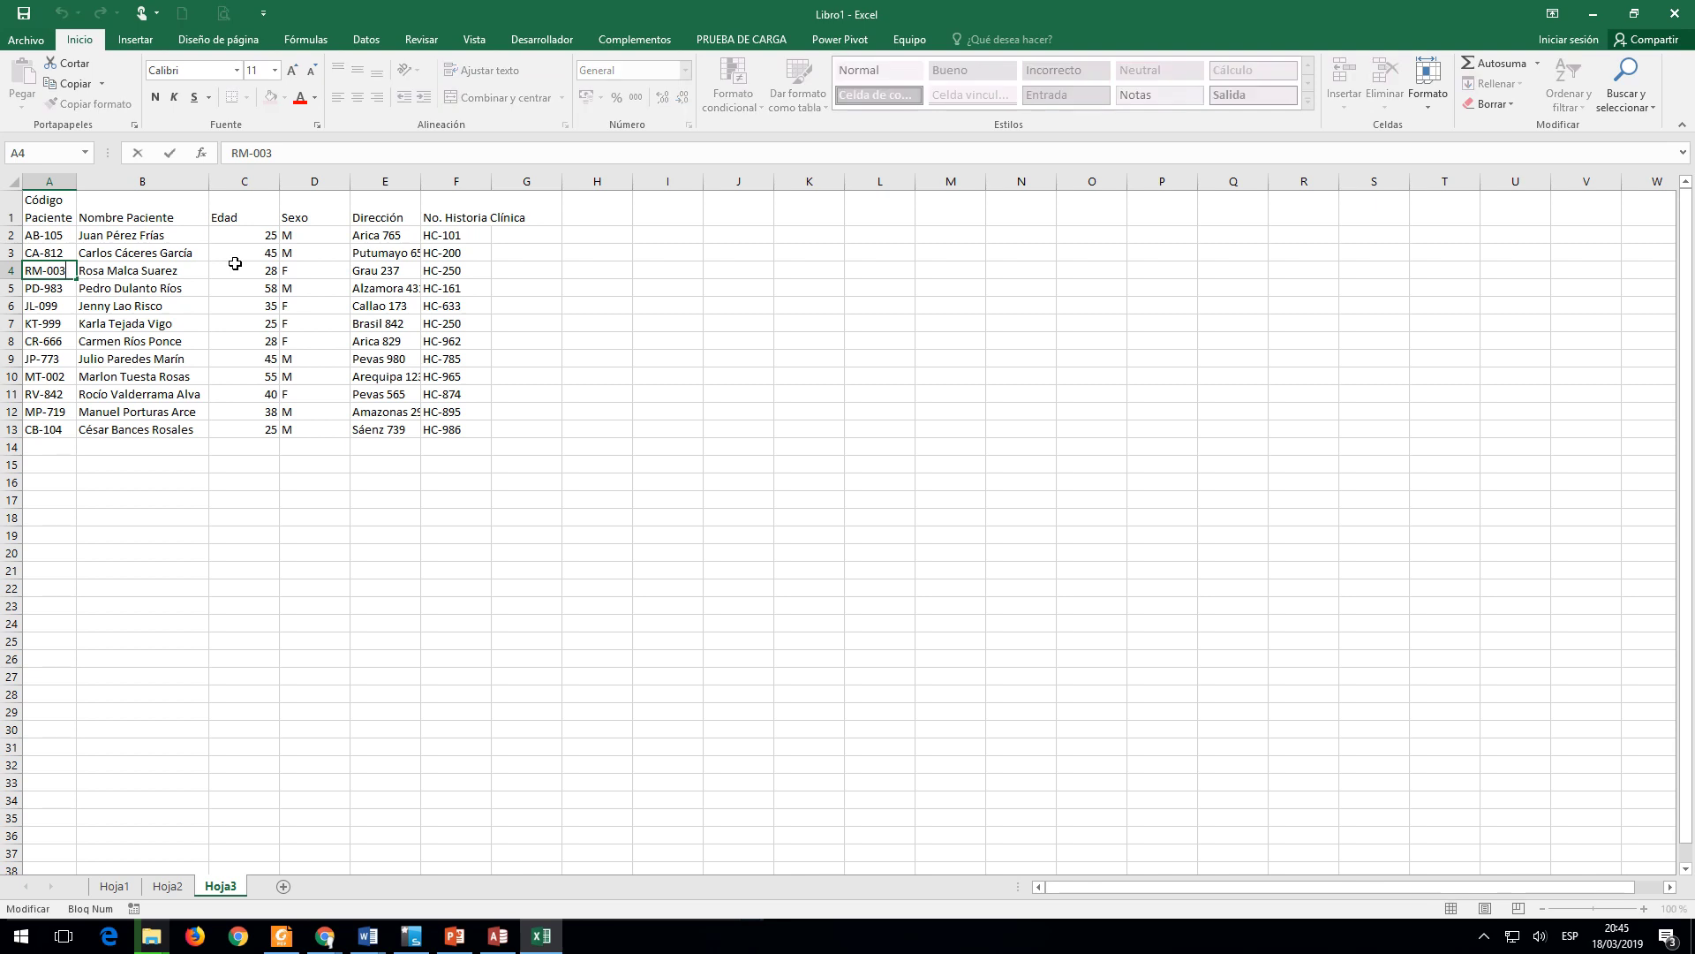
{"action": "key", "text": "Return"}
{"action": "key", "text": "F2"}
{"action": "key", "text": "Return"}
{"action": "key", "text": "F2"}
{"action": "key", "text": "Return"}
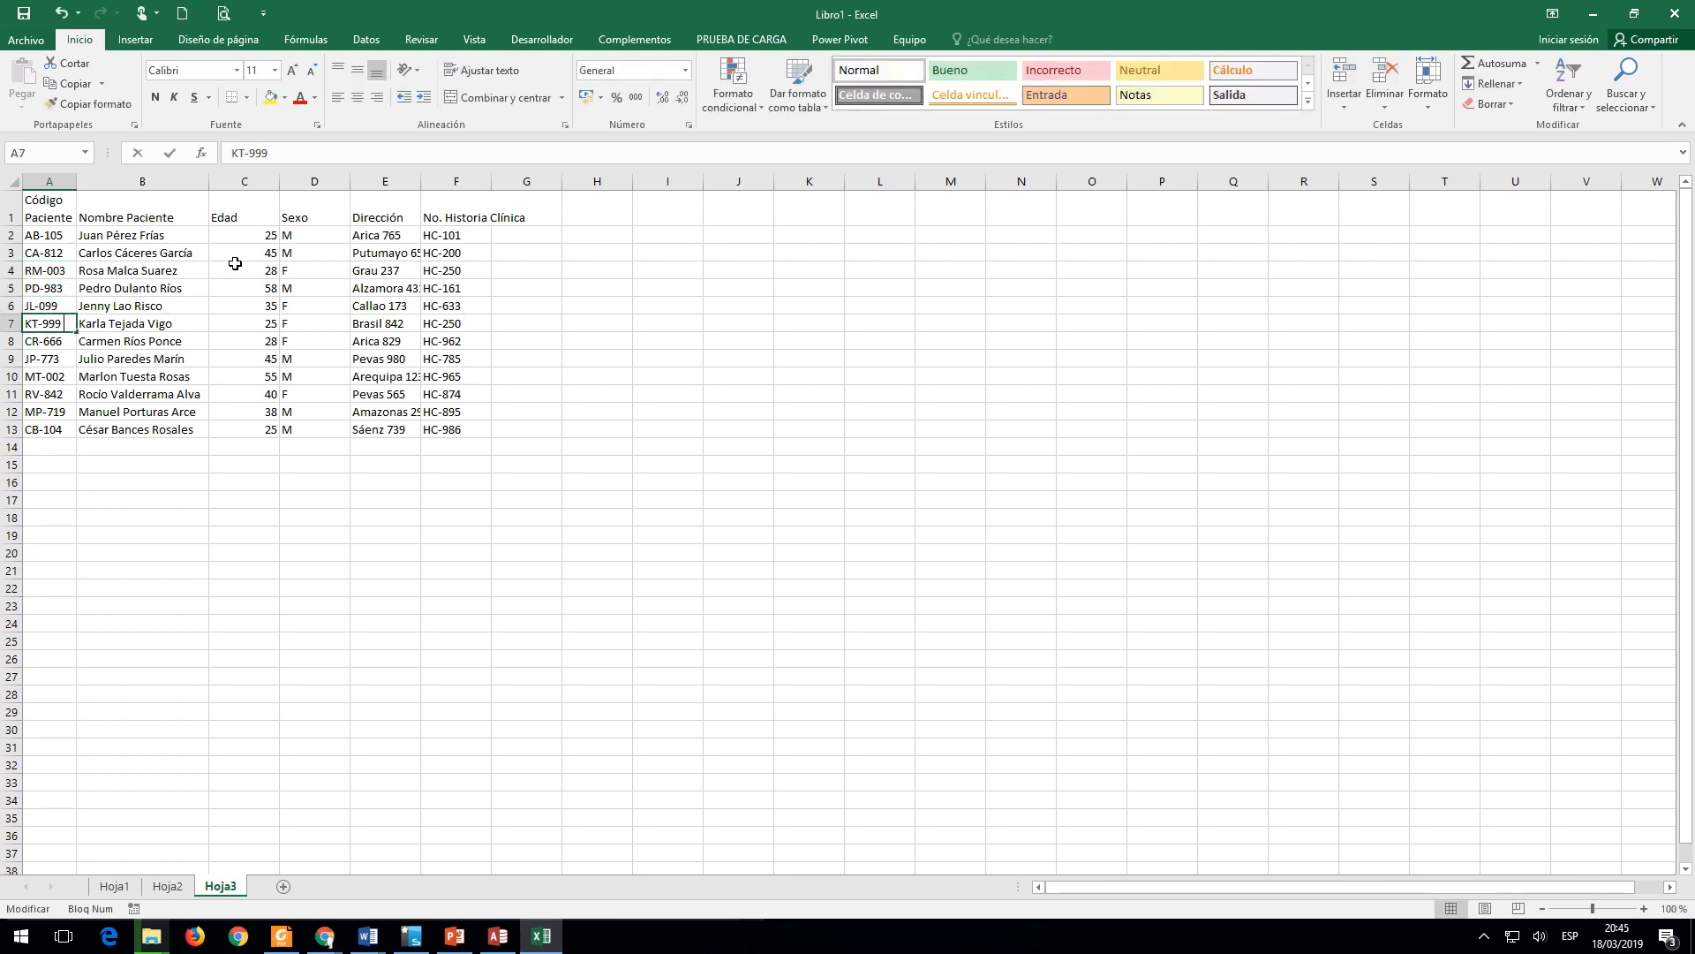
{"action": "key", "text": "F2"}
{"action": "key", "text": "Return"}
{"action": "key", "text": "F2"}
{"action": "key", "text": "Return"}
{"action": "key", "text": "F2"}
{"action": "key", "text": "Return"}
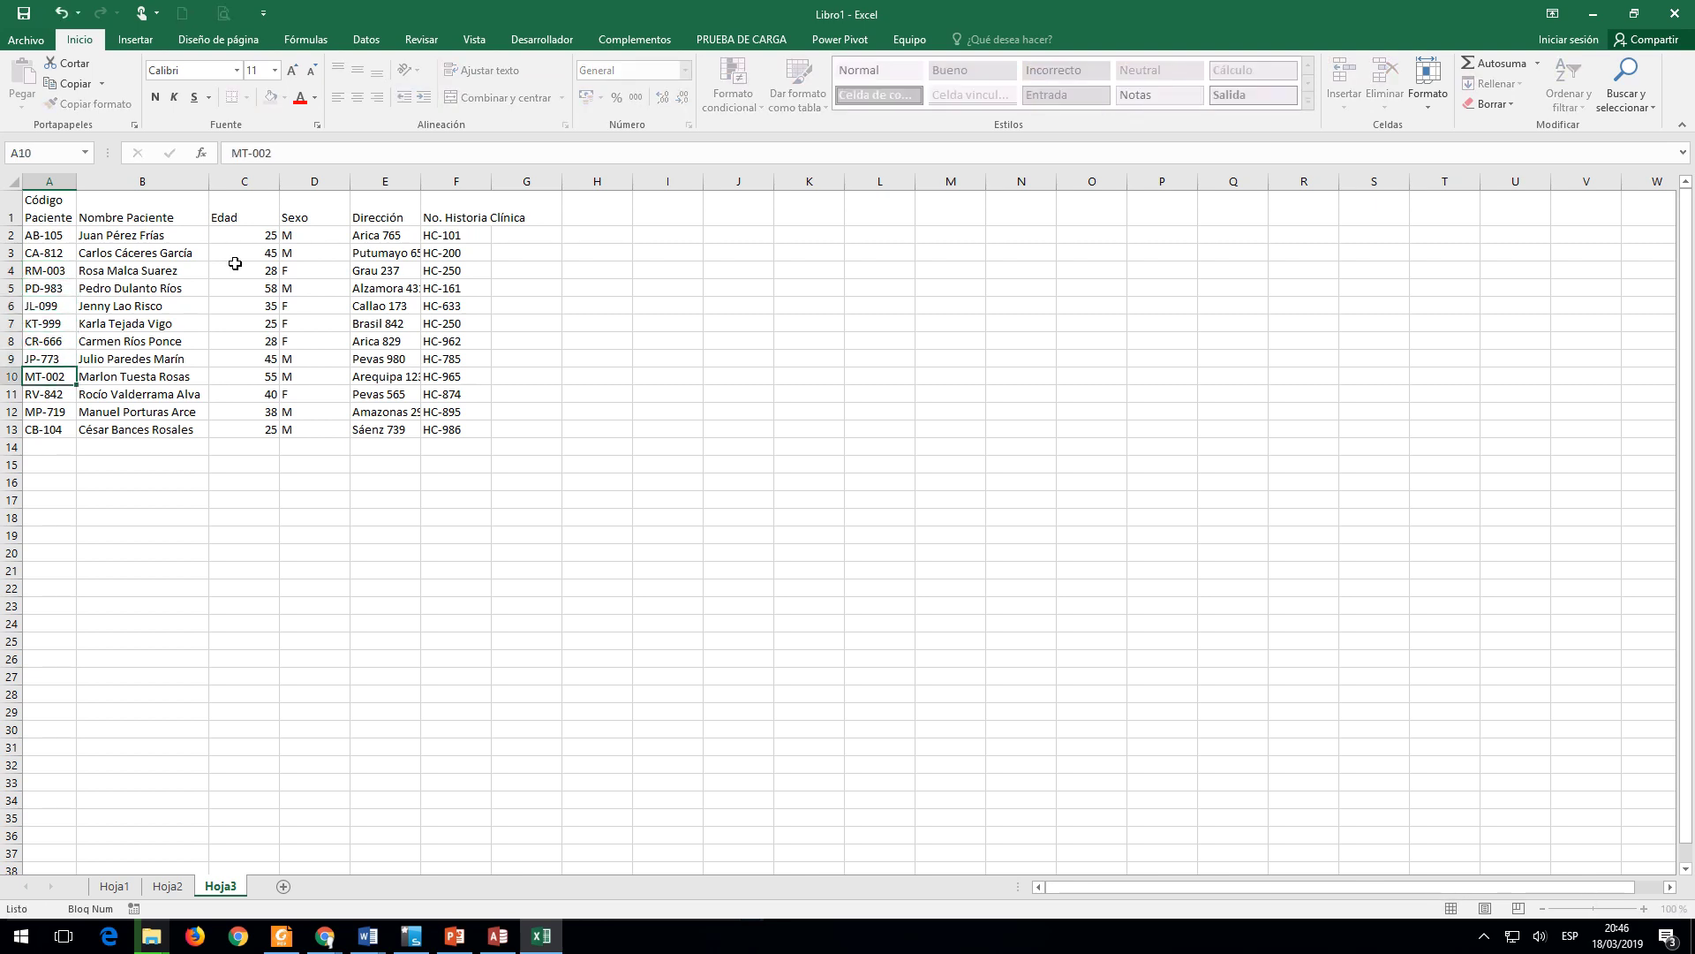
{"action": "key", "text": "F2"}
{"action": "key", "text": "Return"}
{"action": "key", "text": "F2"}
{"action": "key", "text": "Return"}
{"action": "key", "text": "F2"}
{"action": "key", "text": "Return"}
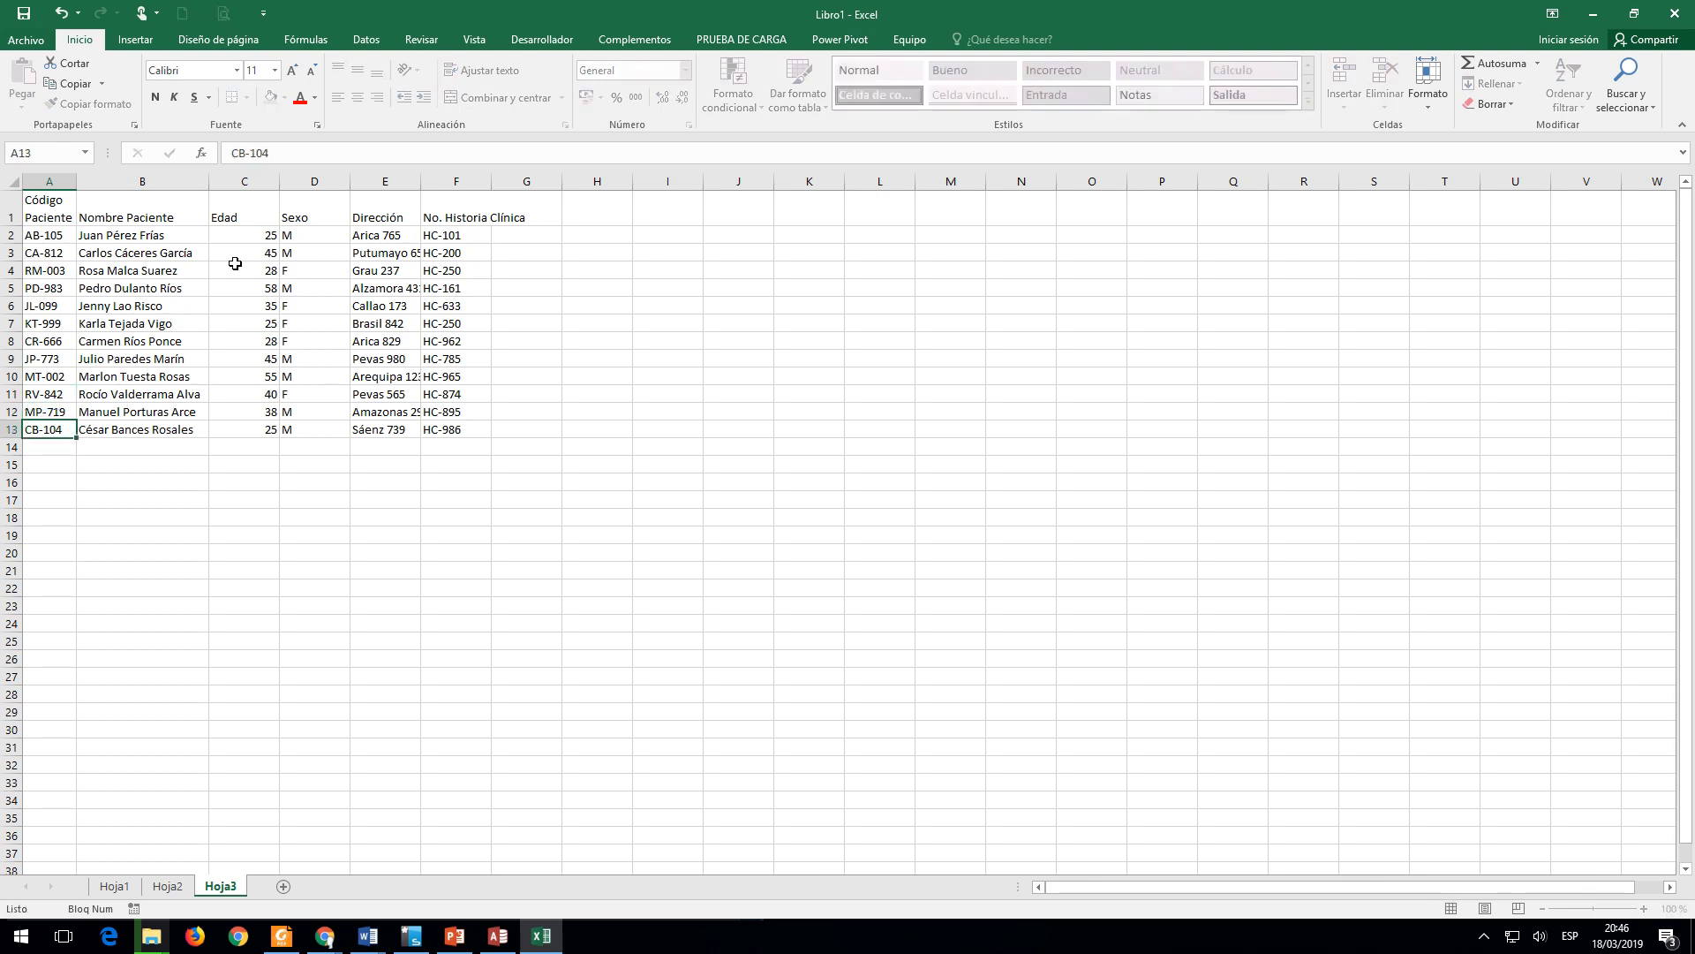
{"action": "key", "text": "Return"}
Step: Copy the cleaned patient codes in A2:A13, return to Access and paste them as records into the Código Paciente column of Pacientes
{"action": "left_click", "coordinate": [45, 208]}
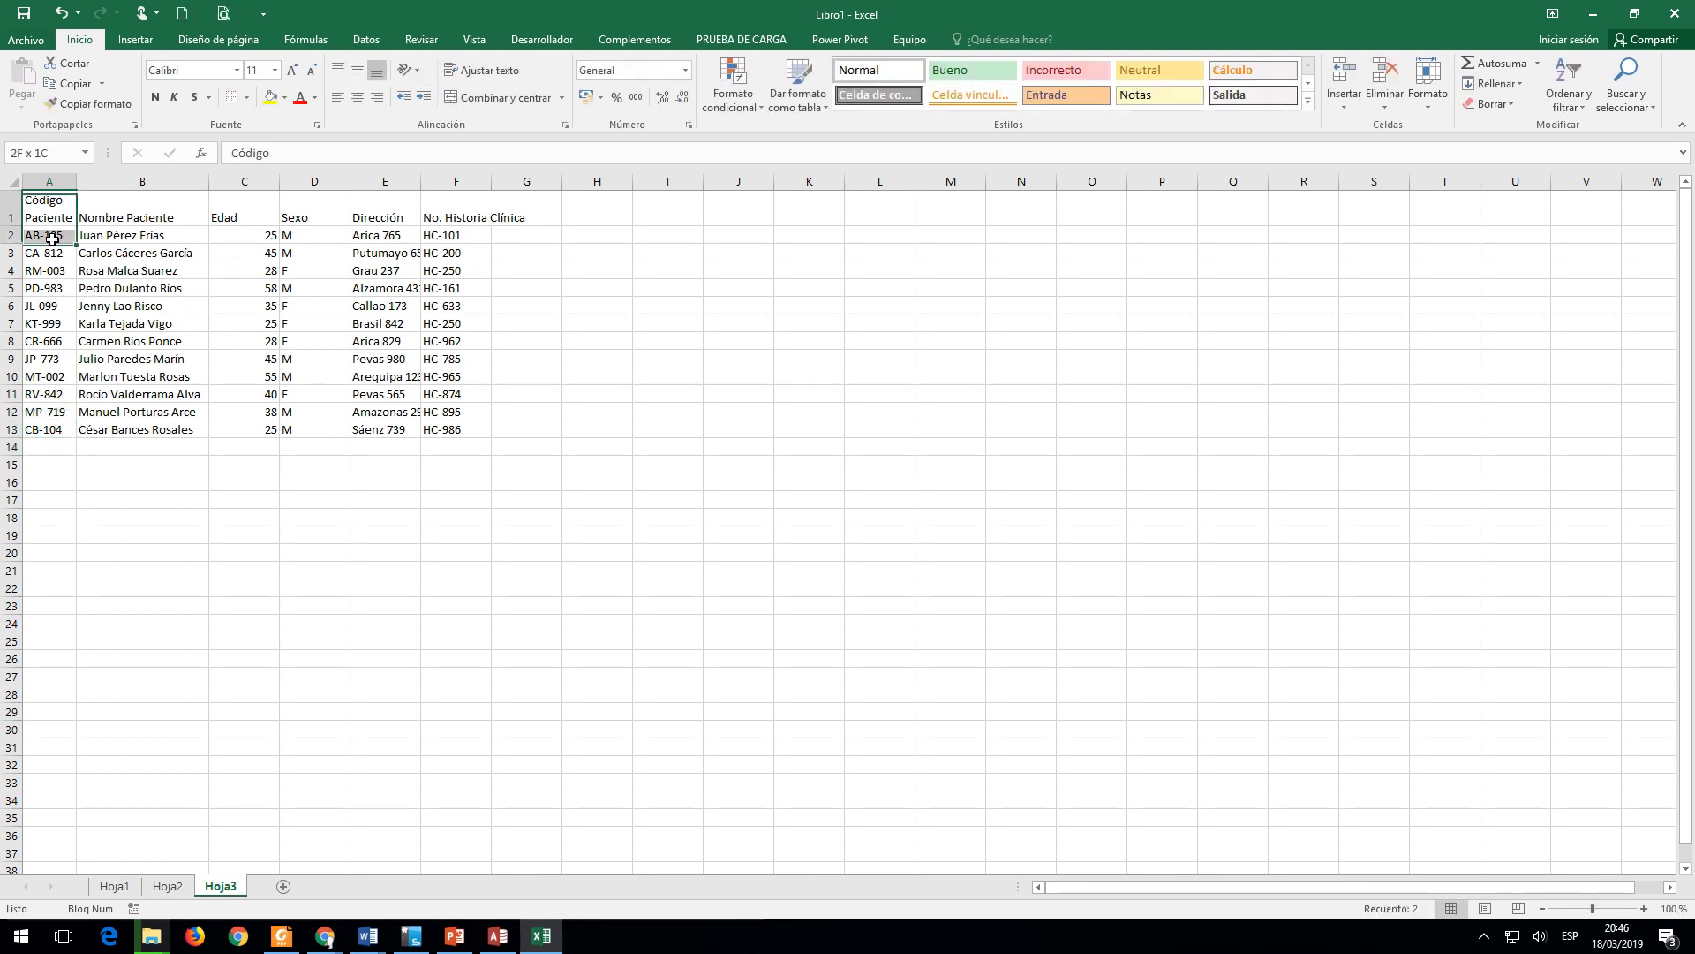
{"action": "left_click_drag", "start_coordinate": [44, 235], "coordinate": [33, 437]}
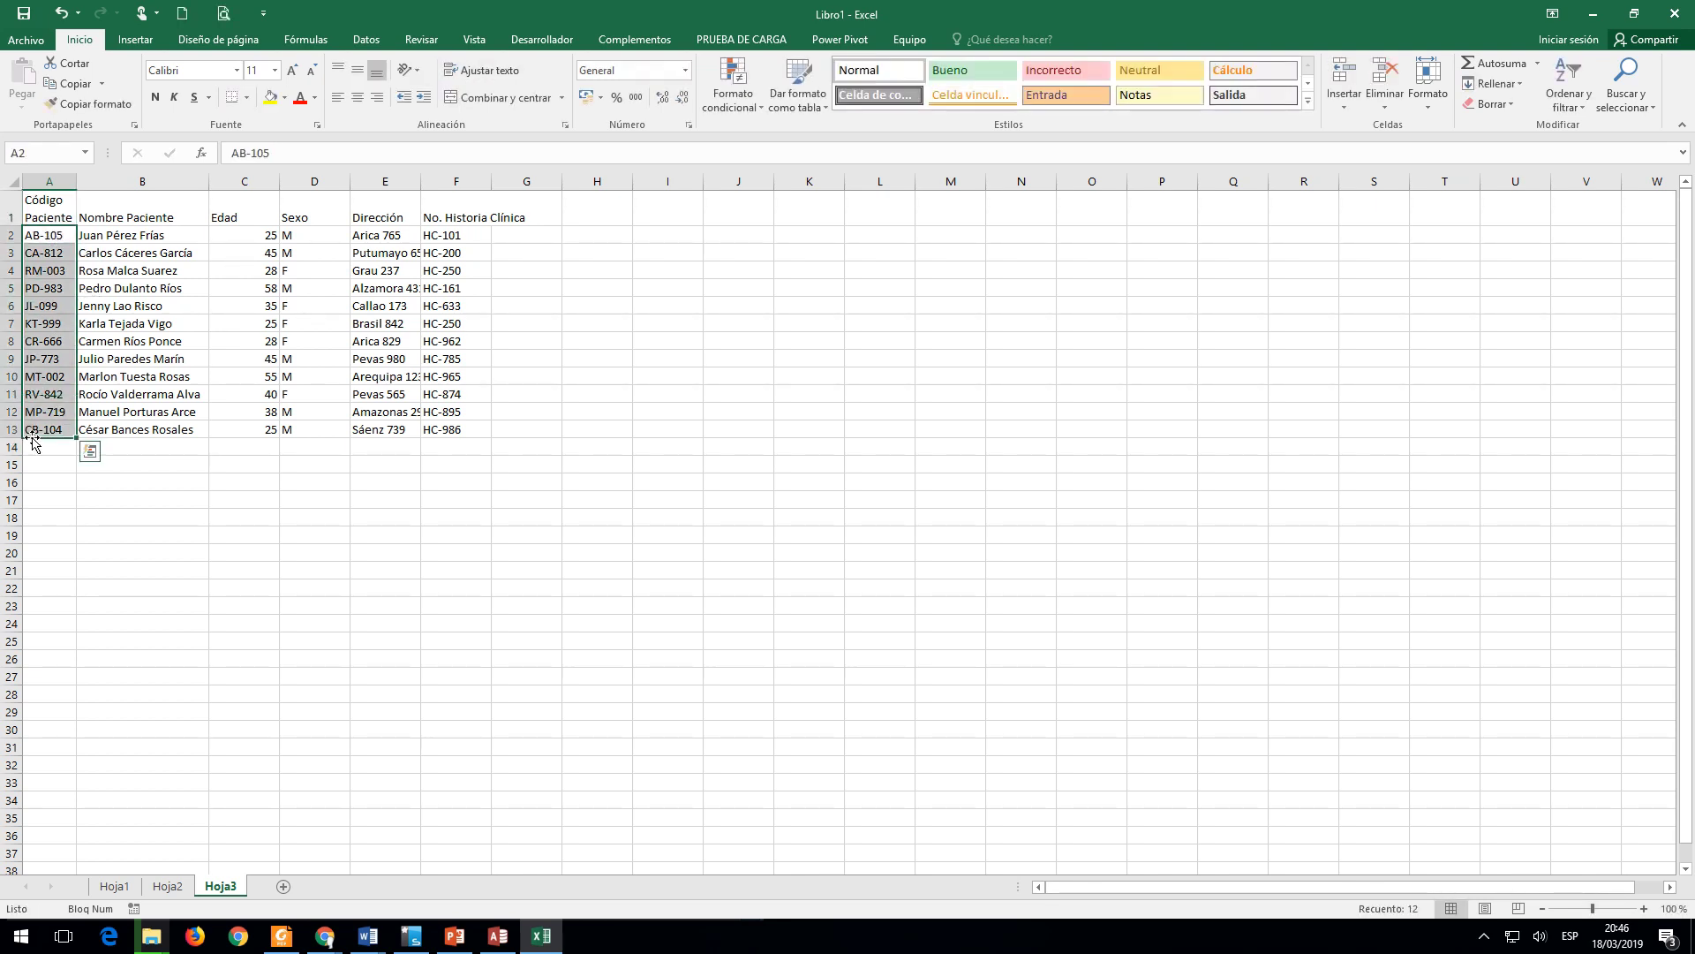
{"action": "key", "text": "ctrl+c"}
{"action": "key", "text": "alt+Tab"}
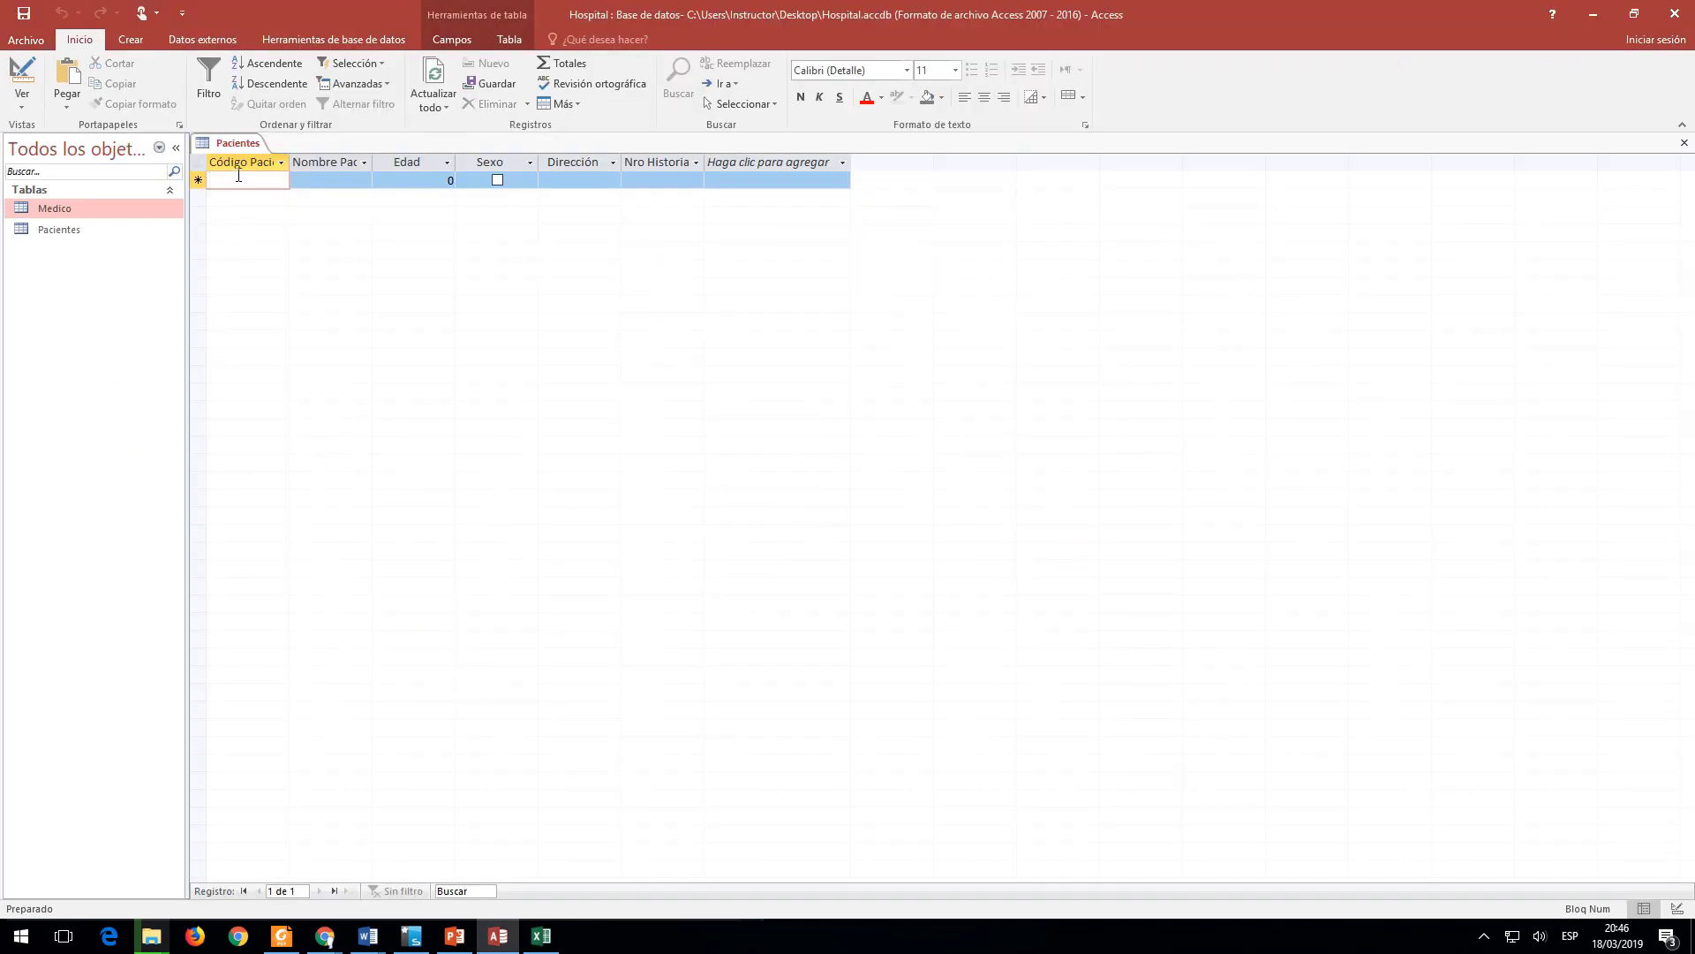
{"action": "right_click", "coordinate": [236, 183]}
{"action": "left_click", "coordinate": [269, 237]}
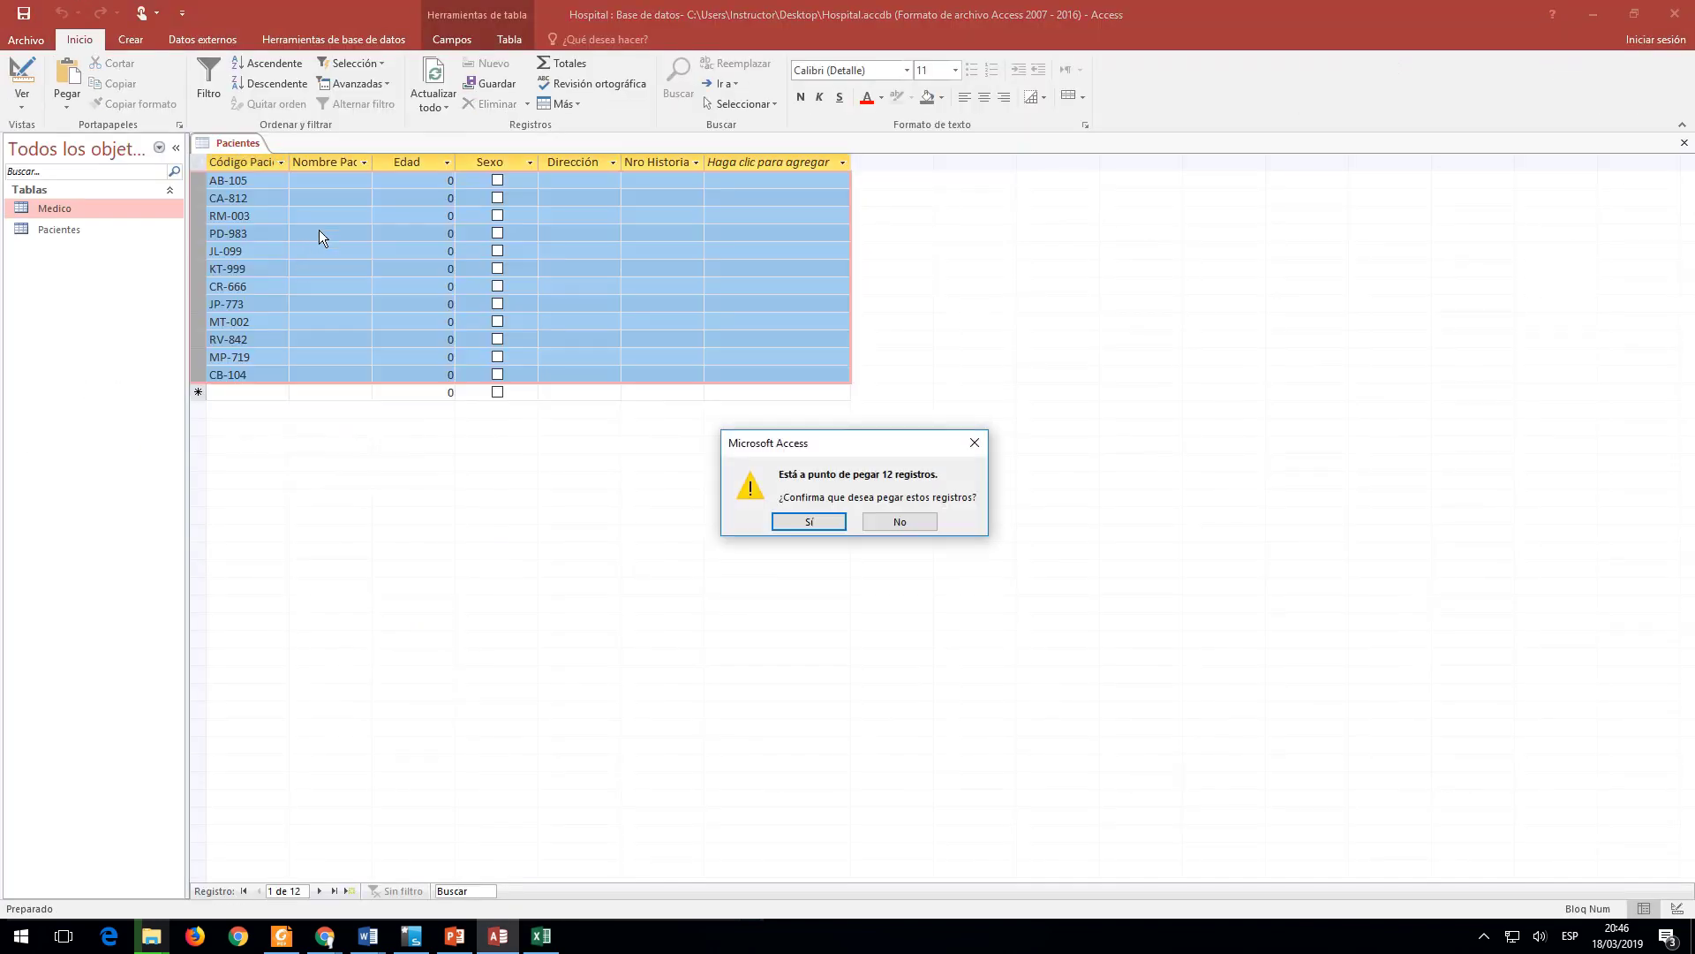
{"action": "left_click", "coordinate": [823, 527]}
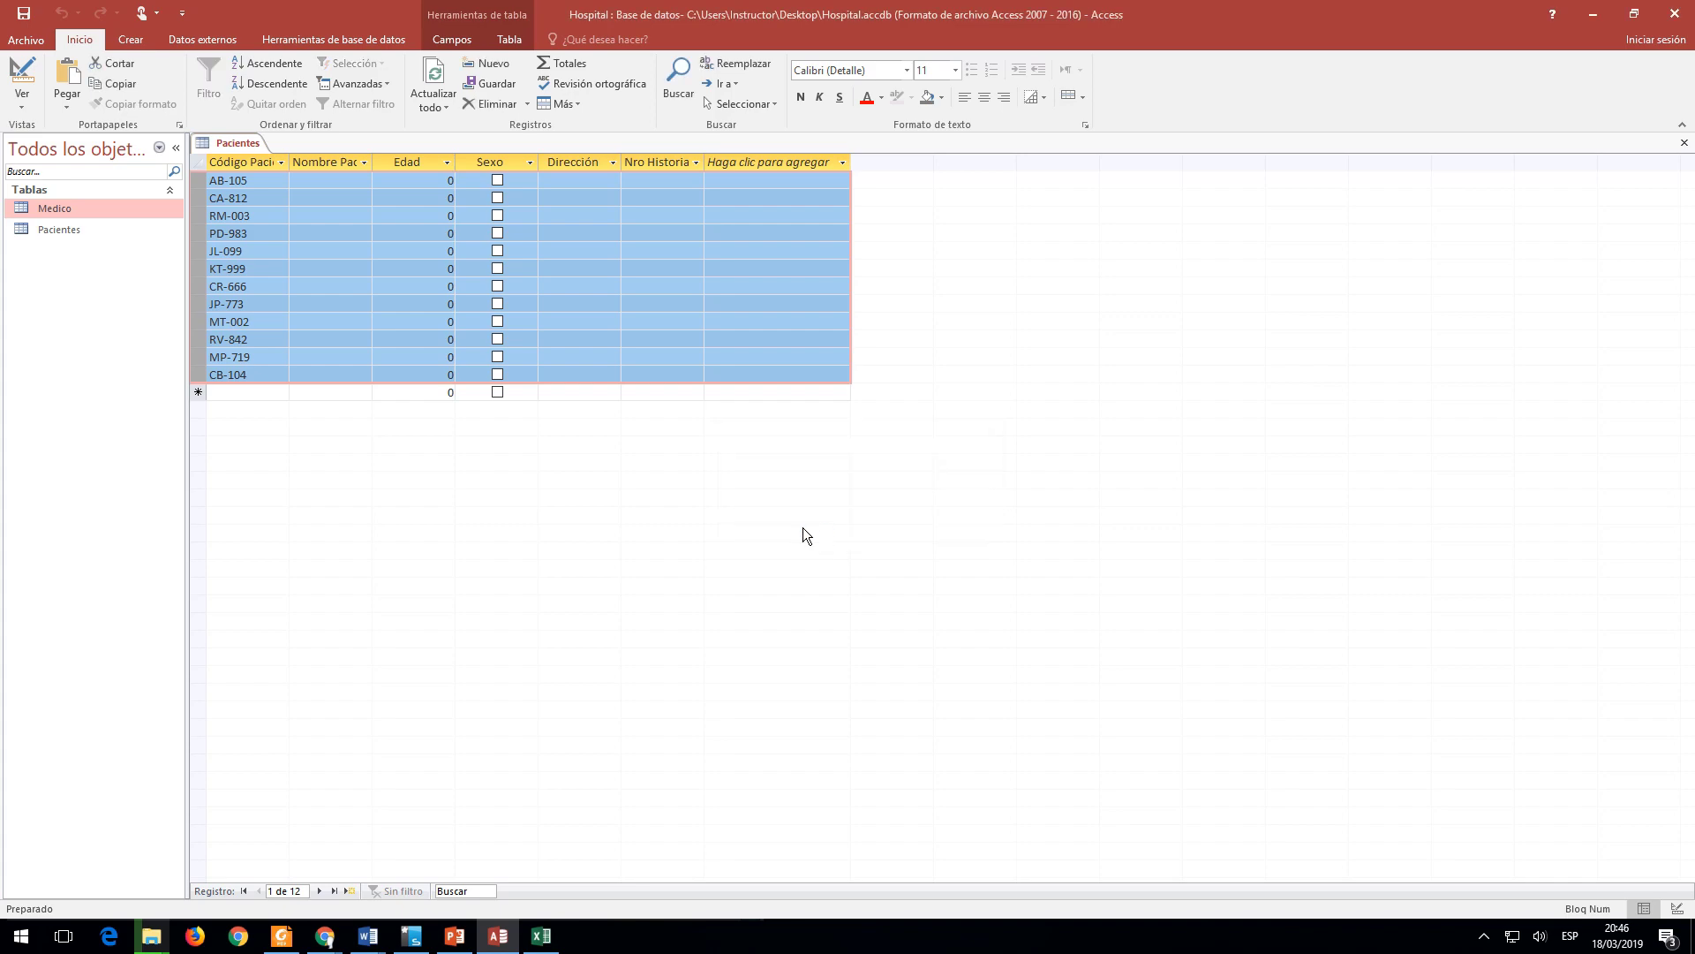
Step: Copy the patient names in Excel cells B2:B13 and paste them into the Nombre Paciente column of the Access Pacientes table
{"action": "key", "text": "alt+Tab"}
{"action": "left_click_drag", "start_coordinate": [141, 235], "coordinate": [148, 427]}
{"action": "key", "text": "ctrl+c"}
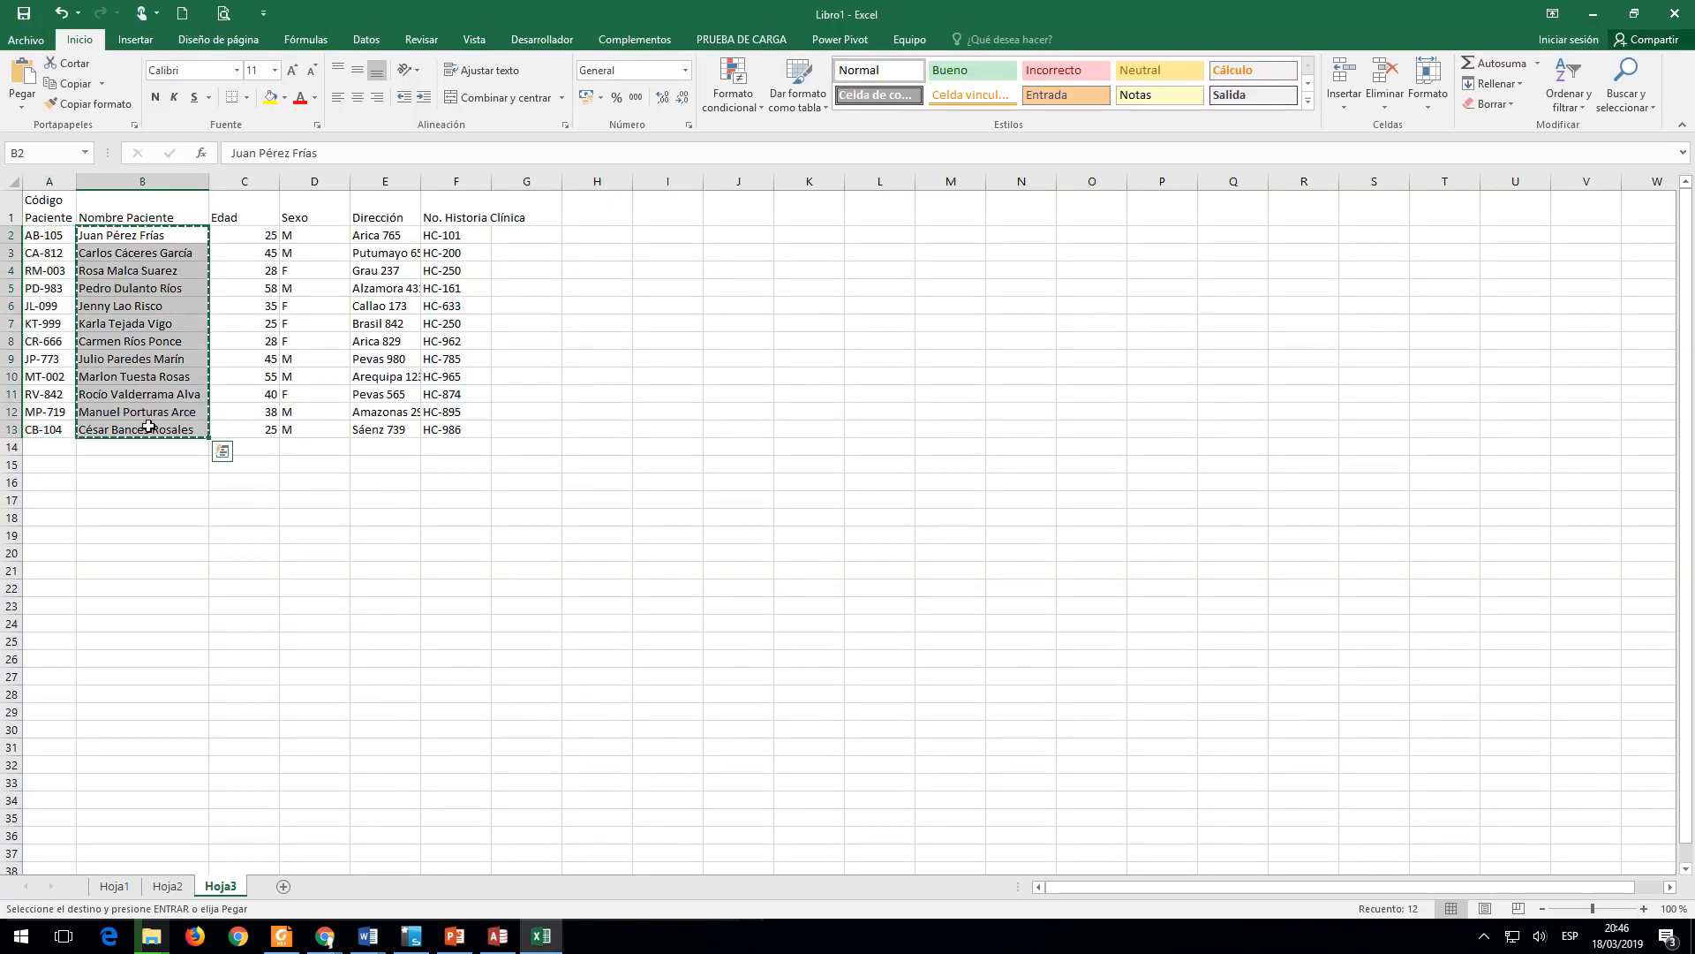
{"action": "key", "text": "alt+Tab"}
{"action": "left_click", "coordinate": [328, 162]}
{"action": "right_click", "coordinate": [336, 209]}
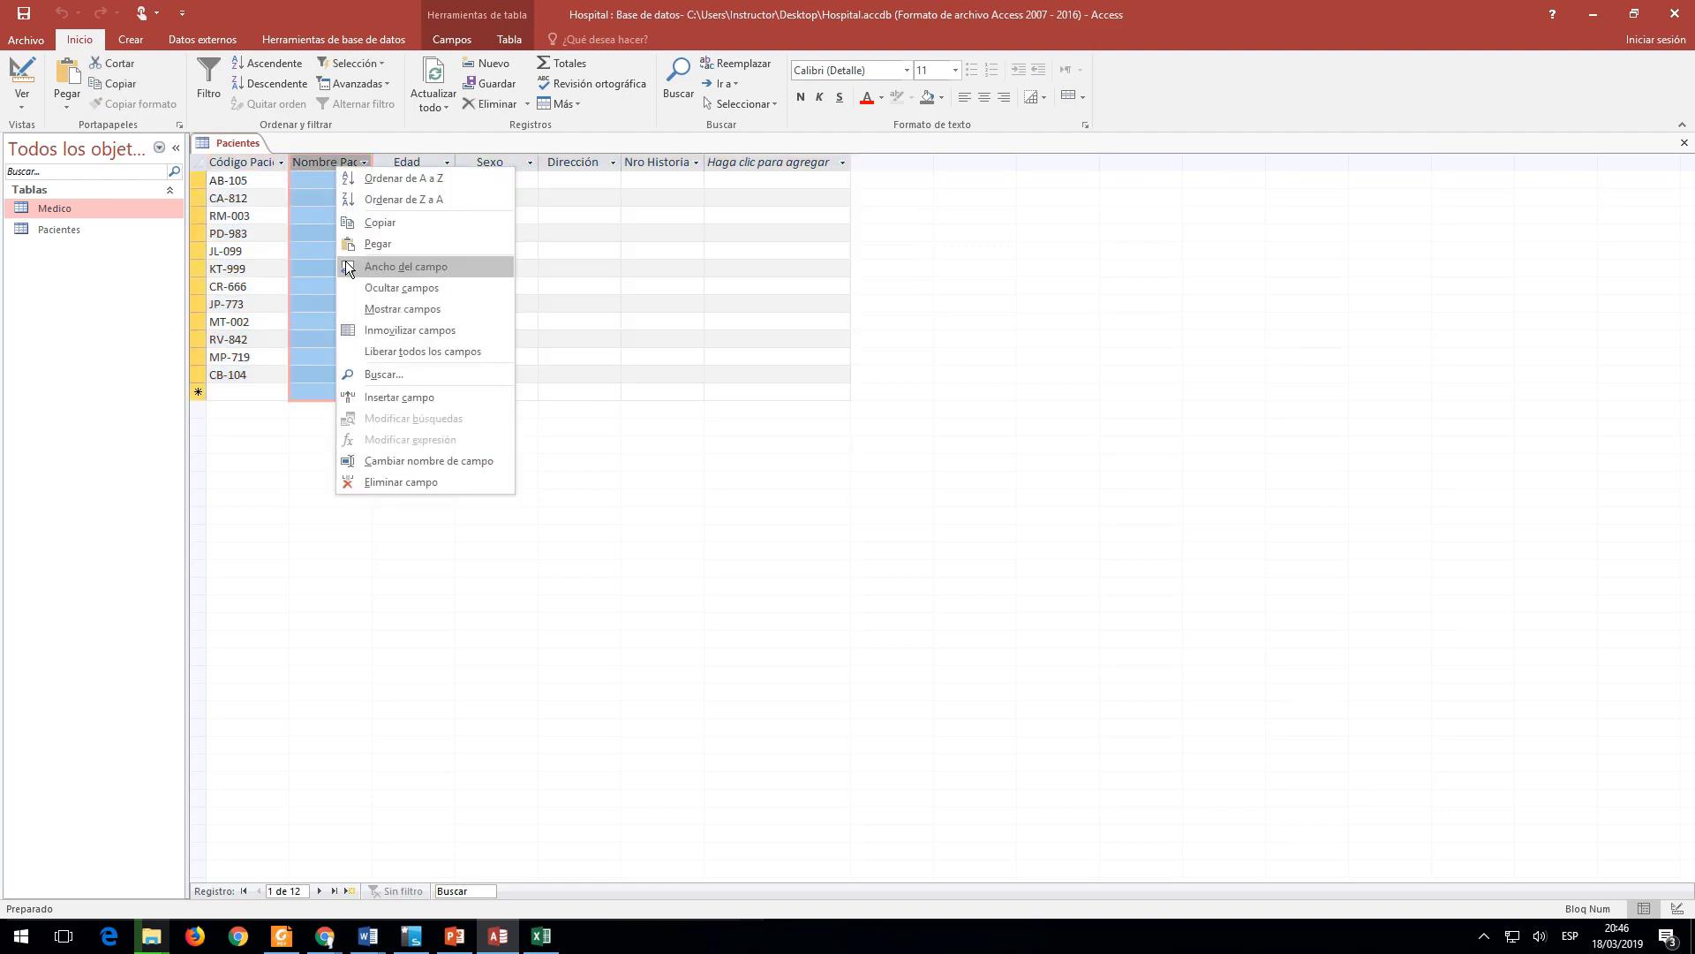
{"action": "left_click", "coordinate": [380, 247]}
{"action": "left_click", "coordinate": [774, 523]}
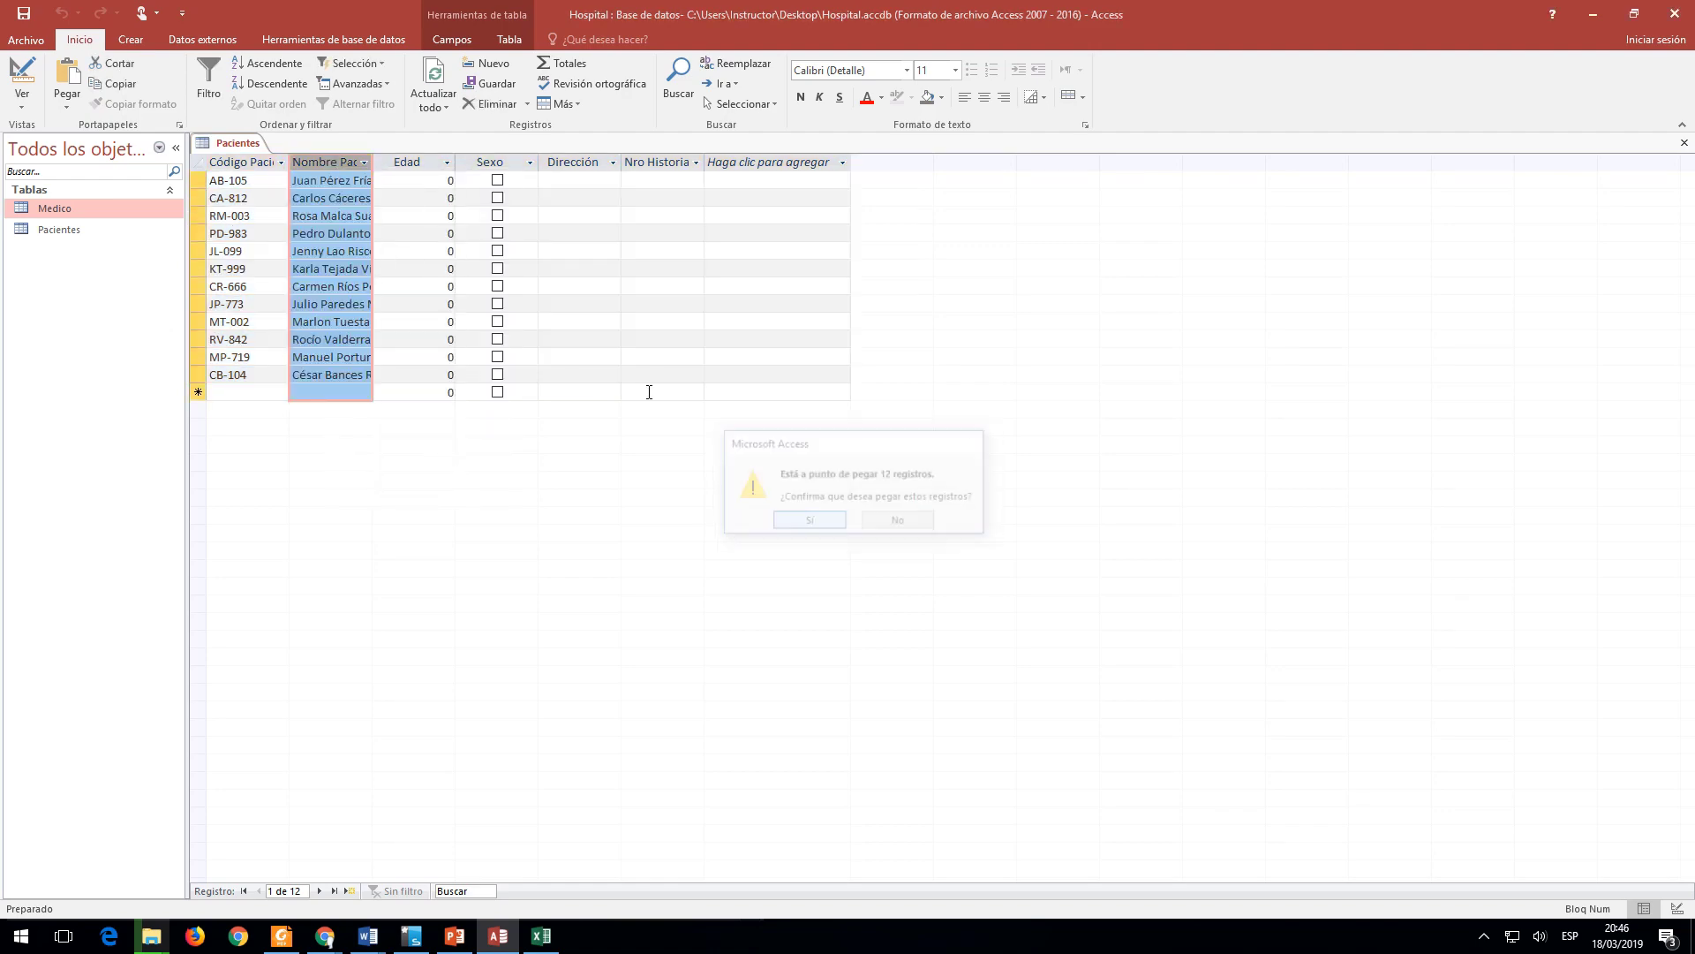
Step: Copy the ages in Excel cells C2:C13 and paste them into the Edad column of the Access Pacientes table
{"action": "key", "text": "alt+Tab"}
{"action": "left_click_drag", "start_coordinate": [265, 235], "coordinate": [267, 428]}
{"action": "key", "text": "ctrl+c"}
{"action": "key", "text": "alt+Tab"}
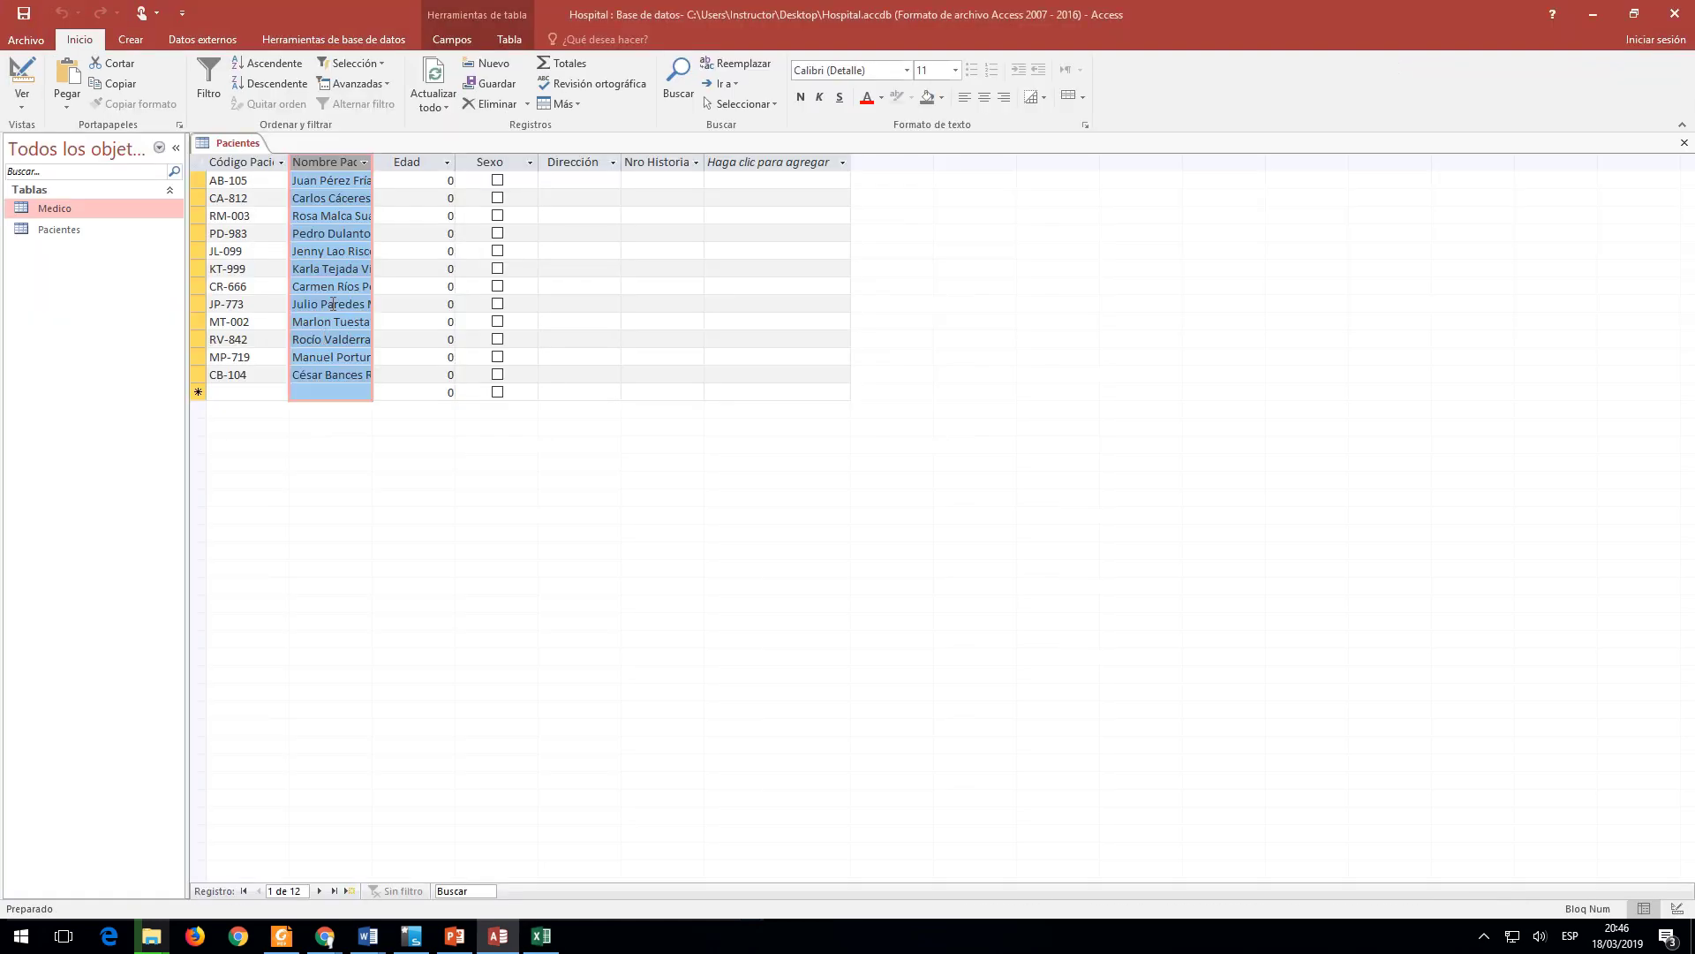
{"action": "left_click", "coordinate": [414, 163]}
{"action": "right_click", "coordinate": [417, 168]}
{"action": "left_click", "coordinate": [459, 247]}
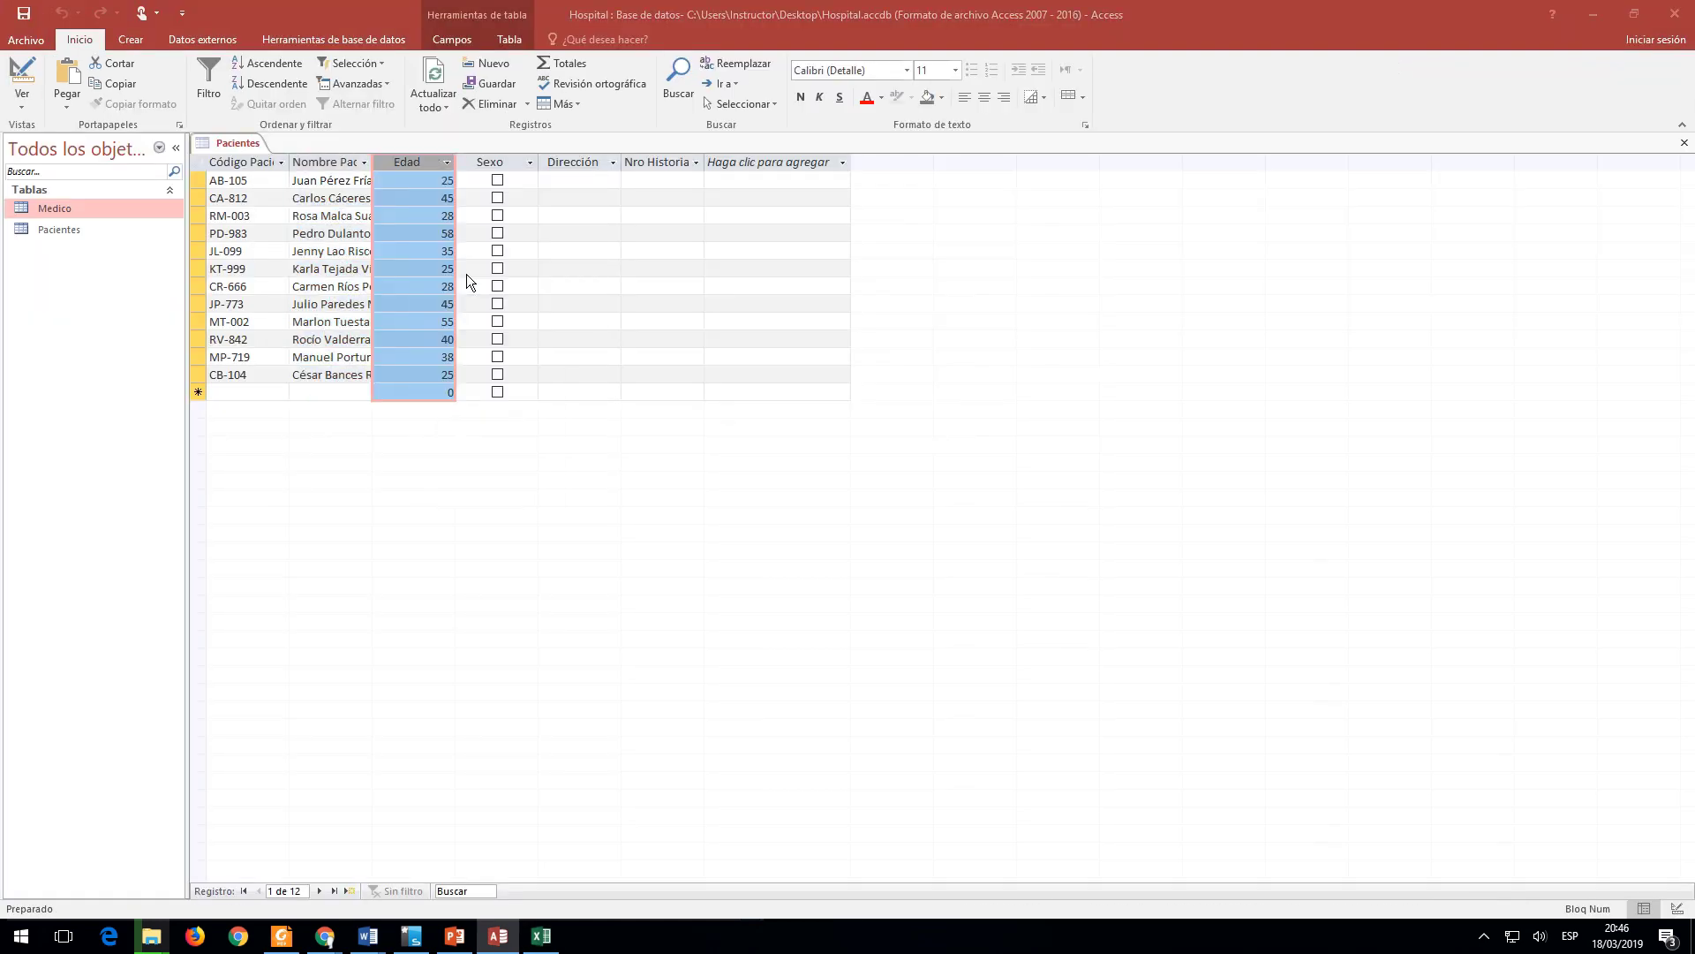
{"action": "left_click", "coordinate": [816, 521]}
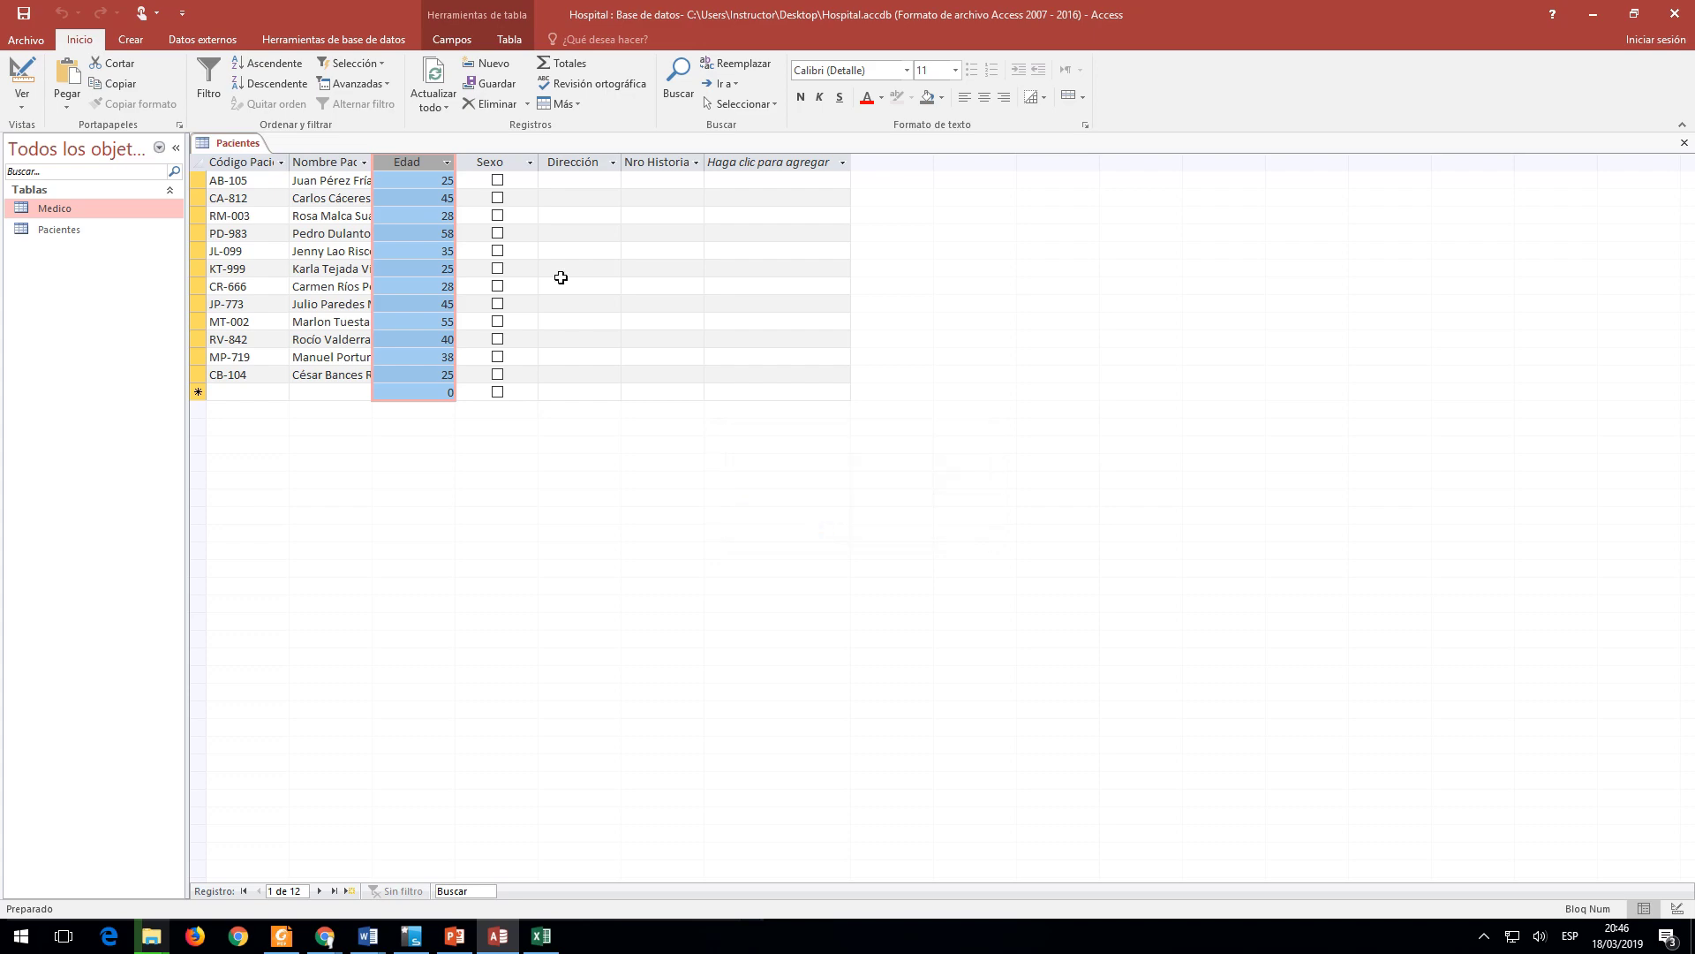
Step: Copy the addresses in Excel cells E2:E13 and paste them into the Dirección column of the Access Pacientes table
{"action": "key", "text": "alt+Tab"}
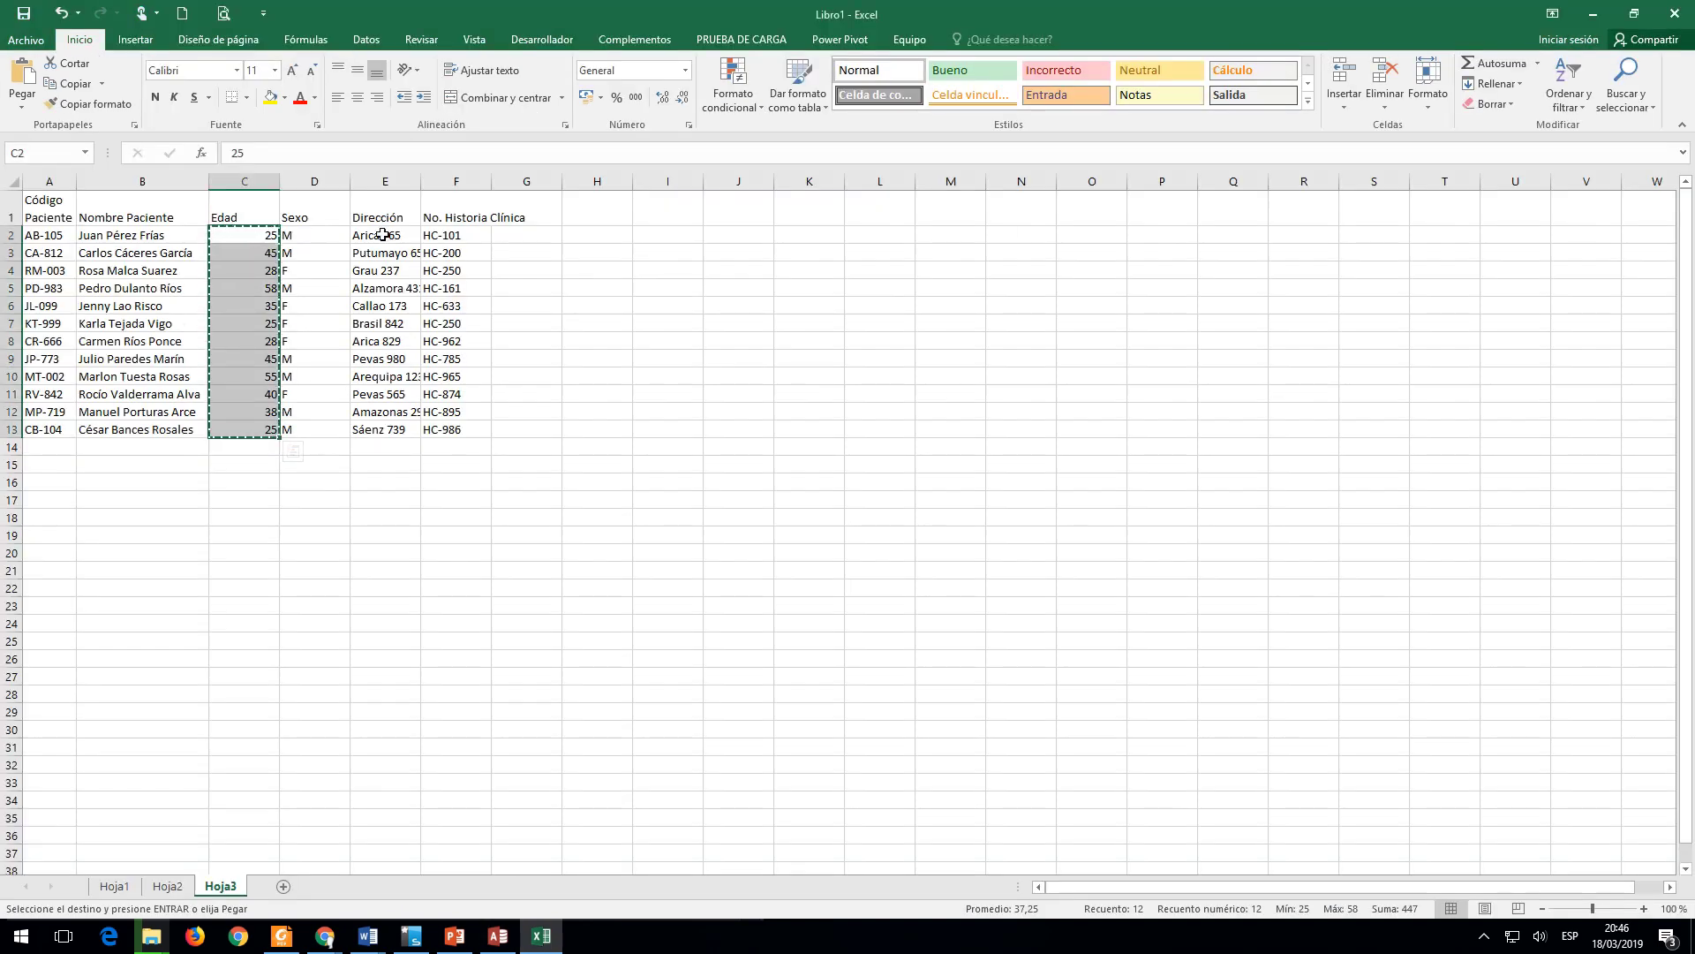
{"action": "left_click_drag", "start_coordinate": [380, 235], "coordinate": [385, 434]}
{"action": "key", "text": "ctrl+c"}
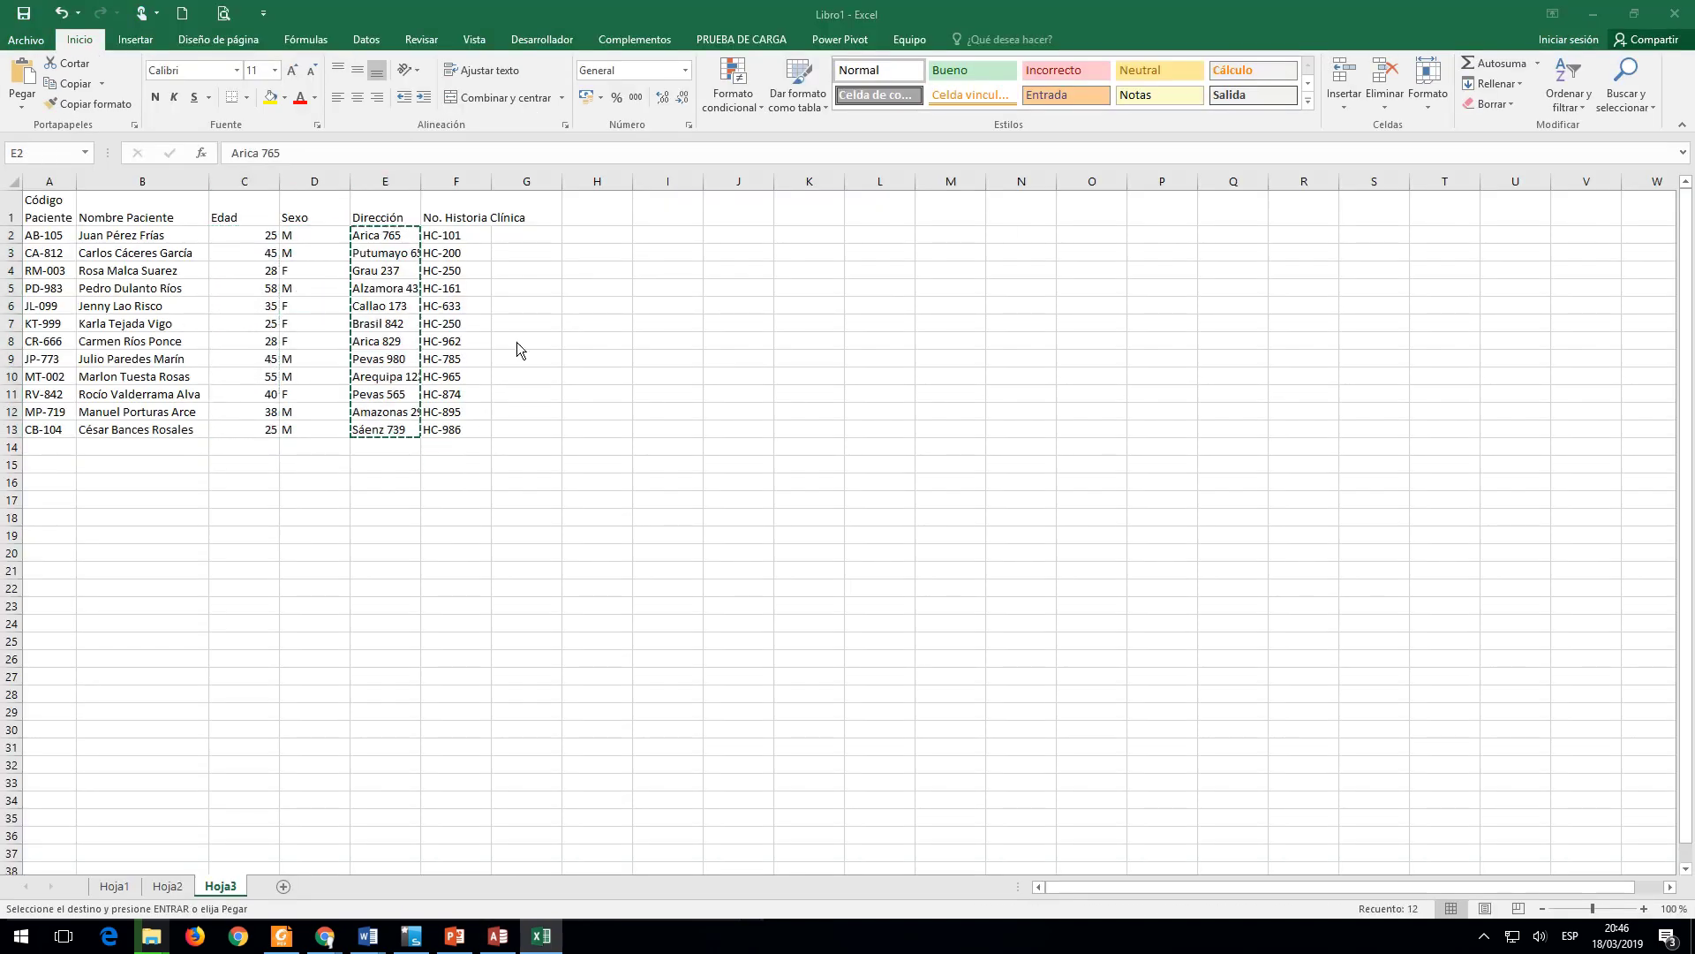
{"action": "key", "text": "alt+Tab"}
{"action": "right_click", "coordinate": [578, 163]}
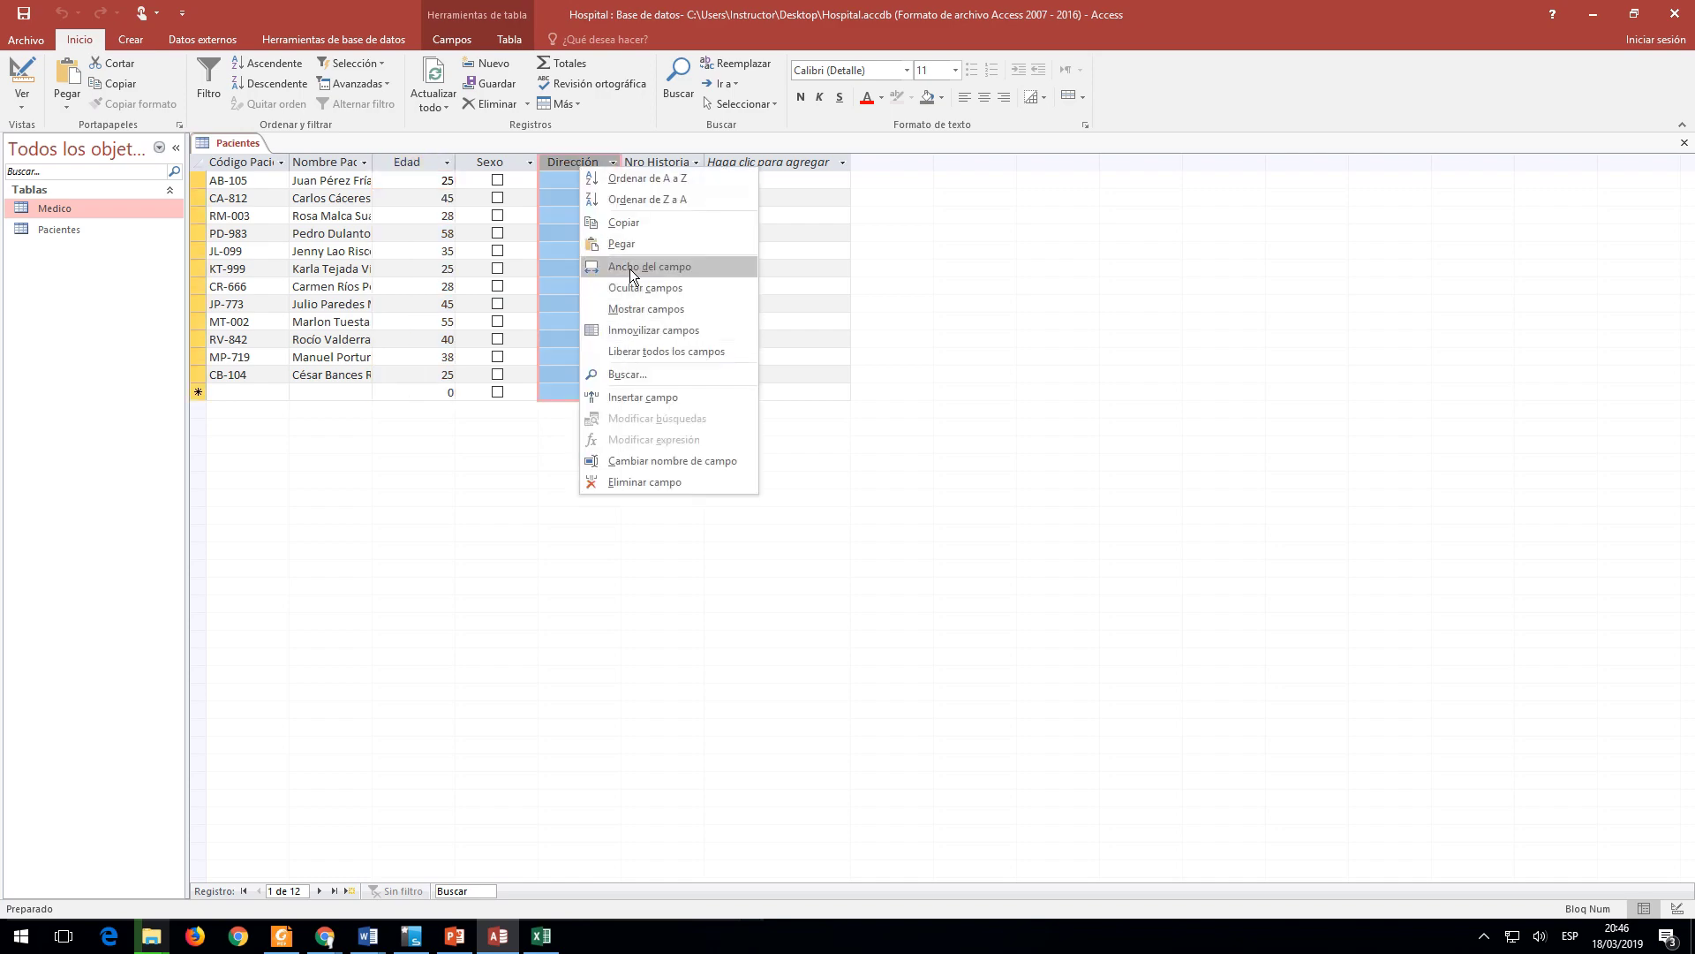
{"action": "left_click", "coordinate": [622, 244]}
{"action": "left_click", "coordinate": [824, 520]}
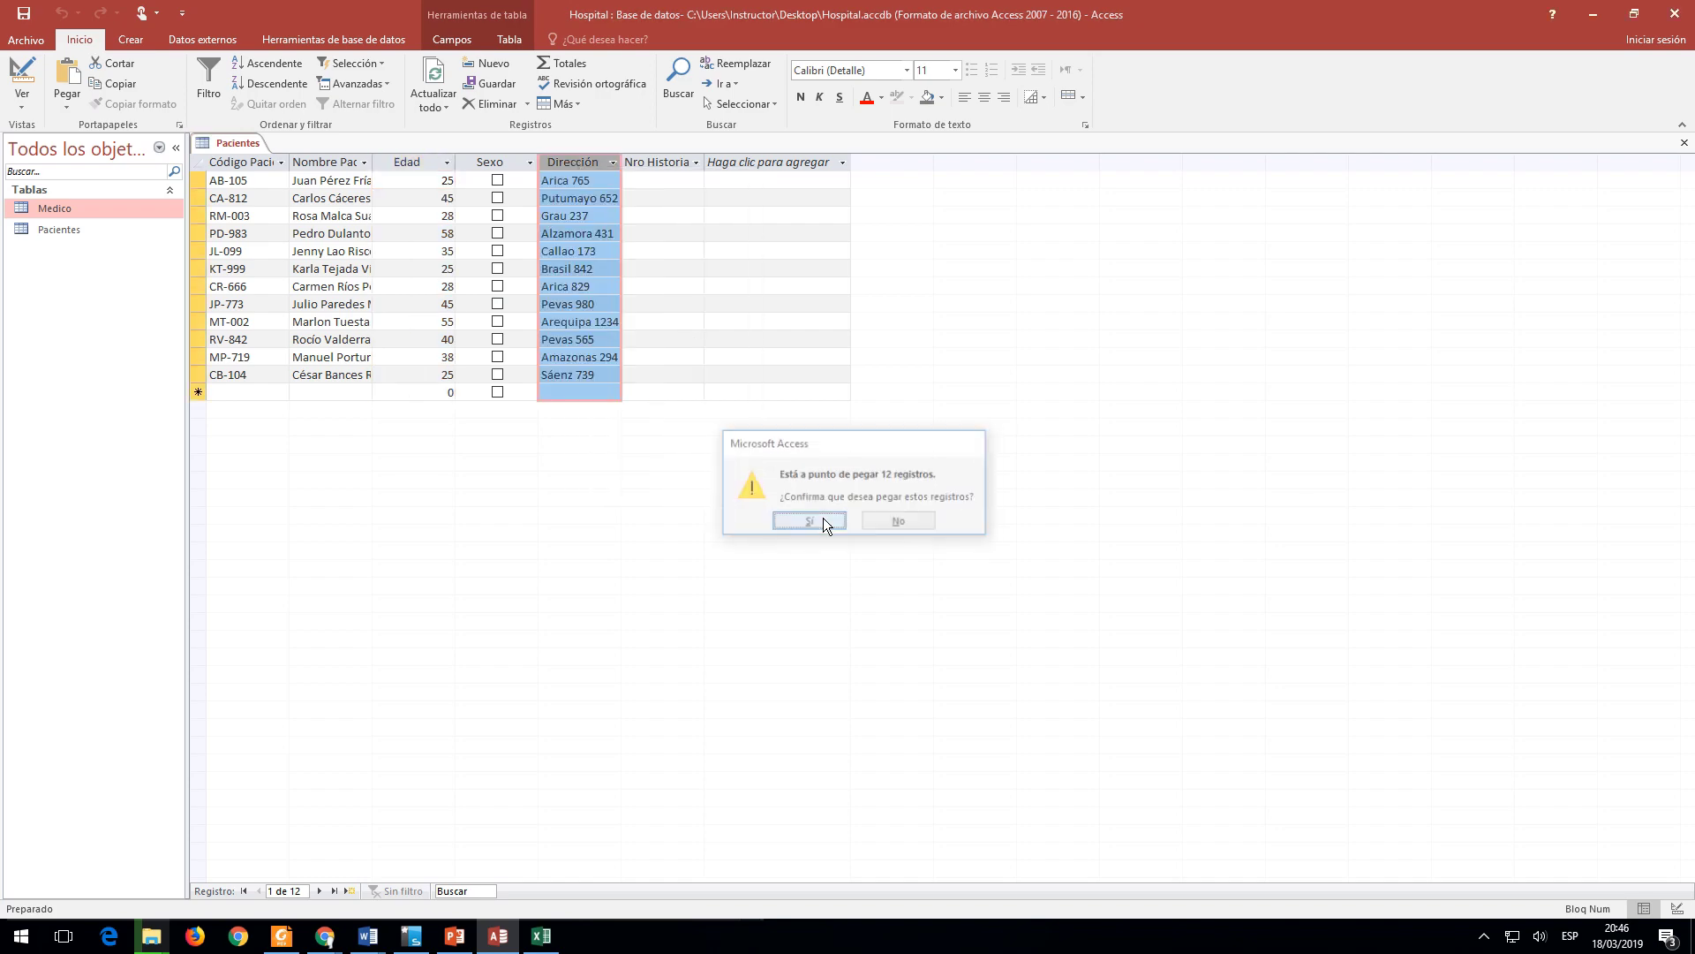
Step: Copy the clinical history numbers in Excel cells F2:F13 and paste them into the Nro Historia column of the Access Pacientes table
{"action": "key", "text": "alt+Tab"}
{"action": "double_click", "coordinate": [455, 239]}
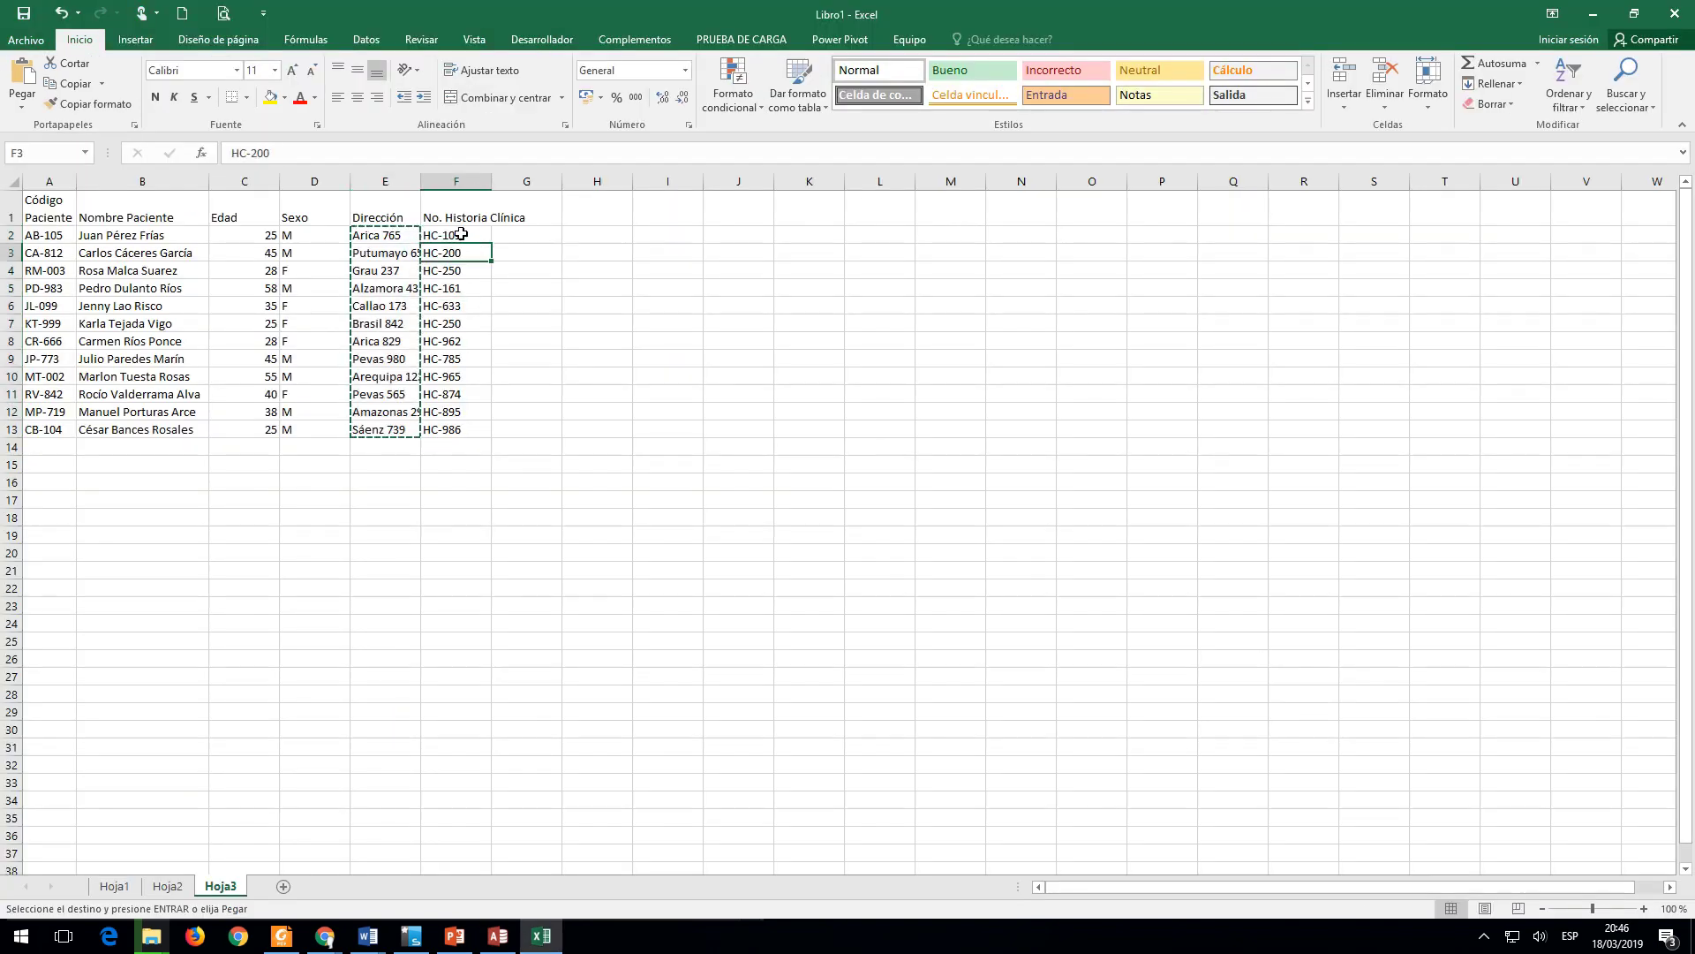
{"action": "left_click", "coordinate": [534, 263]}
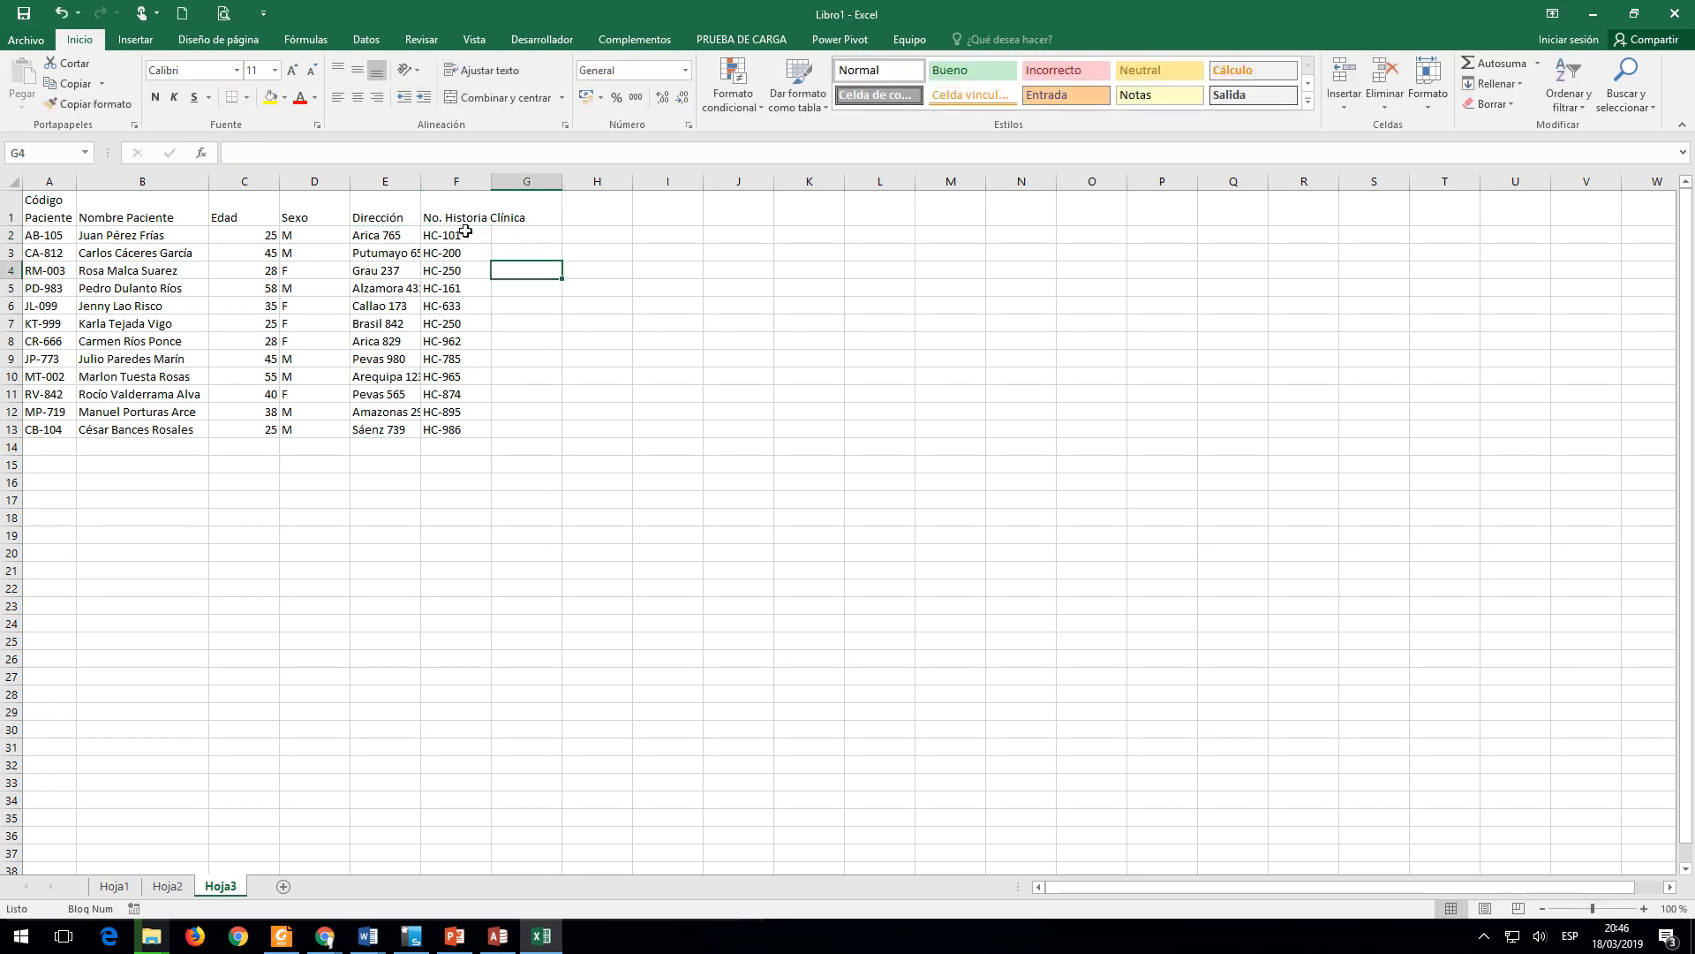
{"action": "left_click_drag", "start_coordinate": [466, 231], "coordinate": [470, 429]}
{"action": "key", "text": "ctrl+c"}
{"action": "key", "text": "alt+Tab"}
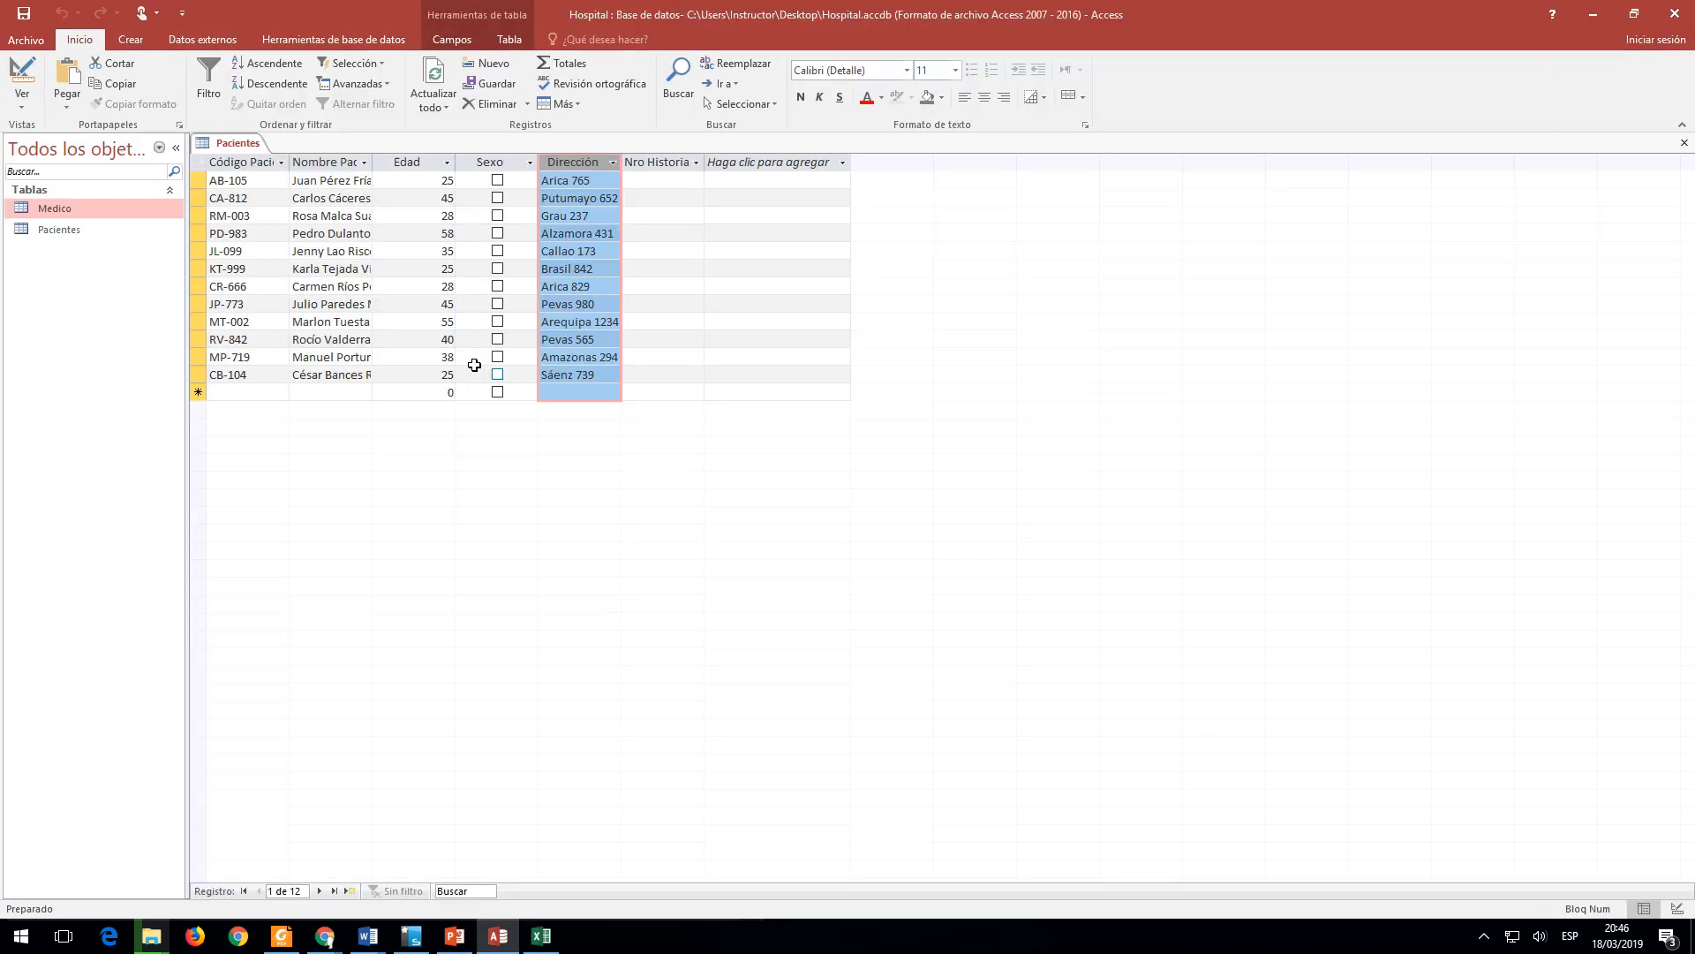
{"action": "left_click", "coordinate": [628, 161]}
{"action": "right_click", "coordinate": [632, 218]}
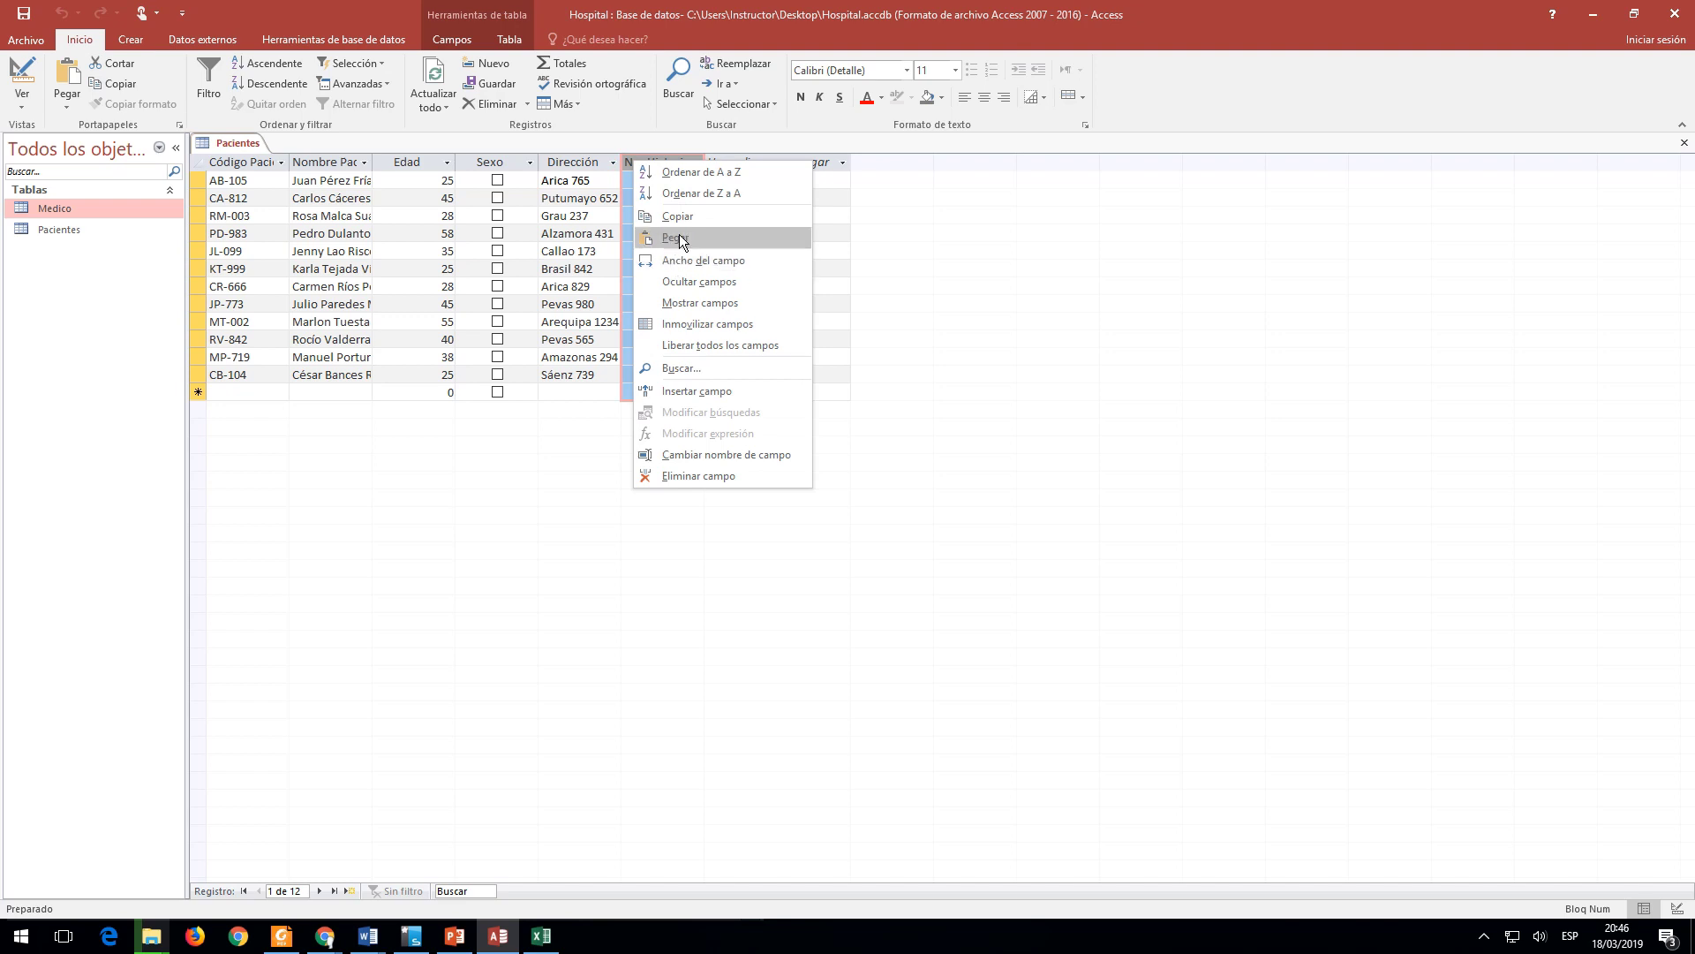
Step: Paste the copied clinical history numbers into the Nro Historia field of the Pacientes table and fit the Nombre Paciente column to its contents
{"action": "left_click", "coordinate": [680, 235]}
{"action": "left_click", "coordinate": [805, 522]}
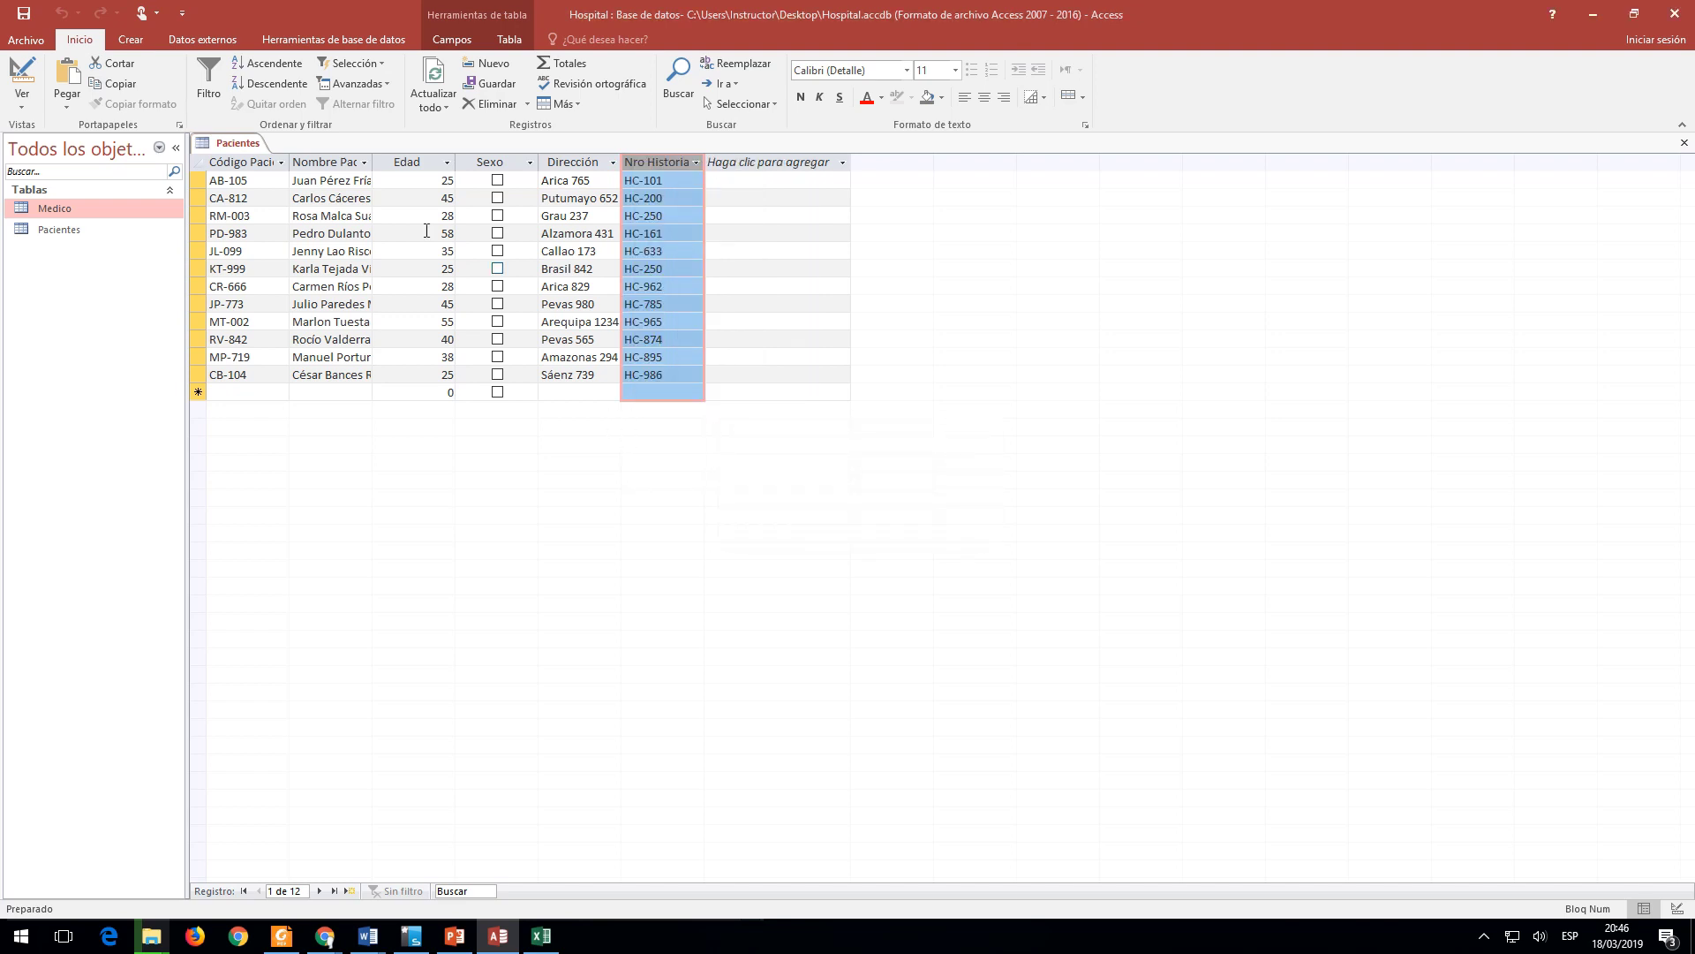
{"action": "left_click", "coordinate": [397, 185]}
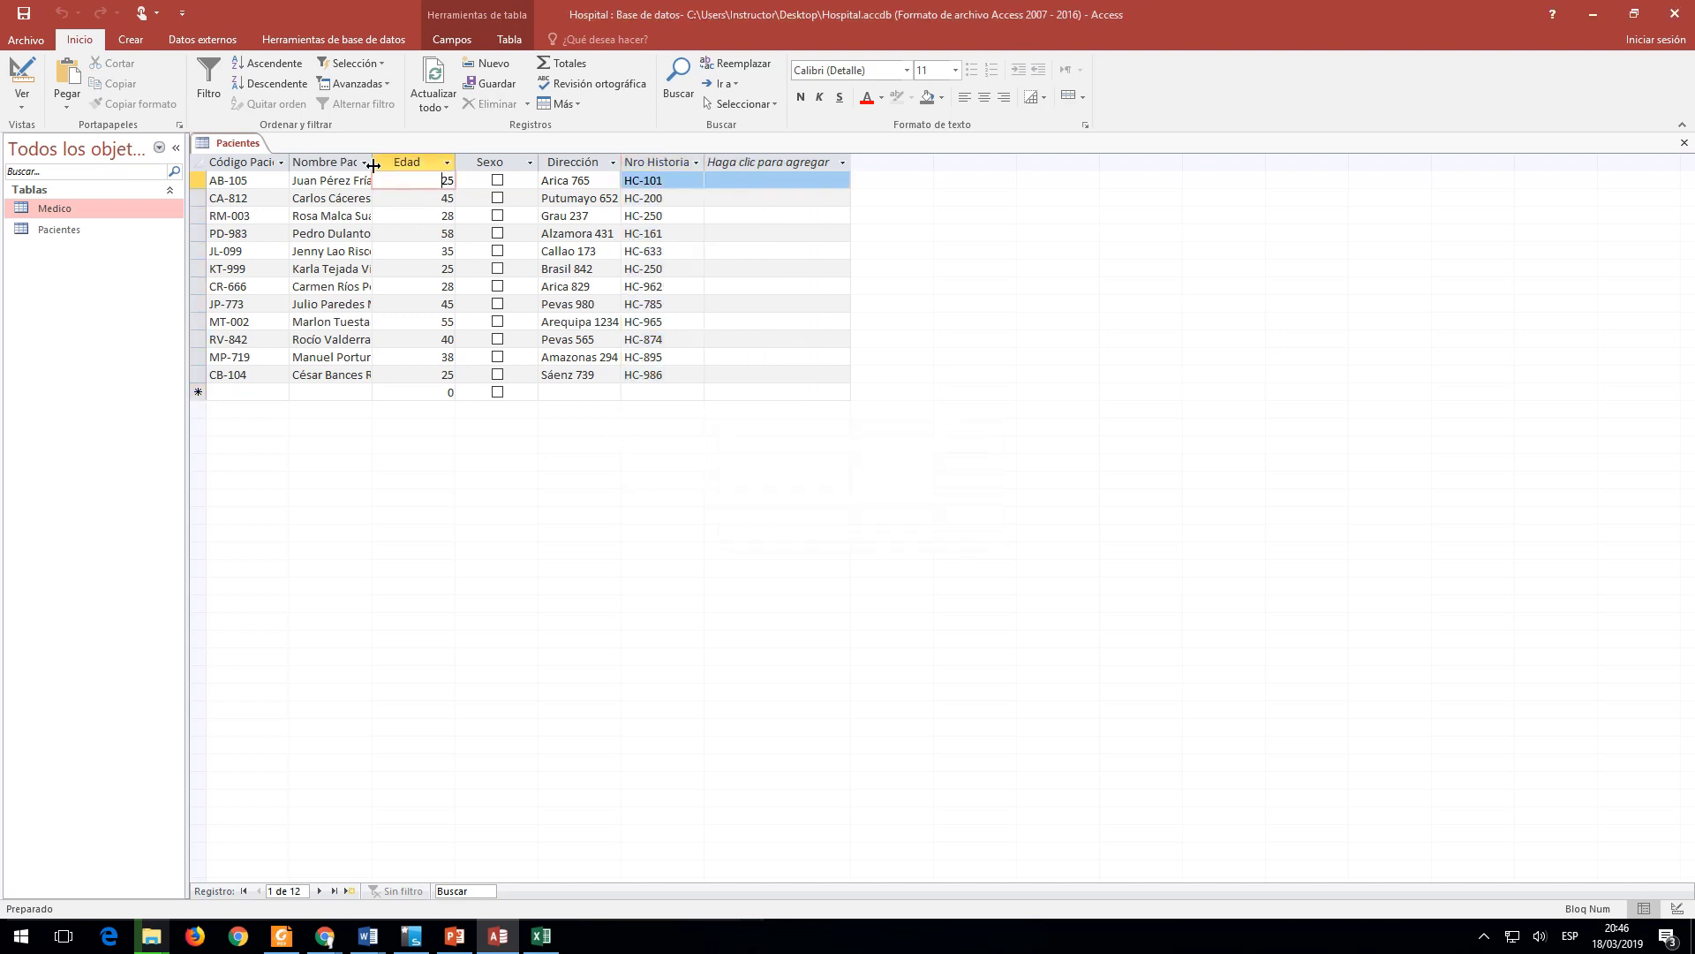
{"action": "double_click", "coordinate": [372, 166]}
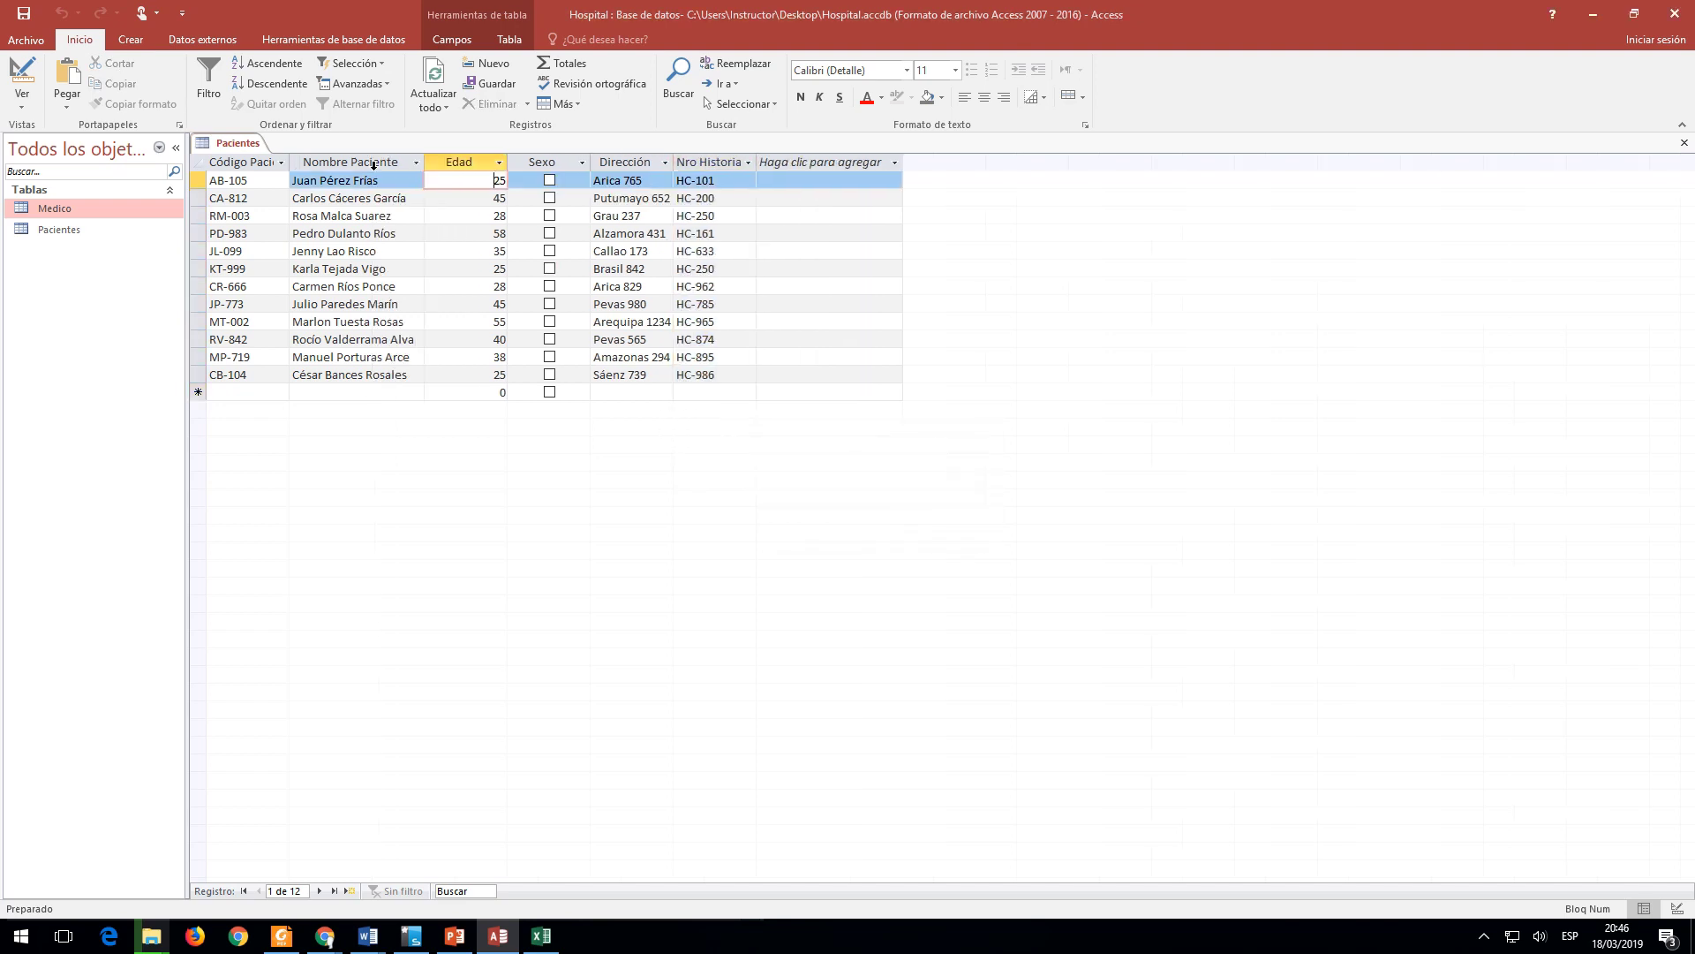
Step: Mark Sexo as yes for patient records 1, 2, 4, 8, 9, 11 and 12, and save and close the Pacientes table
{"action": "left_click", "coordinate": [548, 178]}
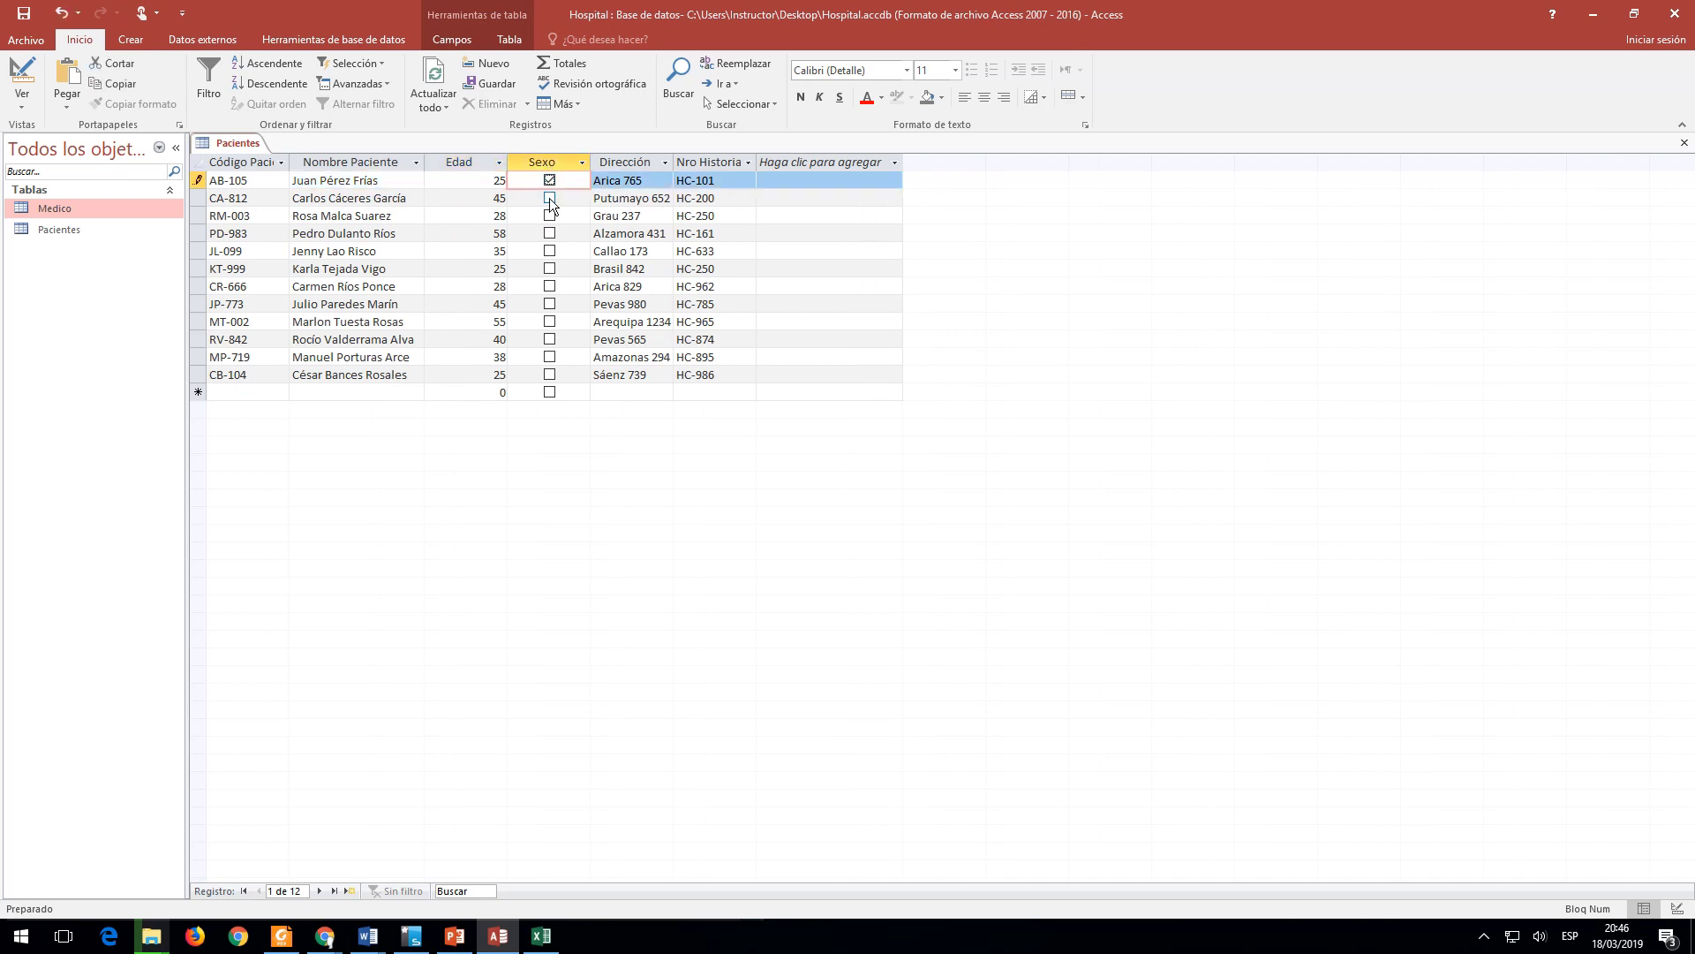
{"action": "left_click", "coordinate": [548, 197]}
{"action": "left_click", "coordinate": [548, 233]}
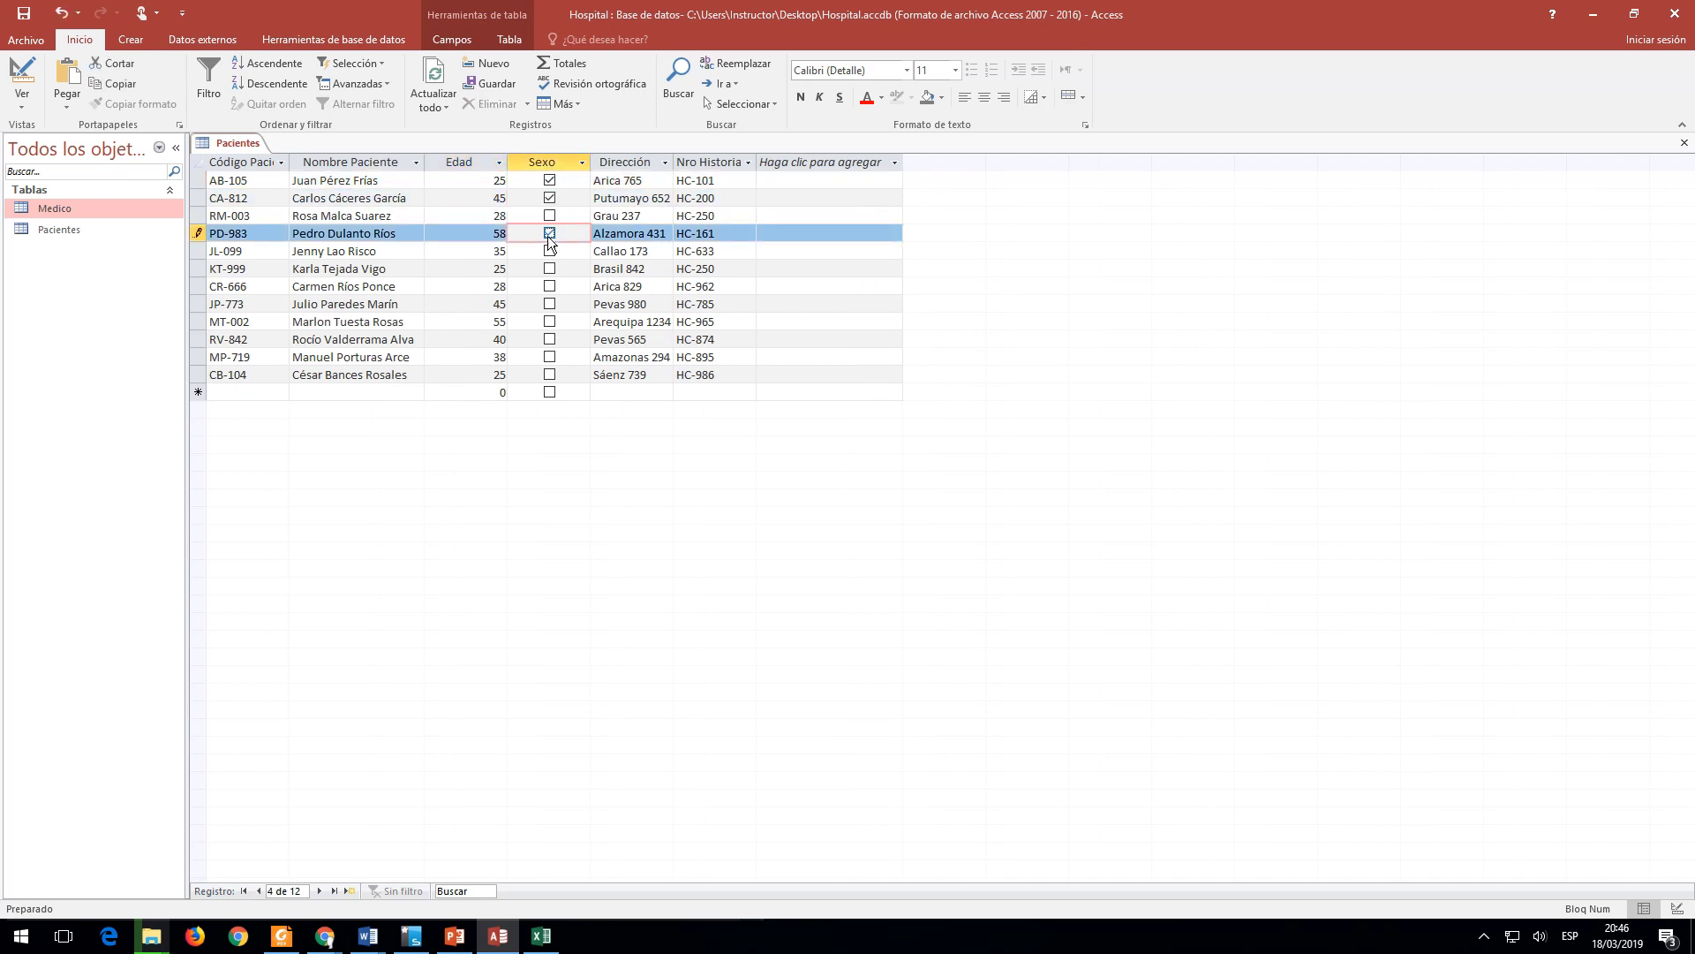
{"action": "left_click", "coordinate": [549, 304]}
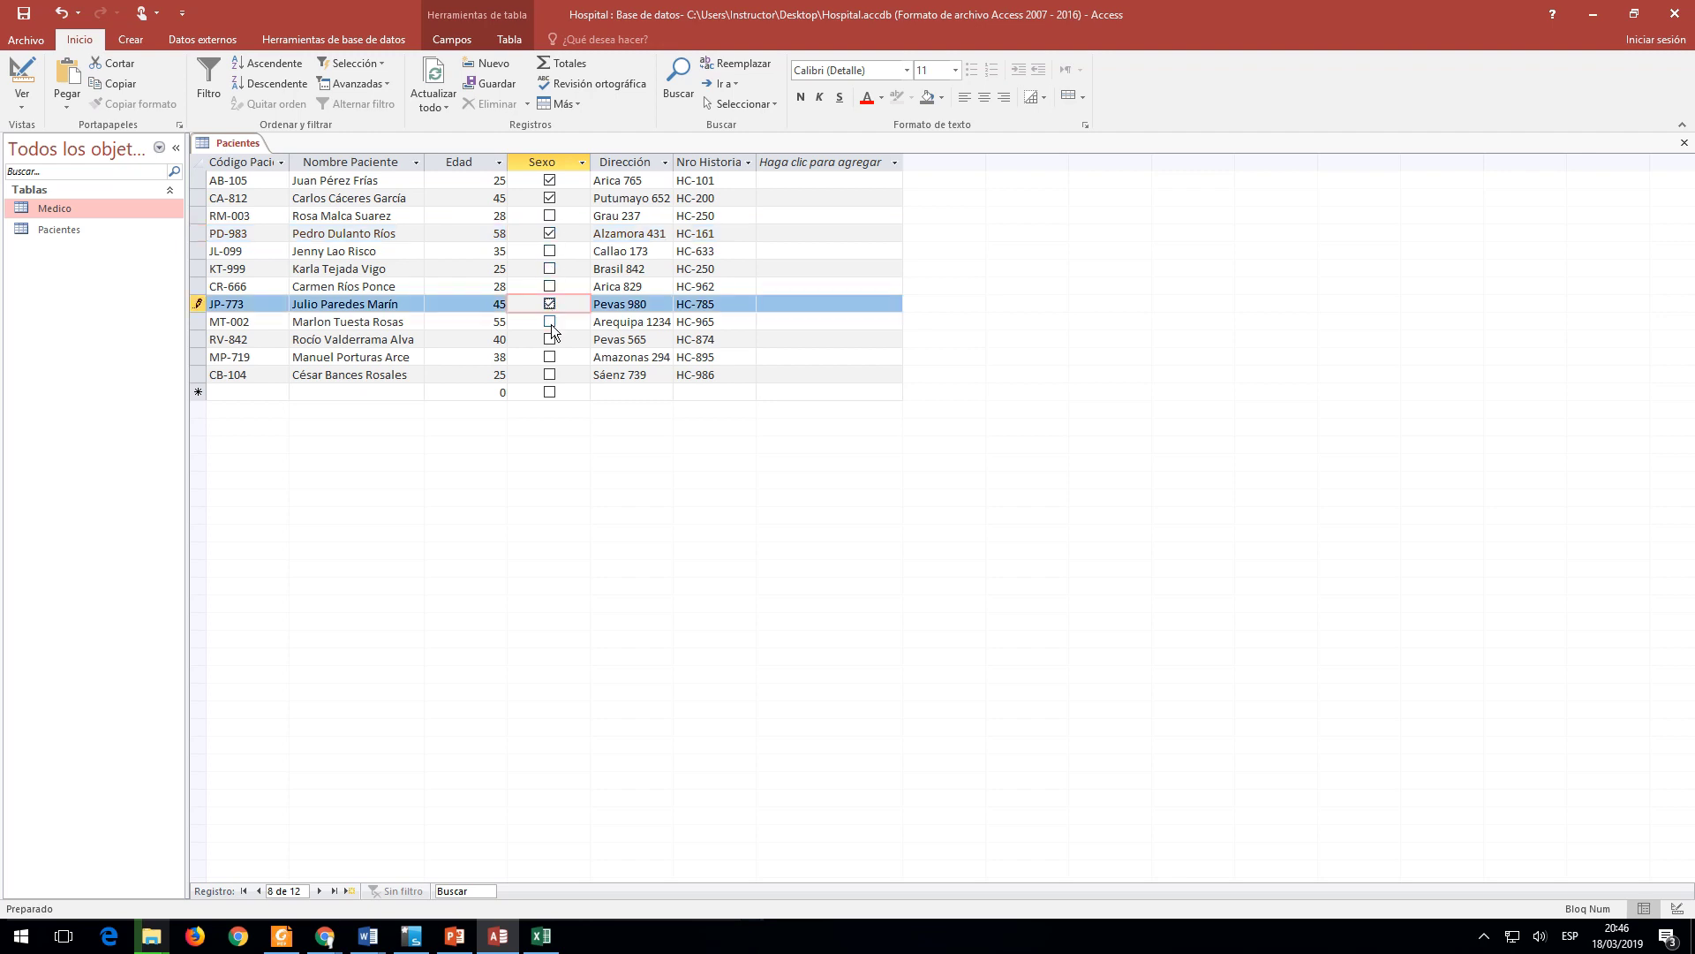
{"action": "left_click", "coordinate": [548, 323]}
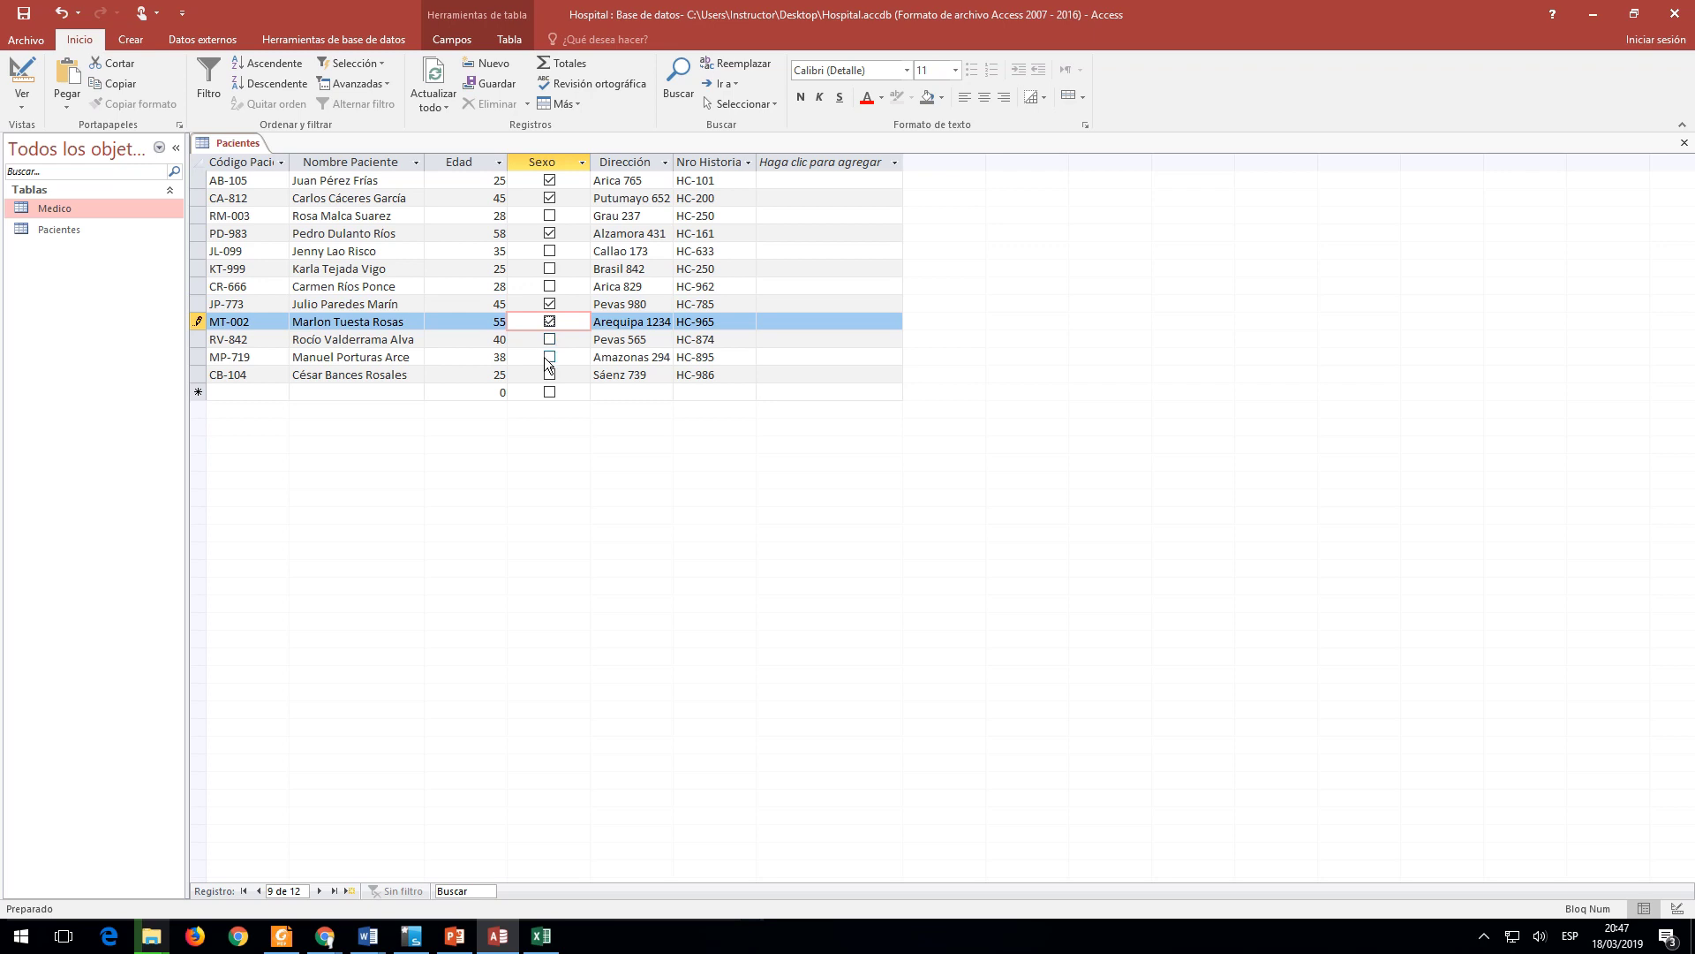
{"action": "left_click", "coordinate": [550, 358]}
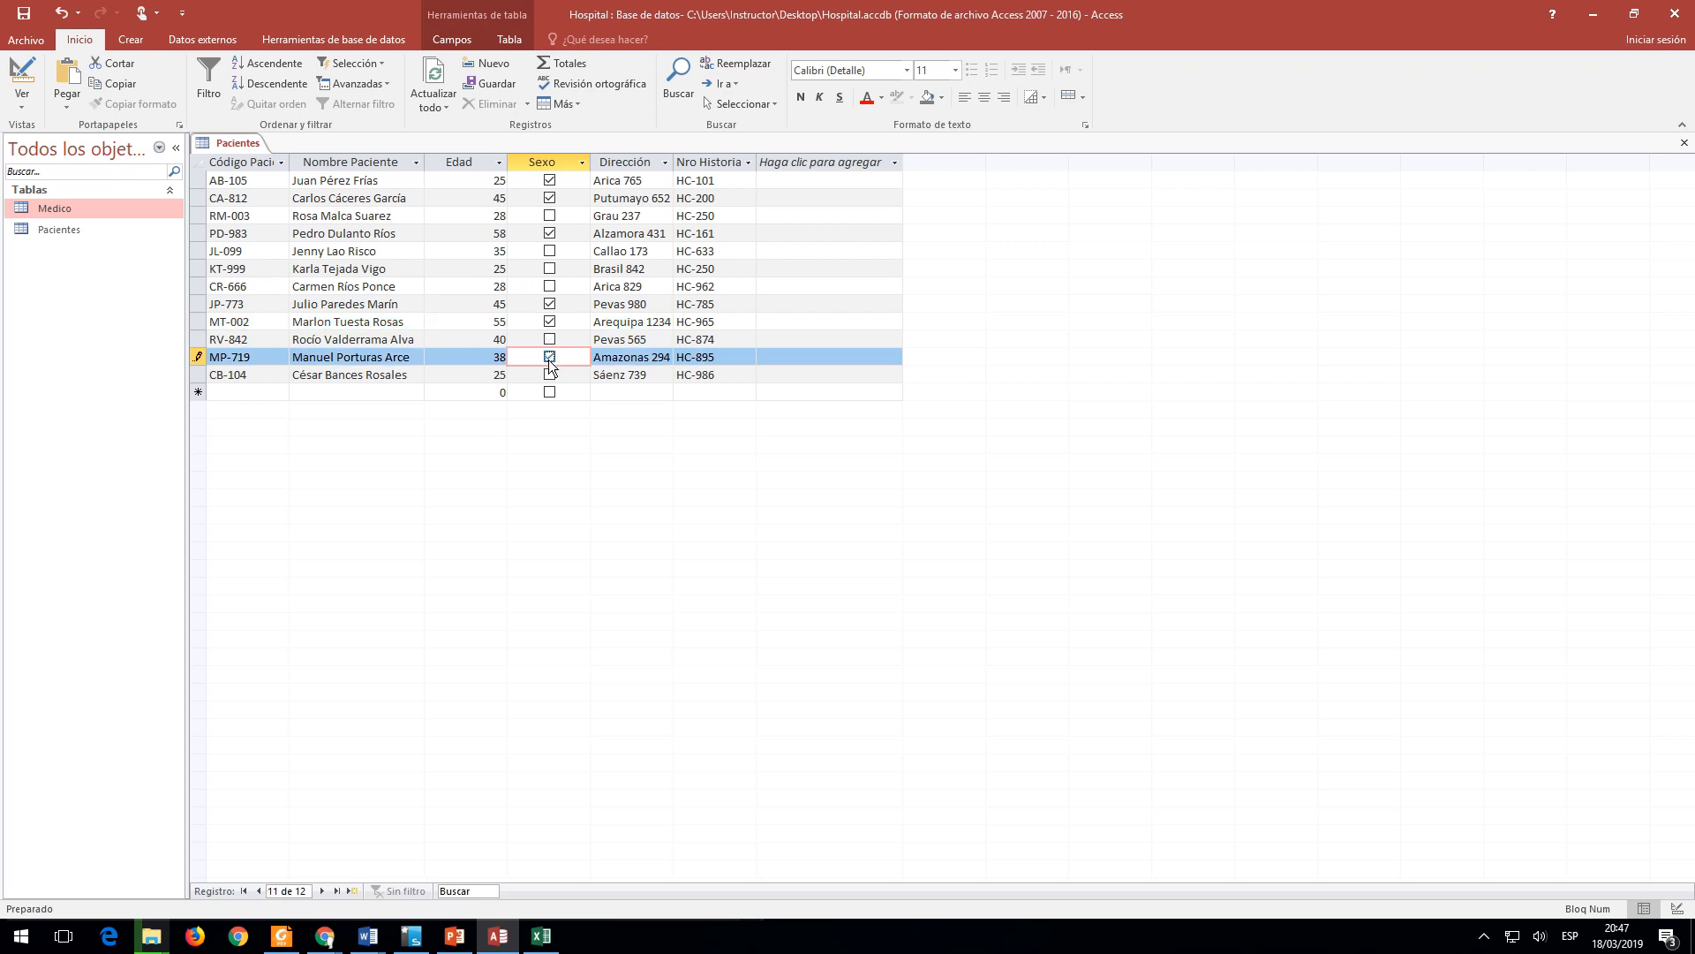
{"action": "left_click", "coordinate": [549, 375]}
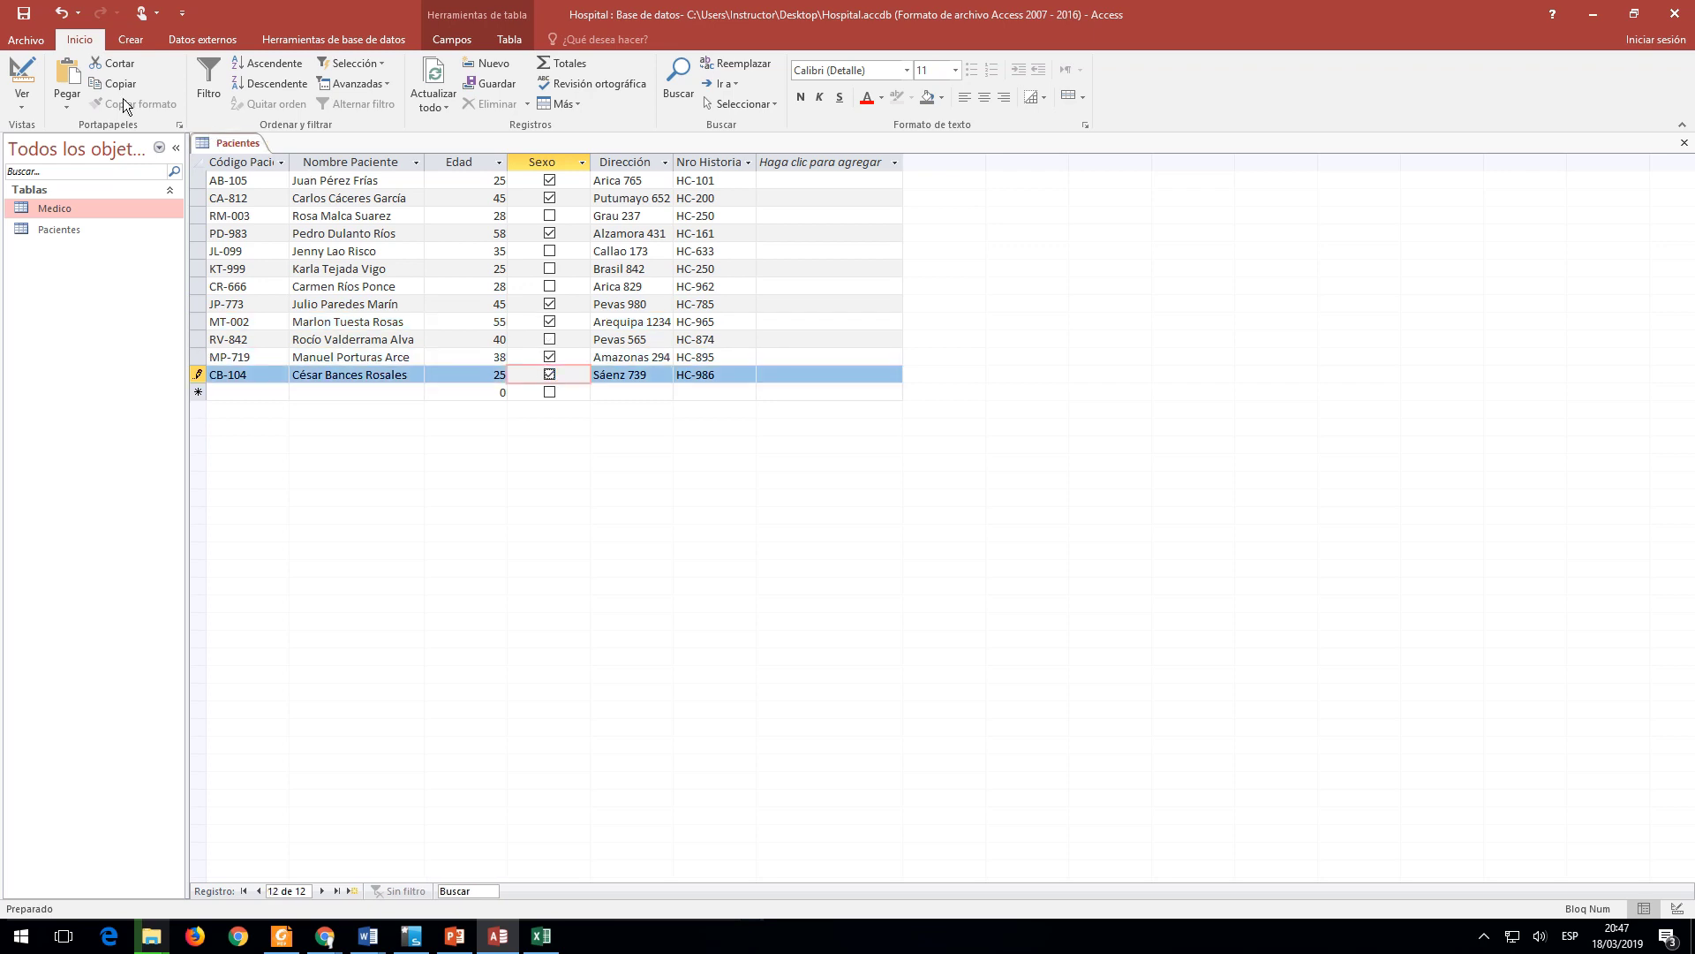
{"action": "left_click", "coordinate": [23, 13]}
{"action": "left_click", "coordinate": [1683, 143]}
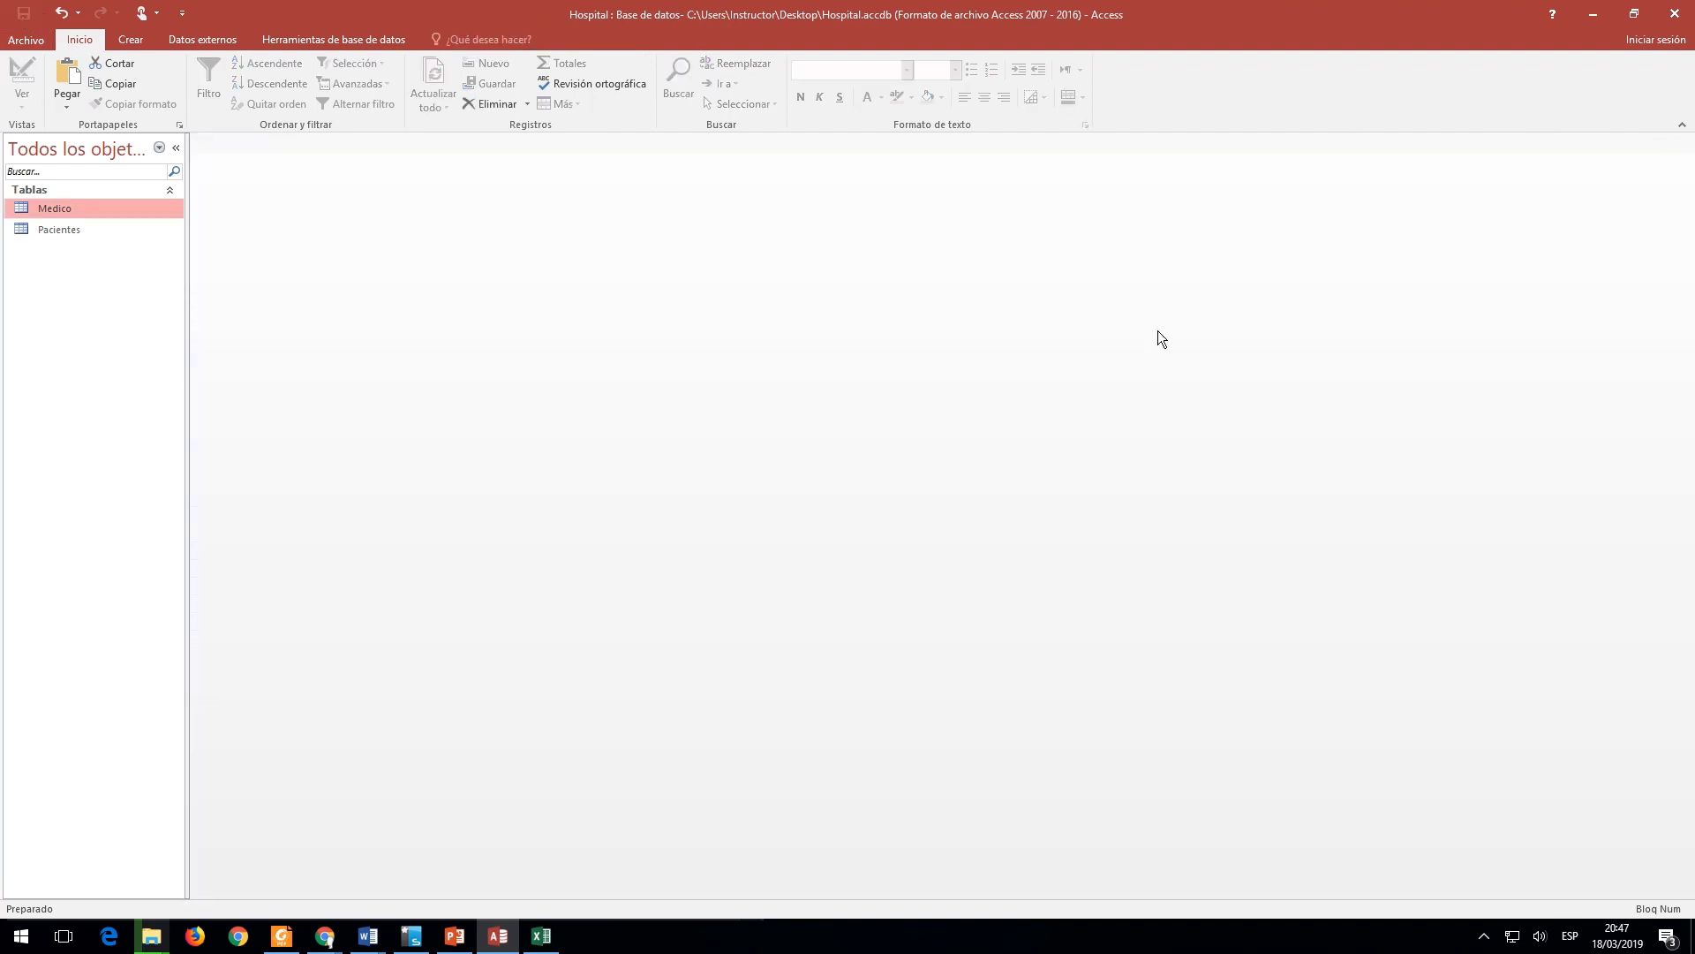
Step: Switch to the PRACTICA DIRIGIDA HOSPITAL PDF in Foxit Reader and copy the whole TABLA INTERNAMIENTOS definition, including its heading
{"action": "key", "text": "alt+Tab"}
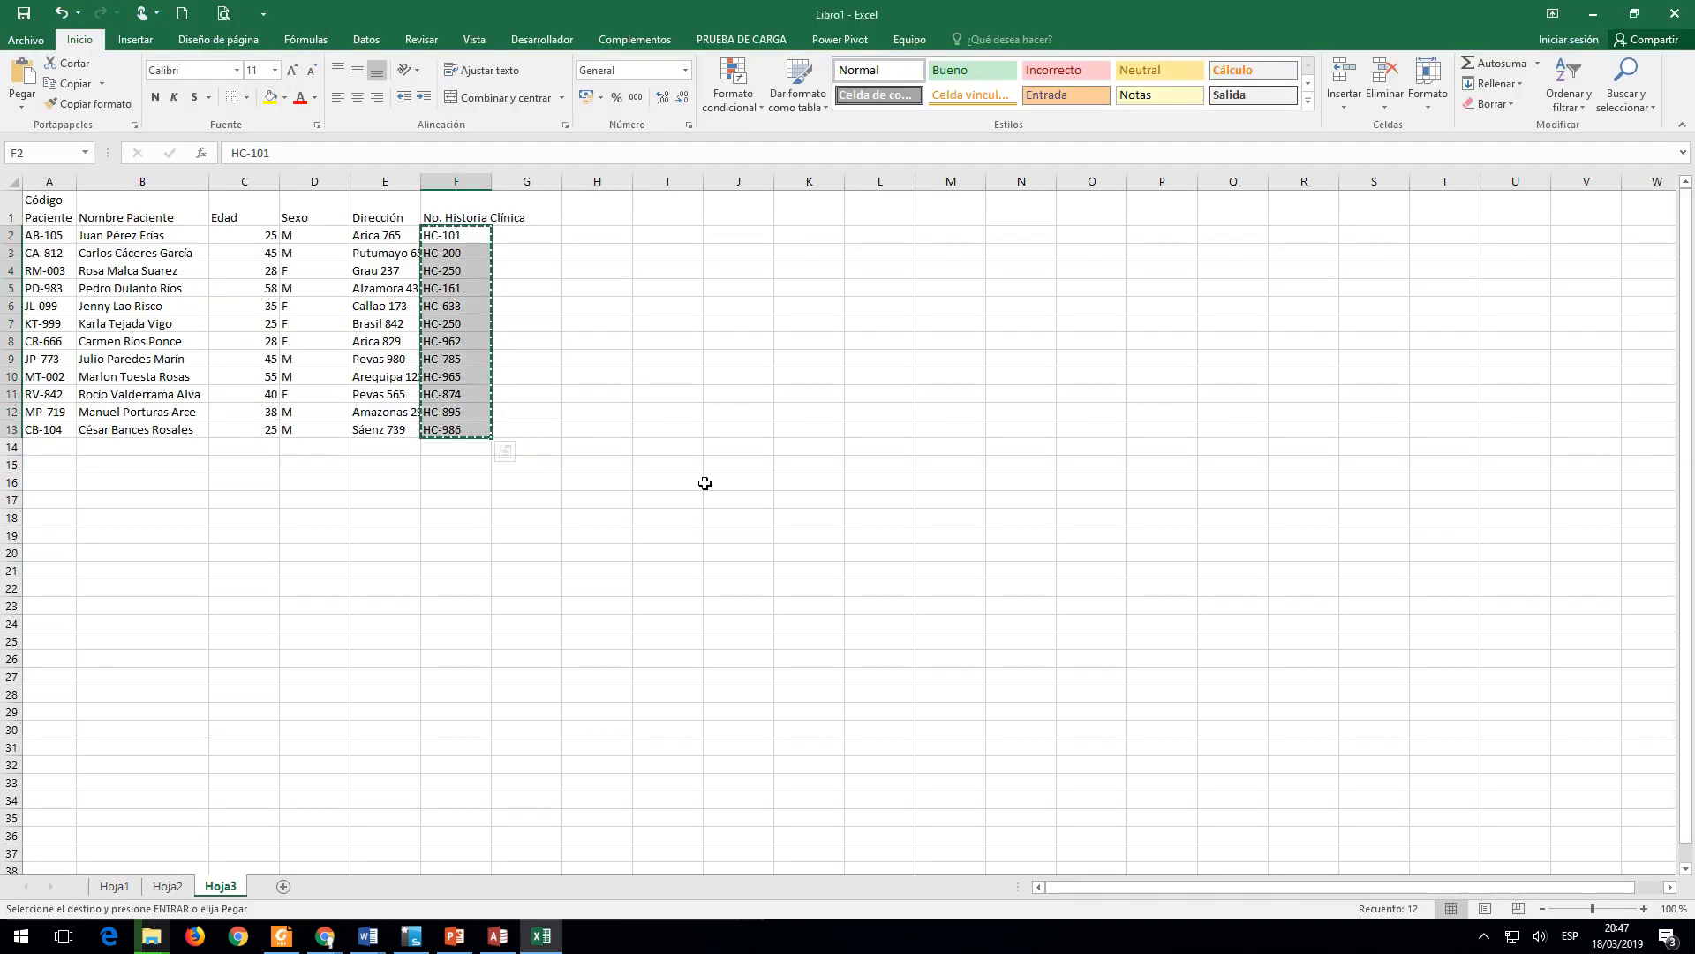
{"action": "key", "text": "alt+Tab"}
{"action": "key", "text": "Tab"}
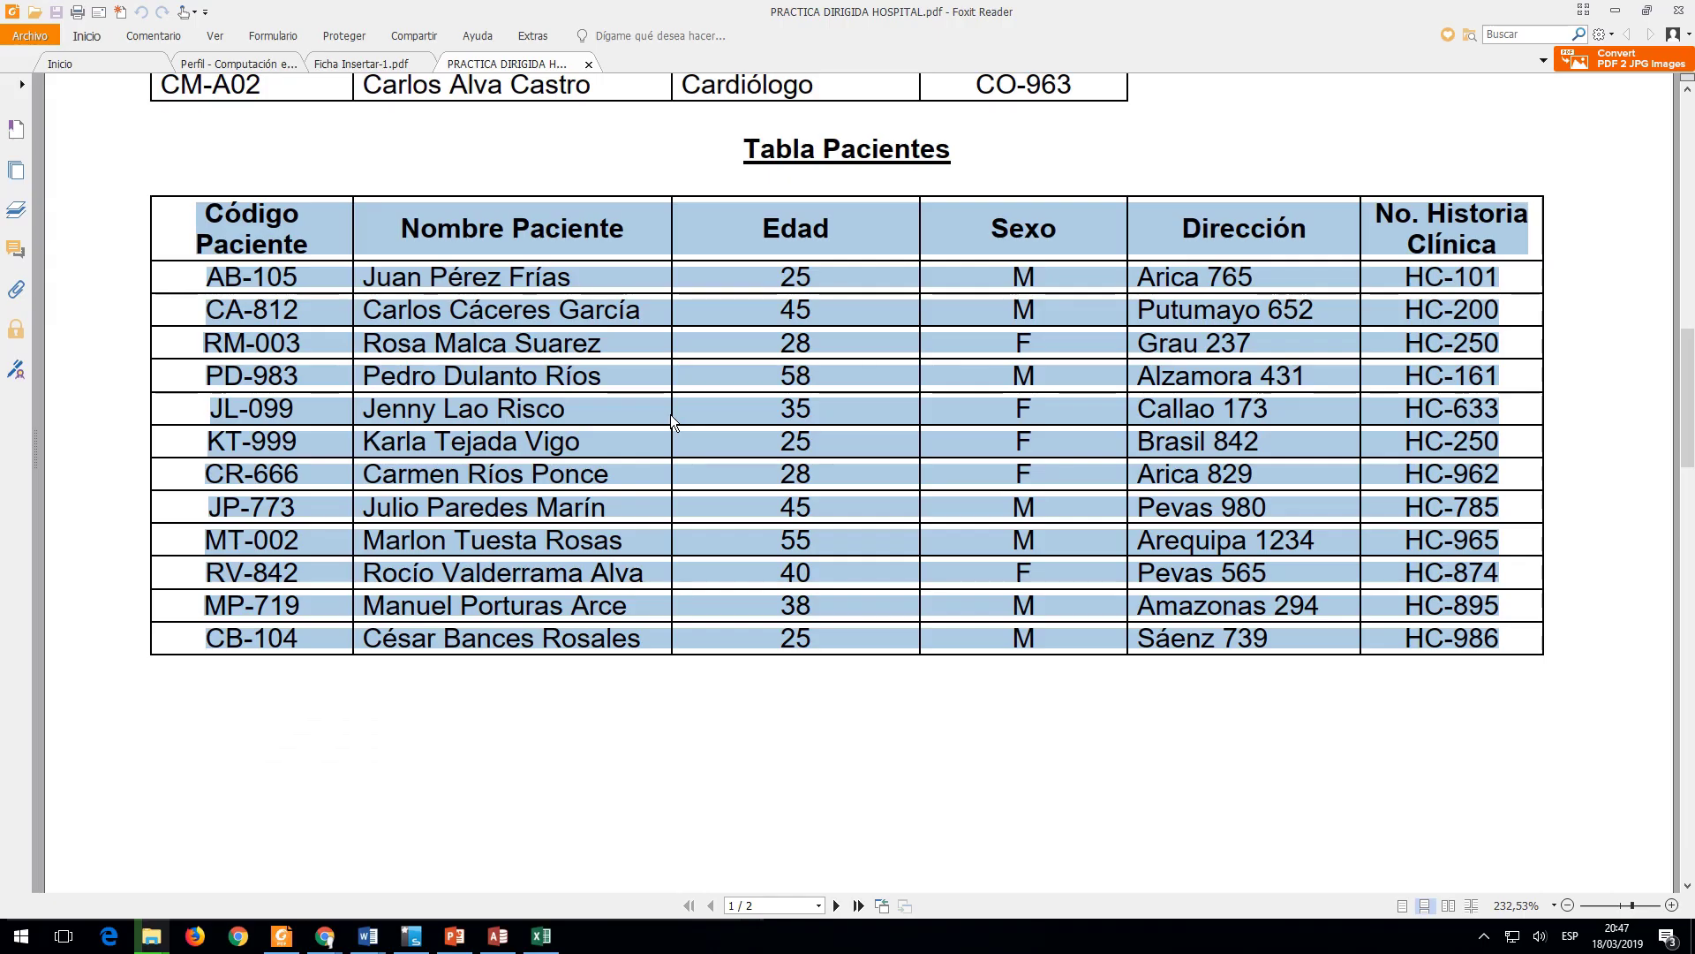
{"action": "left_click", "coordinate": [662, 761]}
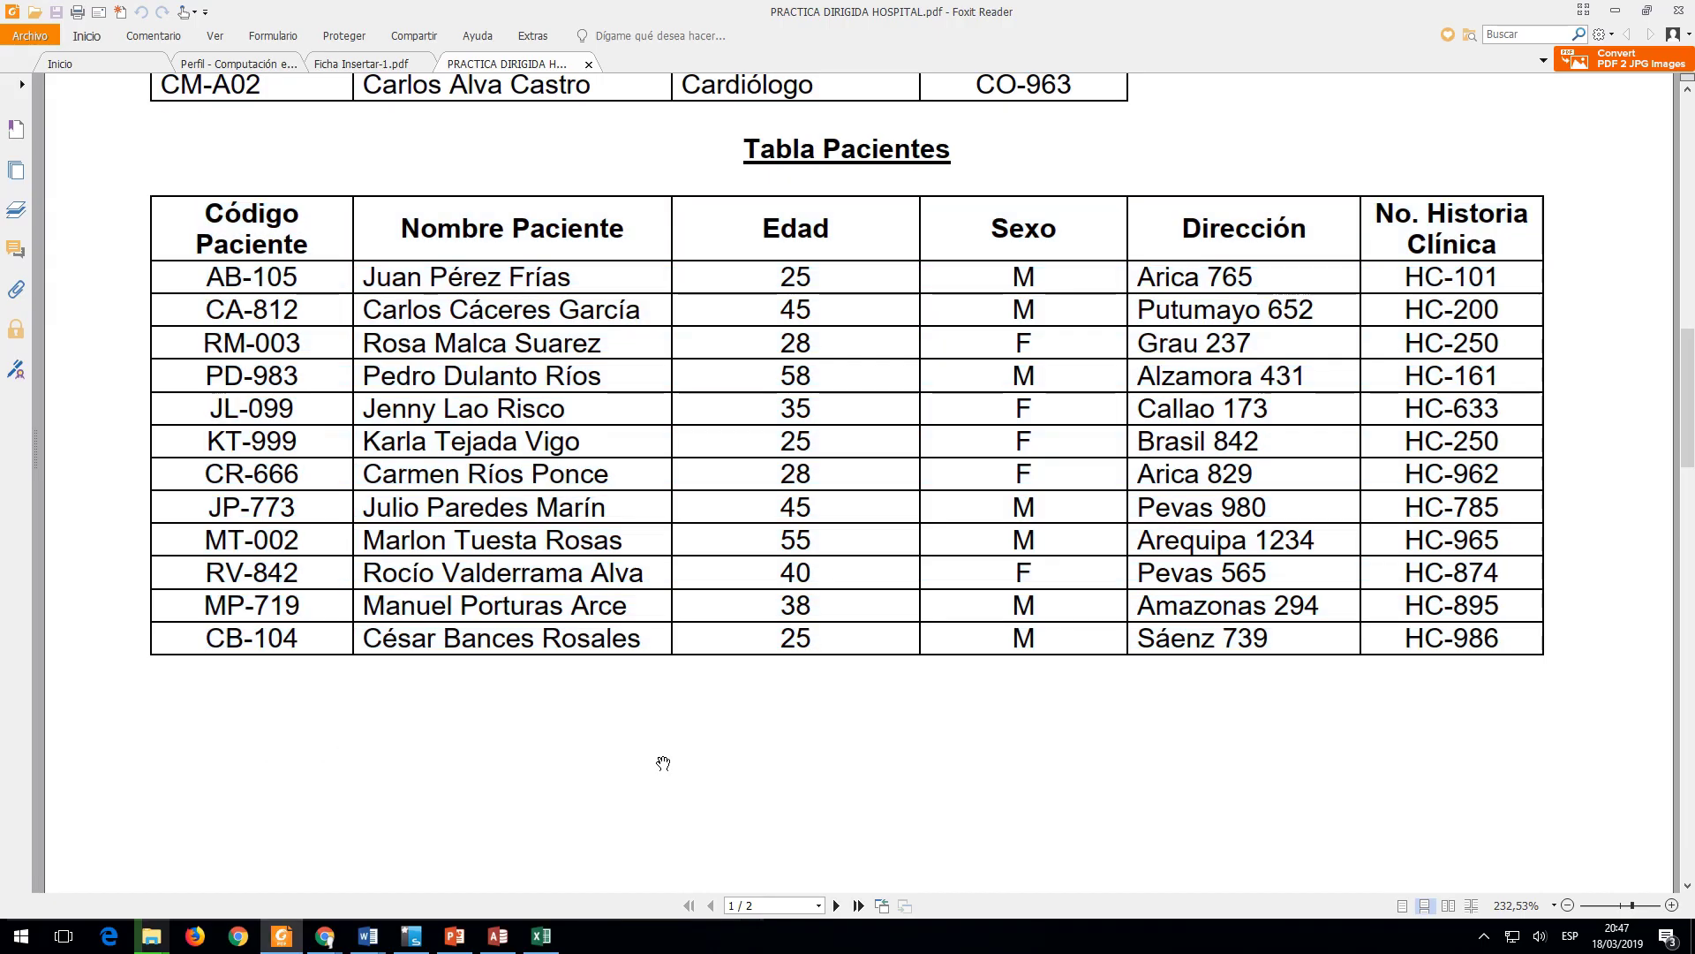
{"action": "scroll", "coordinate": [662, 762], "scroll_direction": "up", "scroll_amount": 5}
{"action": "scroll", "coordinate": [663, 761], "scroll_direction": "up", "scroll_amount": 5}
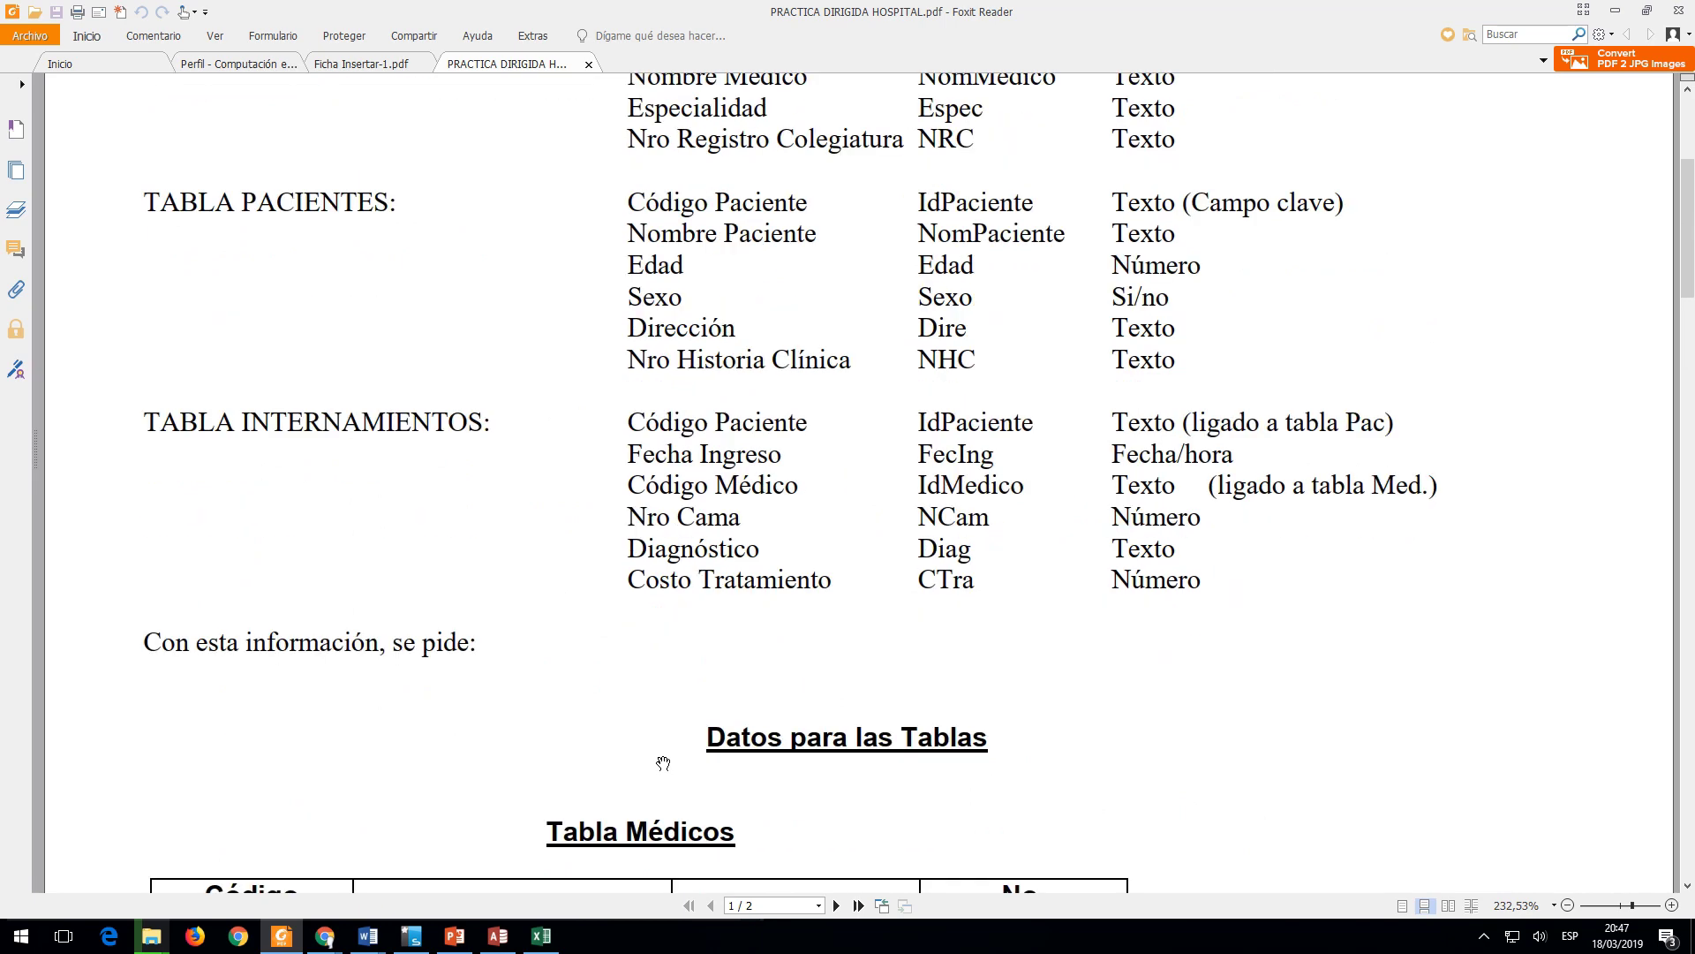
{"action": "scroll", "coordinate": [663, 762], "scroll_direction": "down", "scroll_amount": 1}
{"action": "scroll", "coordinate": [746, 453], "scroll_direction": "down", "scroll_amount": 1}
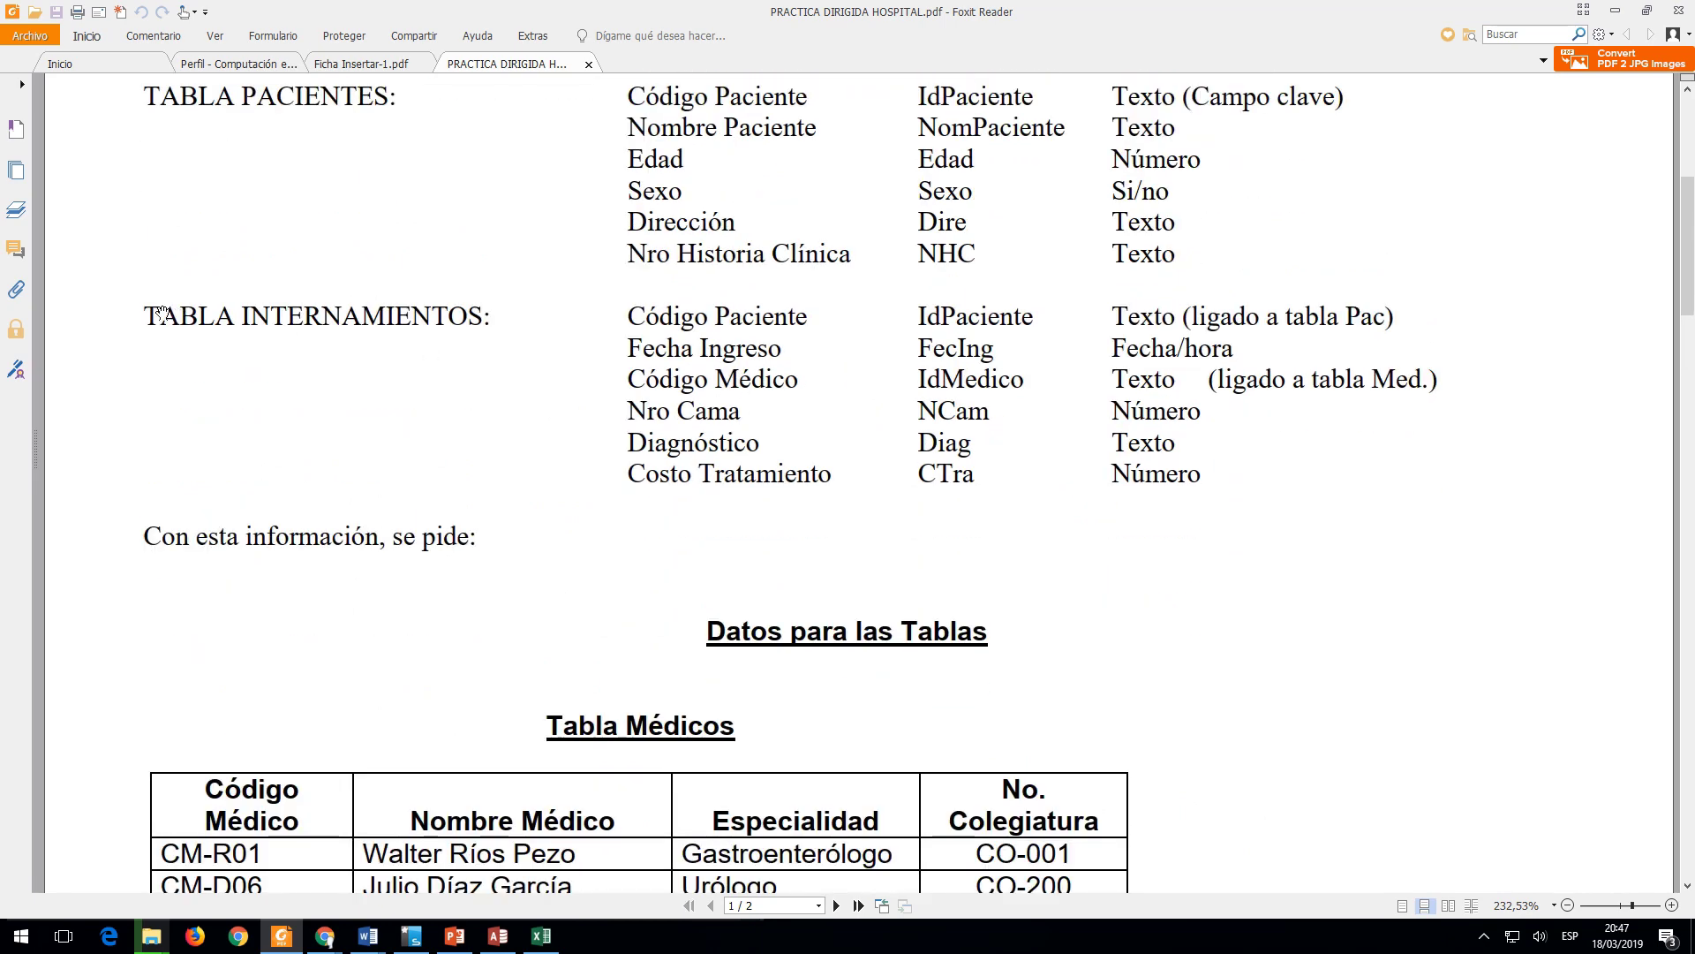
{"action": "left_click_drag", "start_coordinate": [149, 315], "coordinate": [1211, 474]}
{"action": "key", "text": "ctrl+c"}
Step: Switch to the Excel workbook, add a new sheet after Hoja3 and paste the copied TABLA INTERNAMIENTOS definition at A1
{"action": "key", "text": "alt+Tab"}
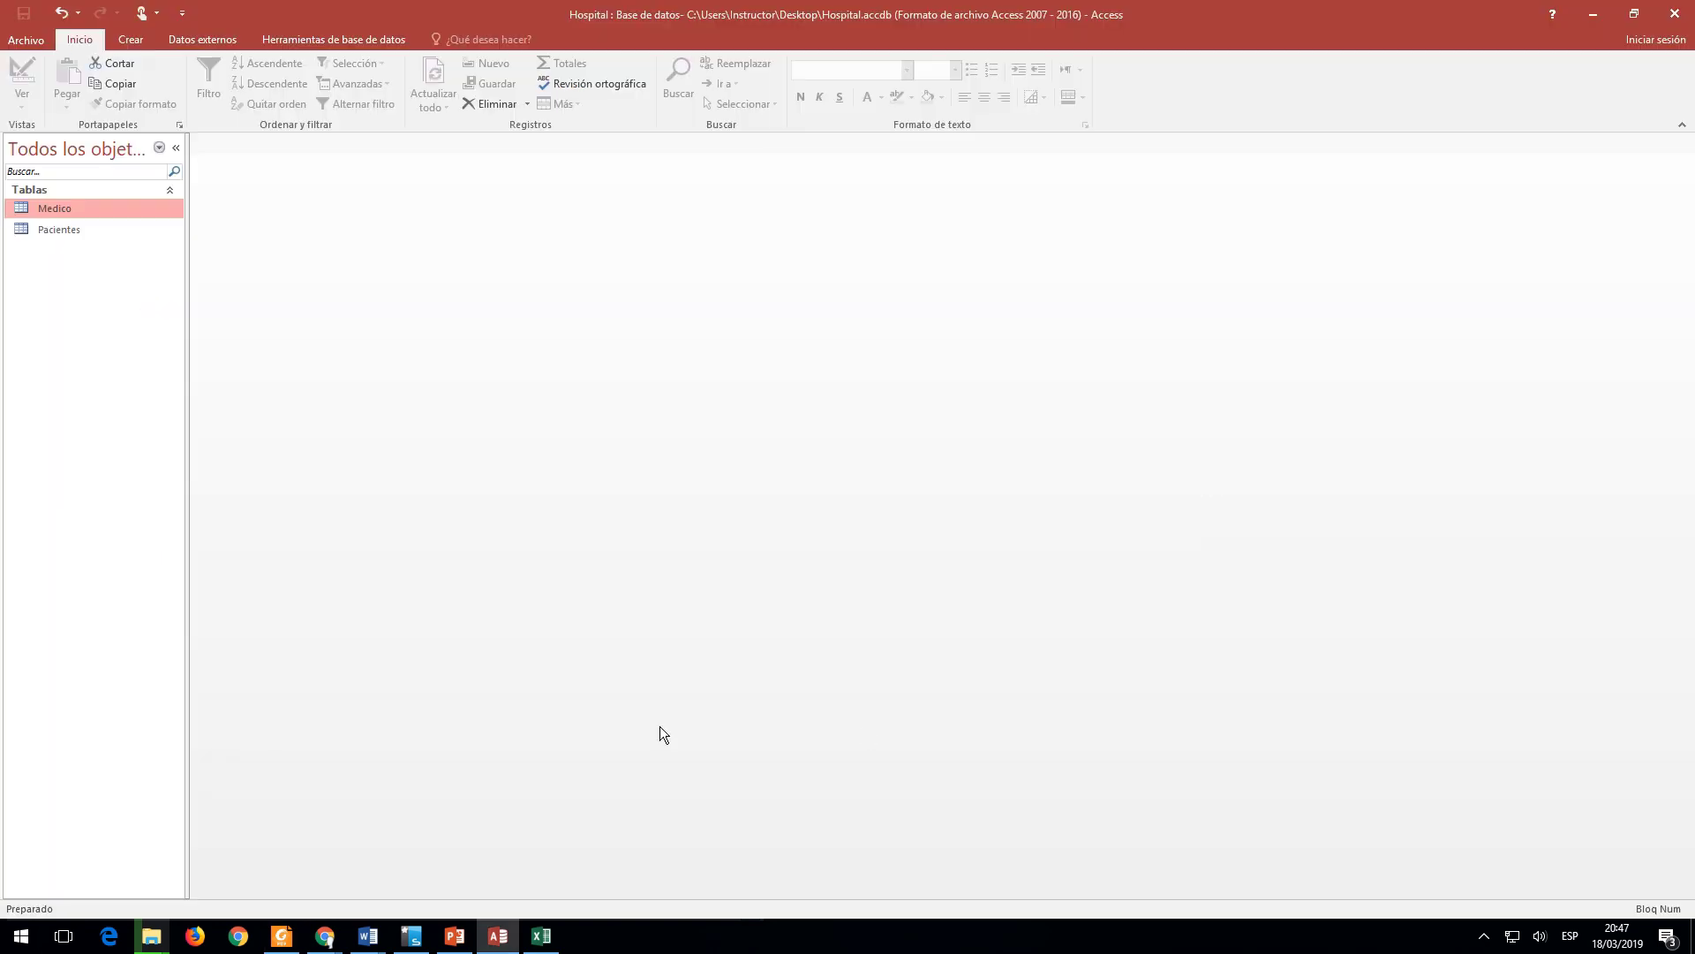
{"action": "key", "text": "alt+Tab"}
{"action": "key", "text": "alt+Tab"}
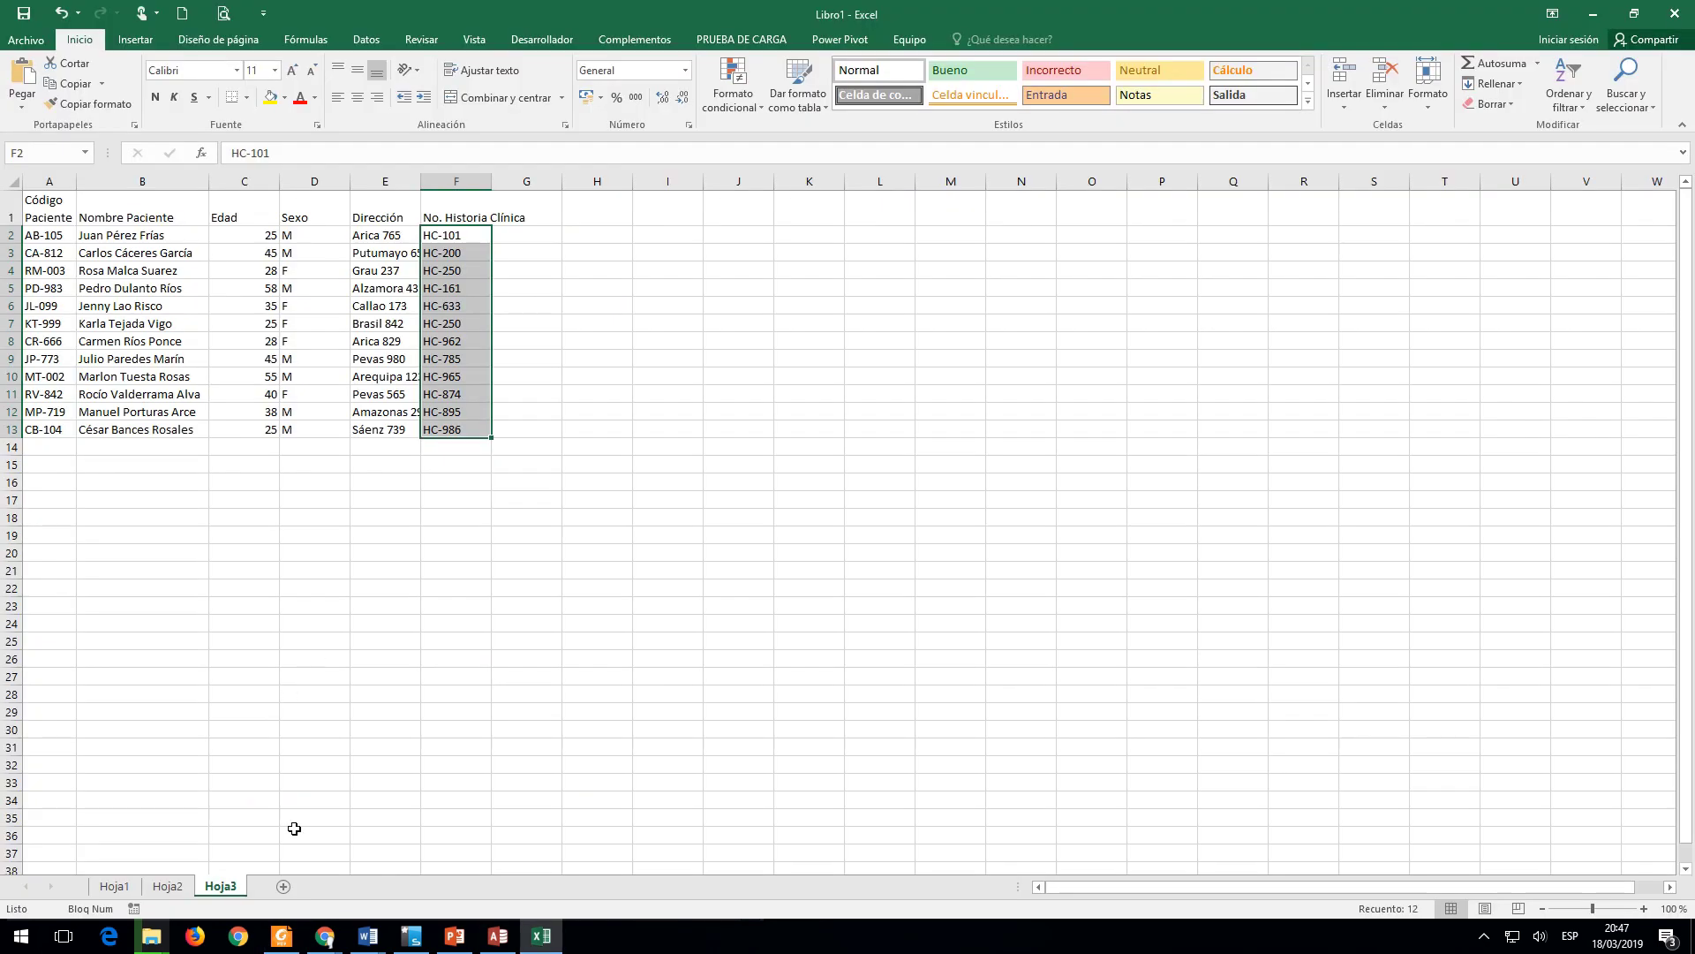
{"action": "left_click", "coordinate": [282, 886]}
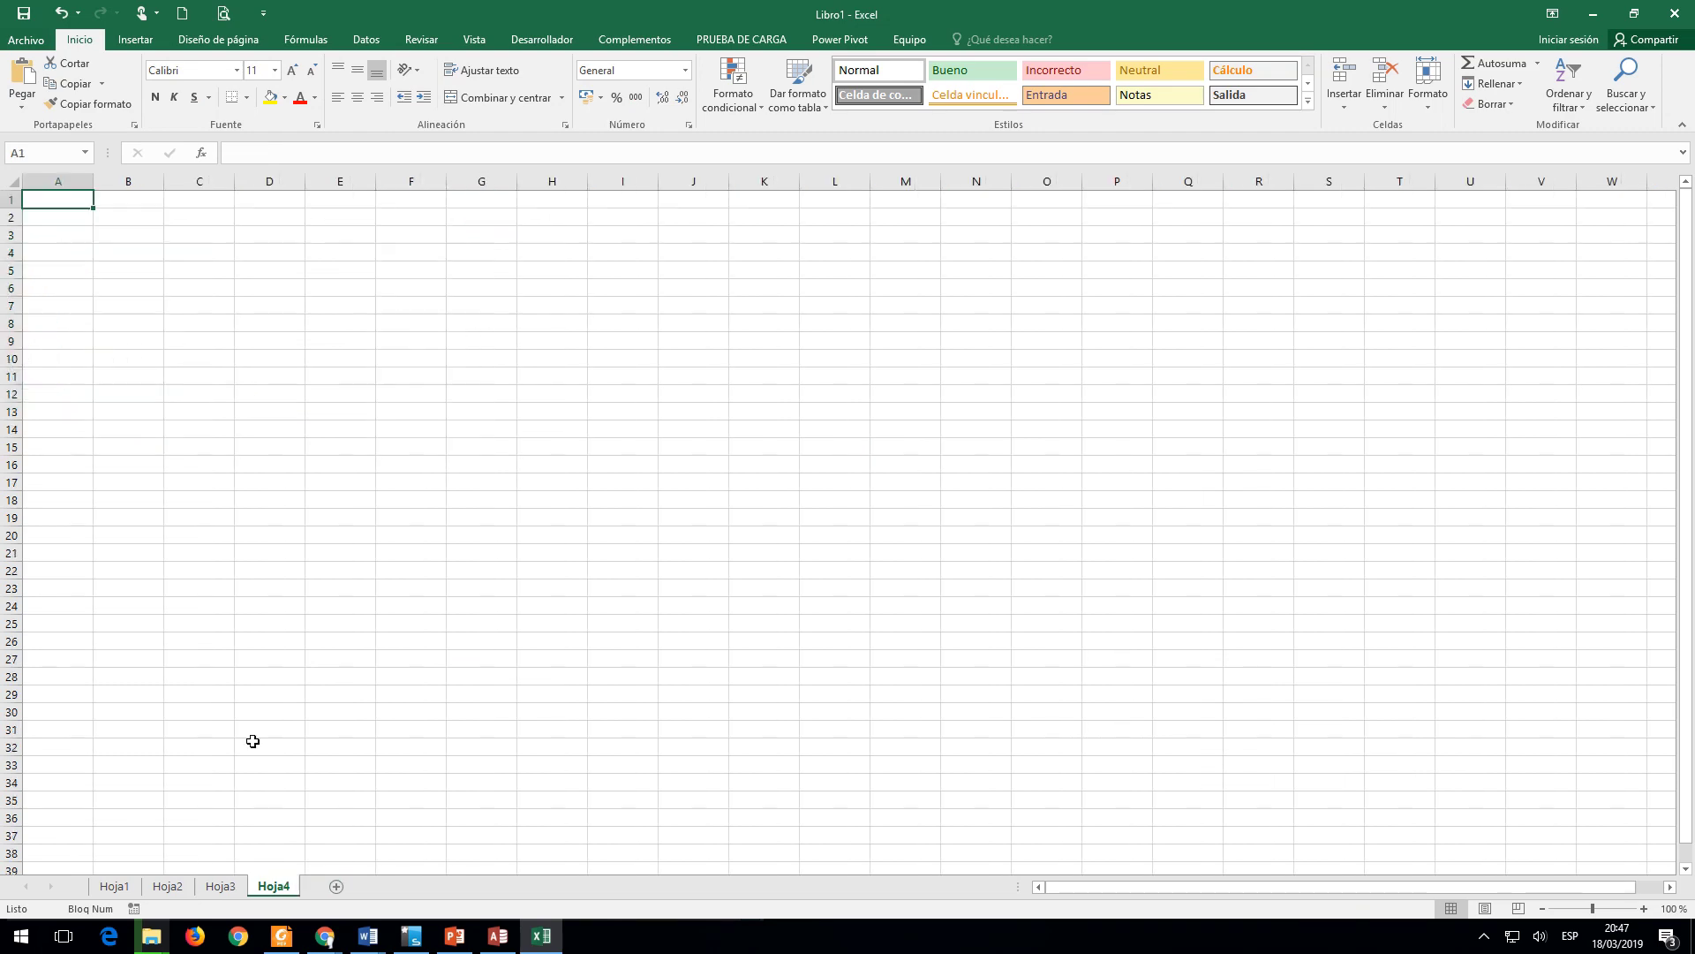
{"action": "left_click", "coordinate": [22, 106]}
{"action": "left_click", "coordinate": [23, 152]}
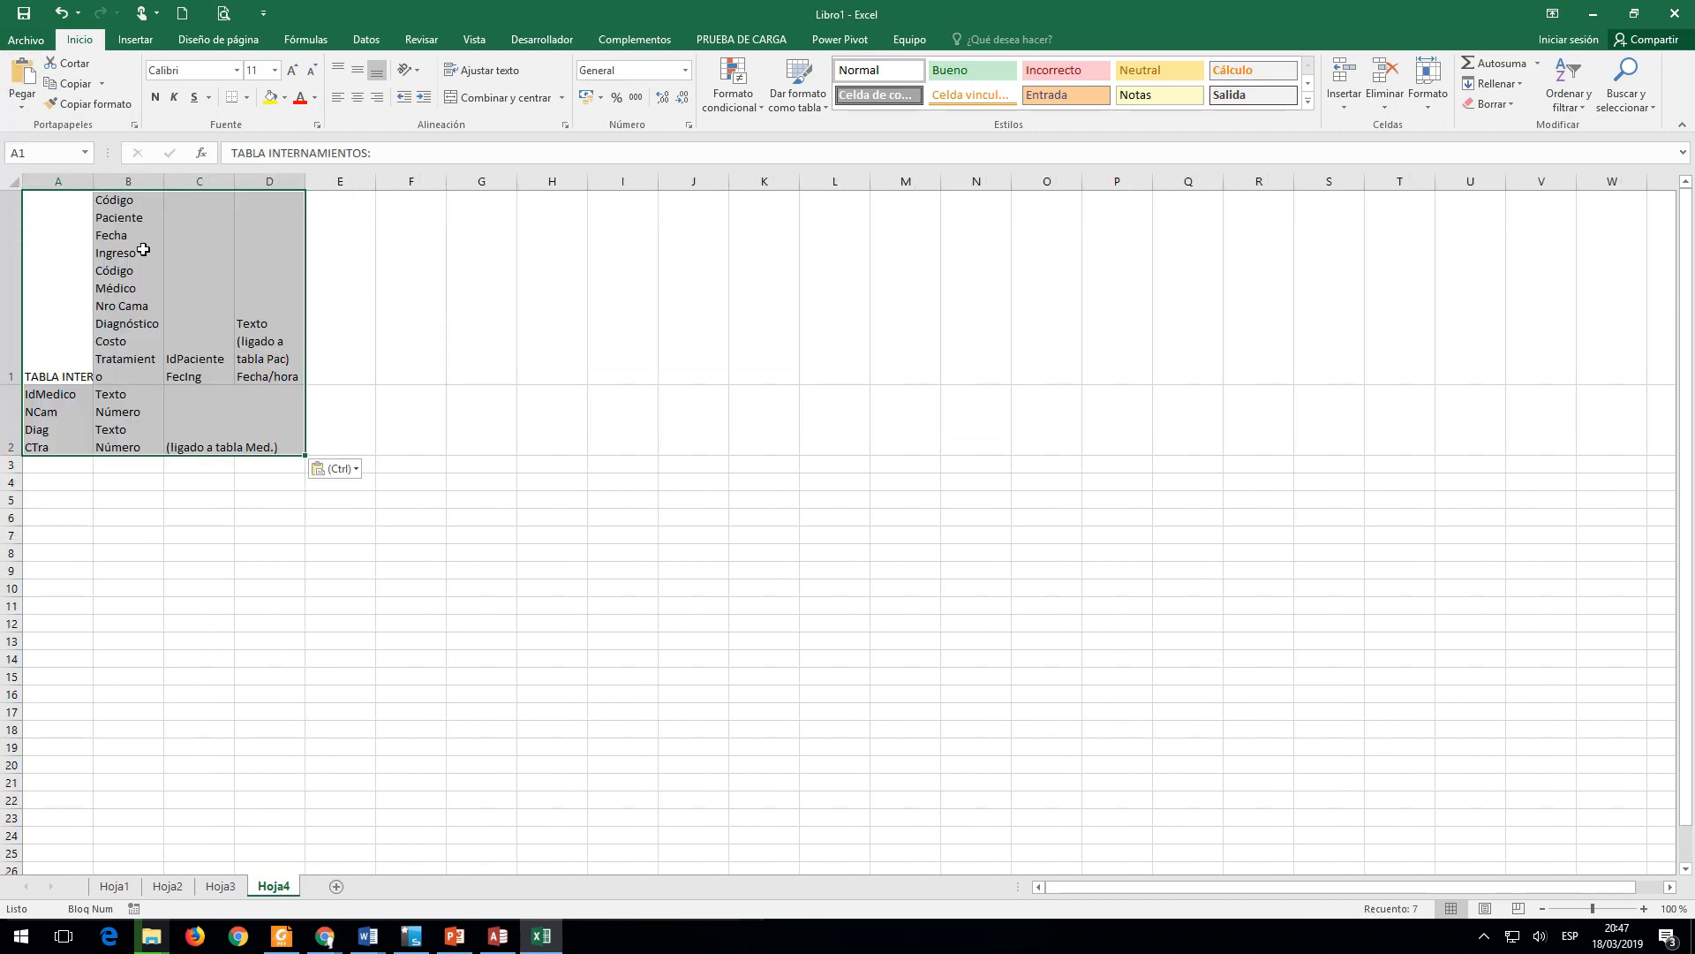
Step: Autofit the widths of columns A and B to the pasted text
{"action": "double_click", "coordinate": [93, 181]}
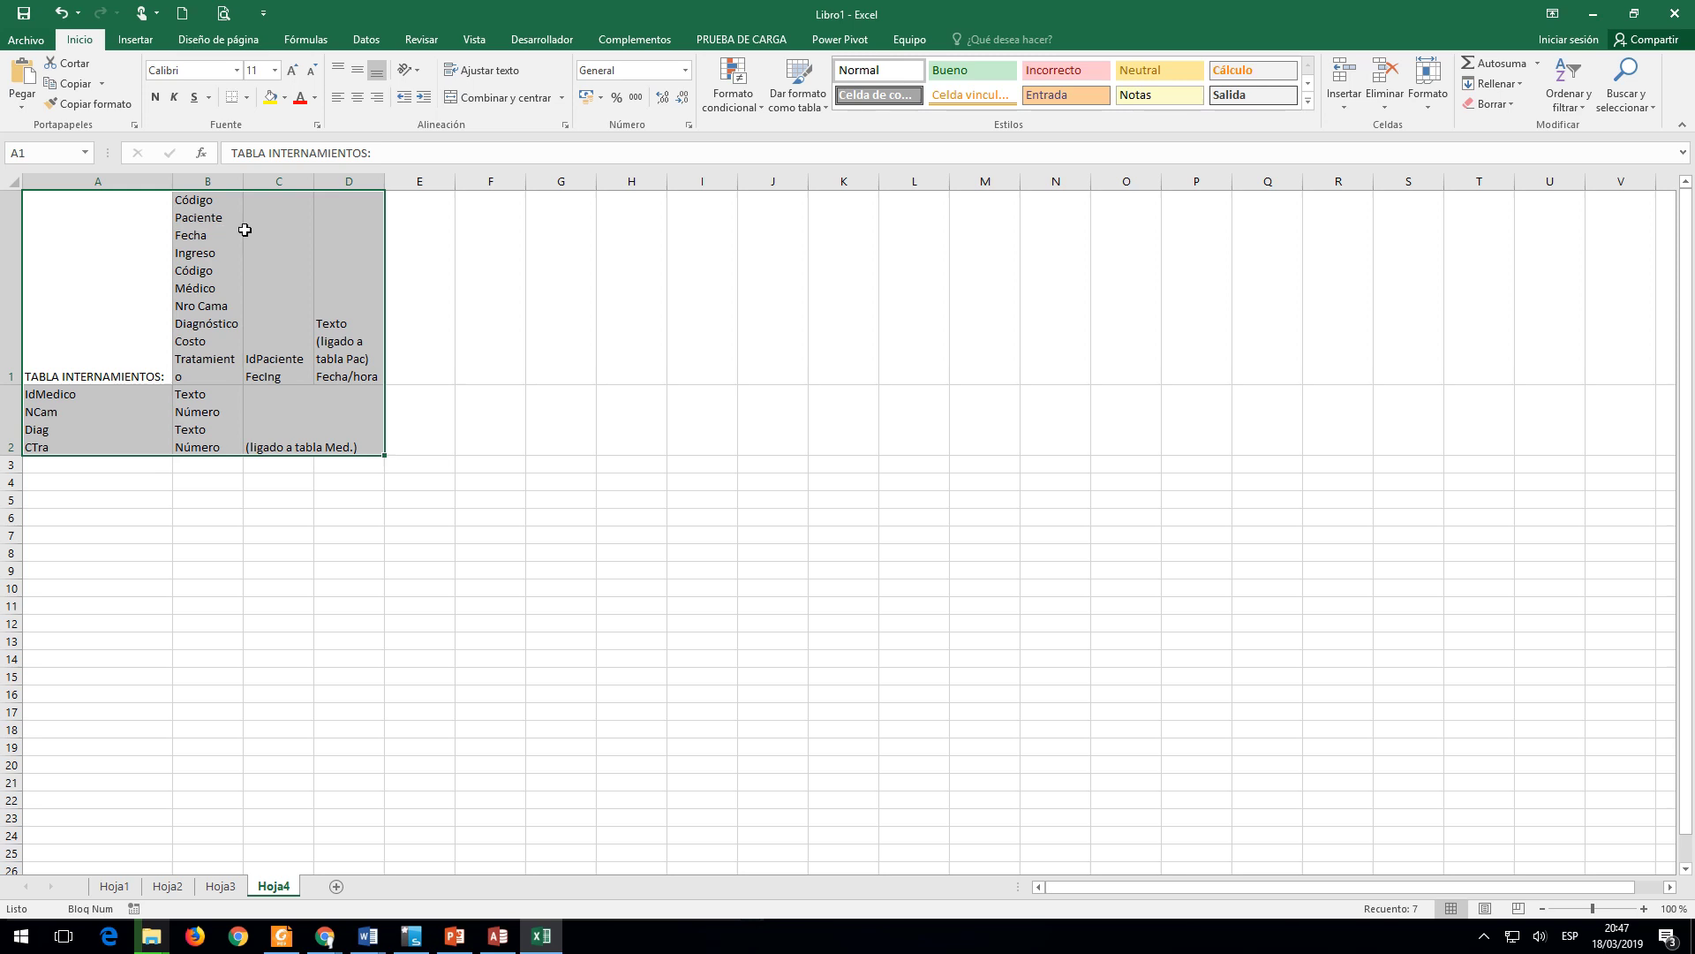
{"action": "double_click", "coordinate": [242, 181]}
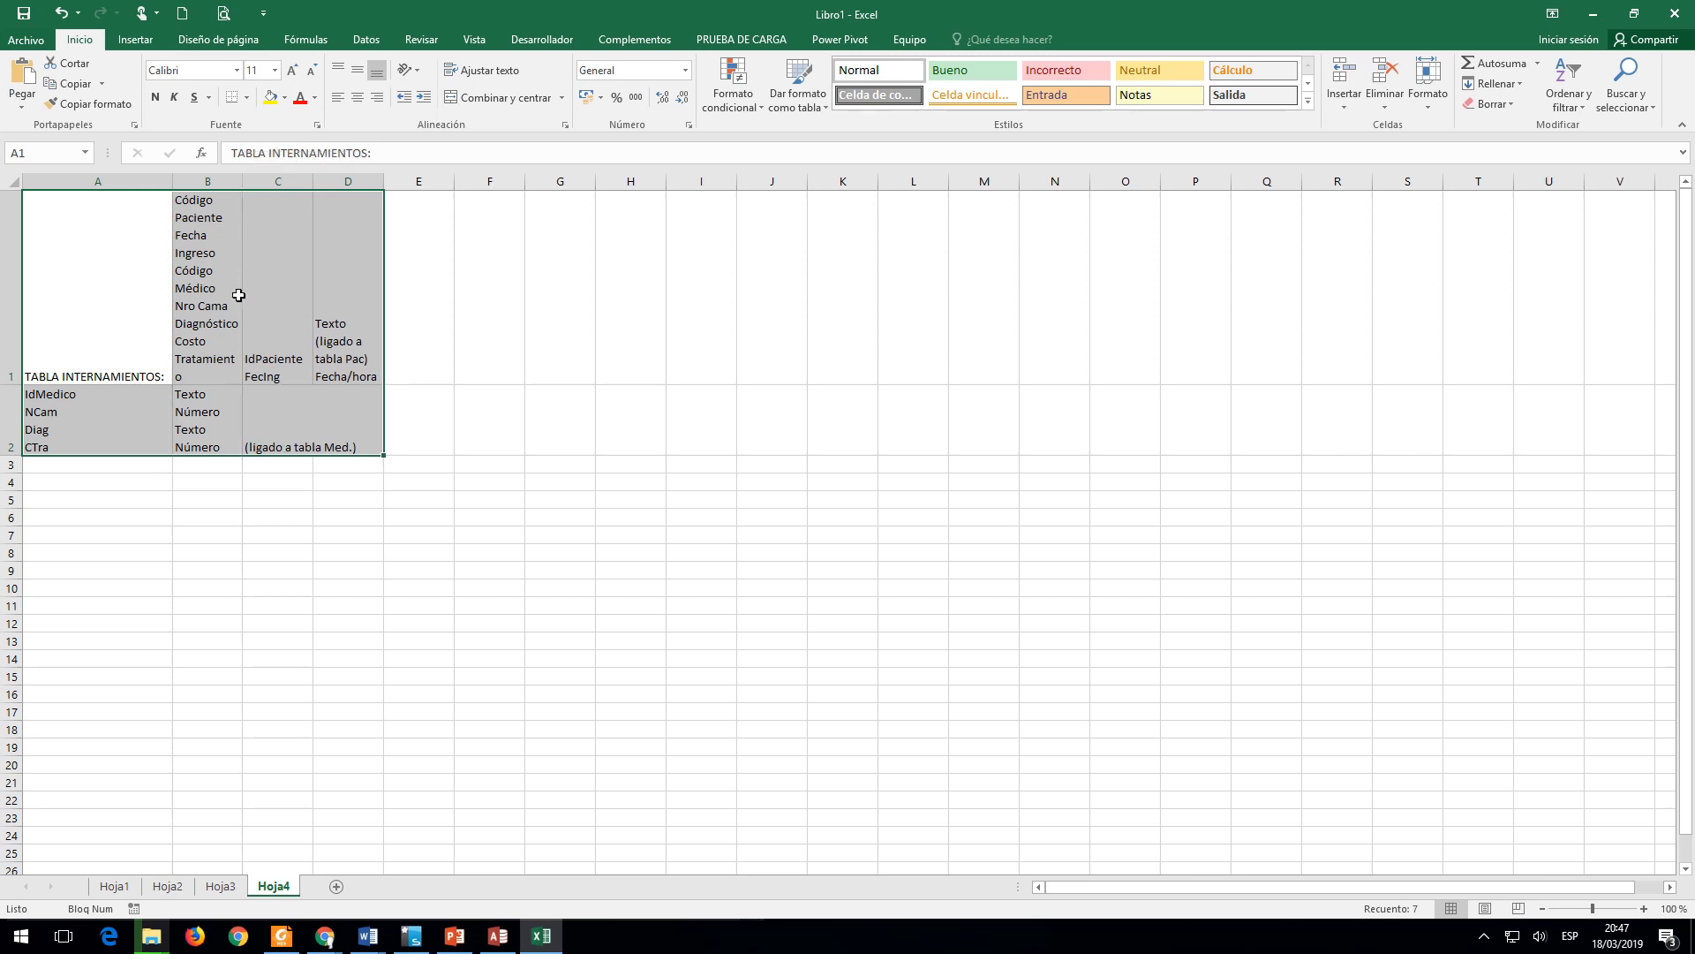
{"action": "left_click", "coordinate": [190, 537]}
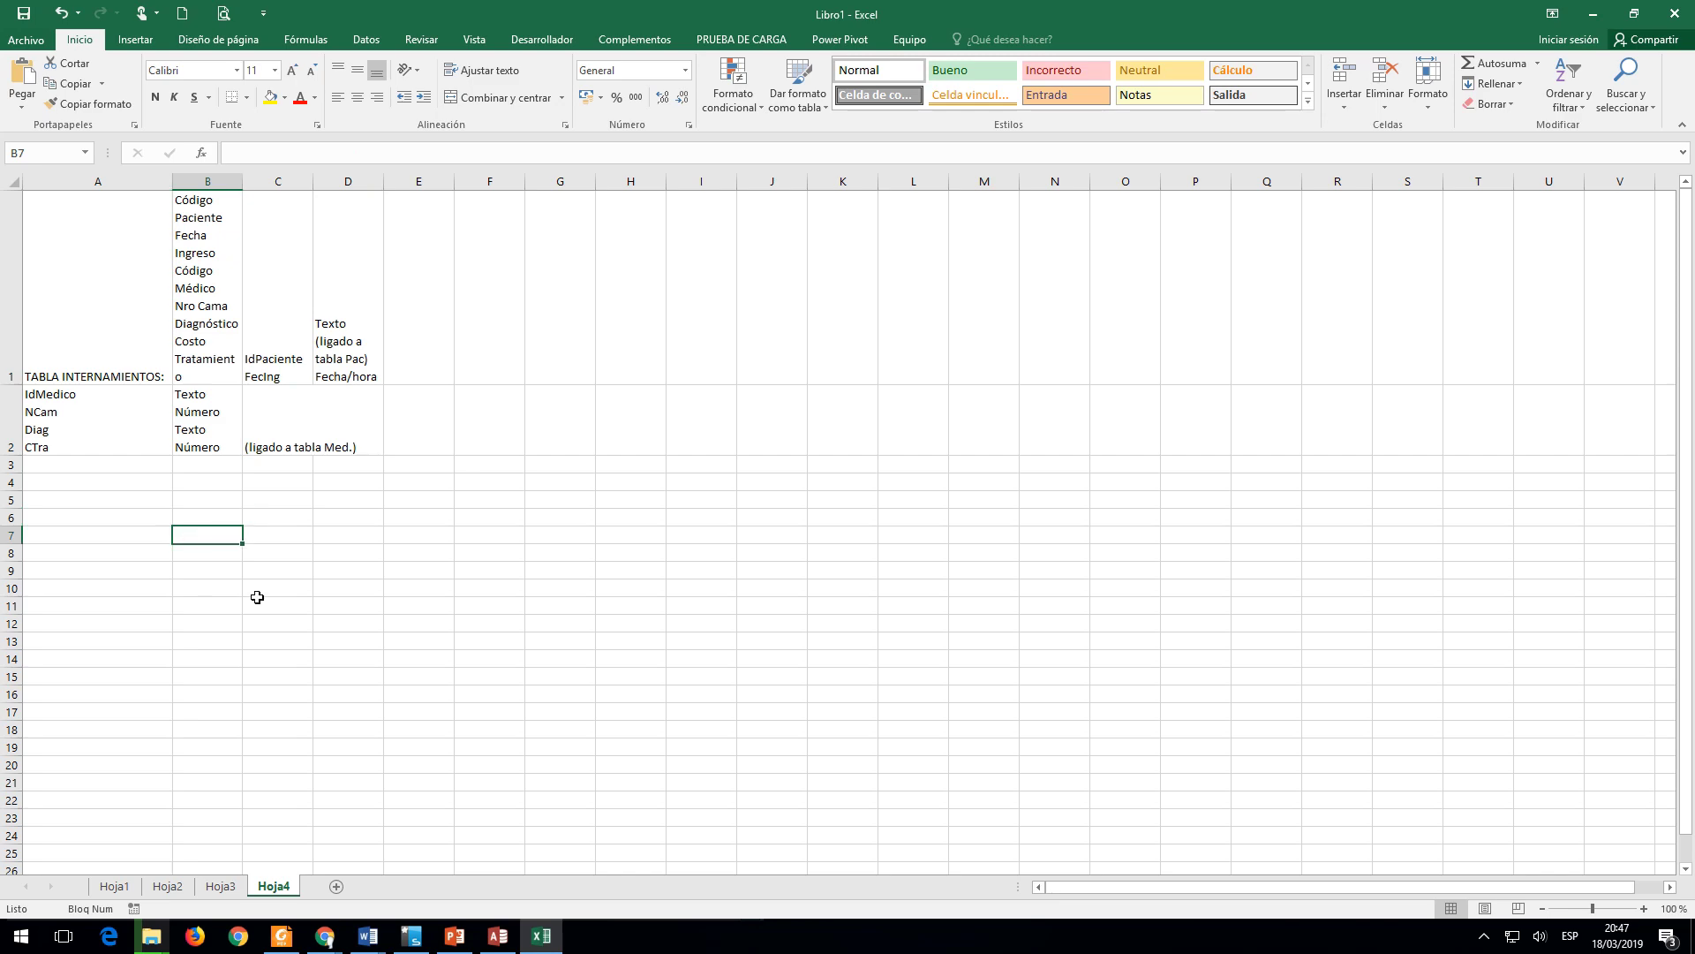
Step: Return to the PDF in Foxit Reader, copy only the TABLA INTERNAMIENTOS field rows without the heading, and switch back to Excel
{"action": "key", "text": "alt+Tab"}
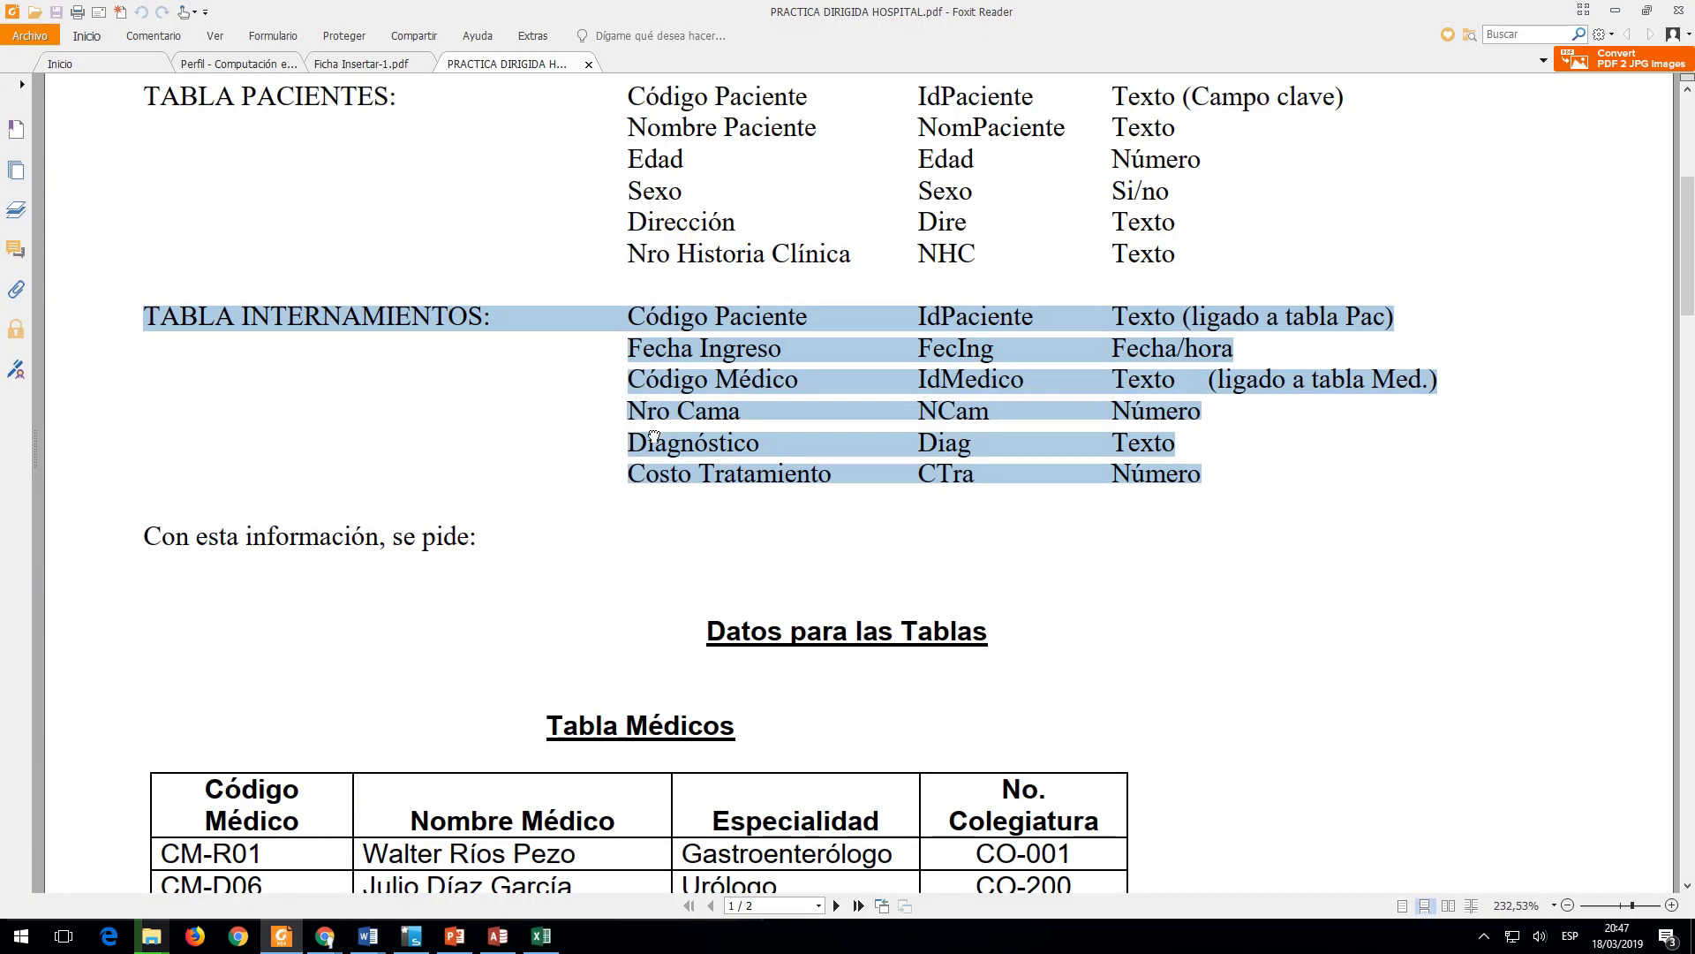
{"action": "left_click", "coordinate": [638, 331]}
{"action": "scroll", "coordinate": [637, 318], "scroll_direction": "up", "scroll_amount": 4}
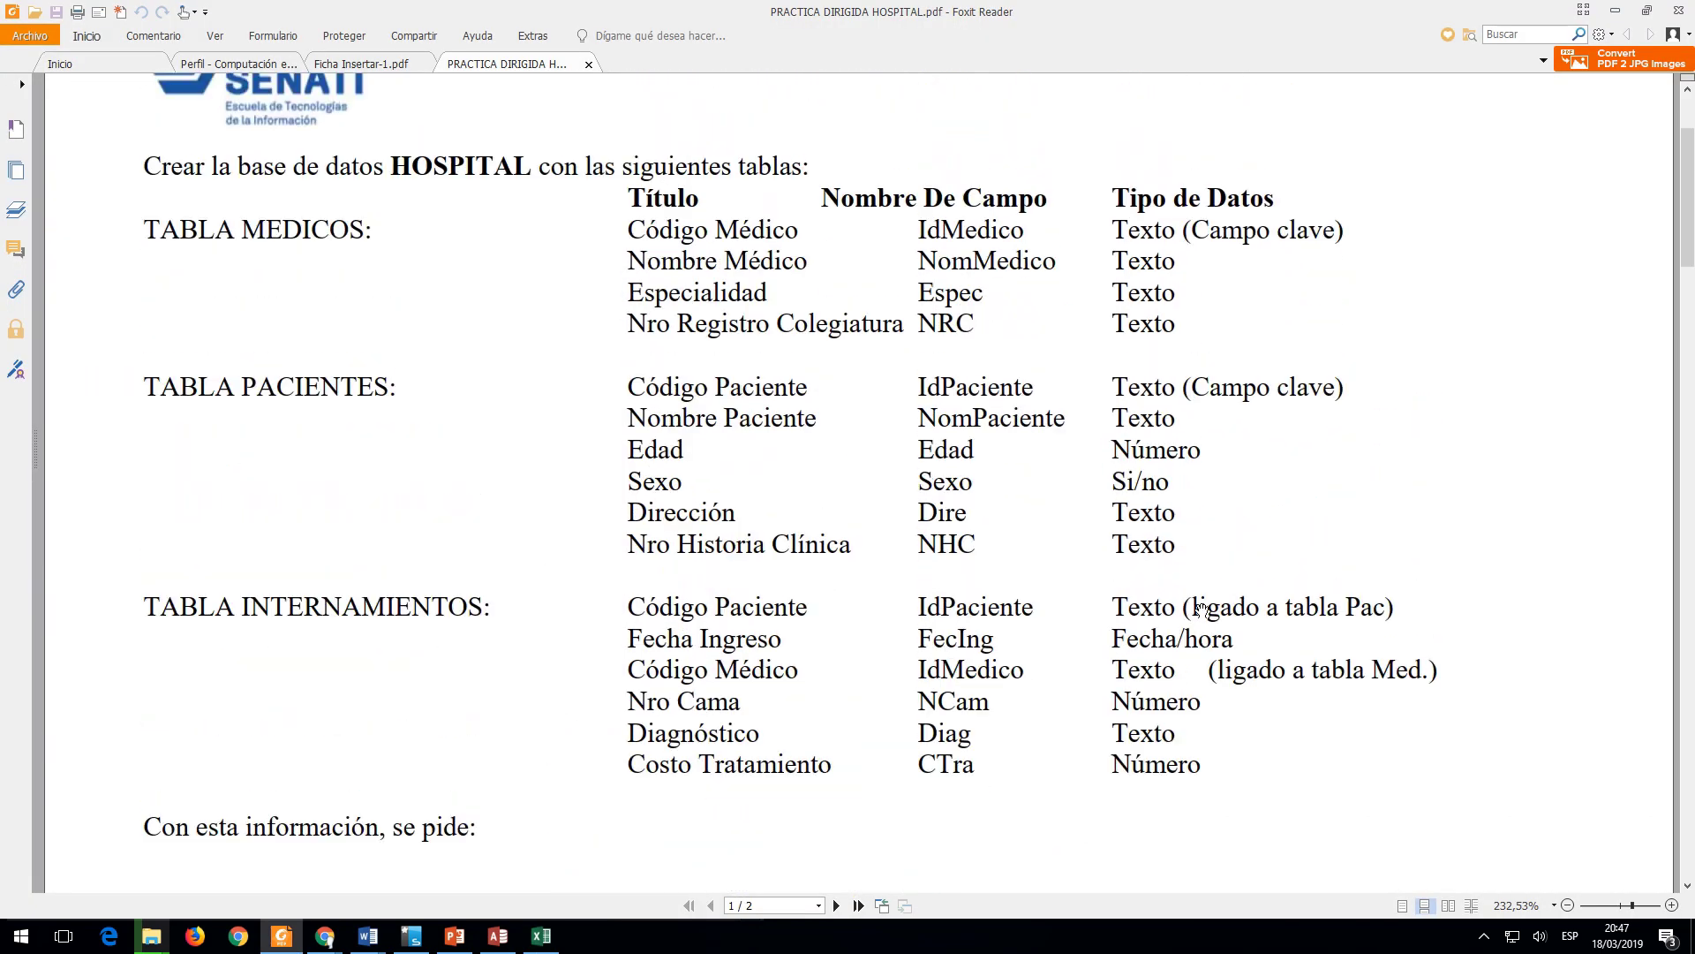
{"action": "scroll", "coordinate": [1164, 693], "scroll_direction": "down", "scroll_amount": 5}
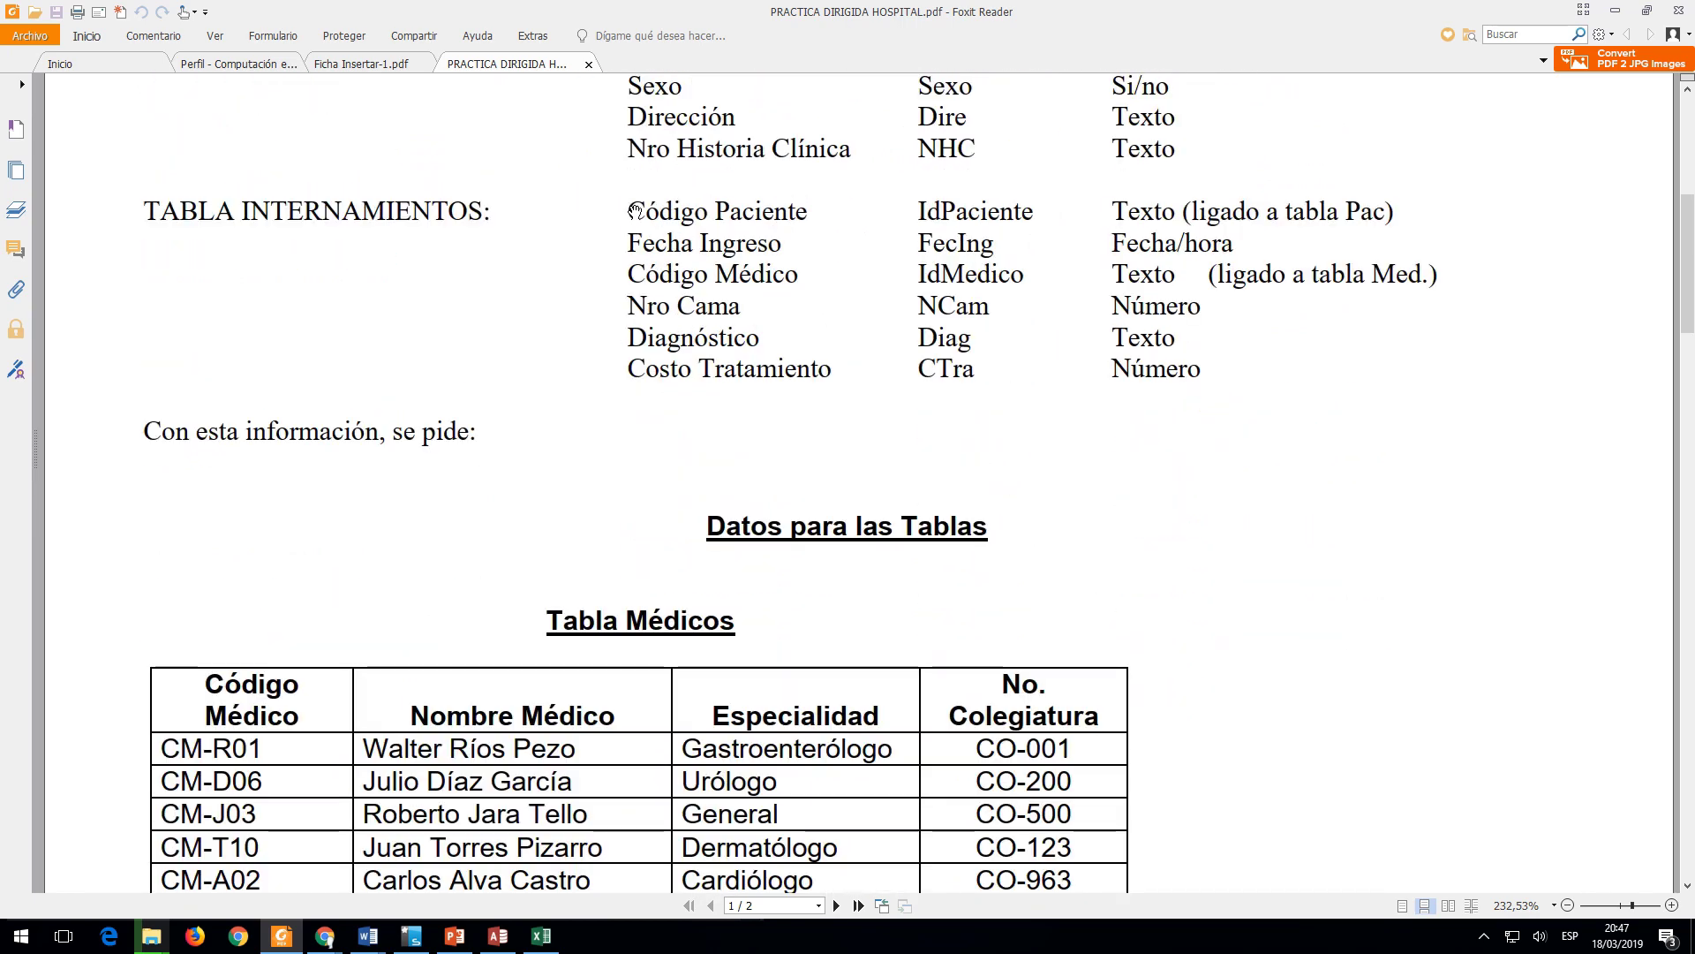
{"action": "left_click_drag", "start_coordinate": [638, 210], "coordinate": [1236, 410]}
{"action": "key", "text": "ctrl+c"}
{"action": "key", "text": "alt+Tab"}
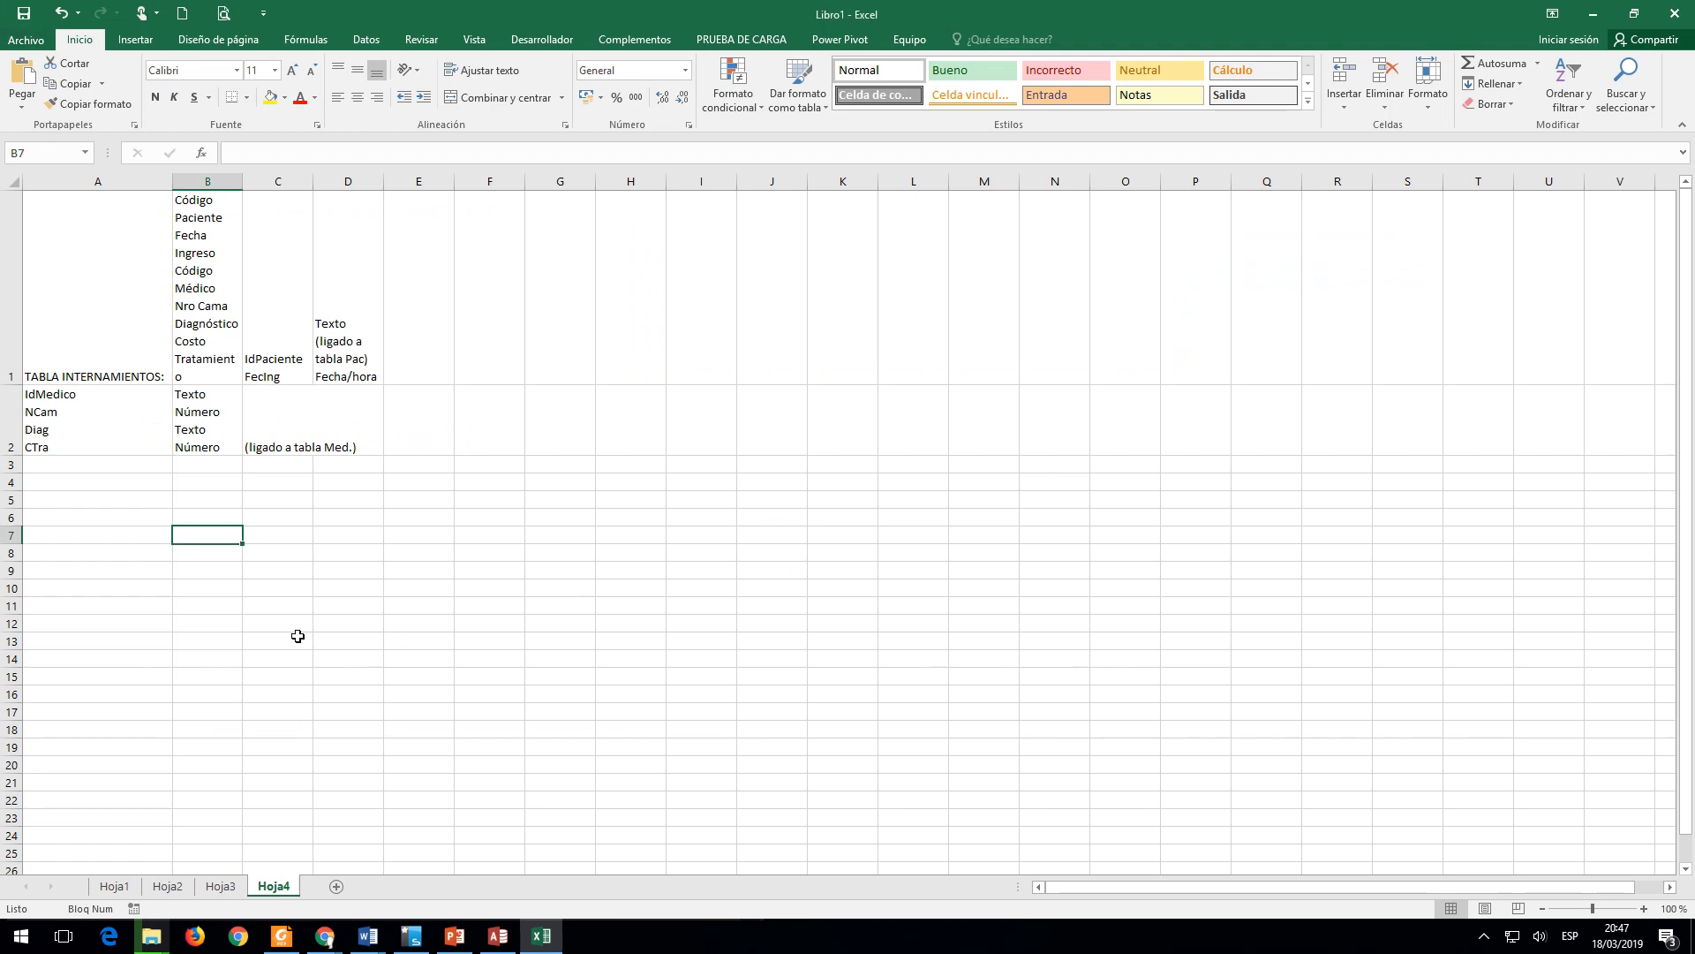
Step: Clear the pasted field definitions from A2:F3 and the cells beside the TABLA INTERNAMIENTOS heading in row 1
{"action": "left_click_drag", "start_coordinate": [61, 418], "coordinate": [507, 461]}
{"action": "key", "text": "Delete"}
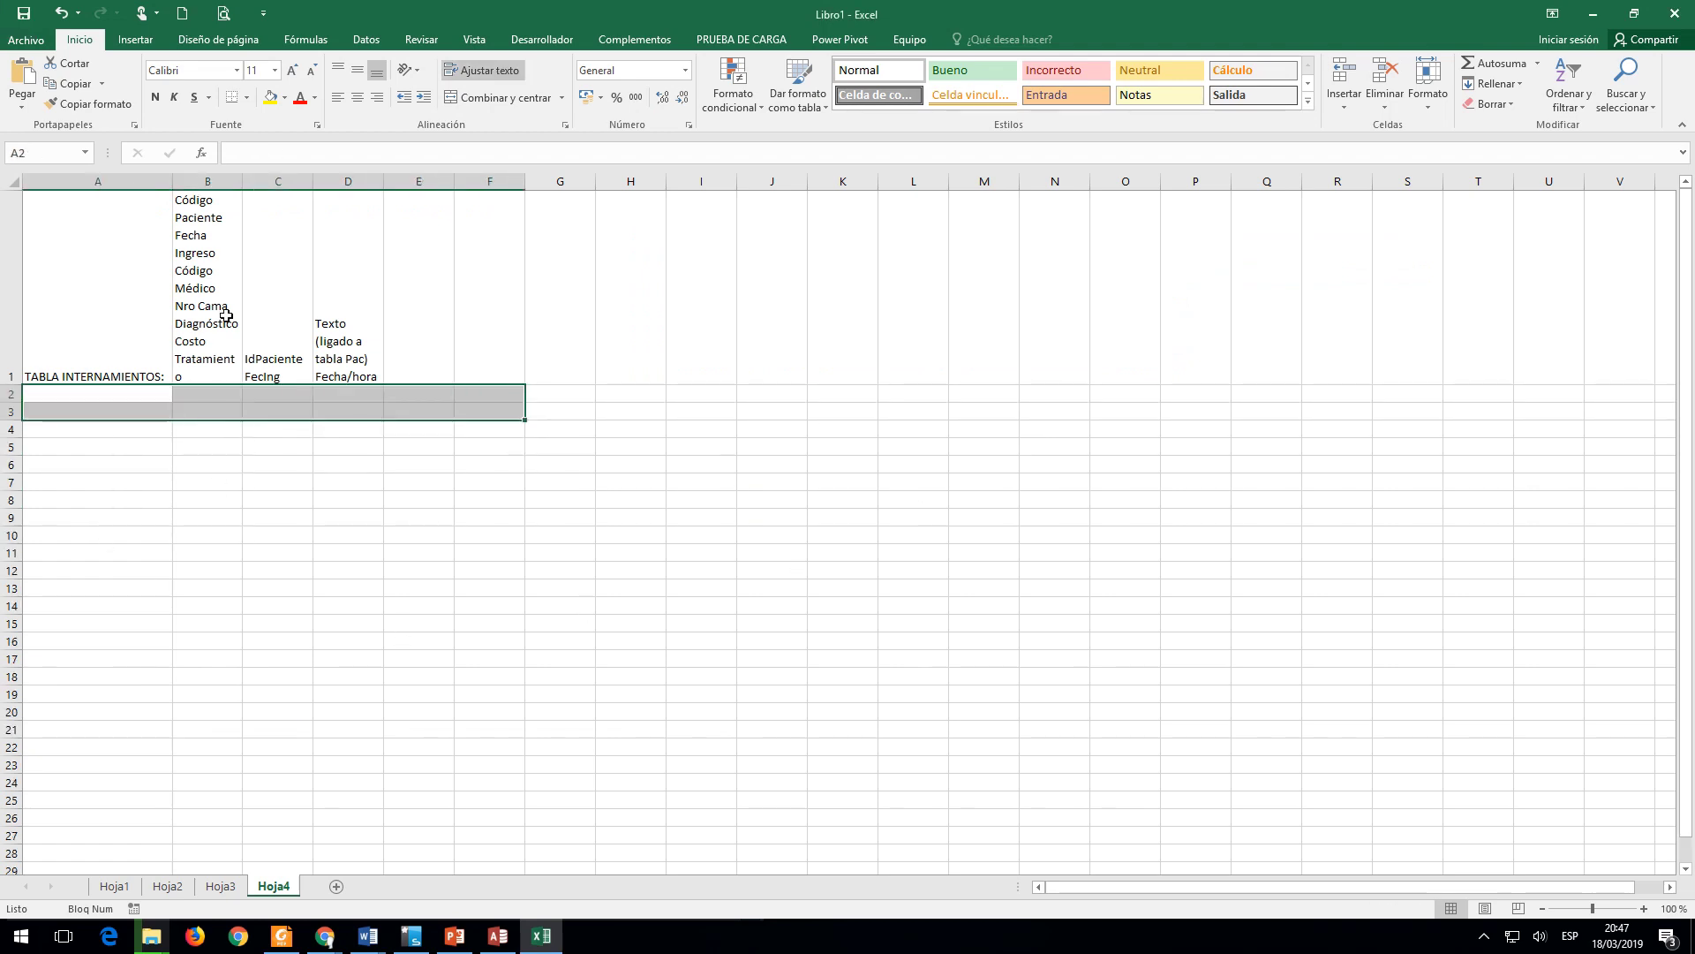
{"action": "left_click_drag", "start_coordinate": [210, 276], "coordinate": [349, 358]}
{"action": "key", "text": "Delete"}
Step: Paste the copied field rows at B2, below the TABLA INTERNAMIENTOS heading row
{"action": "left_click", "coordinate": [207, 218]}
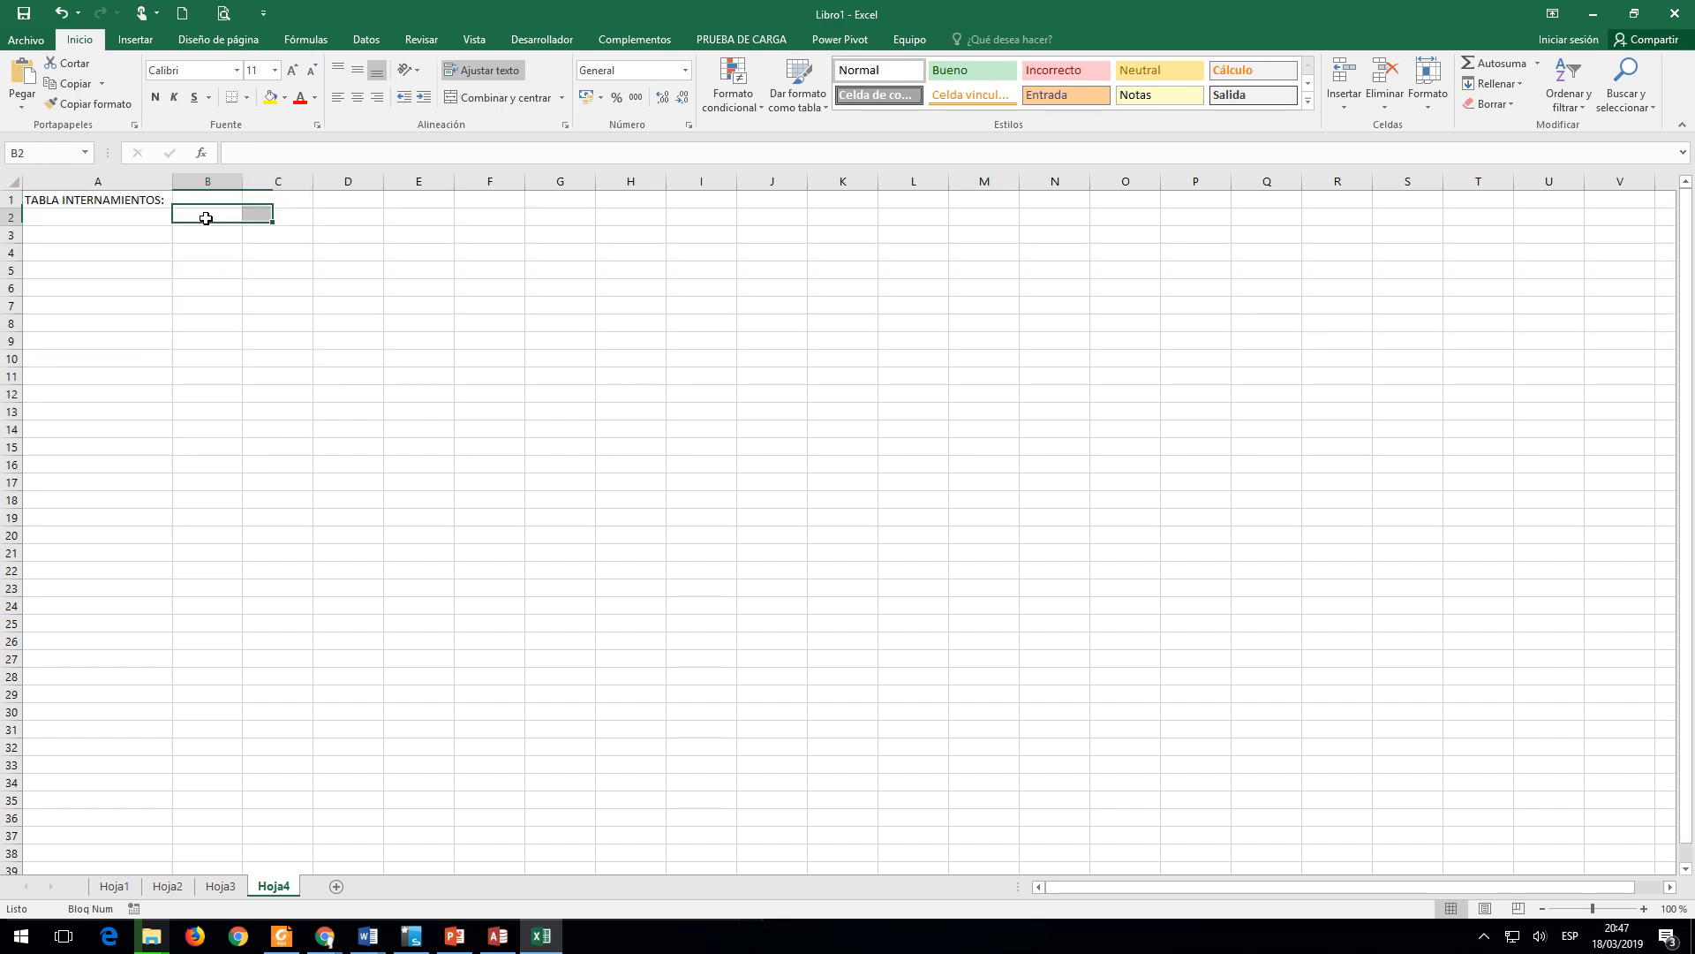
{"action": "left_click", "coordinate": [28, 110]}
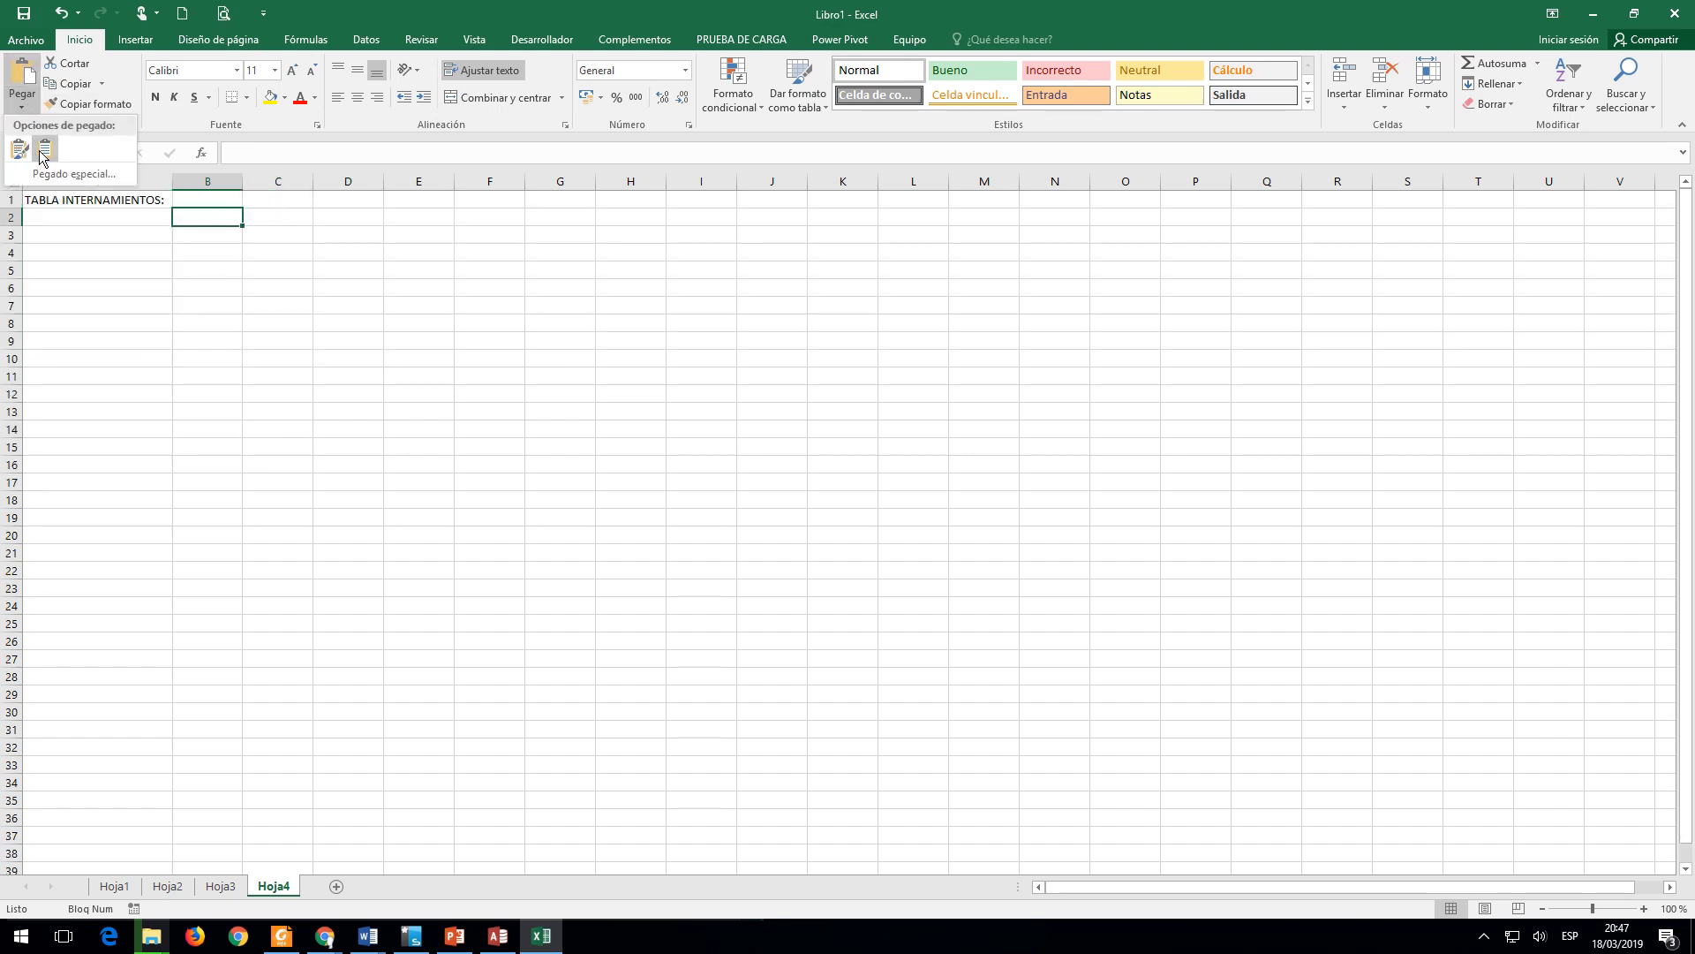
{"action": "left_click", "coordinate": [39, 148]}
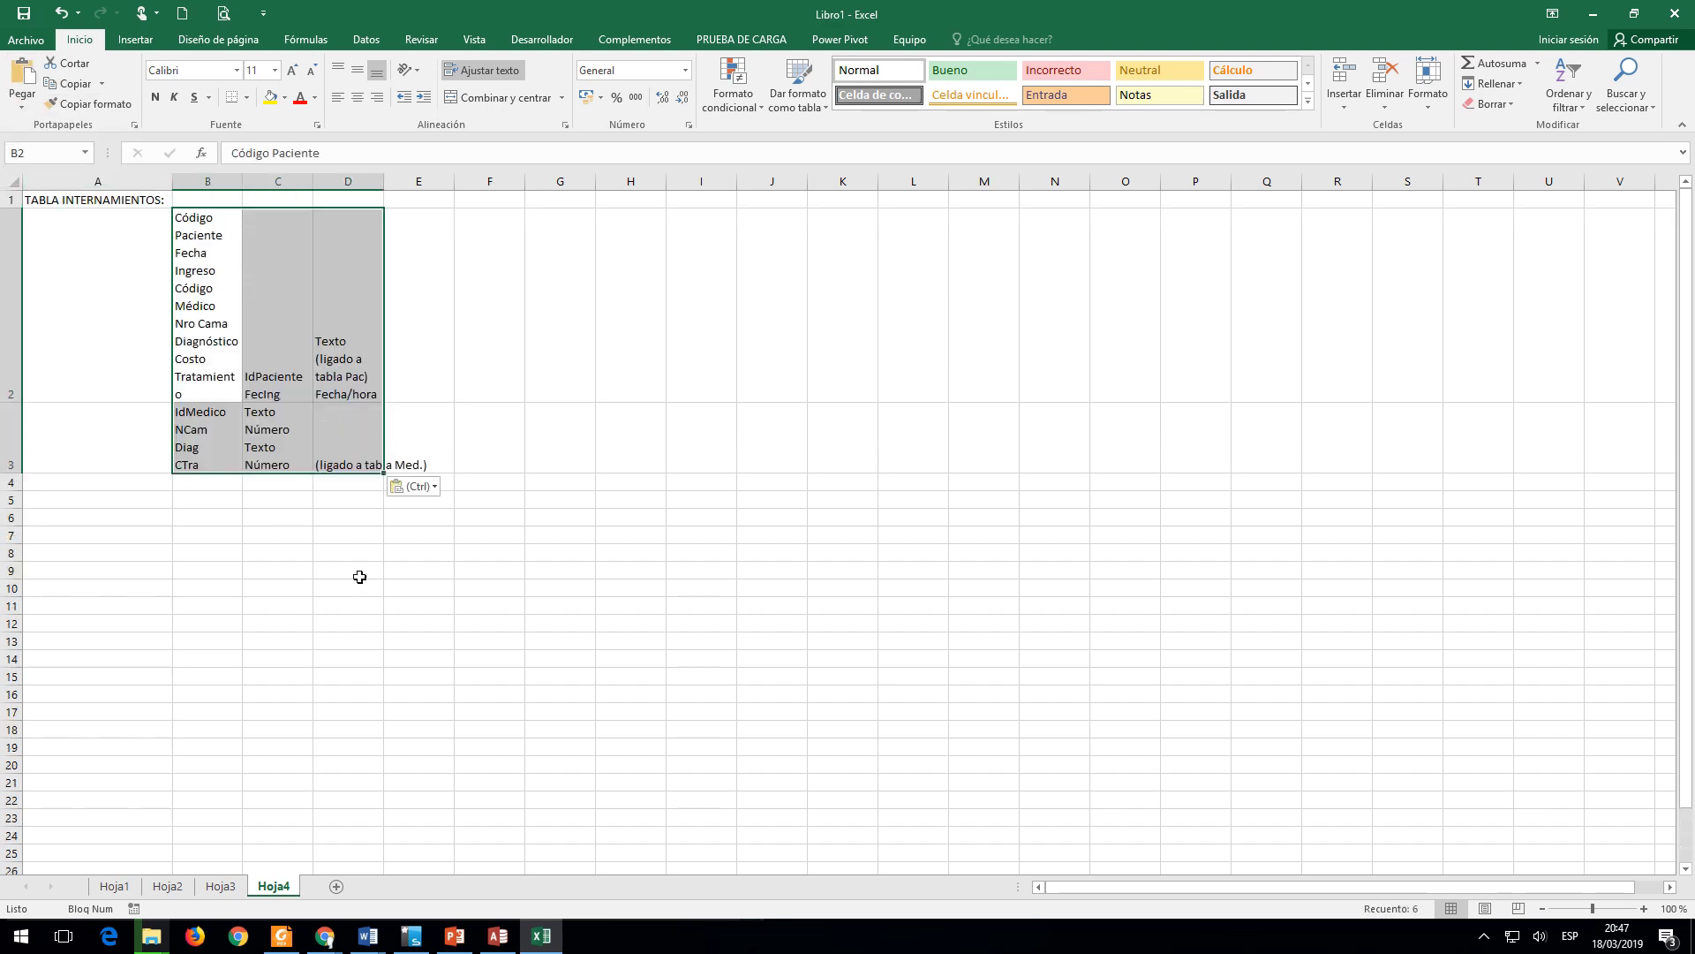
{"action": "key", "text": "alt+Tab"}
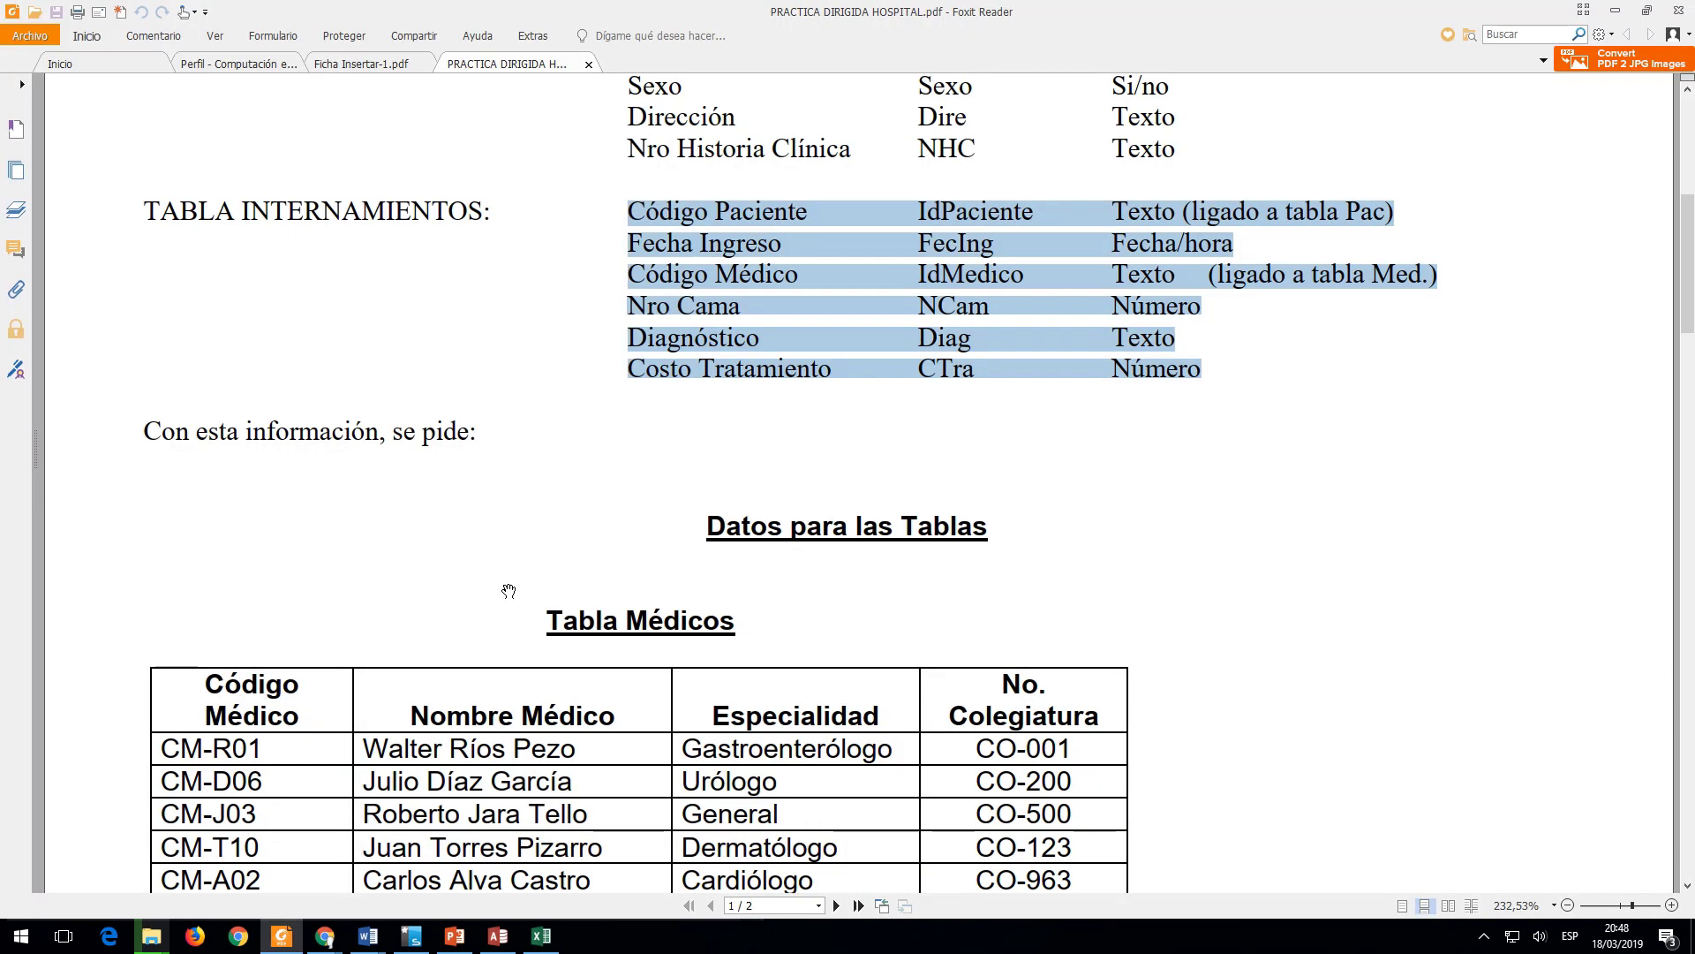
{"action": "key", "text": "alt+Tab"}
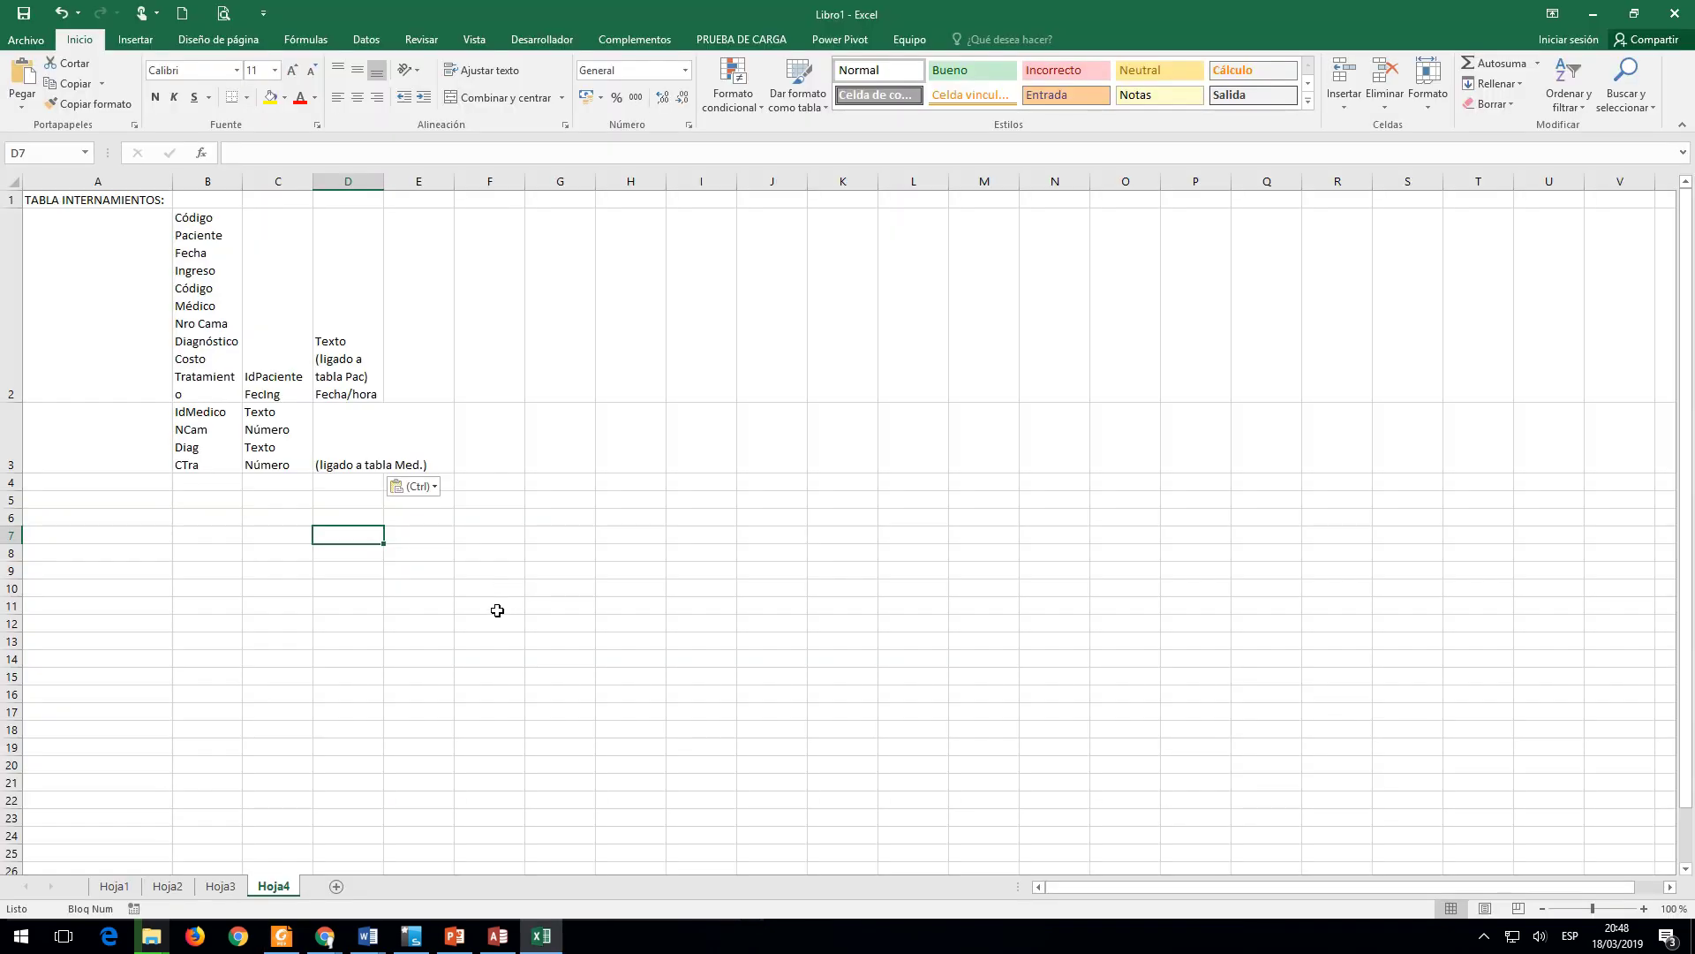
{"action": "left_click", "coordinate": [214, 299]}
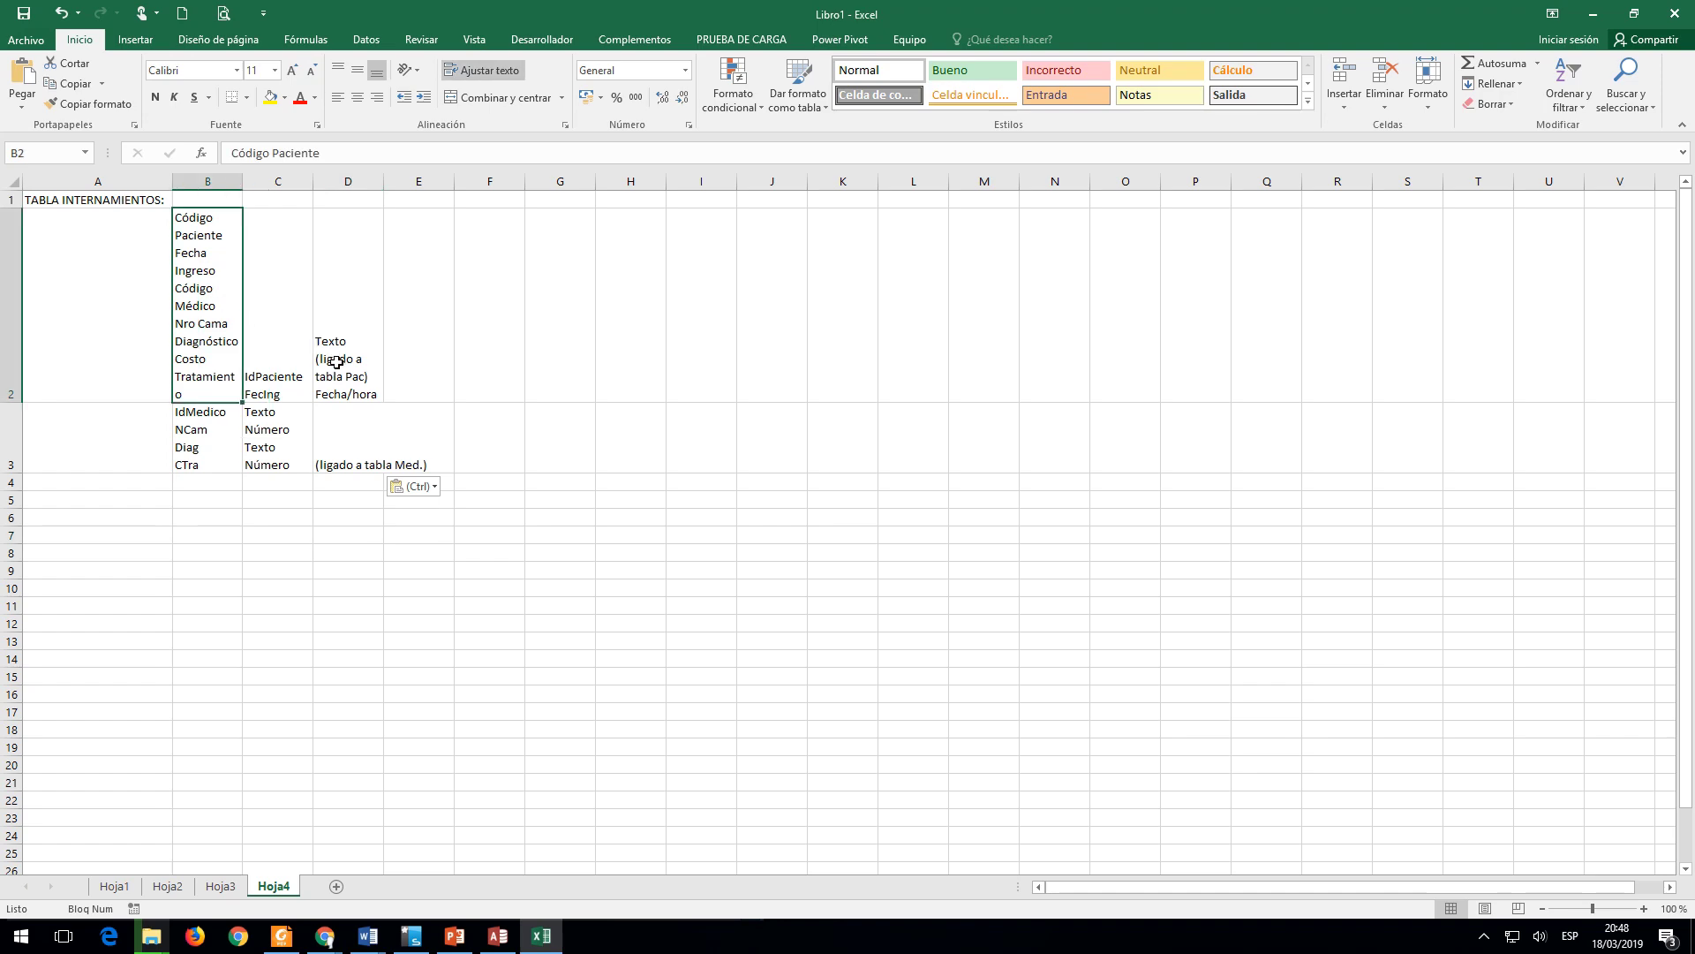
Step: Return to the PDF in Foxit Reader, copy the Código Paciente label under TABLA INTERNAMIENTOS, and switch to Access
{"action": "key", "text": "alt+Tab"}
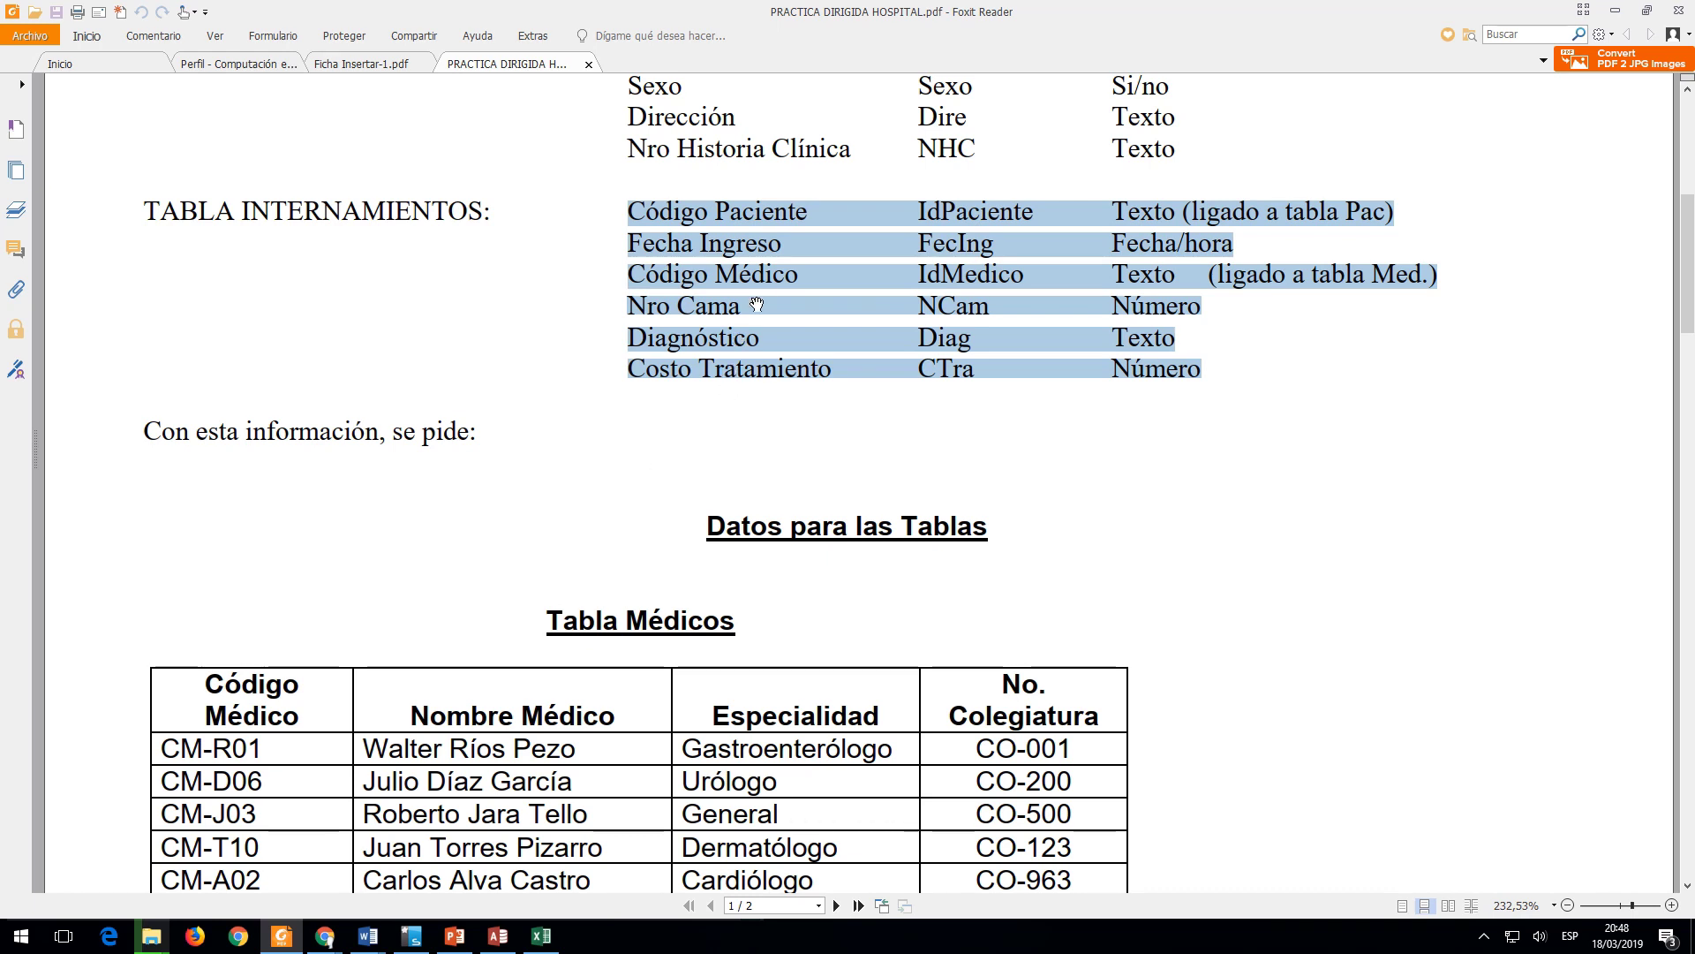
{"action": "left_click", "coordinate": [808, 213]}
{"action": "left_click_drag", "start_coordinate": [811, 209], "coordinate": [634, 220]}
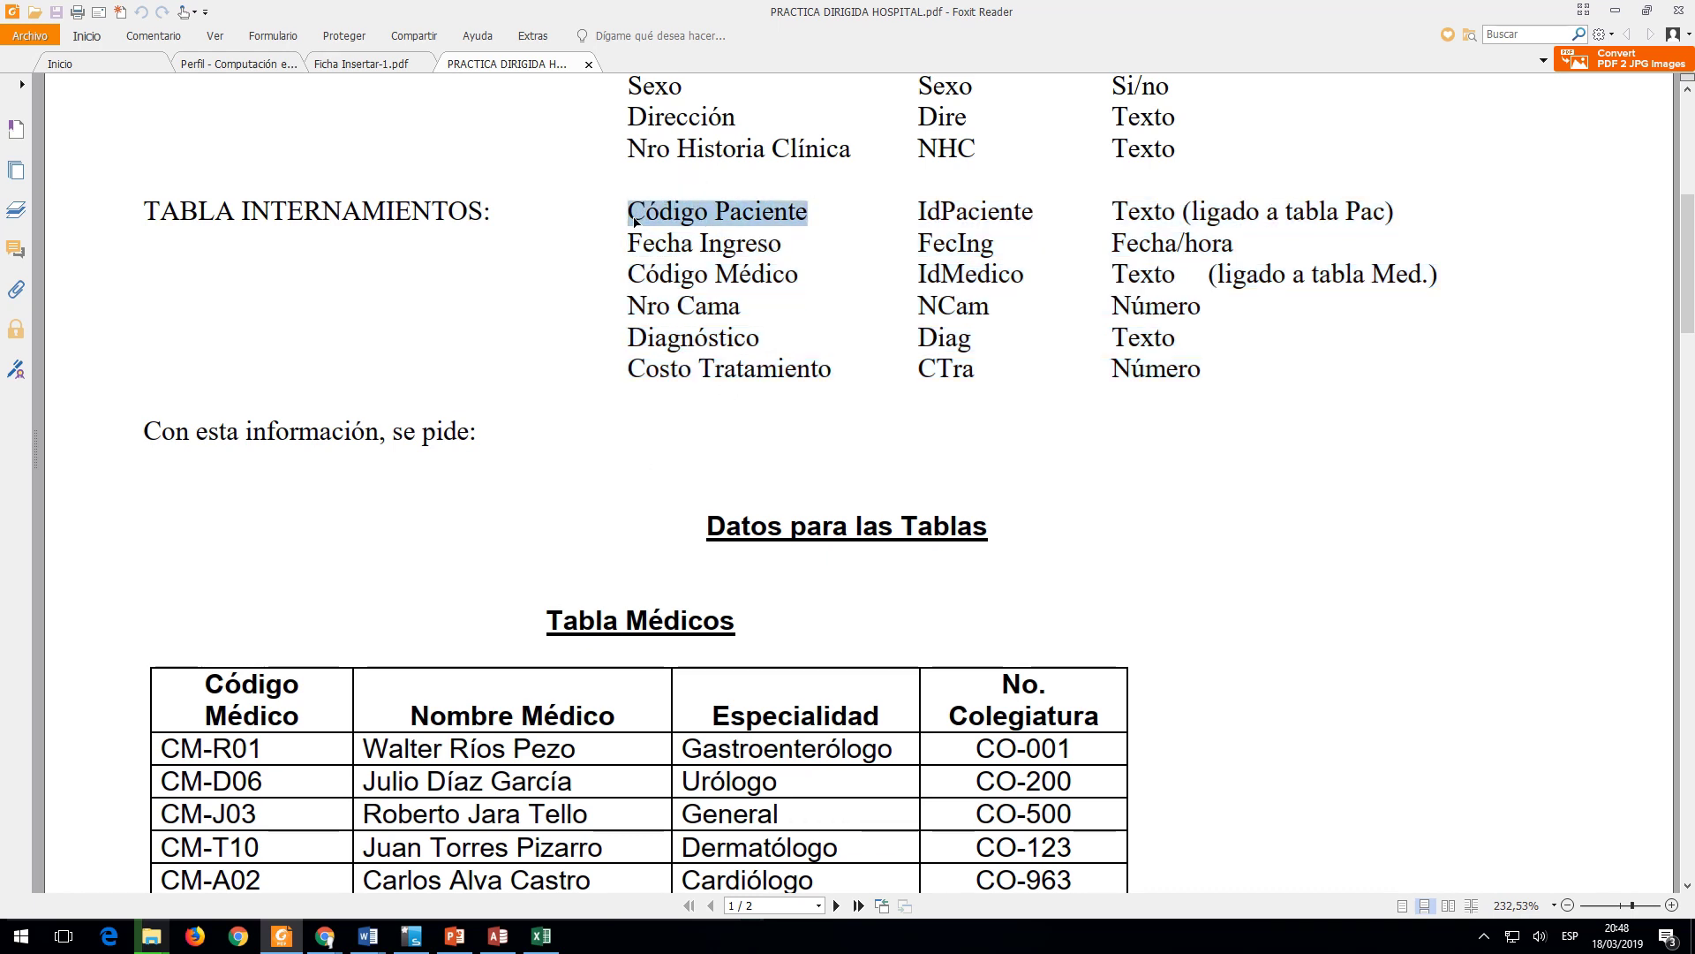
{"action": "key", "text": "alt+Tab"}
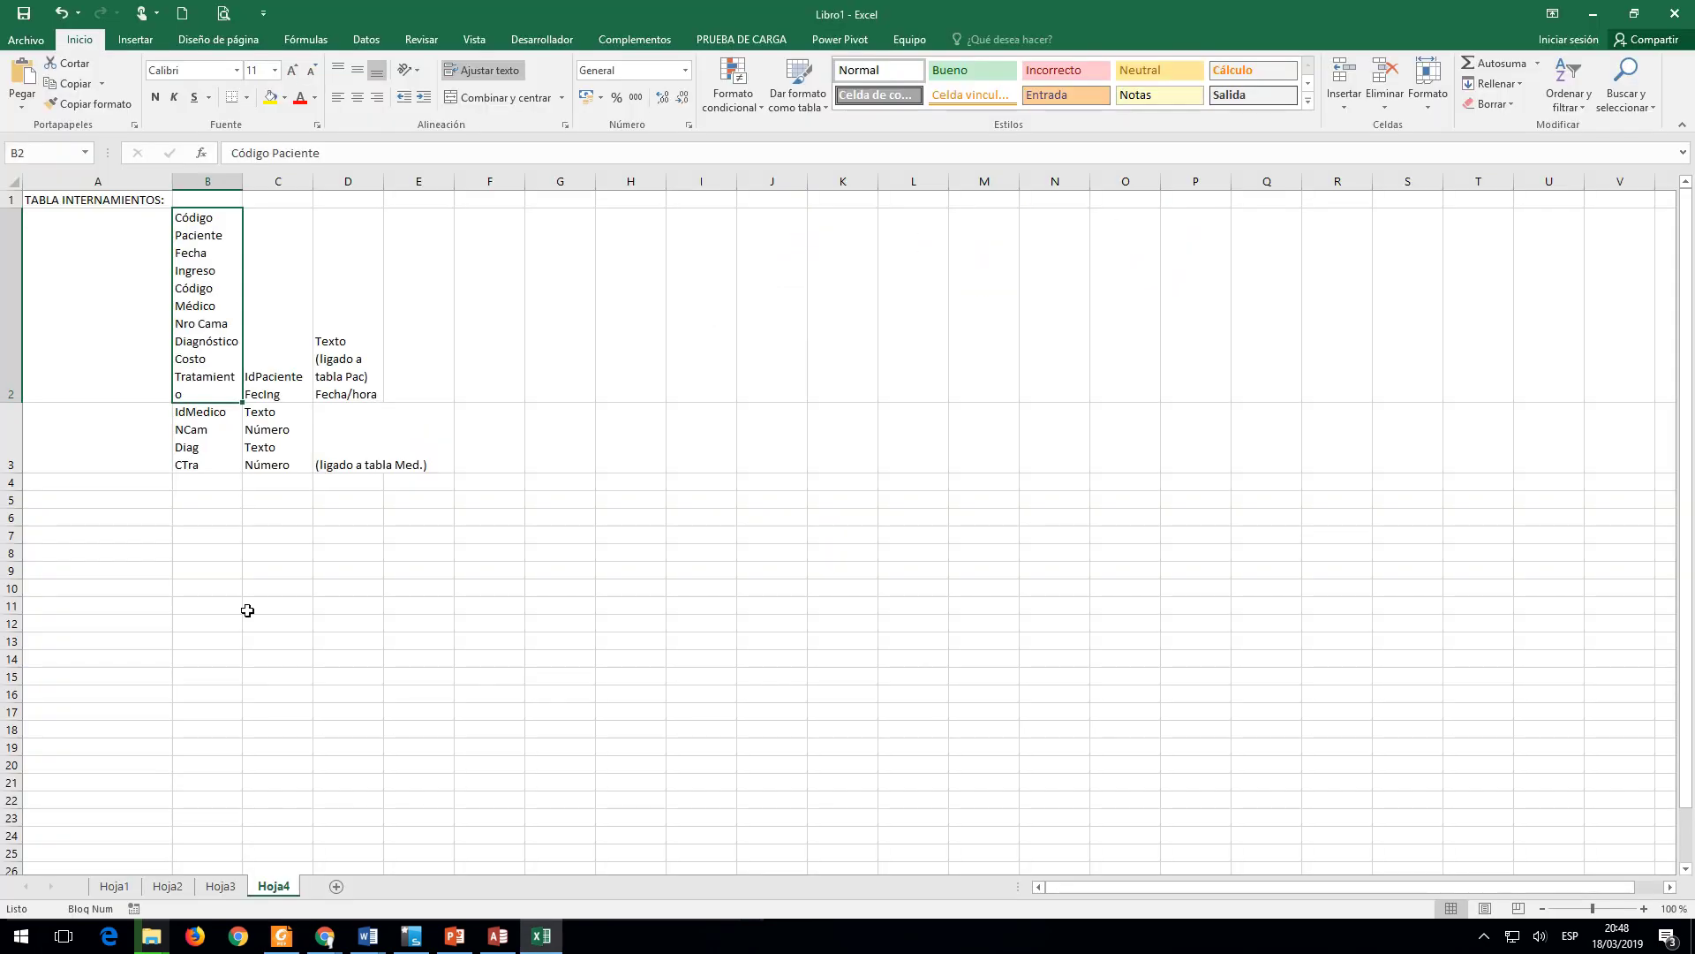
{"action": "key", "text": "alt+Tab"}
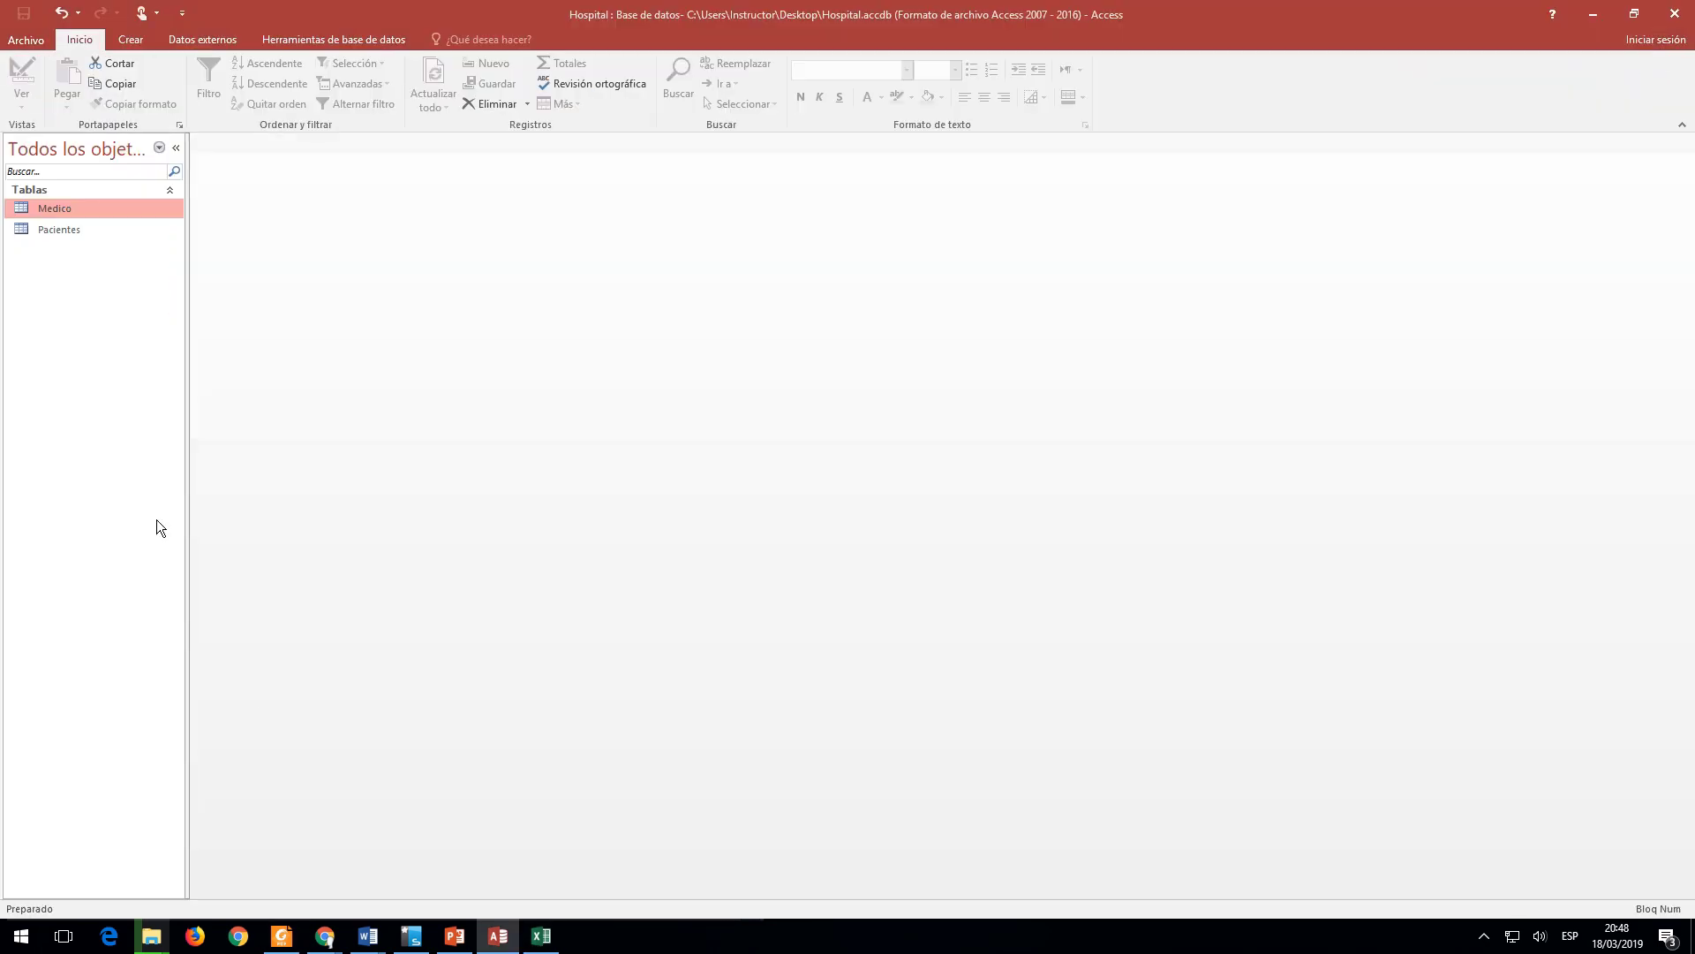
Step: Create a new table in design view and add IdPaciente as its first field, with the Texto corto data type
{"action": "left_click", "coordinate": [131, 40]}
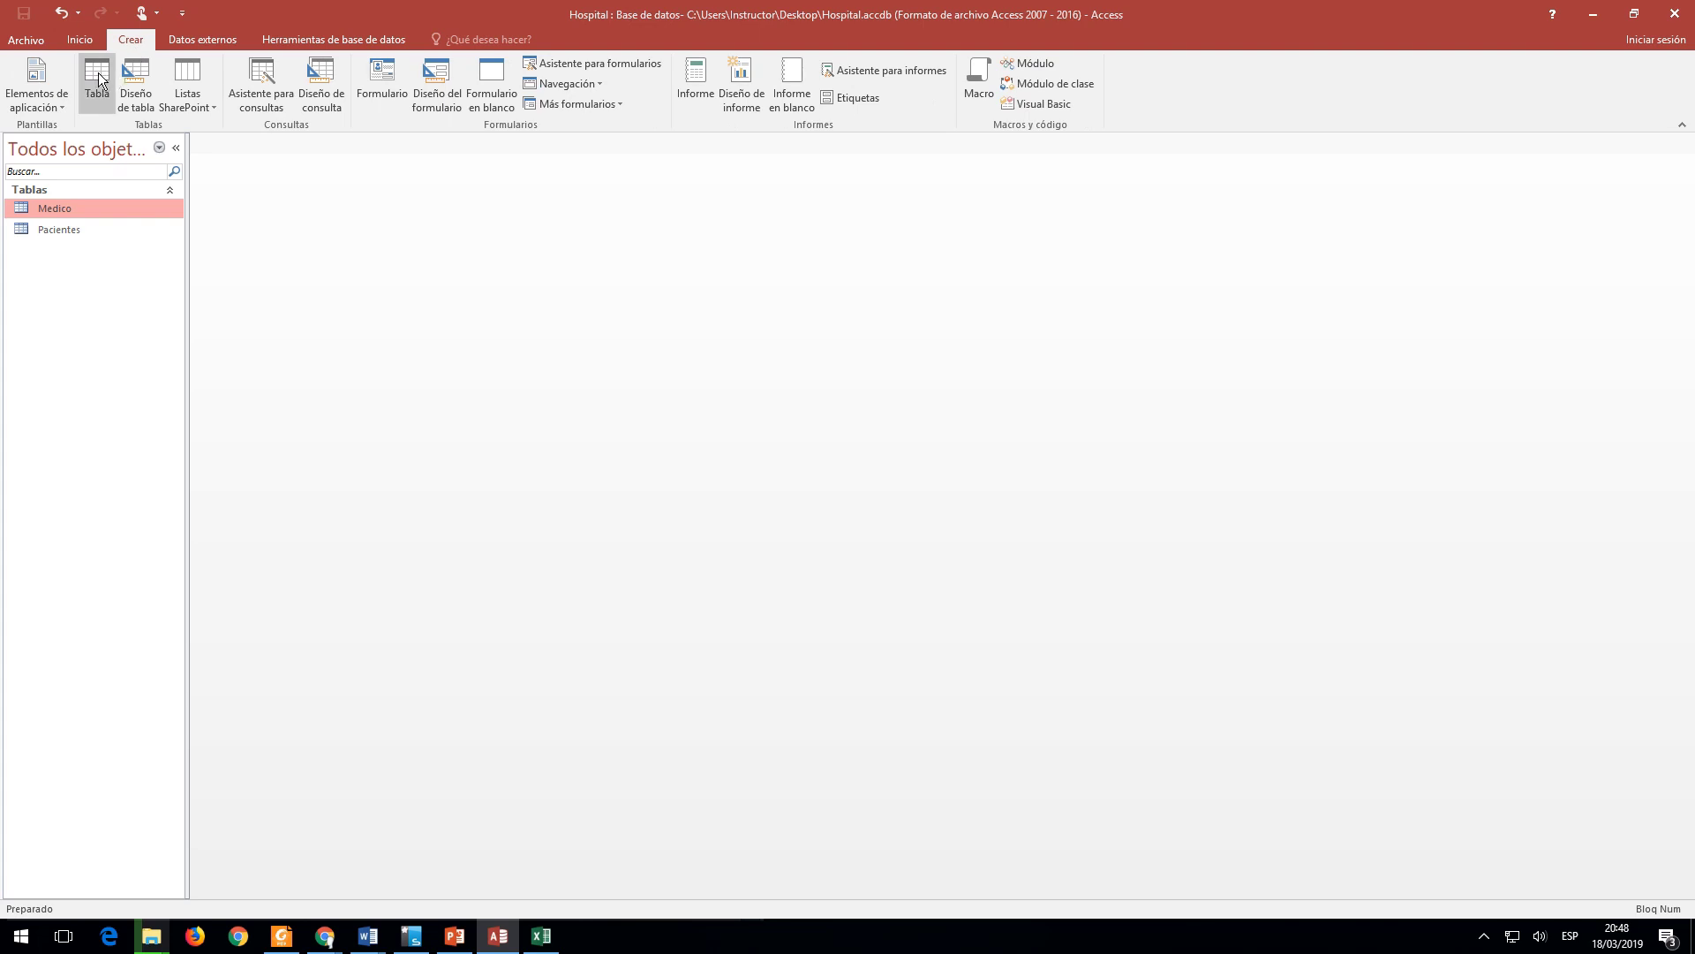
{"action": "left_click", "coordinate": [135, 81]}
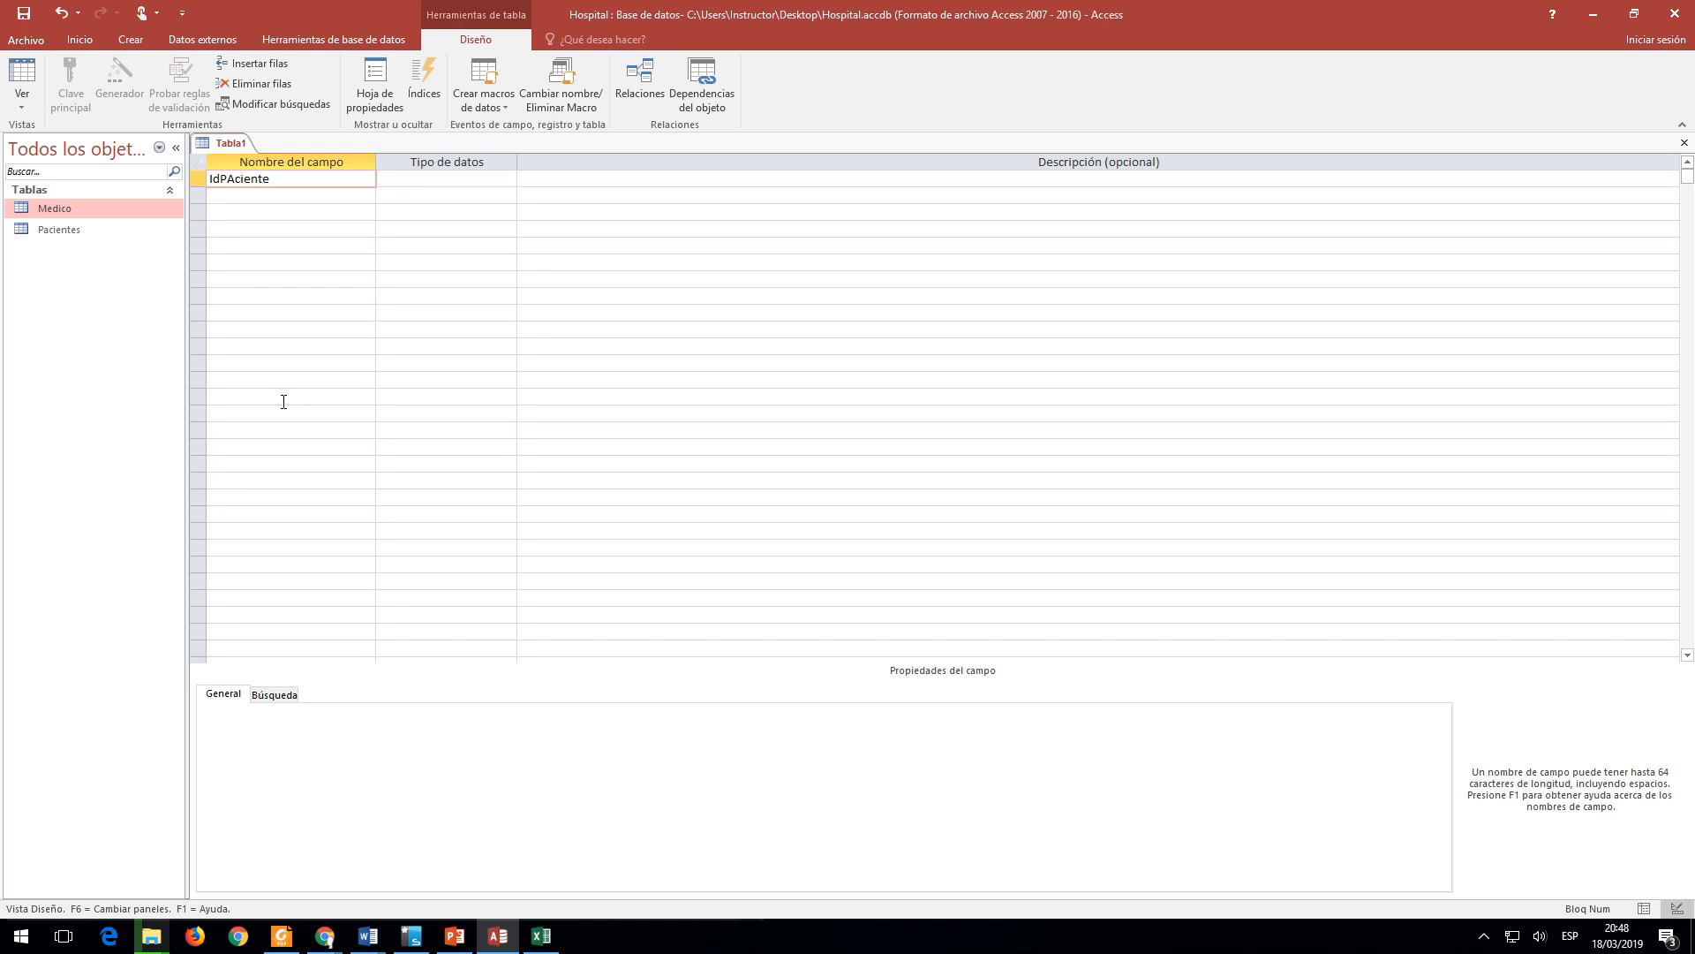
{"action": "key", "text": "BackSpace"}
{"action": "type", "text": "a"}
{"action": "key", "text": "Tab"}
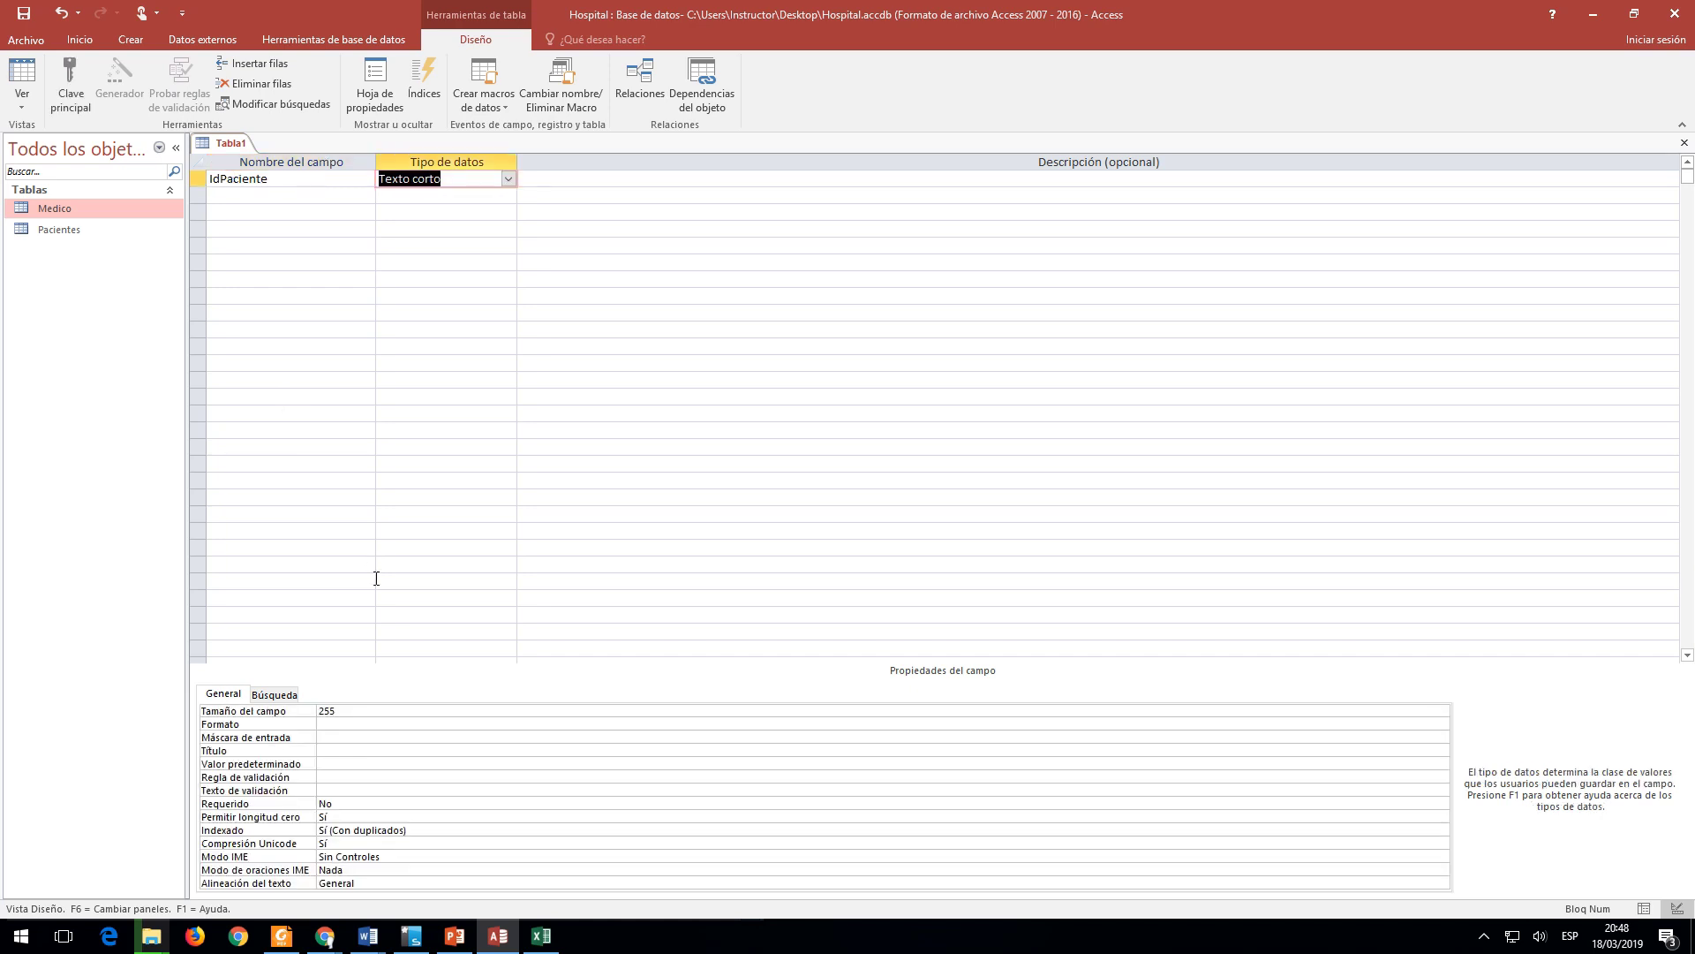
Step: Set the IdPaciente field's Título to Código Paciente and edit its Tamaño del campo
{"action": "left_click", "coordinate": [342, 749]}
{"action": "type", "text": "Código Paciente"}
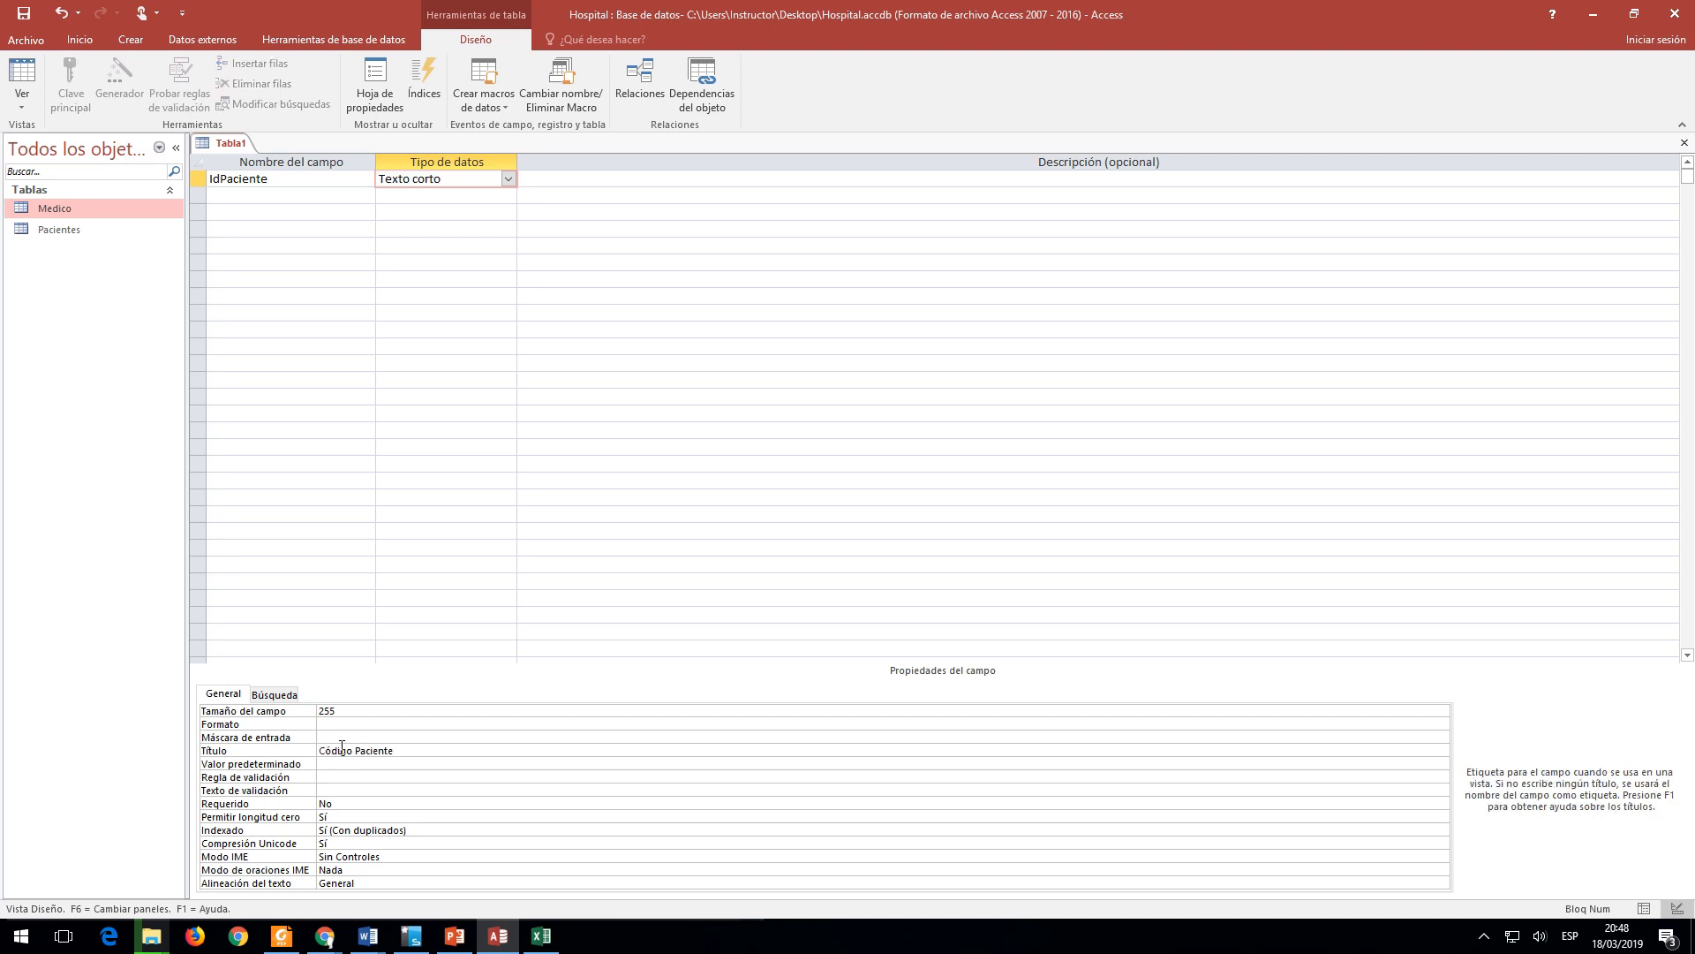
{"action": "left_click", "coordinate": [316, 715]}
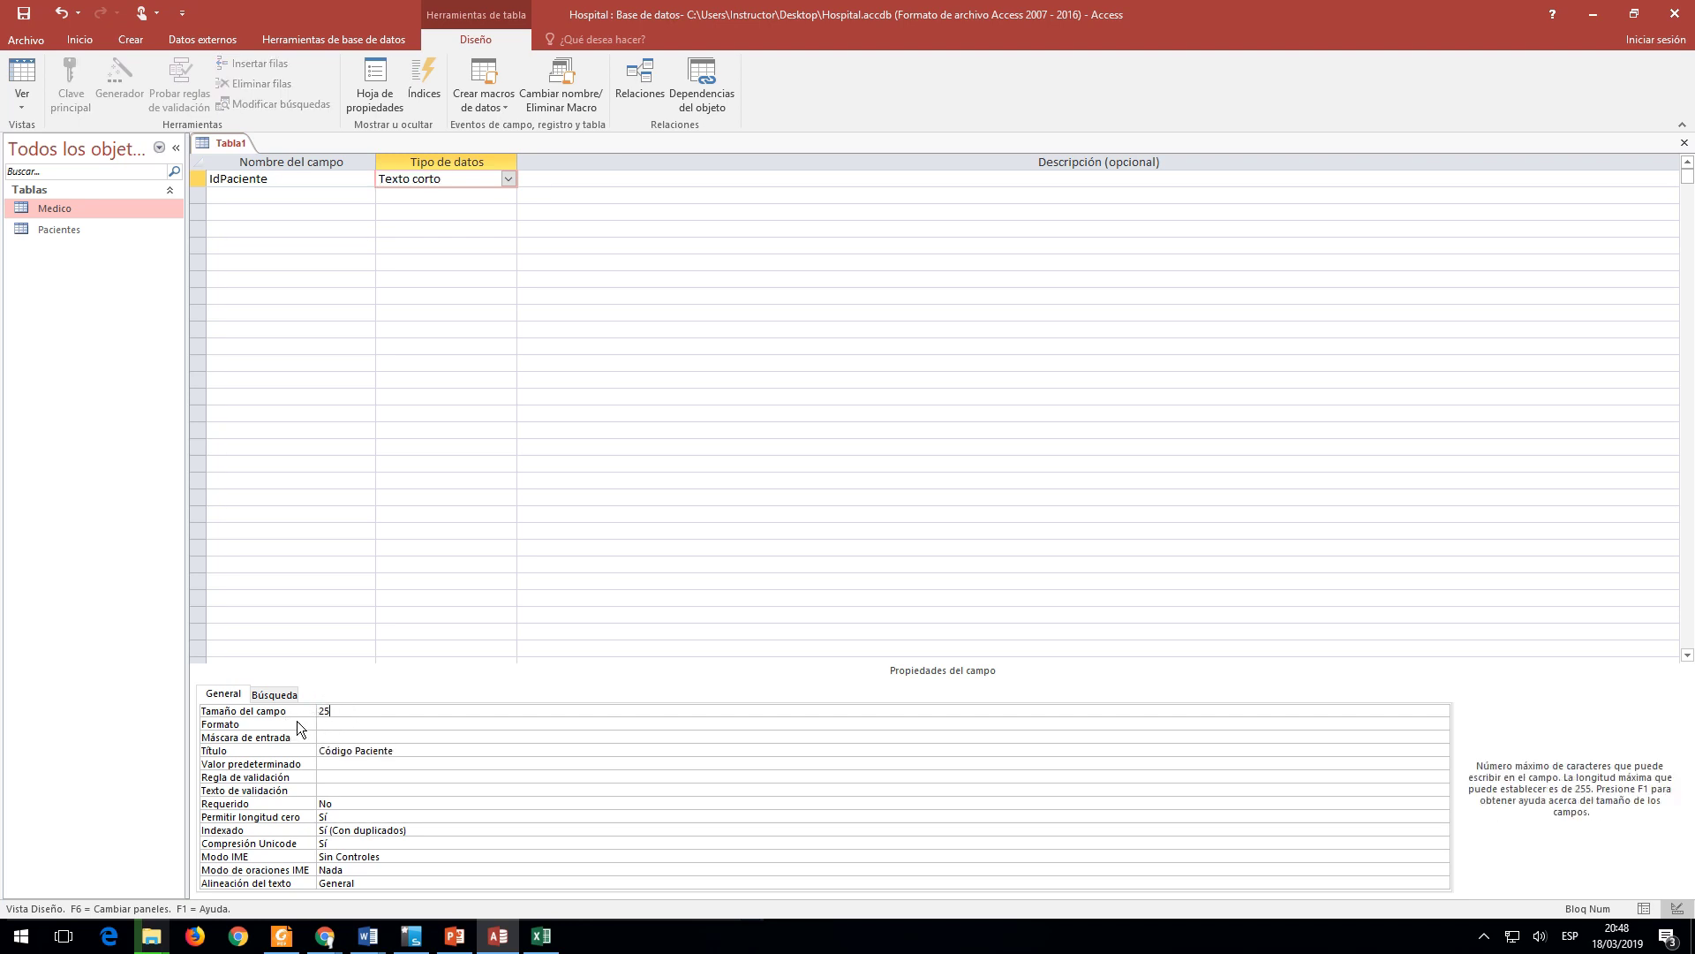
{"action": "left_click", "coordinate": [257, 202]}
Step: Switch to Excel and clear the contents of the whole Hoja4 sheet
{"action": "key", "text": "alt+Tab"}
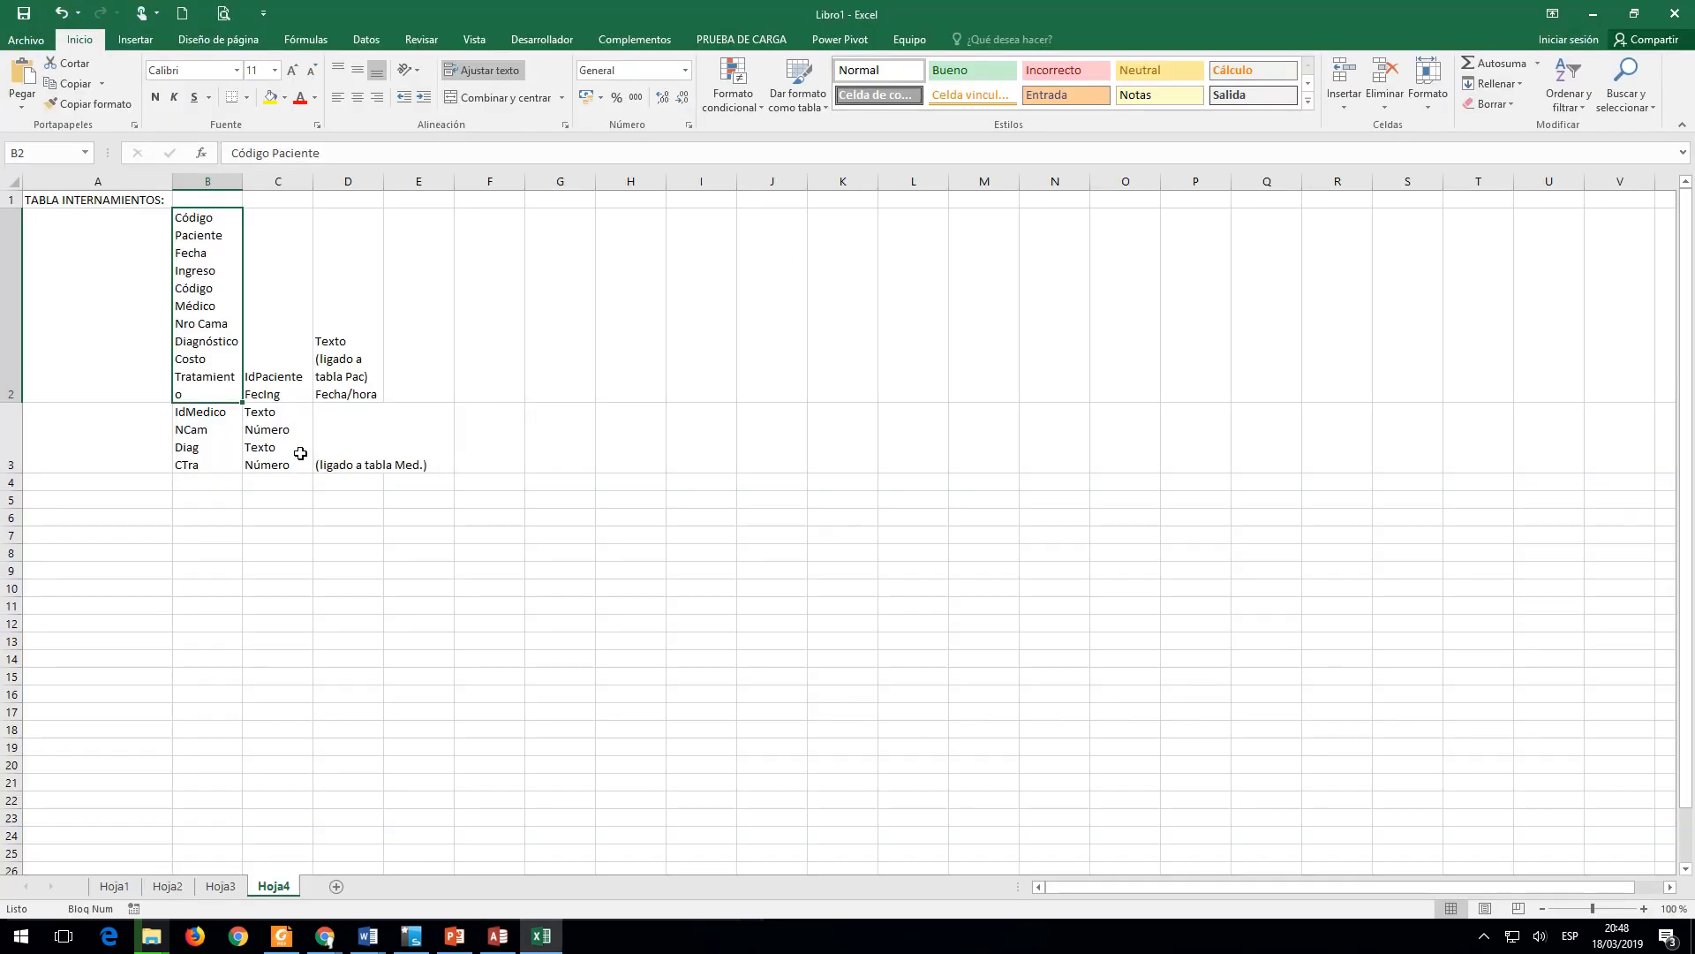
{"action": "key", "text": "alt+Tab"}
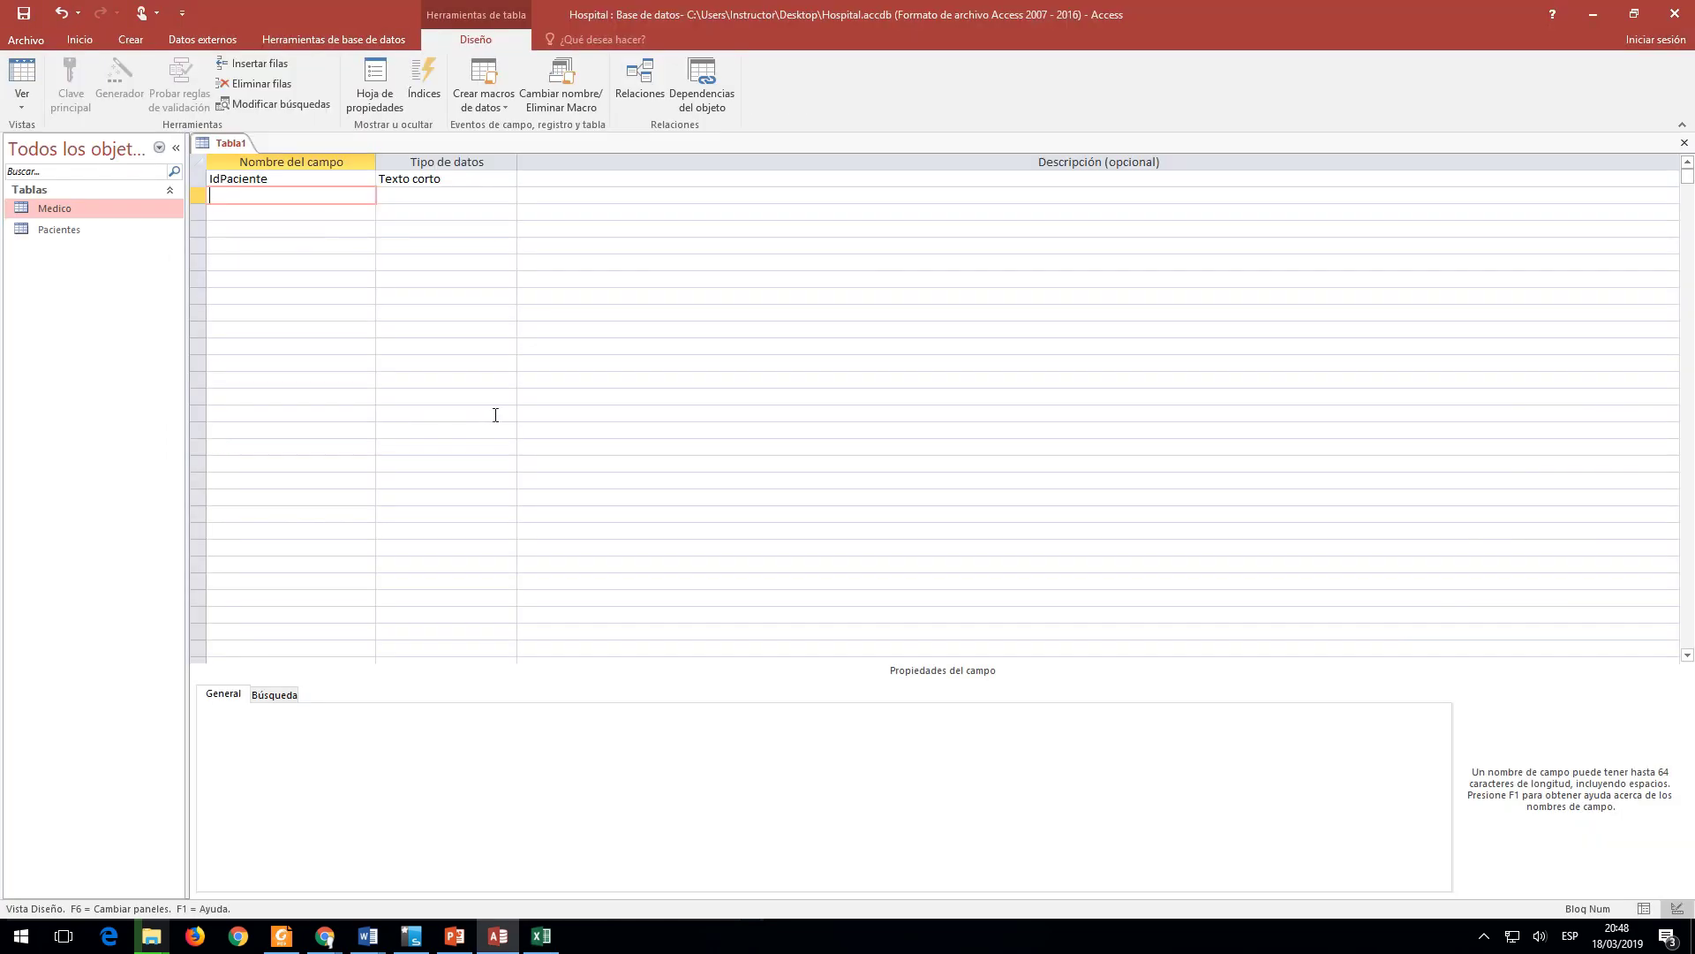
{"action": "key", "text": "alt+Tab"}
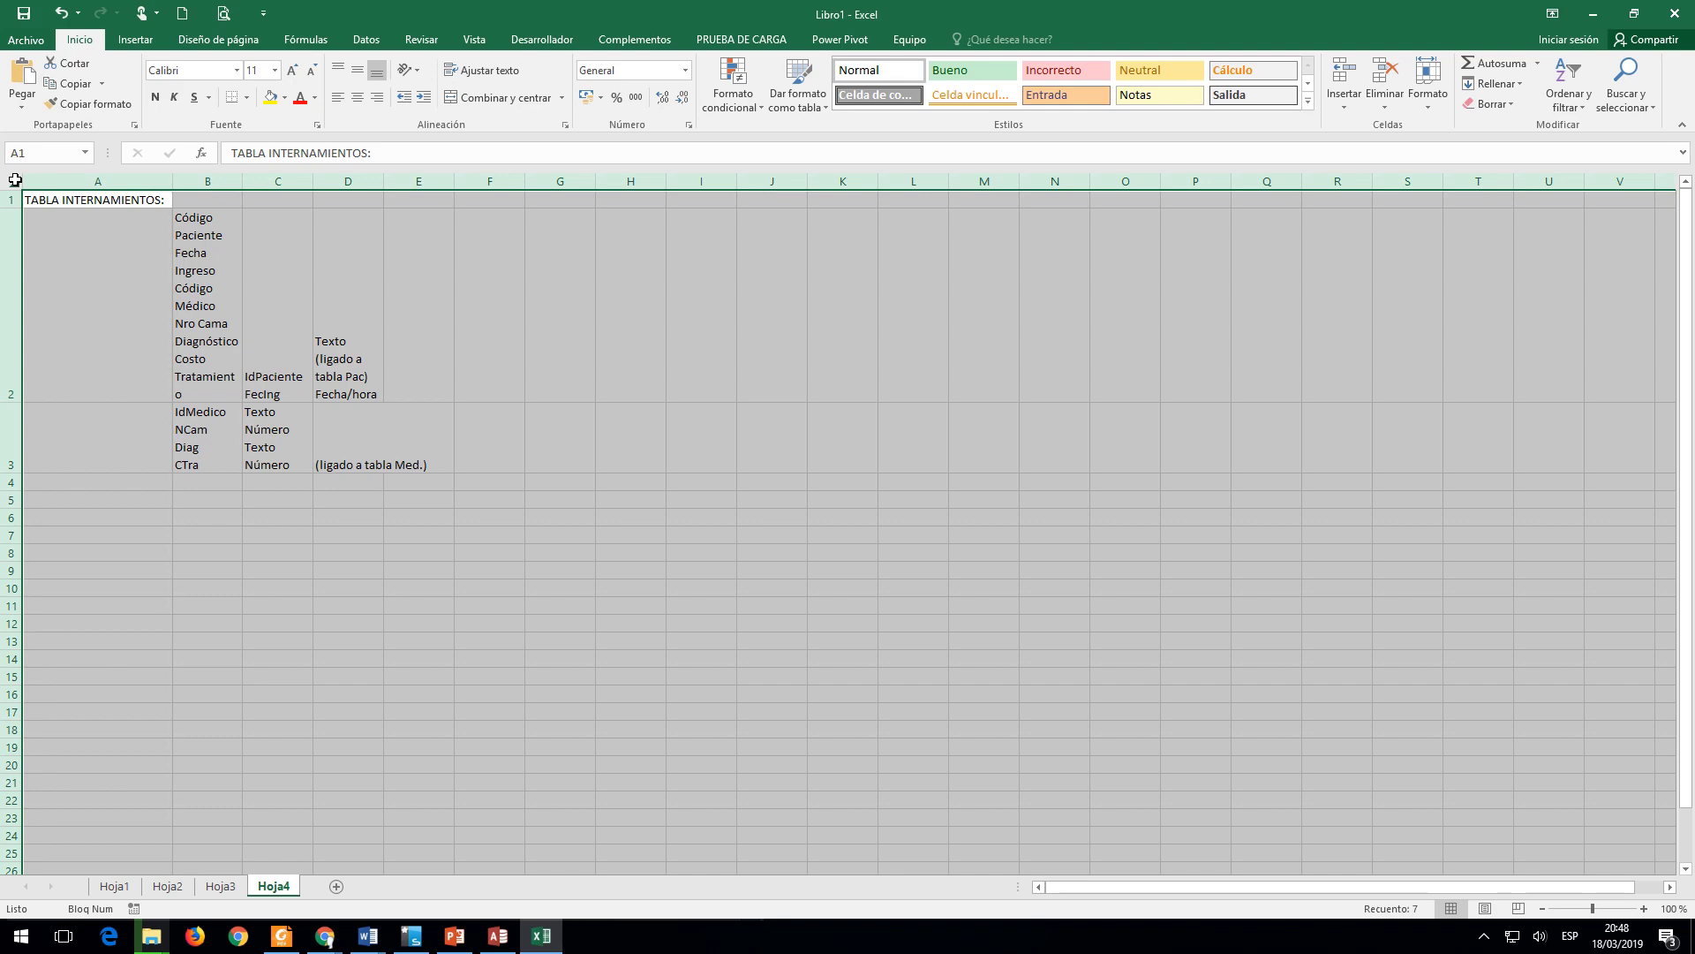
{"action": "key", "text": "Delete"}
{"action": "left_click", "coordinate": [56, 219]}
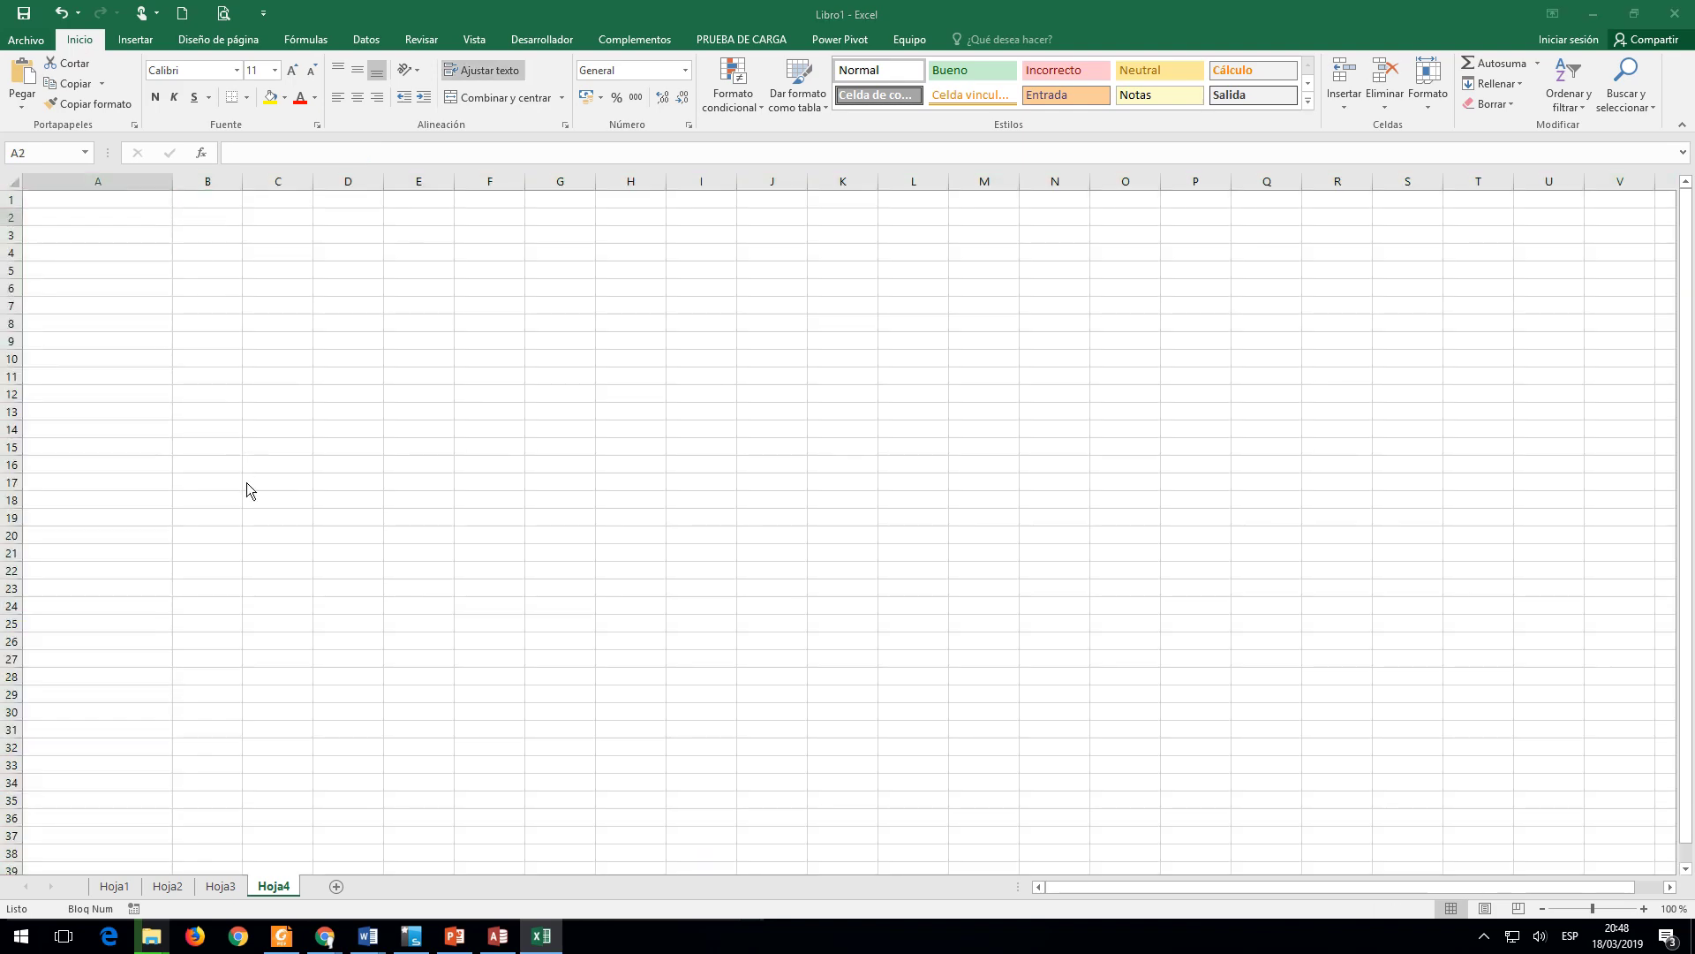
Step: Switch to the PDF in Foxit Reader, copy the Fecha Ingreso label with its field name FecIng, and return to Access
{"action": "key", "text": "super"}
{"action": "key", "text": "super"}
{"action": "key", "text": "alt+Tab"}
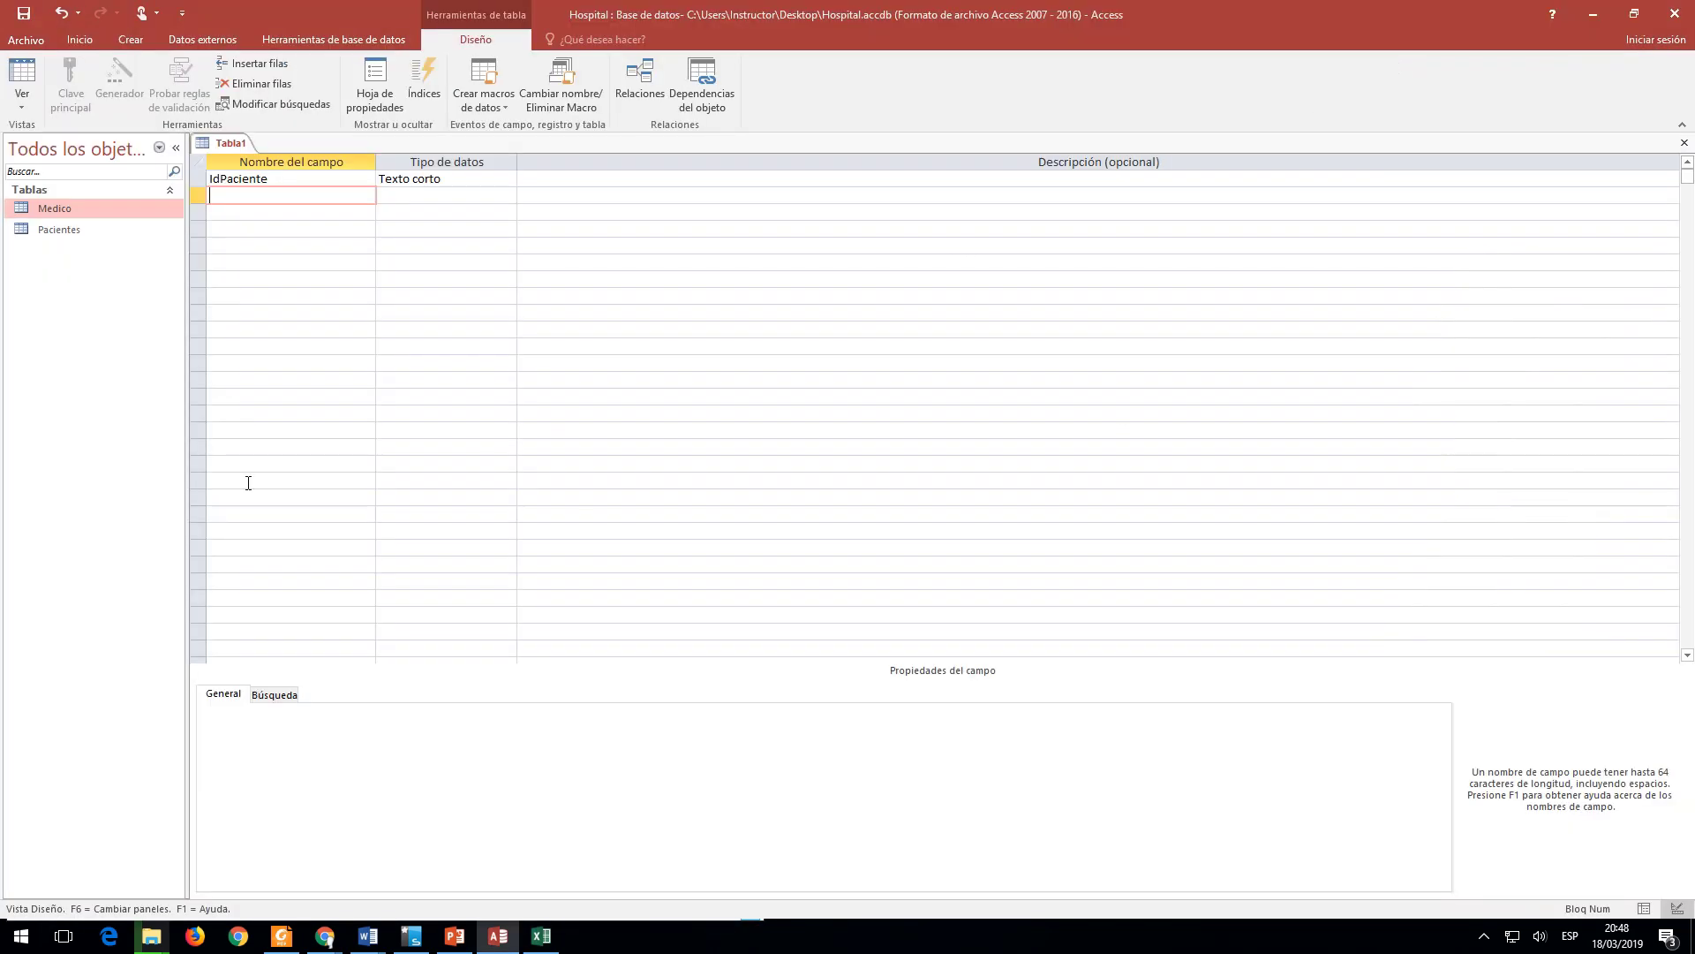
{"action": "key", "text": "alt+Tab"}
{"action": "left_click", "coordinate": [246, 482]}
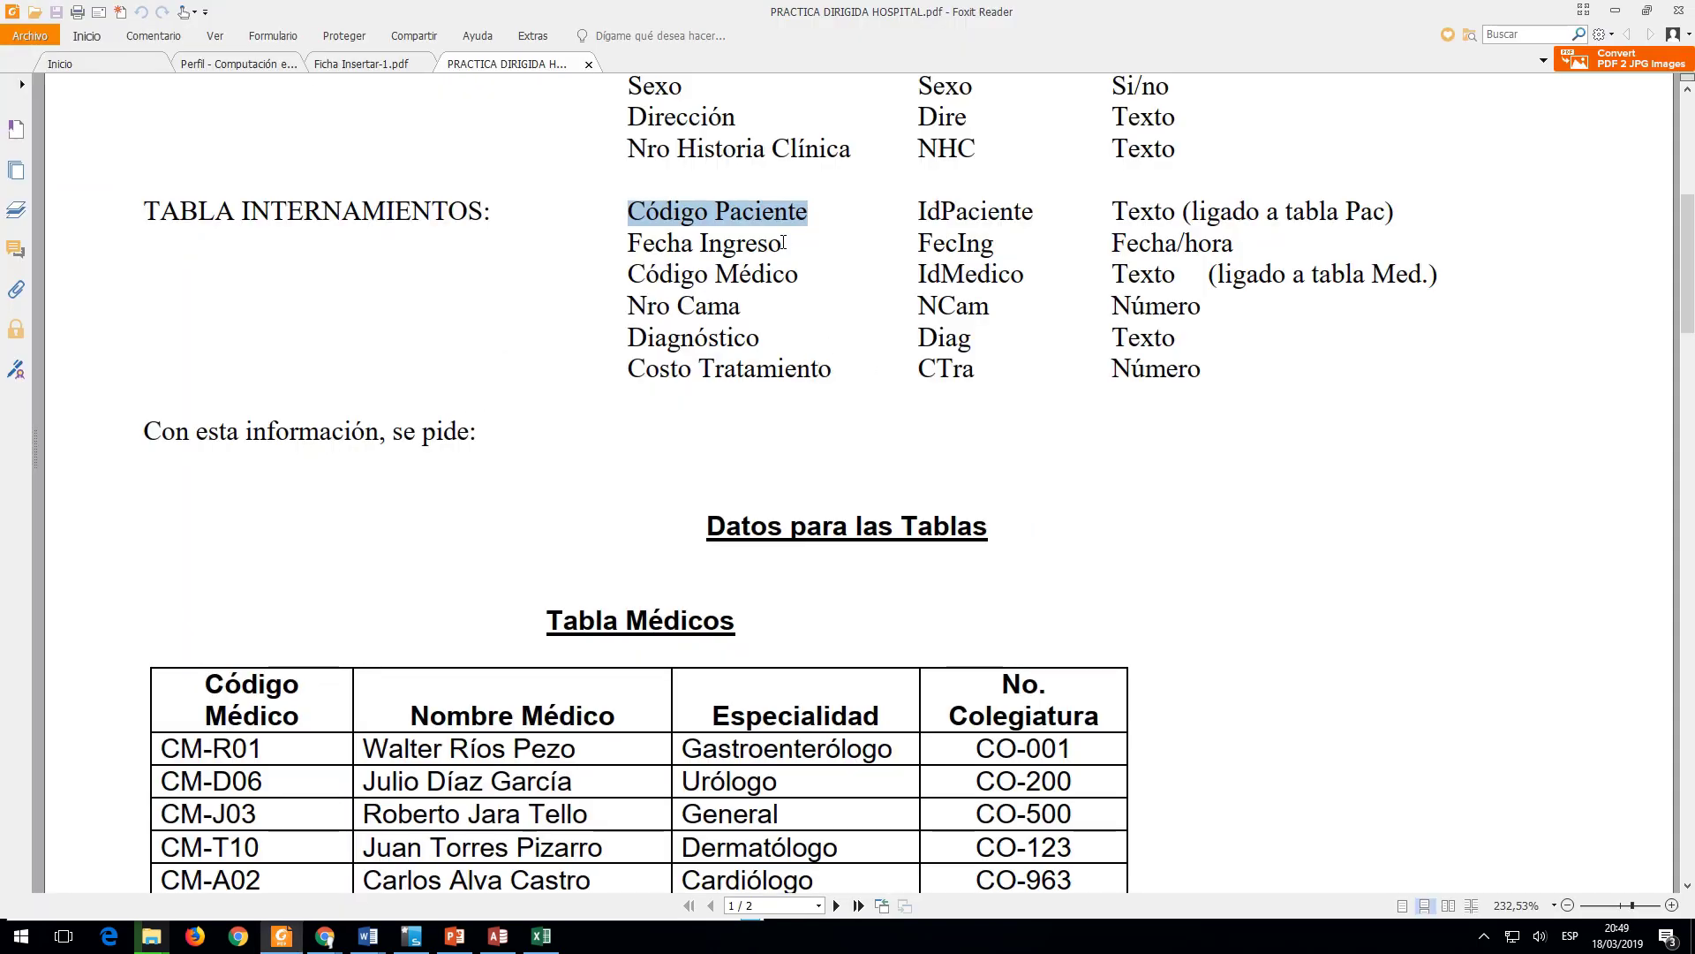
{"action": "left_click_drag", "start_coordinate": [782, 243], "coordinate": [657, 244]}
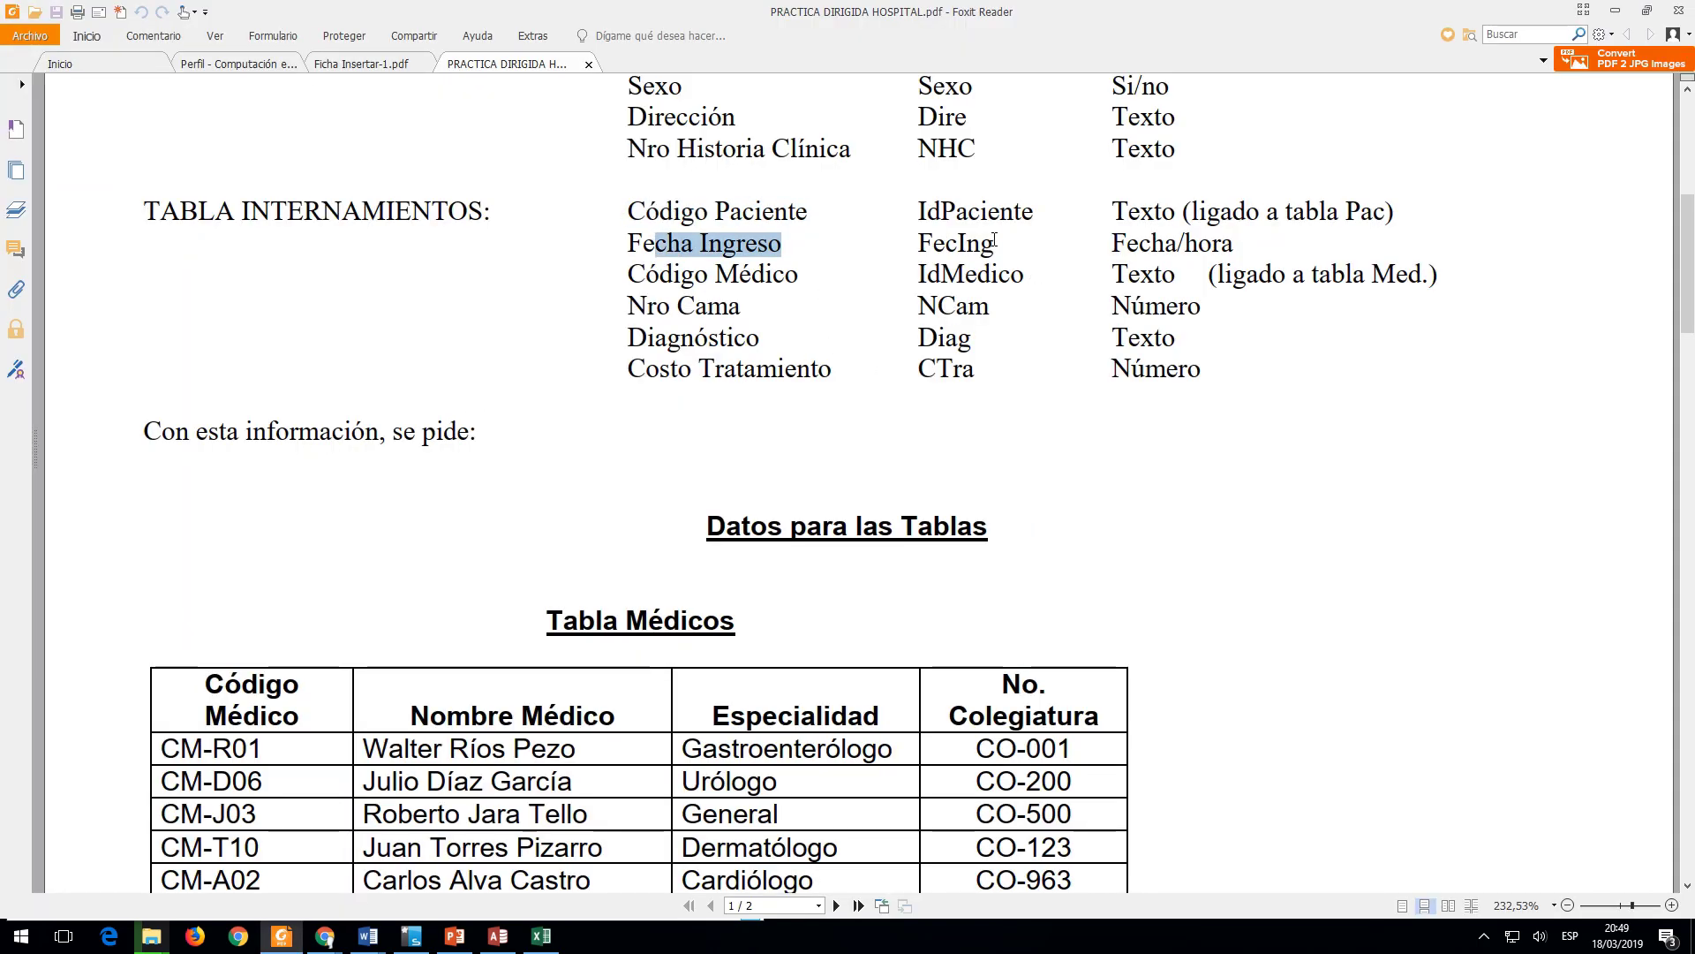
{"action": "left_click_drag", "start_coordinate": [994, 242], "coordinate": [628, 246]}
{"action": "key", "text": "ctrl+c"}
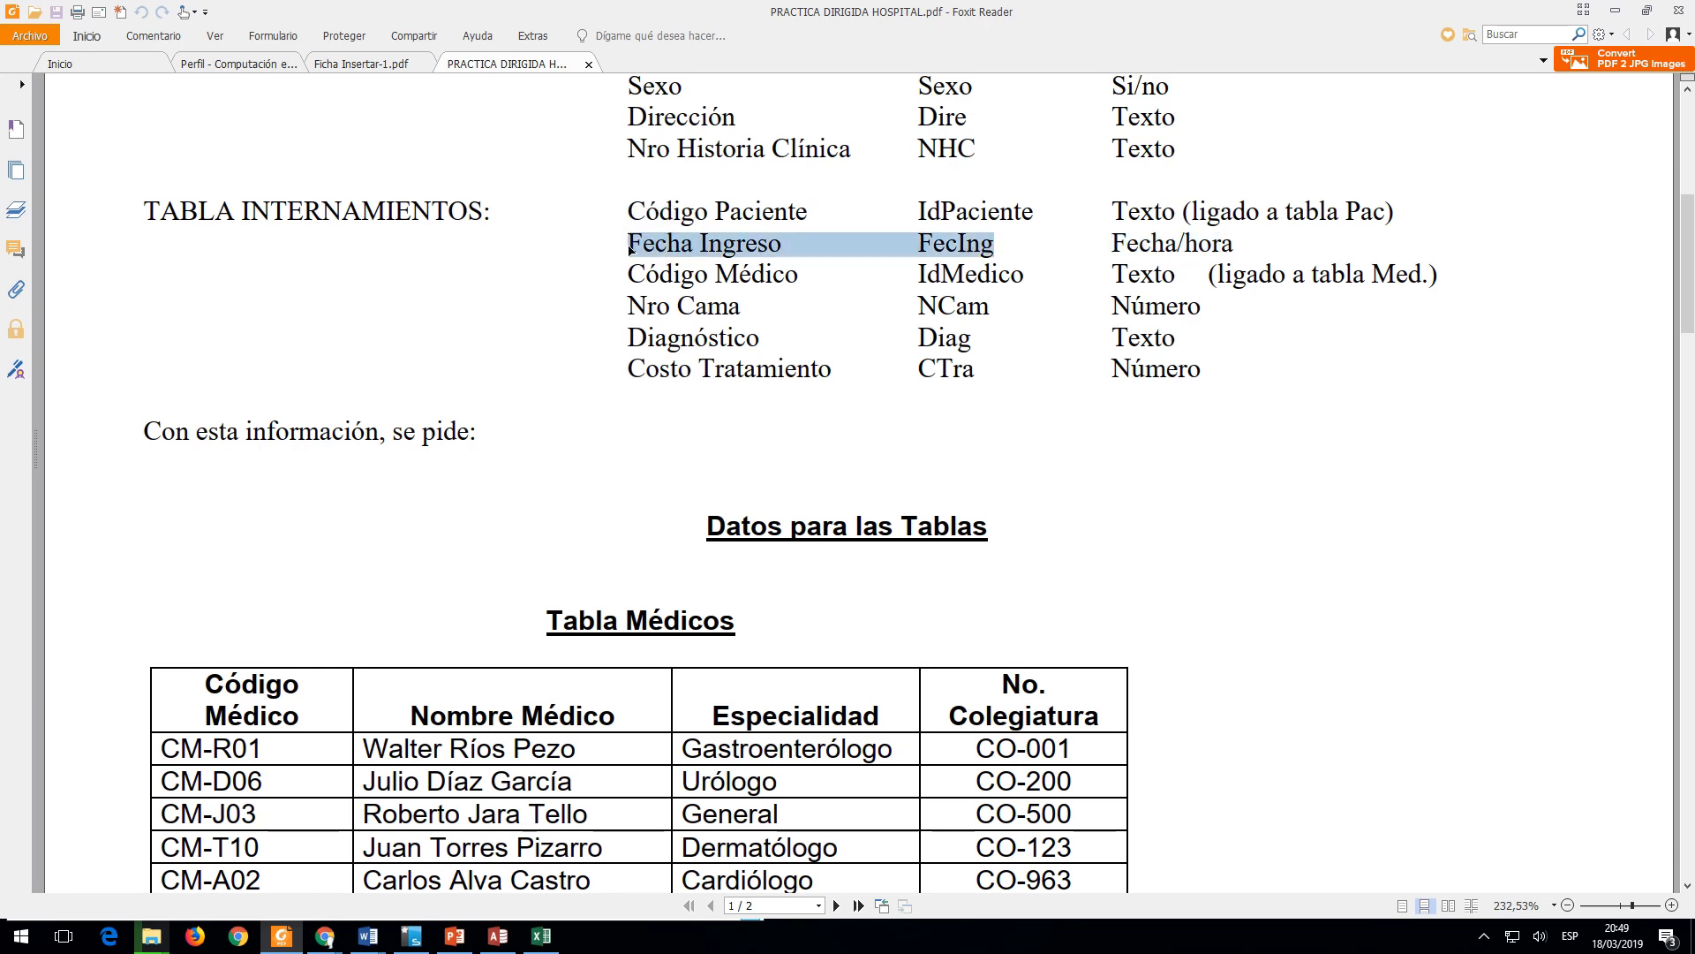
{"action": "key", "text": "alt+Tab"}
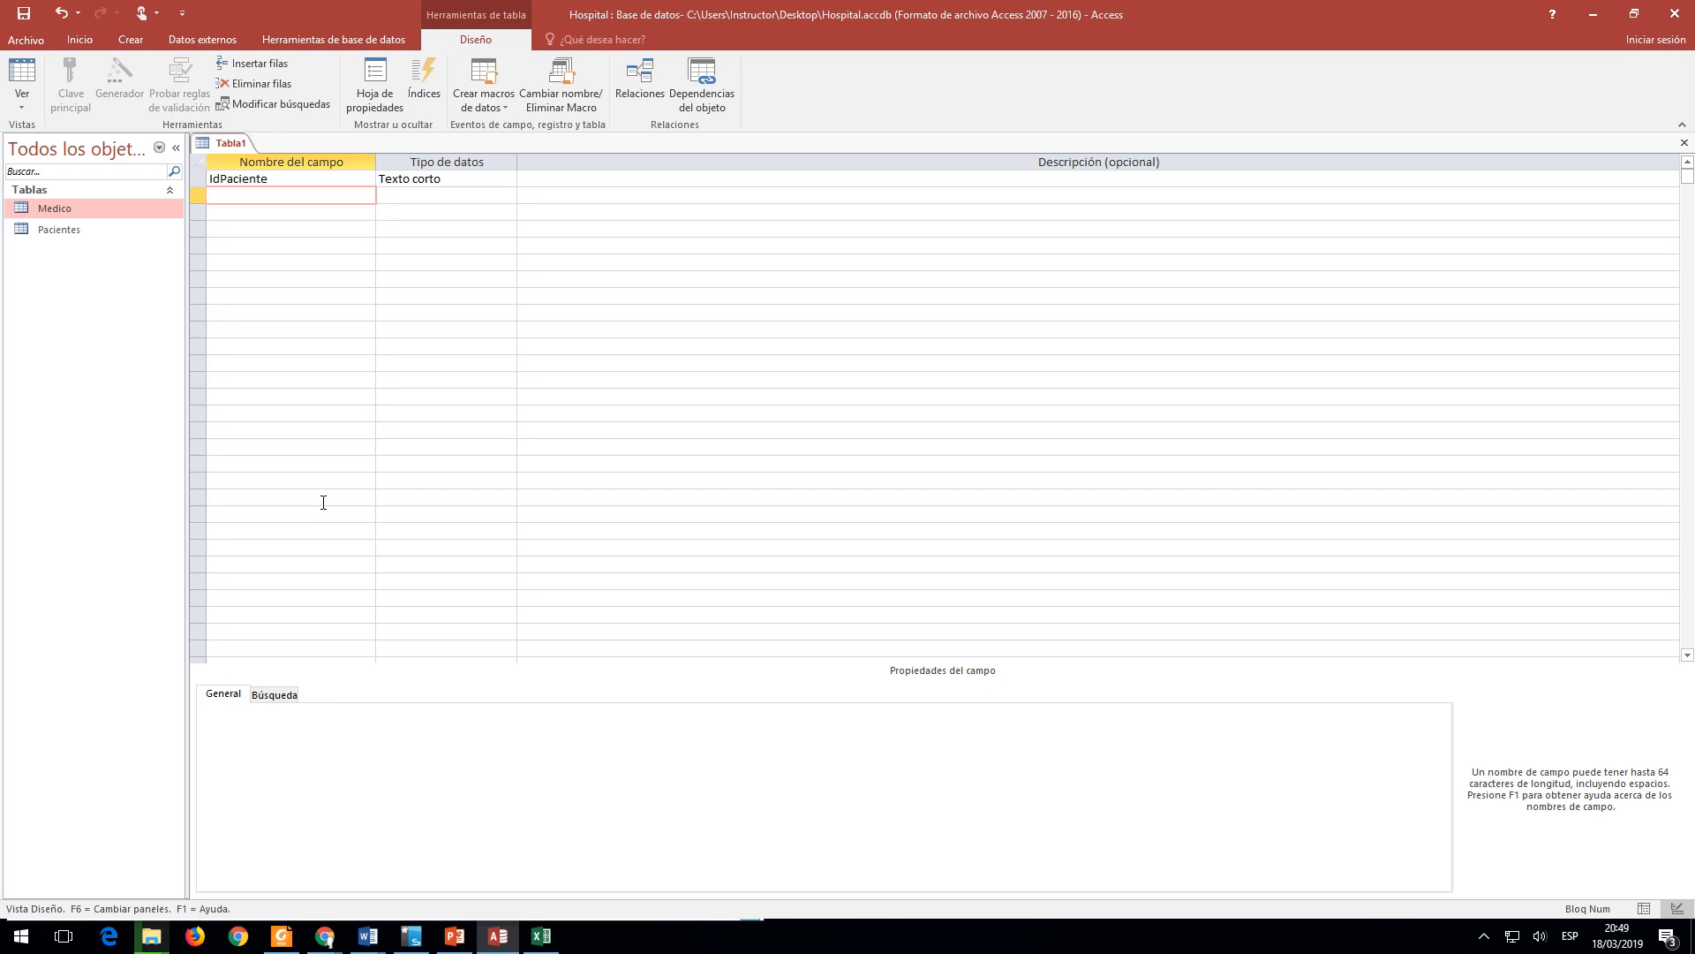
Step: Paste the copied text as the second field's name and trim it to FecIng
{"action": "type", "text": "F"}
{"action": "key", "text": "ctrl+v"}
{"action": "key", "text": "Delete"}
{"action": "key", "text": "shift+Right"}
{"action": "key", "text": "shift+Right"}
{"action": "key", "text": "shift+Right"}
{"action": "key", "text": "shift+Right"}
{"action": "key", "text": "shift+Right"}
{"action": "key", "text": "shift+Right"}
{"action": "key", "text": "shift+Right"}
{"action": "key", "text": "shift+Right"}
{"action": "key", "text": "shift+Right"}
{"action": "key", "text": "shift+Right"}
{"action": "key", "text": "shift+Right"}
{"action": "key", "text": "shift+Right"}
{"action": "key", "text": "shift+Right"}
{"action": "key", "text": "Delete"}
{"action": "key", "text": "Delete"}
Step: Set the FecIng field's data type to Fecha/Hora and its Título to Fecha Ingreso
{"action": "left_click", "coordinate": [466, 198]}
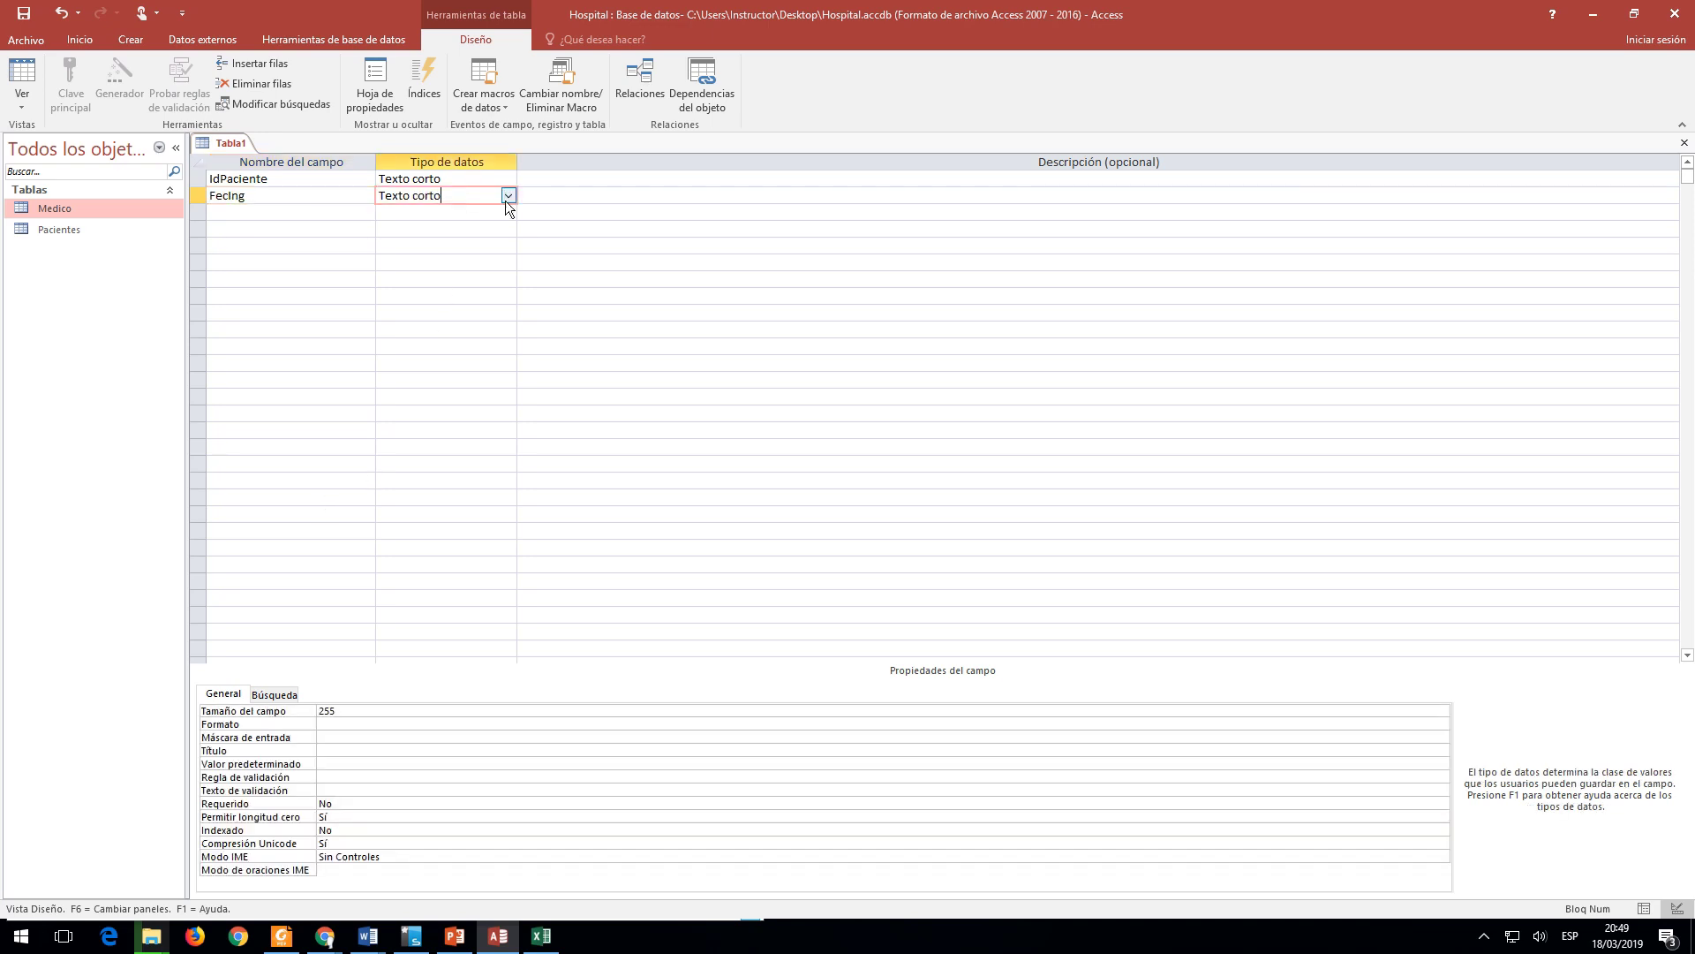
{"action": "left_click", "coordinate": [507, 196]}
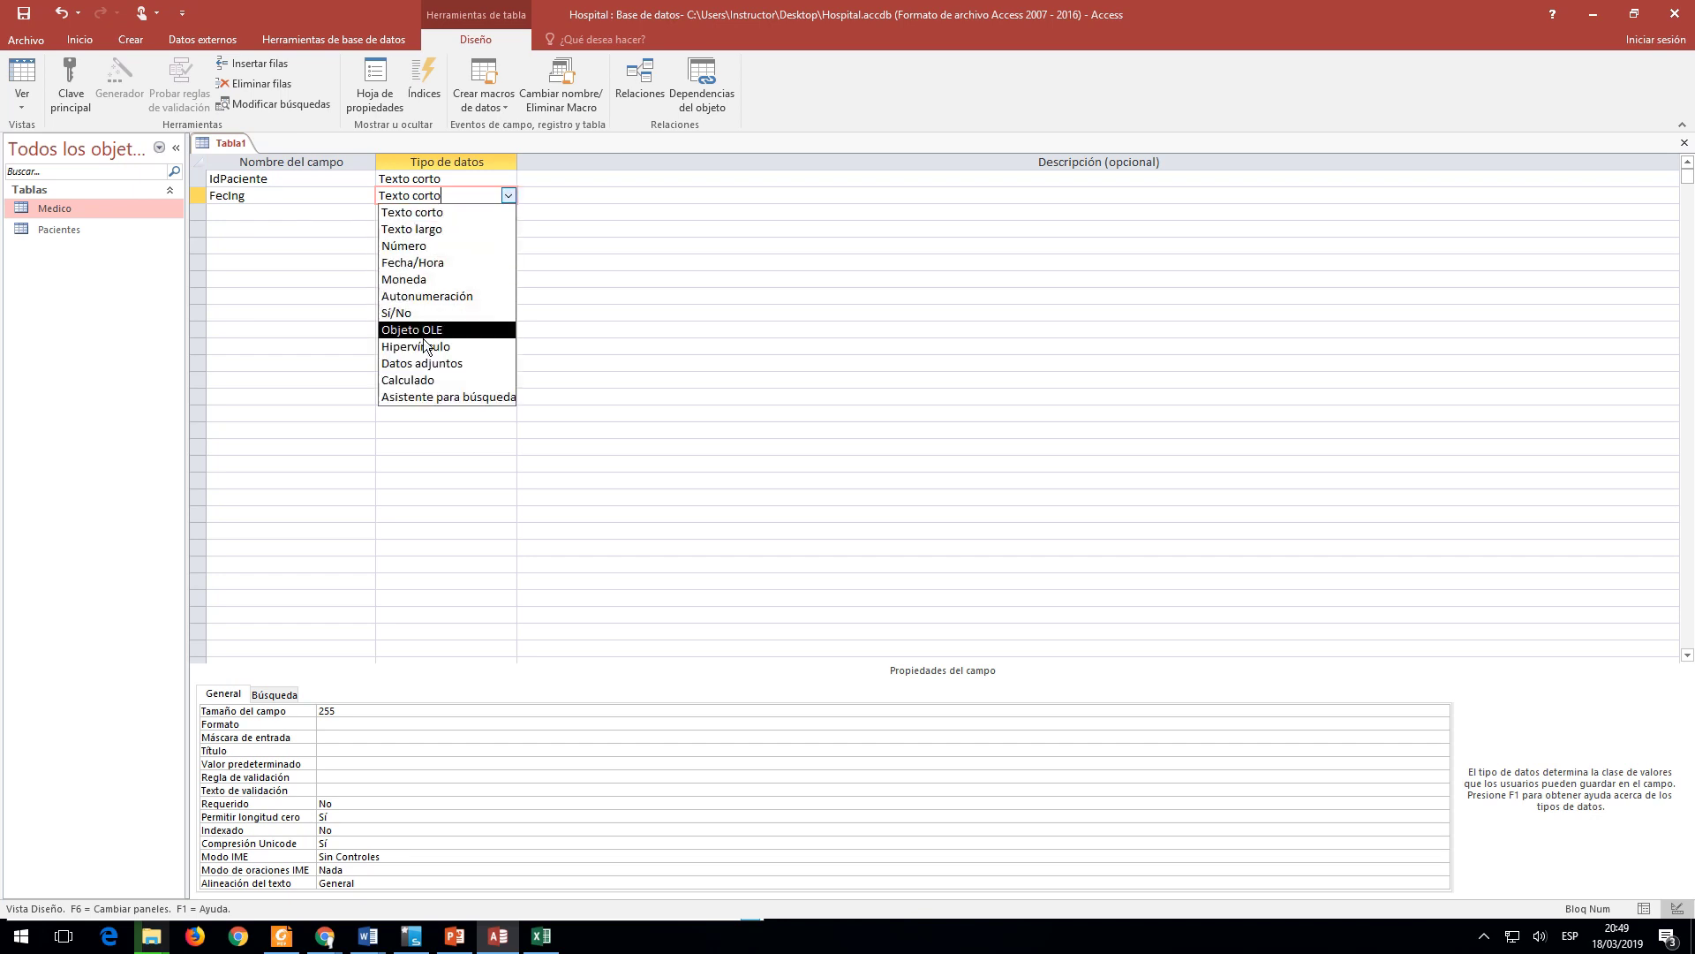
{"action": "left_click", "coordinate": [410, 264]}
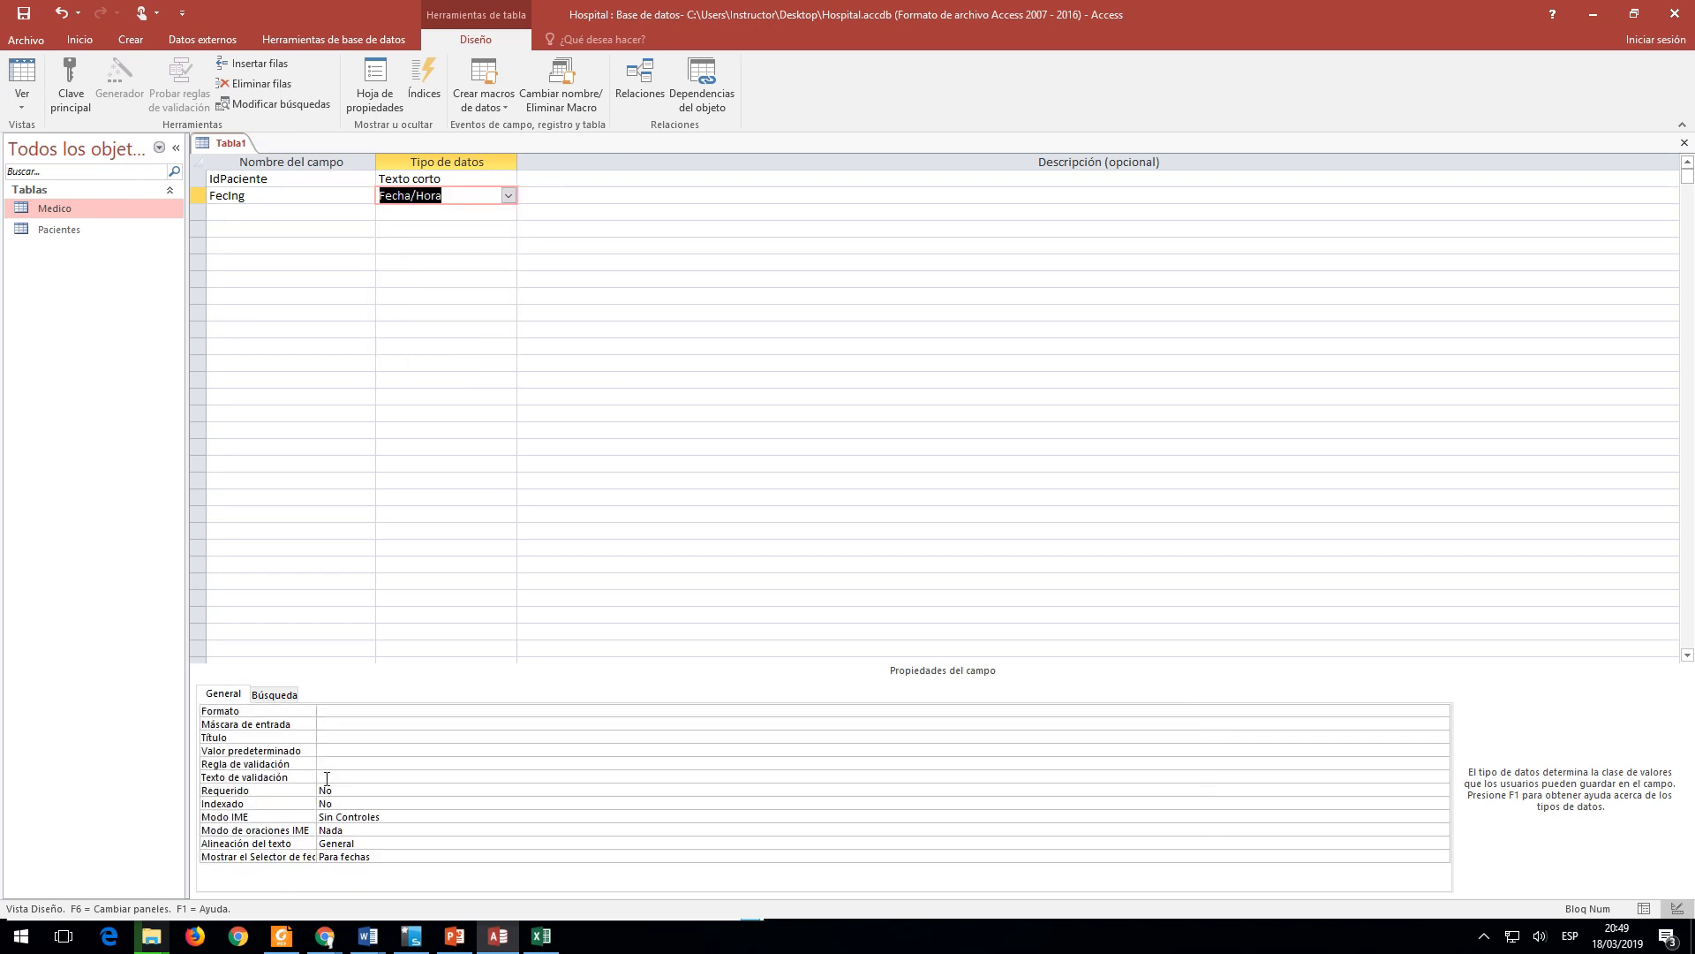
{"action": "left_click", "coordinate": [336, 736]}
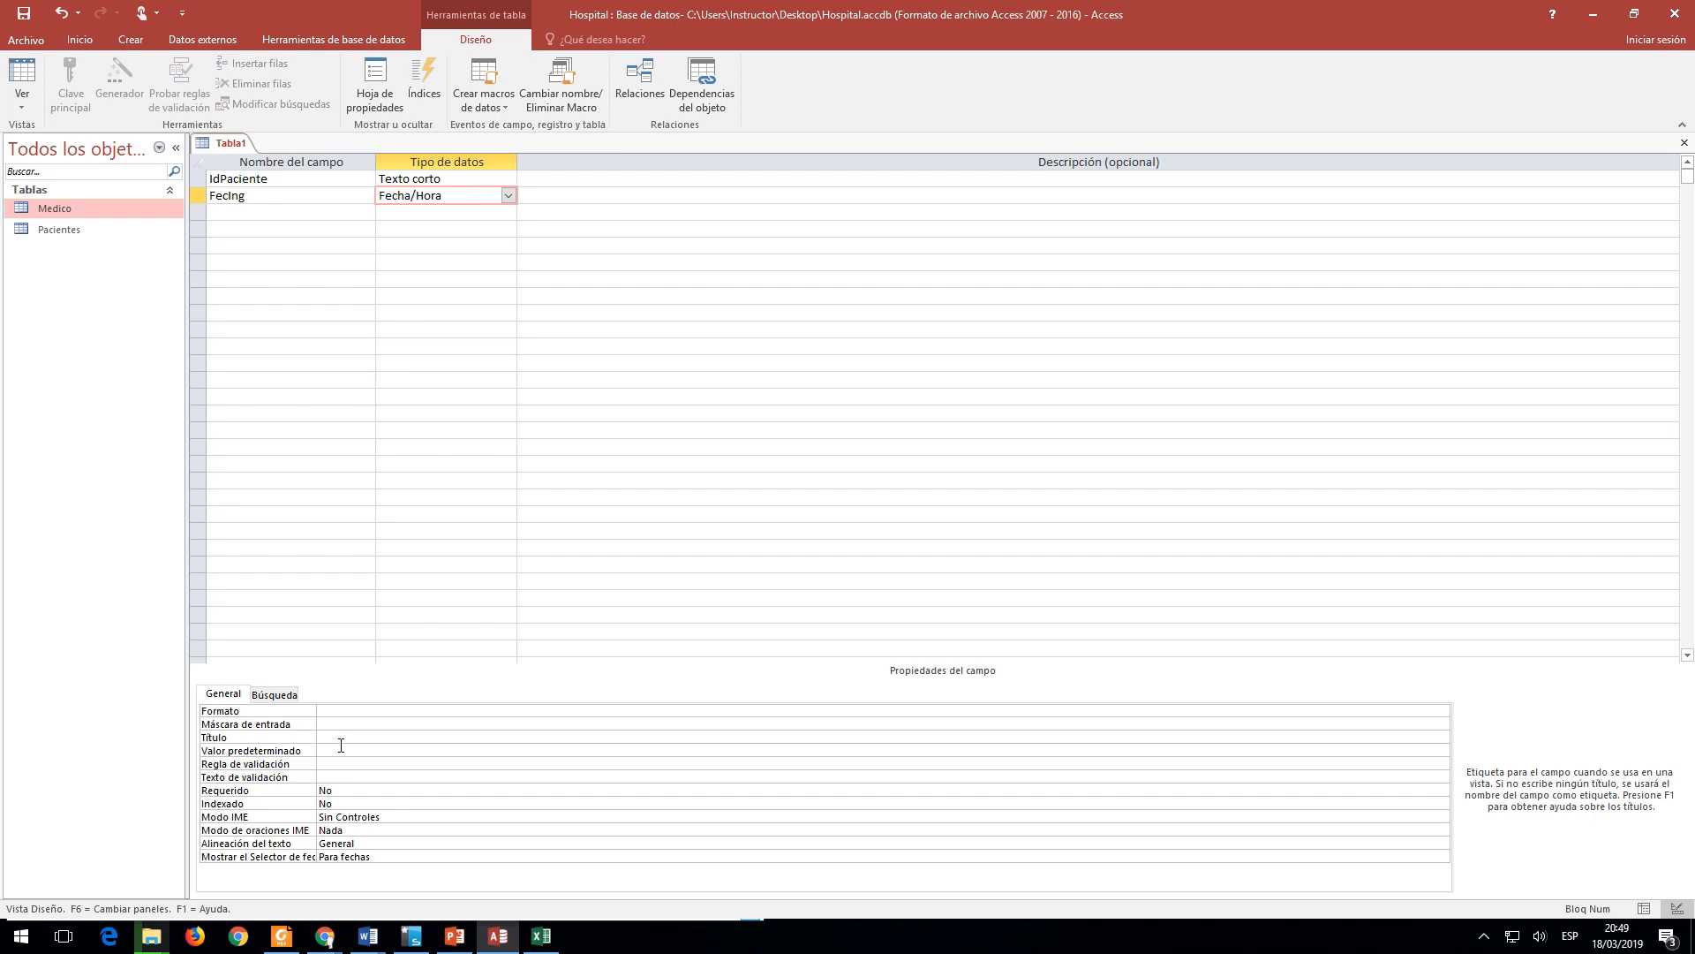
{"action": "type", "text": "Fecha Ingreso"}
Step: Set the FecIng field's Formato to Fecha corta
{"action": "left_click", "coordinate": [356, 712]}
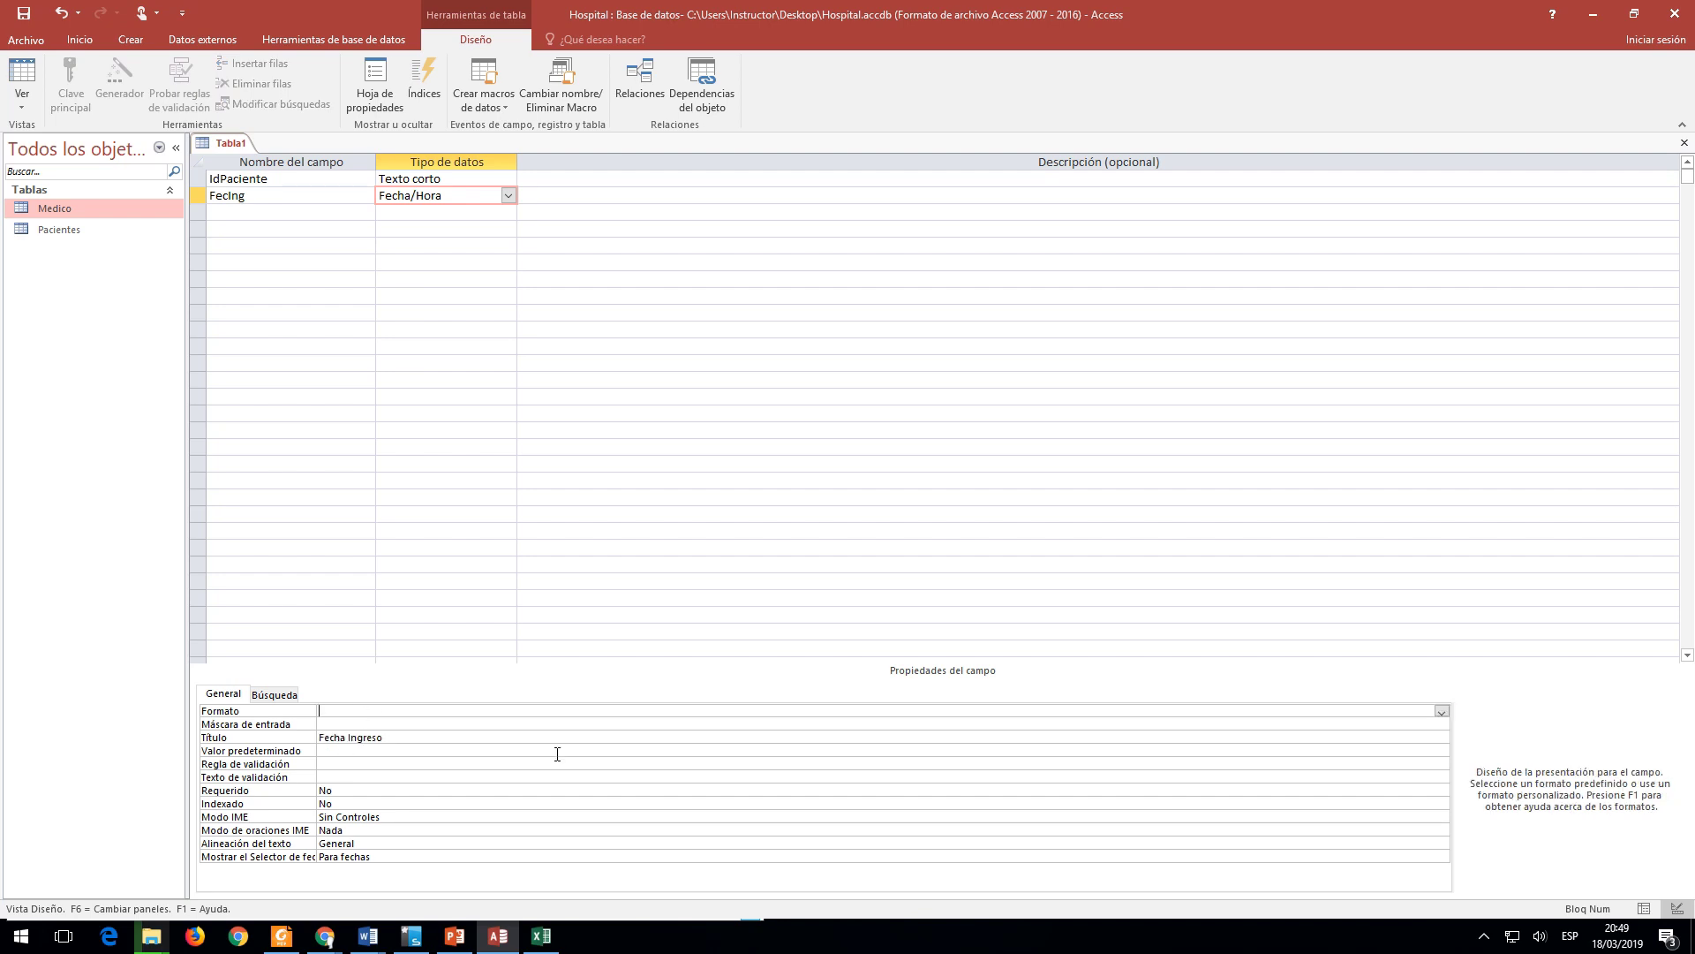
{"action": "left_click", "coordinate": [1441, 711]}
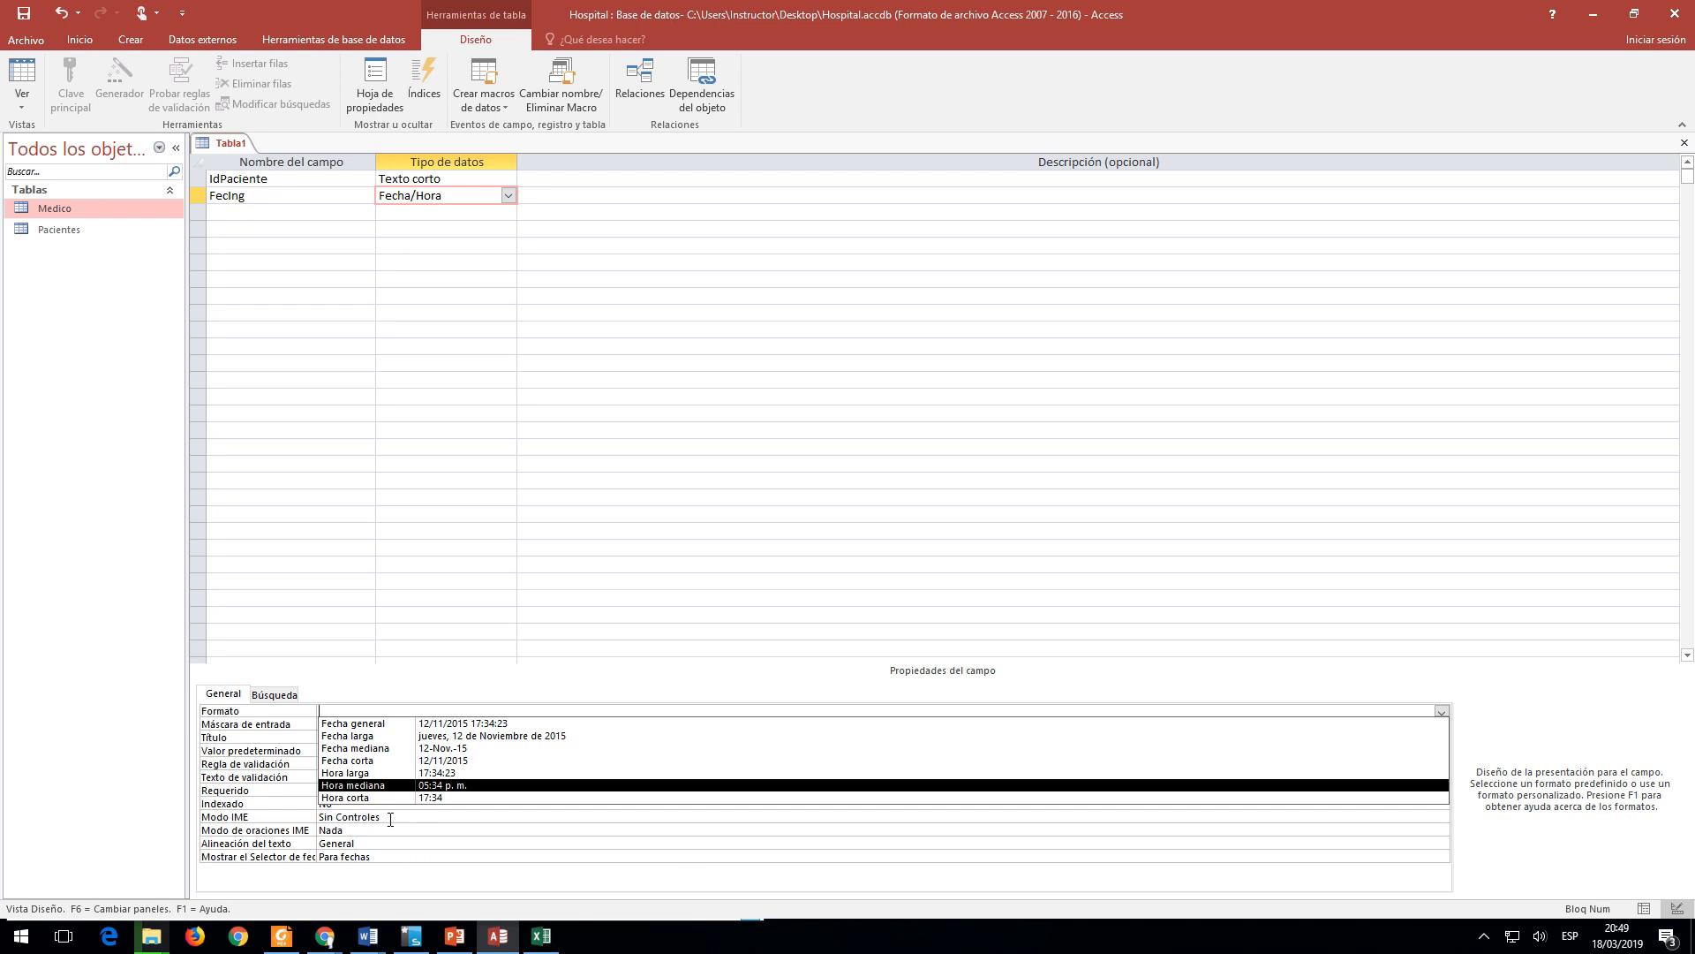
{"action": "left_click", "coordinate": [379, 760]}
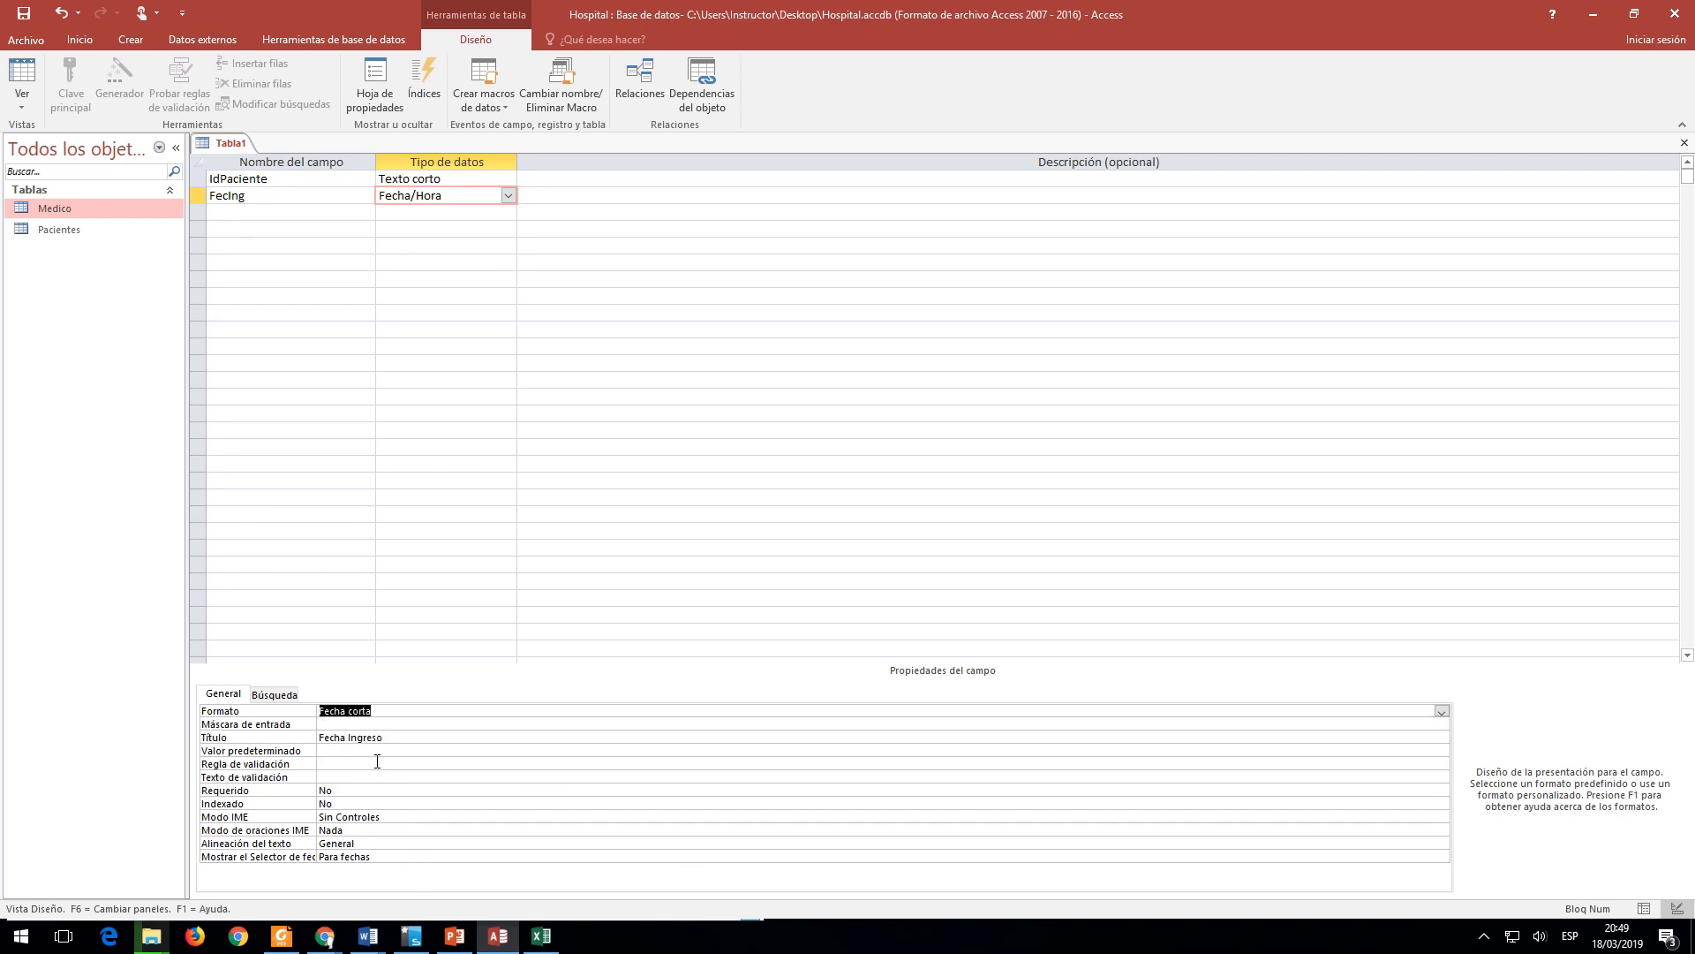
{"action": "left_click", "coordinate": [234, 224]}
Step: Copy the Código Médico label from the TABLA INTERNAMIENTOS rows in the Foxit Reader PDF and return to Access
{"action": "key", "text": "alt+Tab"}
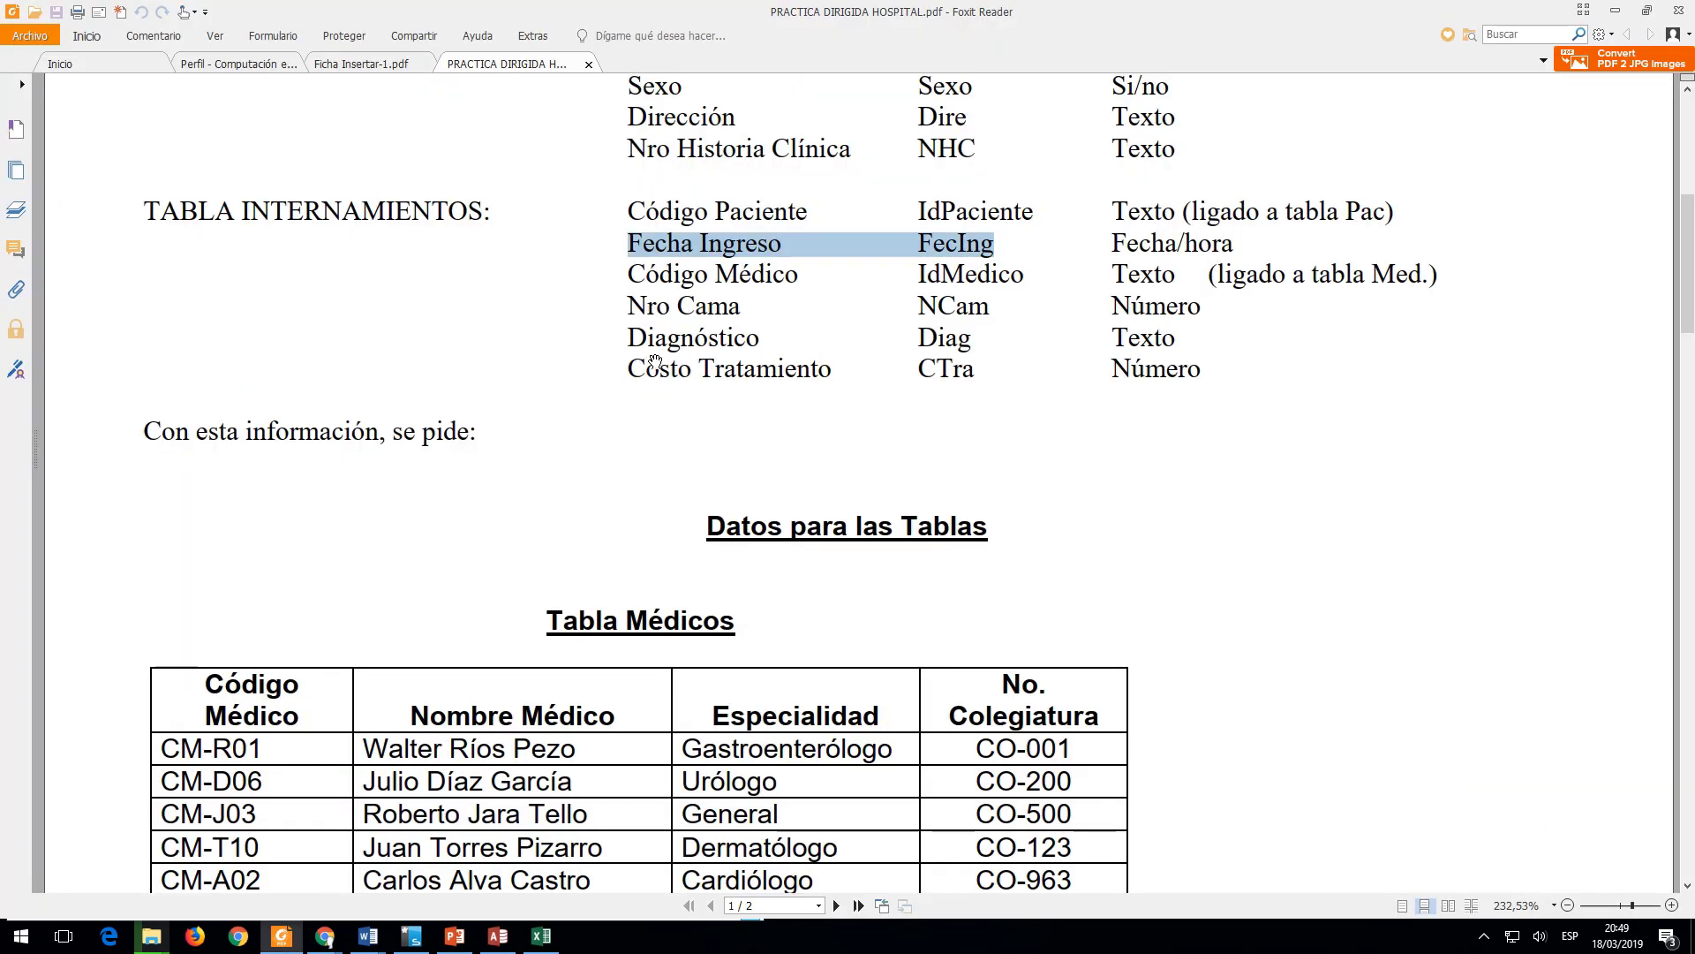
{"action": "left_click_drag", "start_coordinate": [708, 246], "coordinate": [799, 275]}
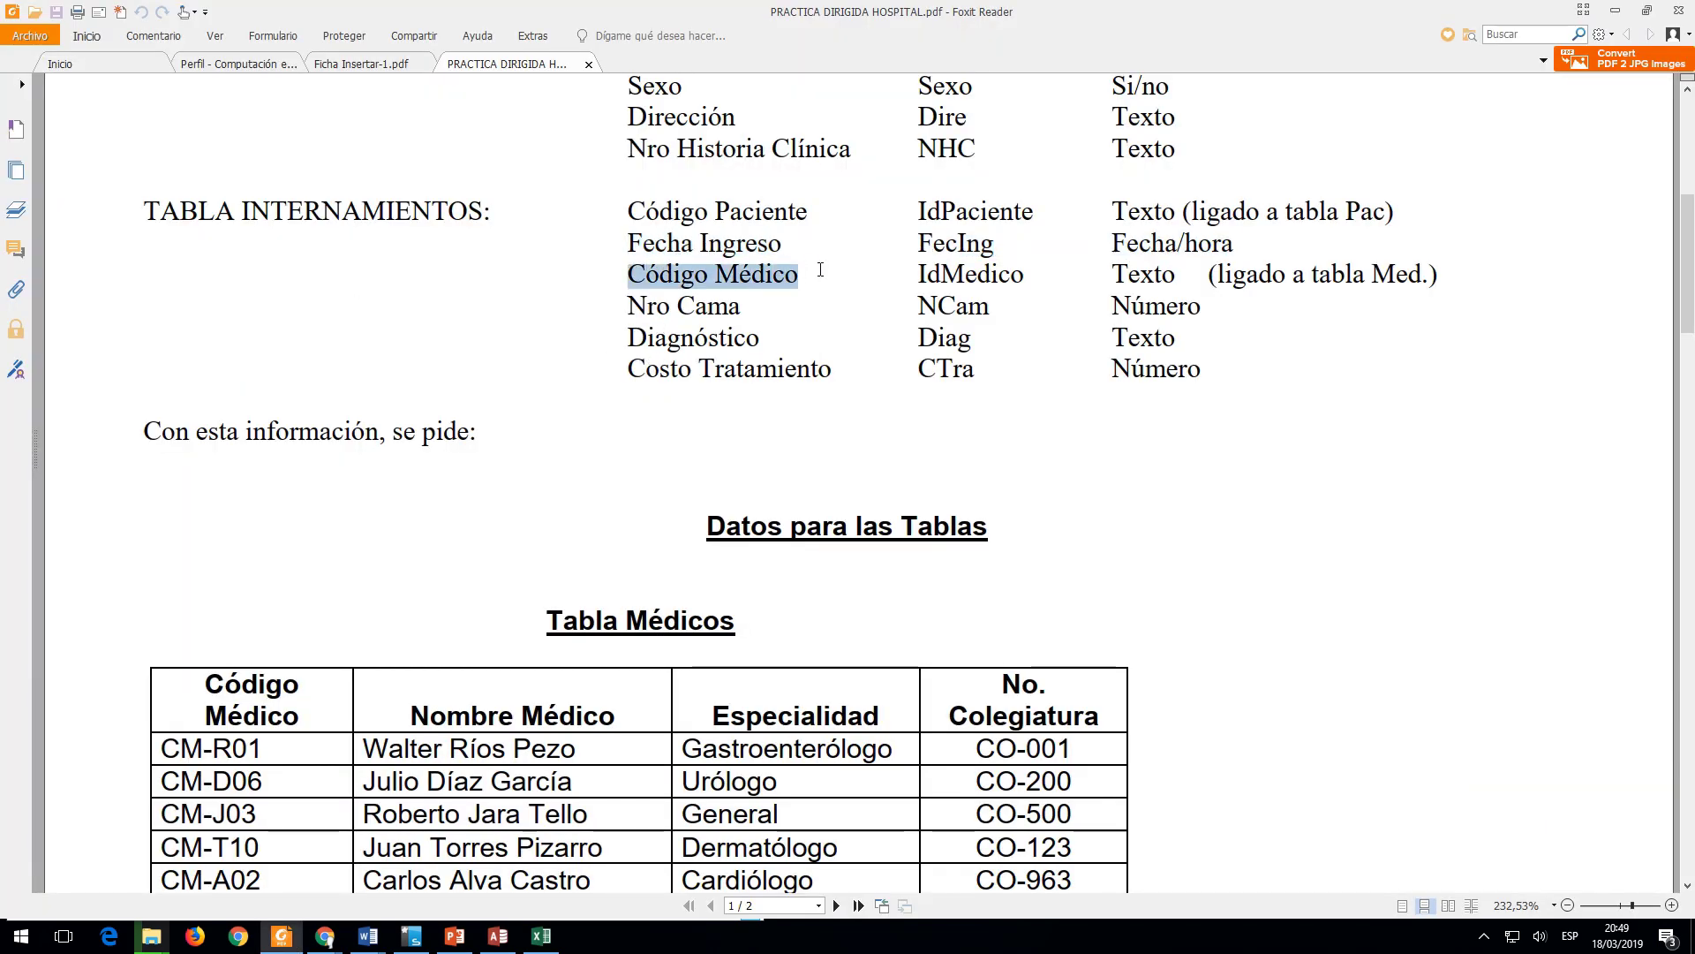
{"action": "key", "text": "alt+Tab"}
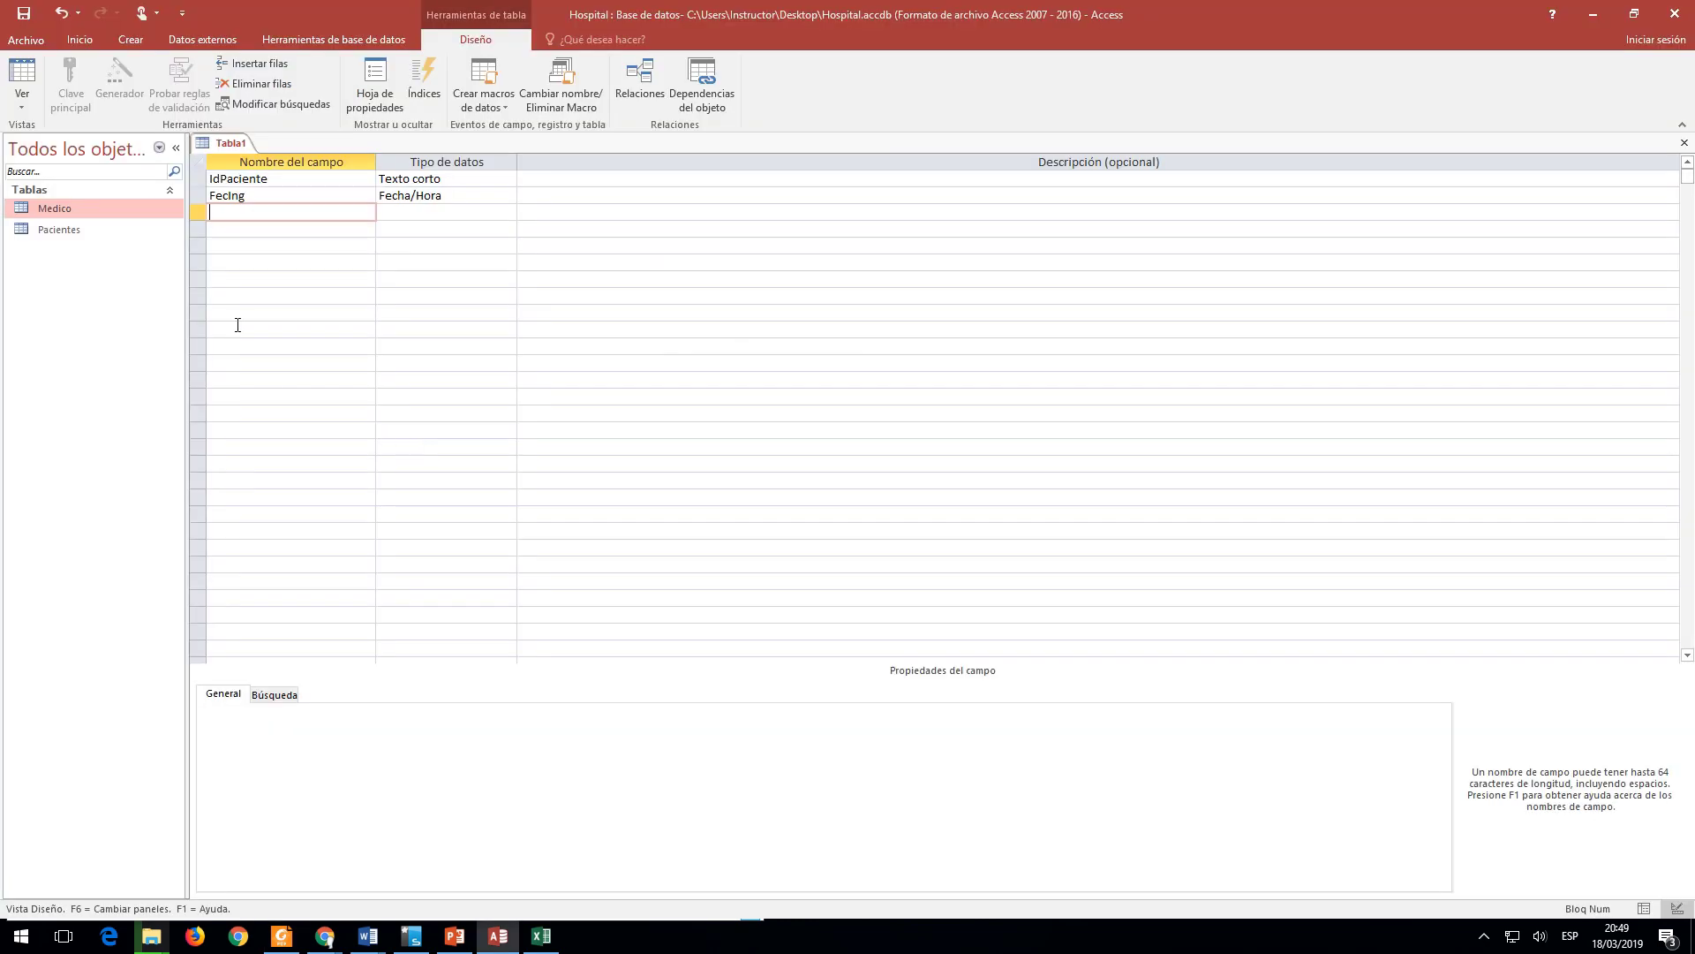
Step: Add IdMedico as the third field, with the Texto corto data type
{"action": "type", "text": "IdMédic"}
{"action": "key", "text": "Delete"}
{"action": "type", "text": "e"}
{"action": "key", "text": "Tab"}
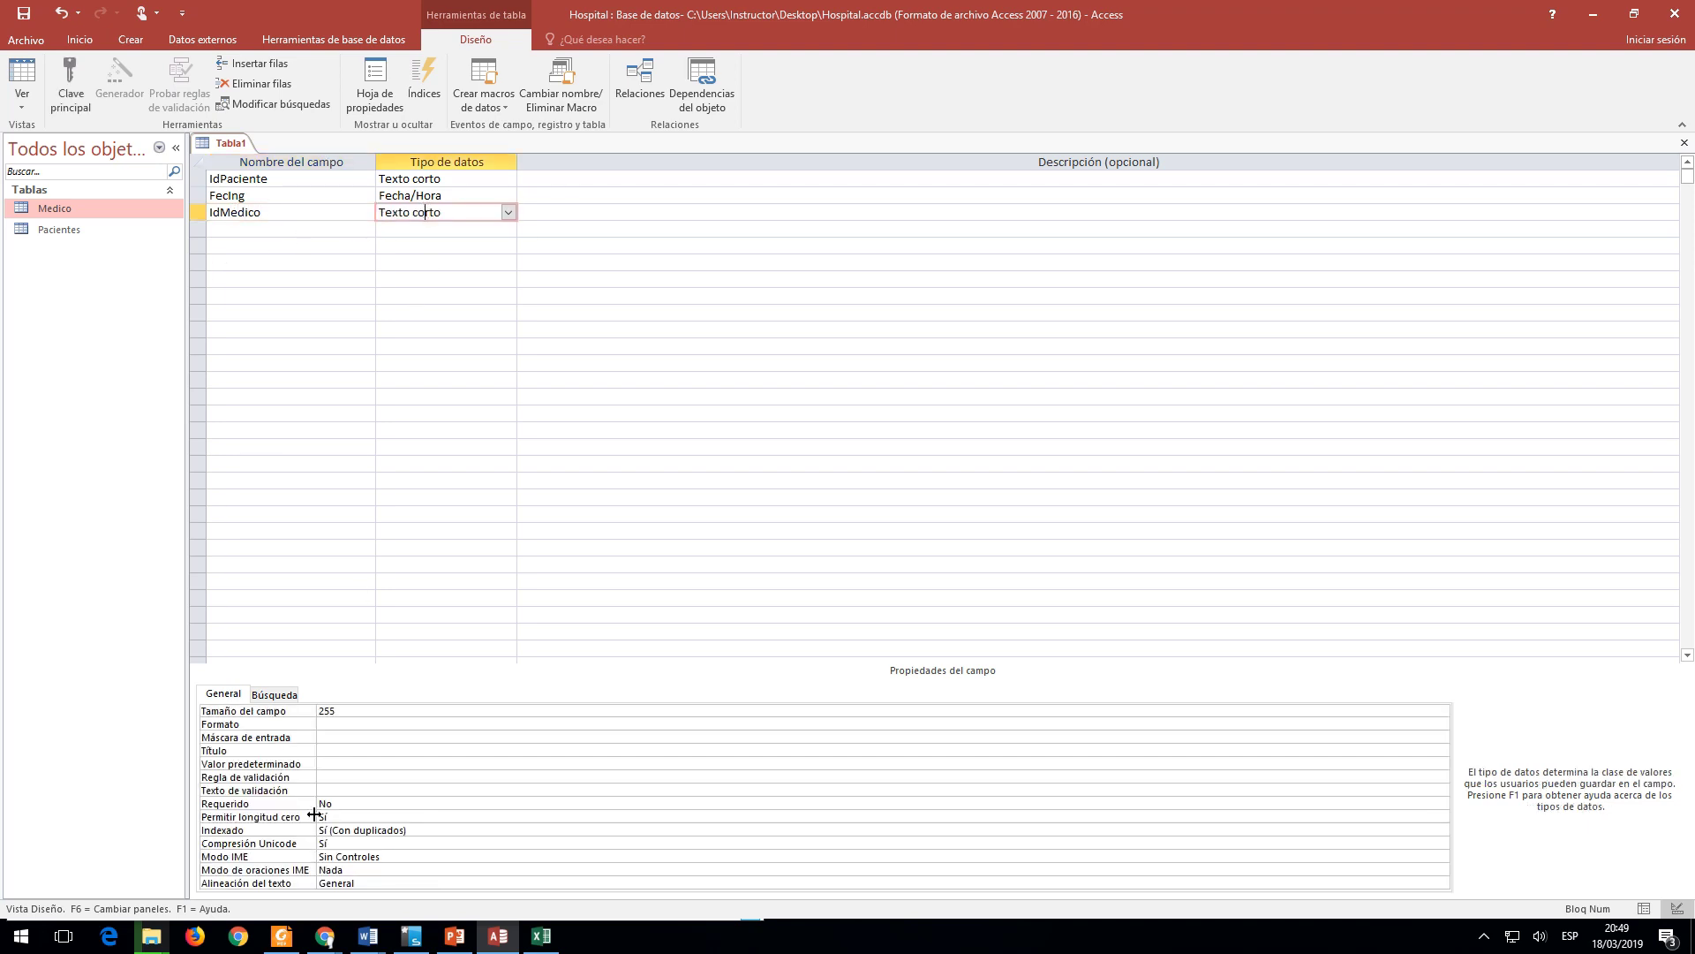
Step: Set the IdMedico field's Título to Código Médico and edit its Tamaño del campo
{"action": "left_click", "coordinate": [334, 751]}
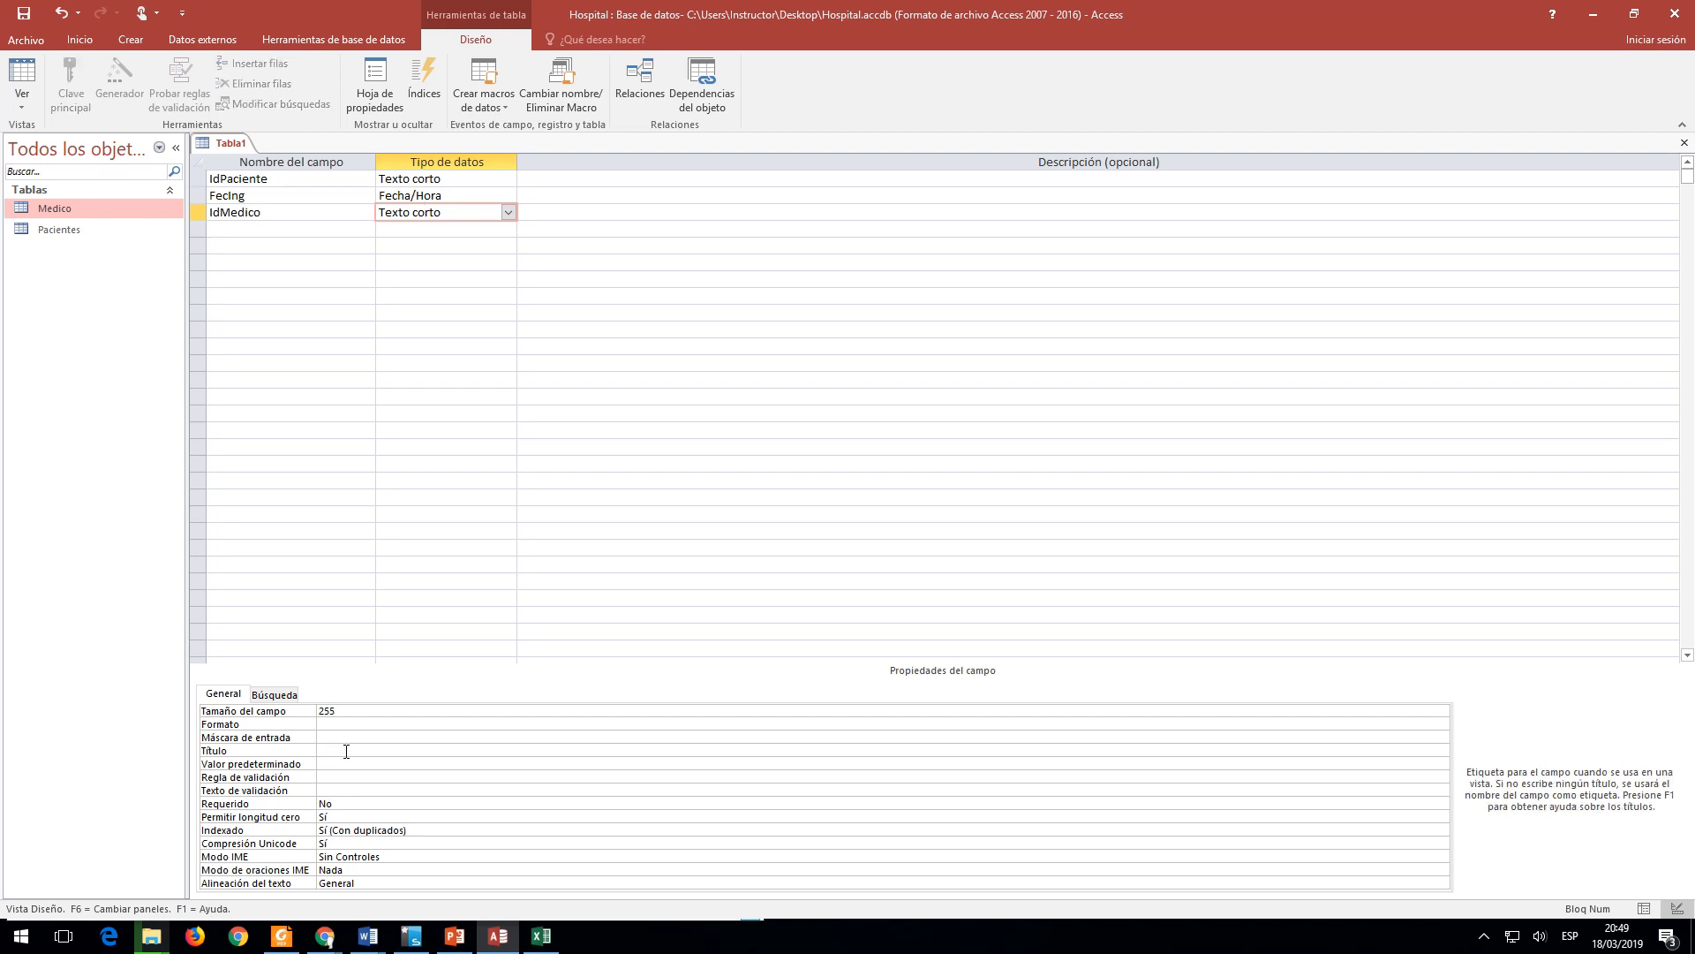
{"action": "type", "text": "Código Médico"}
{"action": "double_click", "coordinate": [340, 711]}
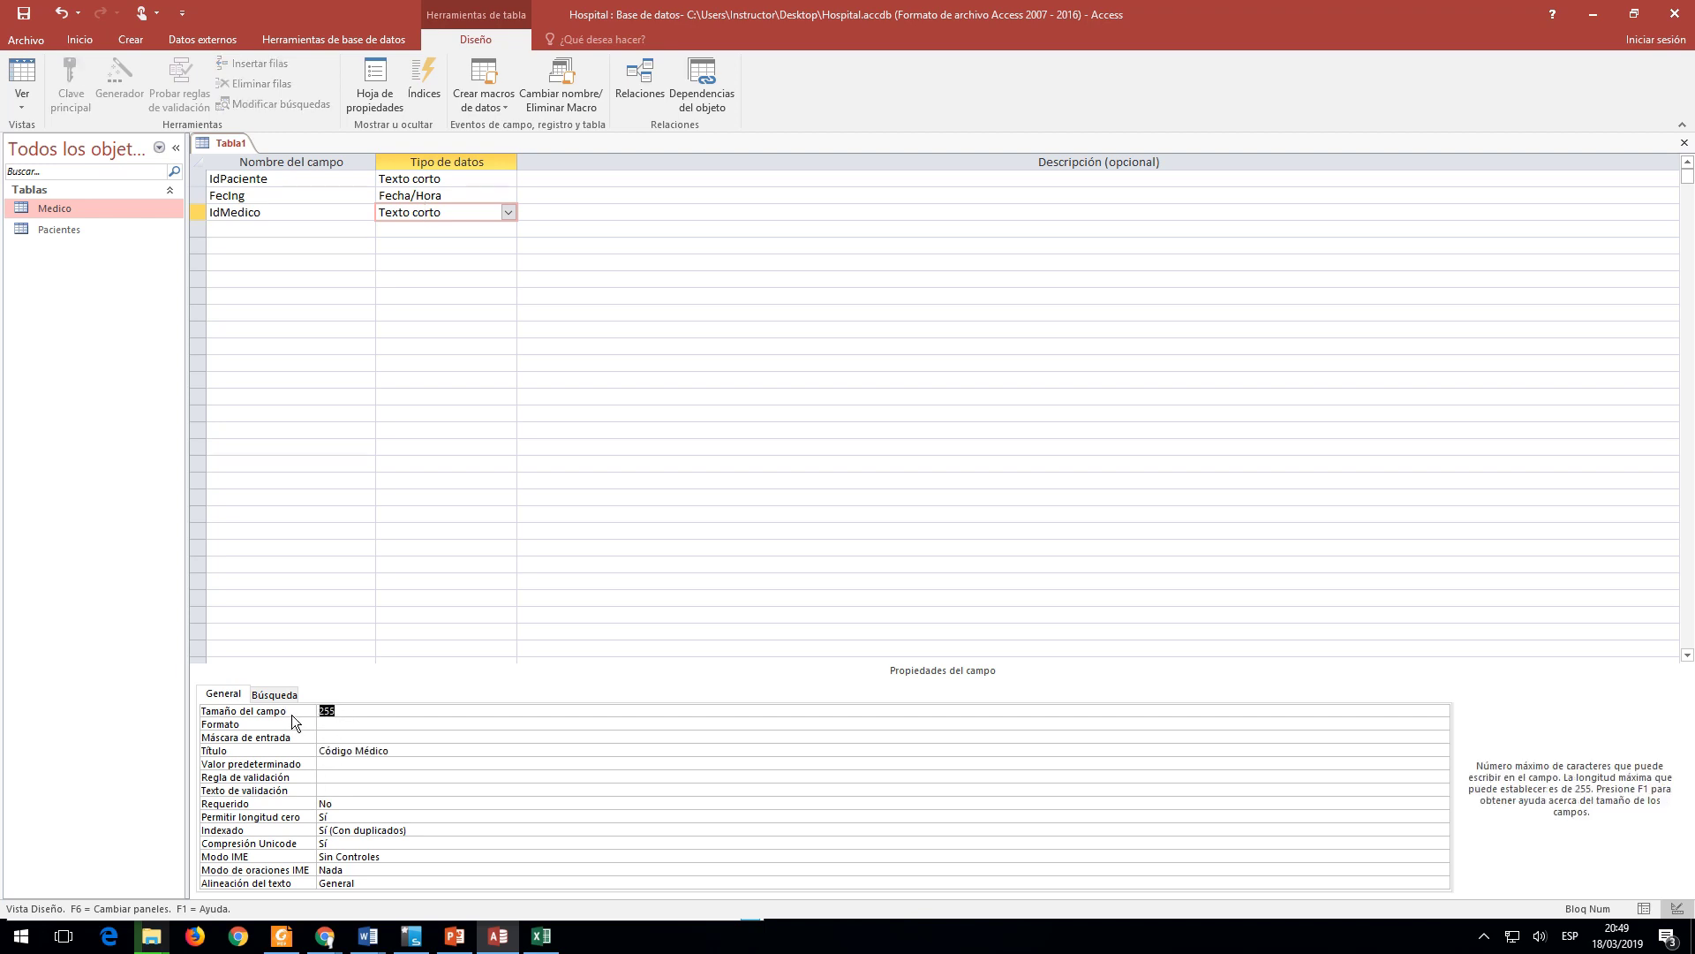
{"action": "left_click", "coordinate": [279, 229]}
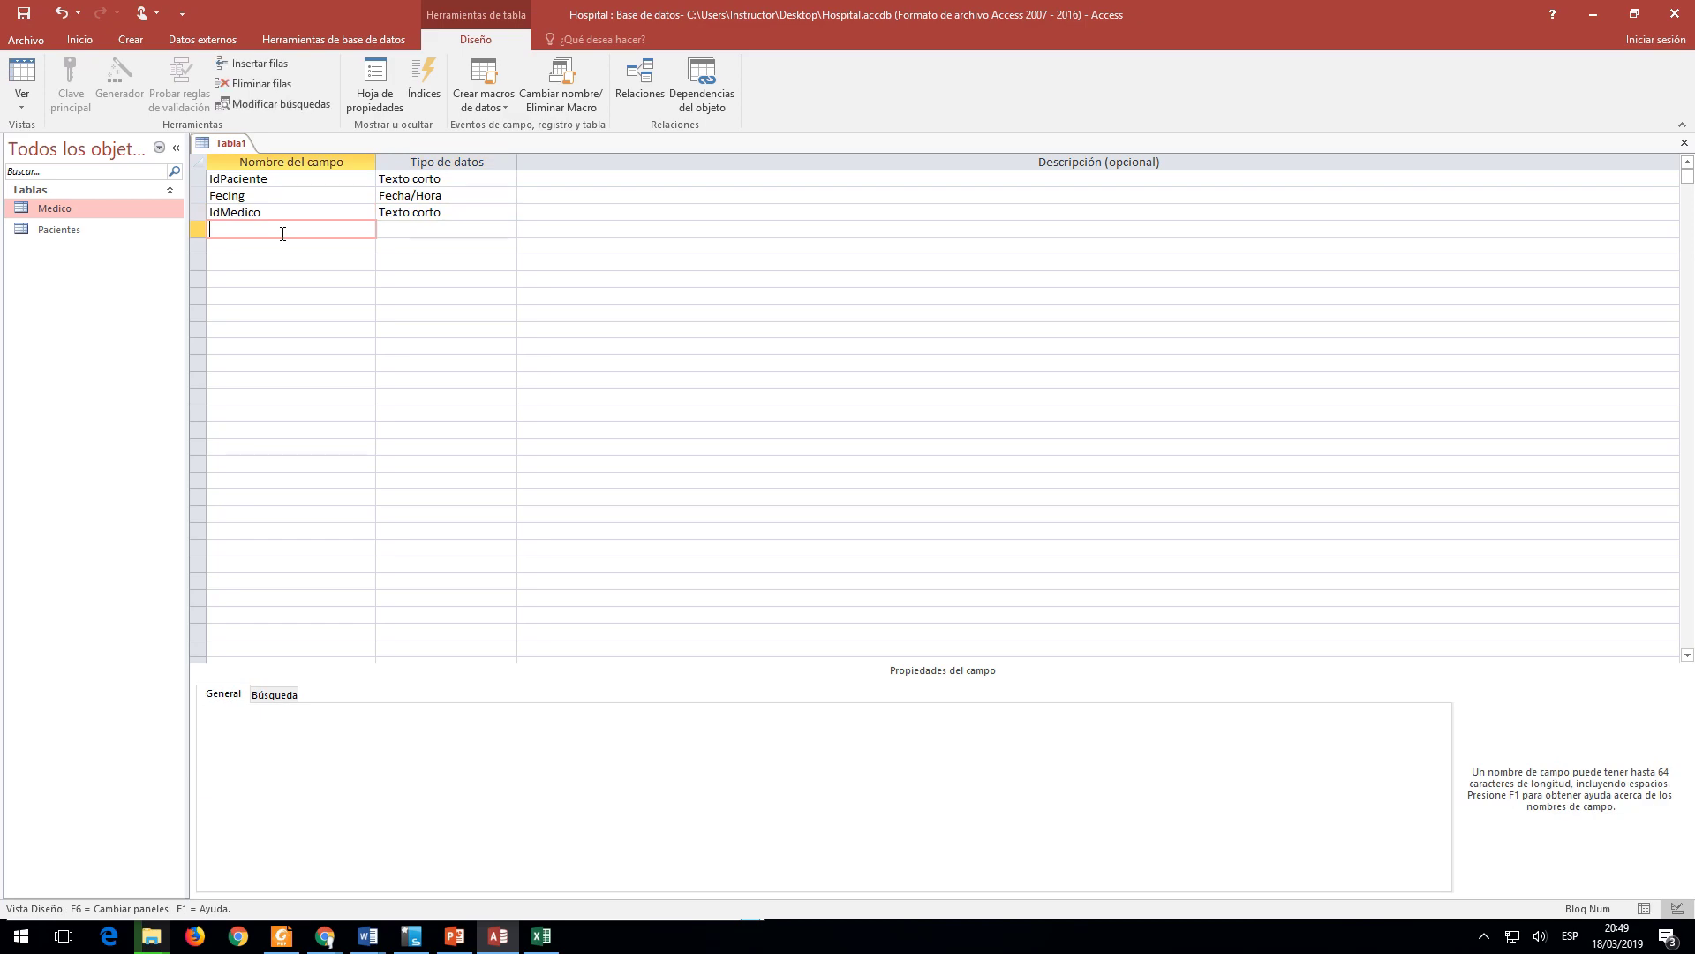
Step: Copy the Nro Cama label from the TABLA INTERNAMIENTOS rows in the Foxit Reader PDF and return to Access
{"action": "key", "text": "alt+Tab"}
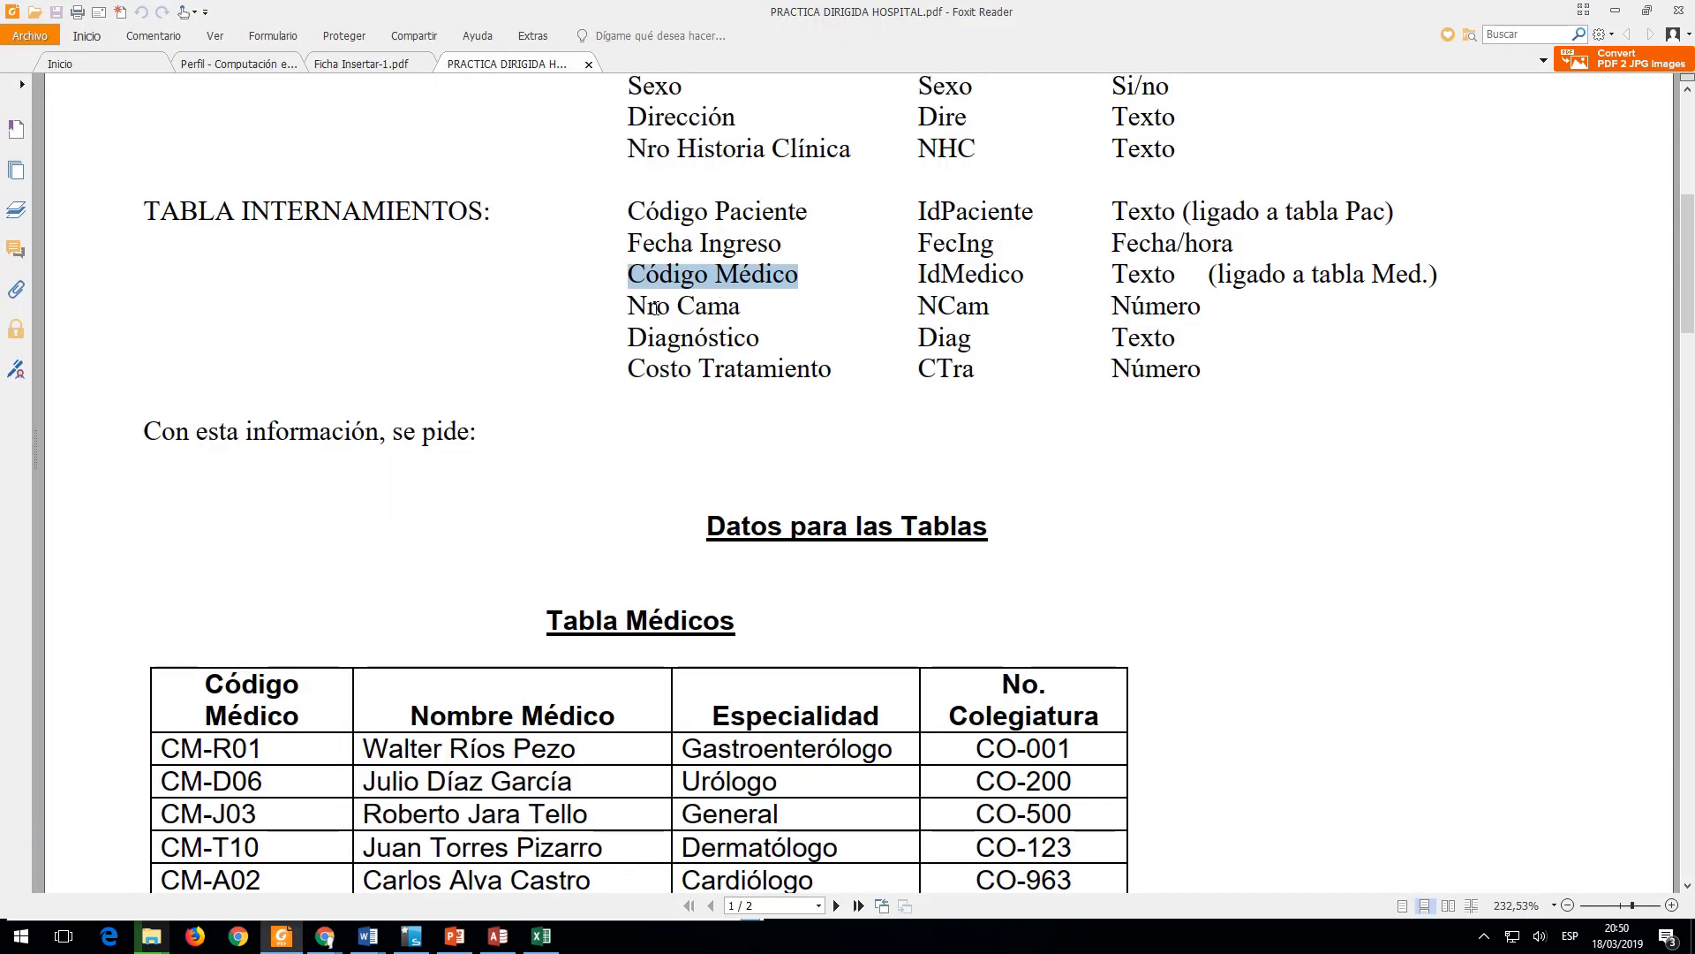
{"action": "left_click_drag", "start_coordinate": [630, 305], "coordinate": [741, 306]}
{"action": "key", "text": "alt+Tab"}
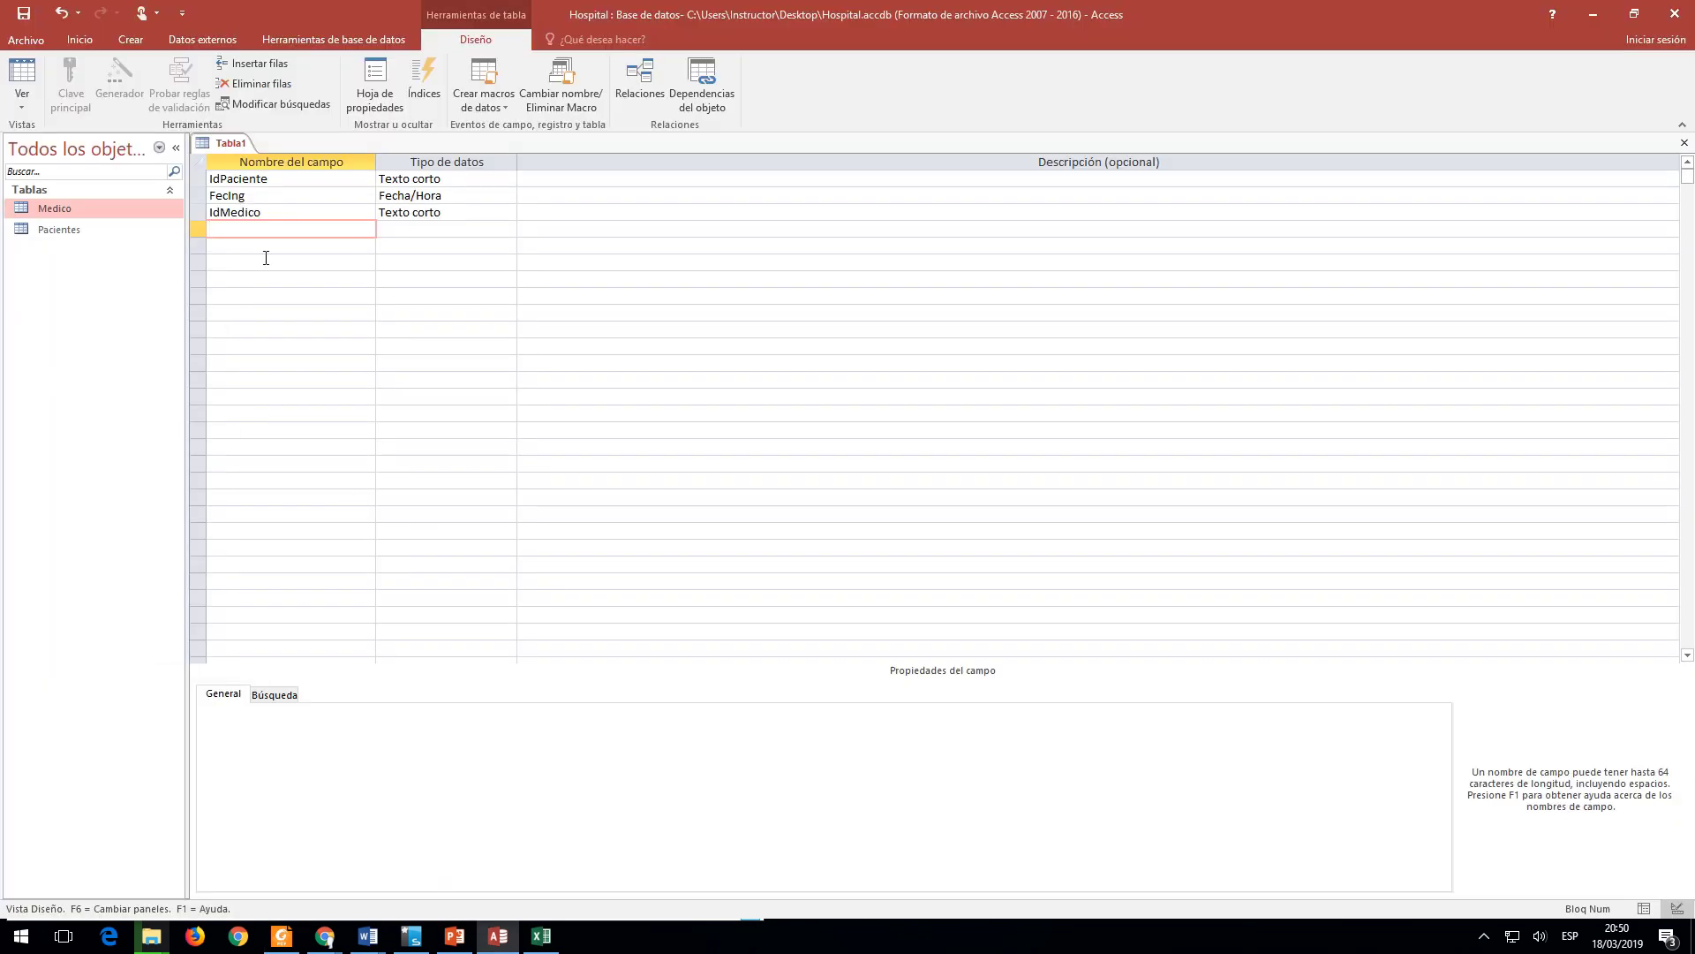
Step: Add NCam as the fourth field, with the Título Nro Cama and the Número data type
{"action": "type", "text": "NCan"}
{"action": "key", "text": "BackSpace"}
{"action": "type", "text": "m"}
{"action": "left_click", "coordinate": [417, 227]}
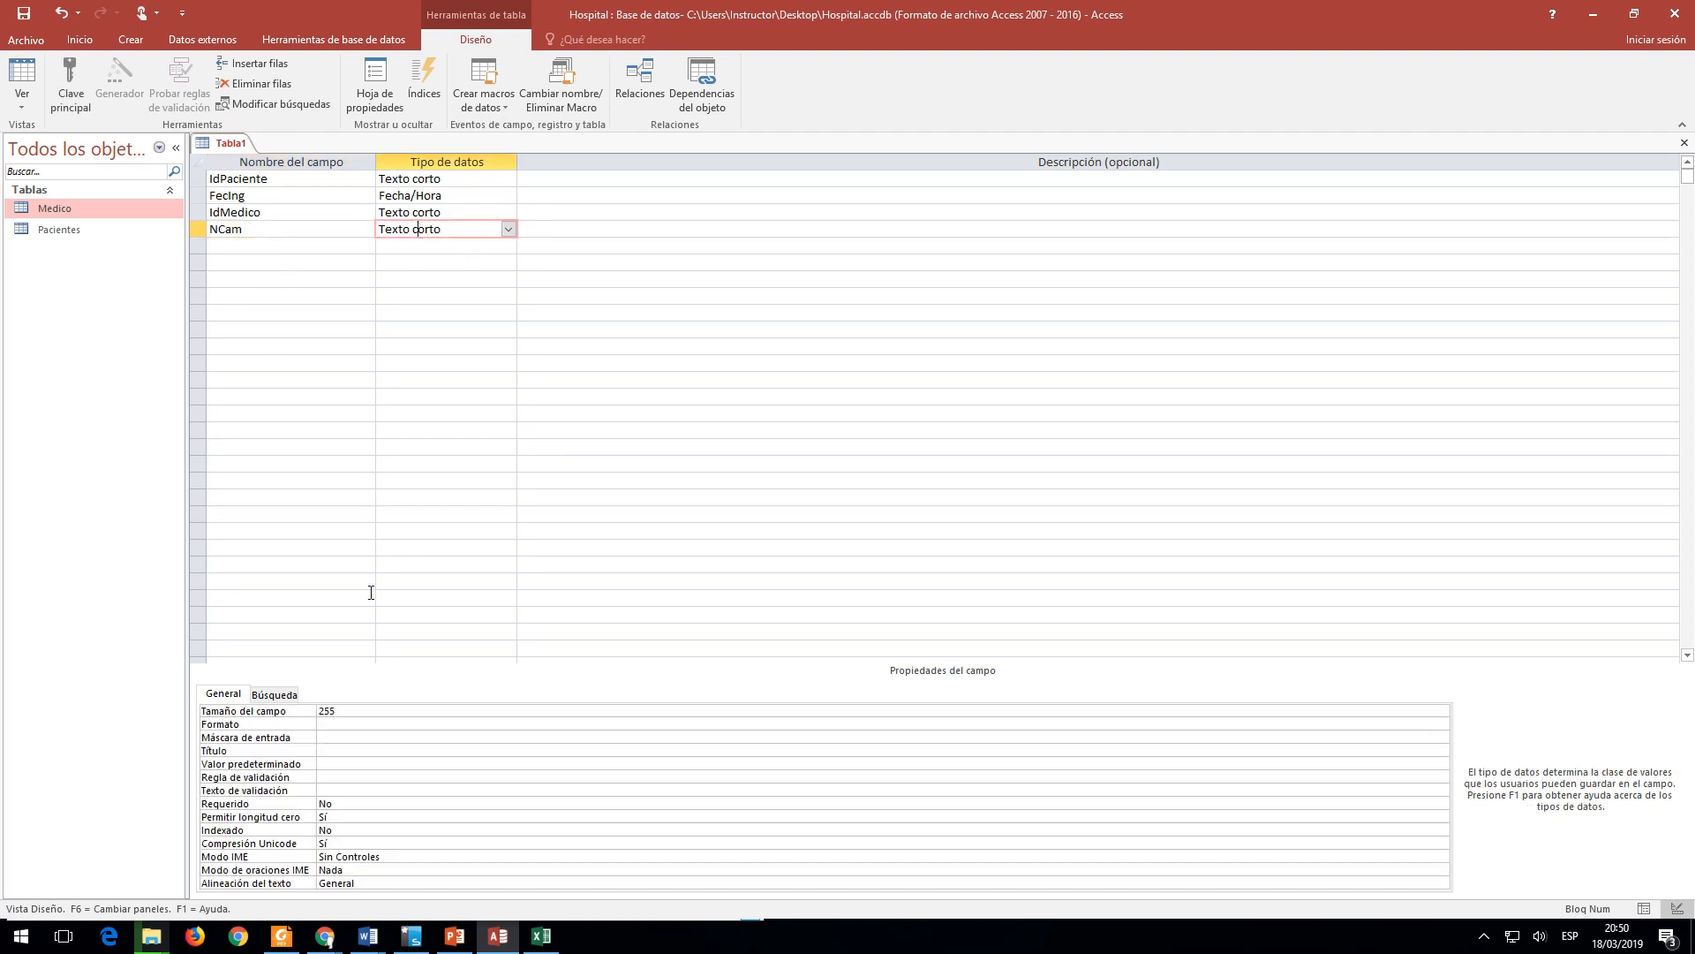
{"action": "left_click", "coordinate": [333, 750]}
{"action": "type", "text": "Nro Cama"}
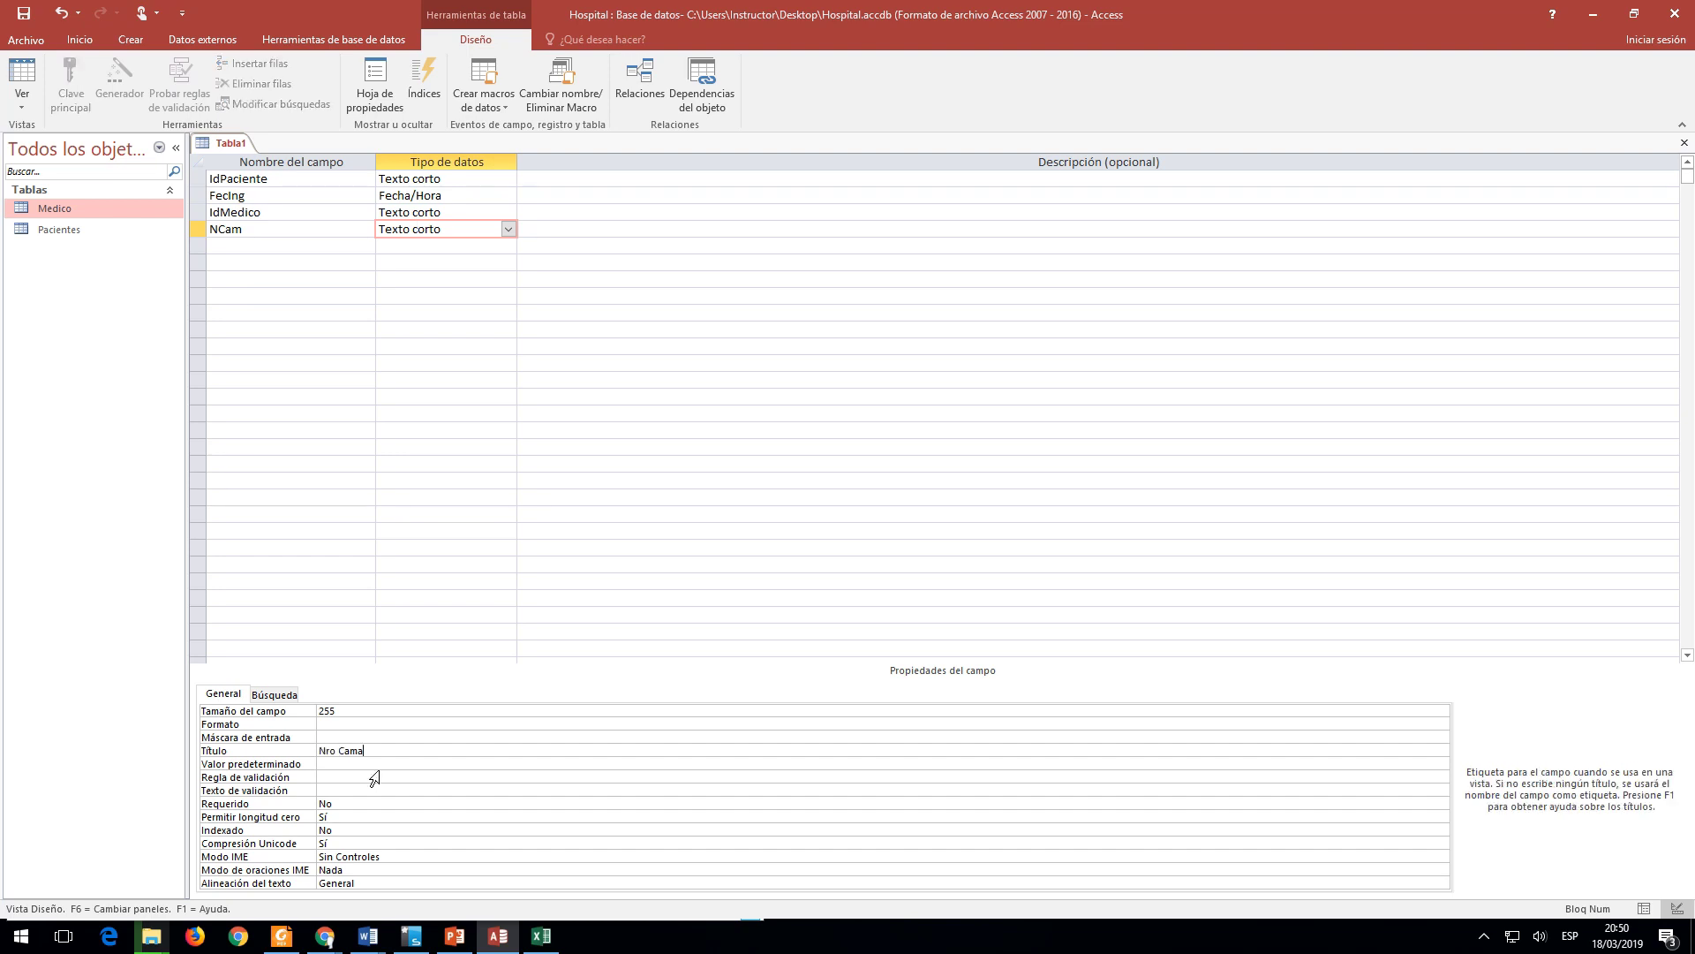
{"action": "left_click", "coordinate": [509, 229]}
{"action": "left_click", "coordinate": [426, 279]}
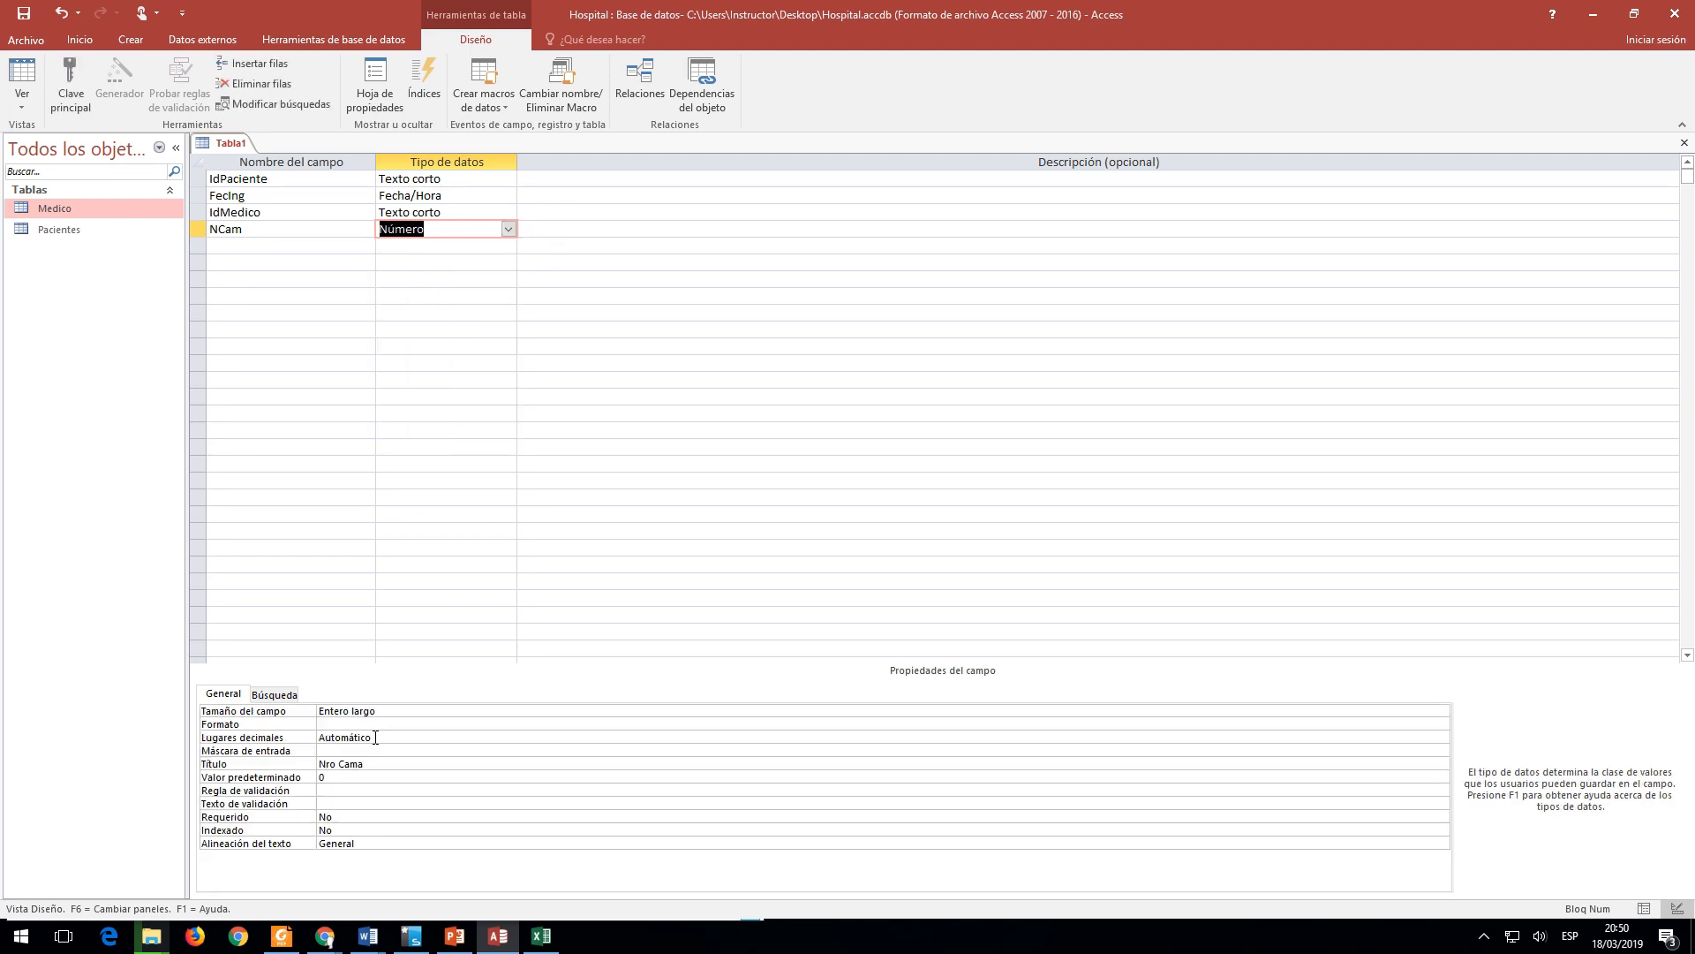
Step: Copy the Diagnóstico label from the TABLA INTERNAMIENTOS rows in the Foxit Reader PDF and return to Access
{"action": "key", "text": "alt+Tab"}
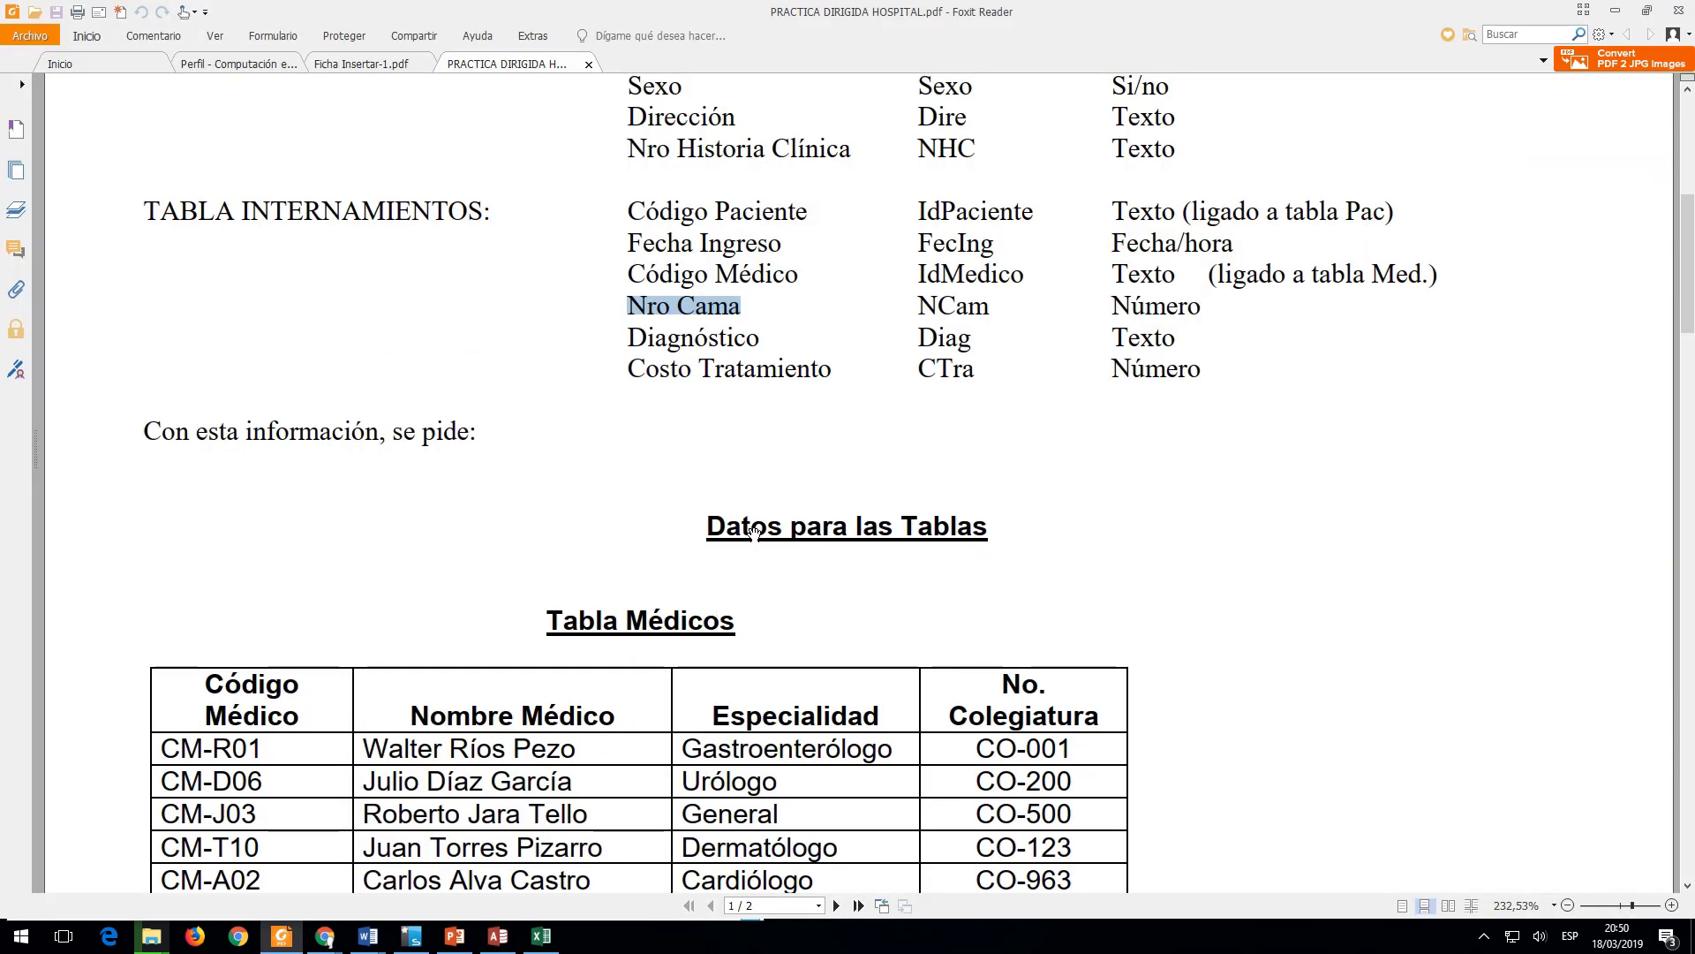
{"action": "left_click", "coordinate": [635, 337]}
{"action": "mouse_move", "coordinate": [635, 338]}
{"action": "left_mouse_down"}
{"action": "mouse_move", "coordinate": [753, 342]}
{"action": "mouse_move", "coordinate": [628, 339]}
{"action": "left_mouse_up"}
{"action": "left_click", "coordinate": [753, 342]}
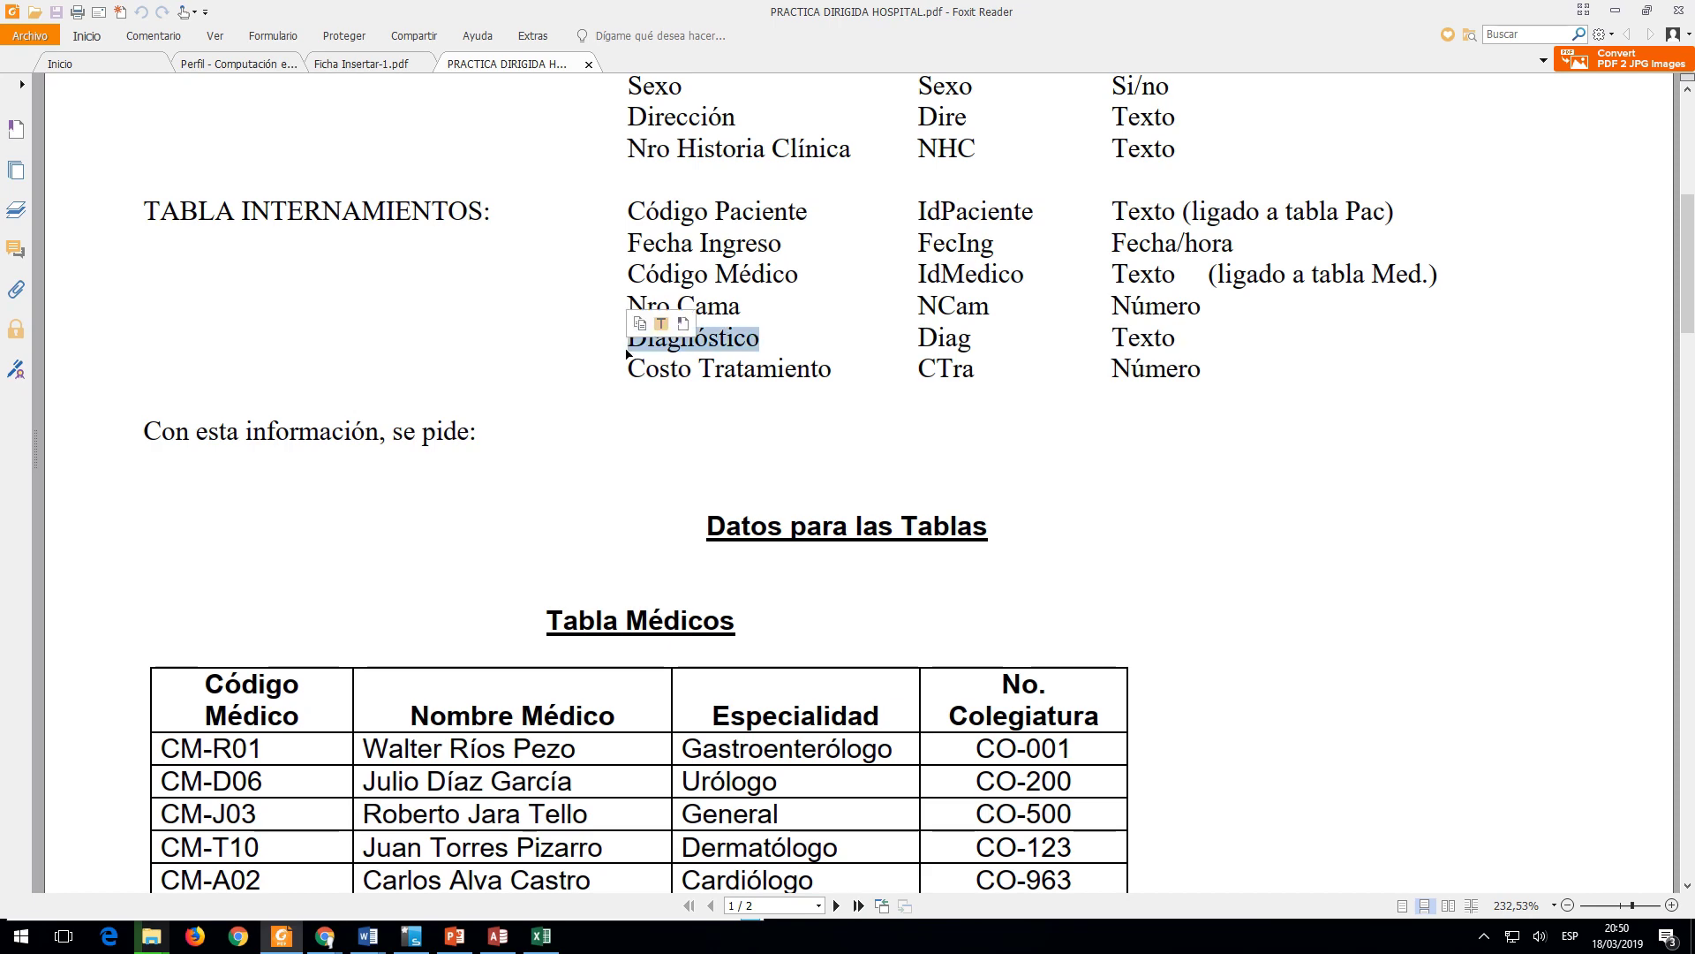
{"action": "key", "text": "alt+Tab"}
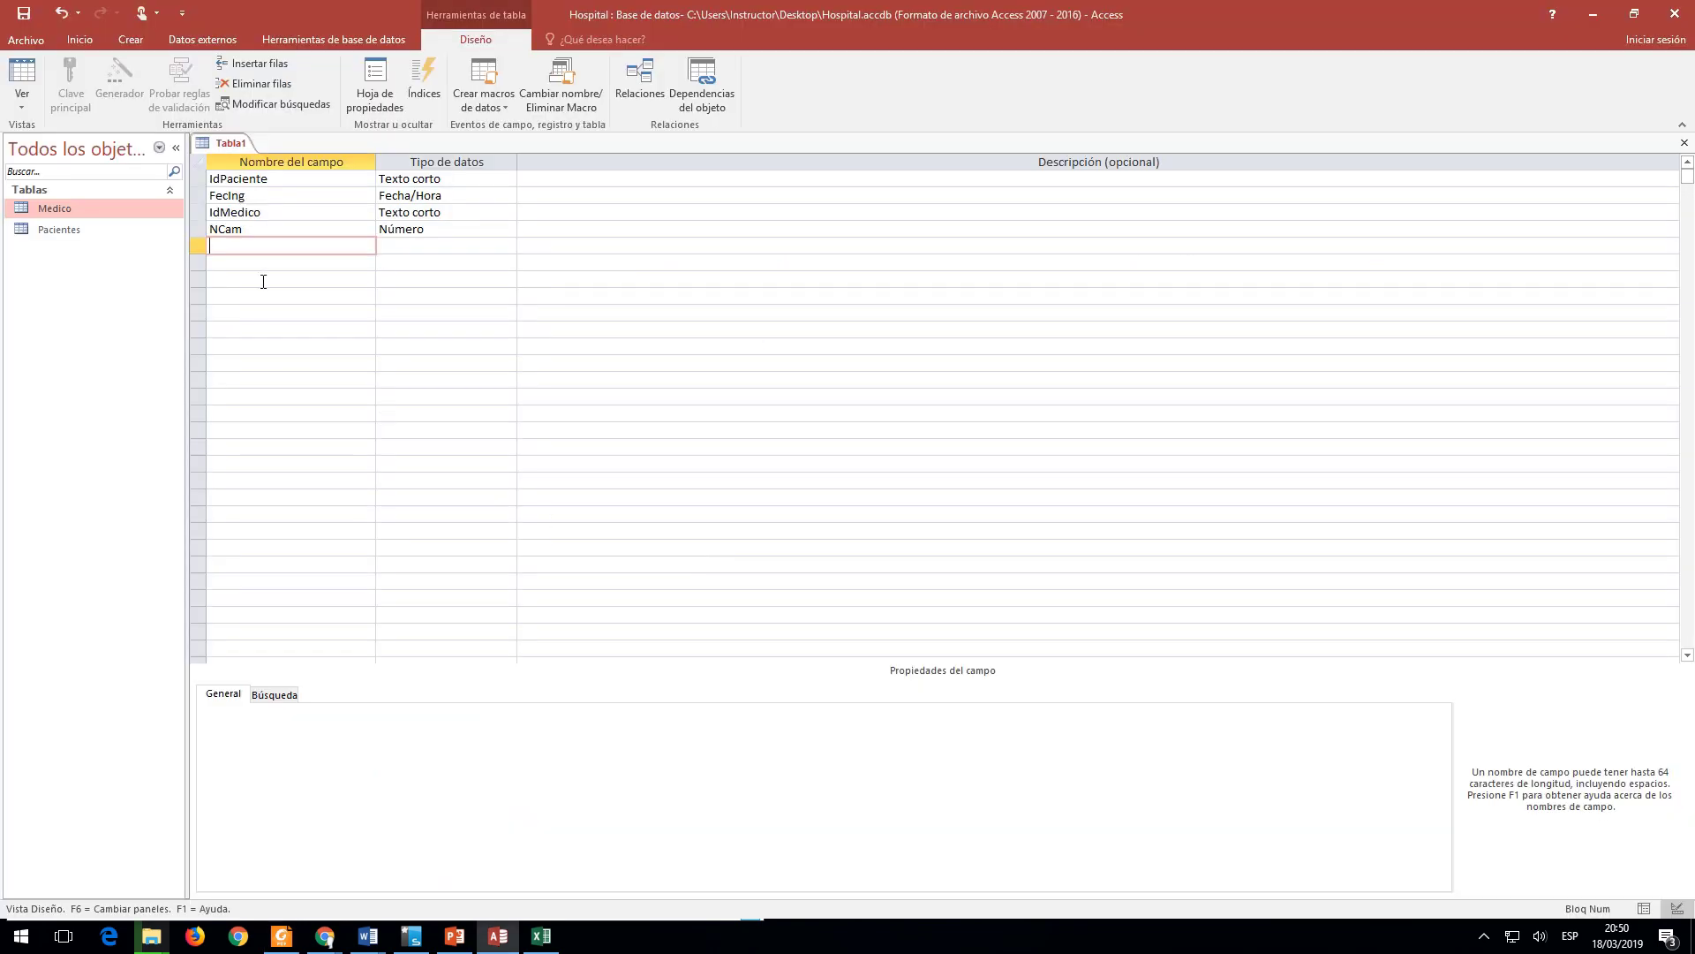
Step: Add Diag as the fifth field, with the Texto corto data type and the Título Diagnóstico
{"action": "type", "text": "Diag"}
{"action": "key", "text": "Tab"}
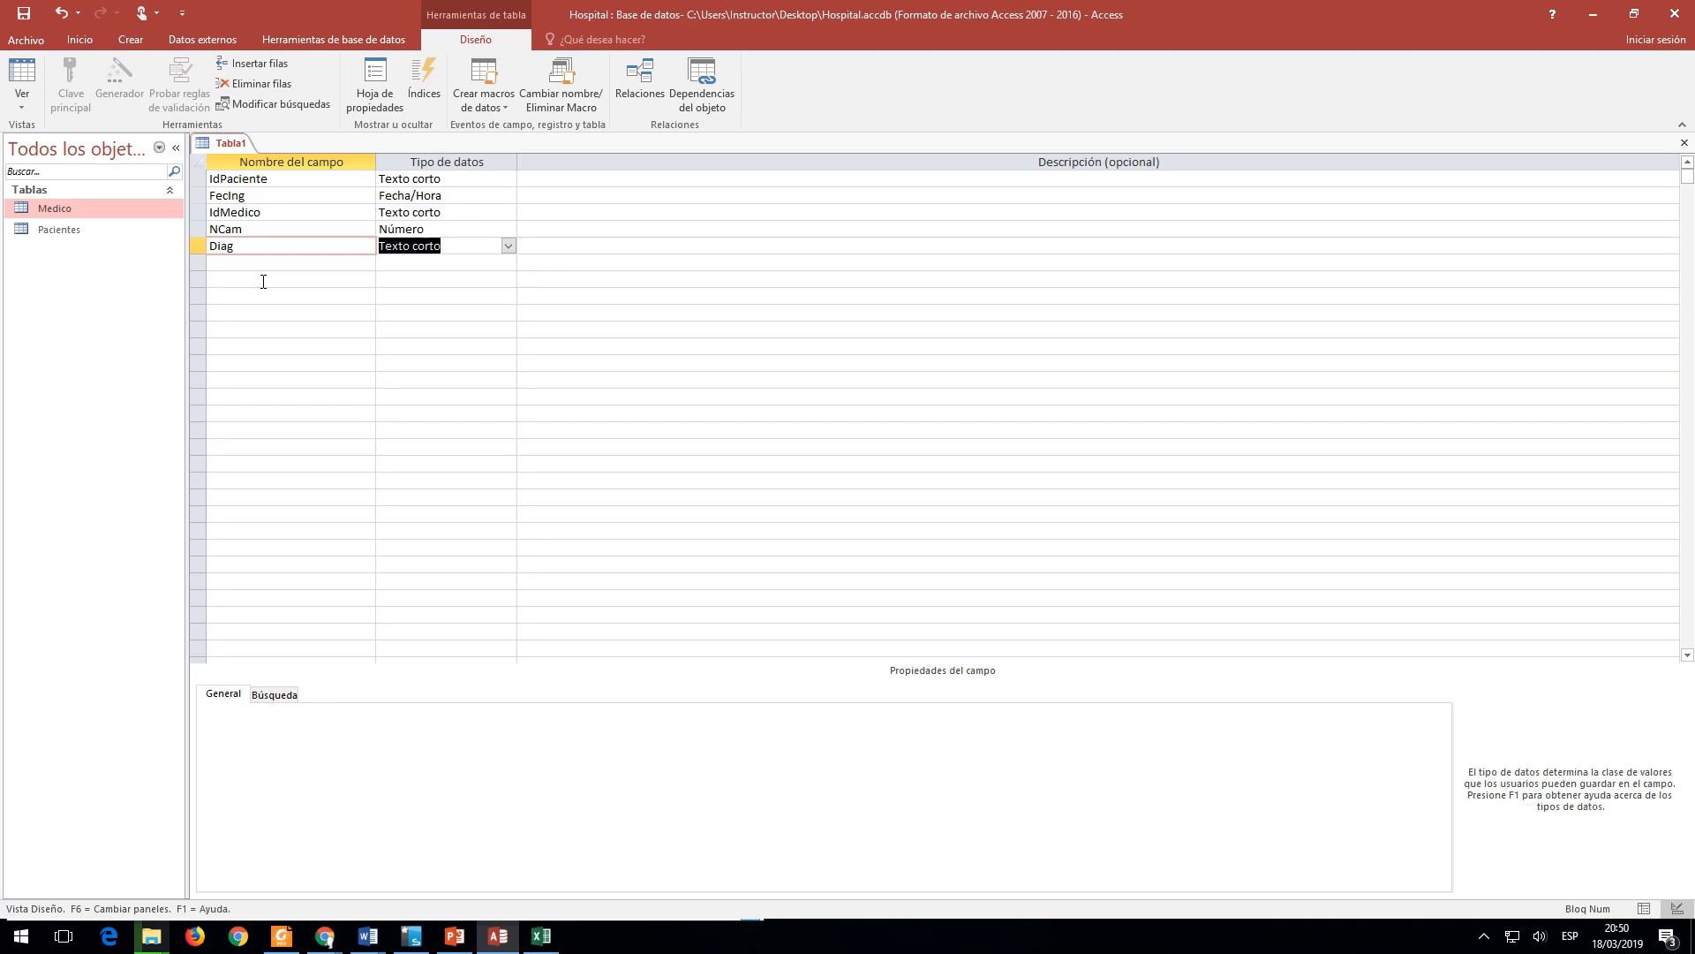
{"action": "left_click", "coordinate": [360, 750]}
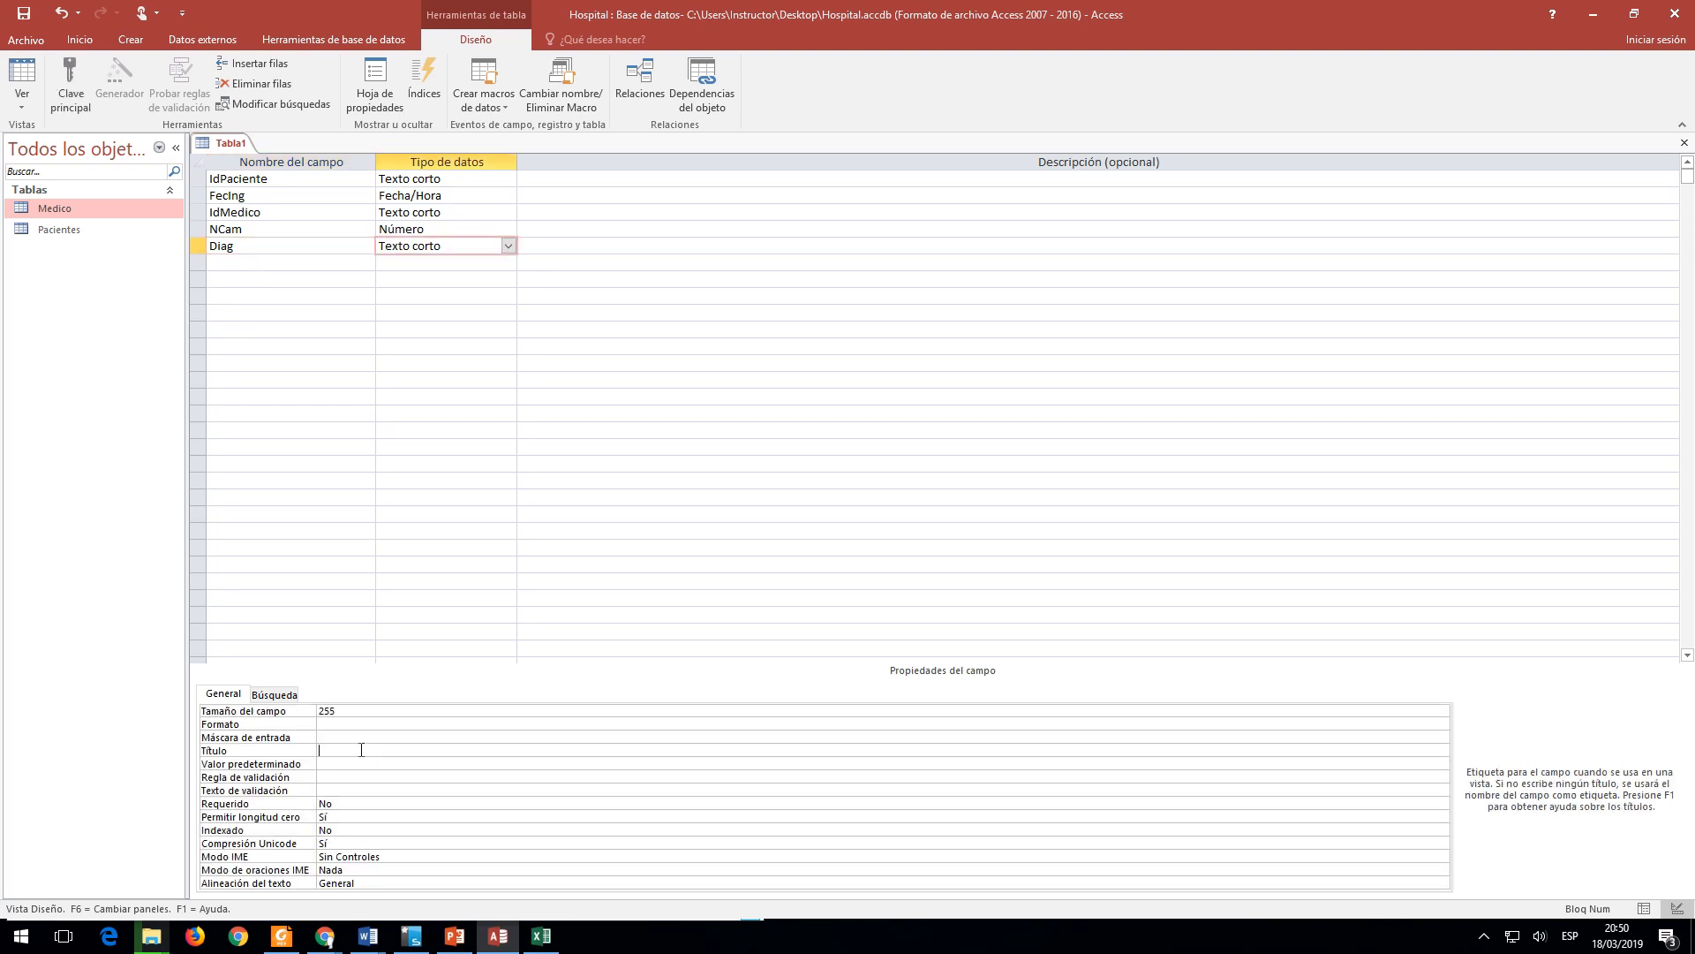
{"action": "type", "text": "Diagnóstico"}
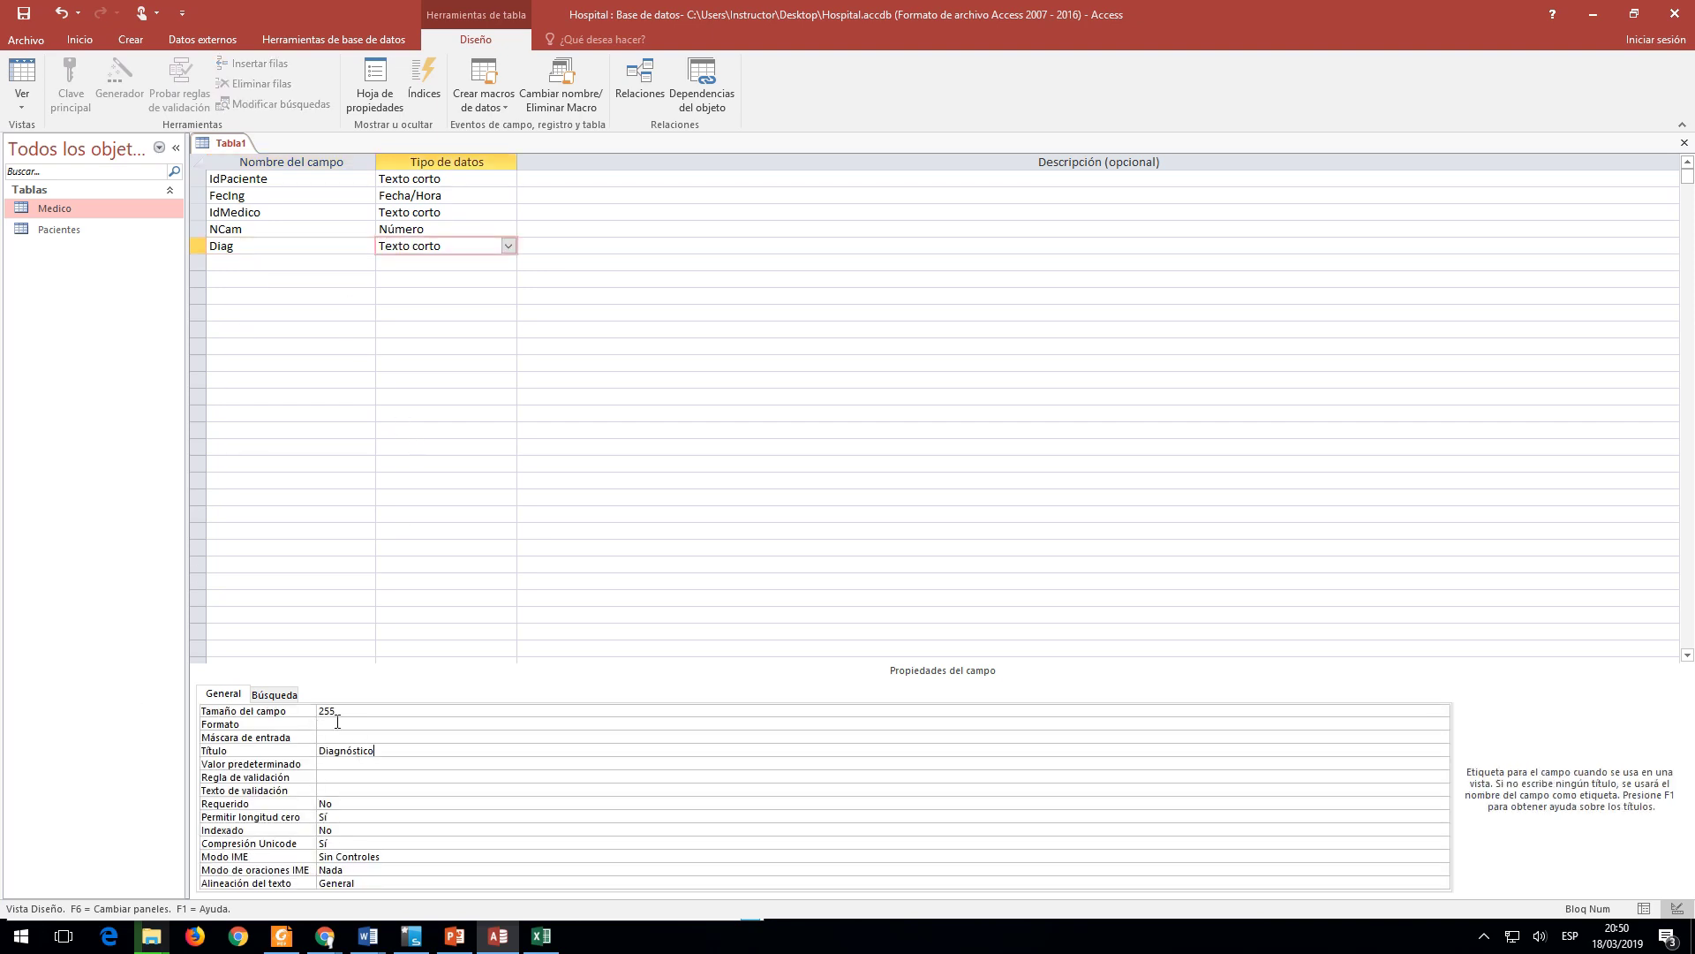
Step: Set the Diag field's Tamaño del campo to 55
{"action": "left_click", "coordinate": [295, 711]}
{"action": "left_click", "coordinate": [323, 711]}
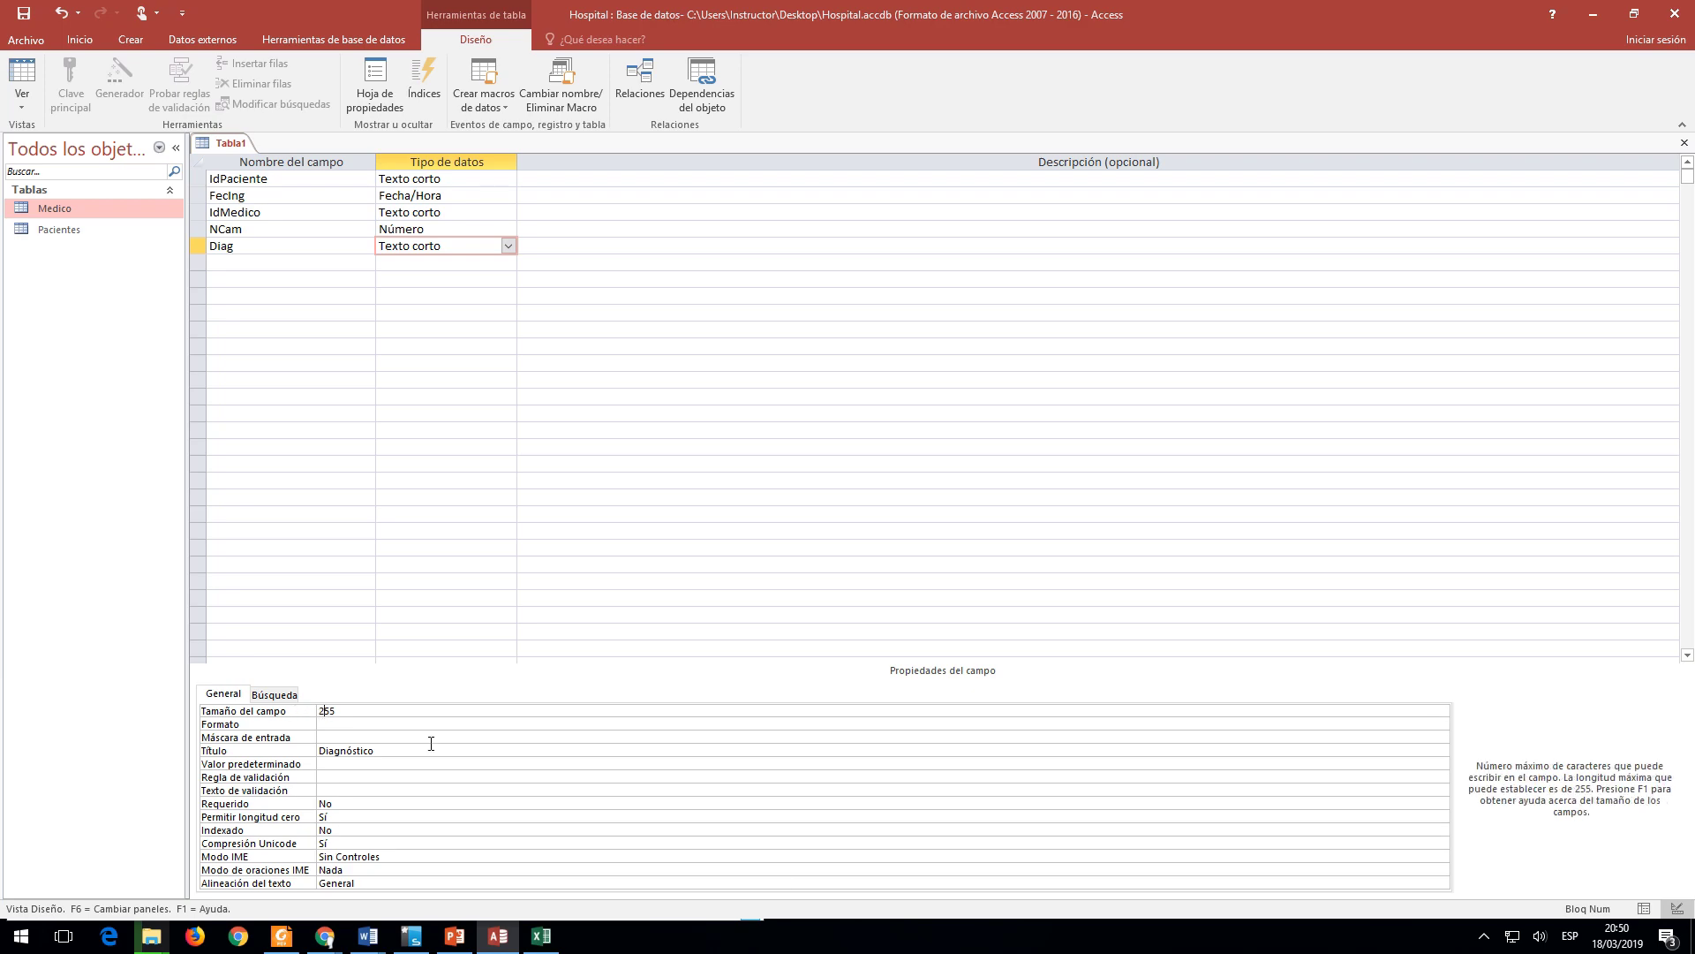
{"action": "key", "text": "F6"}
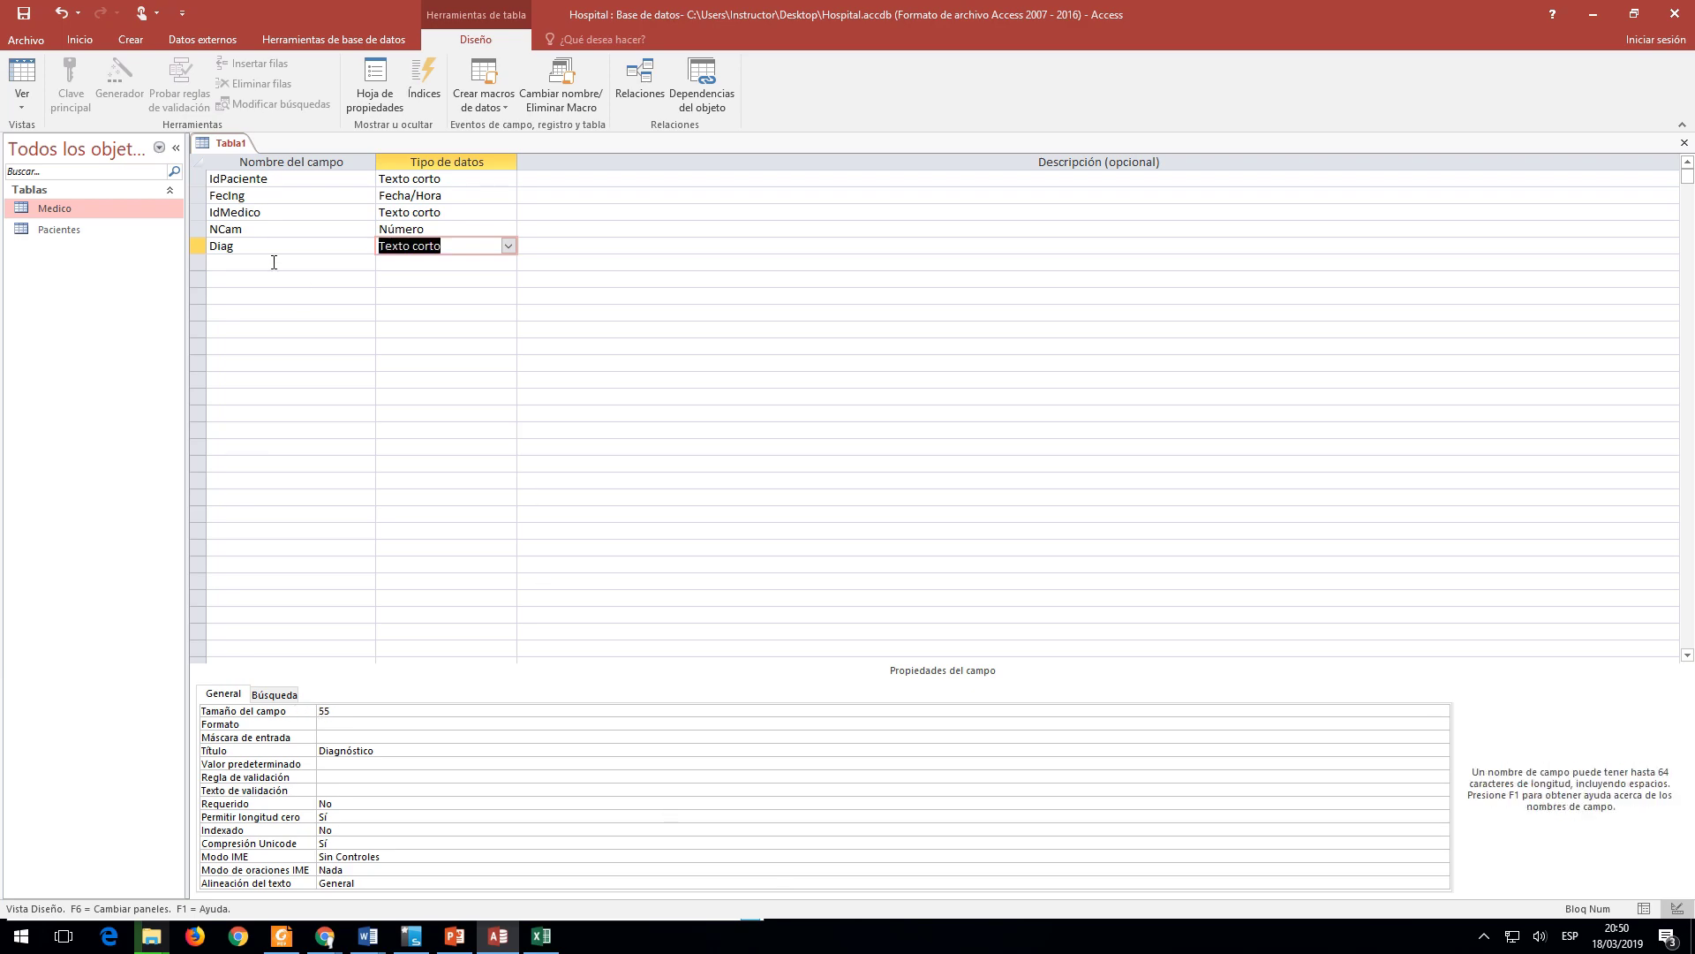
Step: Copy the Costo Tratamiento label from the TABLA INTERNAMIENTOS rows in the Foxit Reader PDF and return to Access
{"action": "key", "text": "alt+Tab"}
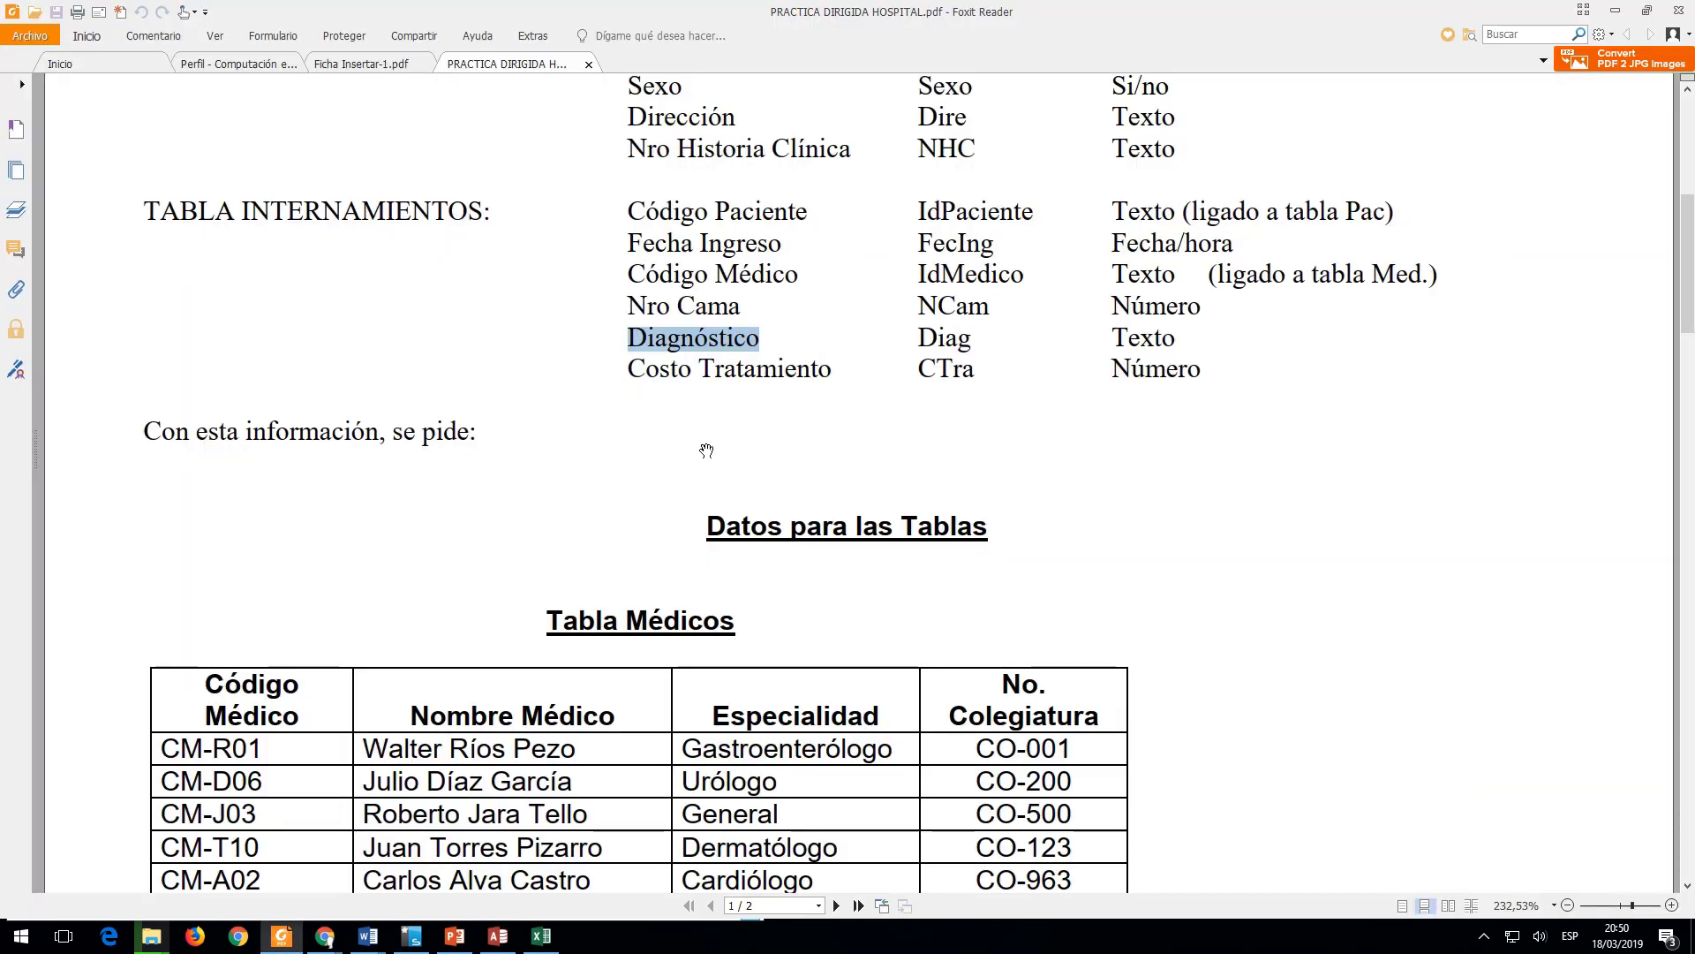
{"action": "left_click", "coordinate": [634, 368]}
{"action": "double_click", "coordinate": [656, 369]}
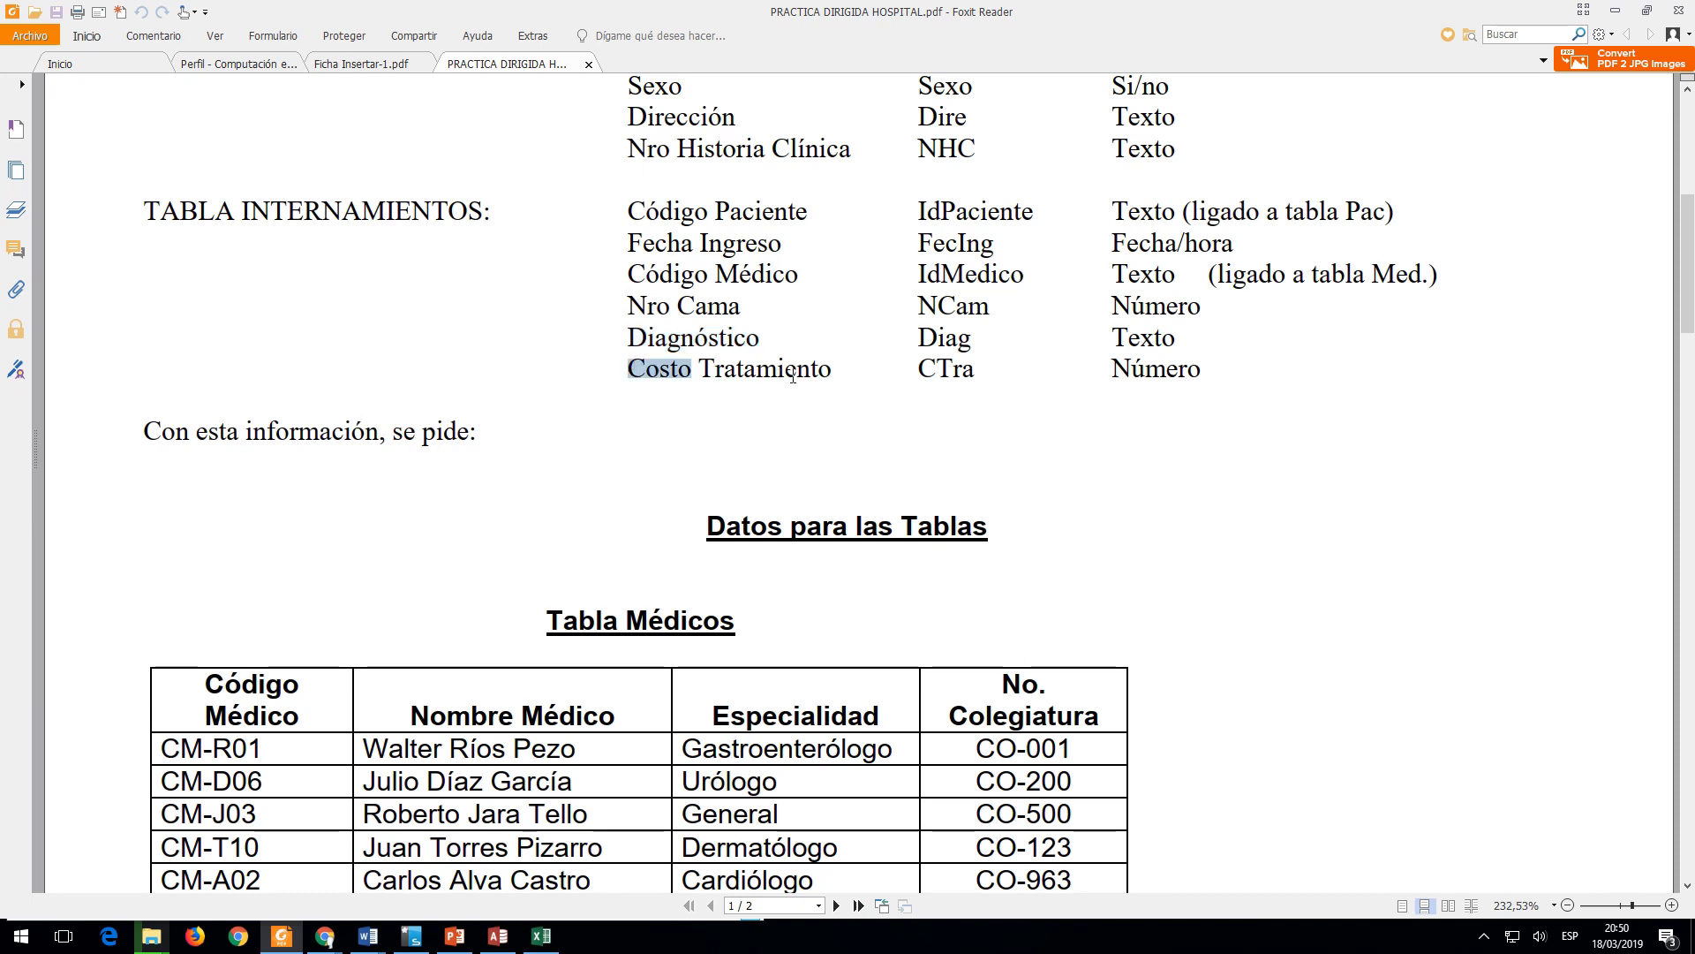
{"action": "left_click", "coordinate": [638, 340]}
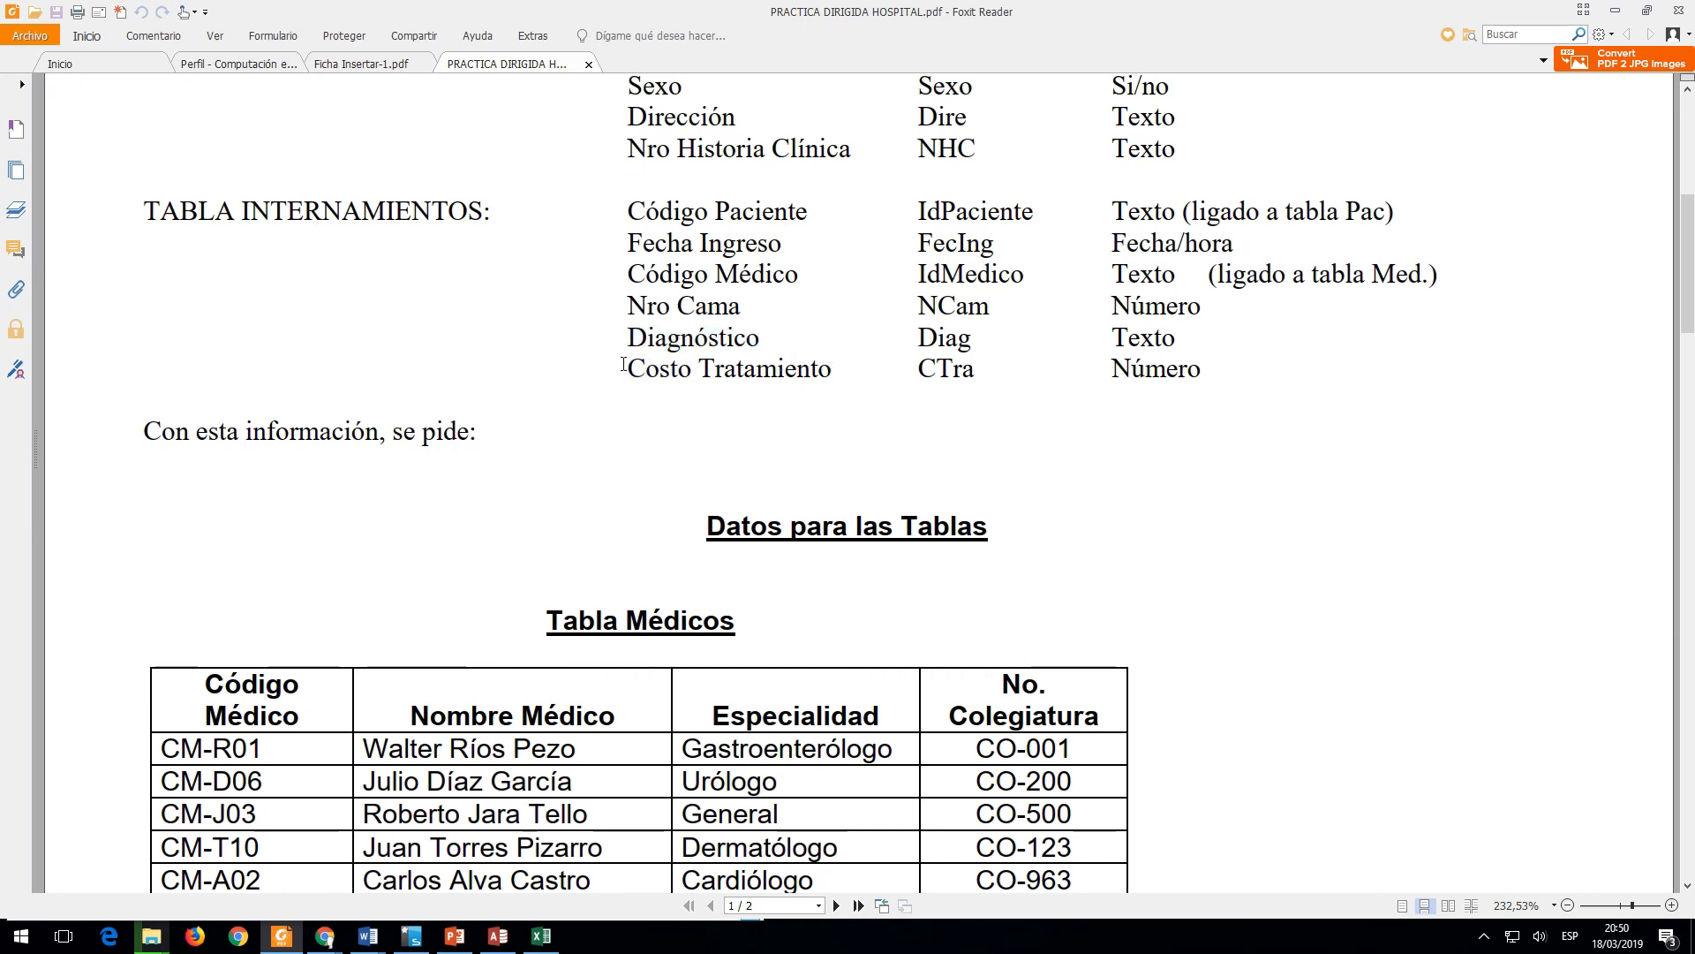
{"action": "left_click_drag", "start_coordinate": [626, 367], "coordinate": [832, 387]}
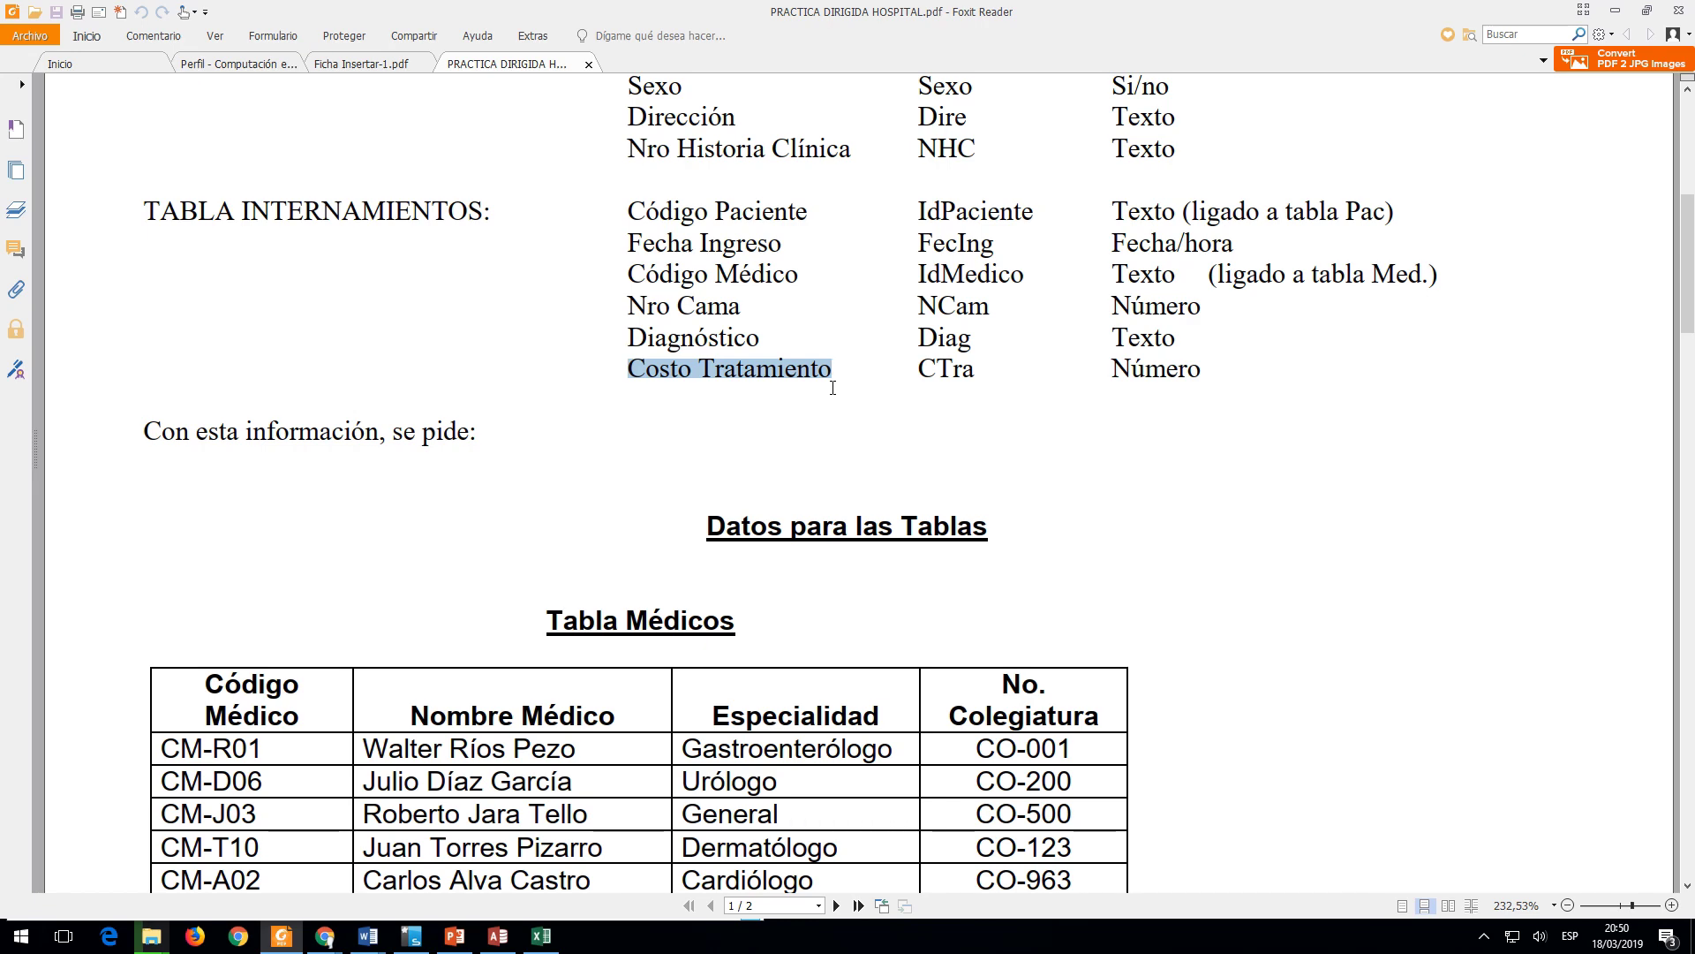
{"action": "key", "text": "alt+Tab"}
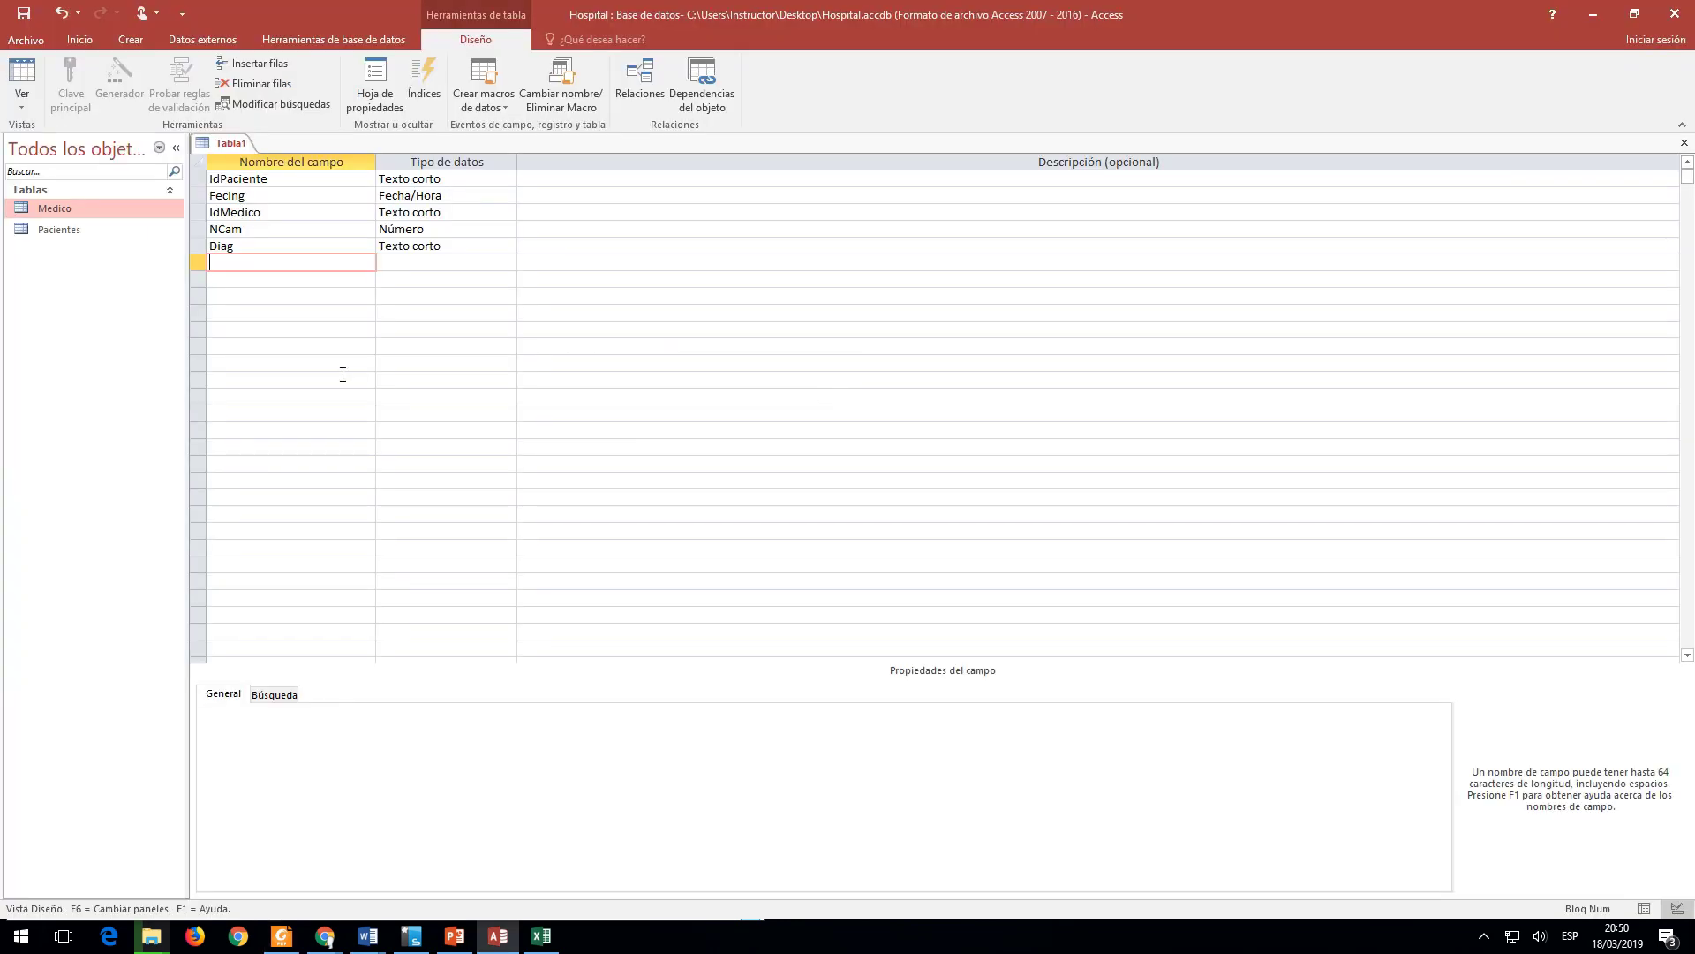
Step: Add Ctra as the sixth field, with the Número data type and the Título Costo Tratamiento
{"action": "type", "text": "Cta"}
{"action": "type", "text": "ra"}
{"action": "left_click", "coordinate": [425, 263]}
{"action": "left_click", "coordinate": [509, 263]}
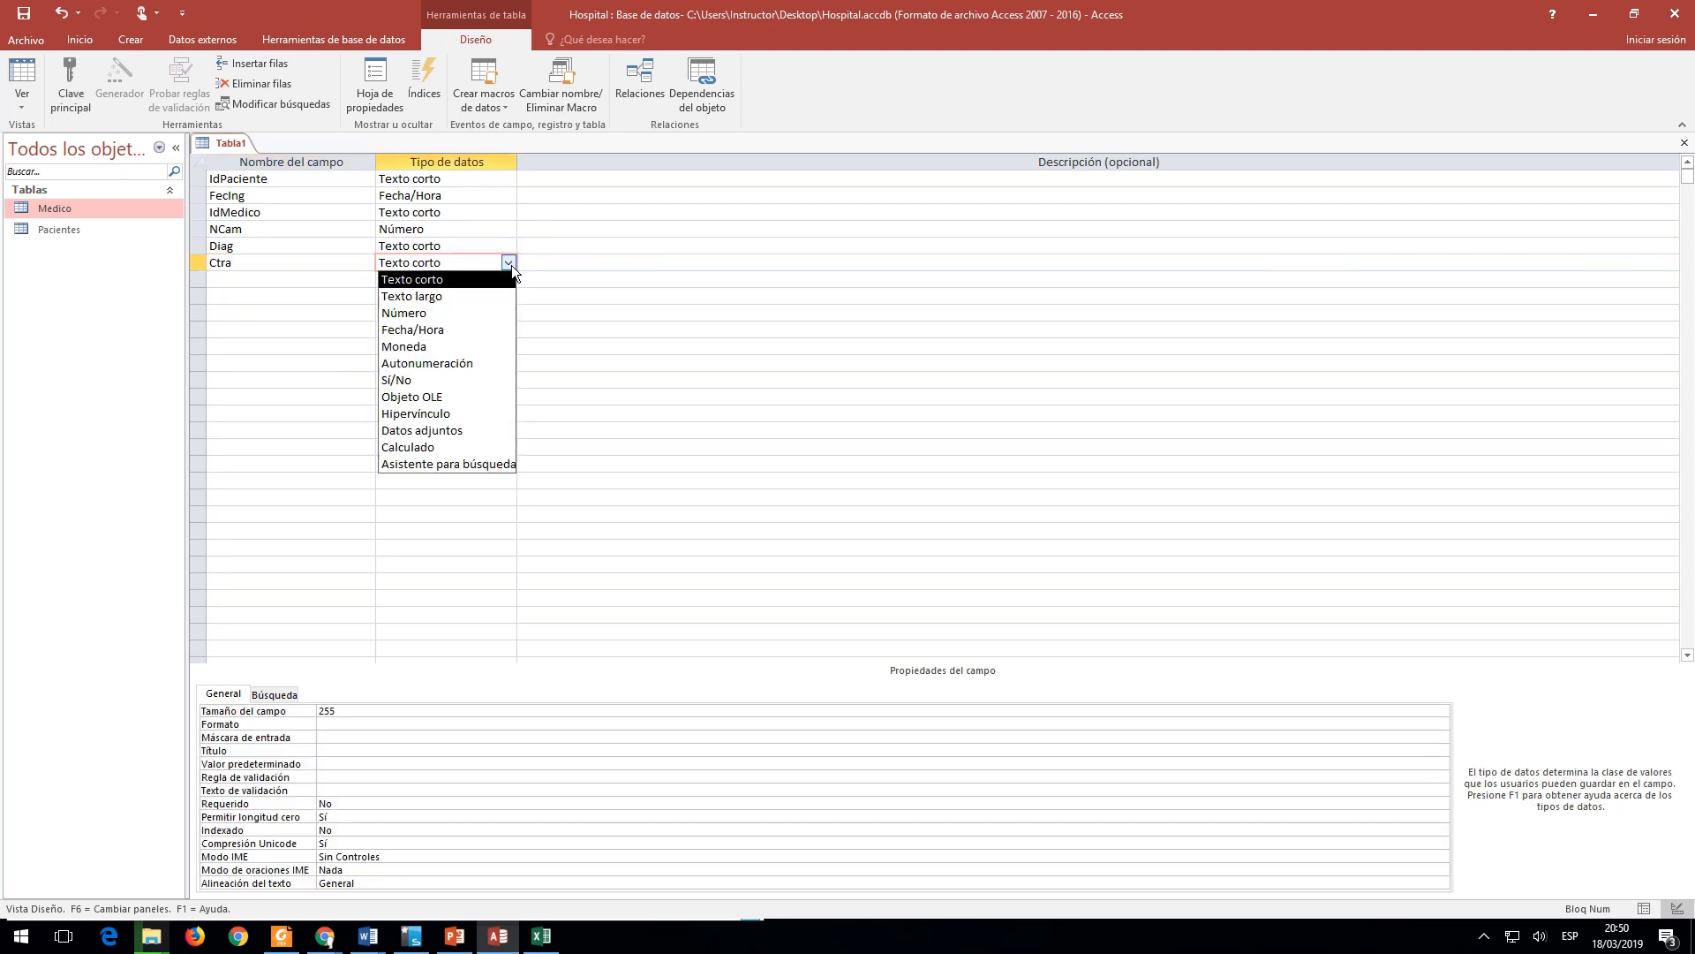
{"action": "left_click", "coordinate": [417, 312]}
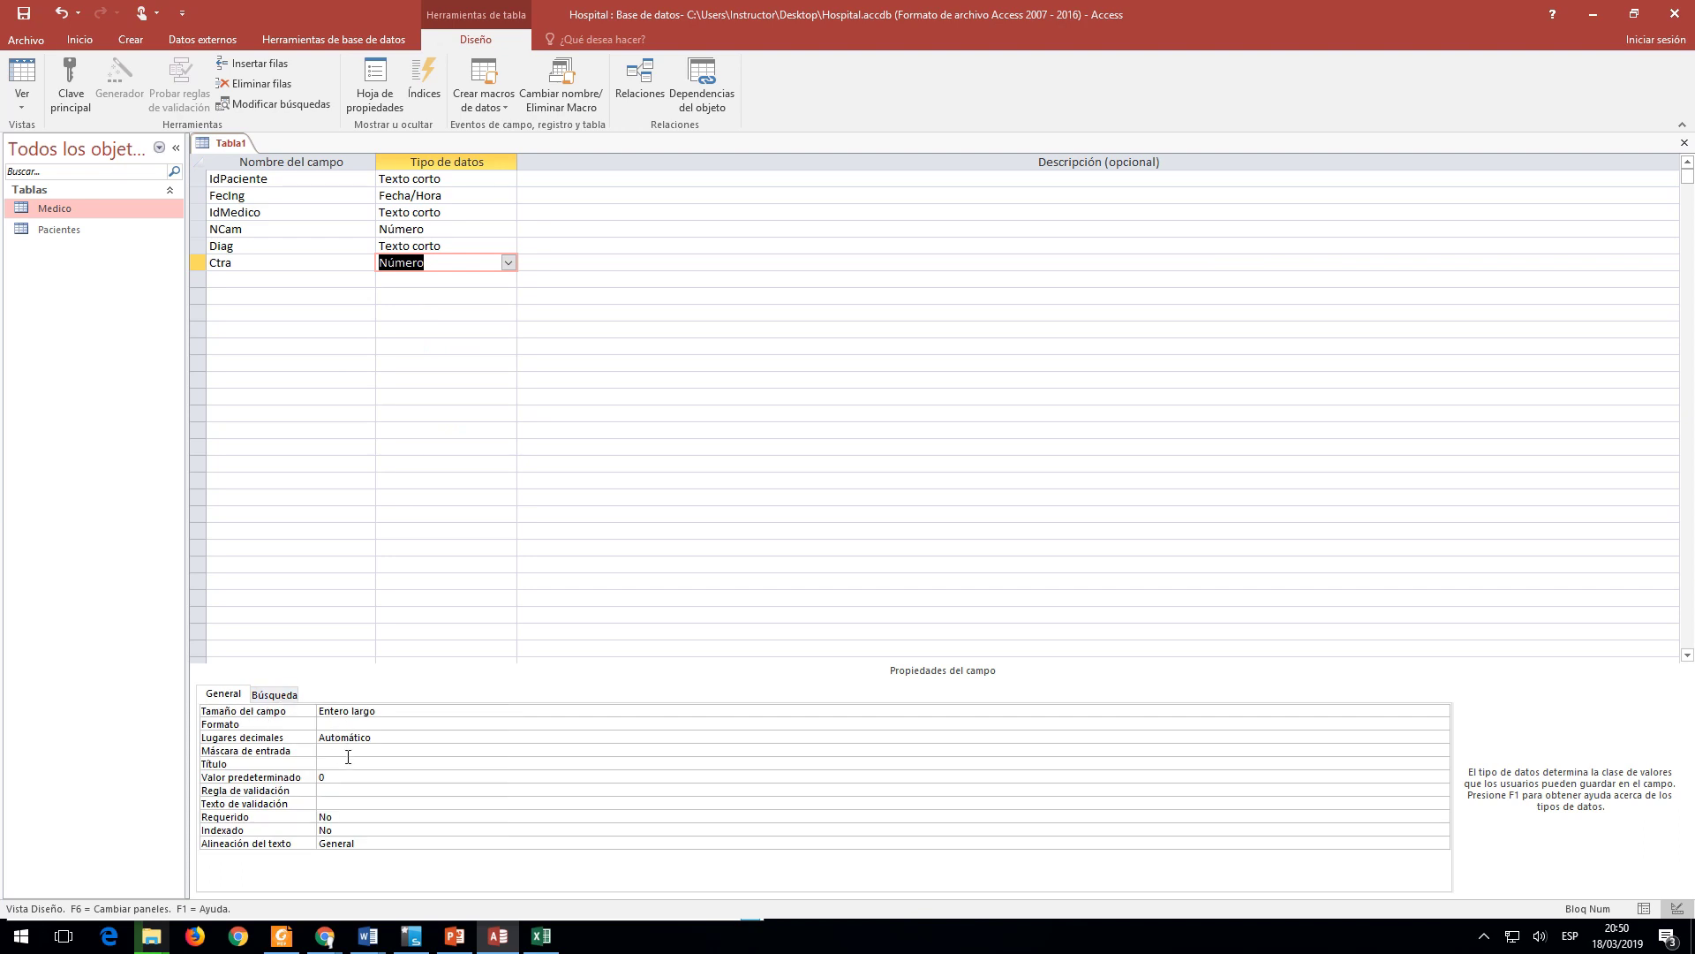
{"action": "left_click", "coordinate": [252, 267]}
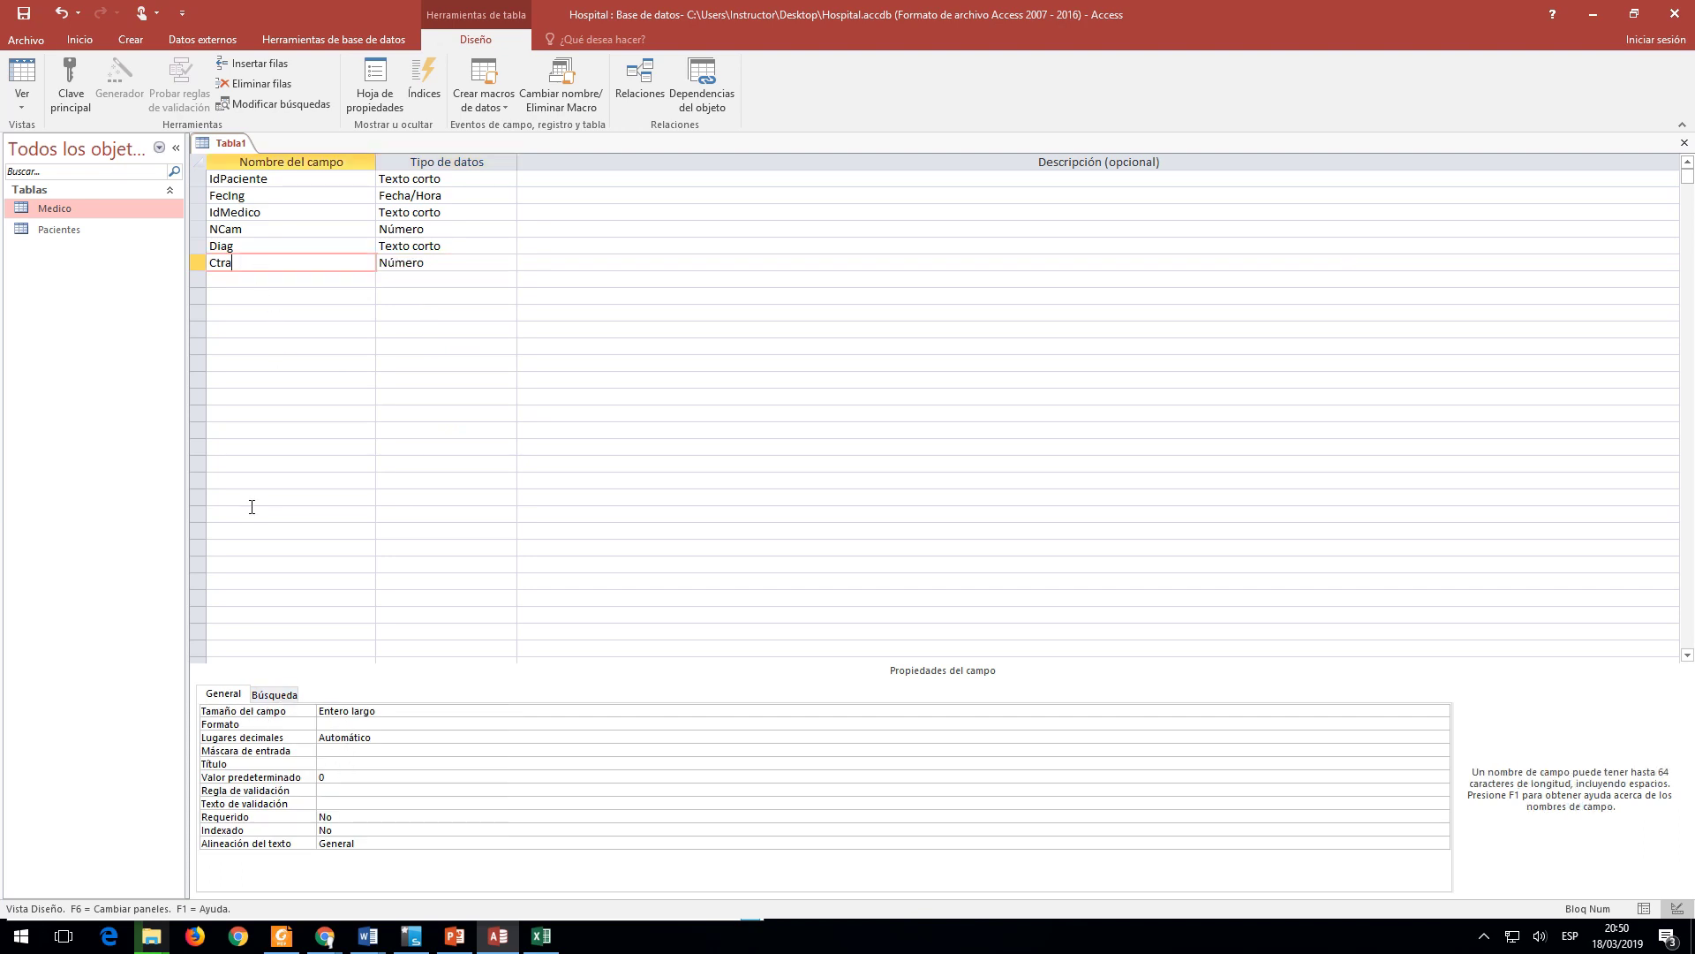
{"action": "left_click", "coordinate": [337, 764]}
{"action": "type", "text": "Costo Tratamiento"}
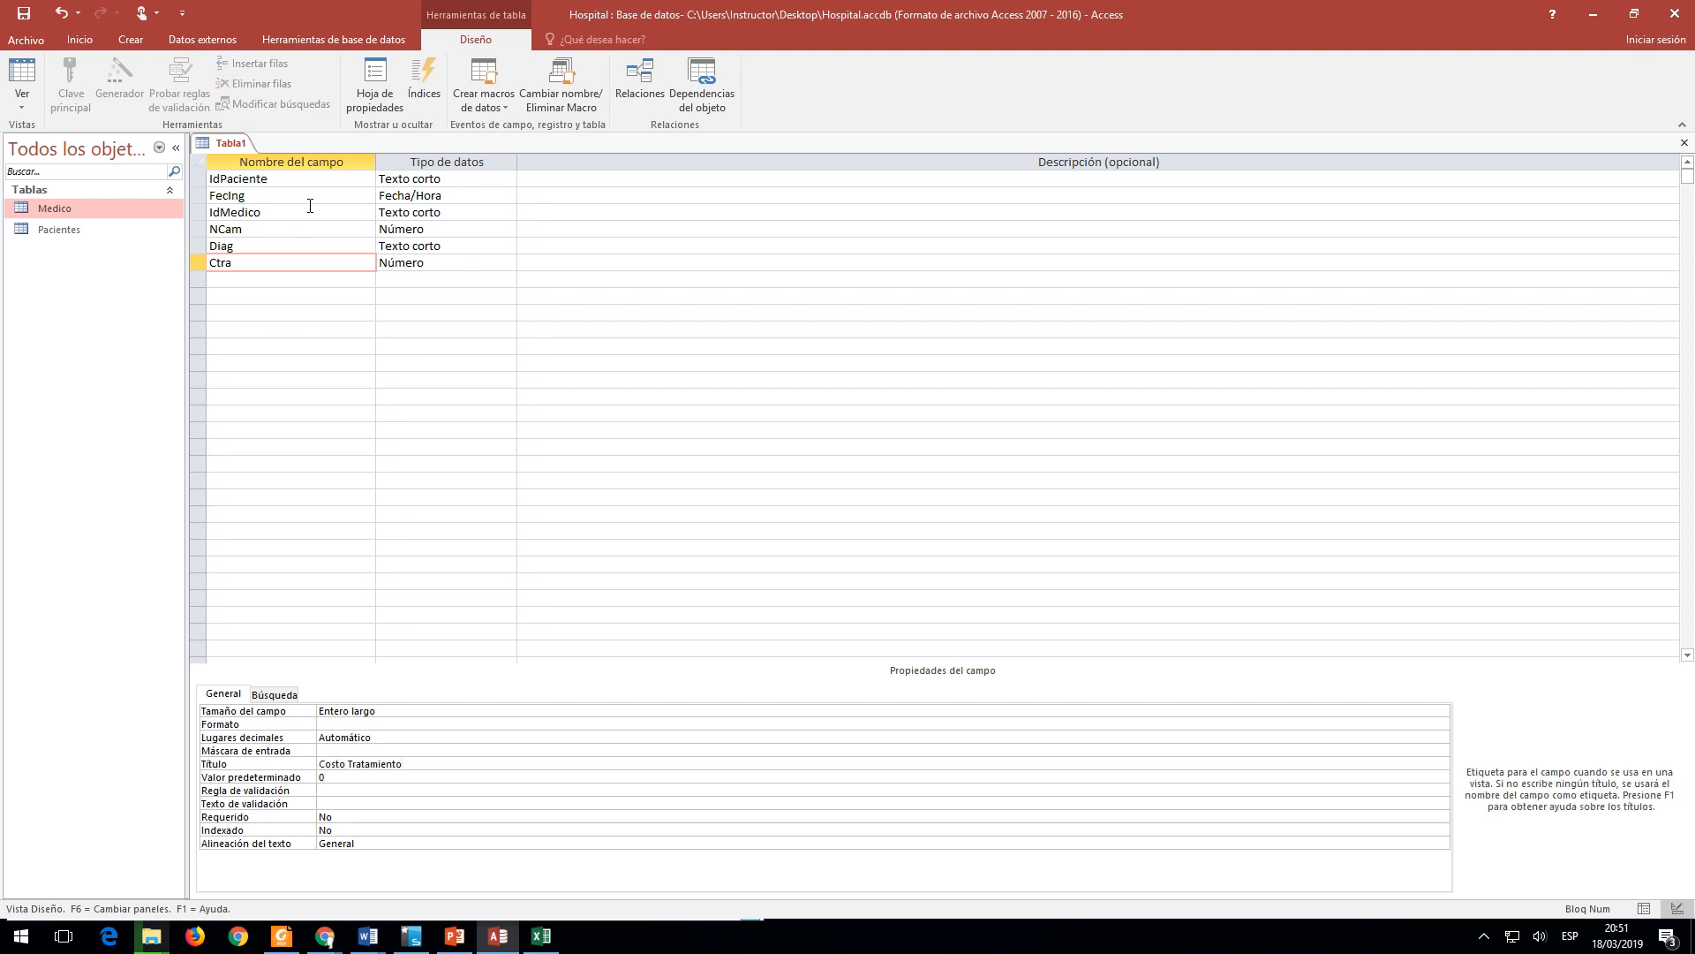
Step: Switch the table to datasheet view, saving it as Internamiento and accepting the creation of a primary key
{"action": "left_click", "coordinate": [310, 206]}
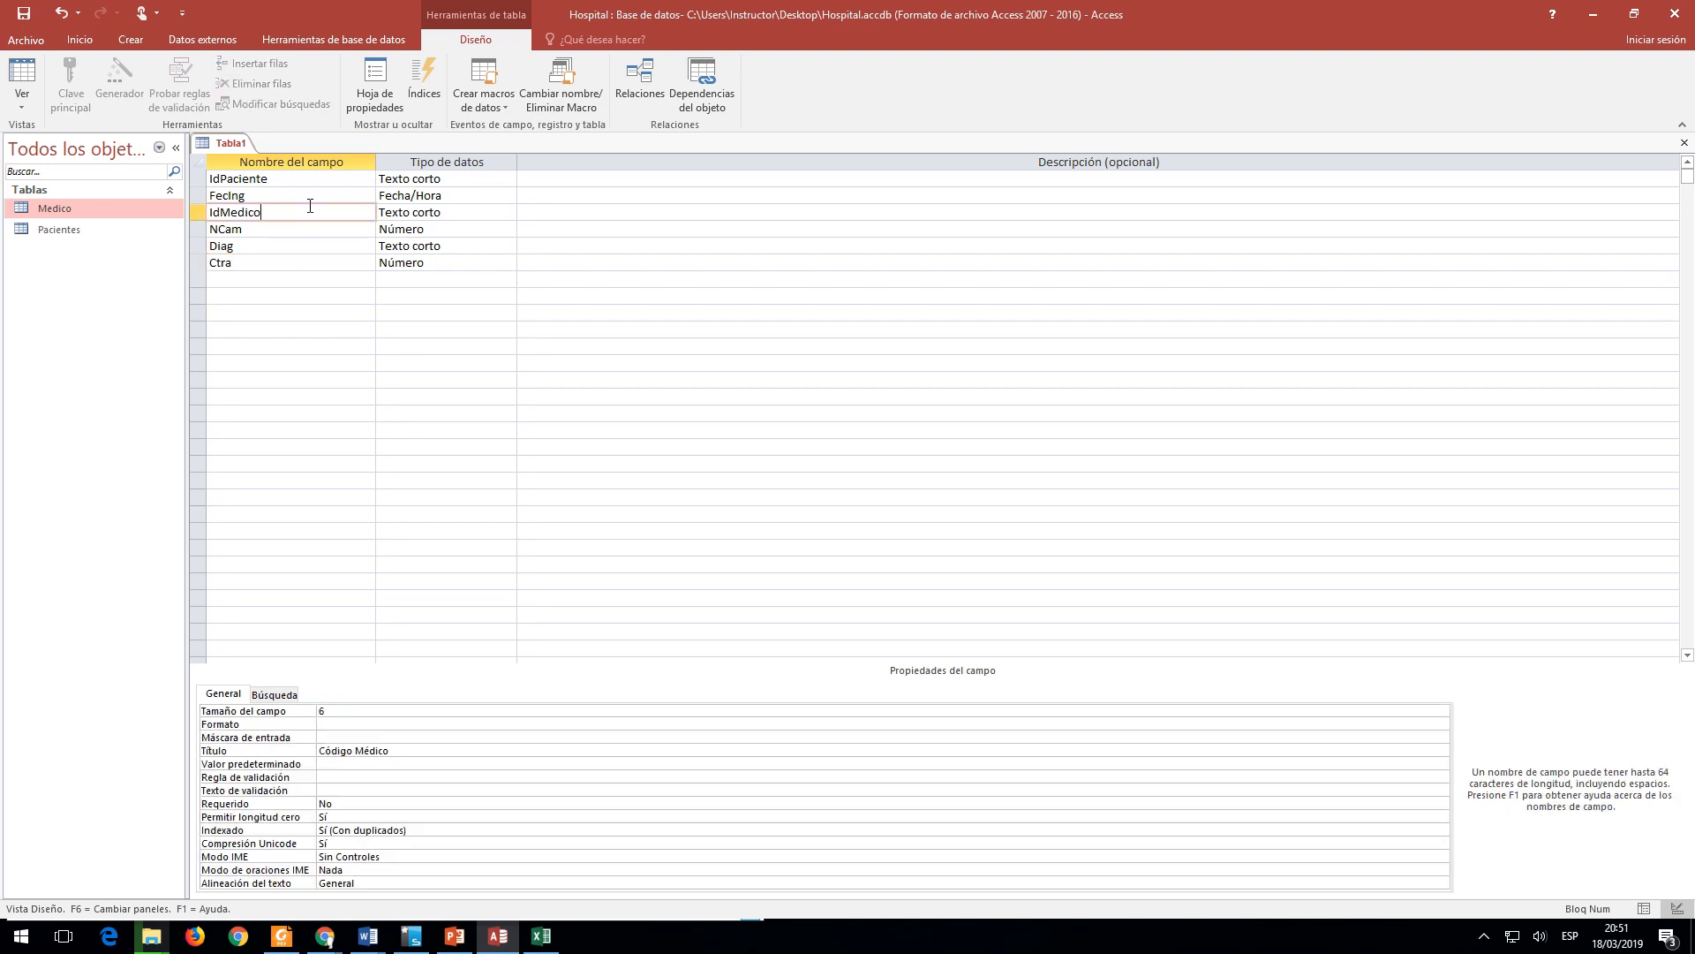
{"action": "left_click", "coordinate": [22, 75]}
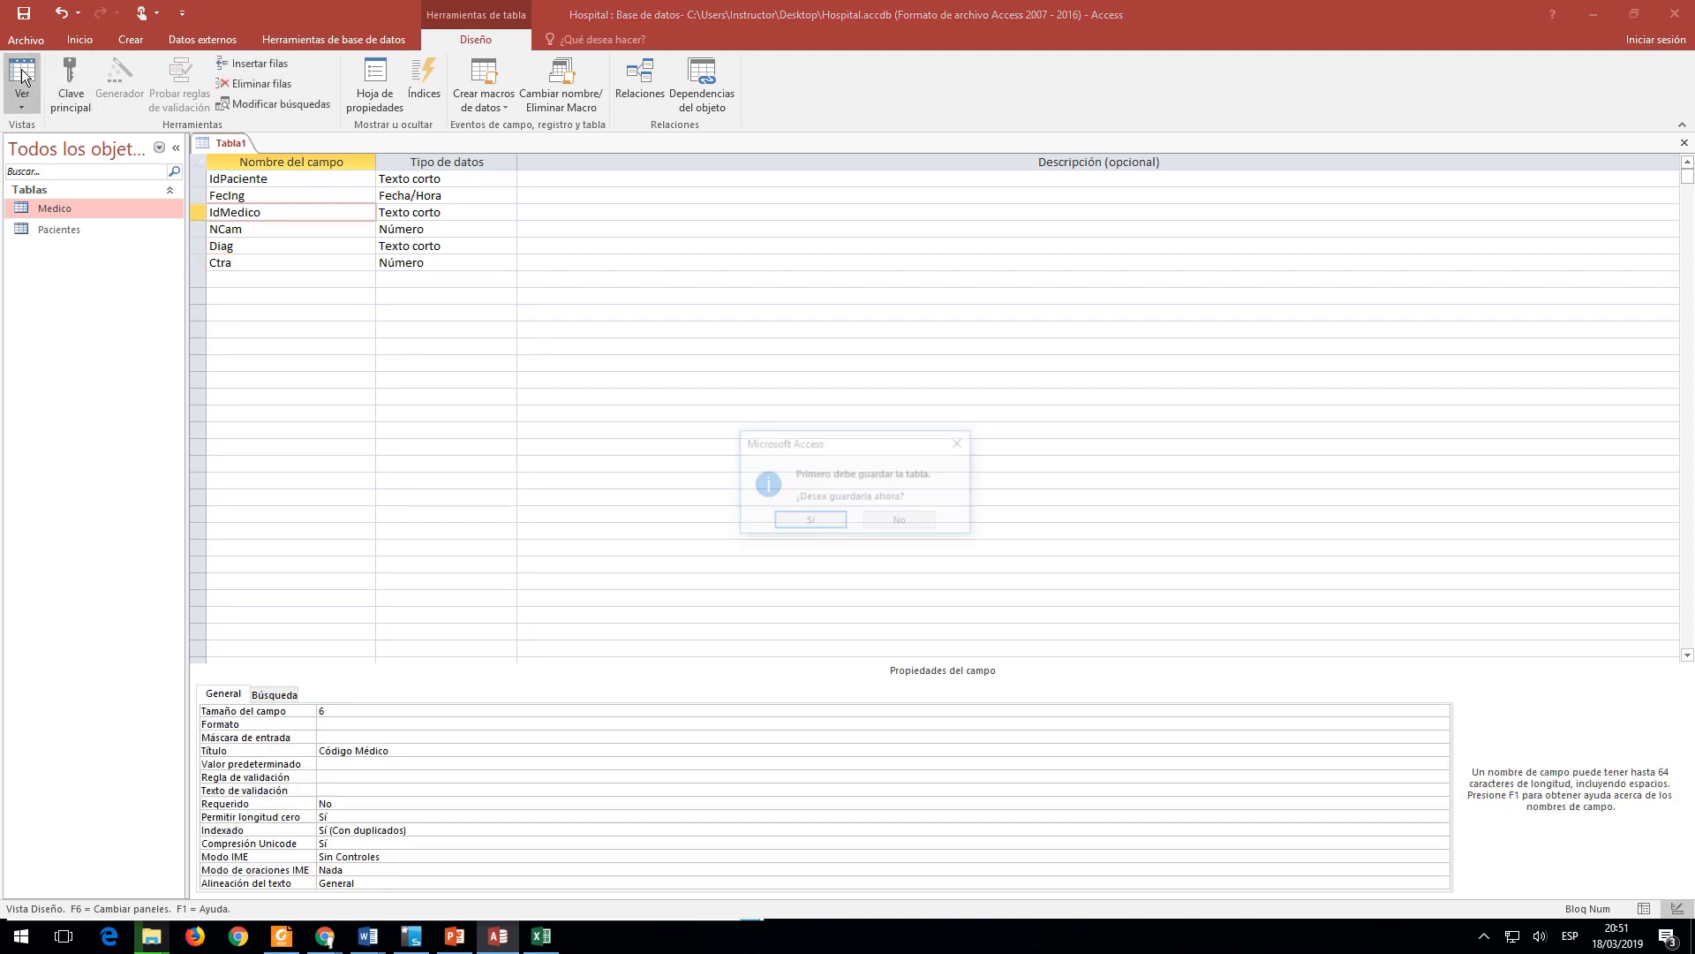
{"action": "left_click", "coordinate": [824, 525]}
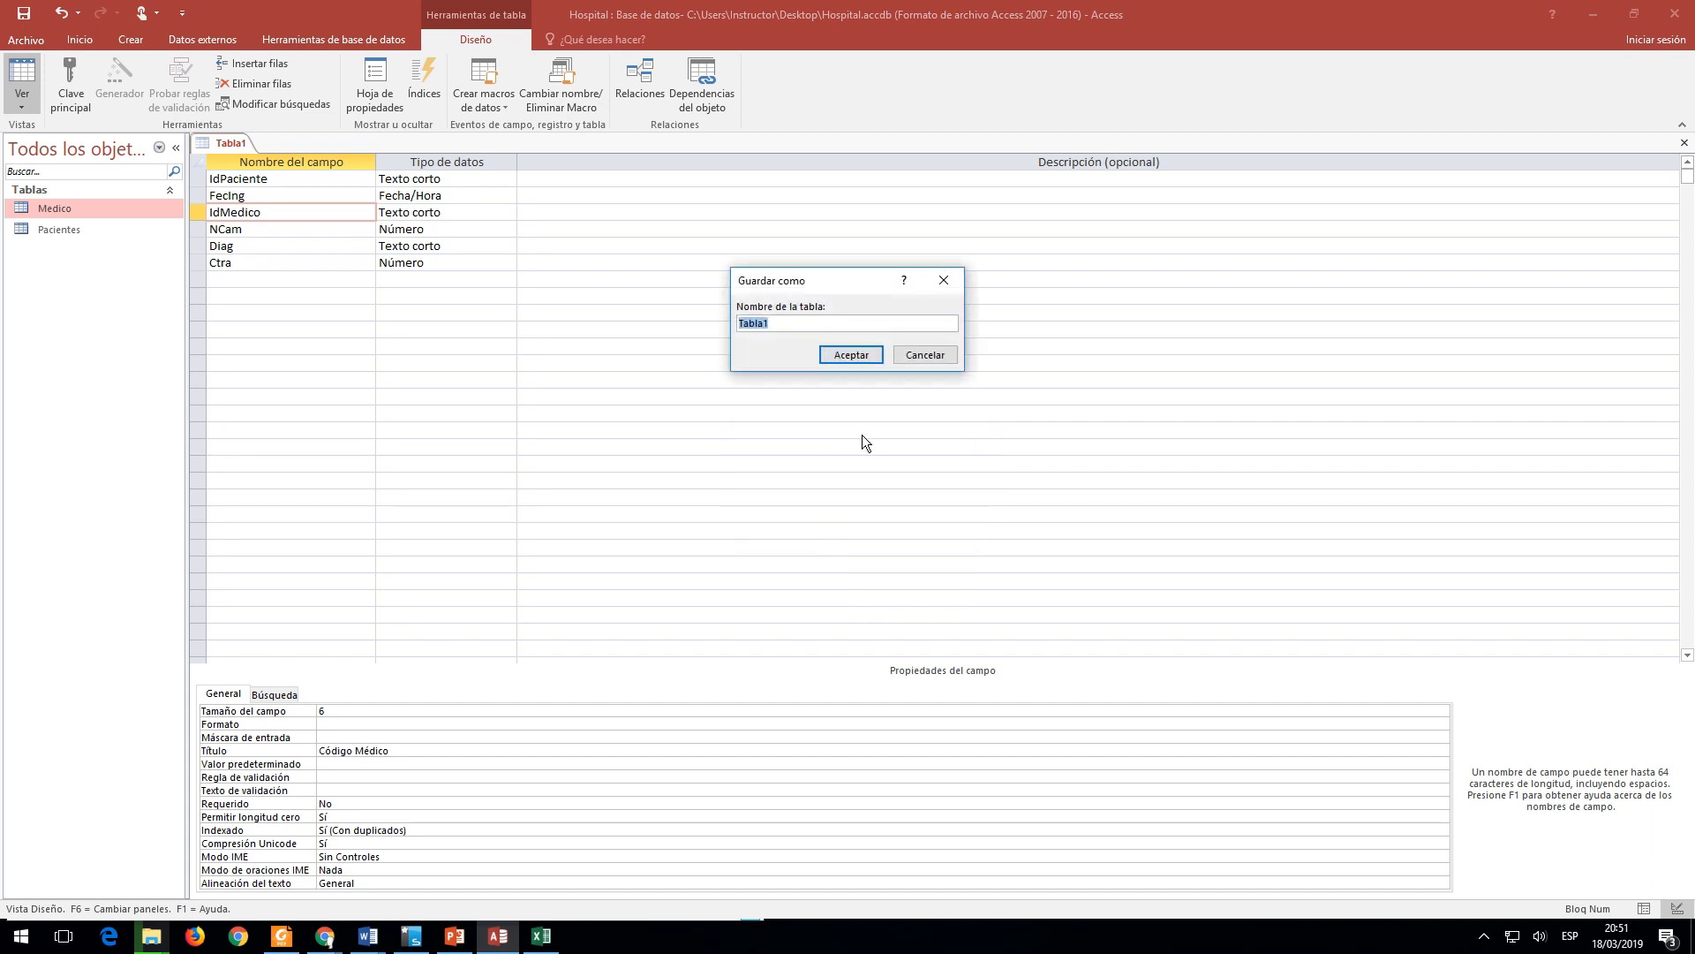
{"action": "type", "text": "Internamiento"}
{"action": "key", "text": "Return"}
{"action": "key", "text": "Return"}
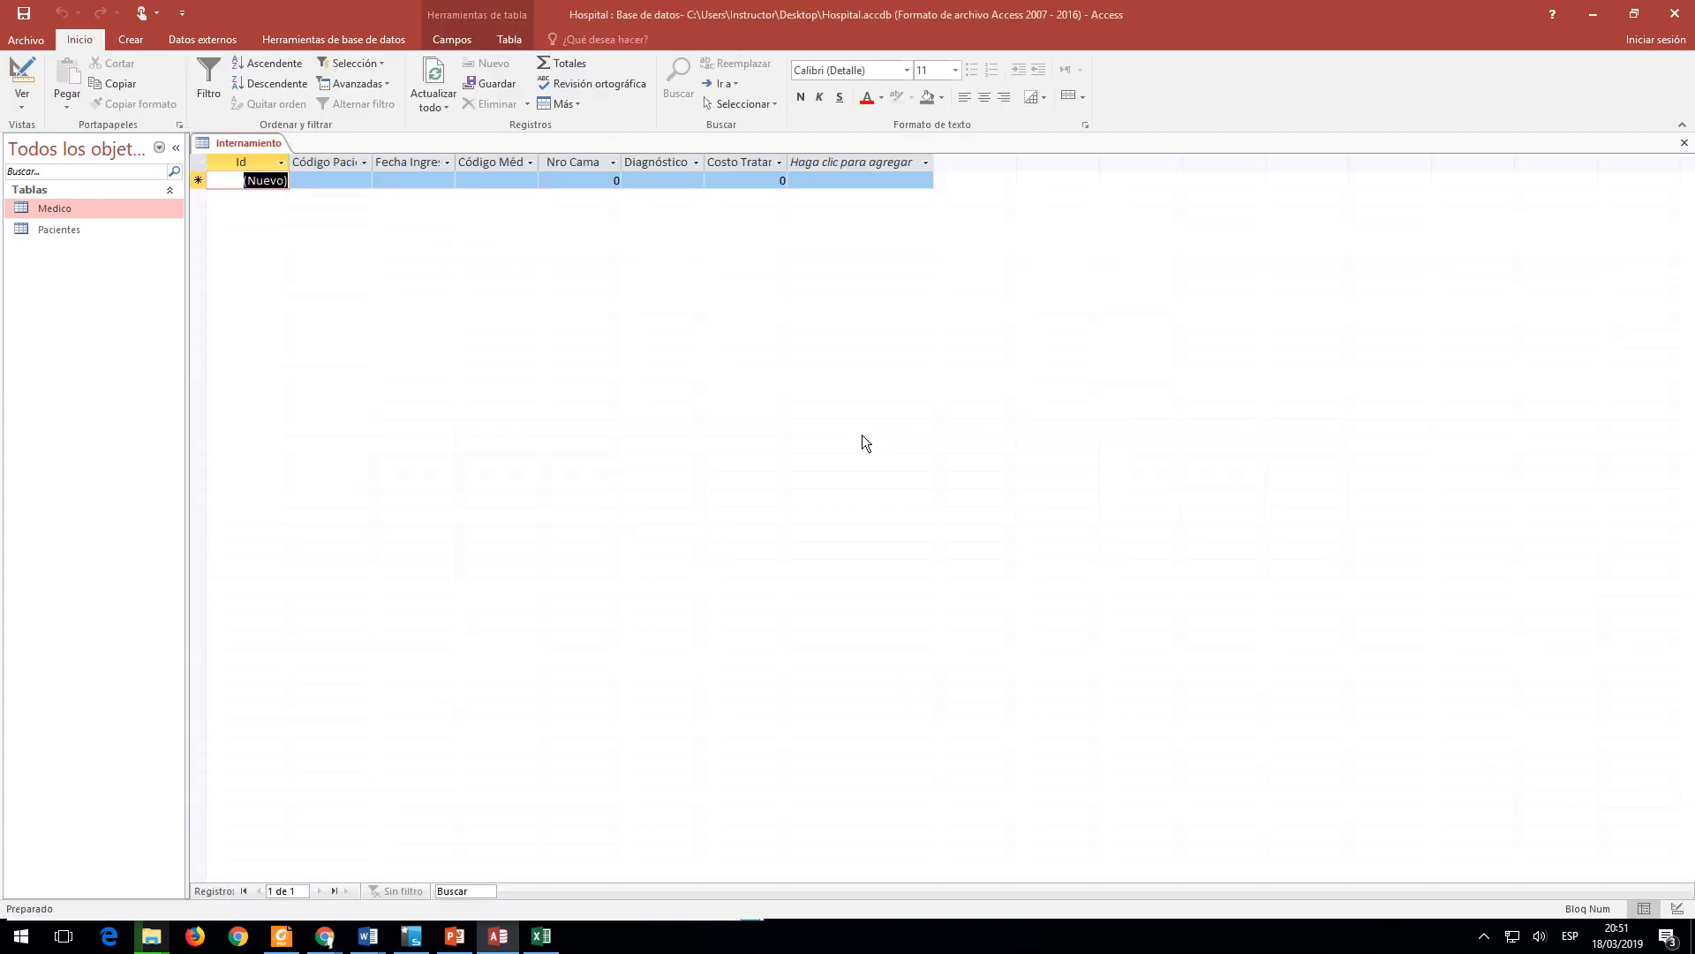
Step: Return the Internamiento table to design view and delete the Id primary key field
{"action": "left_click", "coordinate": [35, 74]}
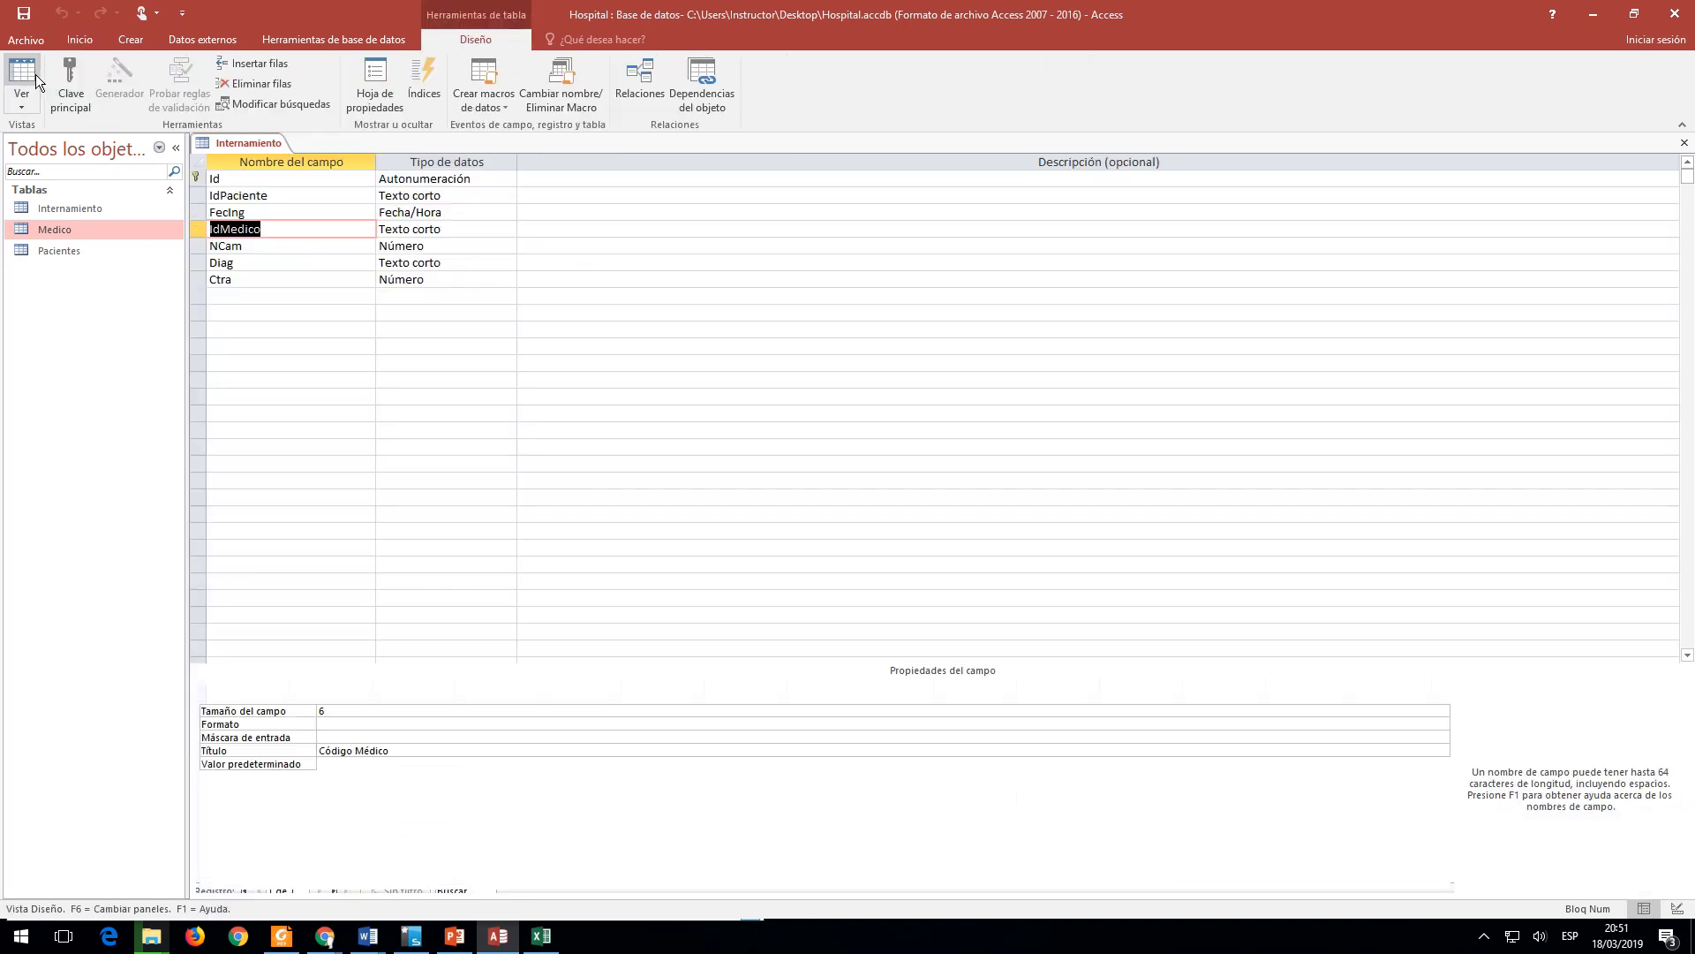
{"action": "left_click", "coordinate": [242, 179]}
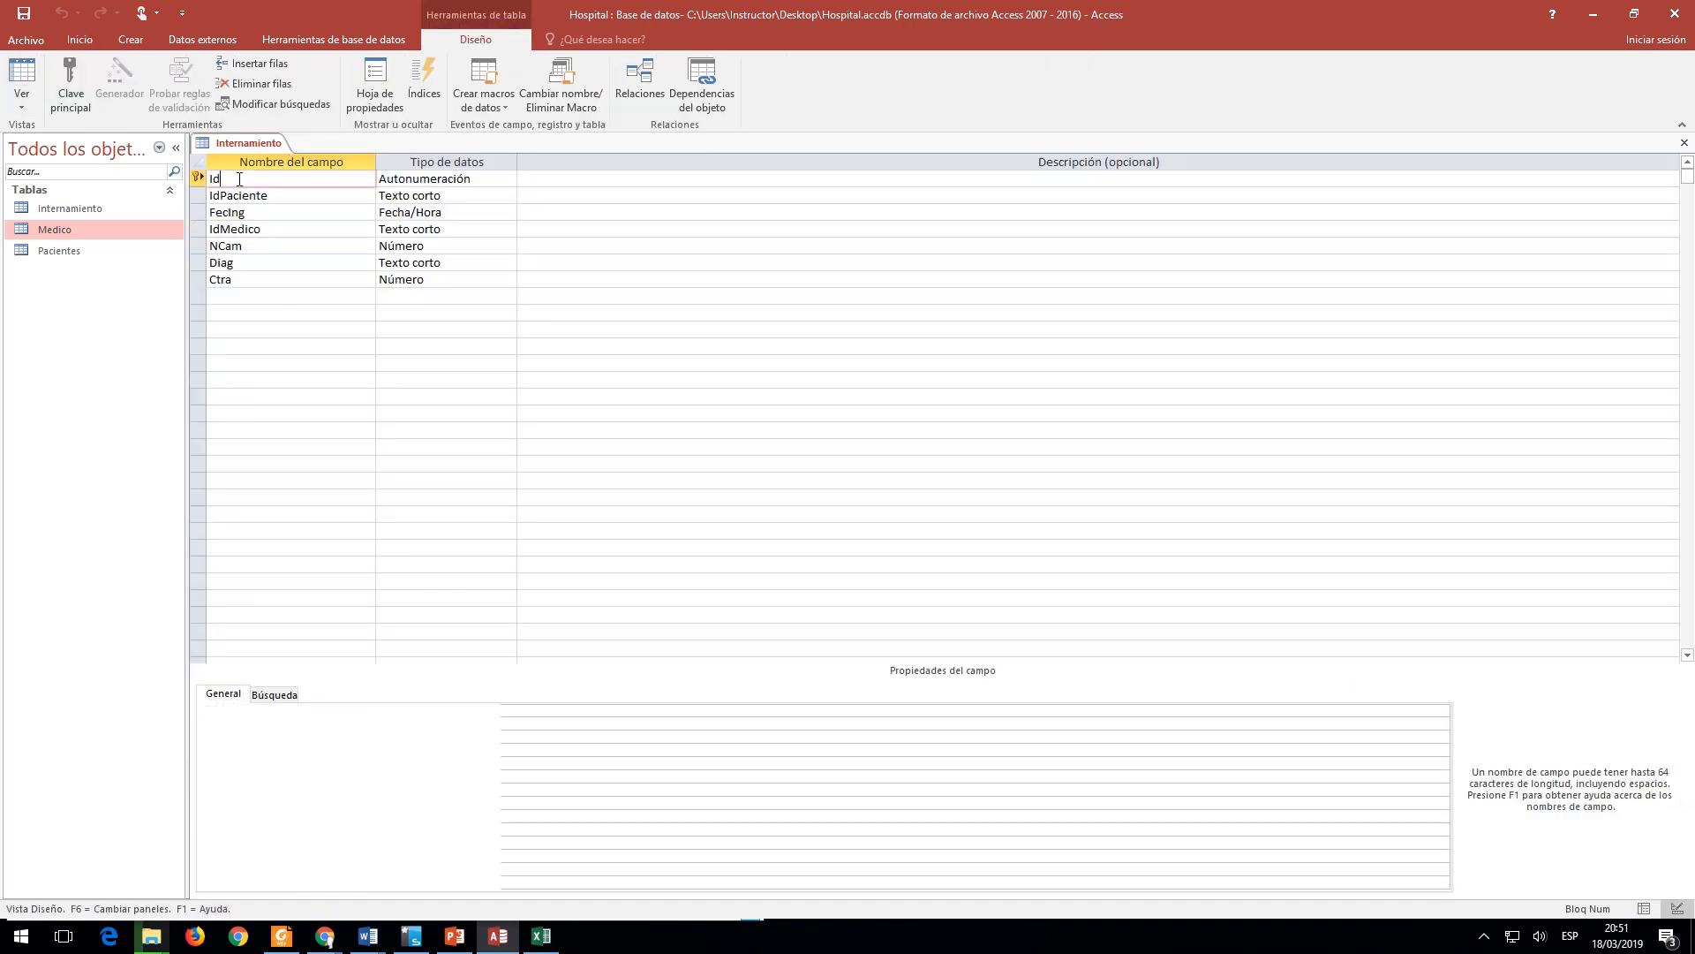
{"action": "left_click", "coordinate": [251, 69]}
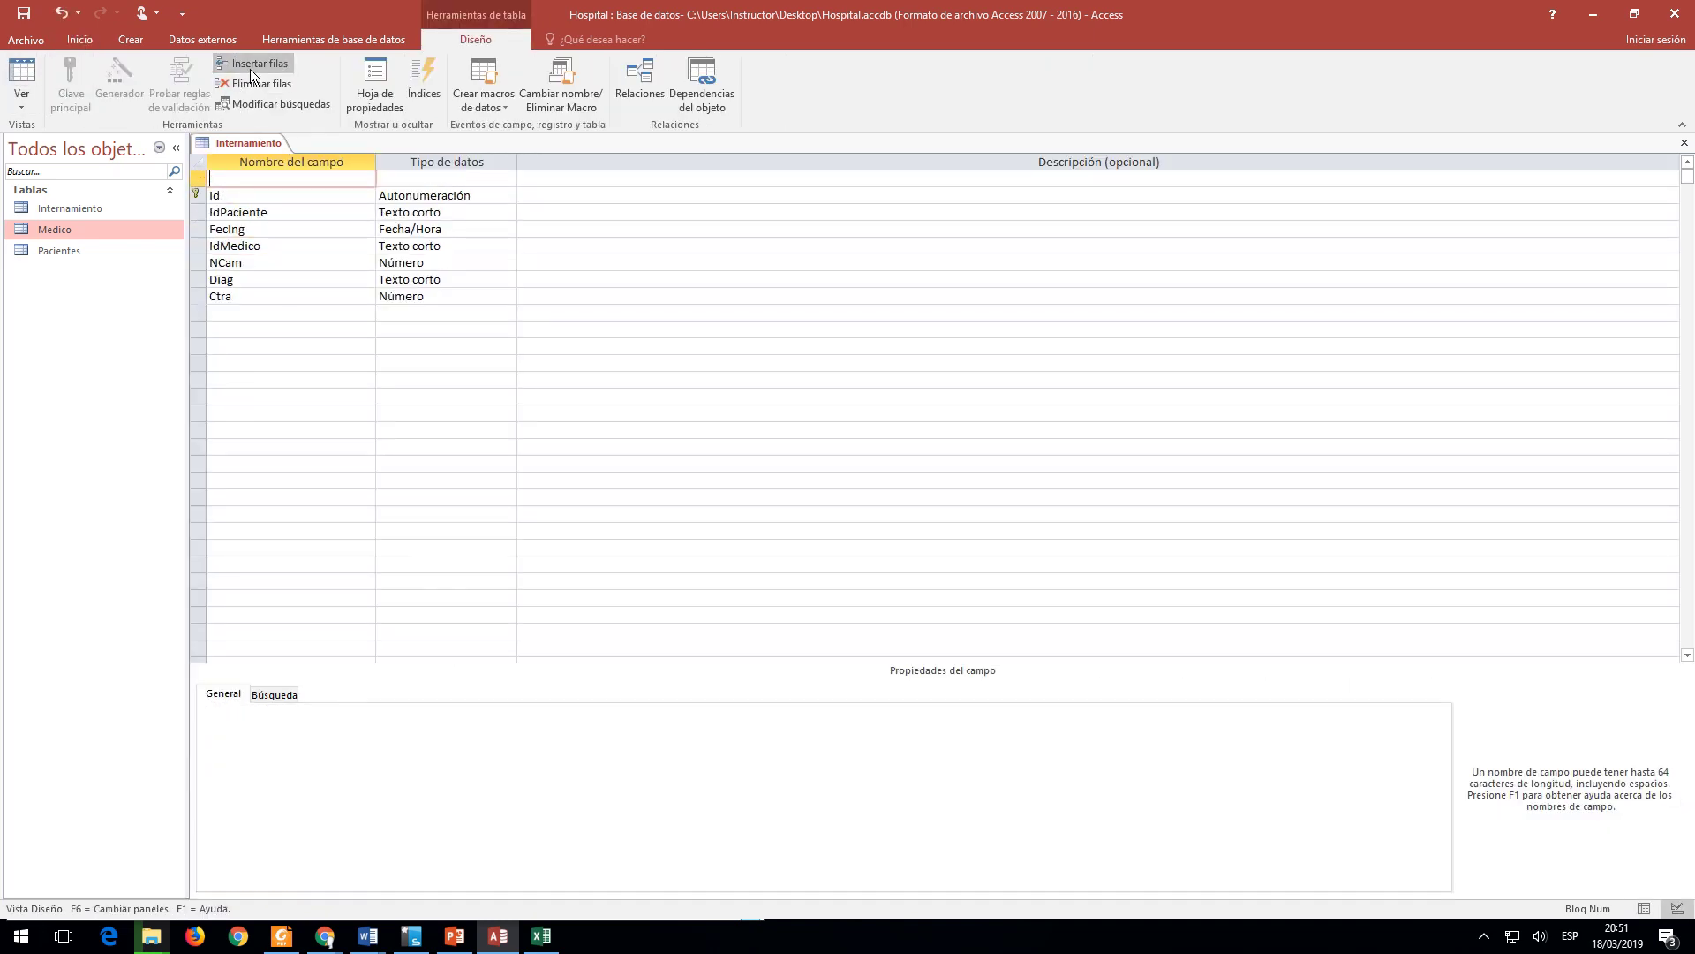
{"action": "left_click", "coordinate": [265, 86]}
{"action": "left_click", "coordinate": [263, 85]}
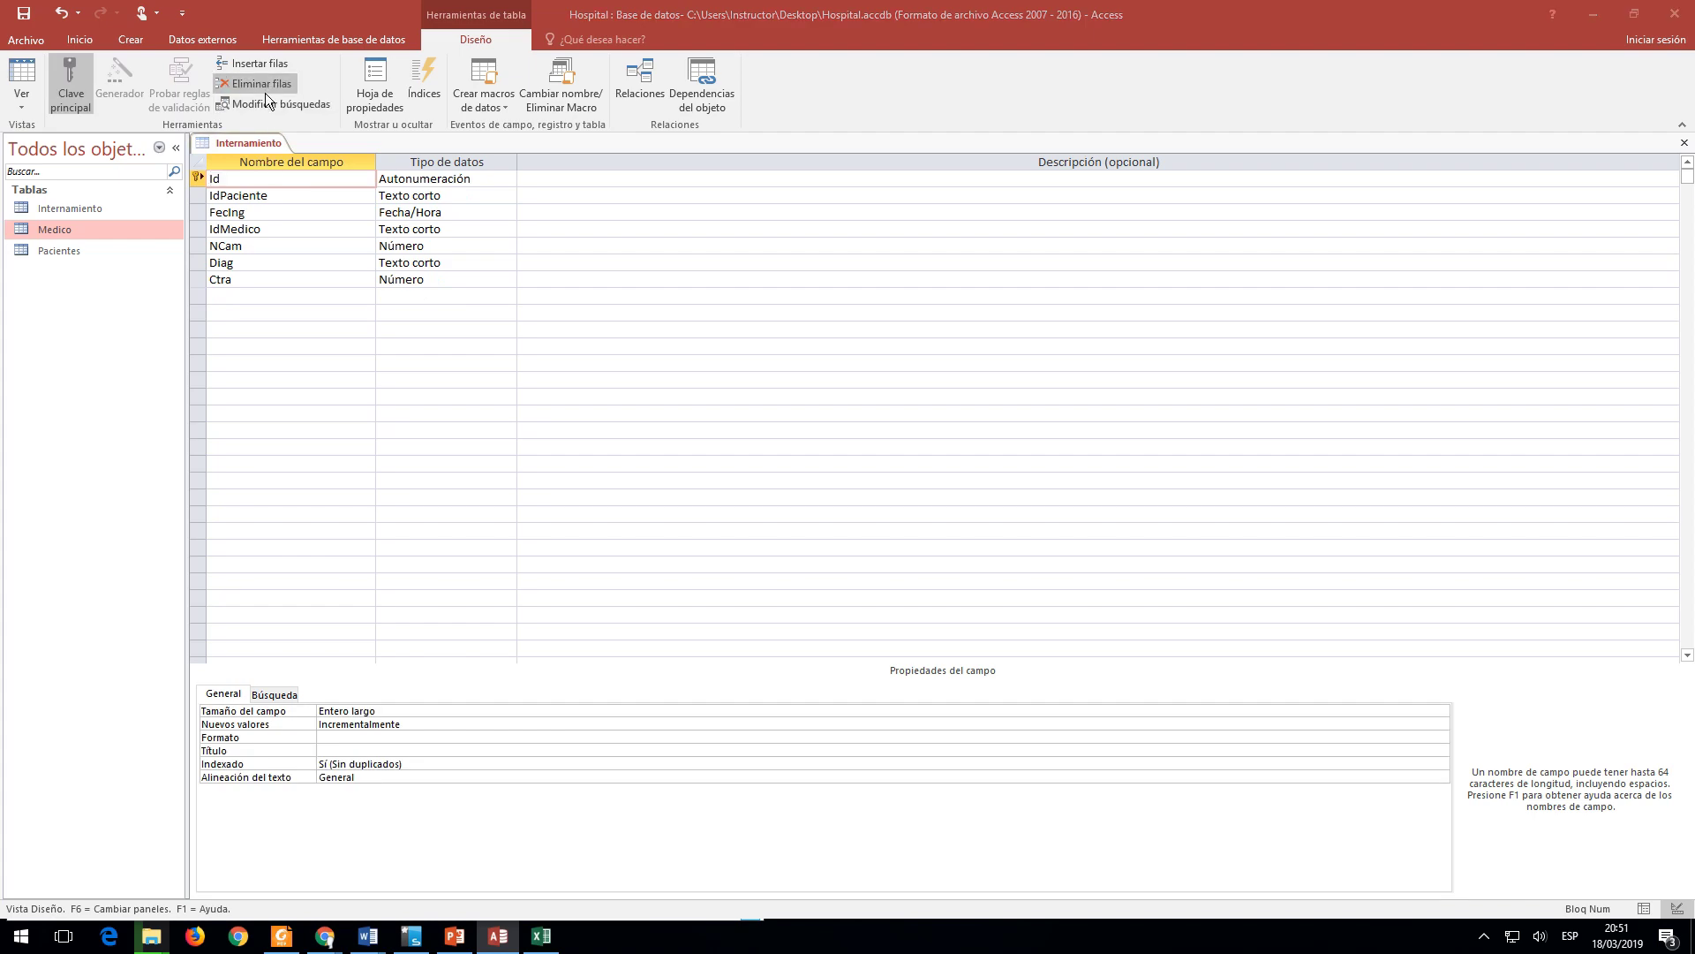
{"action": "left_click", "coordinate": [820, 530]}
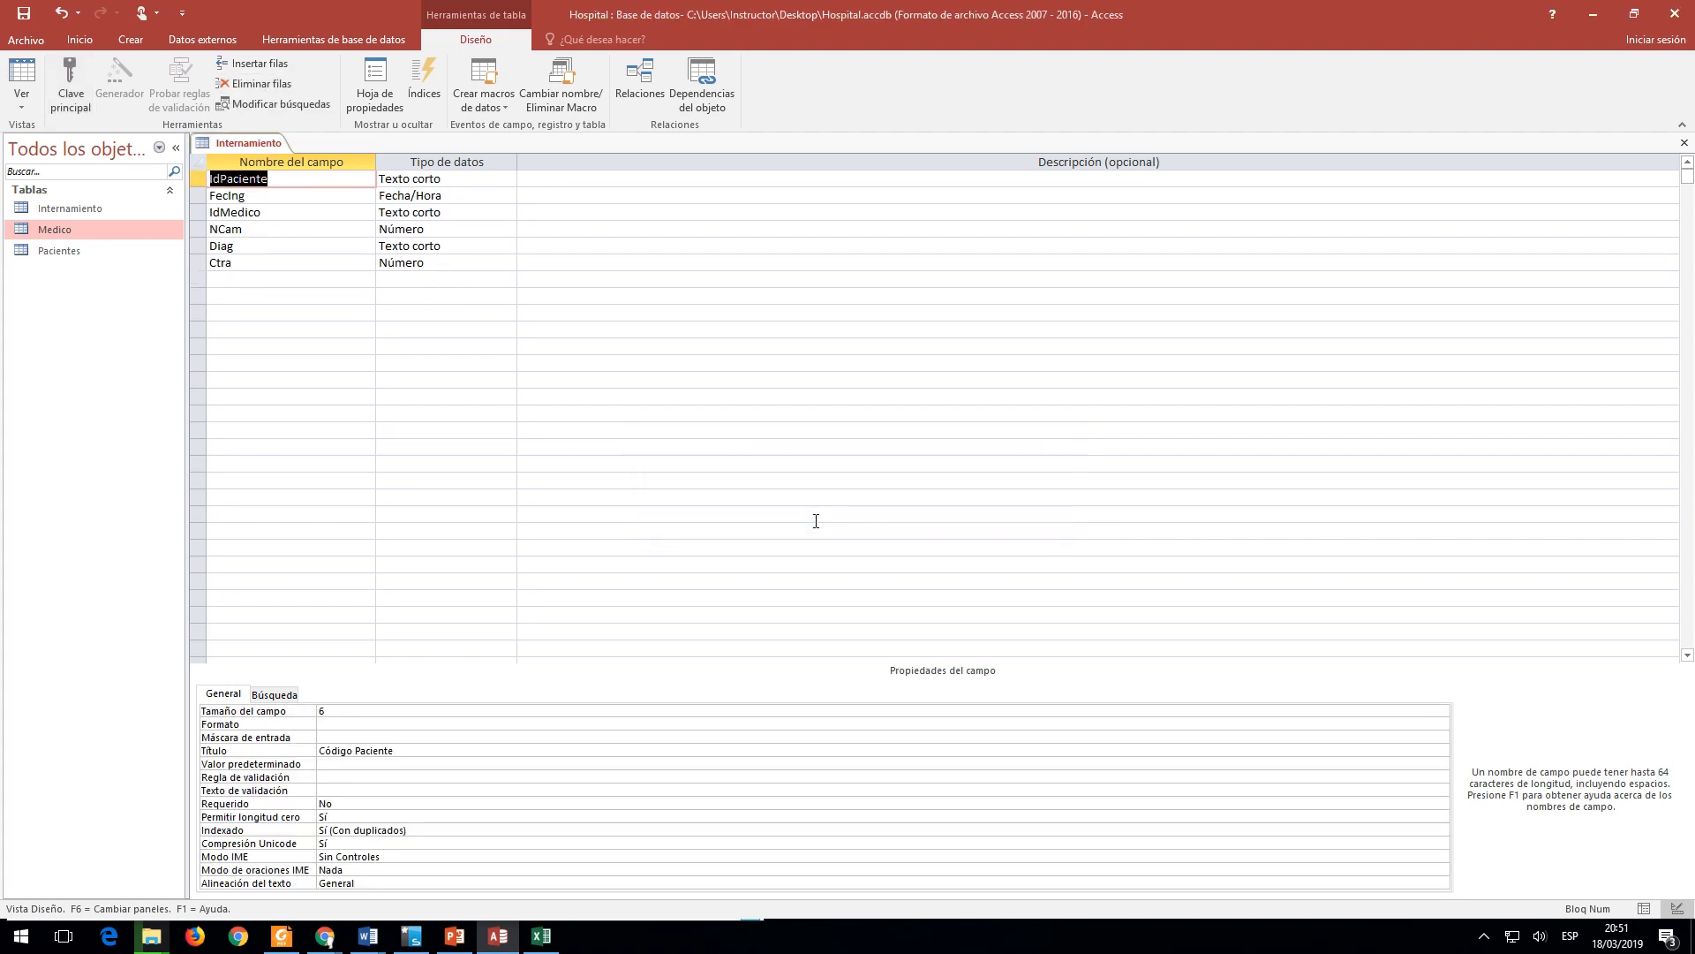
Step: Check the linked fields in the Foxit Reader PDF, return to Access and start a lookup for IdPaciente drawing values from the Pacientes table
{"action": "key", "text": "alt+Tab"}
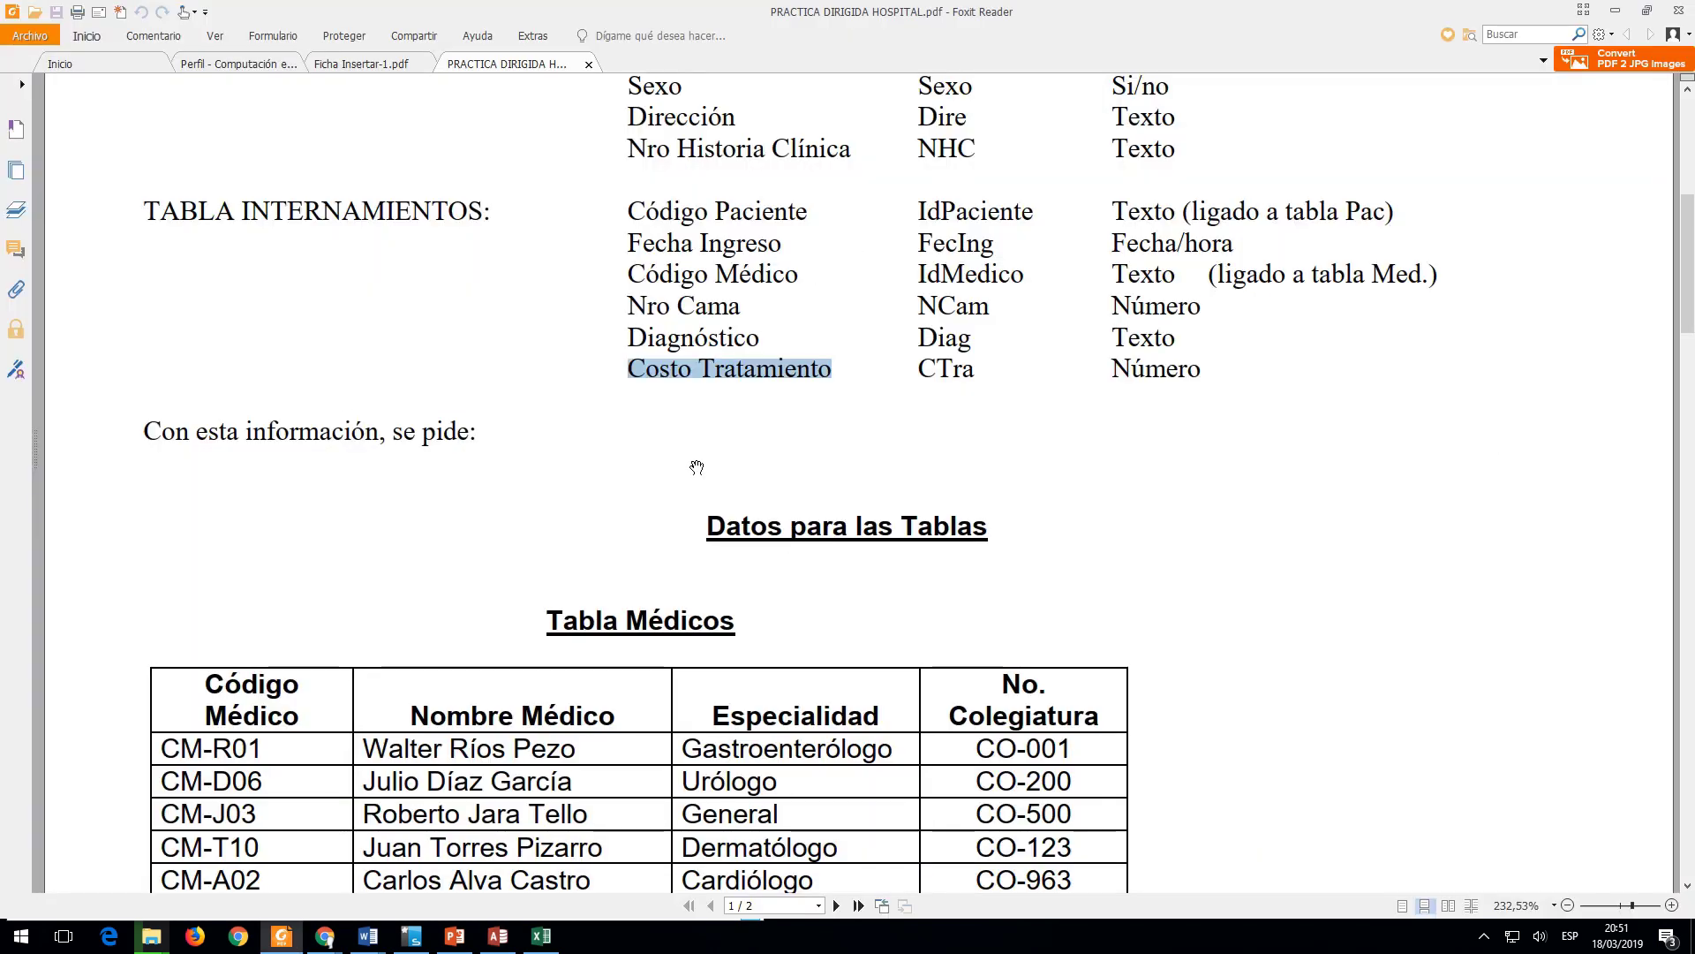
{"action": "left_click", "coordinate": [949, 210]}
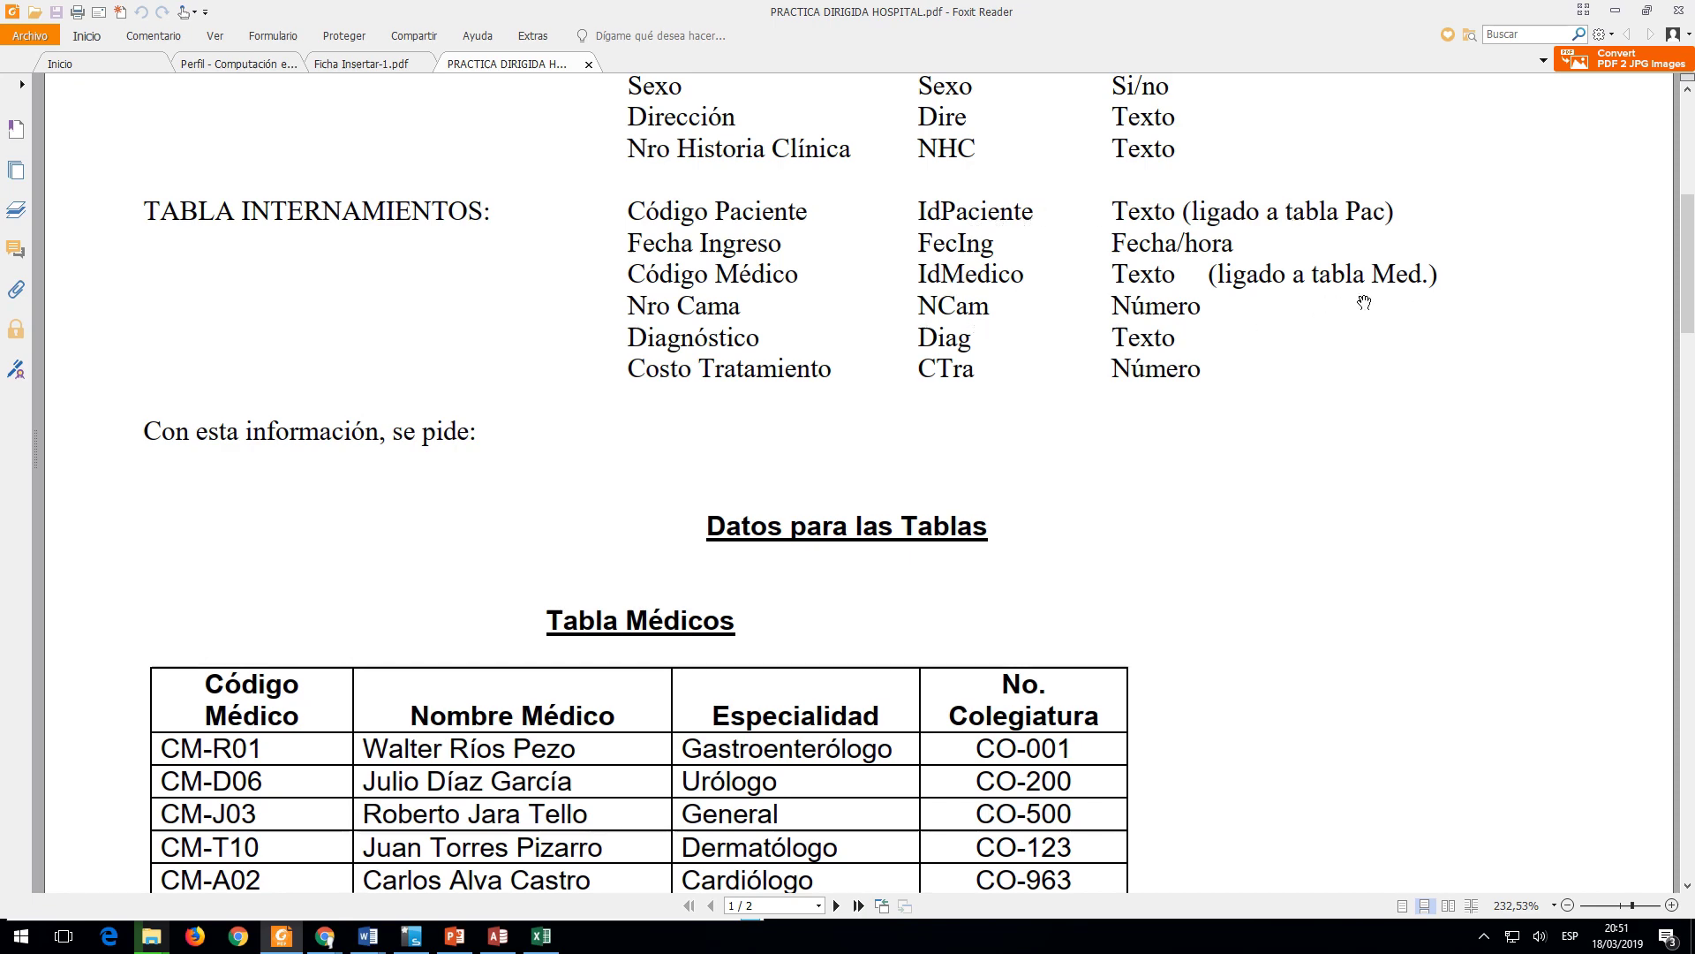
{"action": "key", "text": "alt+Tab"}
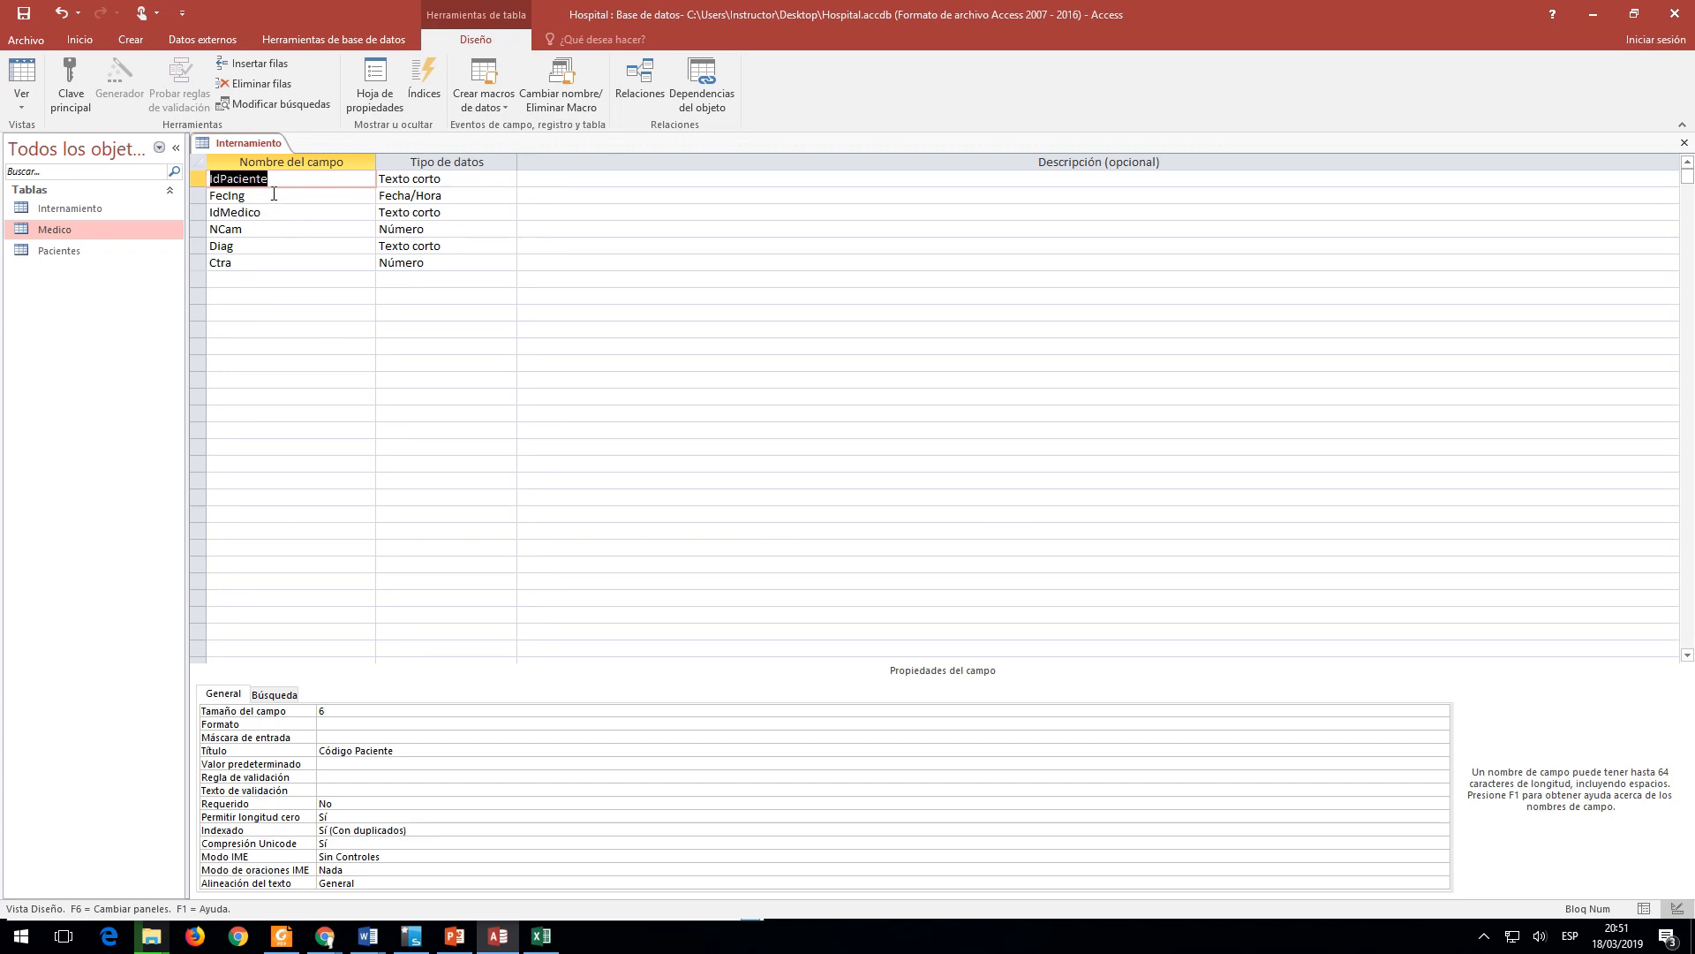
{"action": "left_click", "coordinate": [447, 182]}
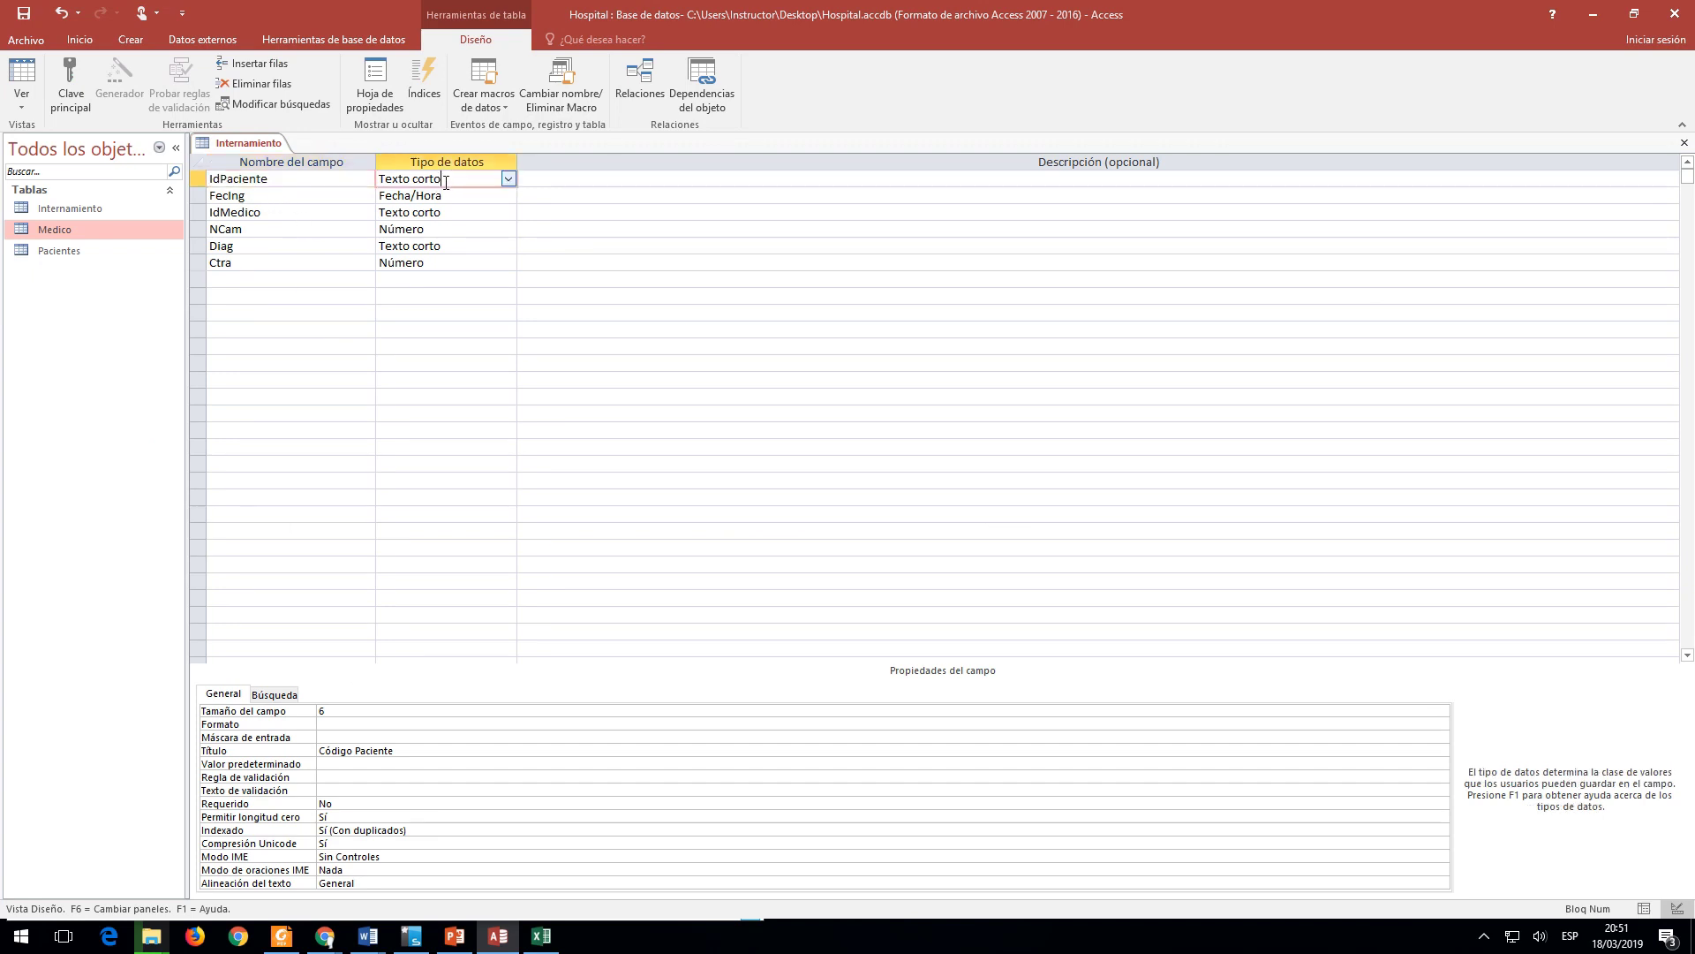
{"action": "left_click", "coordinate": [507, 179]}
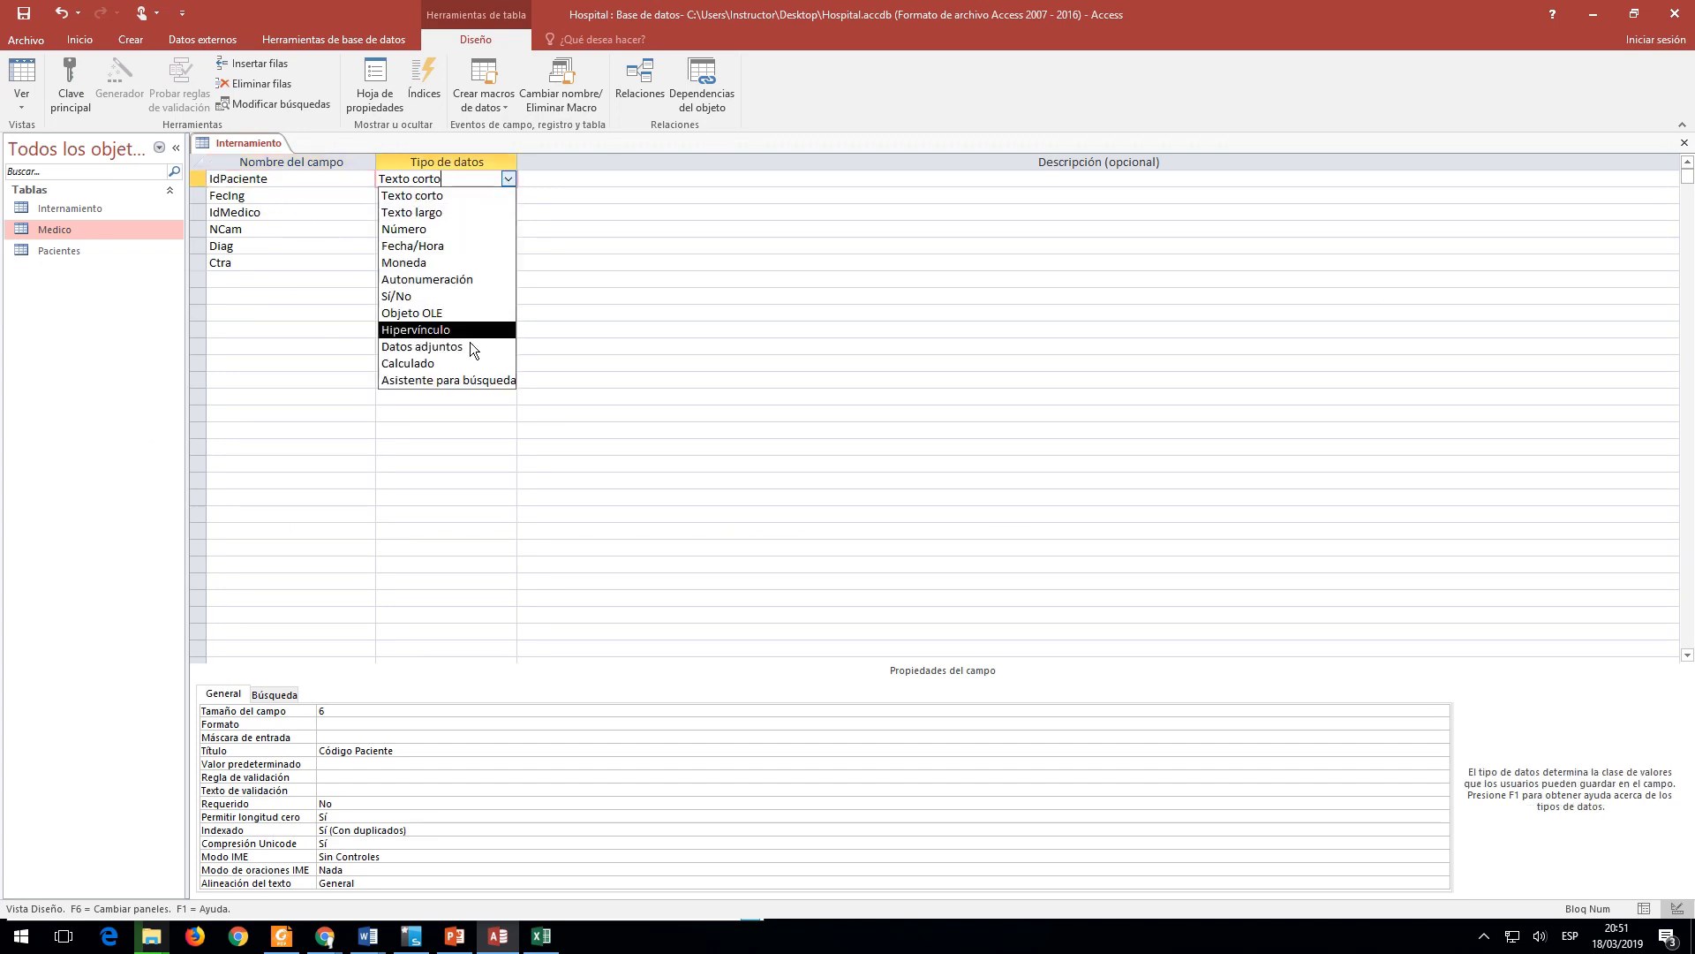
{"action": "left_click", "coordinate": [452, 379]}
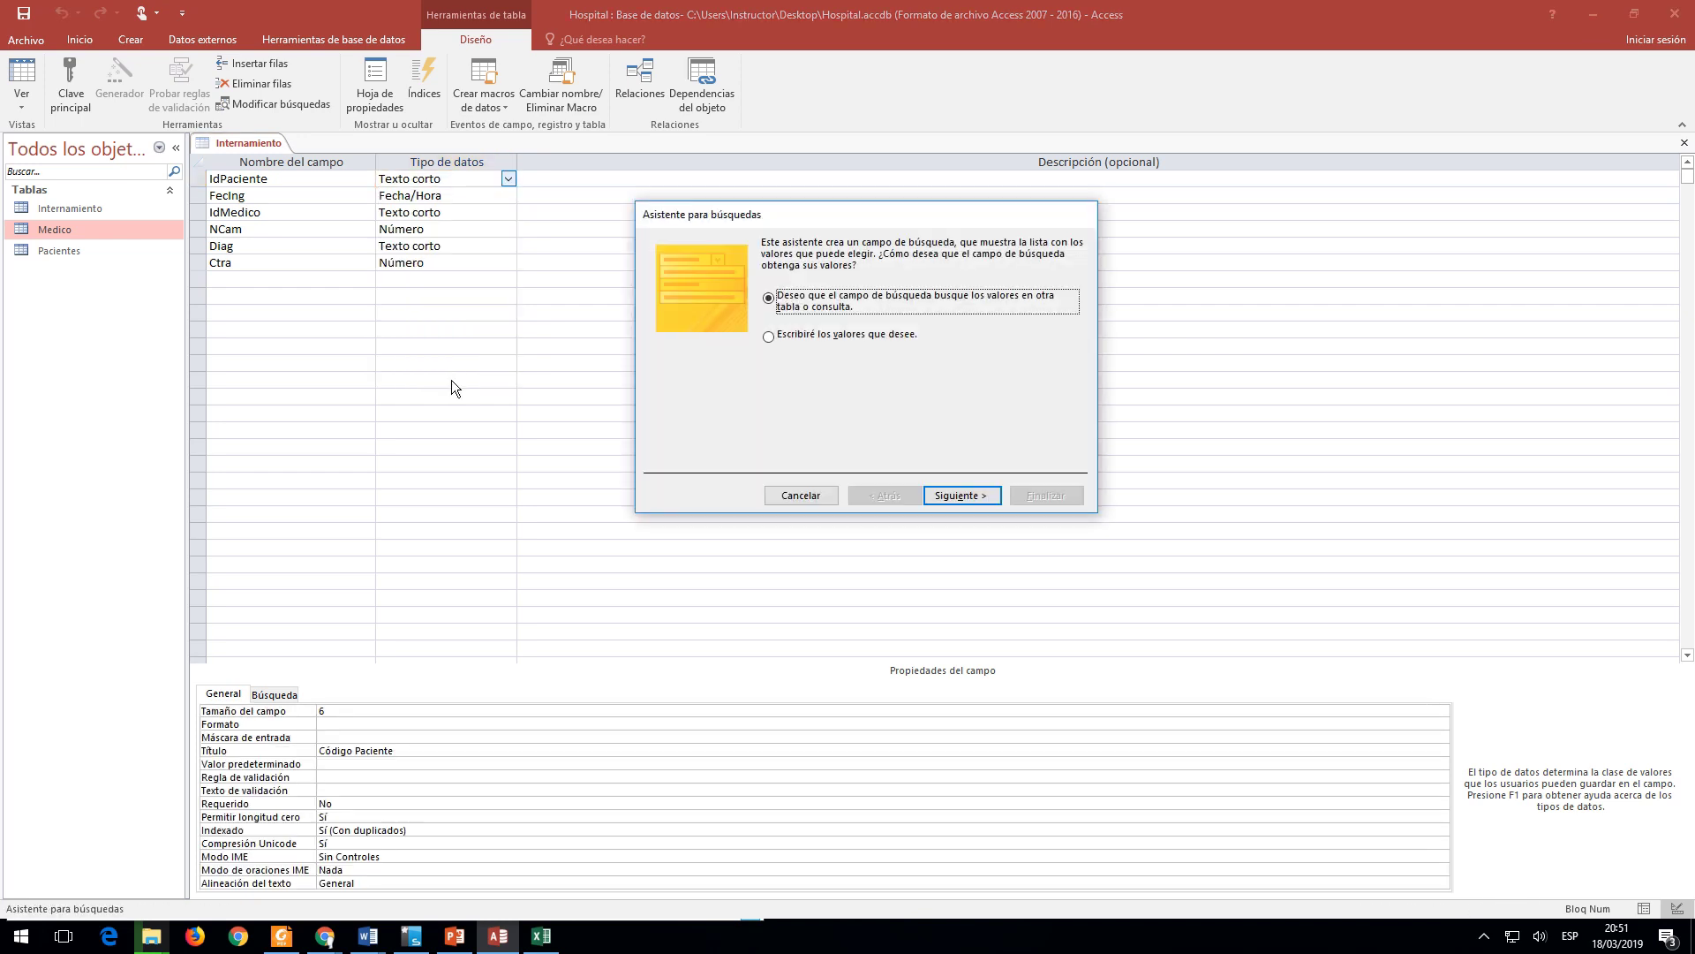
{"action": "left_click", "coordinate": [965, 499]}
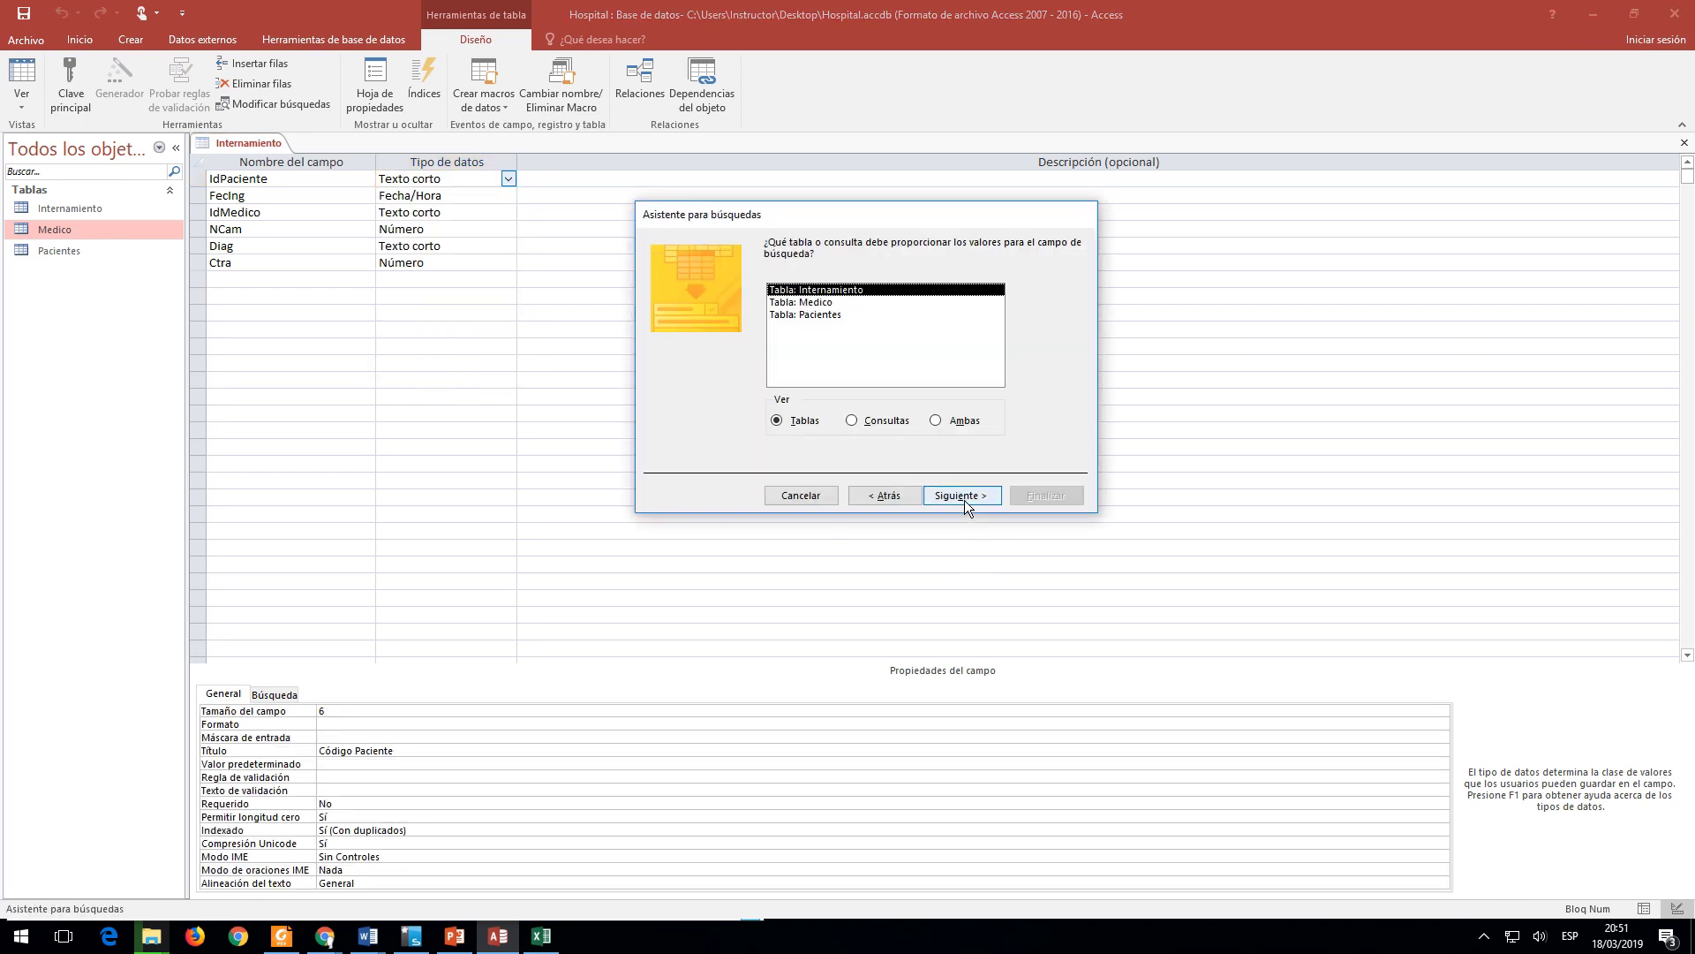
{"action": "left_click", "coordinate": [812, 315]}
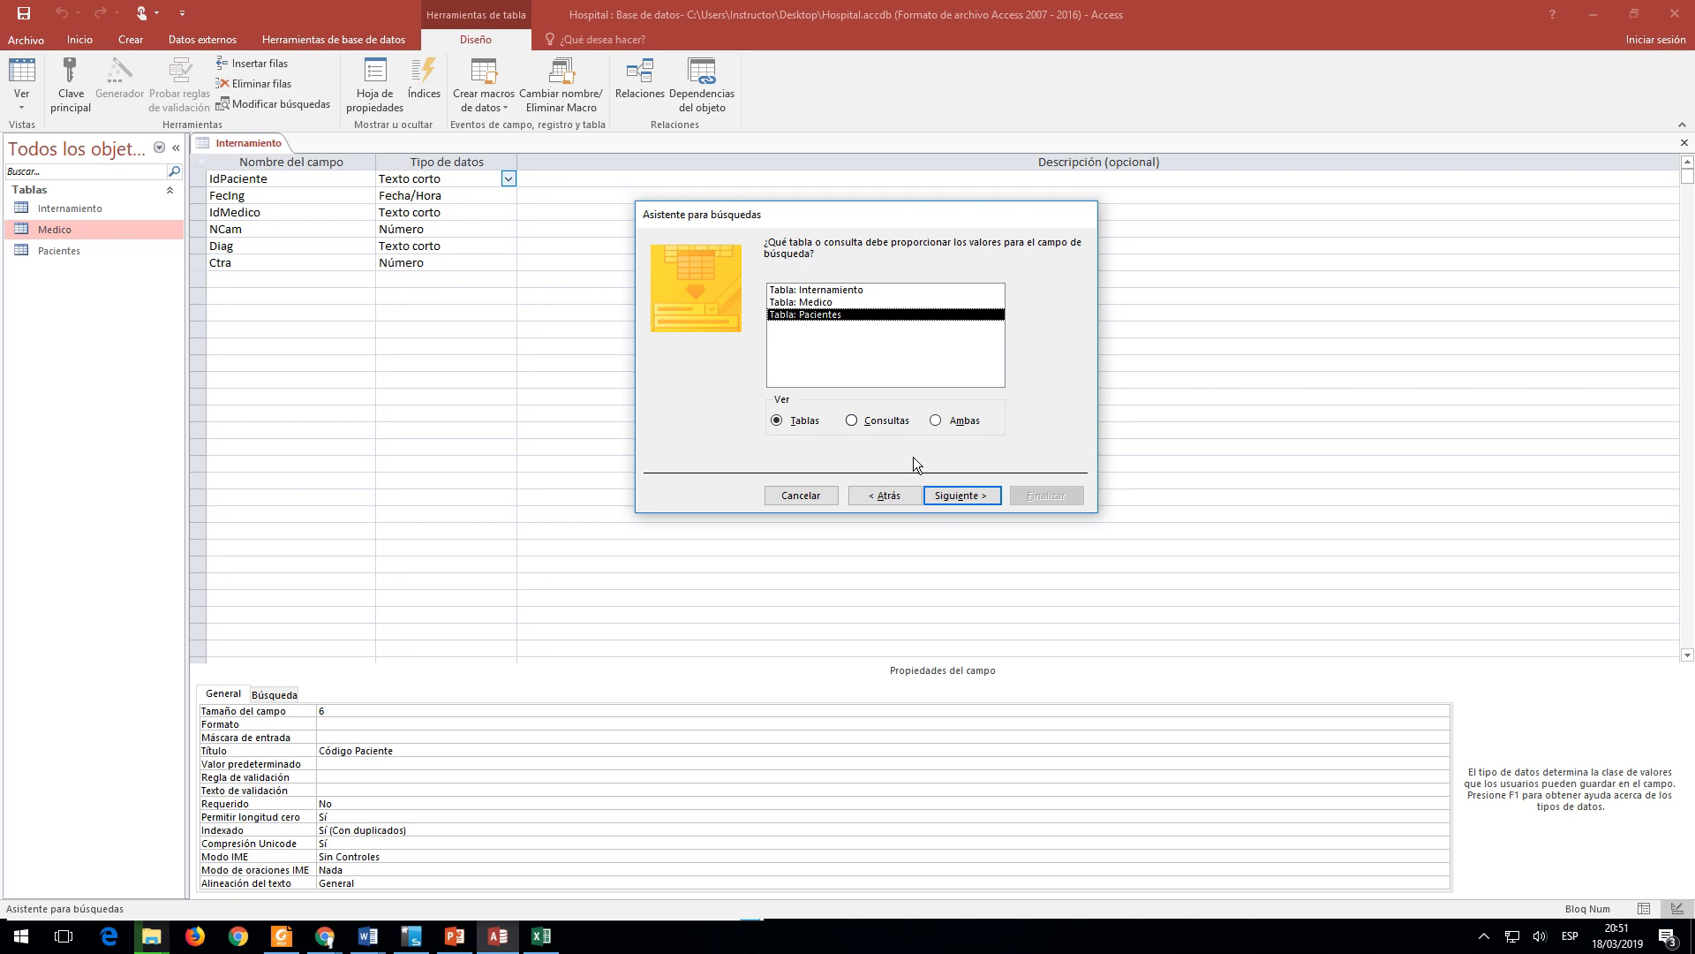
{"action": "left_click", "coordinate": [955, 496]}
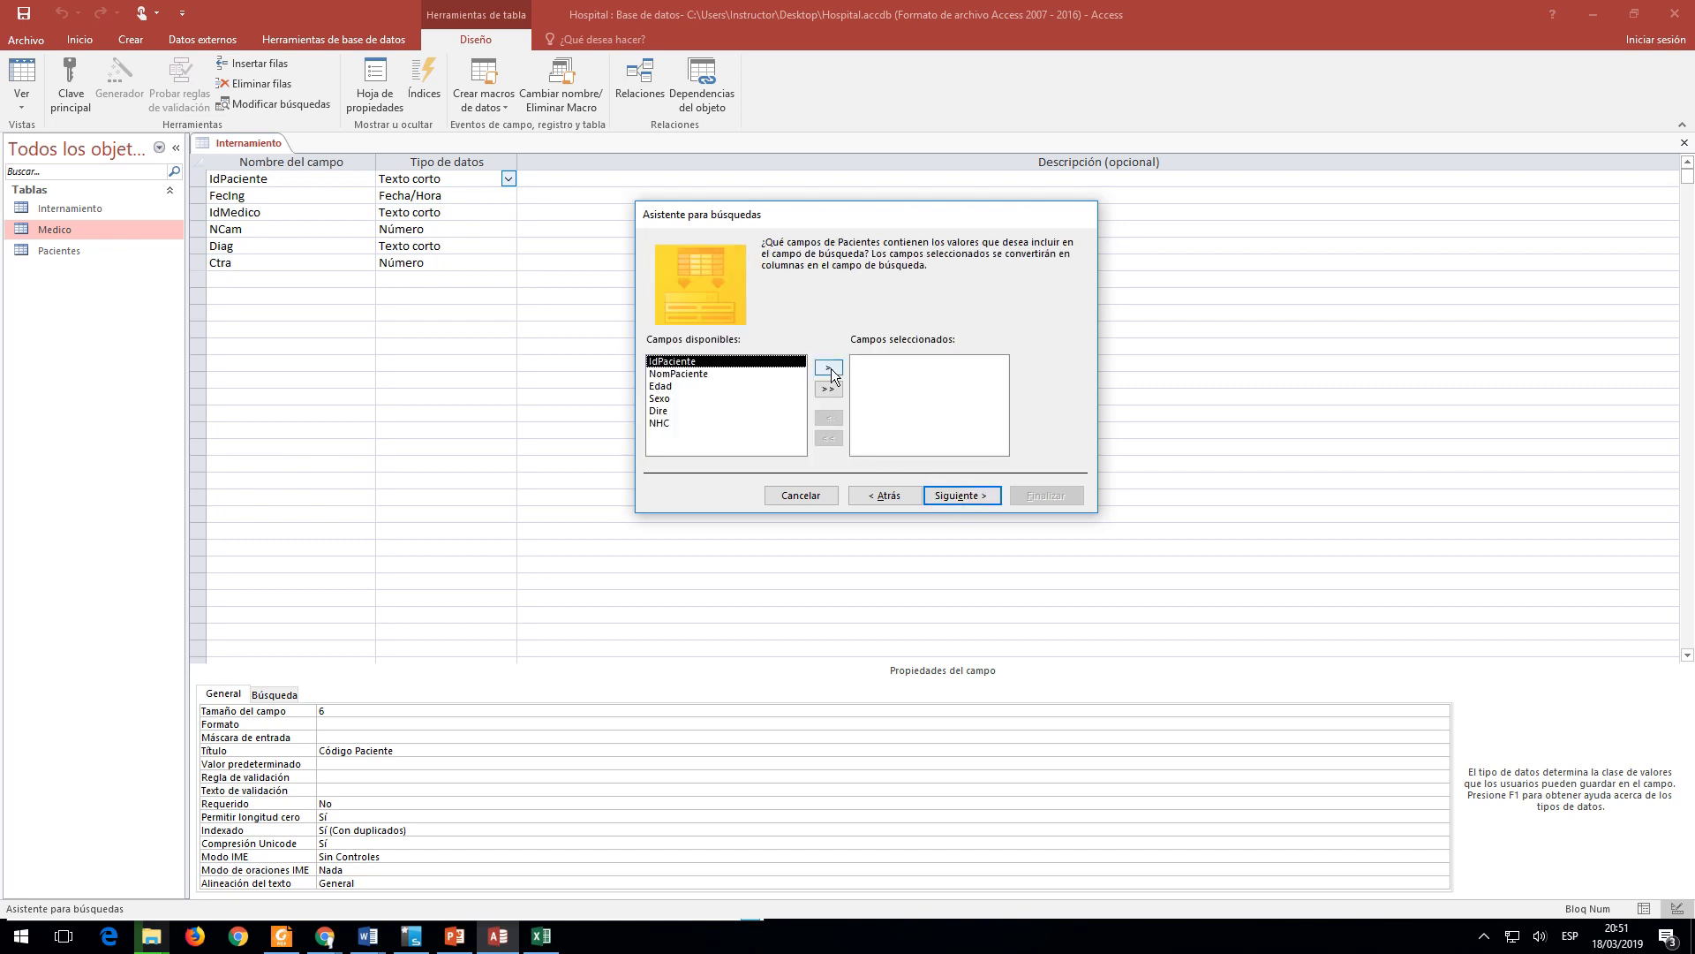
Step: Include IdPaciente, NomPaciente and NHC as the lookup columns, leaving the list unsorted
{"action": "left_click", "coordinate": [831, 369]}
{"action": "left_click", "coordinate": [830, 367]}
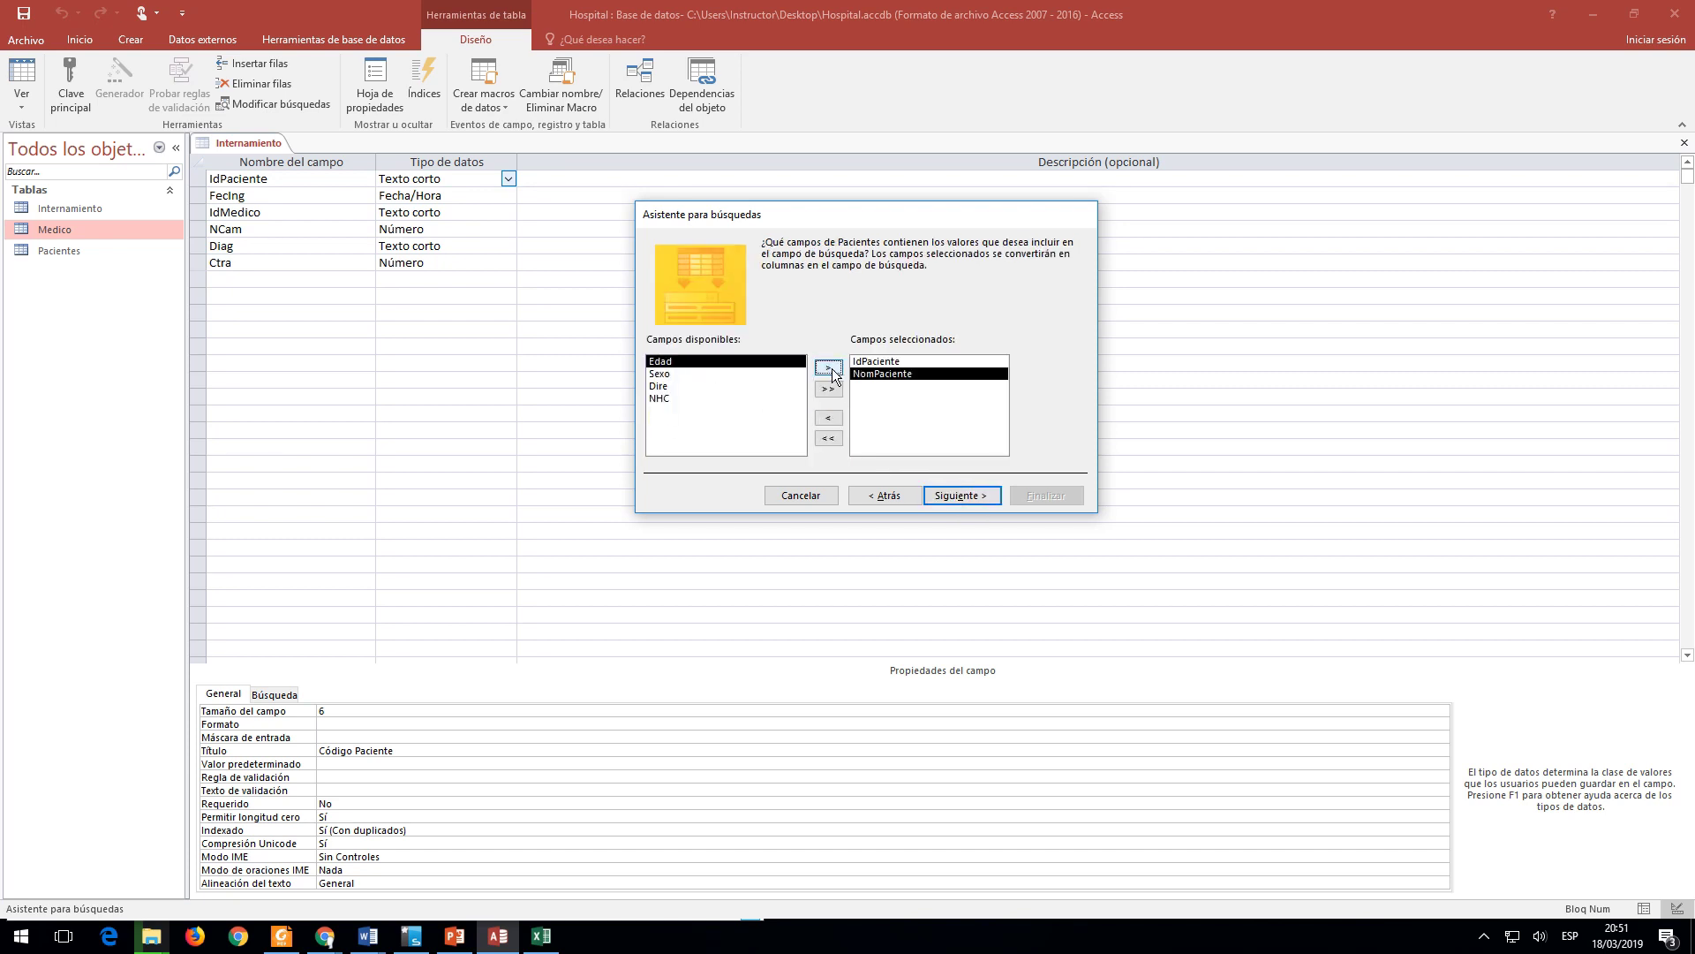
{"action": "left_click", "coordinate": [661, 398]}
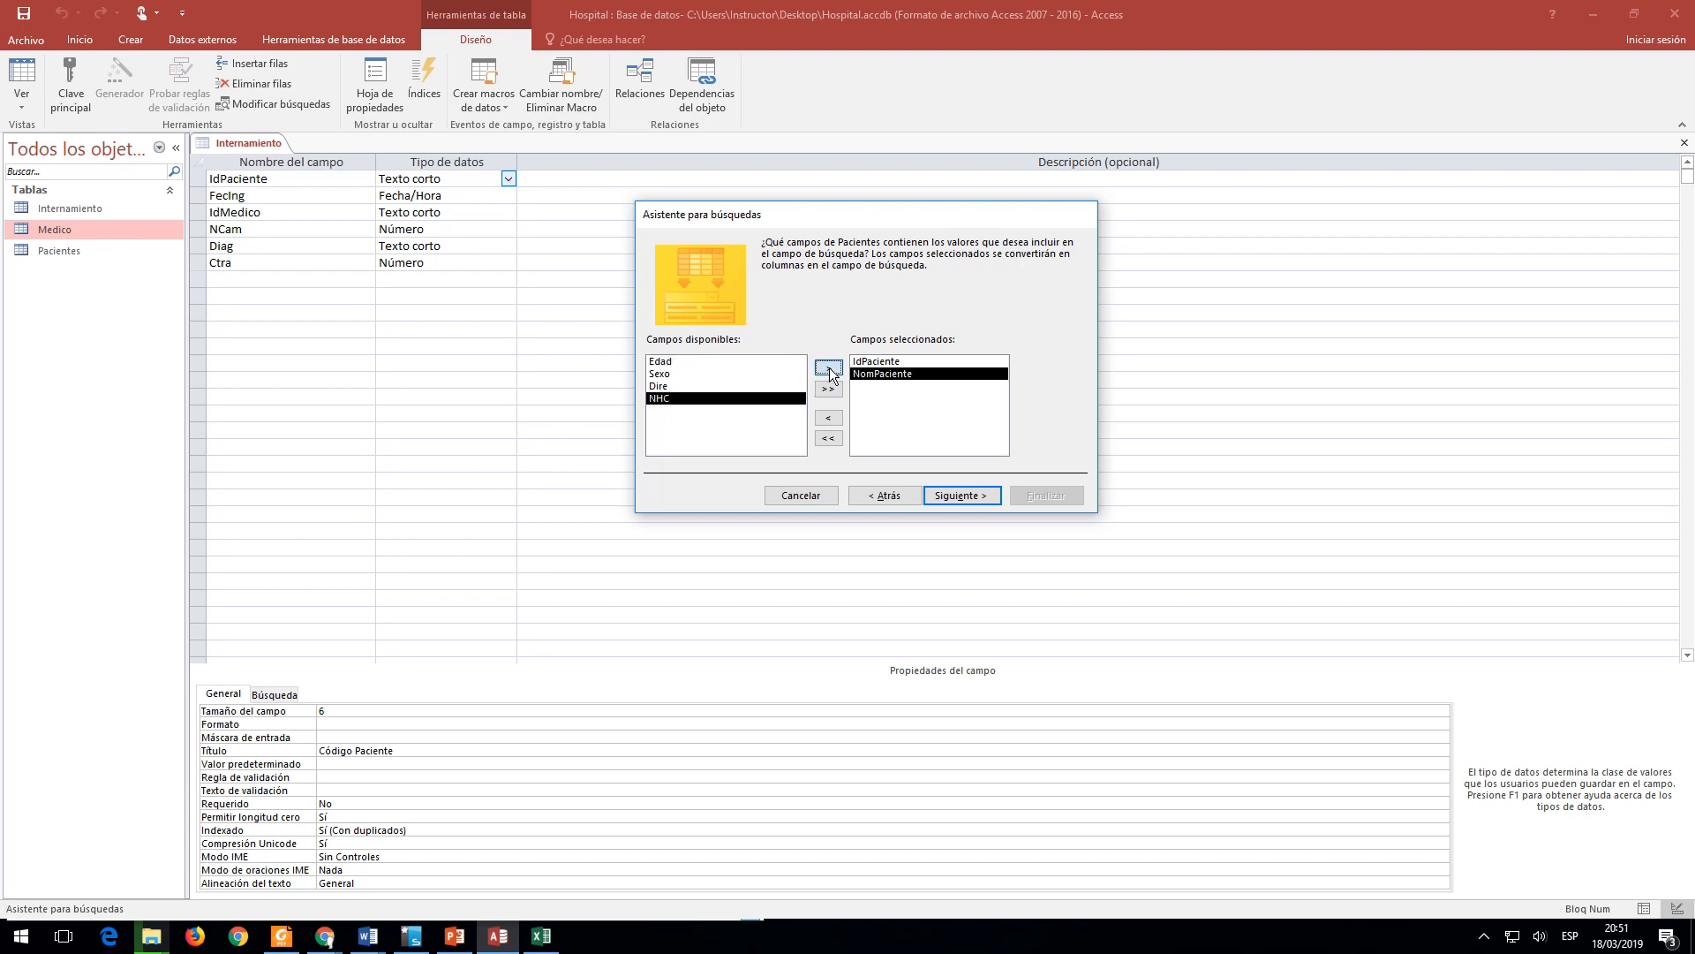
{"action": "left_click", "coordinate": [829, 367]}
{"action": "left_click", "coordinate": [939, 503]}
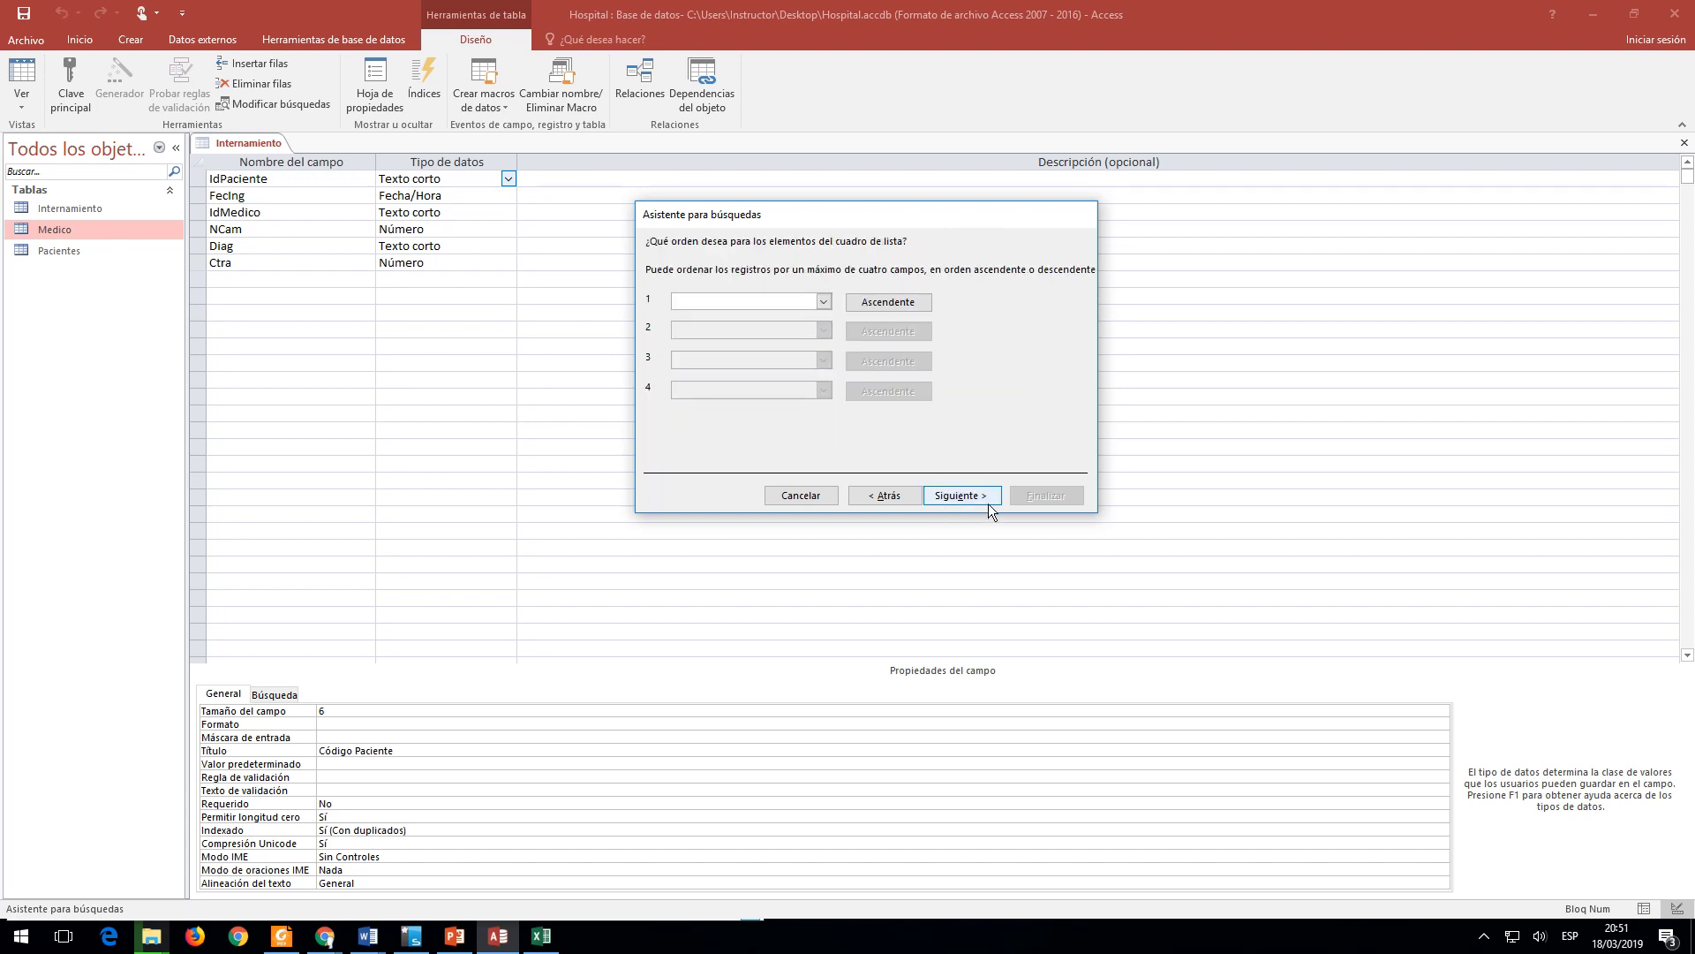
{"action": "left_click", "coordinate": [982, 503]}
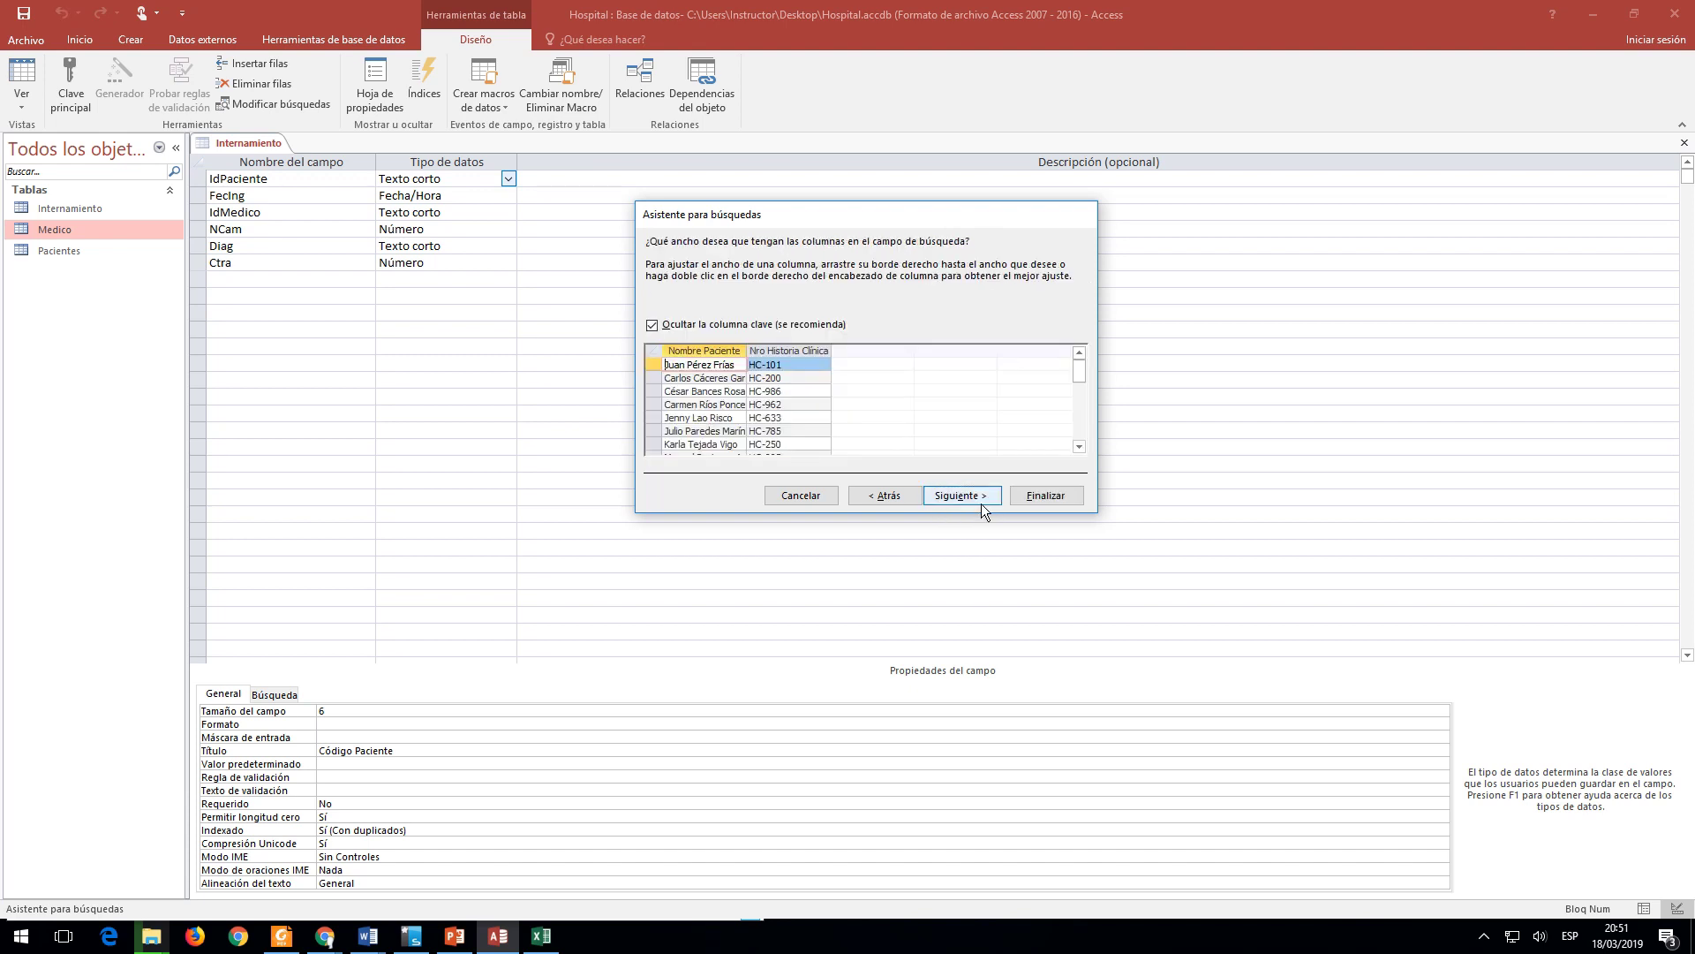
Step: Show the key column, keep IdPaciente as the stored value and finish the lookup, saving the table
{"action": "left_click", "coordinate": [665, 326]}
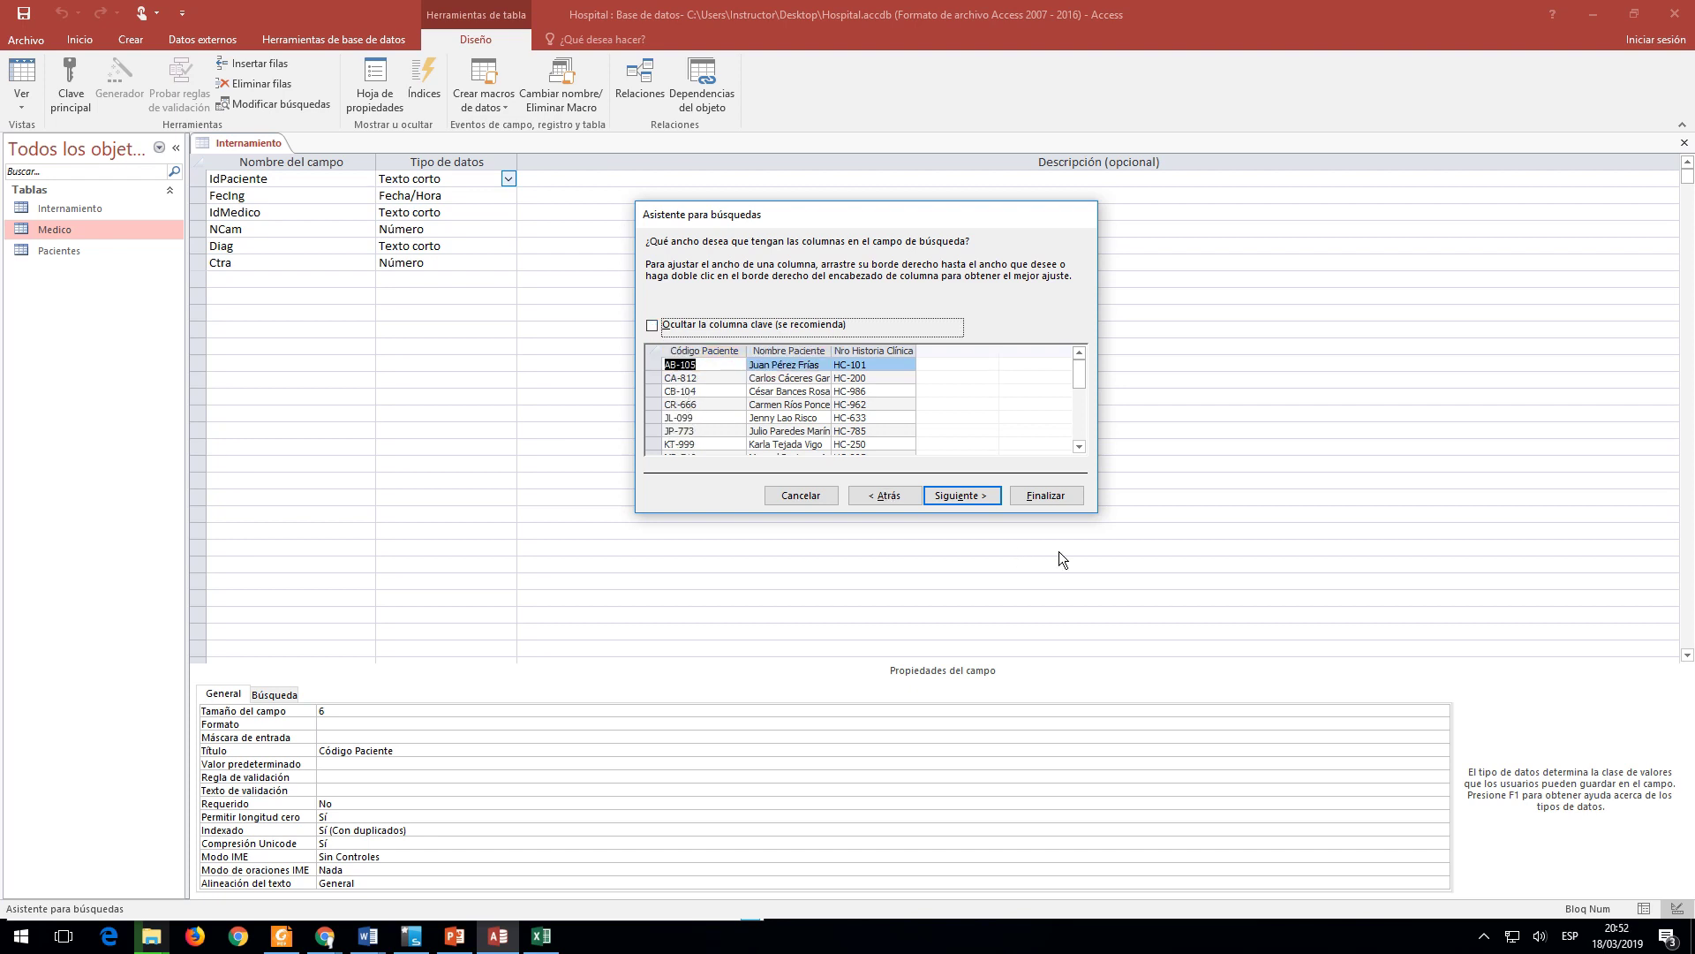
{"action": "left_click", "coordinate": [978, 495]}
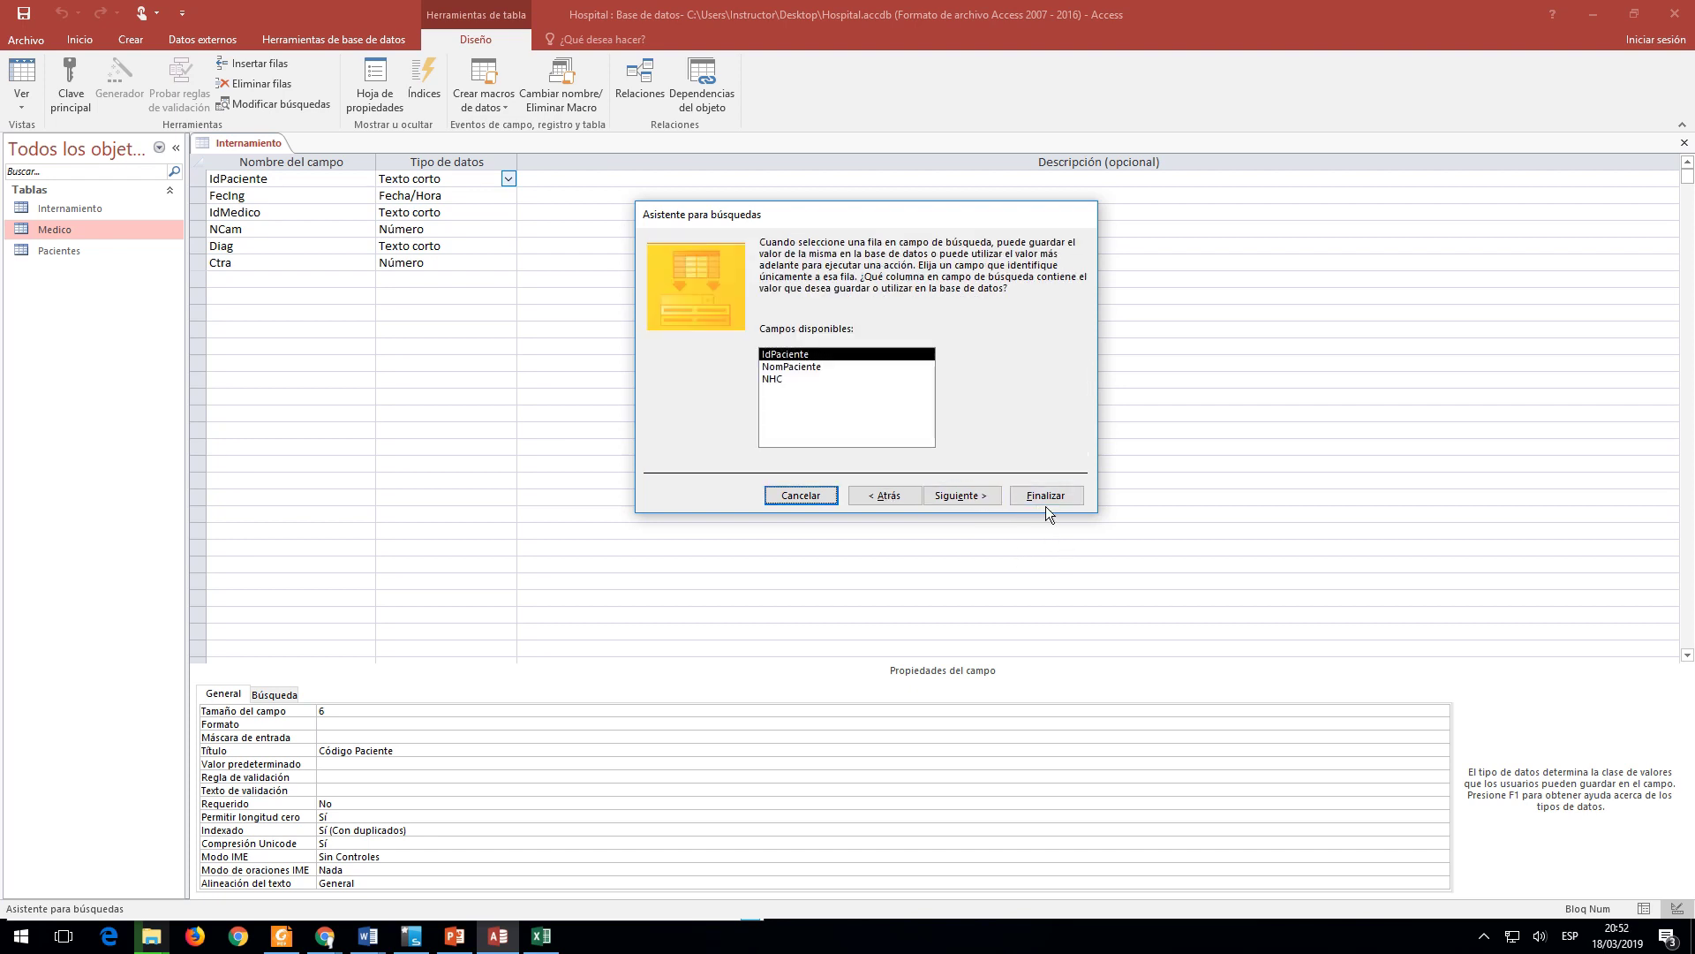
{"action": "left_click", "coordinate": [1040, 500]}
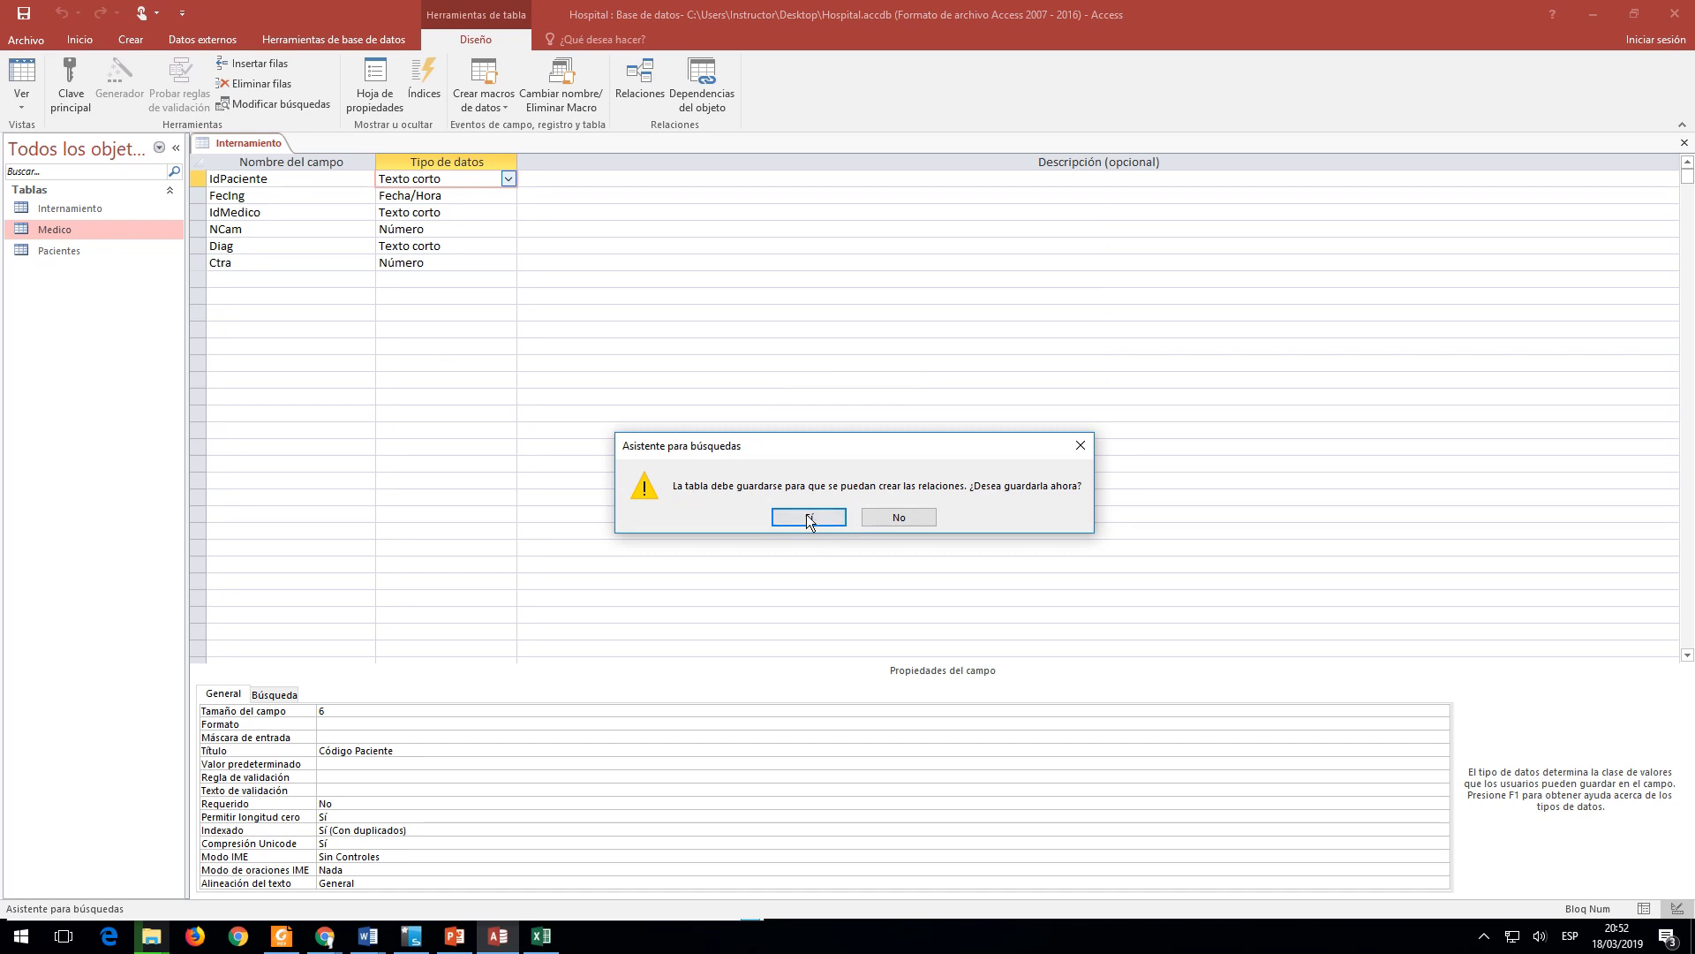
{"action": "left_click", "coordinate": [807, 516]}
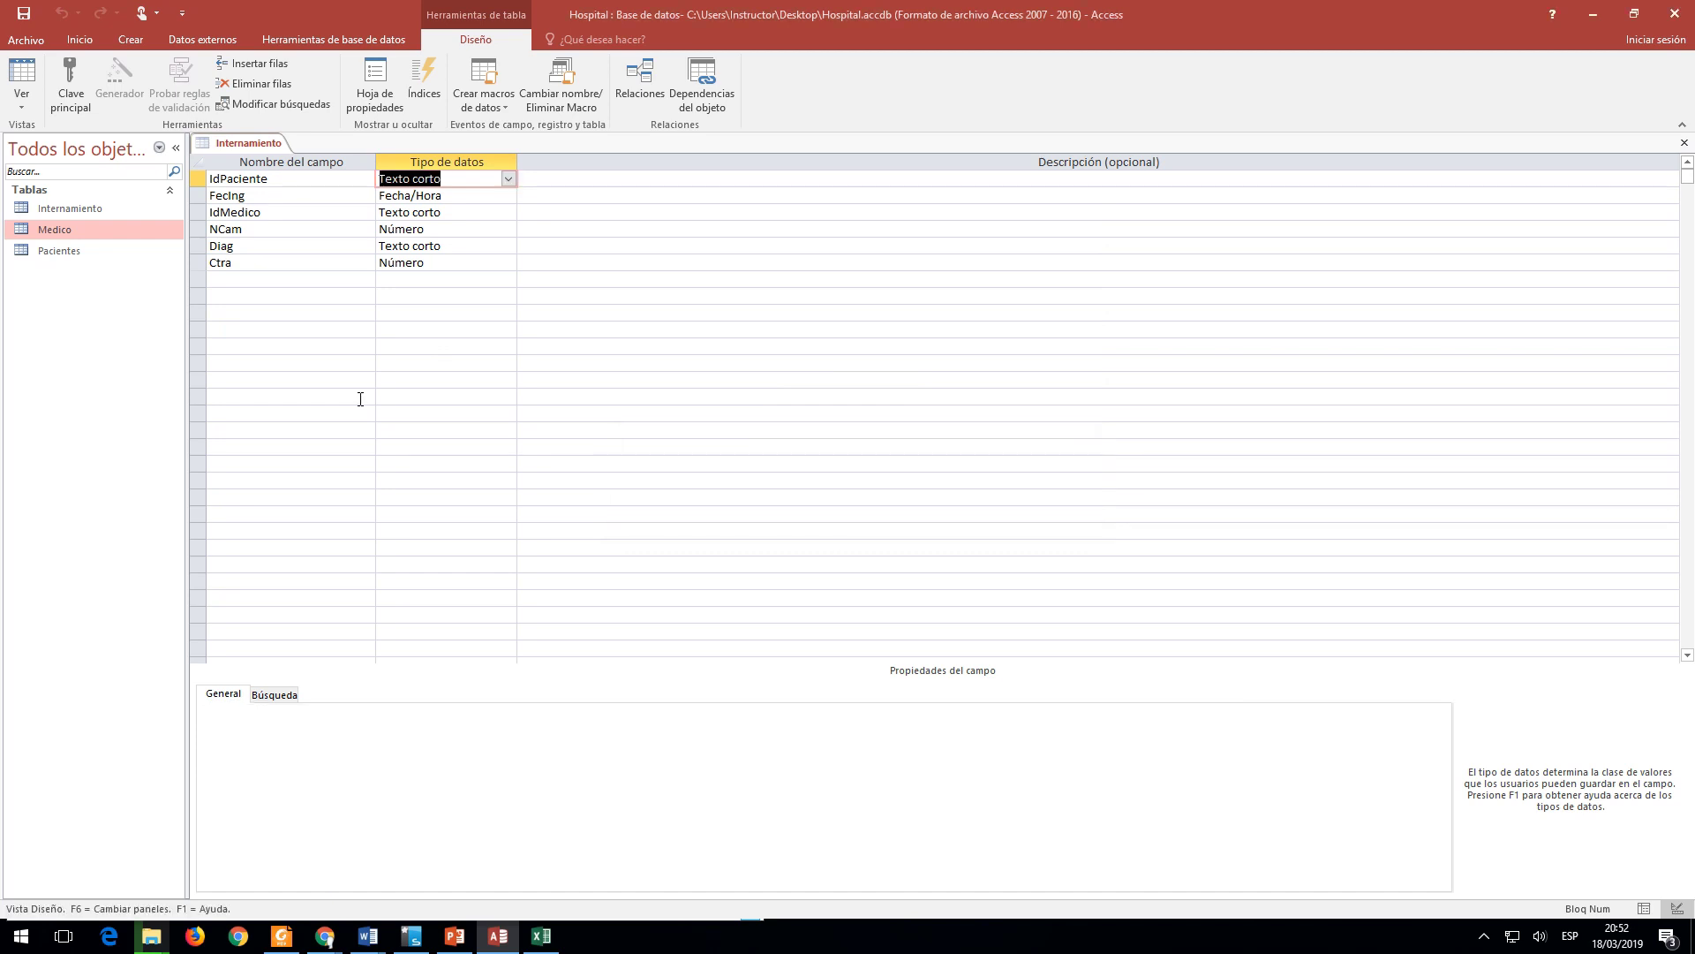
Step: Start a lookup for the IdMedico field that draws its values from the Medico table
{"action": "left_click", "coordinate": [419, 213]}
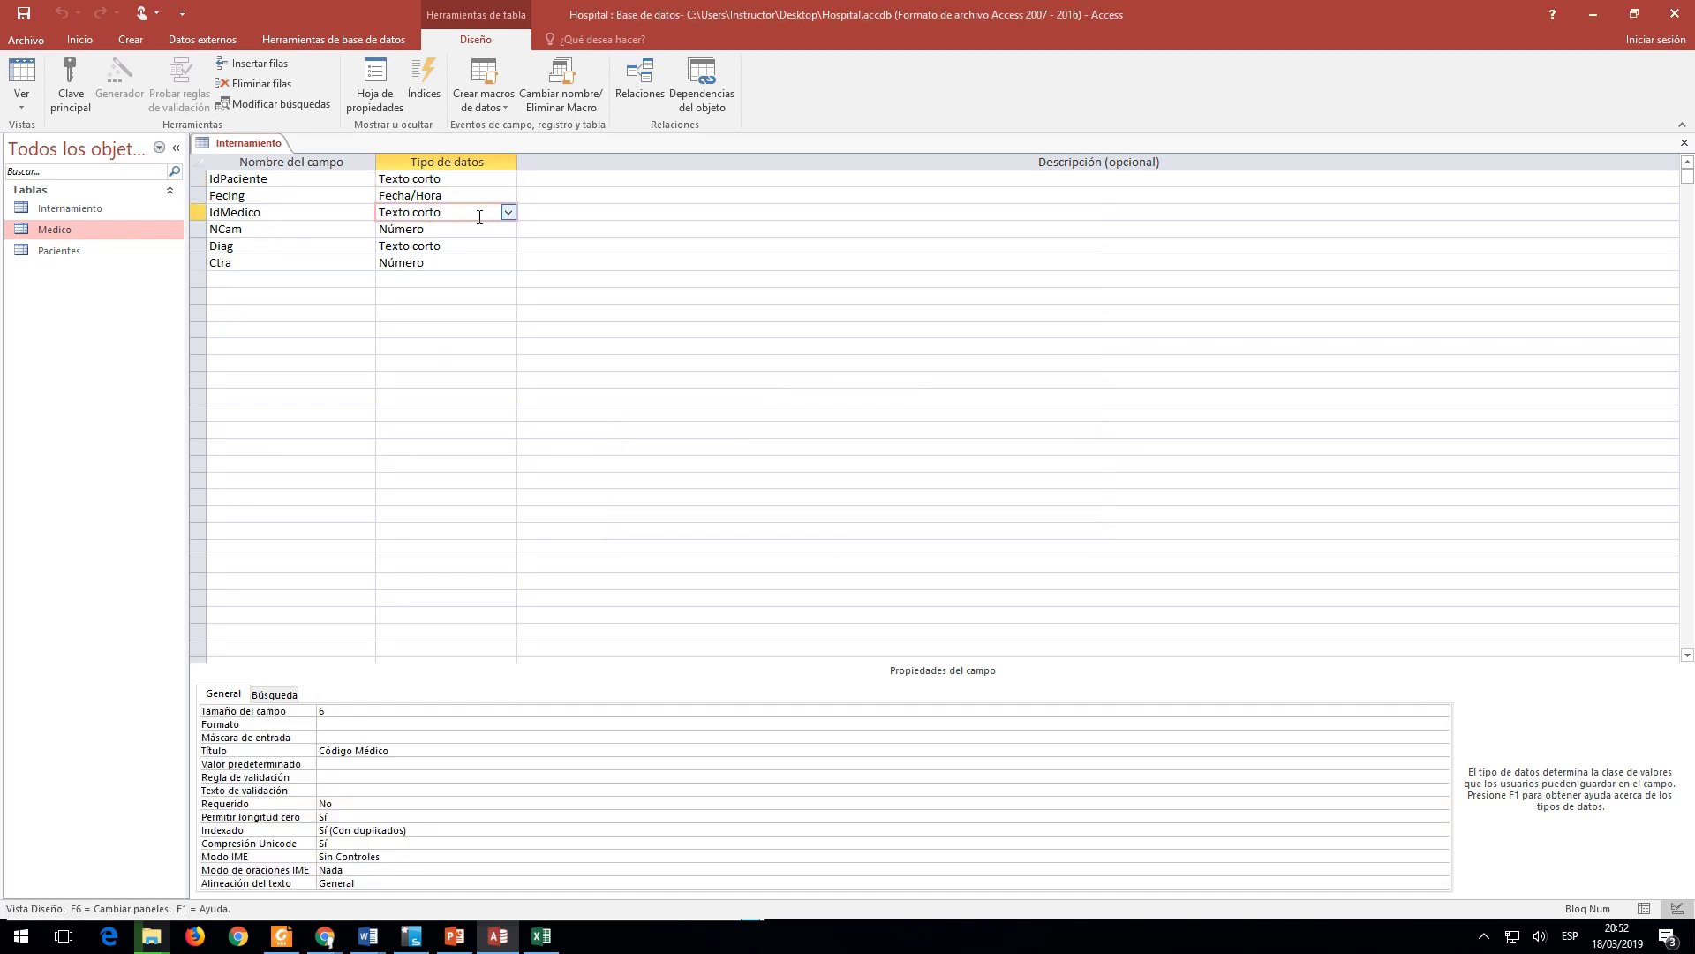
{"action": "left_click", "coordinate": [508, 213]}
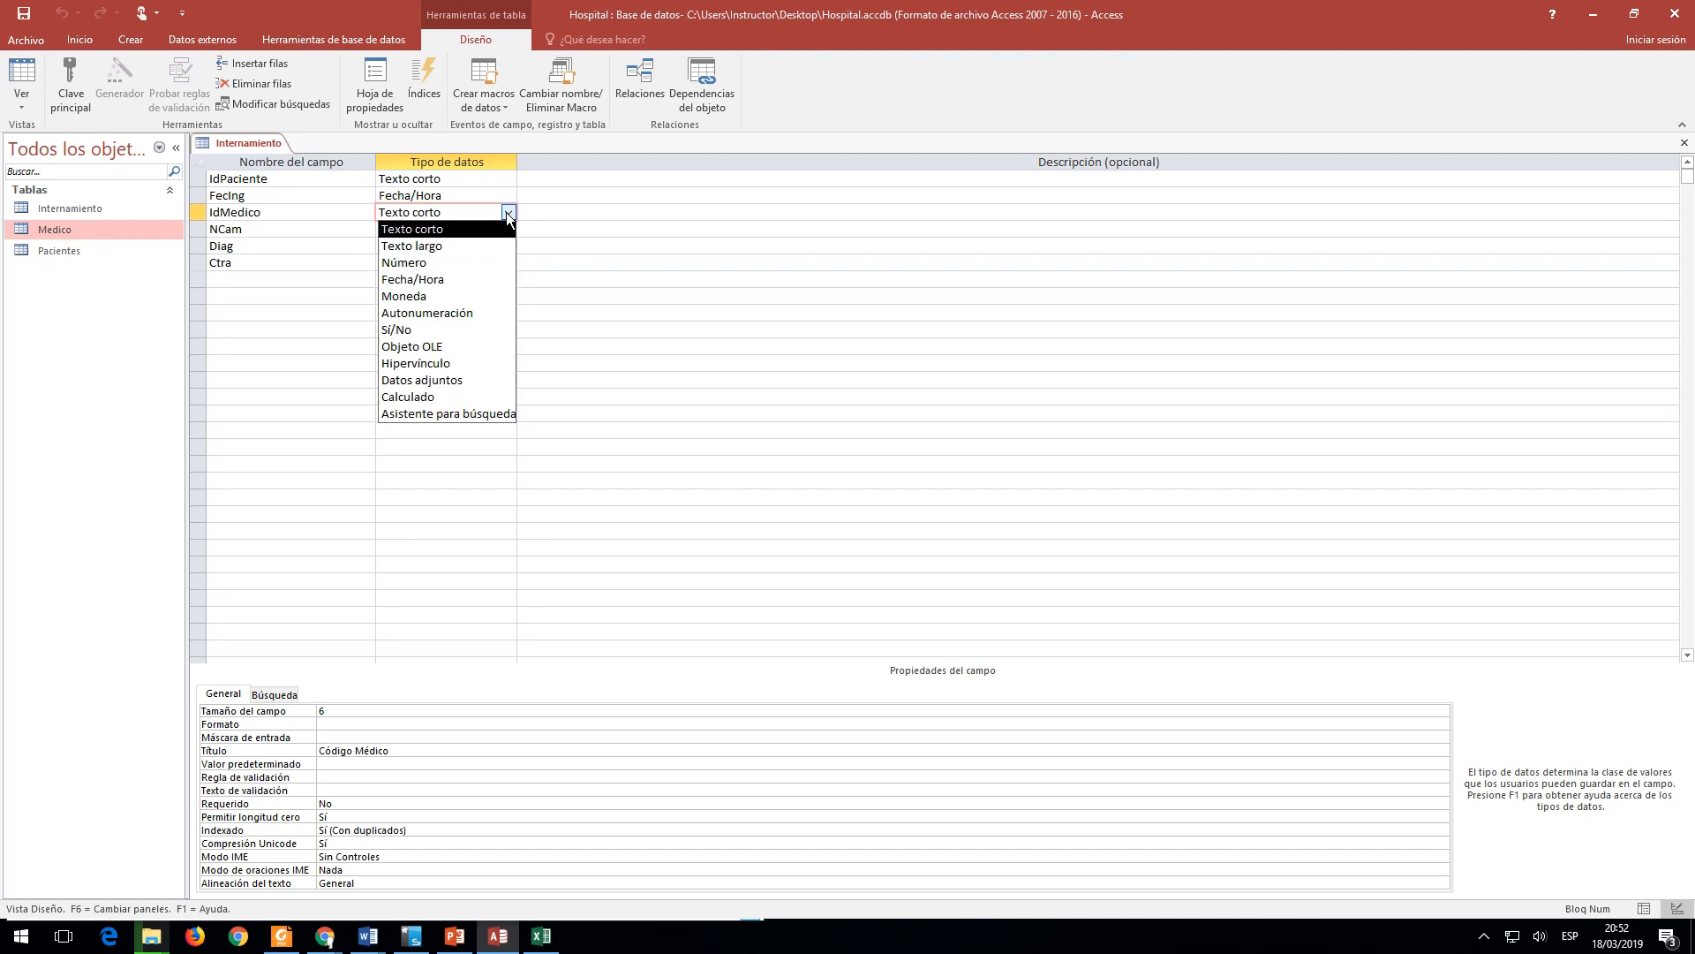
{"action": "left_click", "coordinate": [463, 414]}
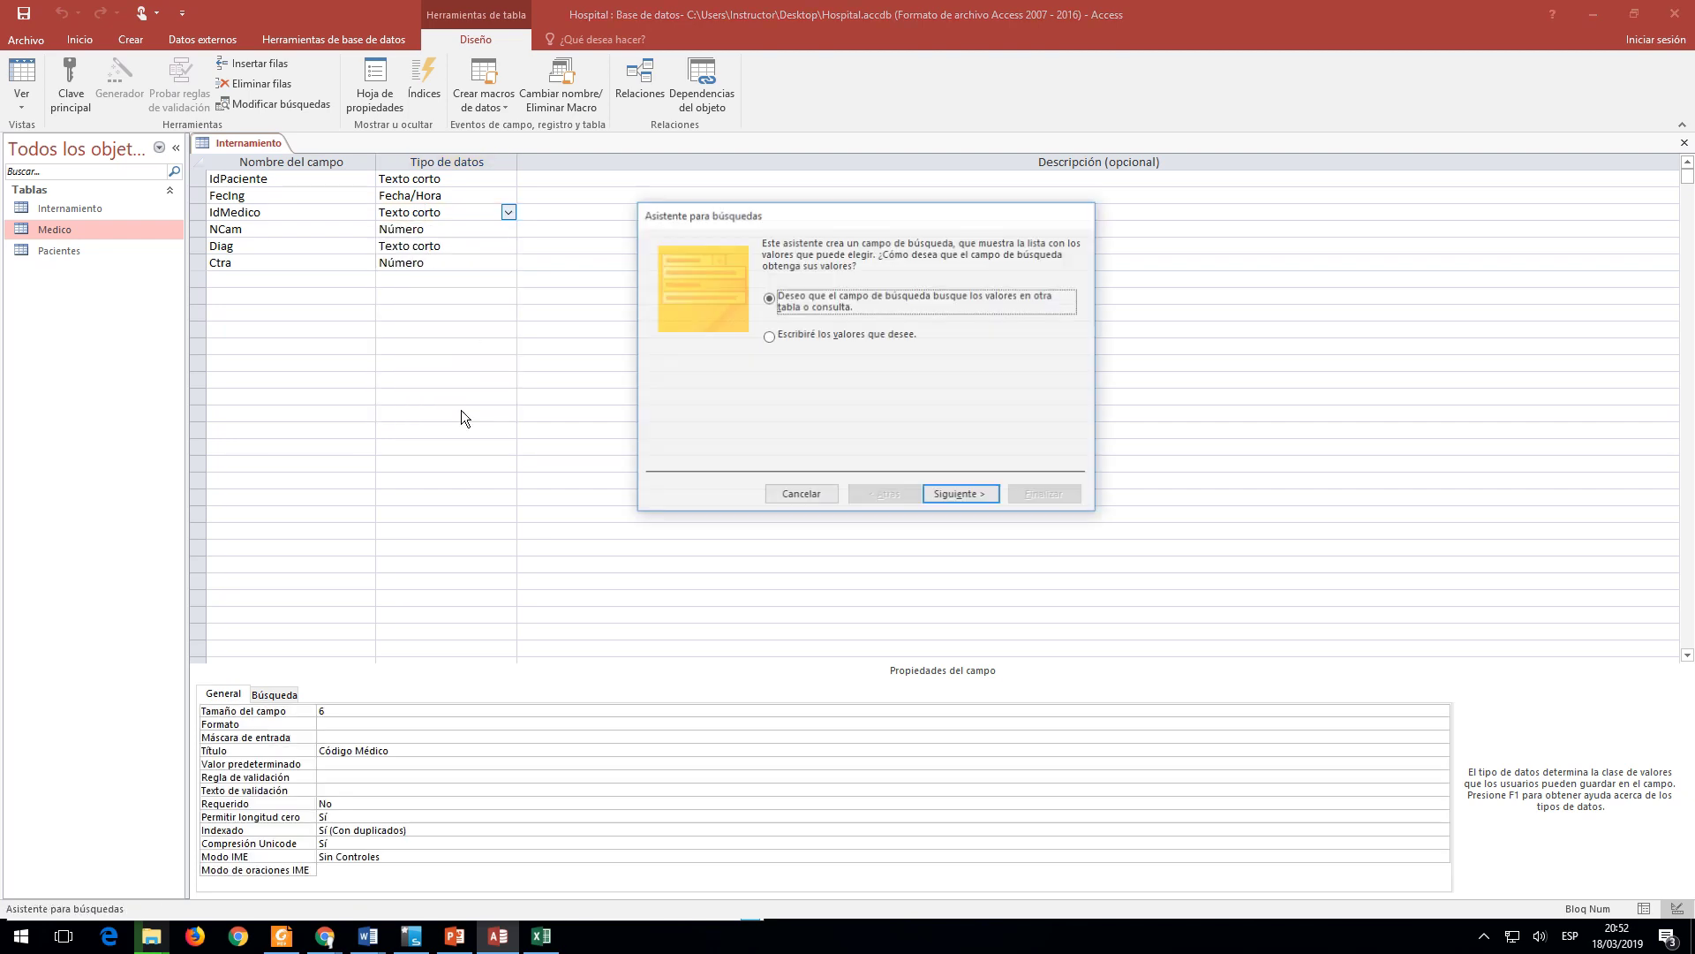
{"action": "left_click", "coordinate": [962, 497]}
{"action": "left_click", "coordinate": [820, 303]}
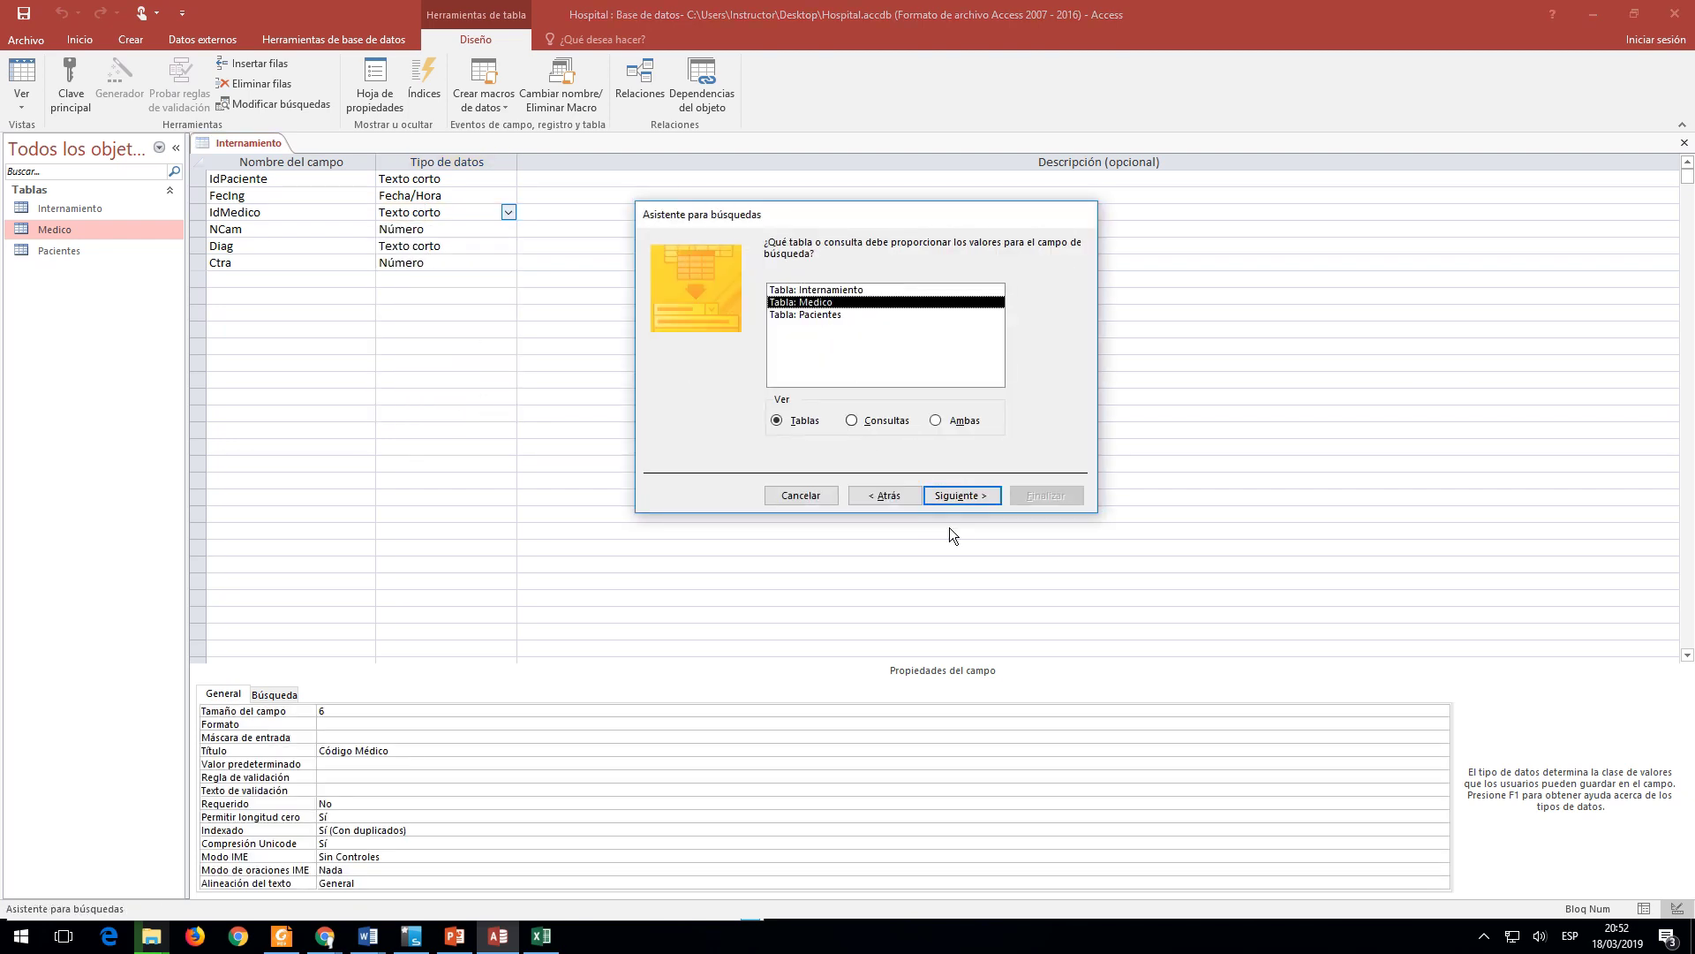
{"action": "left_click", "coordinate": [955, 496]}
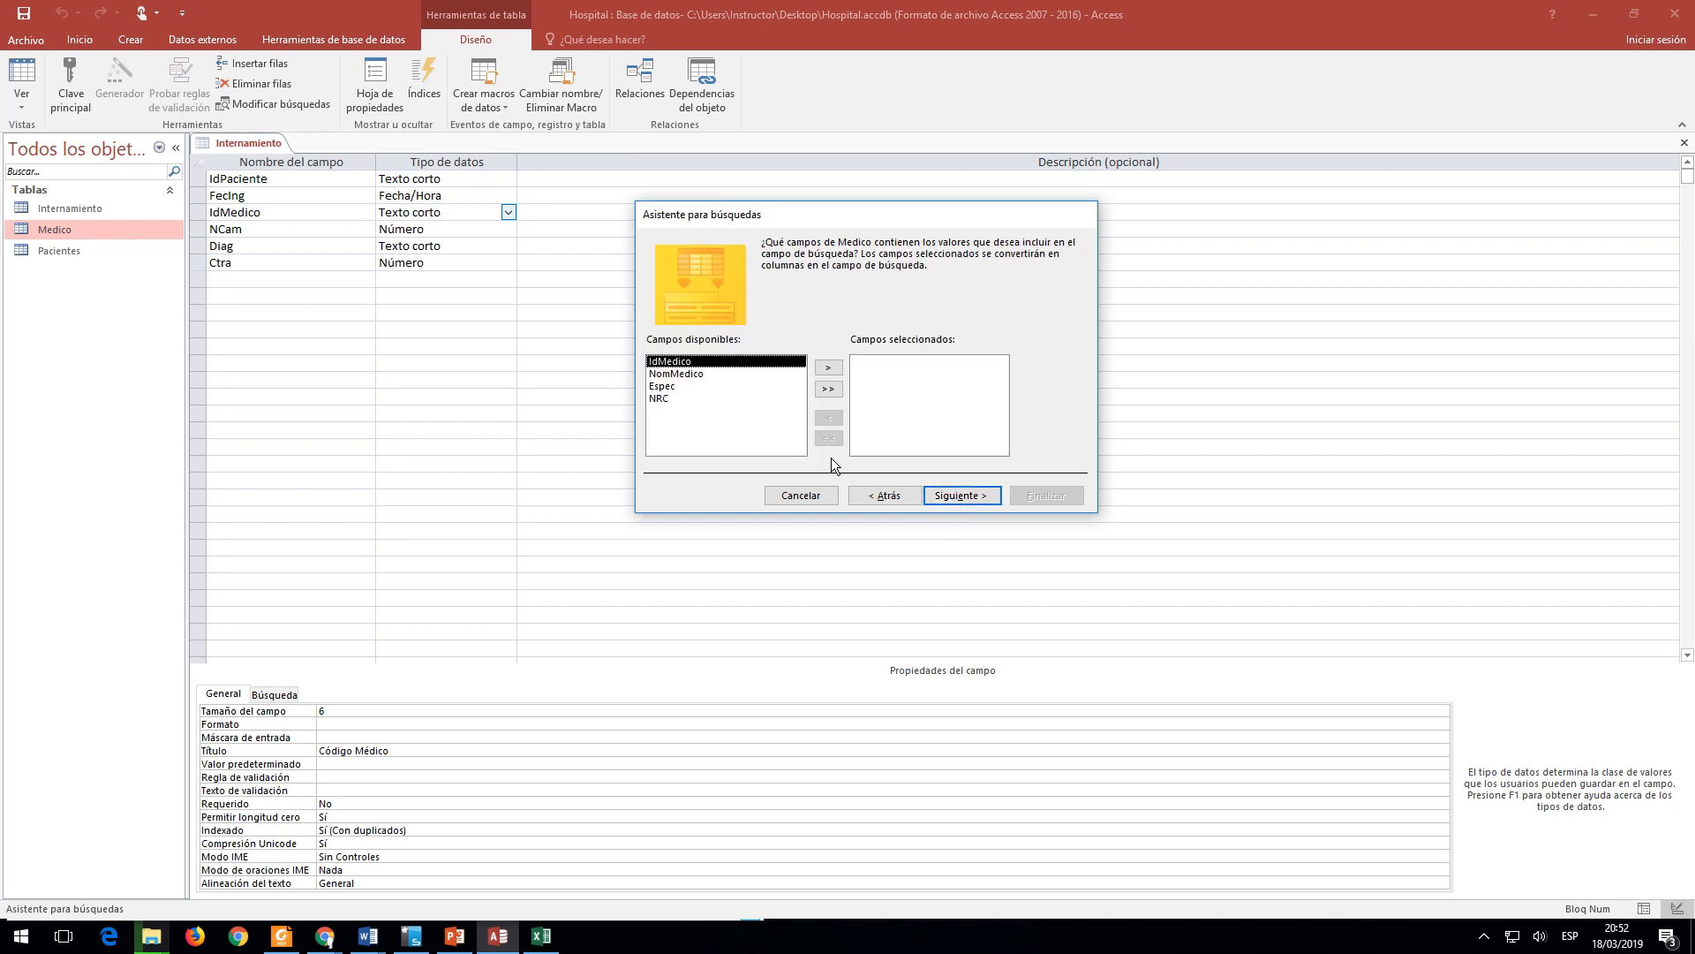
Step: Include IdMedico, NomMedico and Espec as the lookup columns, leaving the list unsorted
{"action": "left_click", "coordinate": [828, 368]}
{"action": "left_click", "coordinate": [829, 369]}
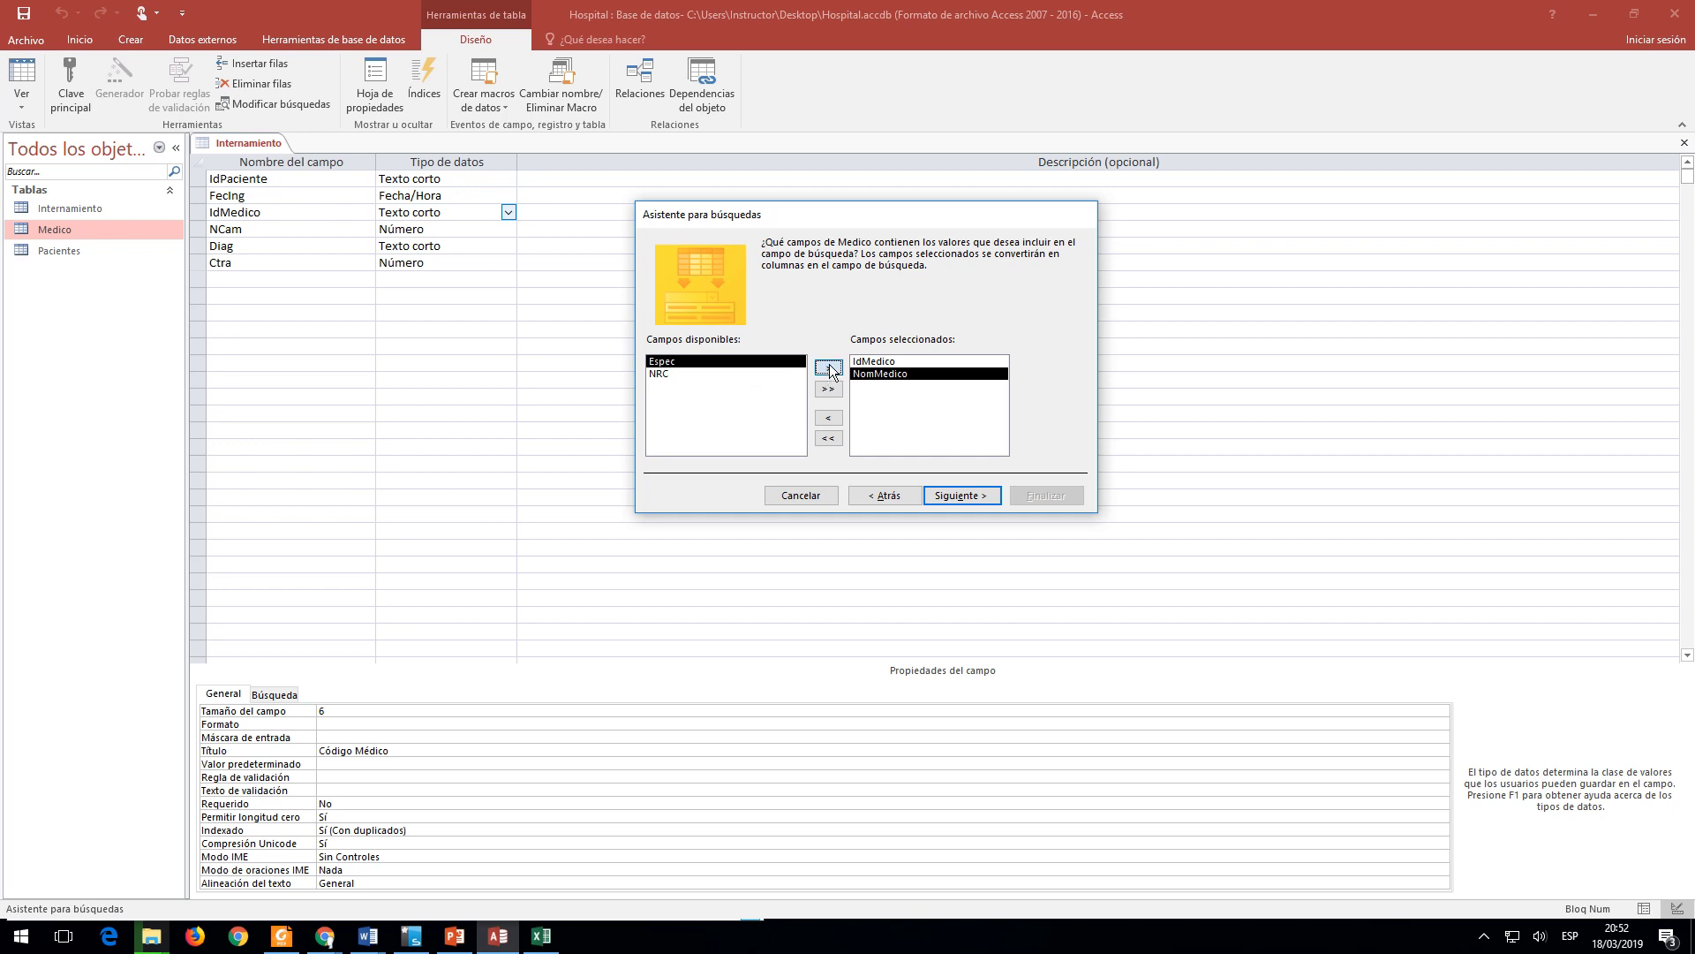
{"action": "left_click", "coordinate": [828, 368]}
{"action": "left_click", "coordinate": [960, 494]}
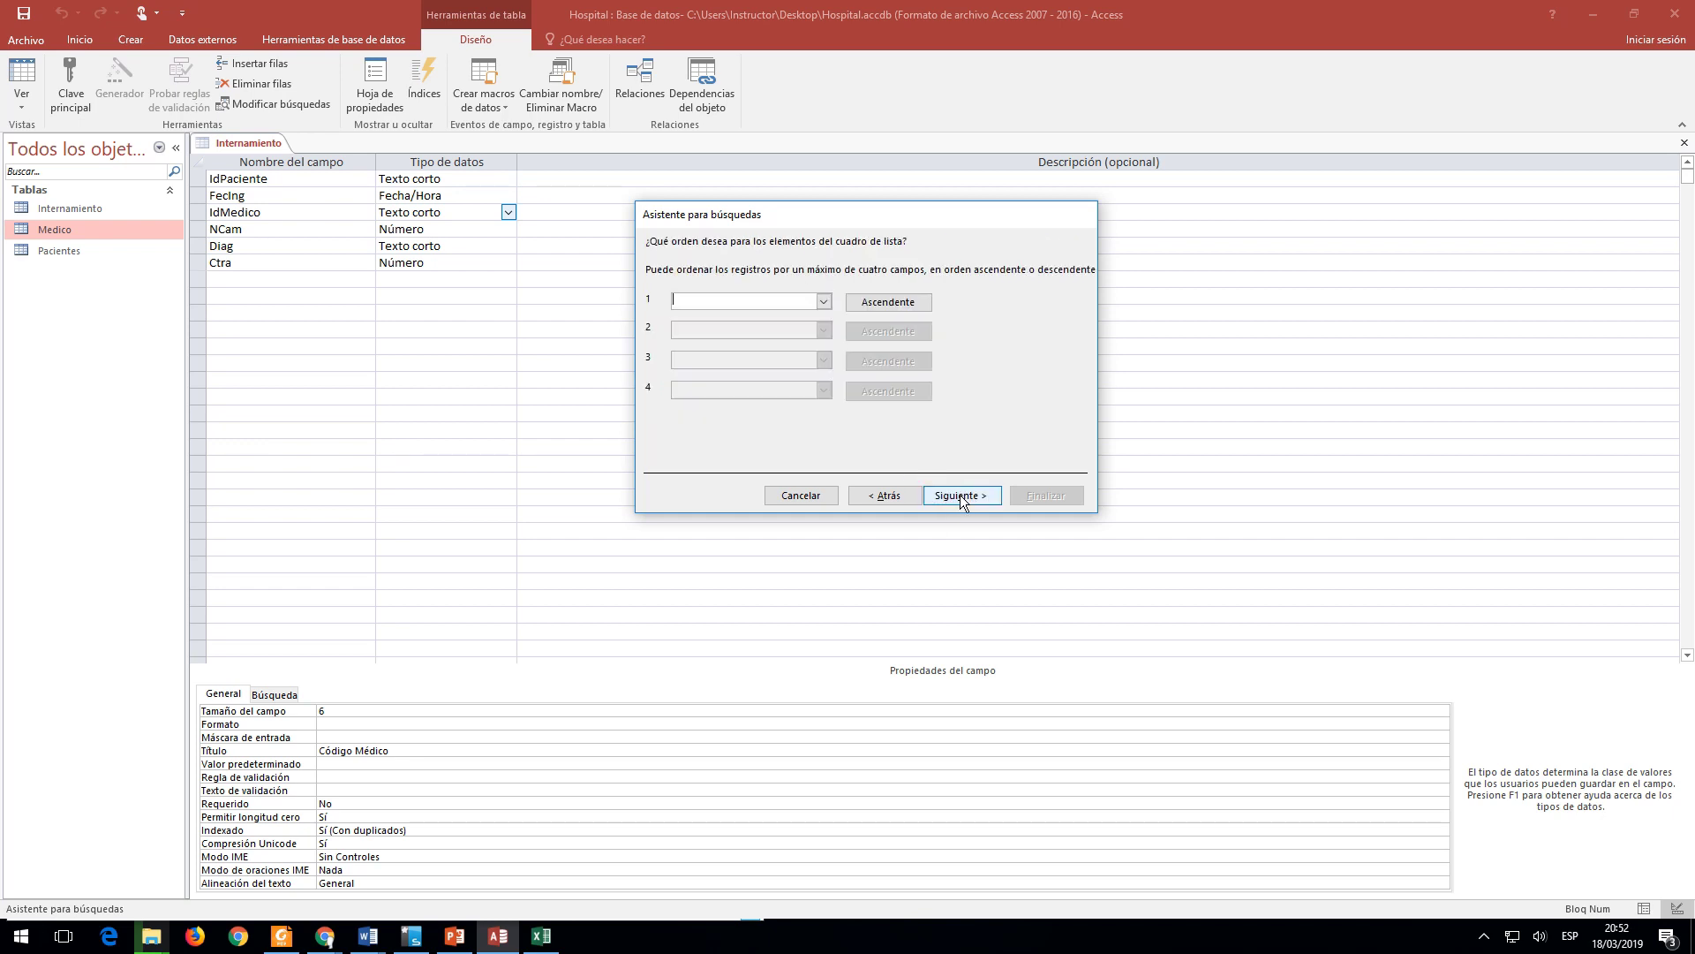
{"action": "left_click", "coordinate": [938, 495]}
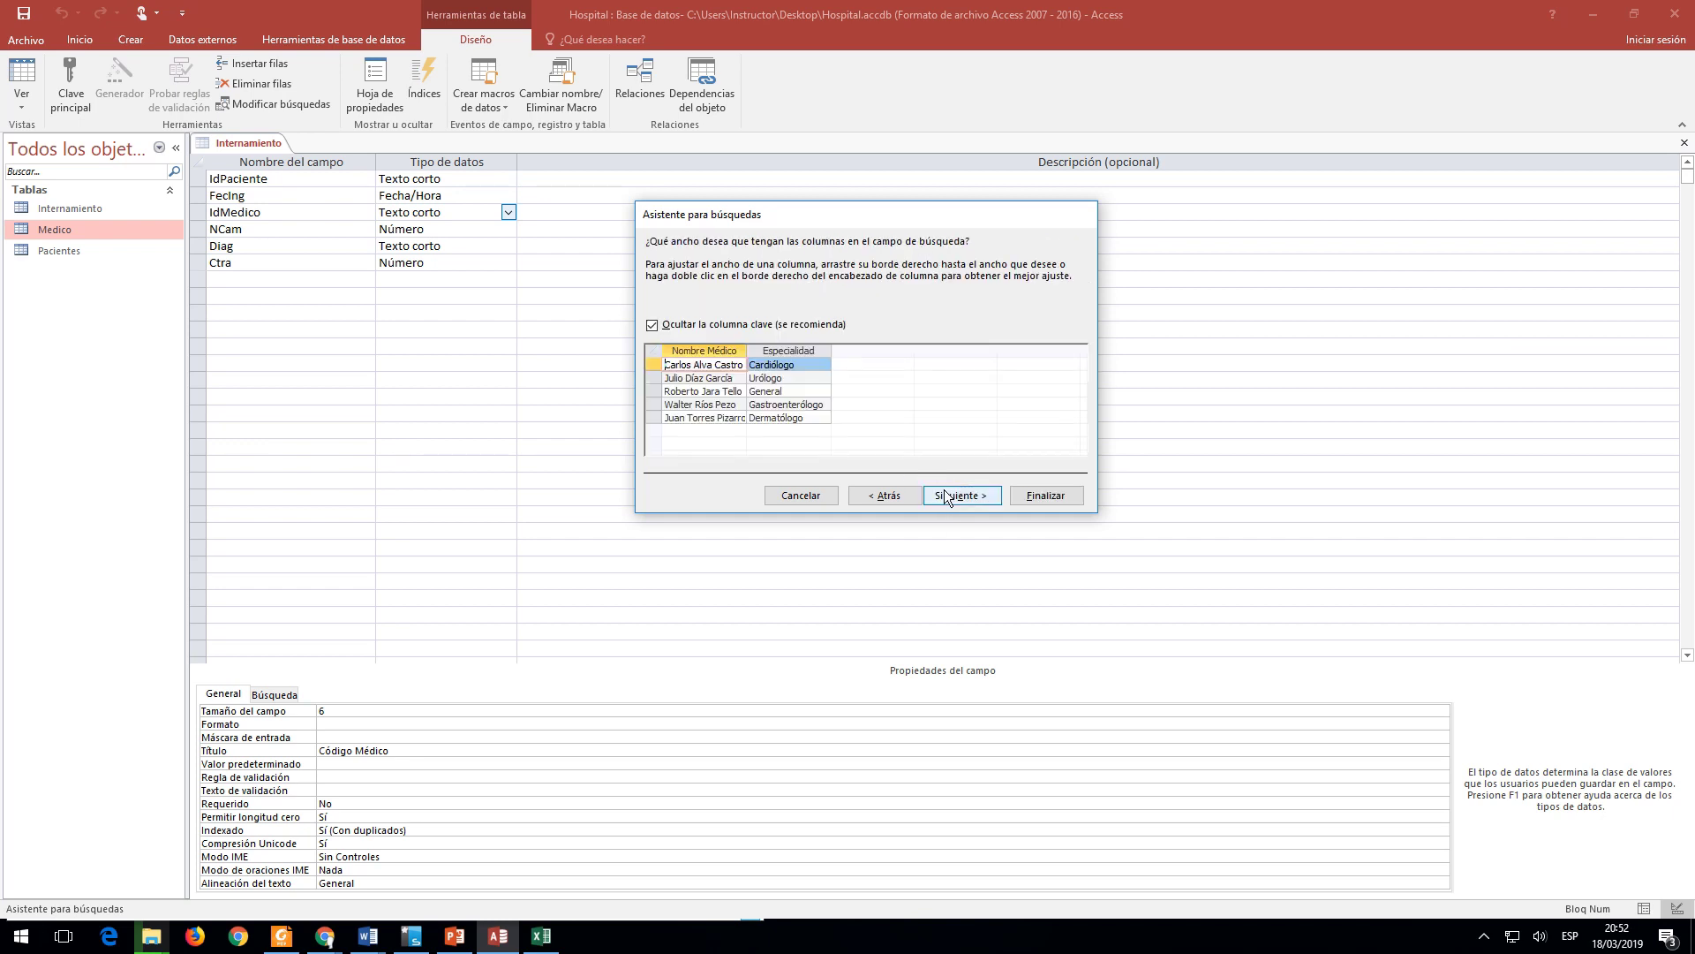
Step: Finish the IdMedico lookup with the key column shown and IdMedico stored, save the table and switch it to datasheet view
{"action": "left_click", "coordinate": [654, 328]}
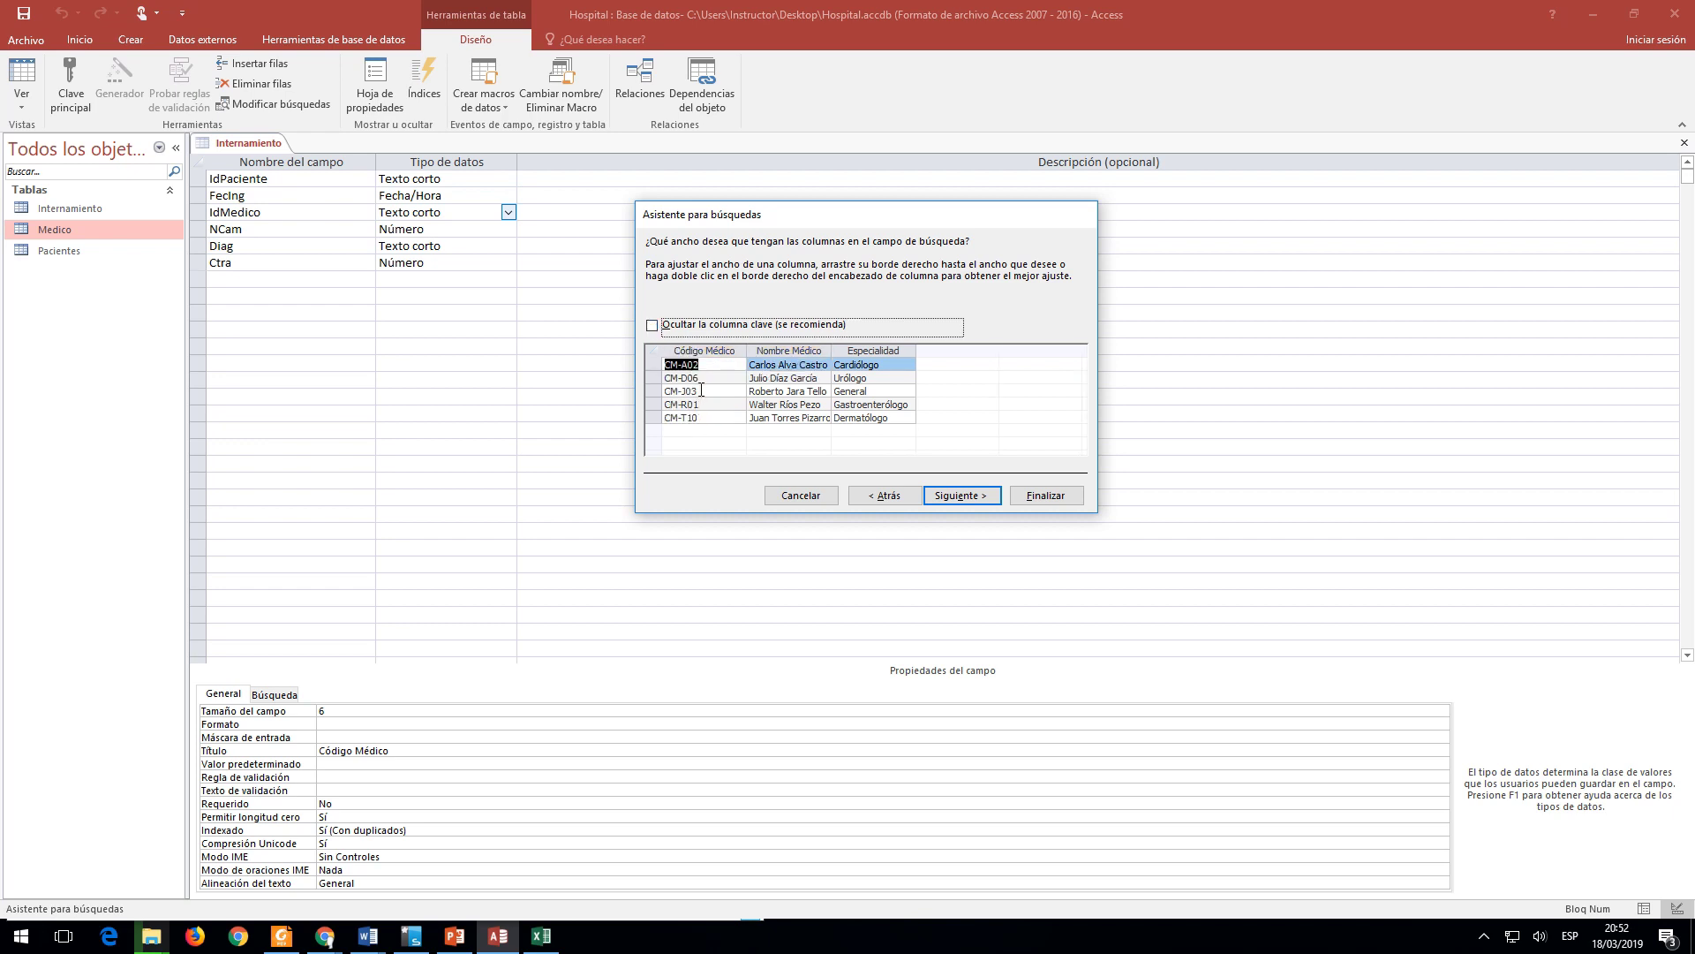
{"action": "left_click", "coordinate": [961, 497]}
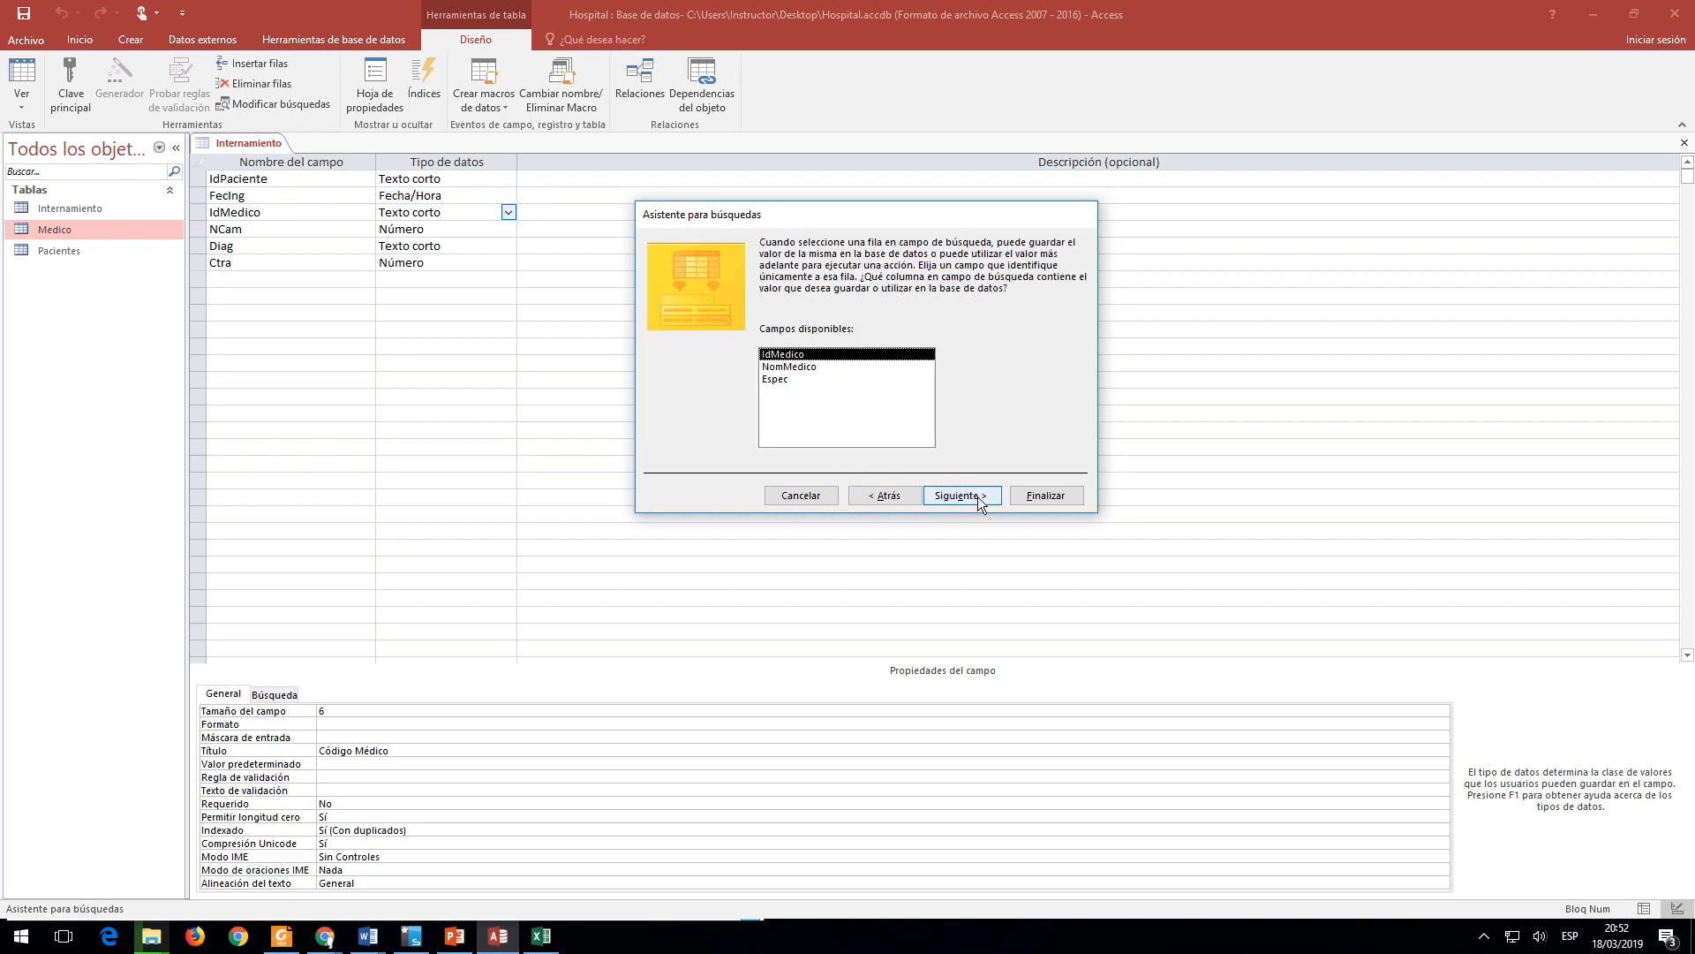
{"action": "left_click", "coordinate": [978, 497]}
{"action": "left_click", "coordinate": [1042, 492]}
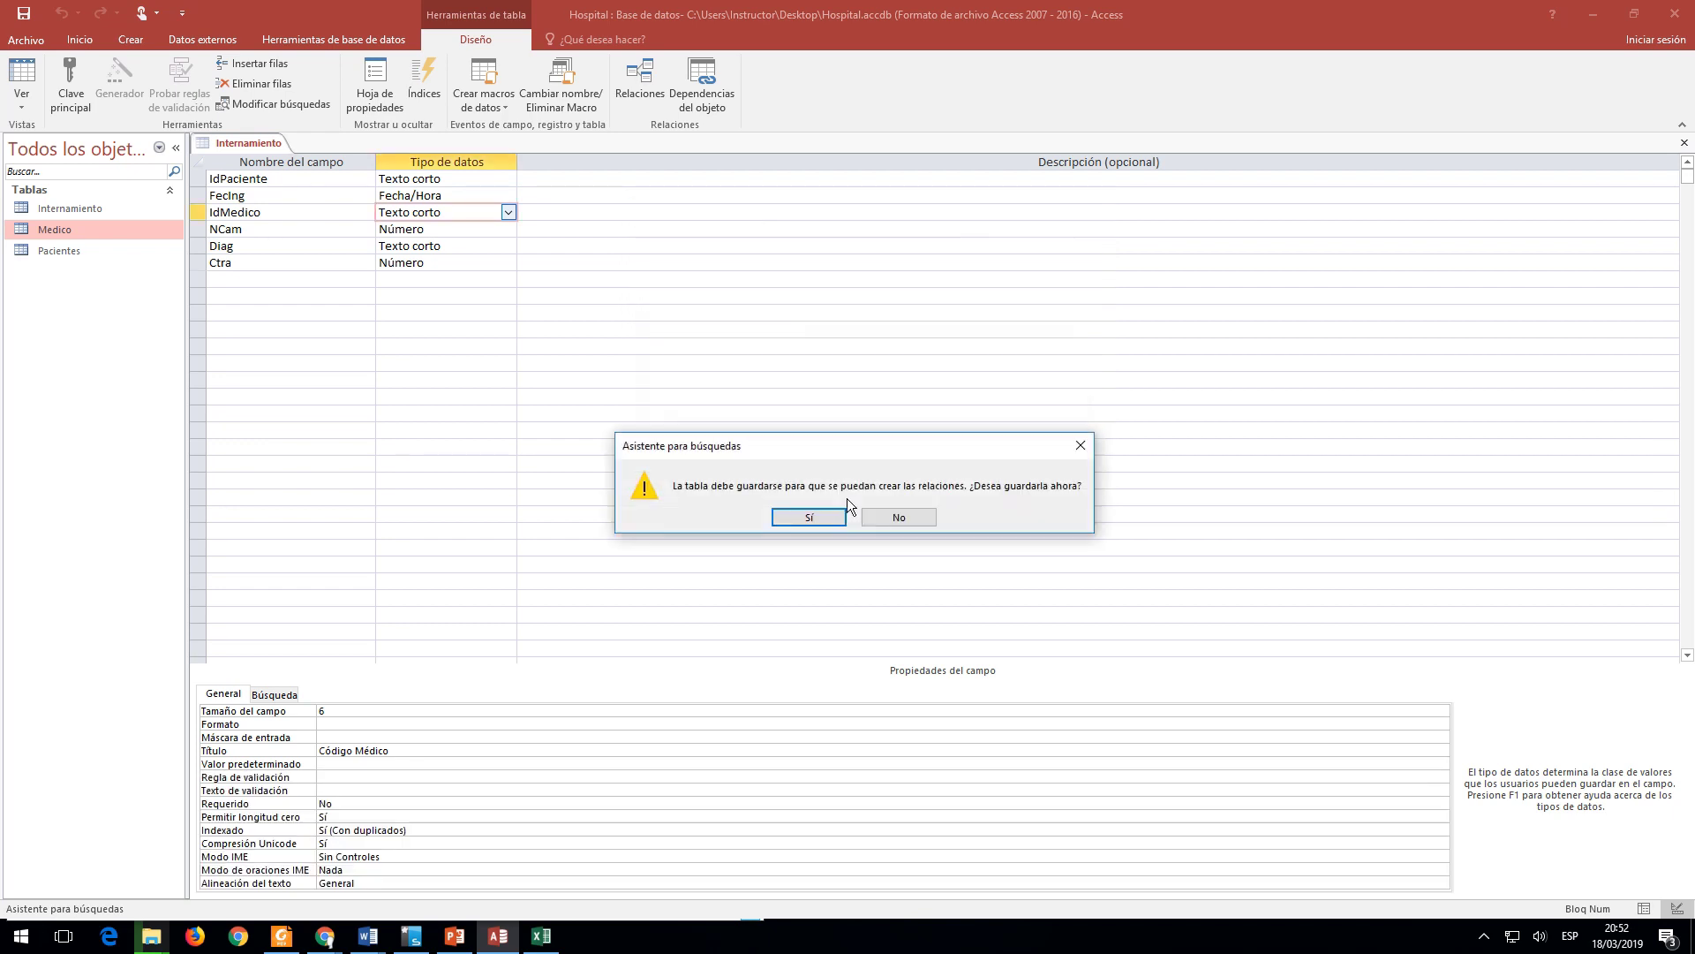
{"action": "left_click", "coordinate": [806, 520]}
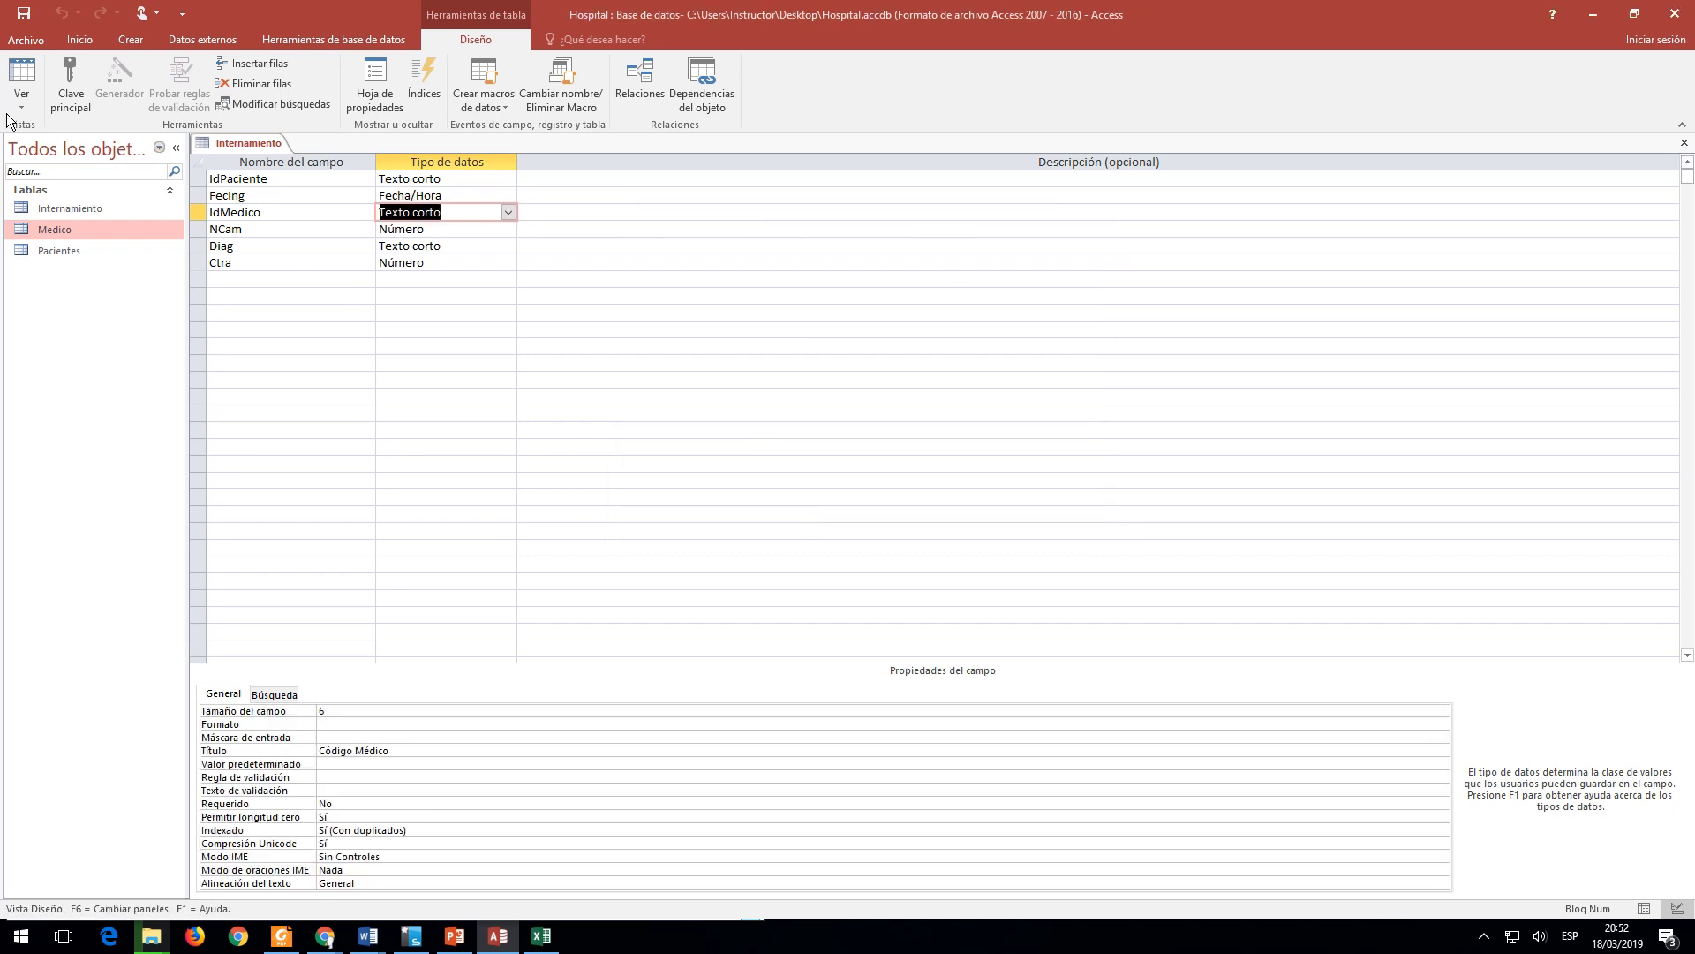
{"action": "left_click", "coordinate": [21, 75]}
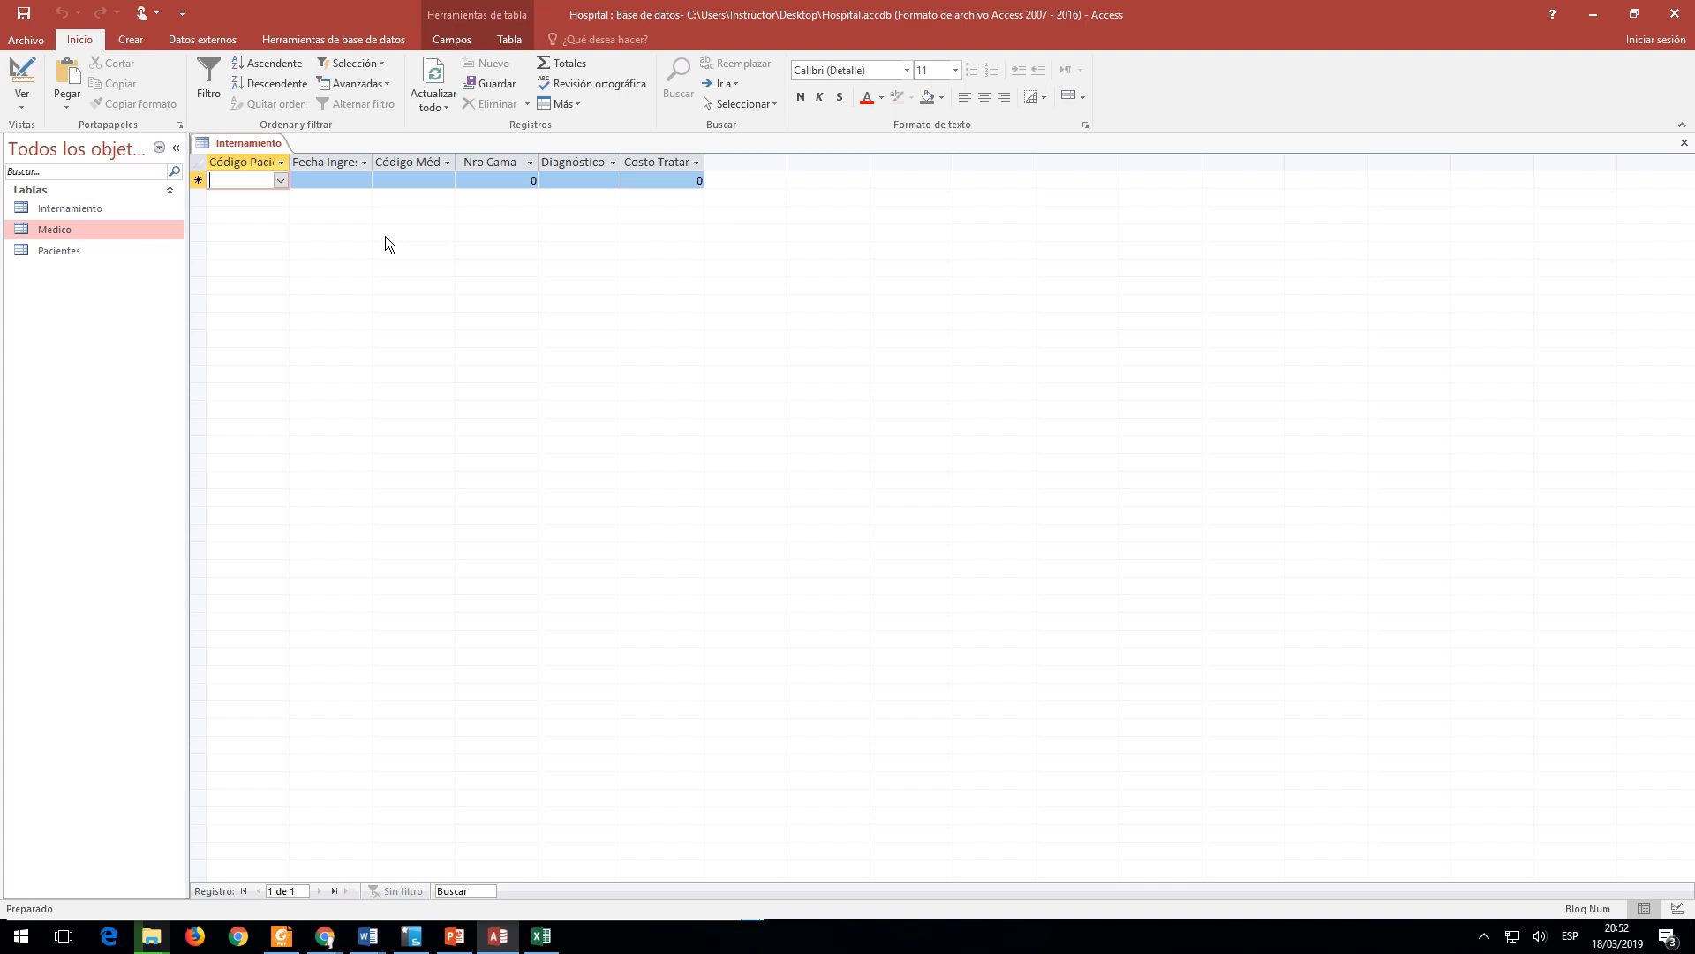
Step: Copy the whole Tabla Pacientes table, headers included, from the Foxit Reader PDF and switch to Hoja4 of the Excel workbook
{"action": "key", "text": "alt+Tab"}
{"action": "scroll", "coordinate": [773, 398], "scroll_direction": "down", "scroll_amount": 5}
{"action": "scroll", "coordinate": [772, 397], "scroll_direction": "down", "scroll_amount": 10}
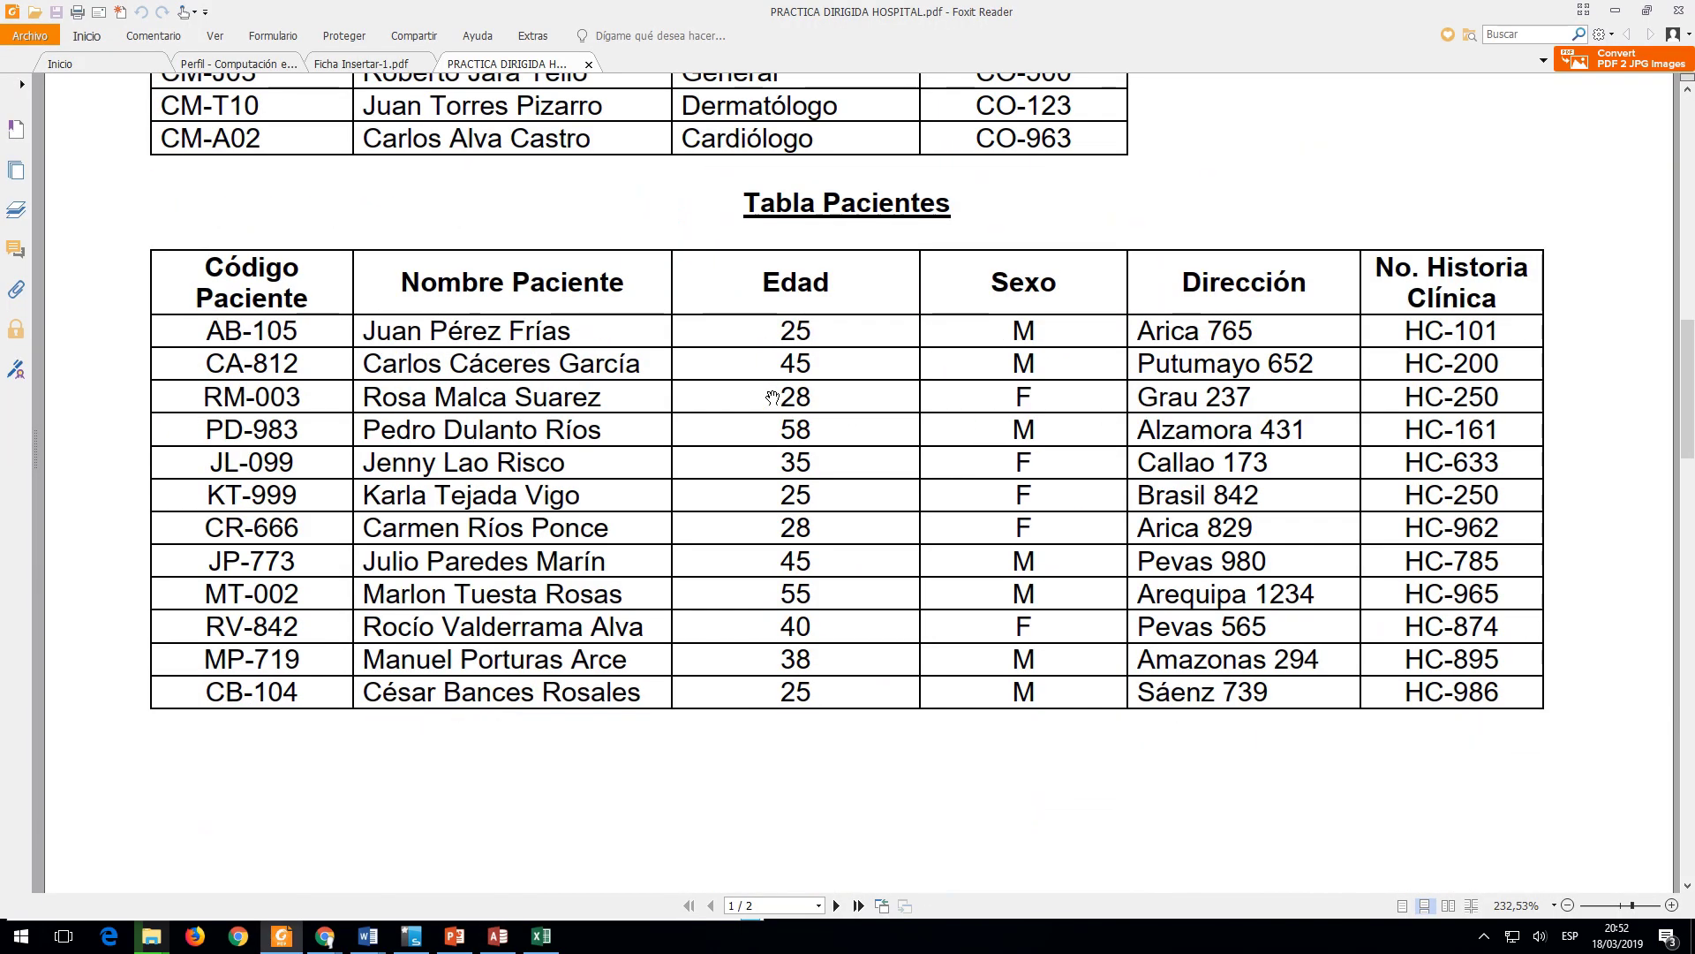
{"action": "scroll", "coordinate": [636, 375], "scroll_direction": "up", "scroll_amount": 2}
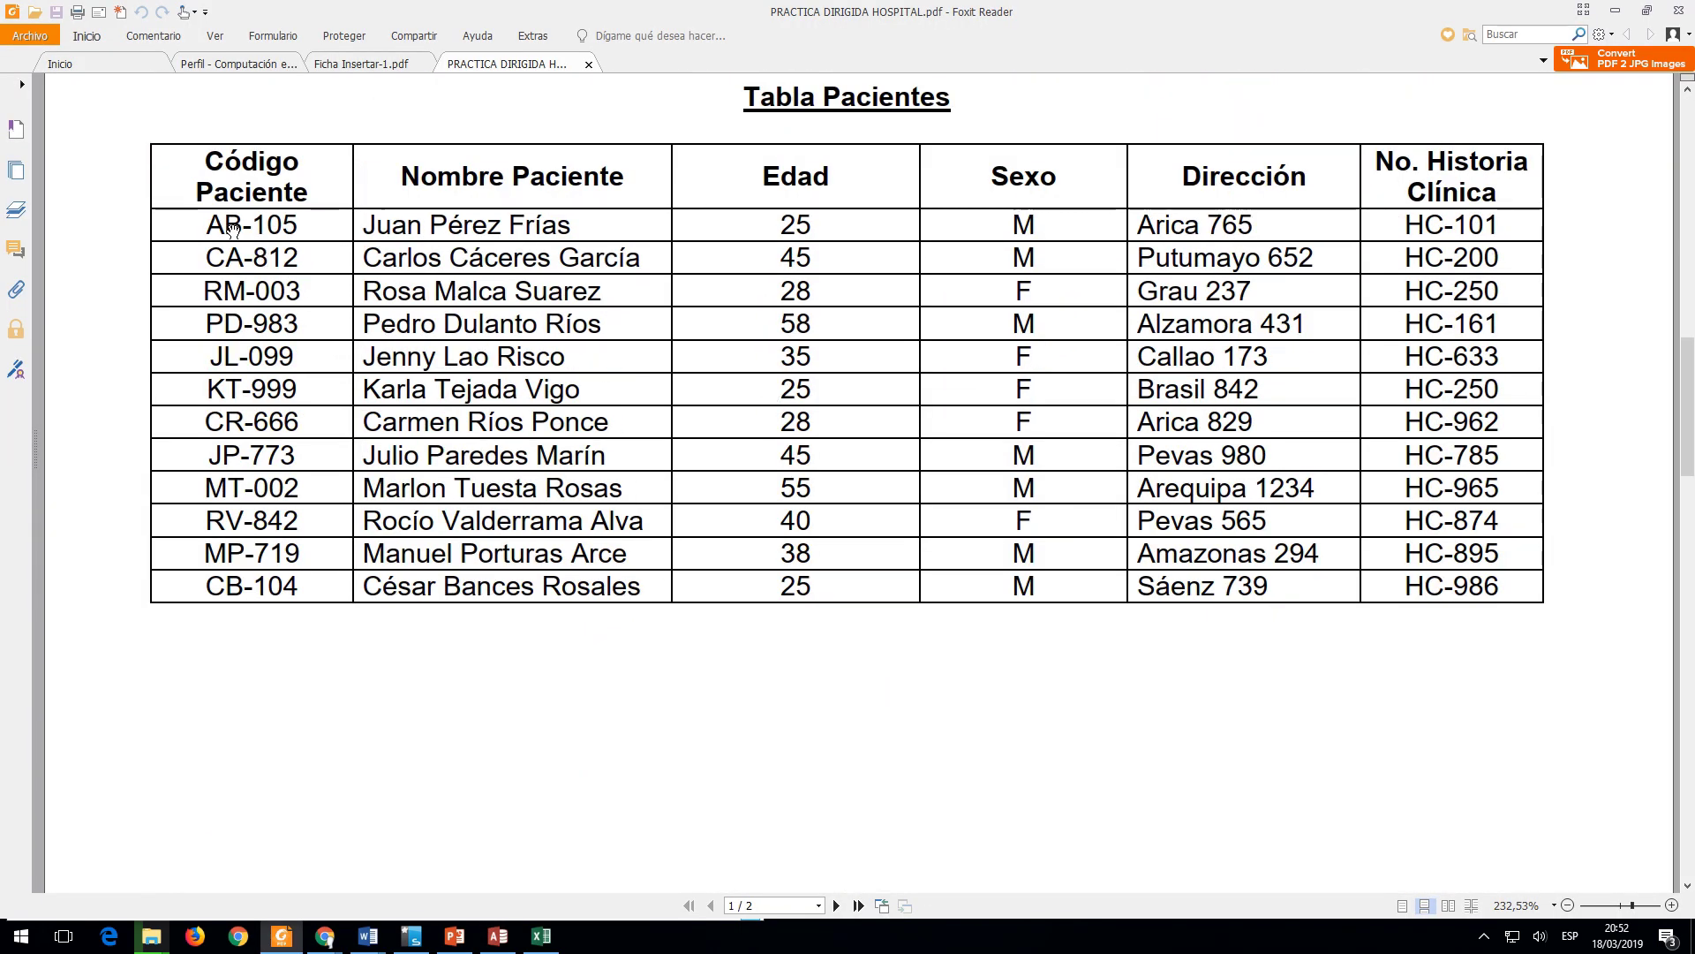
{"action": "left_click_drag", "start_coordinate": [213, 152], "coordinate": [1546, 611]}
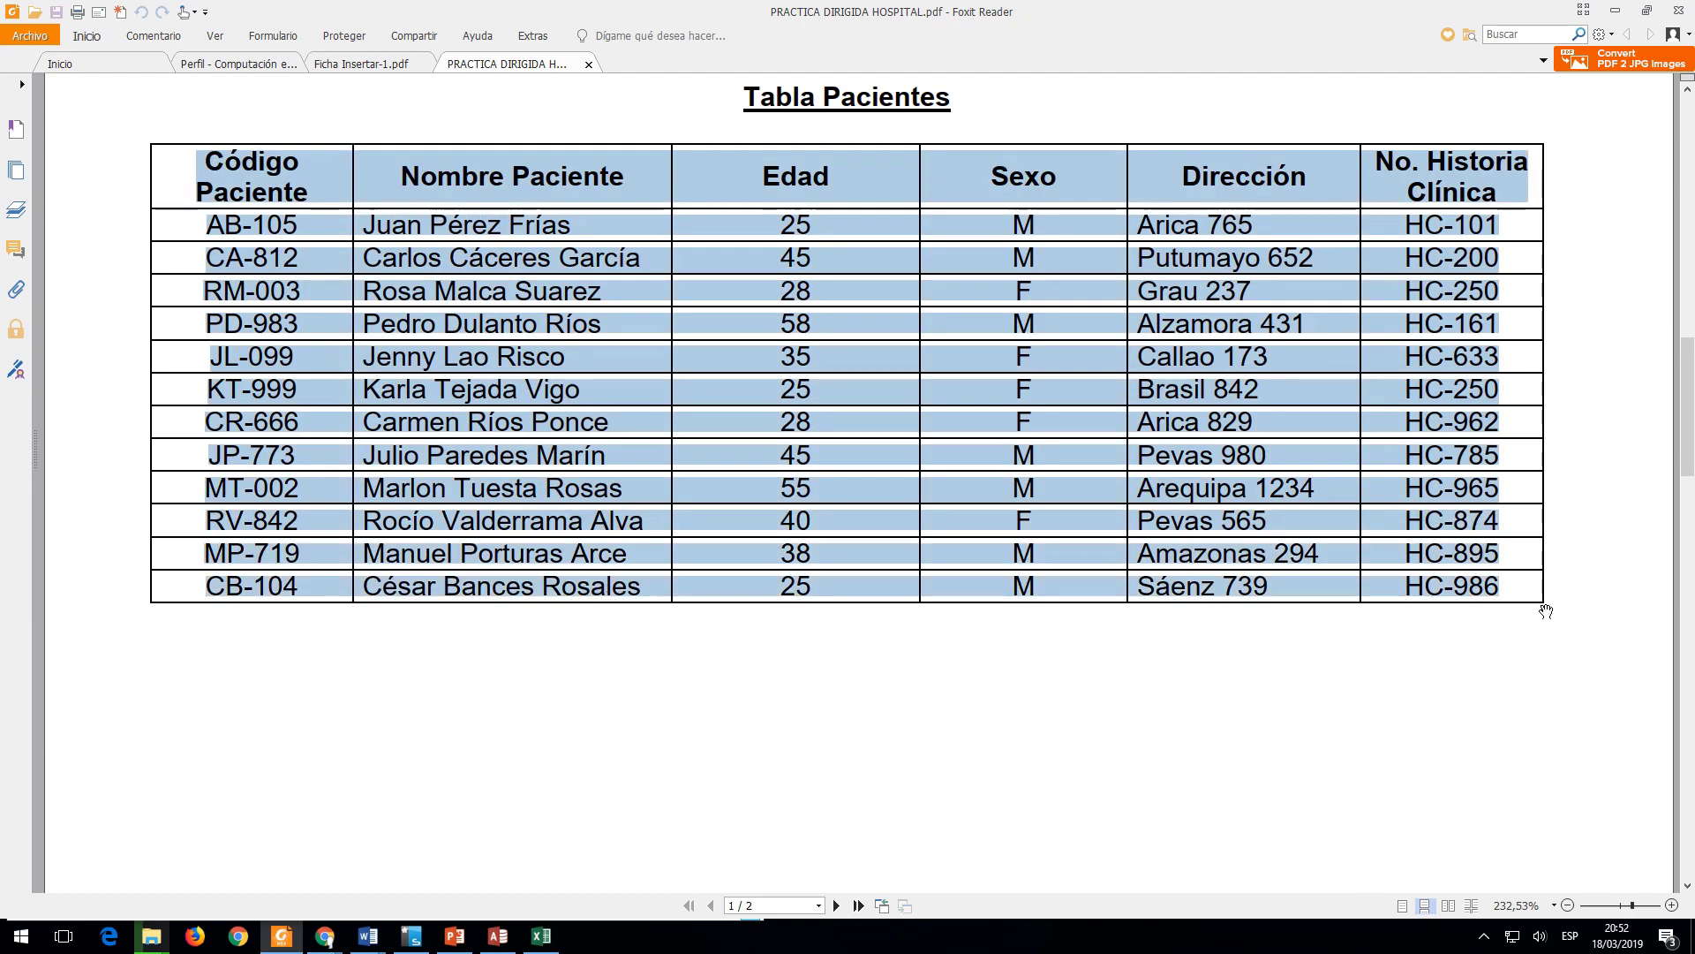
{"action": "key", "text": "alt+Tab"}
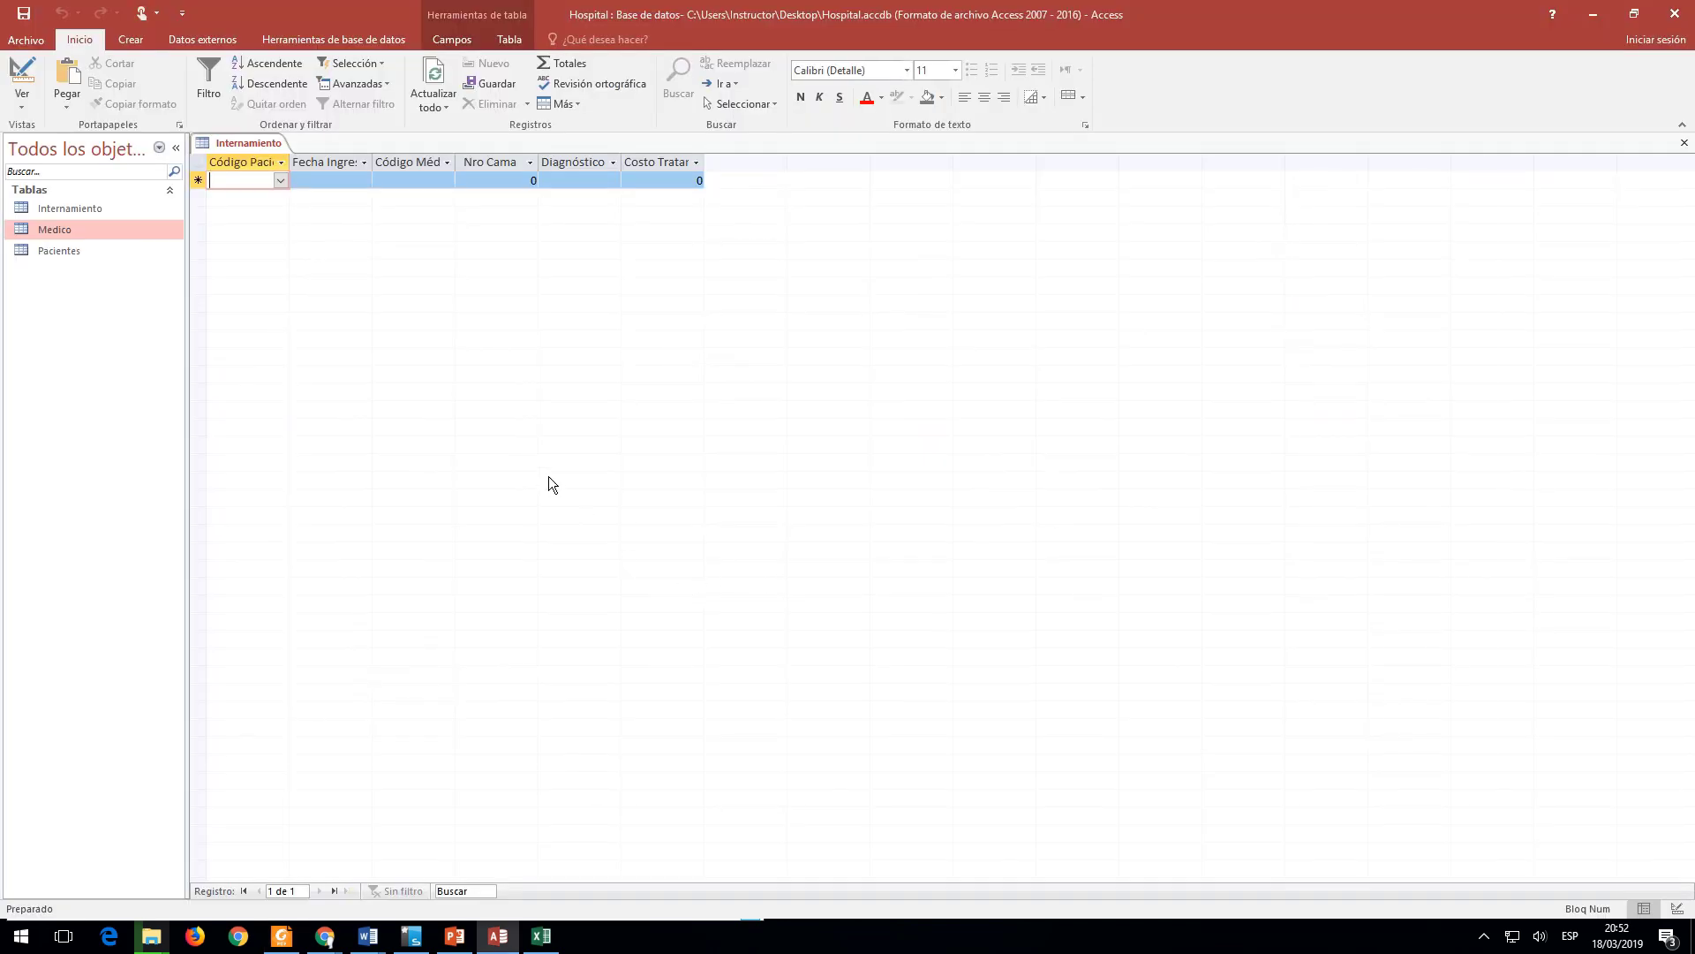
{"action": "key", "text": "alt+Tab"}
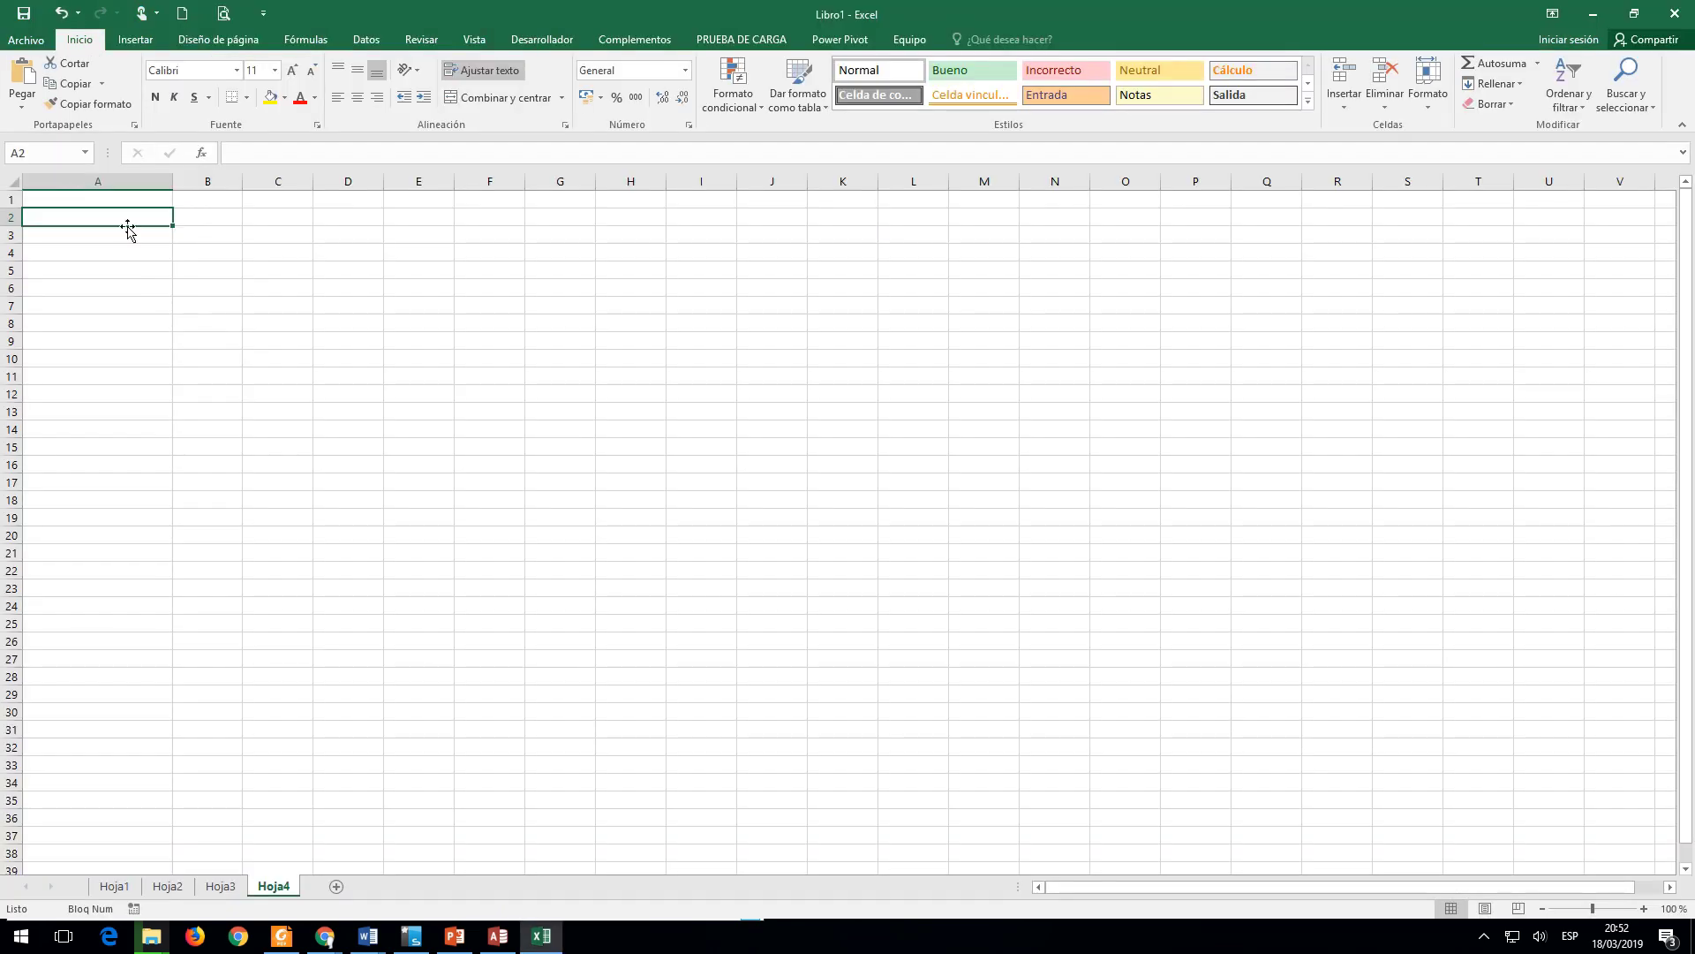
Step: Paste the Pacientes table at A2 of Hoja4 using the destination formatting and delete the empty first row
{"action": "left_click", "coordinate": [22, 105]}
{"action": "left_click", "coordinate": [48, 148]}
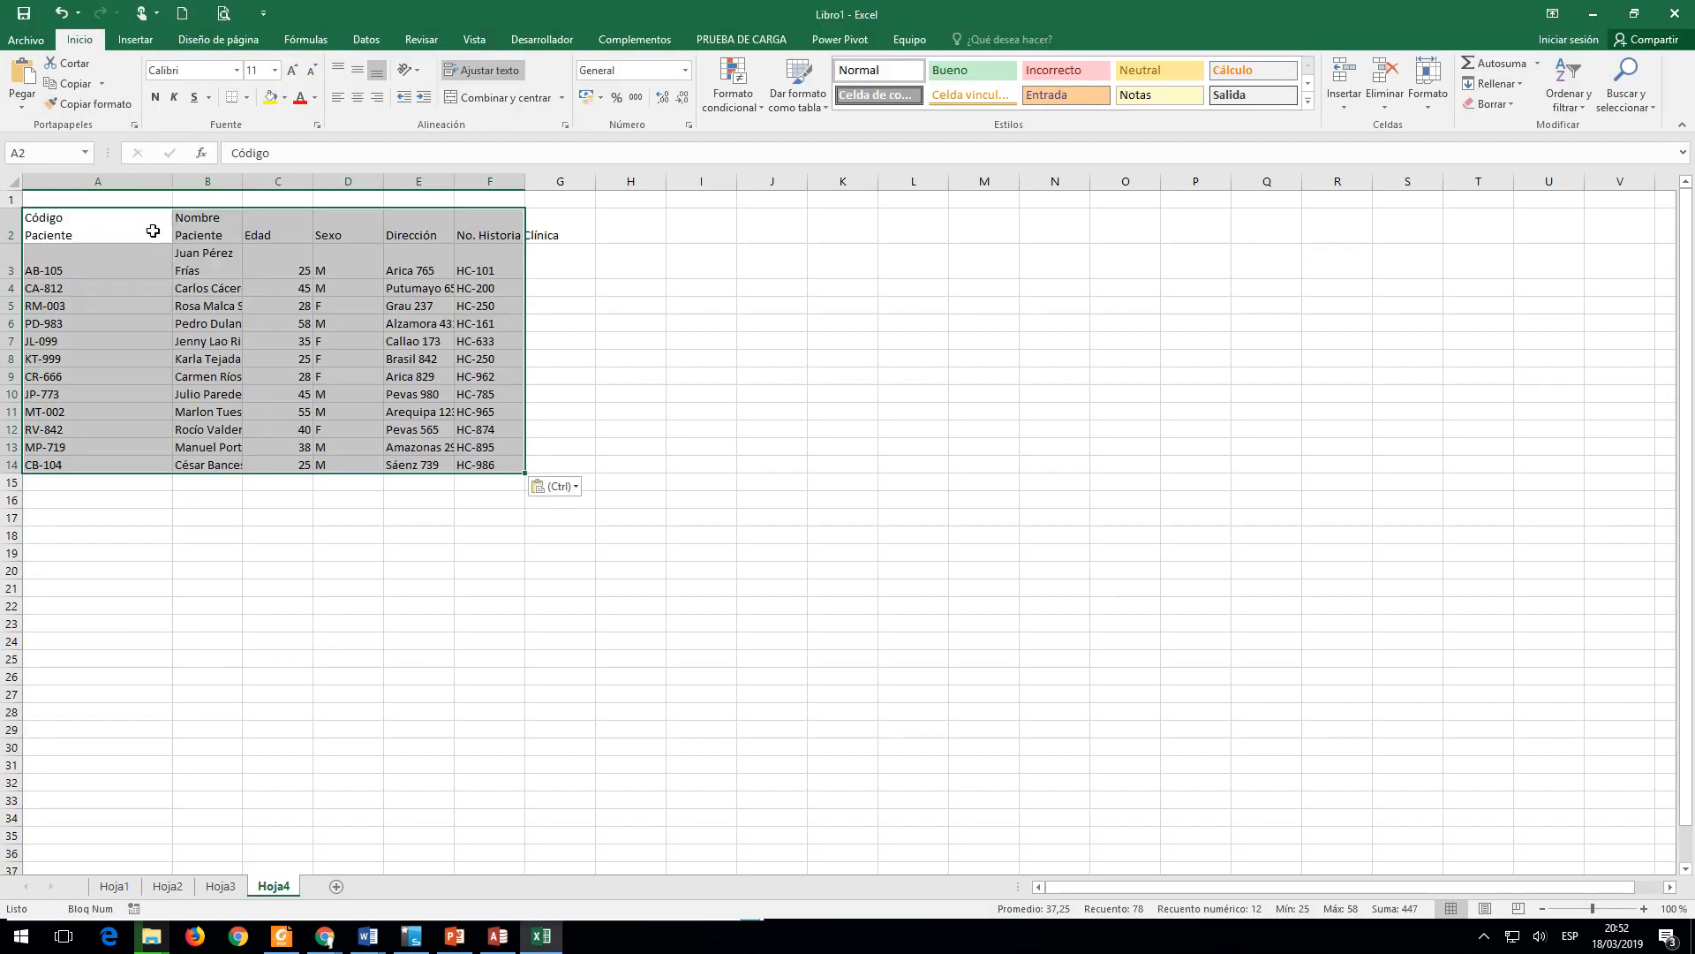
{"action": "right_click", "coordinate": [13, 200]}
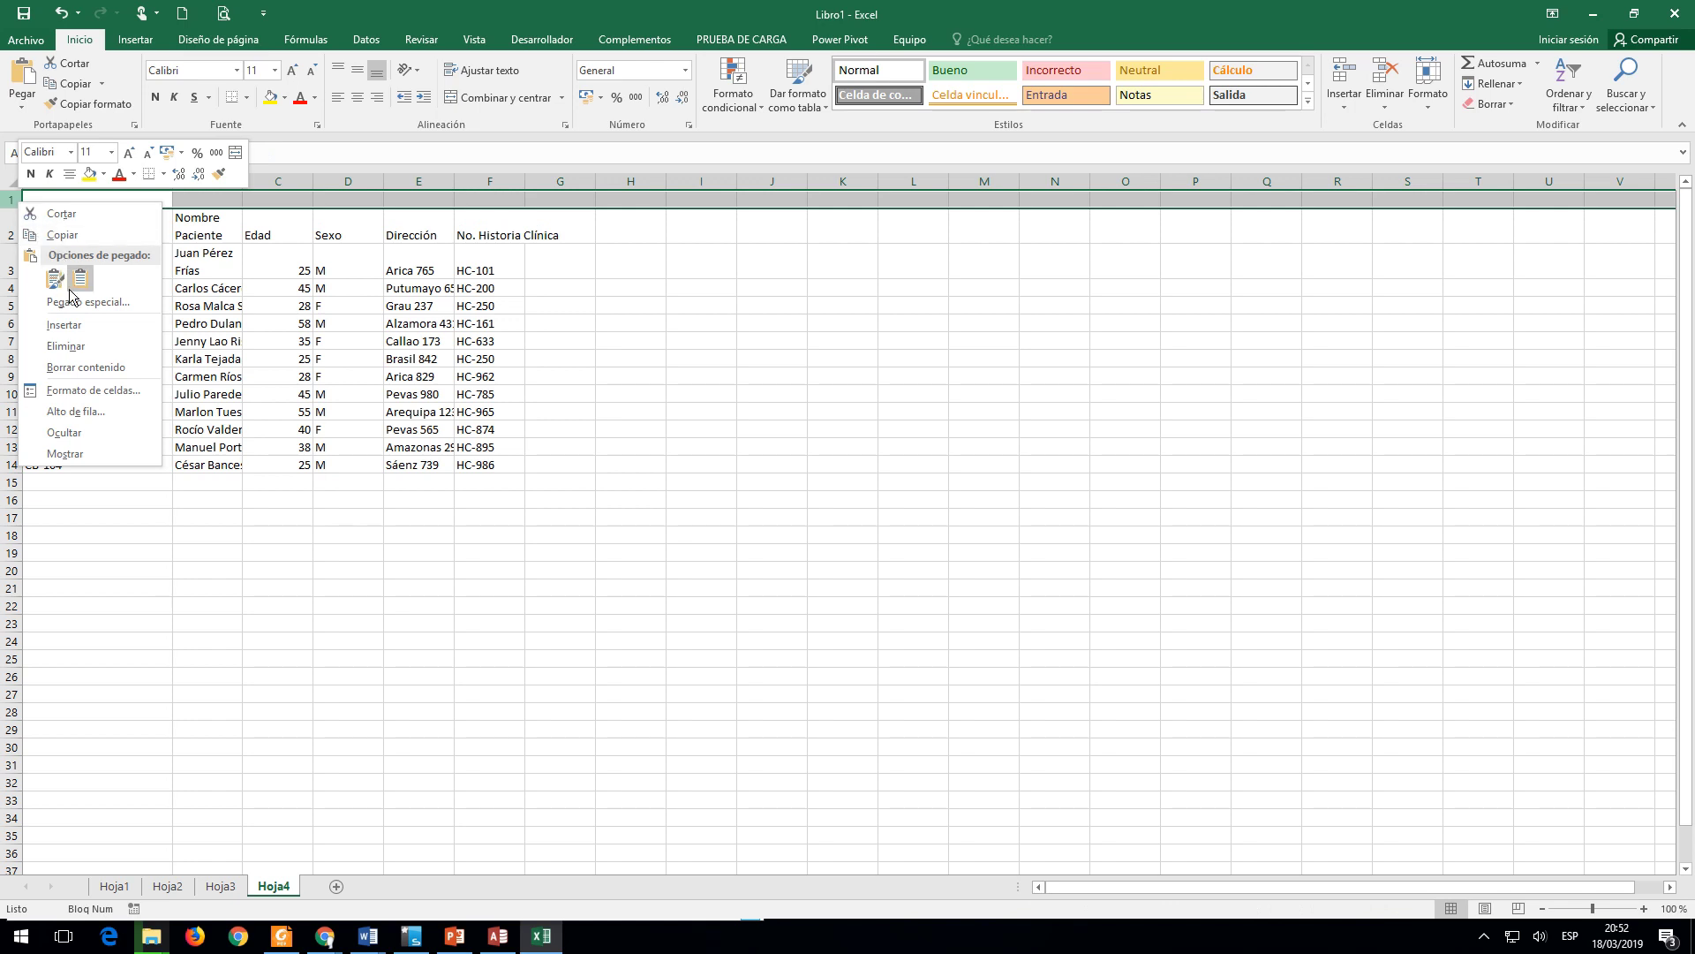
{"action": "left_click", "coordinate": [80, 345]}
Step: Remove the trailing space from each patient code in cells A2 to A13 of Hoja4
{"action": "left_click", "coordinate": [102, 249]}
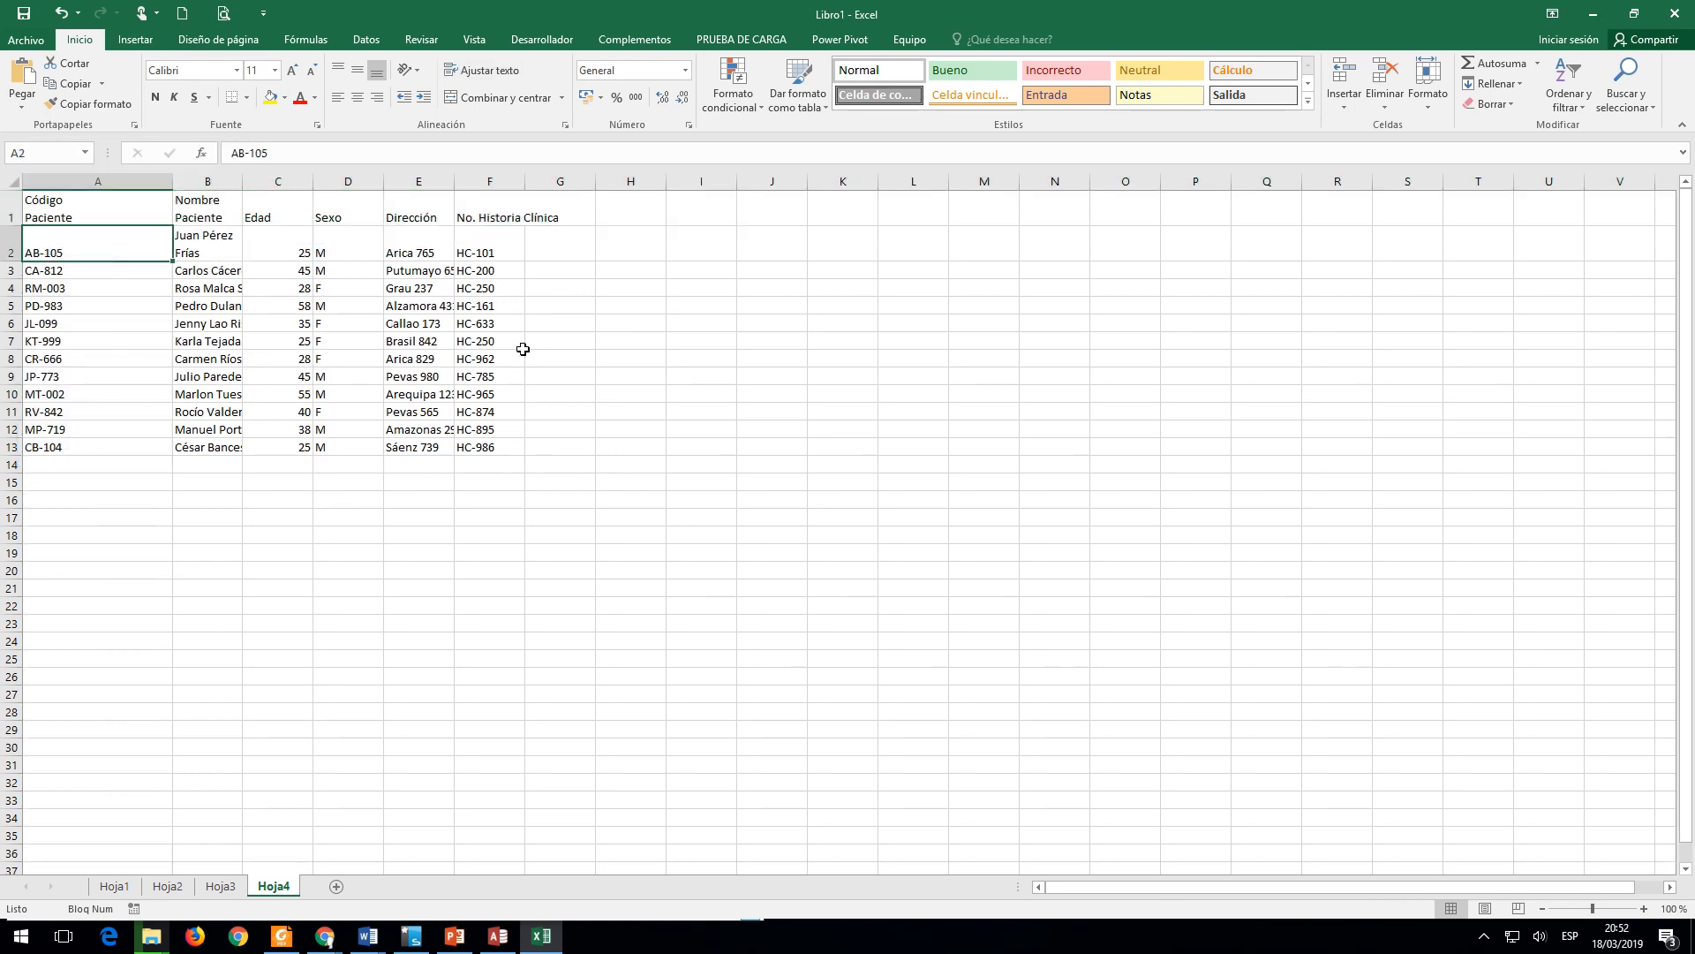
{"action": "key", "text": "F2"}
{"action": "key", "text": "Return"}
{"action": "key", "text": "Return"}
{"action": "key", "text": "Return"}
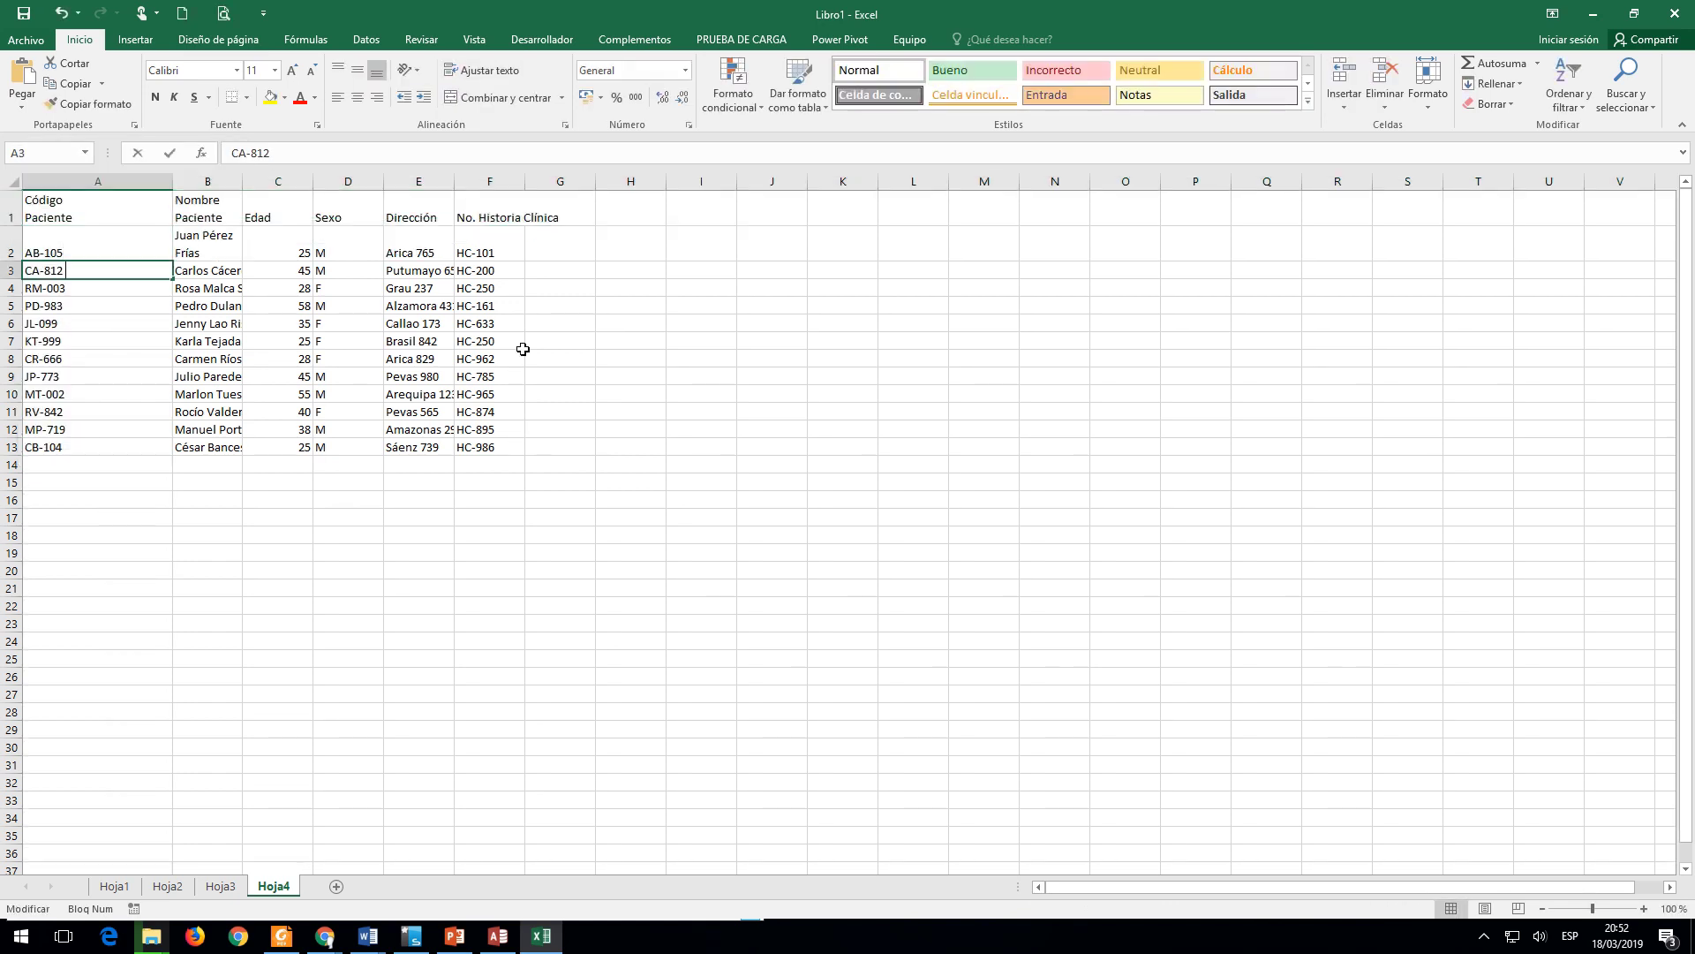
{"action": "key", "text": "F2"}
{"action": "key", "text": "Return"}
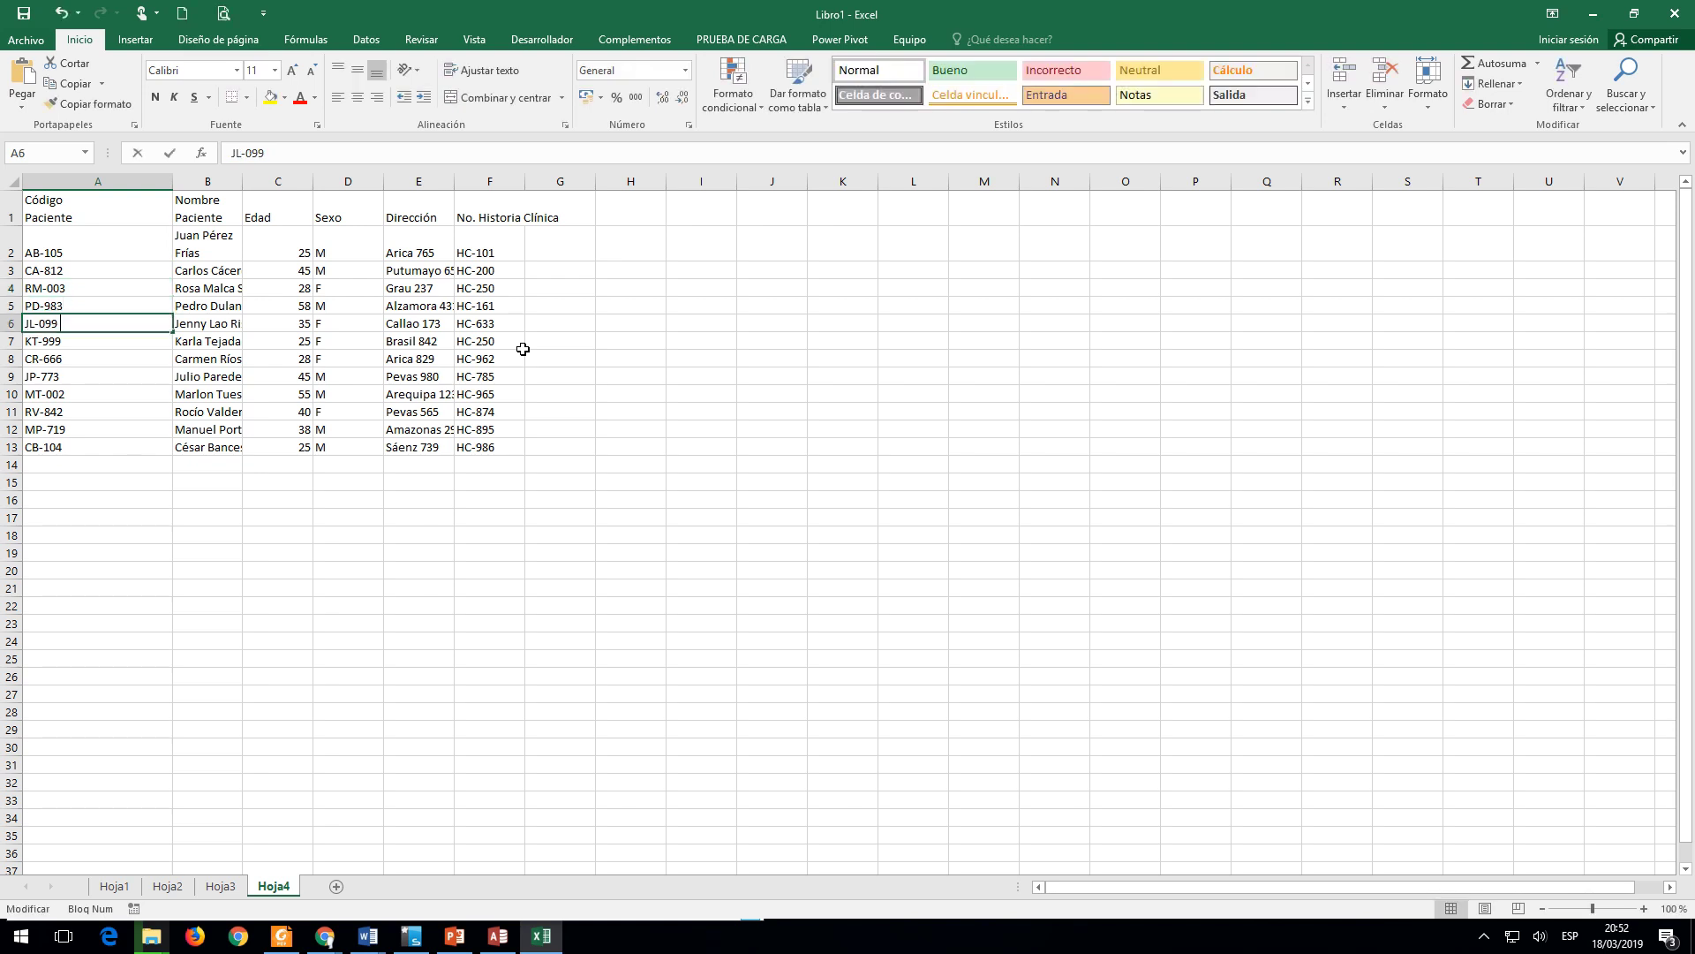
{"action": "key", "text": "F2"}
{"action": "key", "text": "Return"}
{"action": "key", "text": "F2"}
{"action": "key", "text": "Return"}
{"action": "key", "text": "BackSpace"}
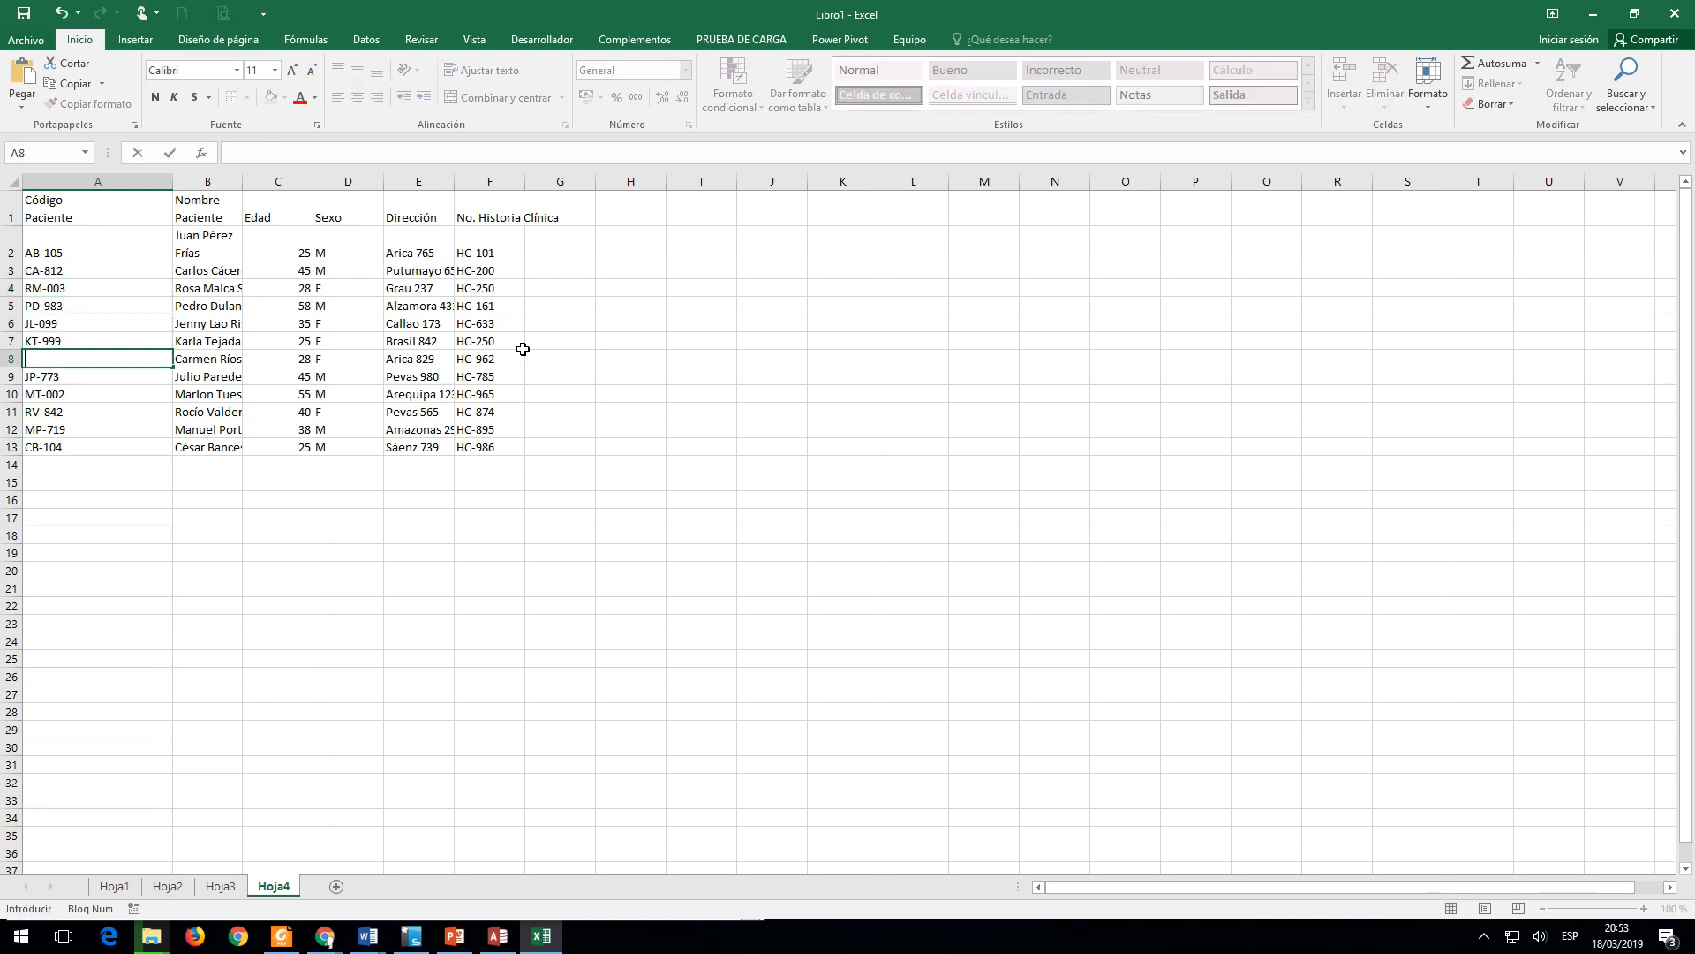
{"action": "key", "text": "Escape"}
{"action": "key", "text": "F2"}
{"action": "key", "text": "Return"}
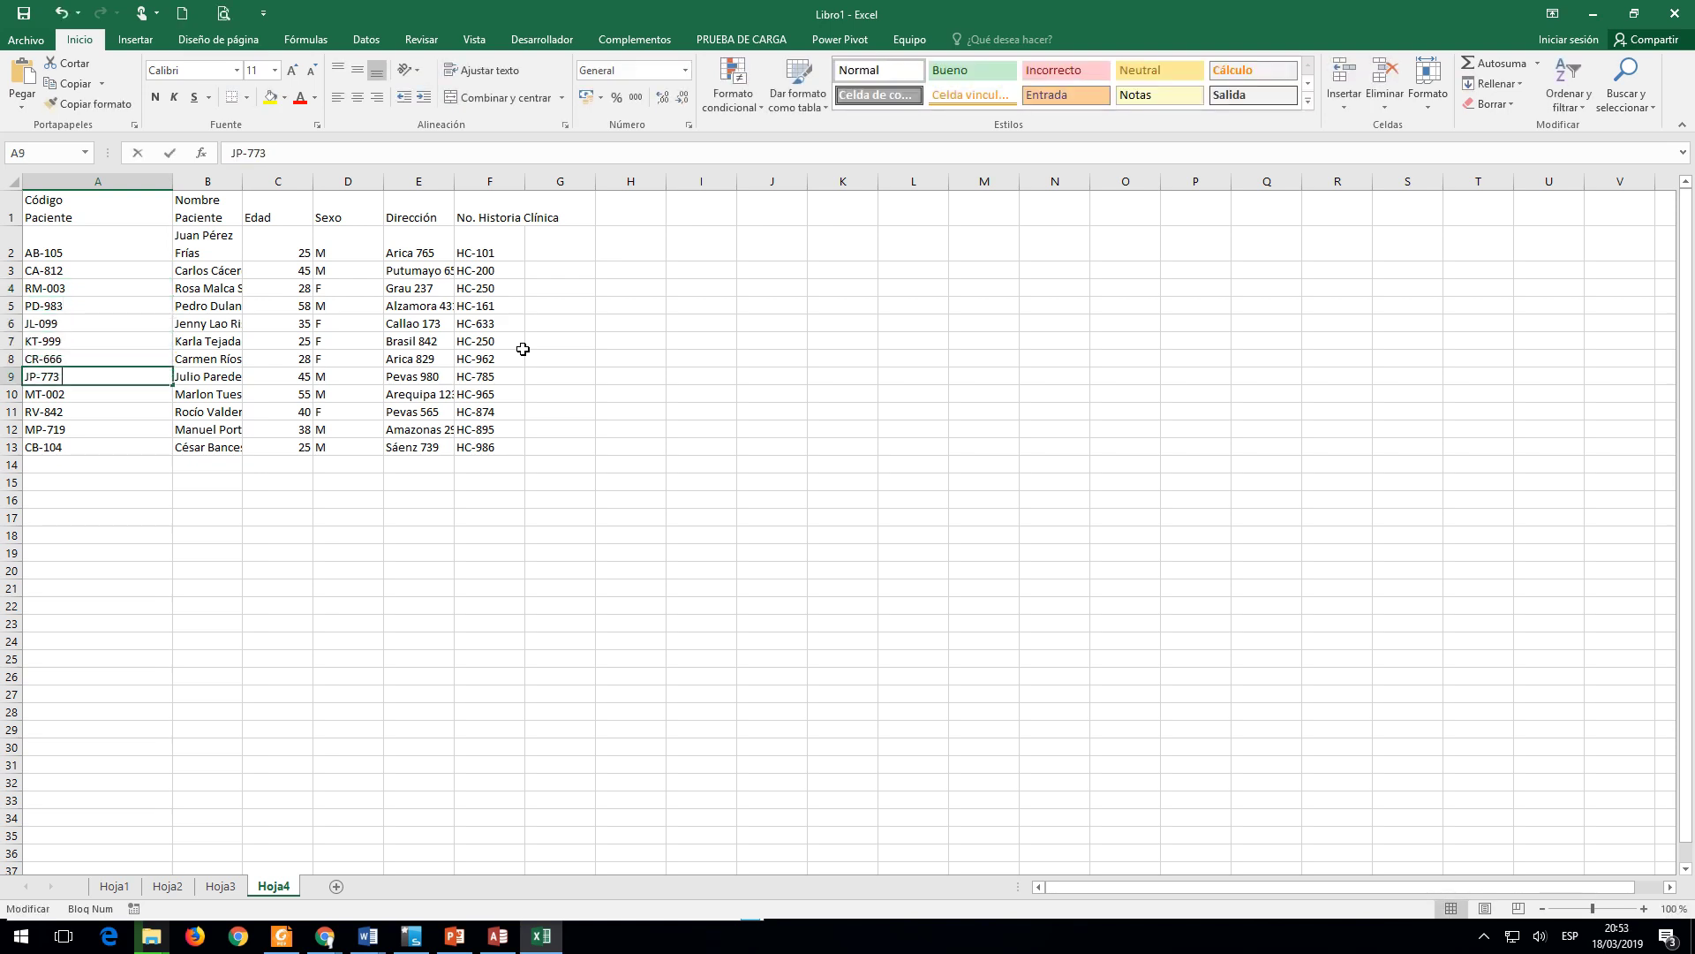
{"action": "key", "text": "F2"}
{"action": "key", "text": "Return"}
{"action": "key", "text": "F2"}
{"action": "key", "text": "Return"}
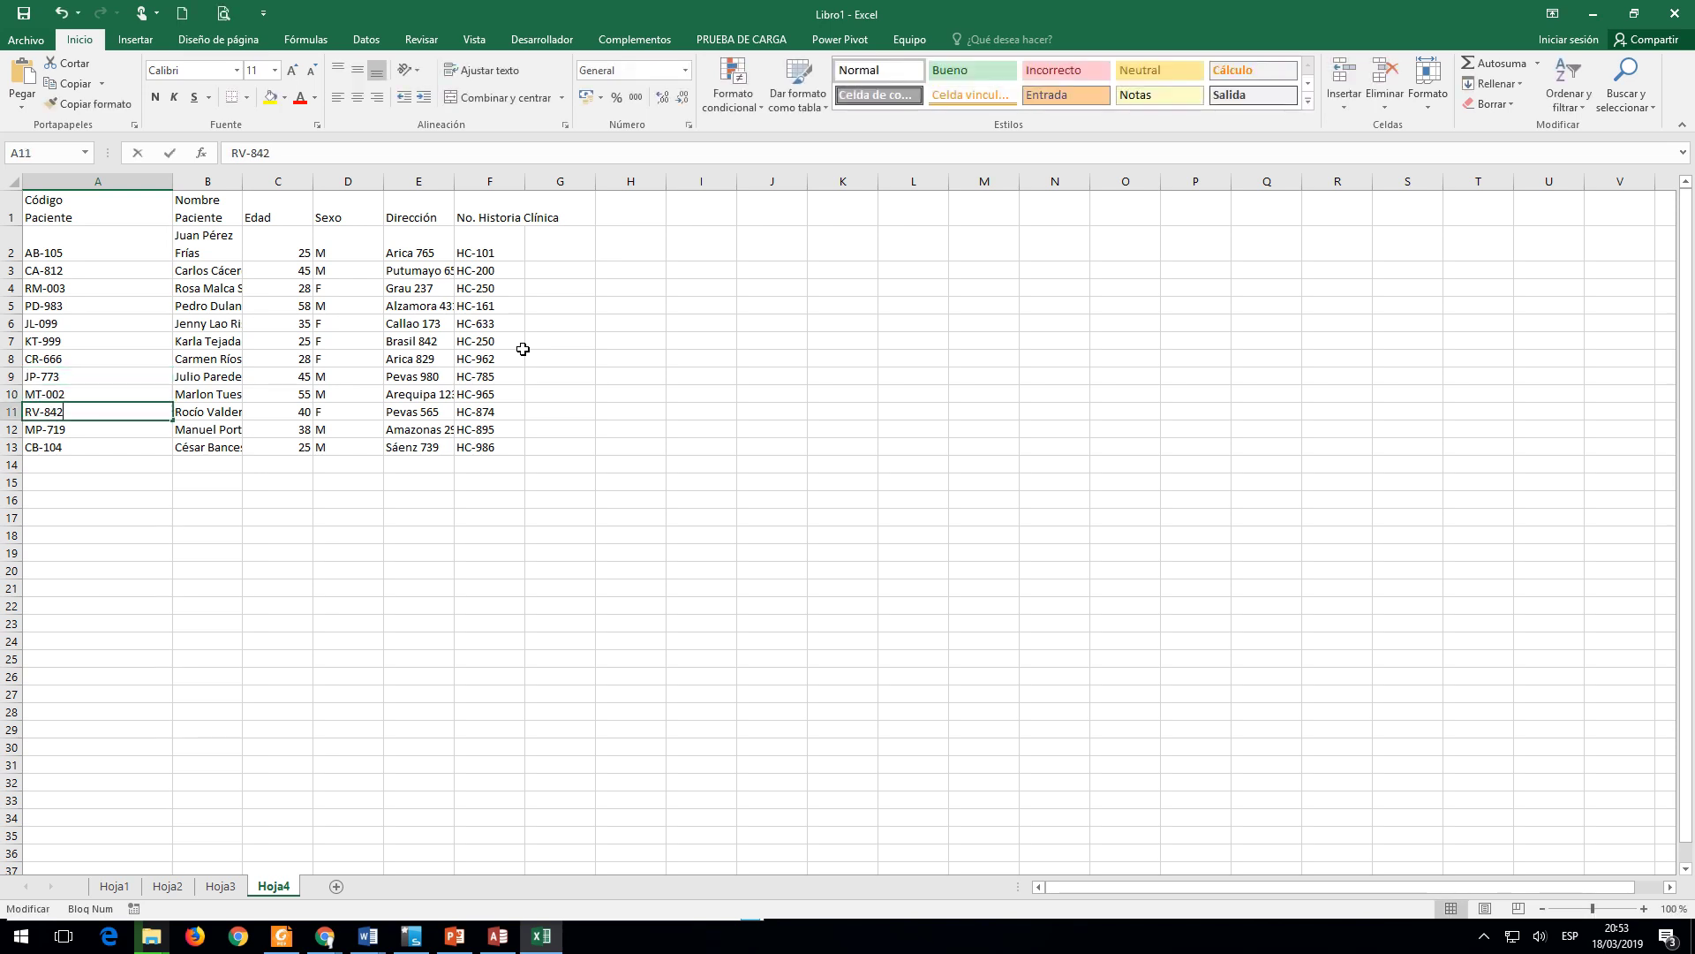
{"action": "key", "text": "F2"}
{"action": "key", "text": "Return"}
{"action": "key", "text": "F2"}
{"action": "key", "text": "Return"}
{"action": "key", "text": "F2"}
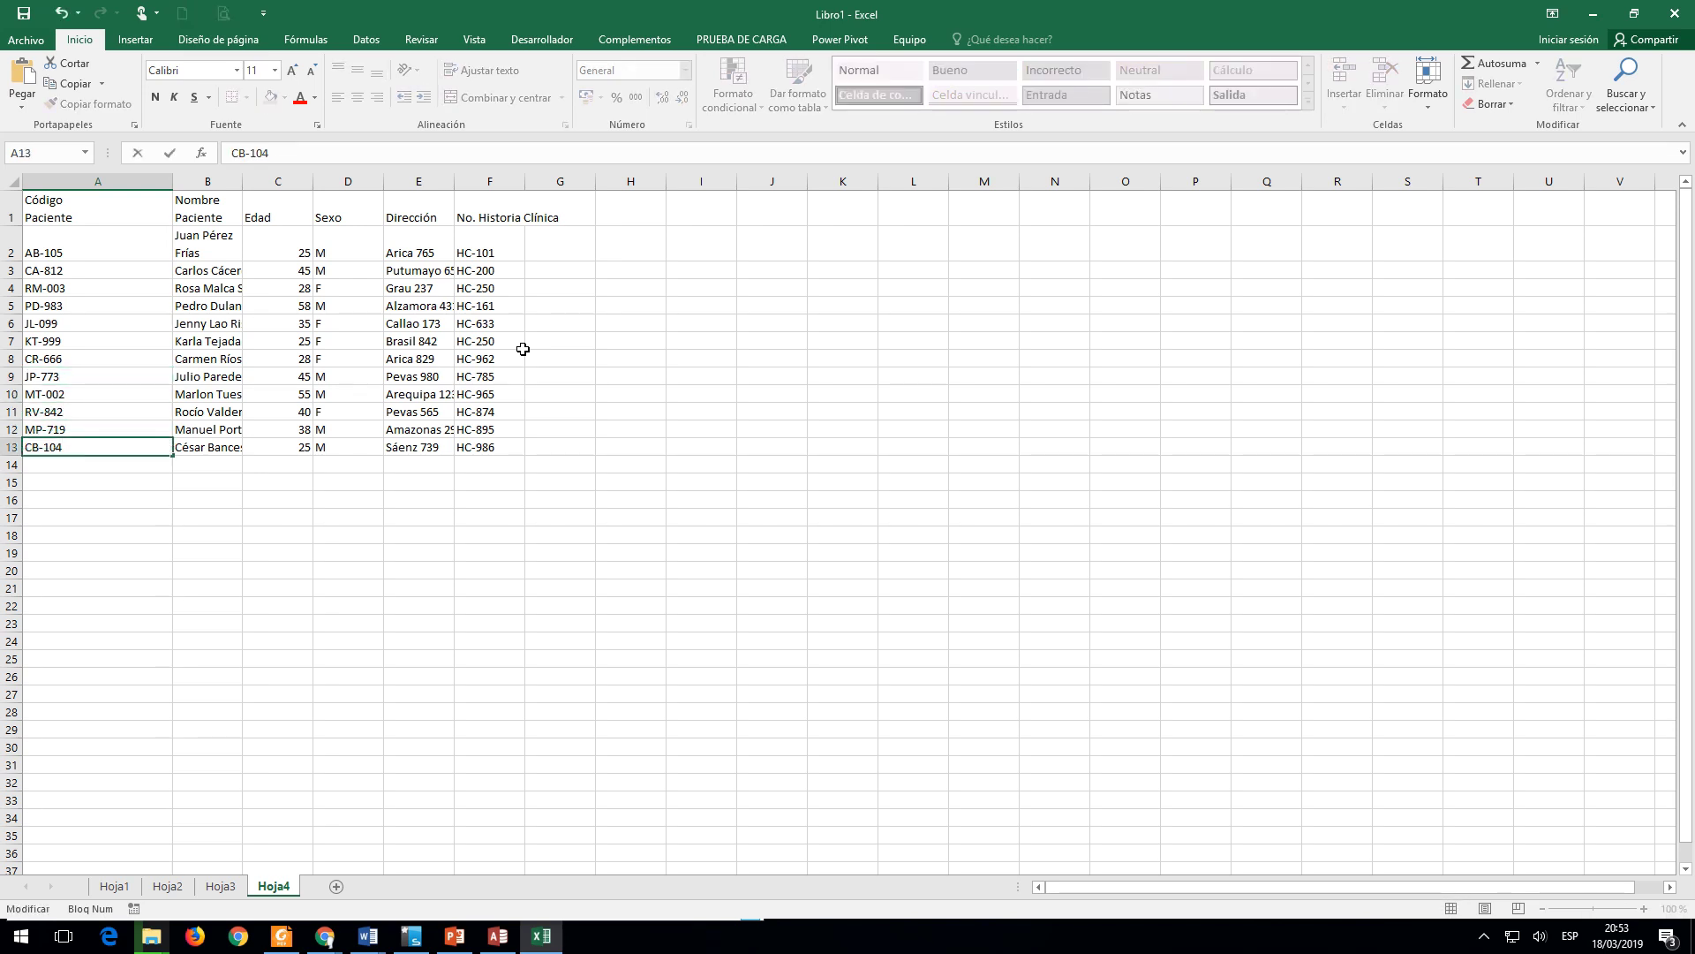
{"action": "key", "text": "Return"}
{"action": "key", "text": "Return"}
{"action": "key", "text": "Right"}
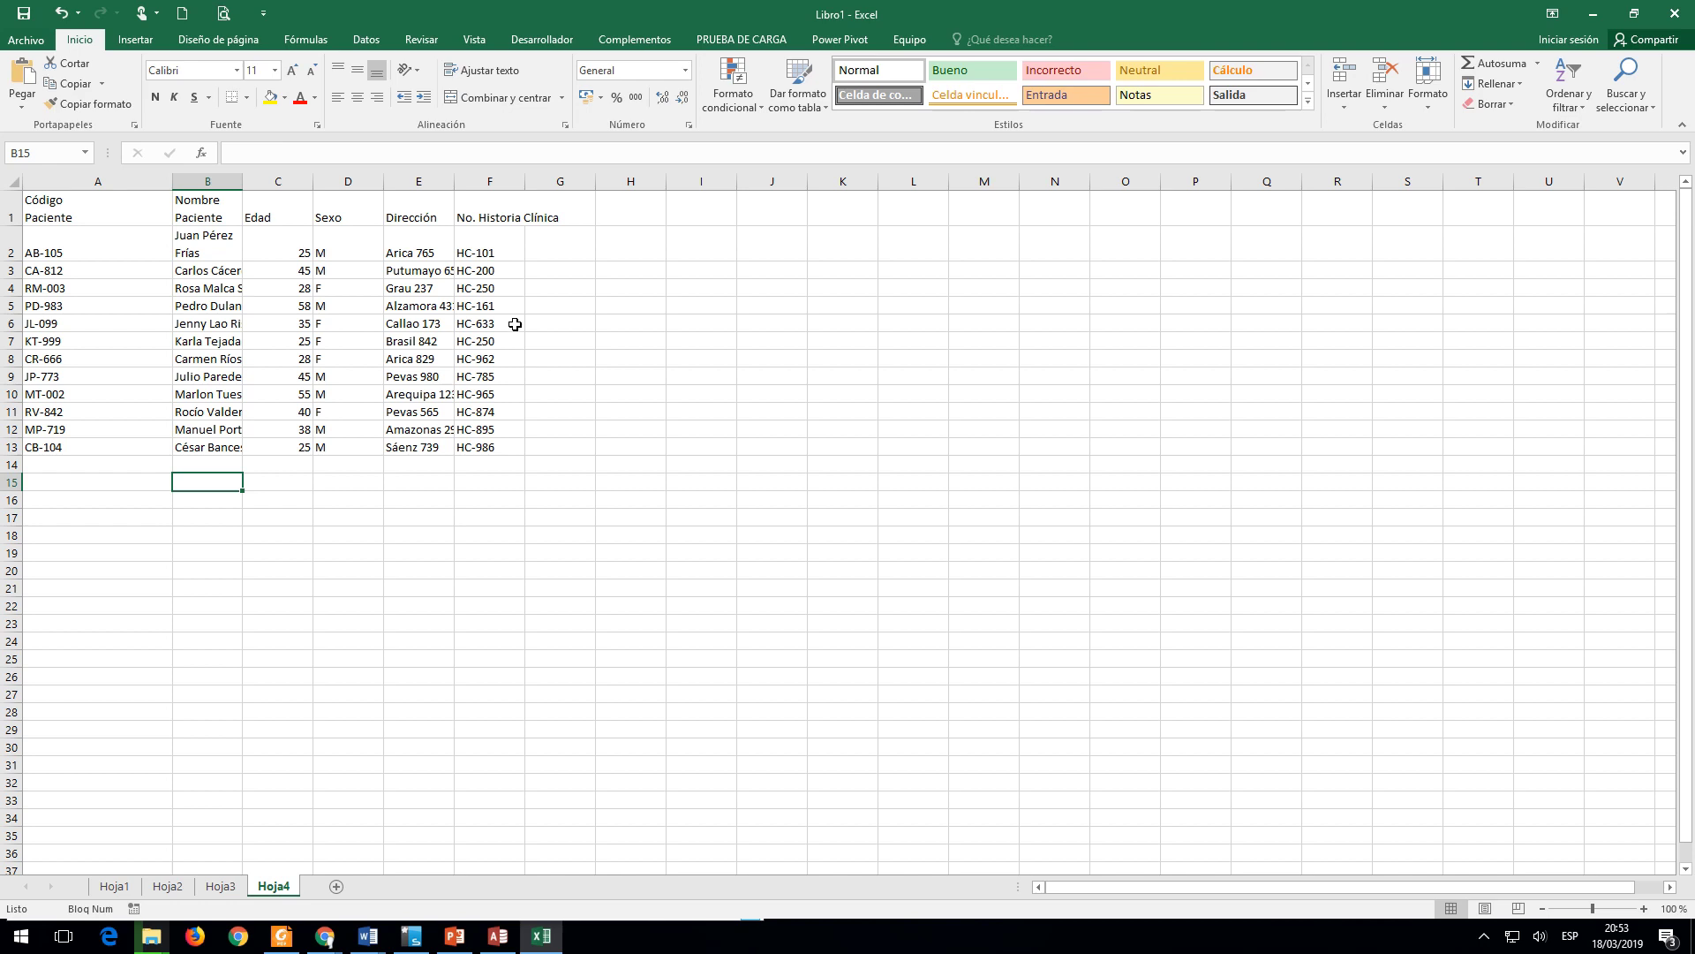
Step: Copy the patient codes in A2:A13 and paste them as new records into Internamiento's Código Paciente field in Access
{"action": "left_click", "coordinate": [493, 255]}
{"action": "key", "text": "F2"}
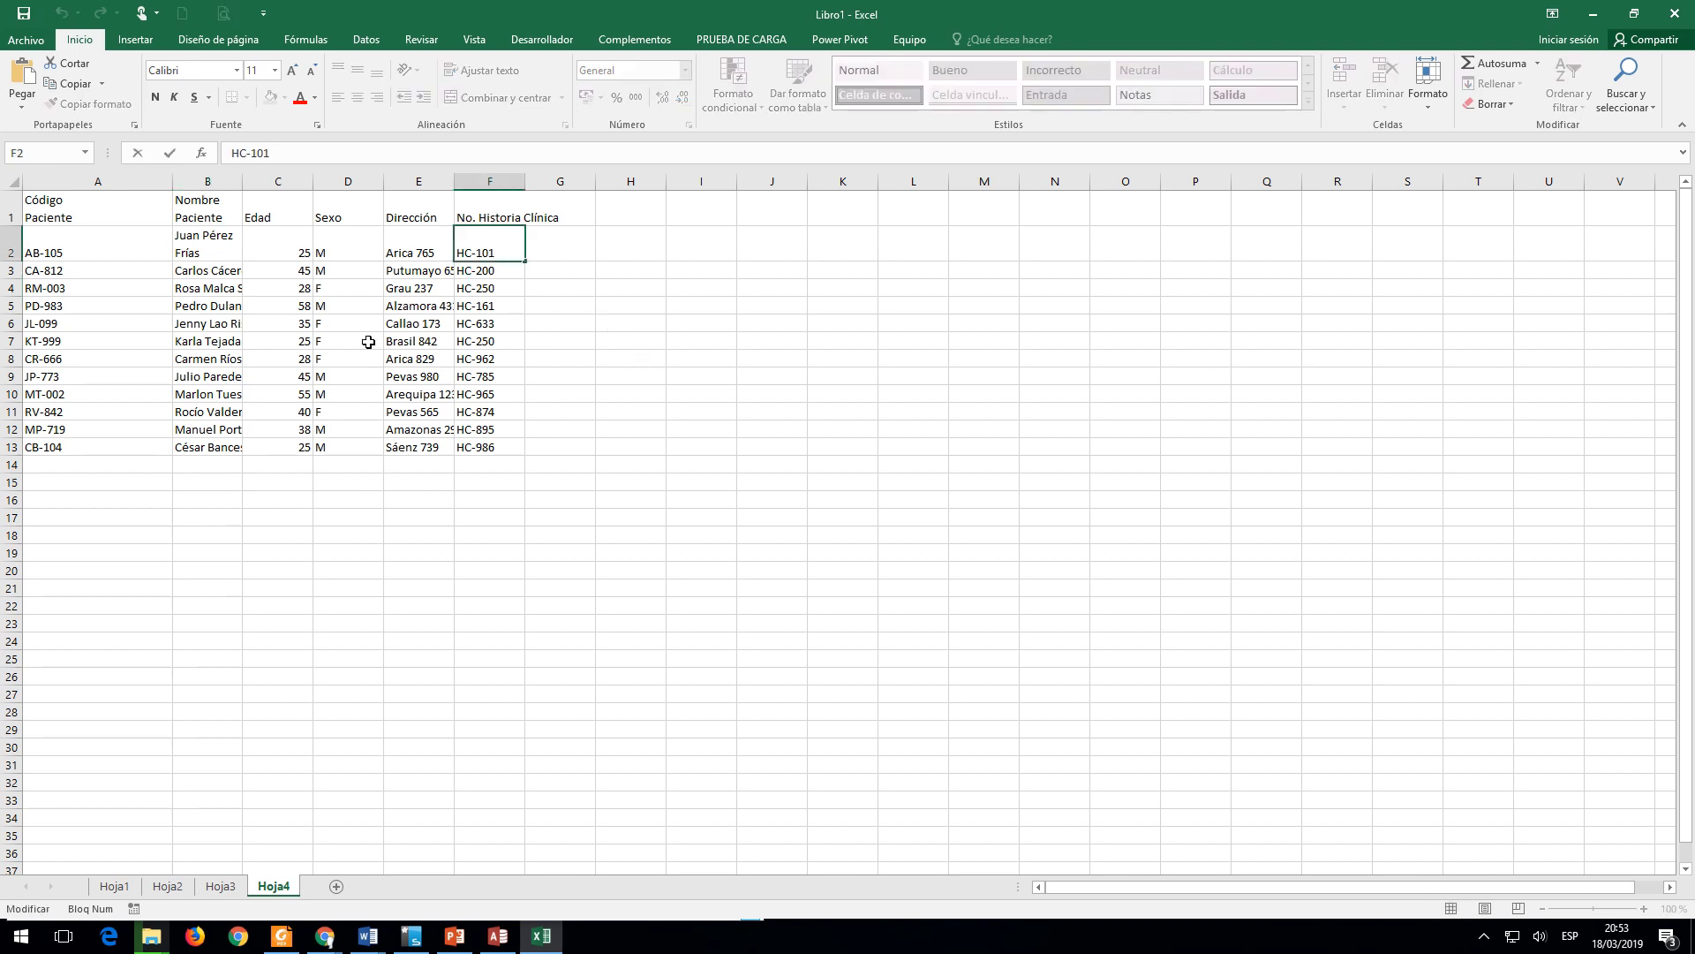
{"action": "left_click_drag", "start_coordinate": [77, 251], "coordinate": [68, 452]}
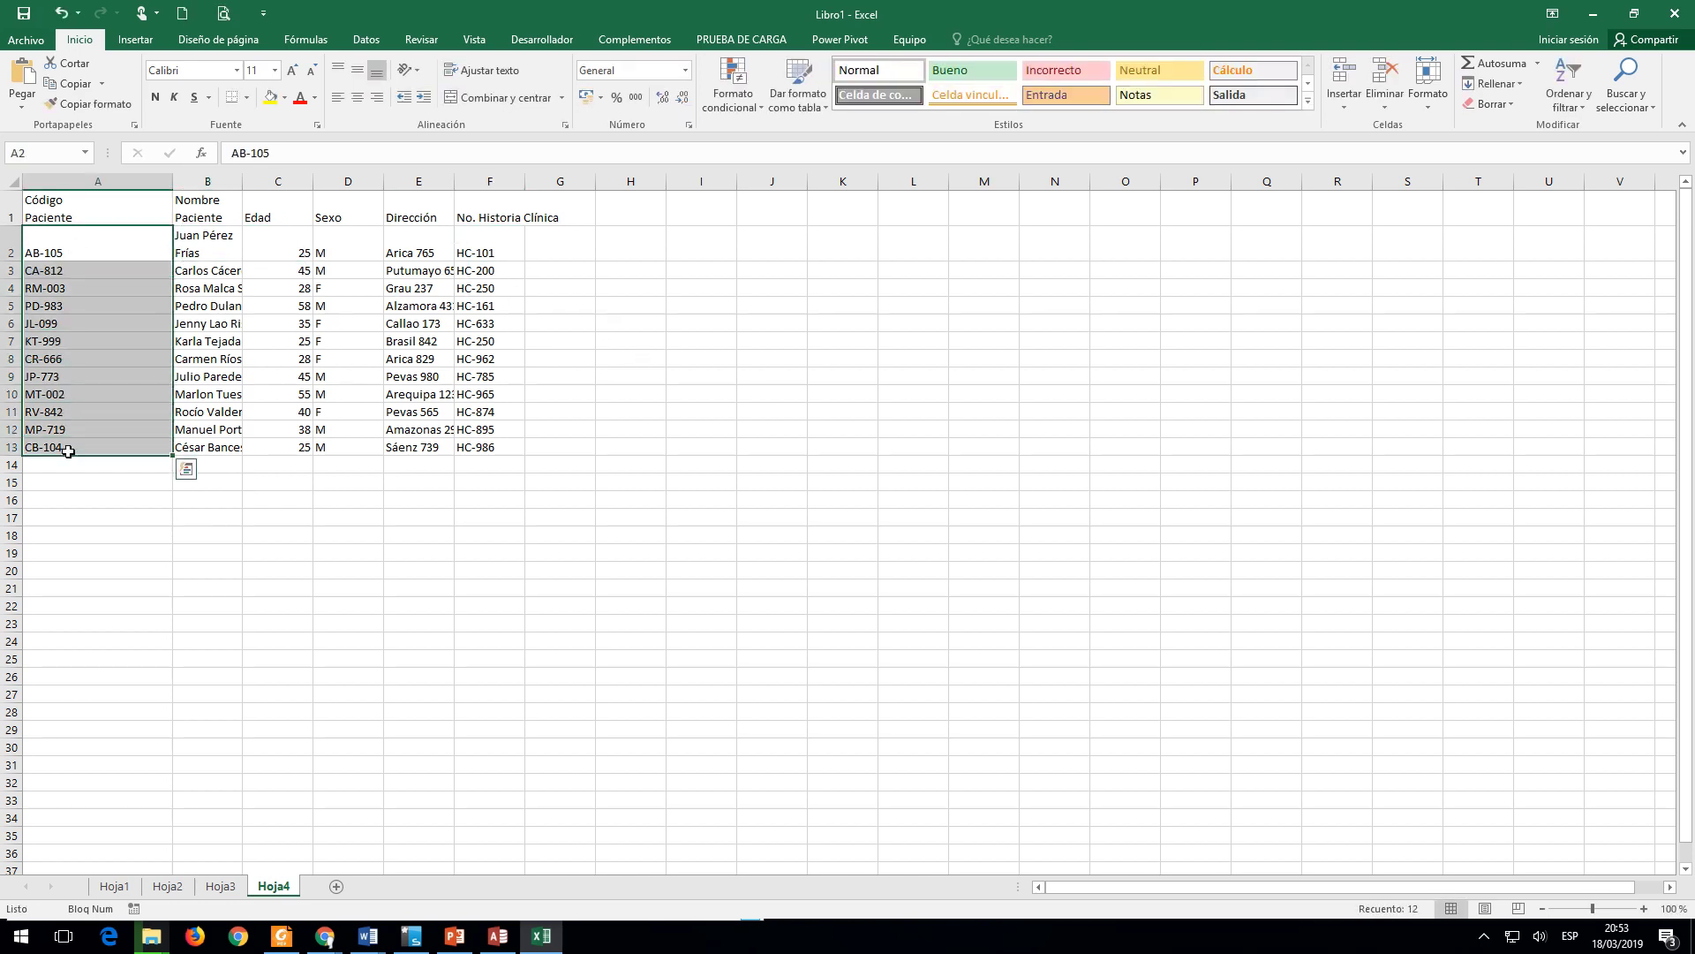
{"action": "key", "text": "ctrl+c"}
{"action": "key", "text": "alt+Tab"}
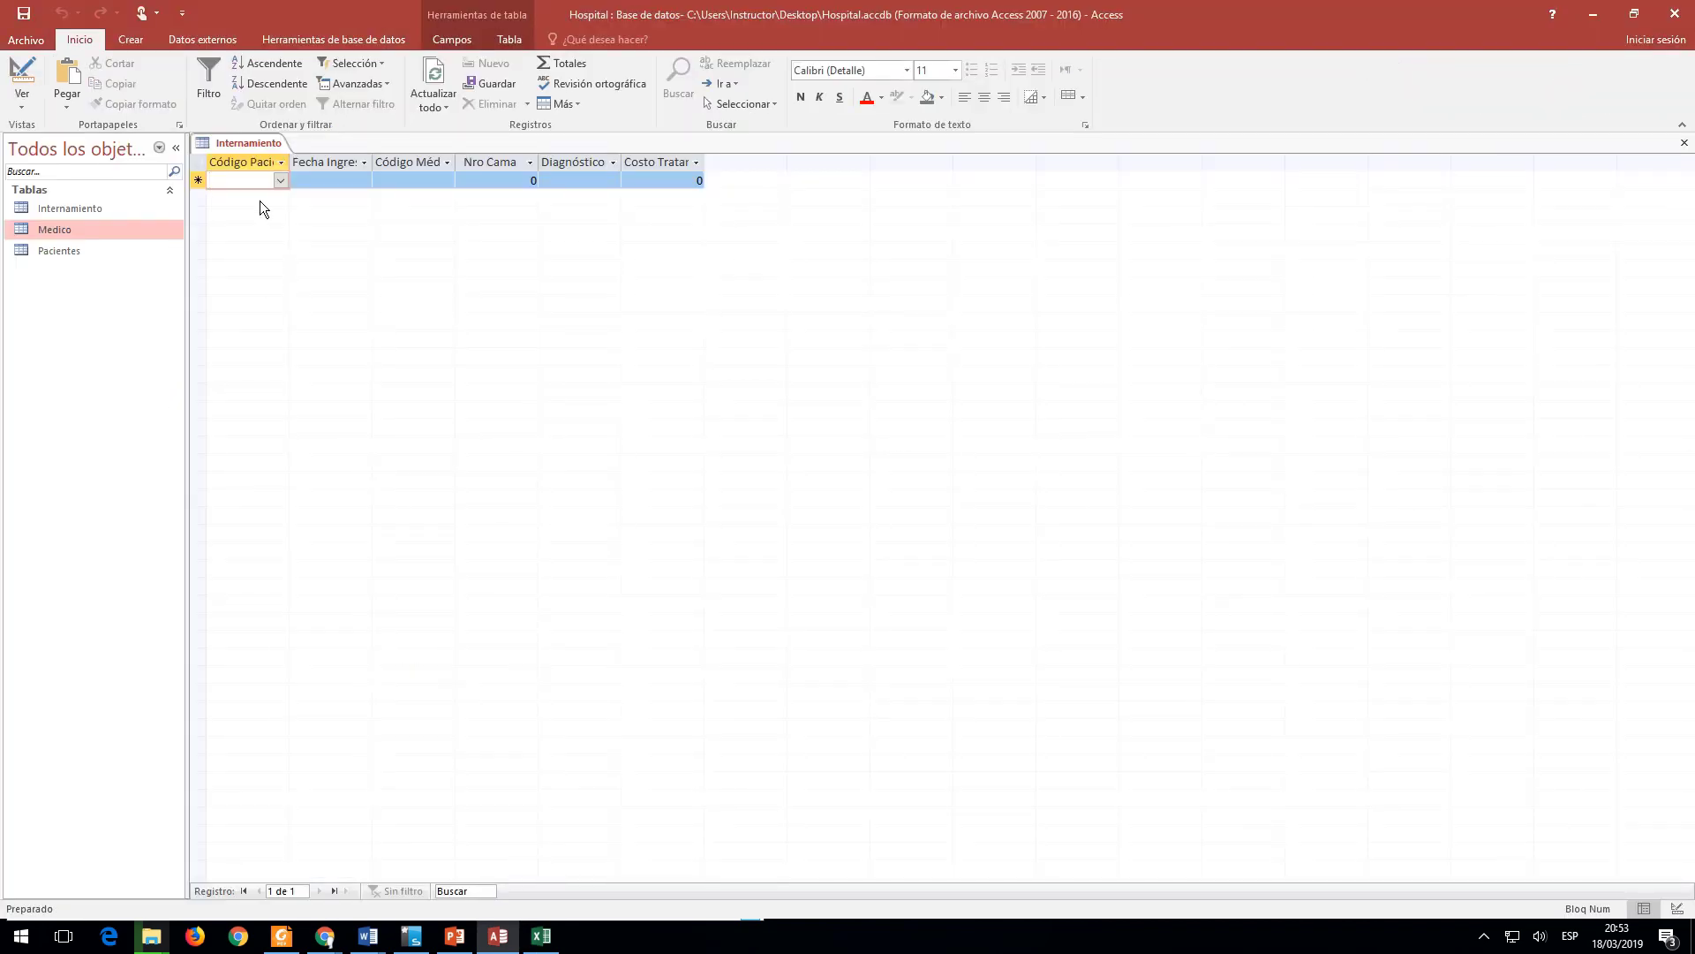
{"action": "left_click", "coordinate": [280, 180]}
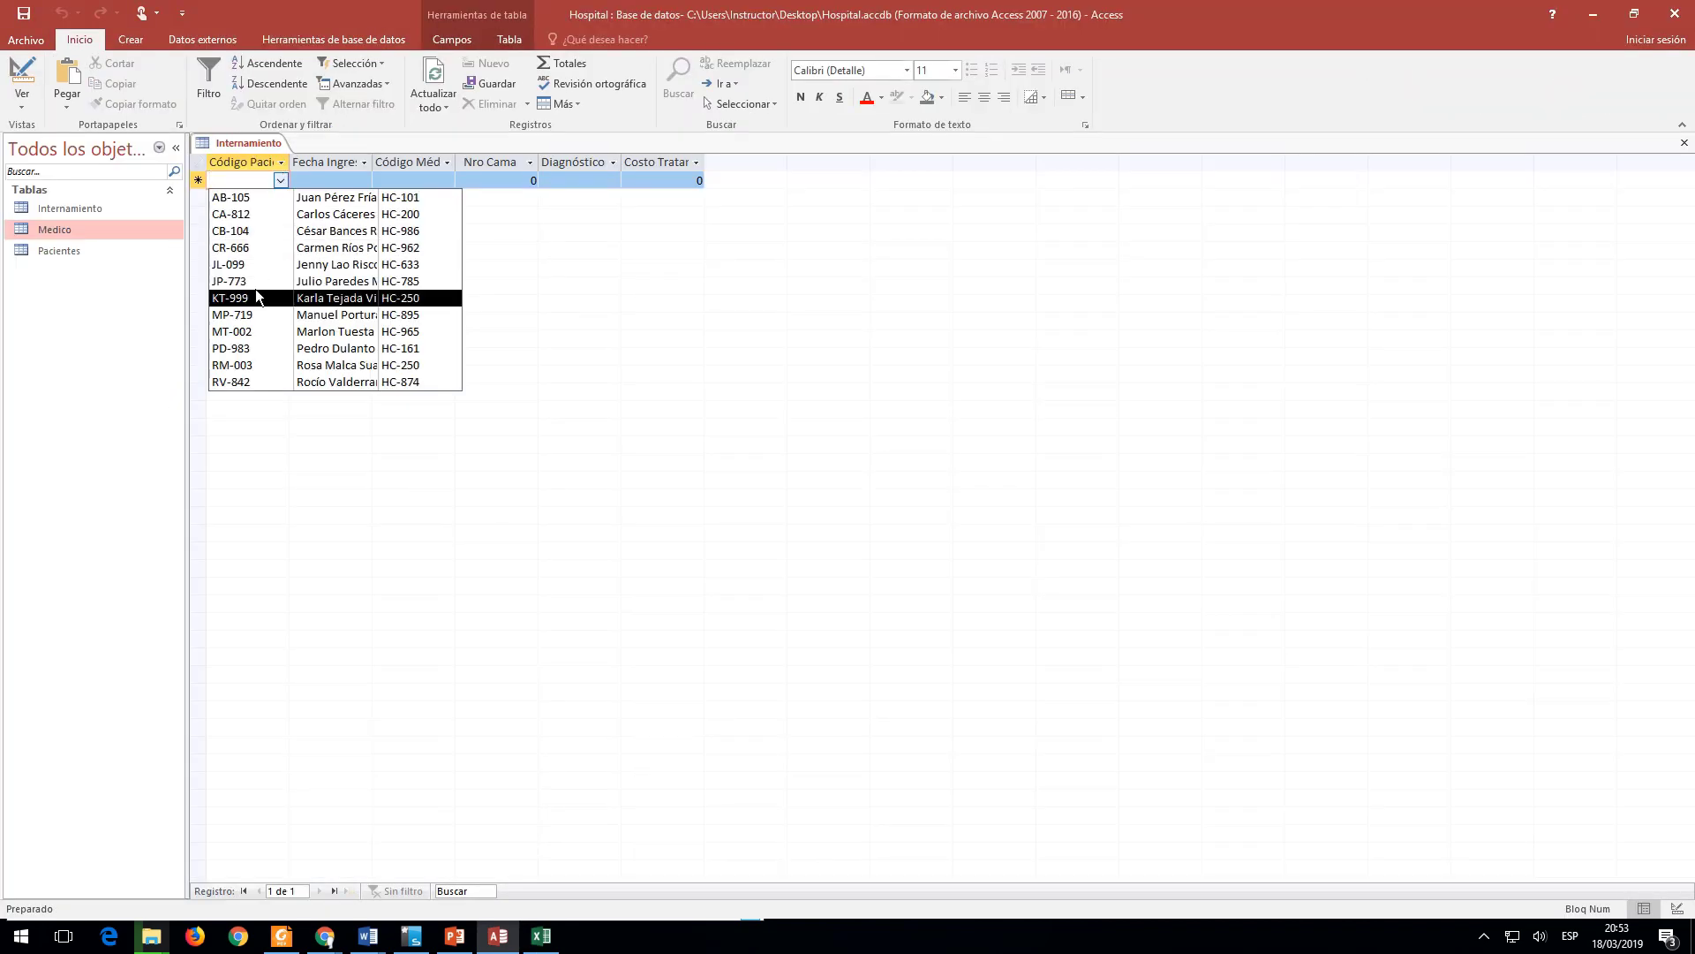
{"action": "right_click", "coordinate": [245, 161]}
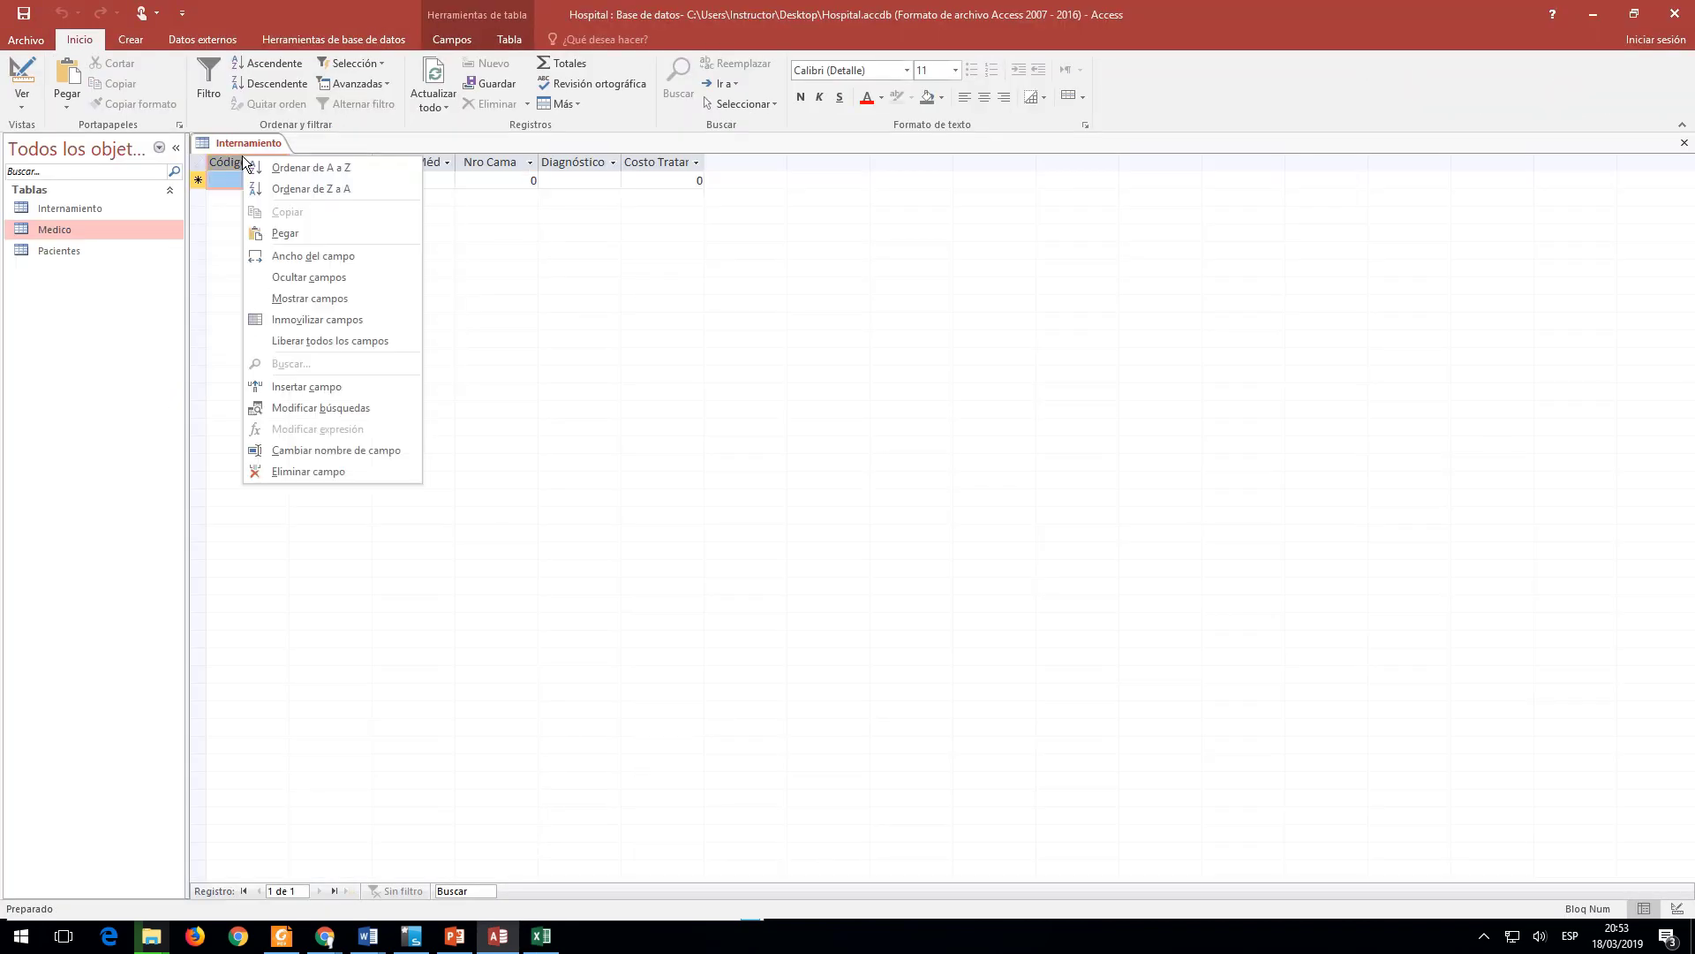
{"action": "left_click", "coordinate": [286, 233]}
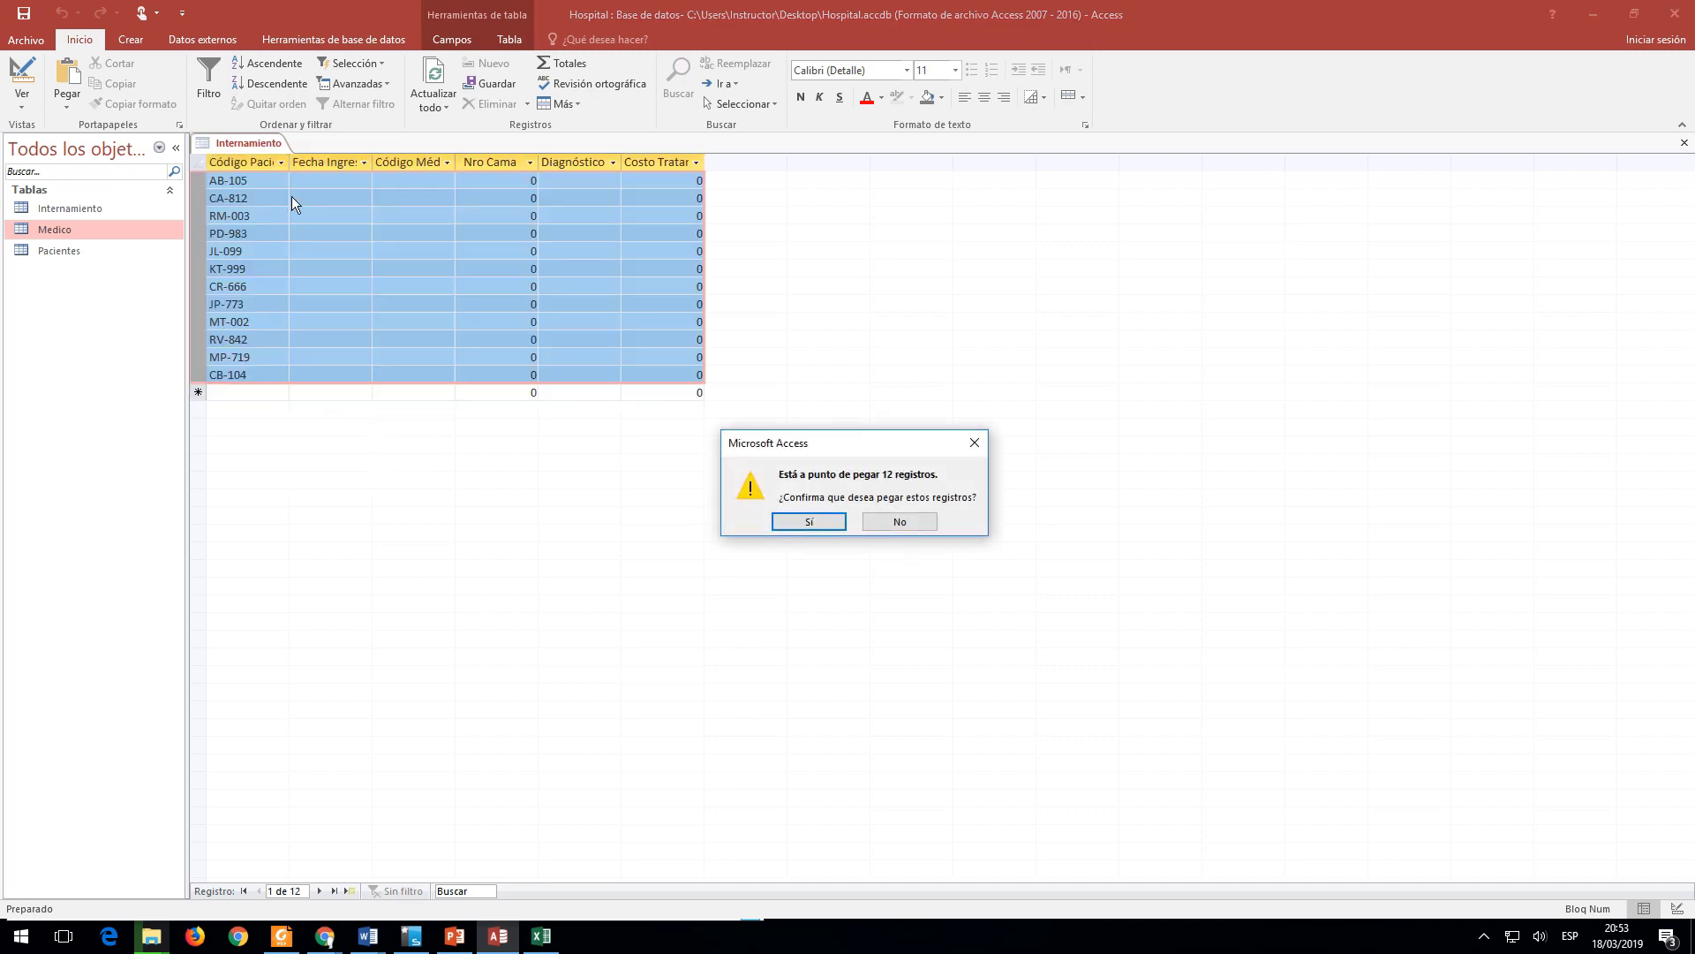
{"action": "left_click", "coordinate": [811, 521]}
{"action": "key", "text": "alt+Tab"}
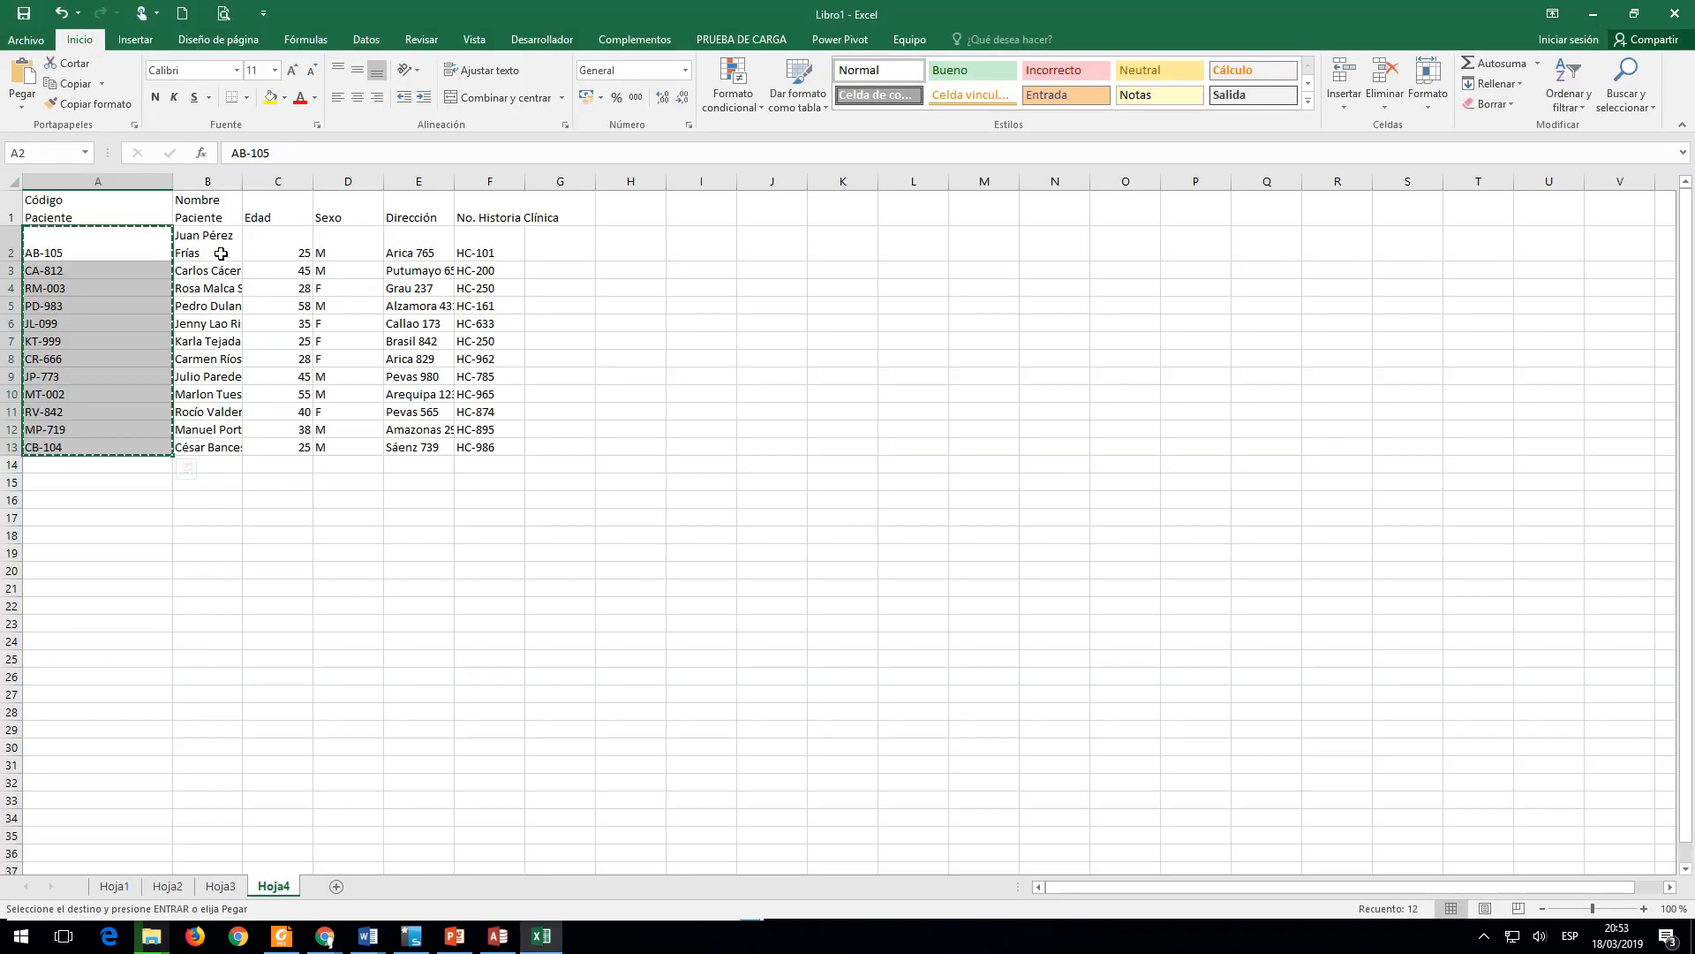
{"action": "left_click_drag", "start_coordinate": [214, 239], "coordinate": [209, 440]}
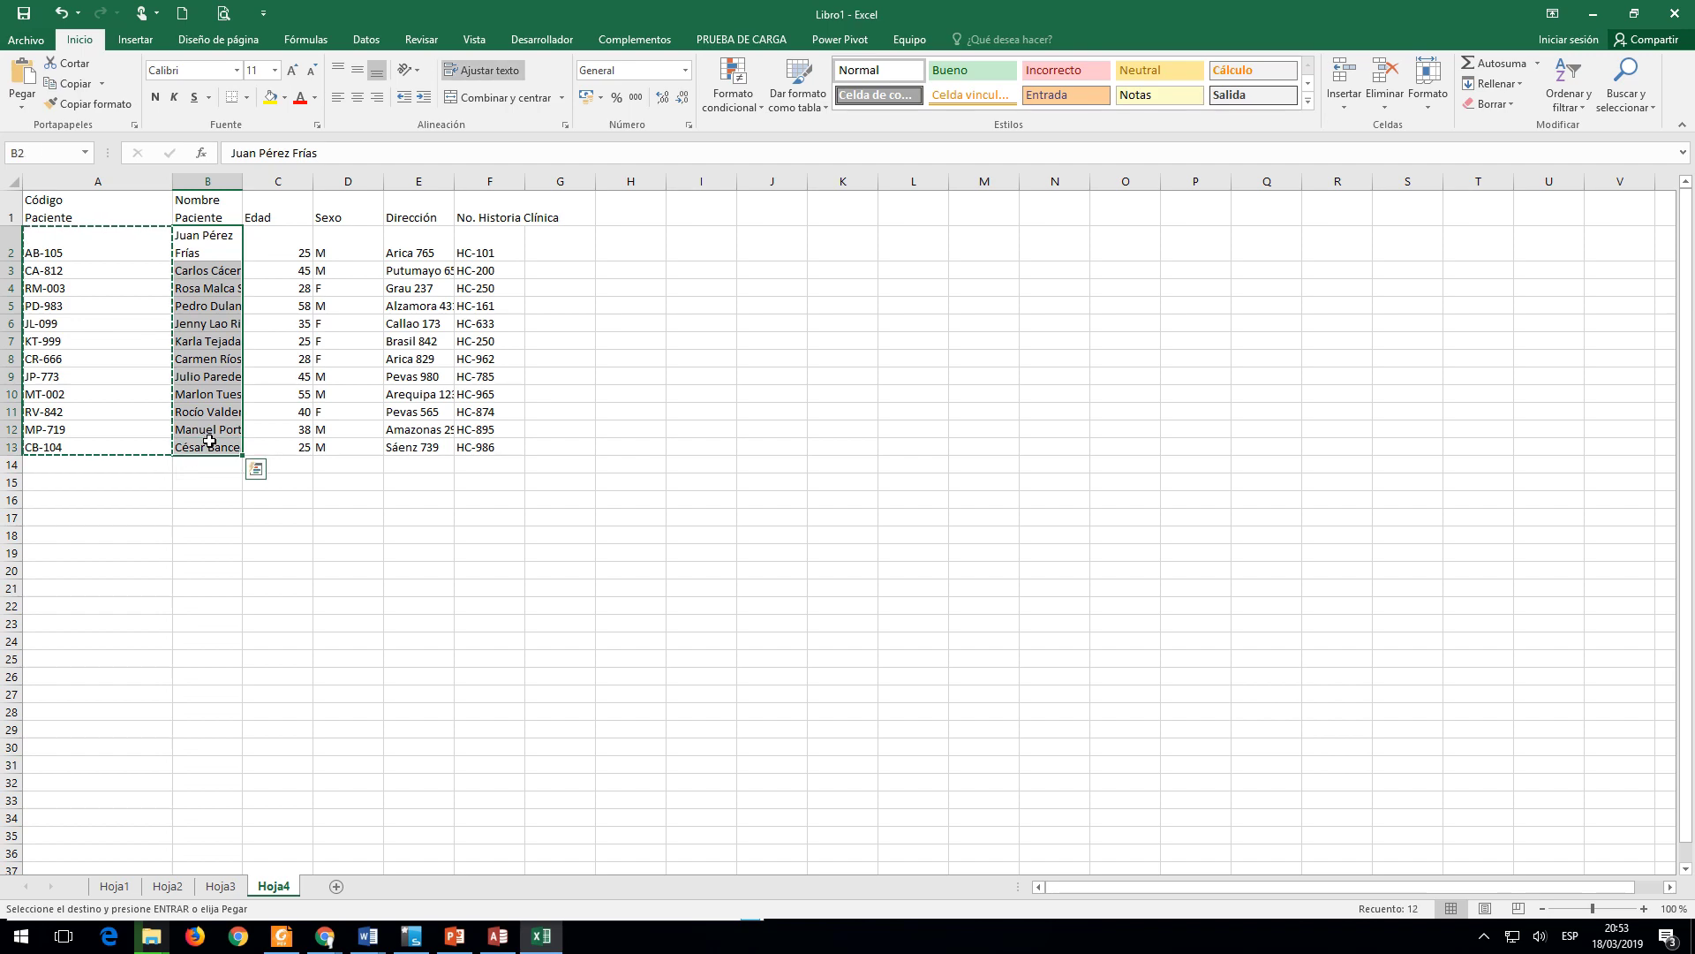
{"action": "key", "text": "ctrl+c"}
{"action": "key", "text": "alt+Tab"}
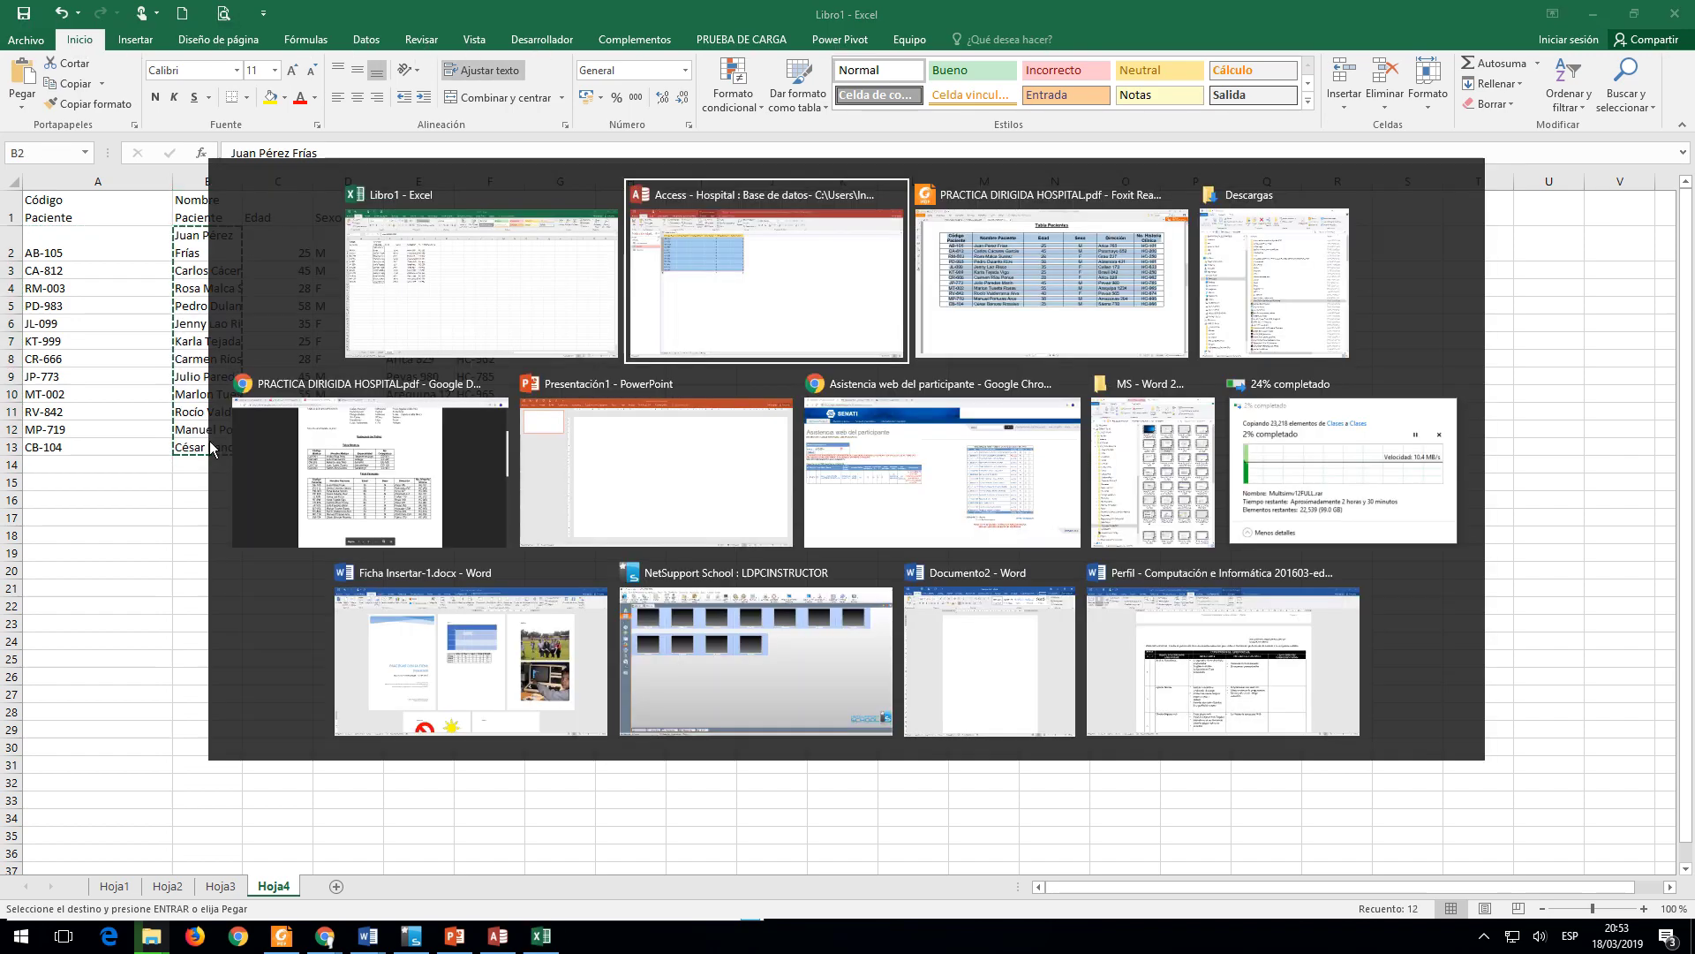
{"action": "key", "text": "alt+Tab"}
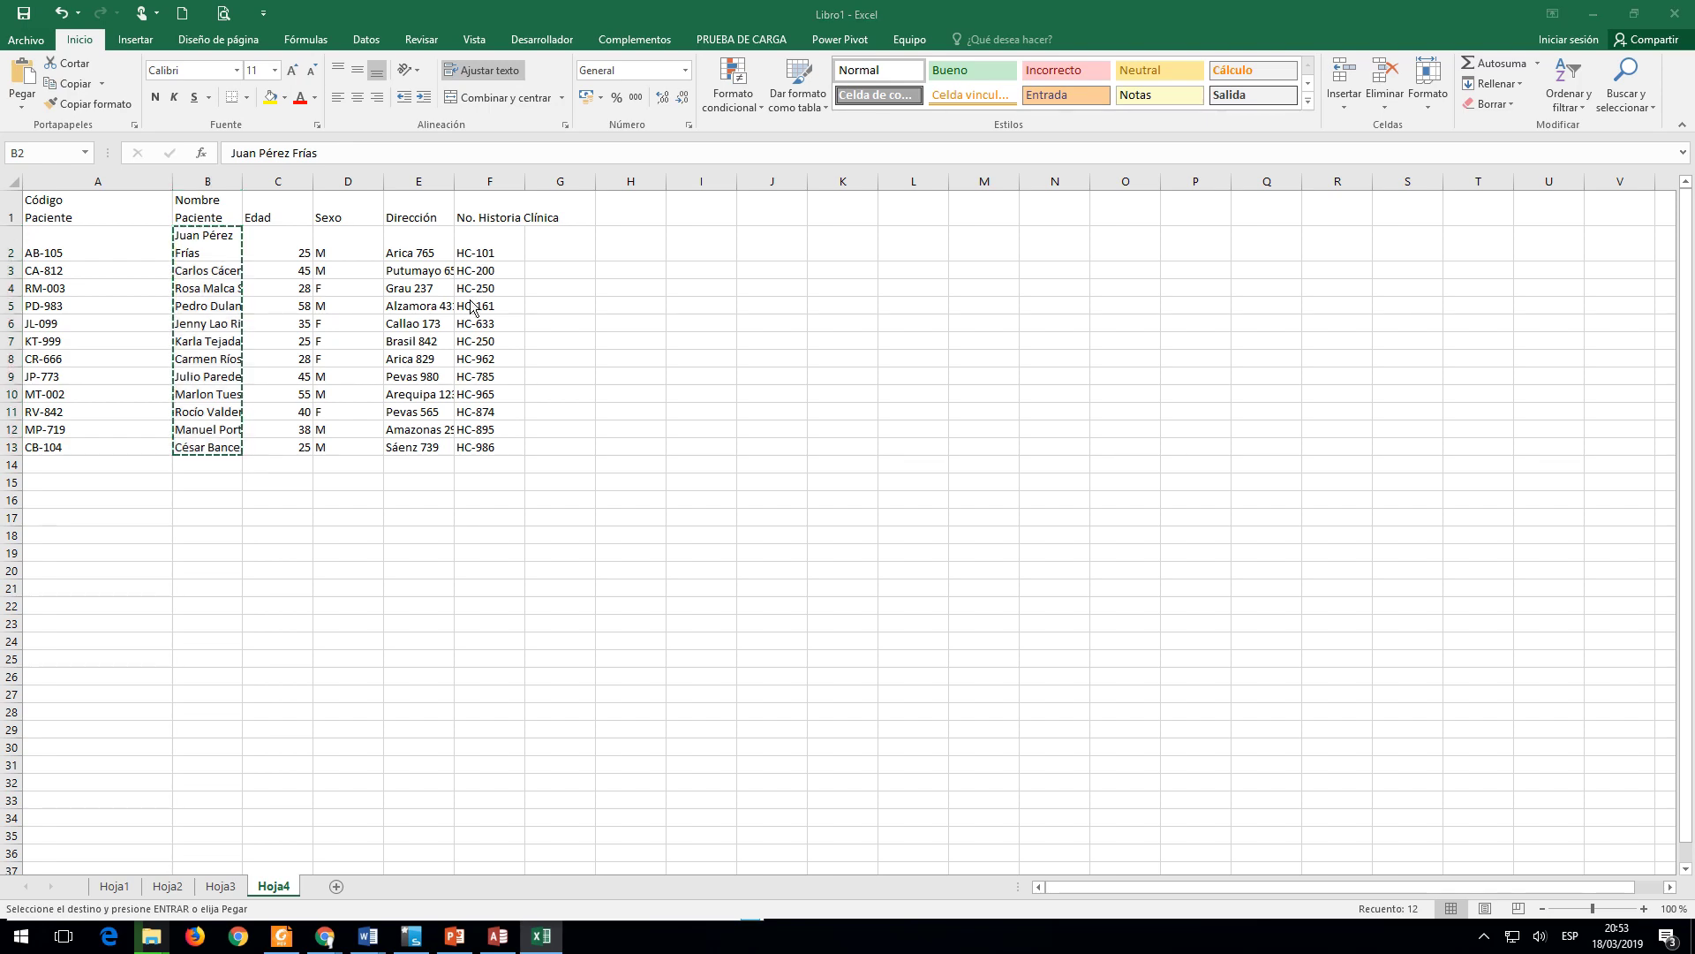
{"action": "key", "text": "alt+Tab"}
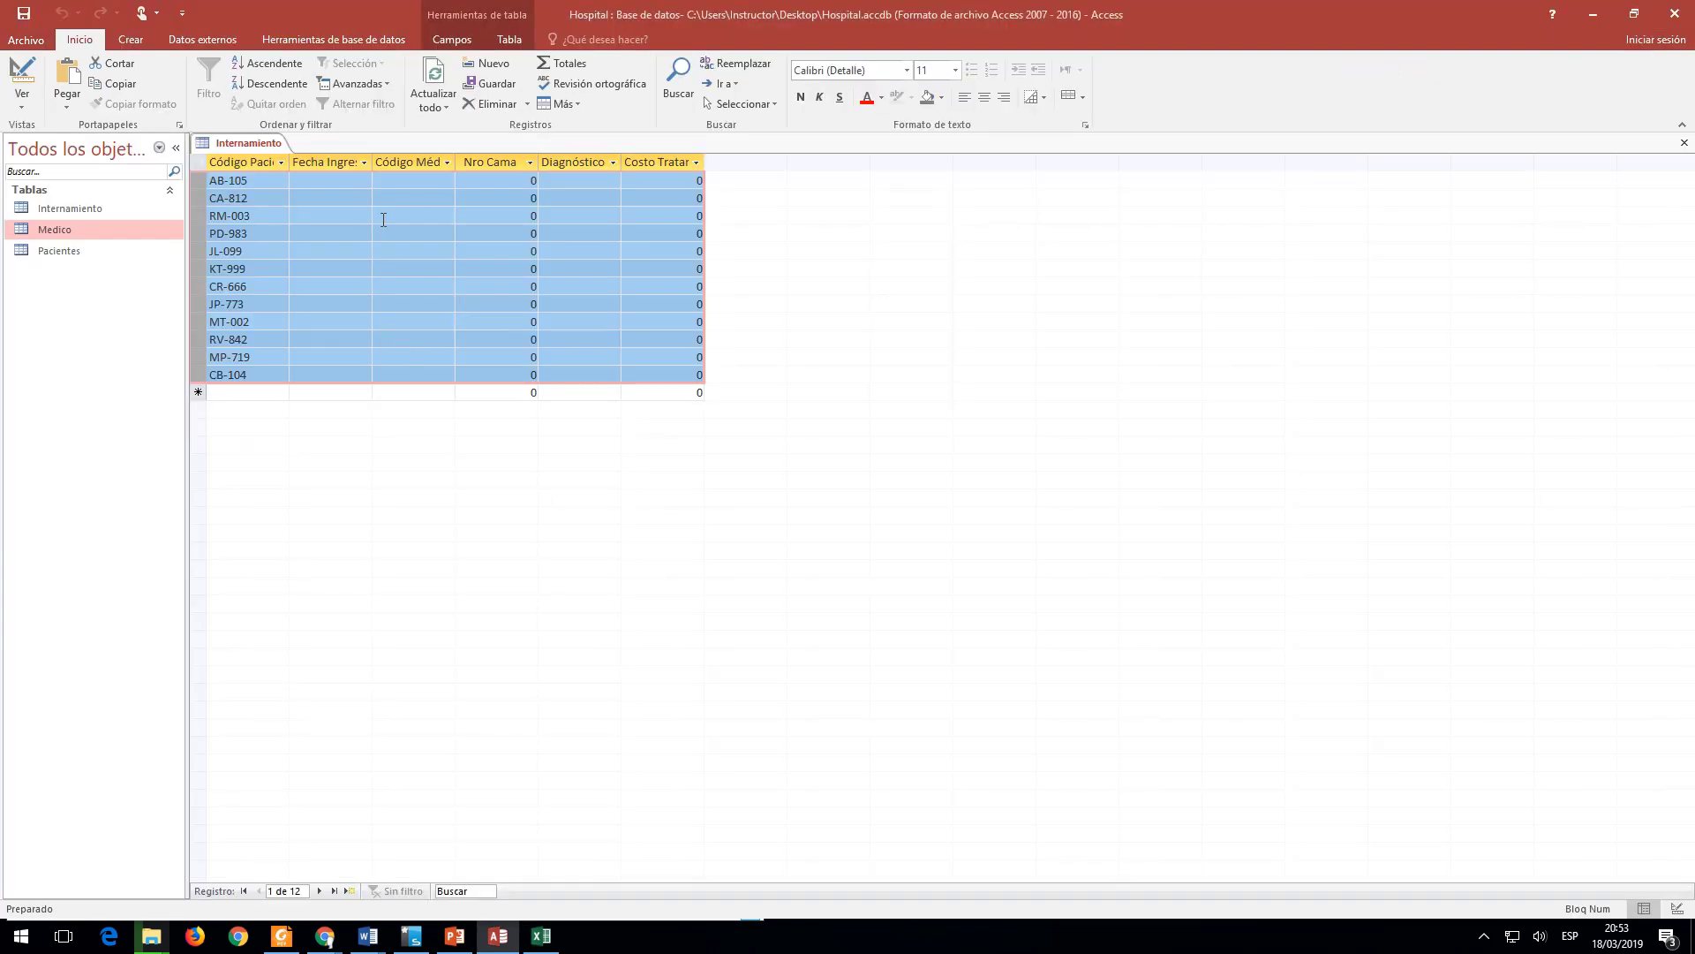
{"action": "left_click", "coordinate": [413, 163]}
{"action": "key", "text": "alt+Tab"}
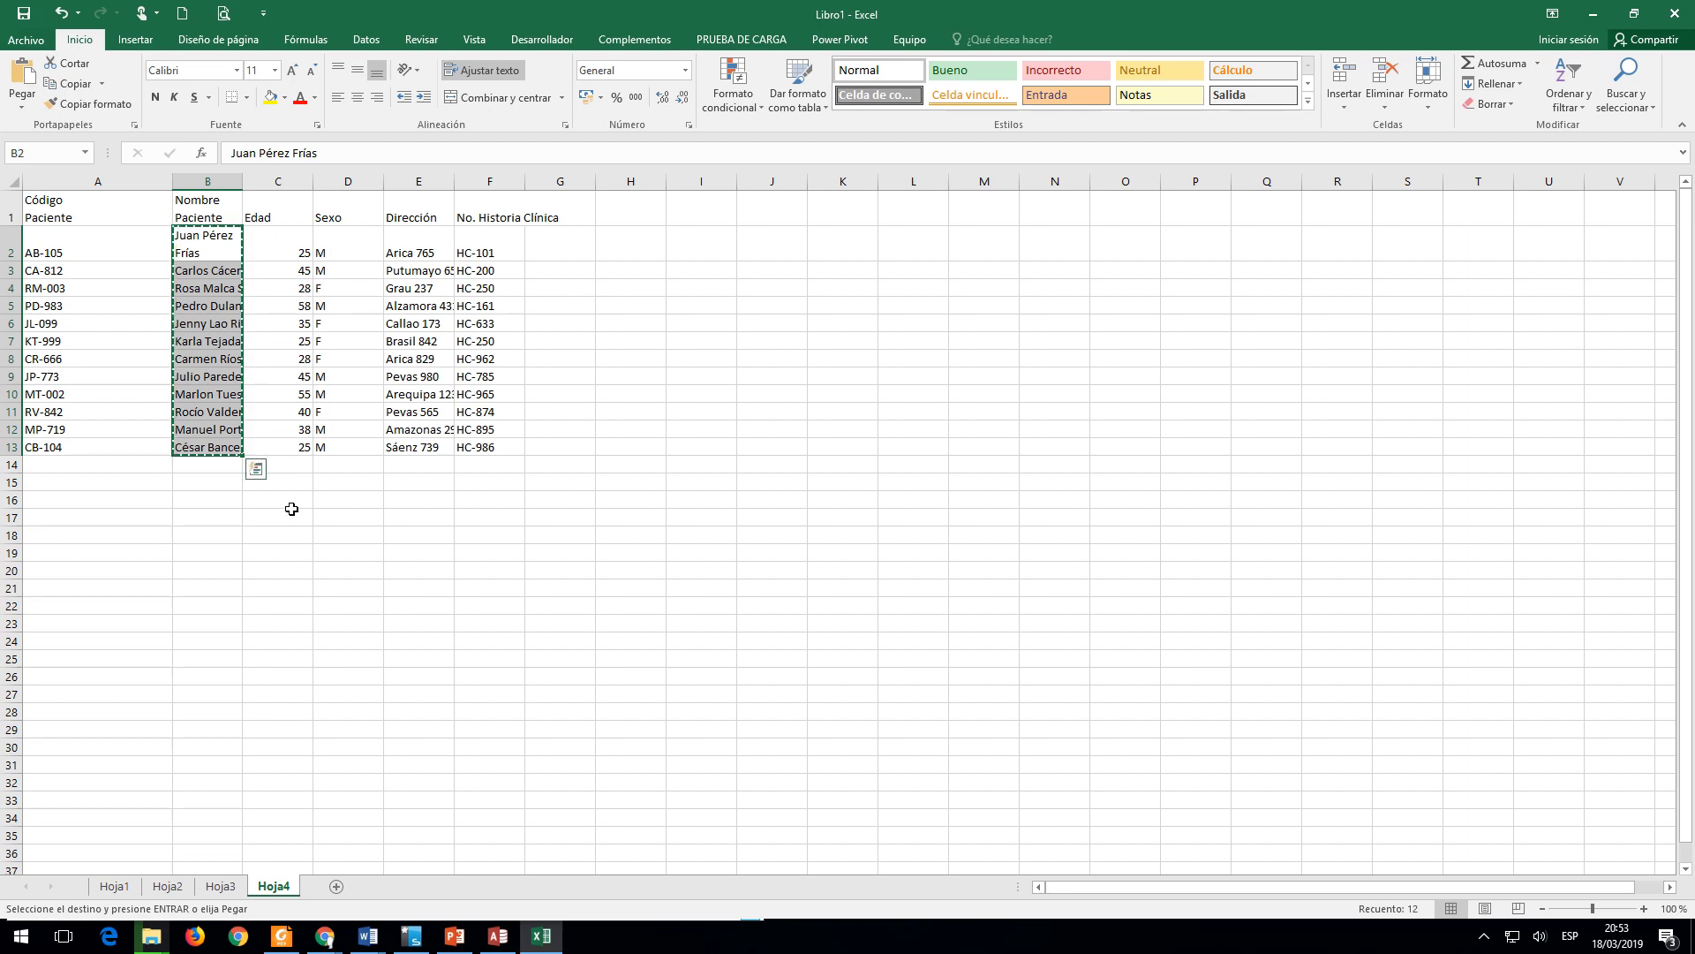
{"action": "key", "text": "alt+Tab"}
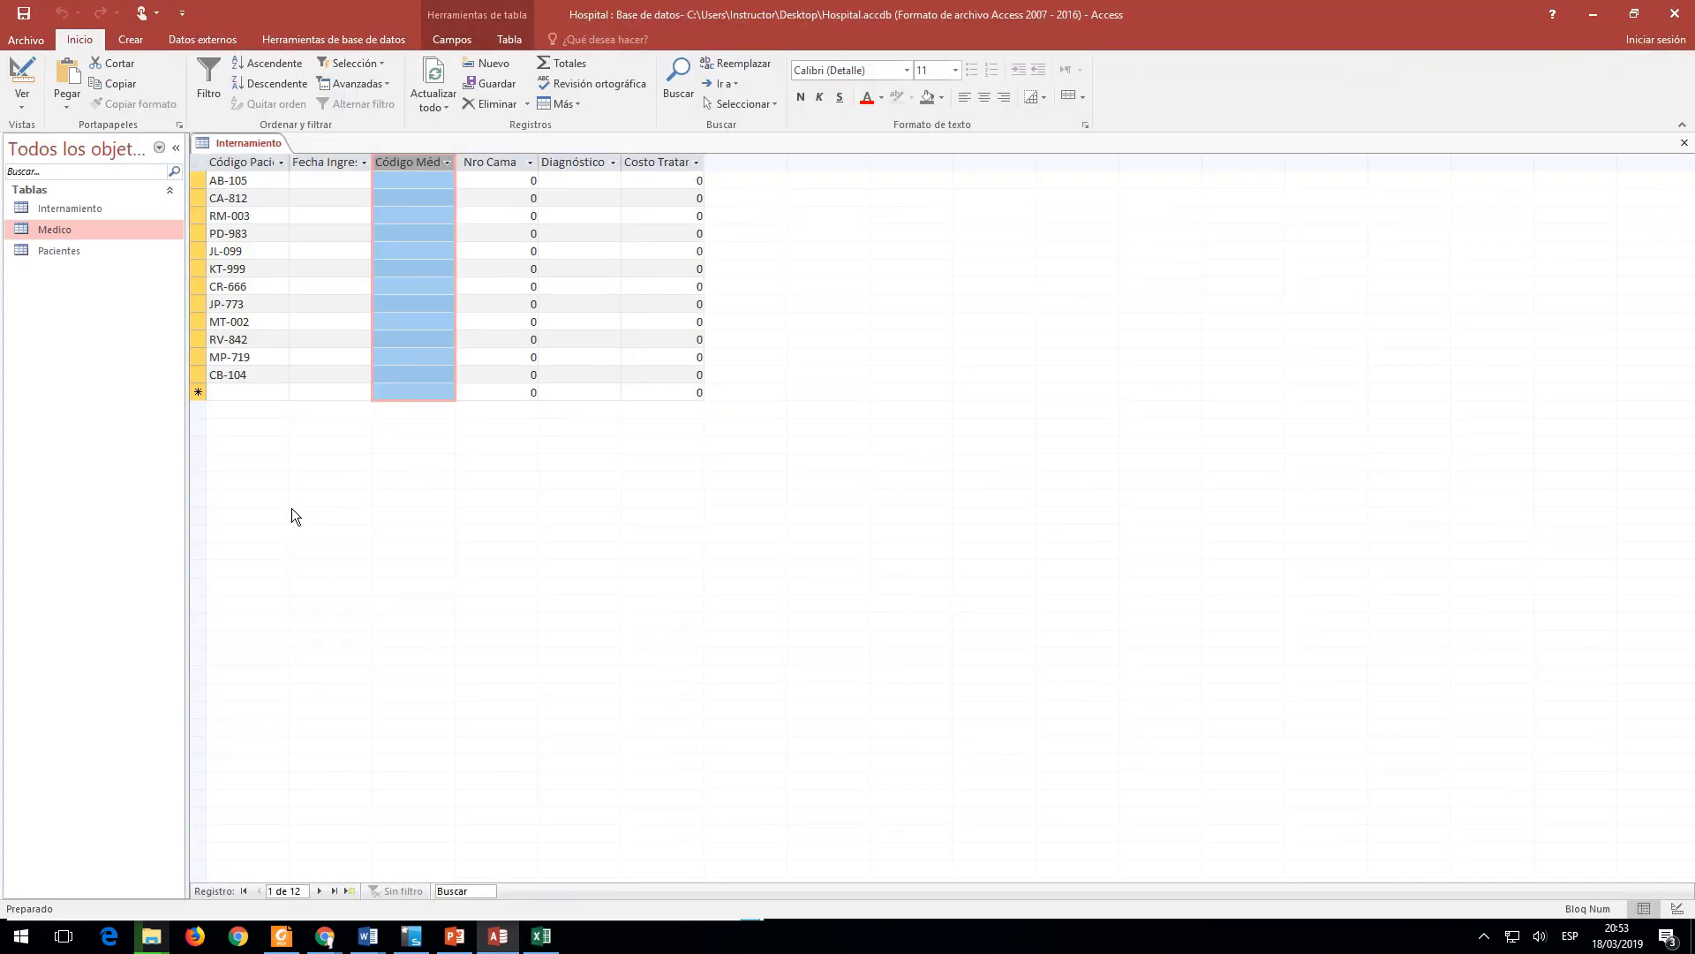
Step: Copy the whole Tabla Internamientos table, headers included, from the Foxit Reader PDF and switch back to Excel
{"action": "key", "text": "alt+Tab"}
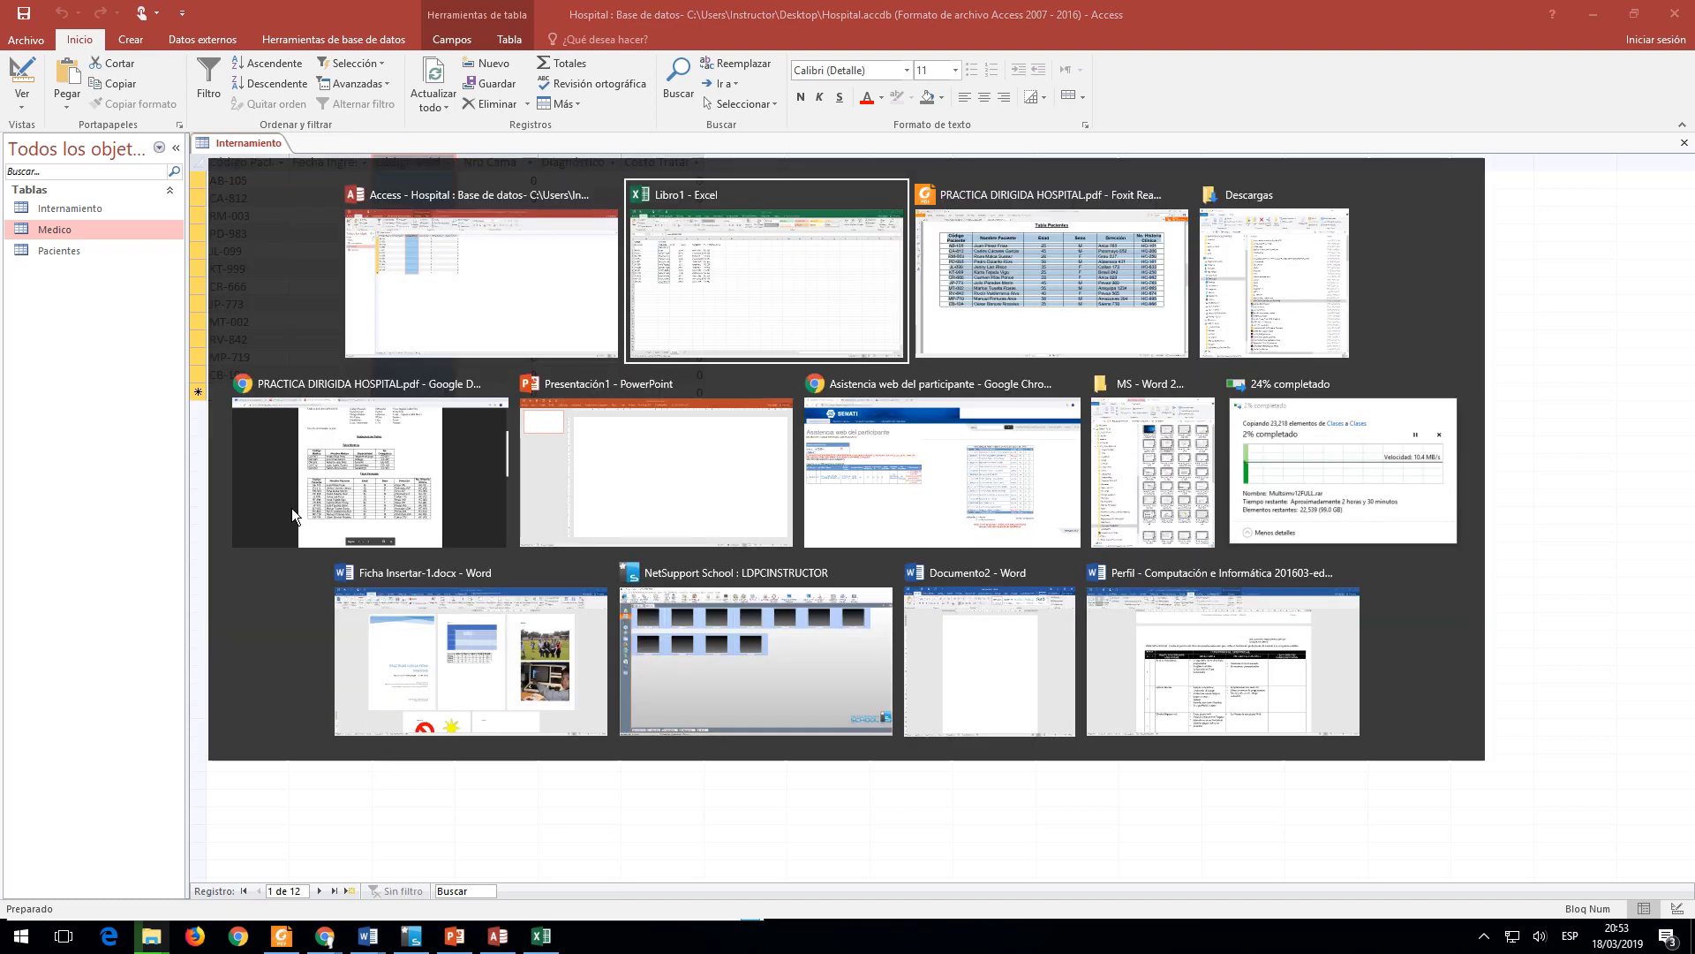
{"action": "key", "text": "alt+Tab"}
{"action": "key", "text": "alt+Tab"}
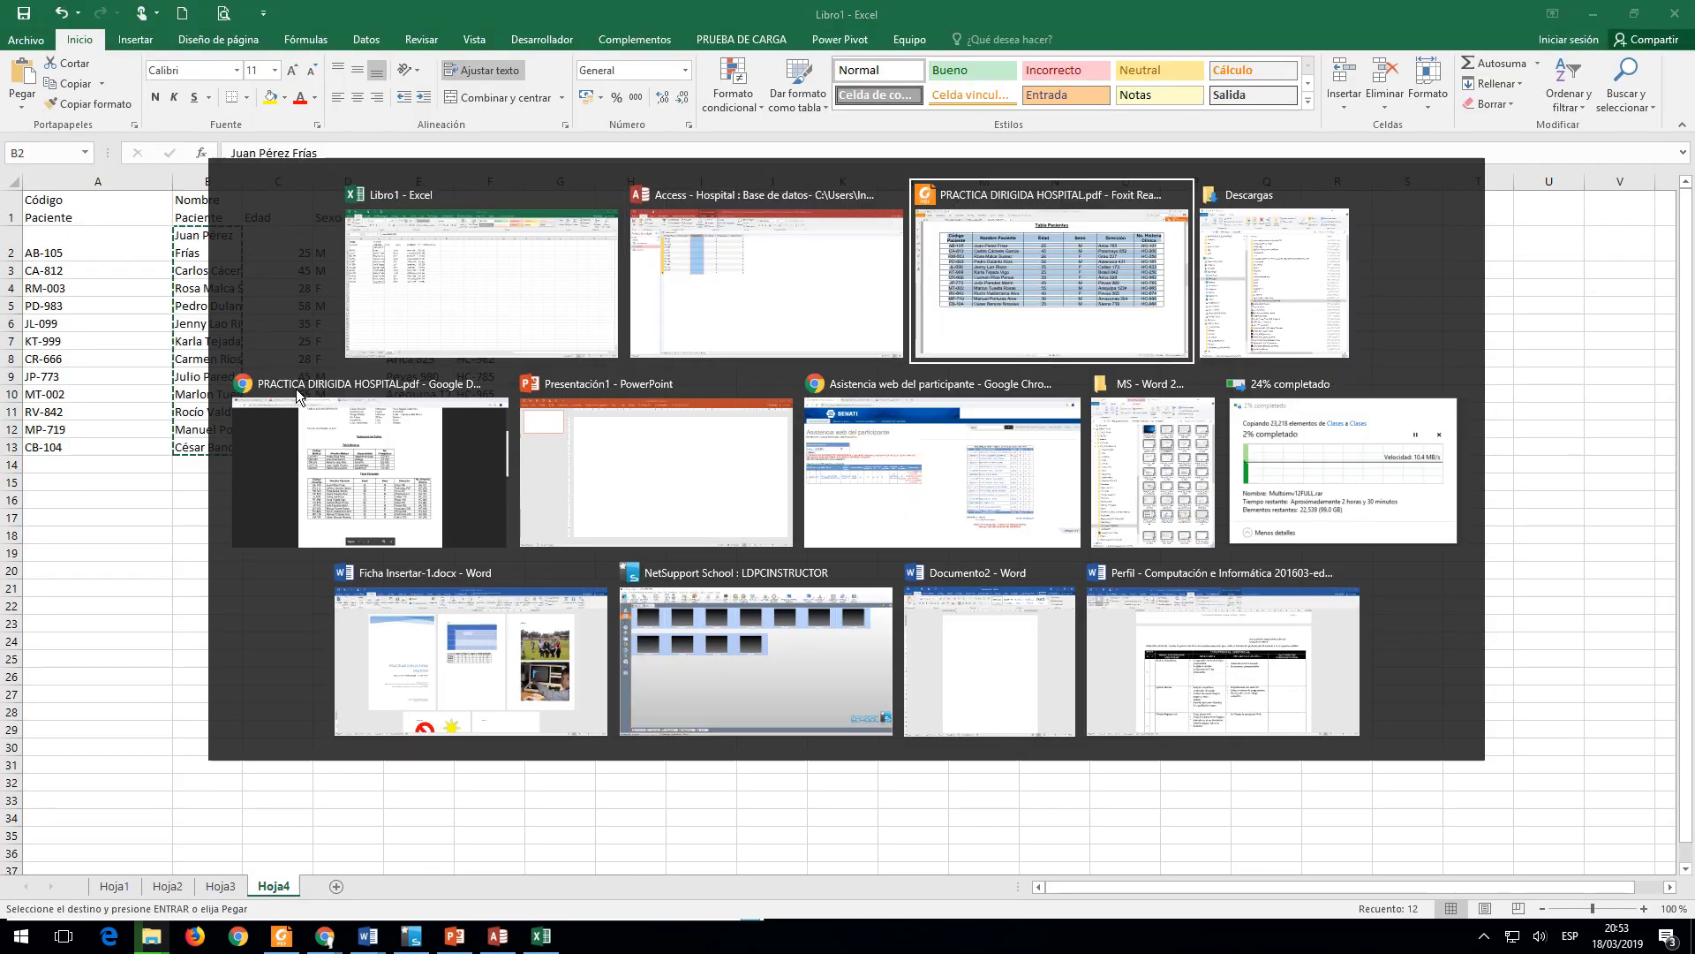
{"action": "scroll", "coordinate": [296, 392], "scroll_direction": "up", "scroll_amount": 3}
{"action": "scroll", "coordinate": [296, 392], "scroll_direction": "down", "scroll_amount": 8}
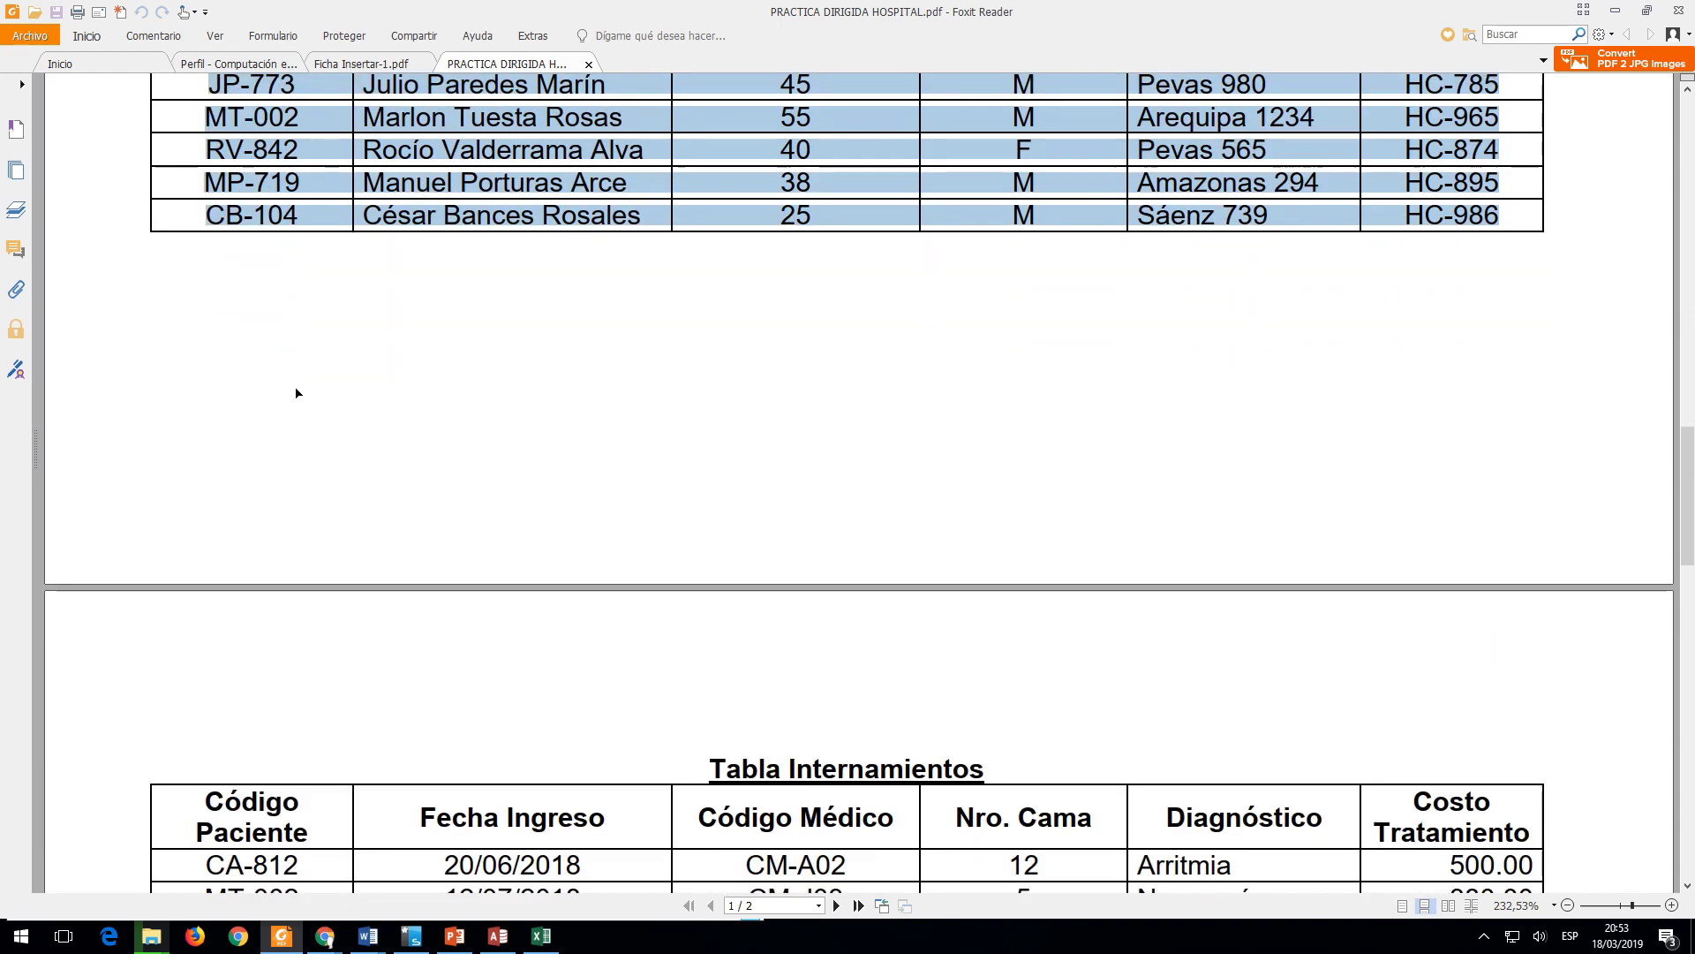
{"action": "scroll", "coordinate": [297, 392], "scroll_direction": "down", "scroll_amount": 6}
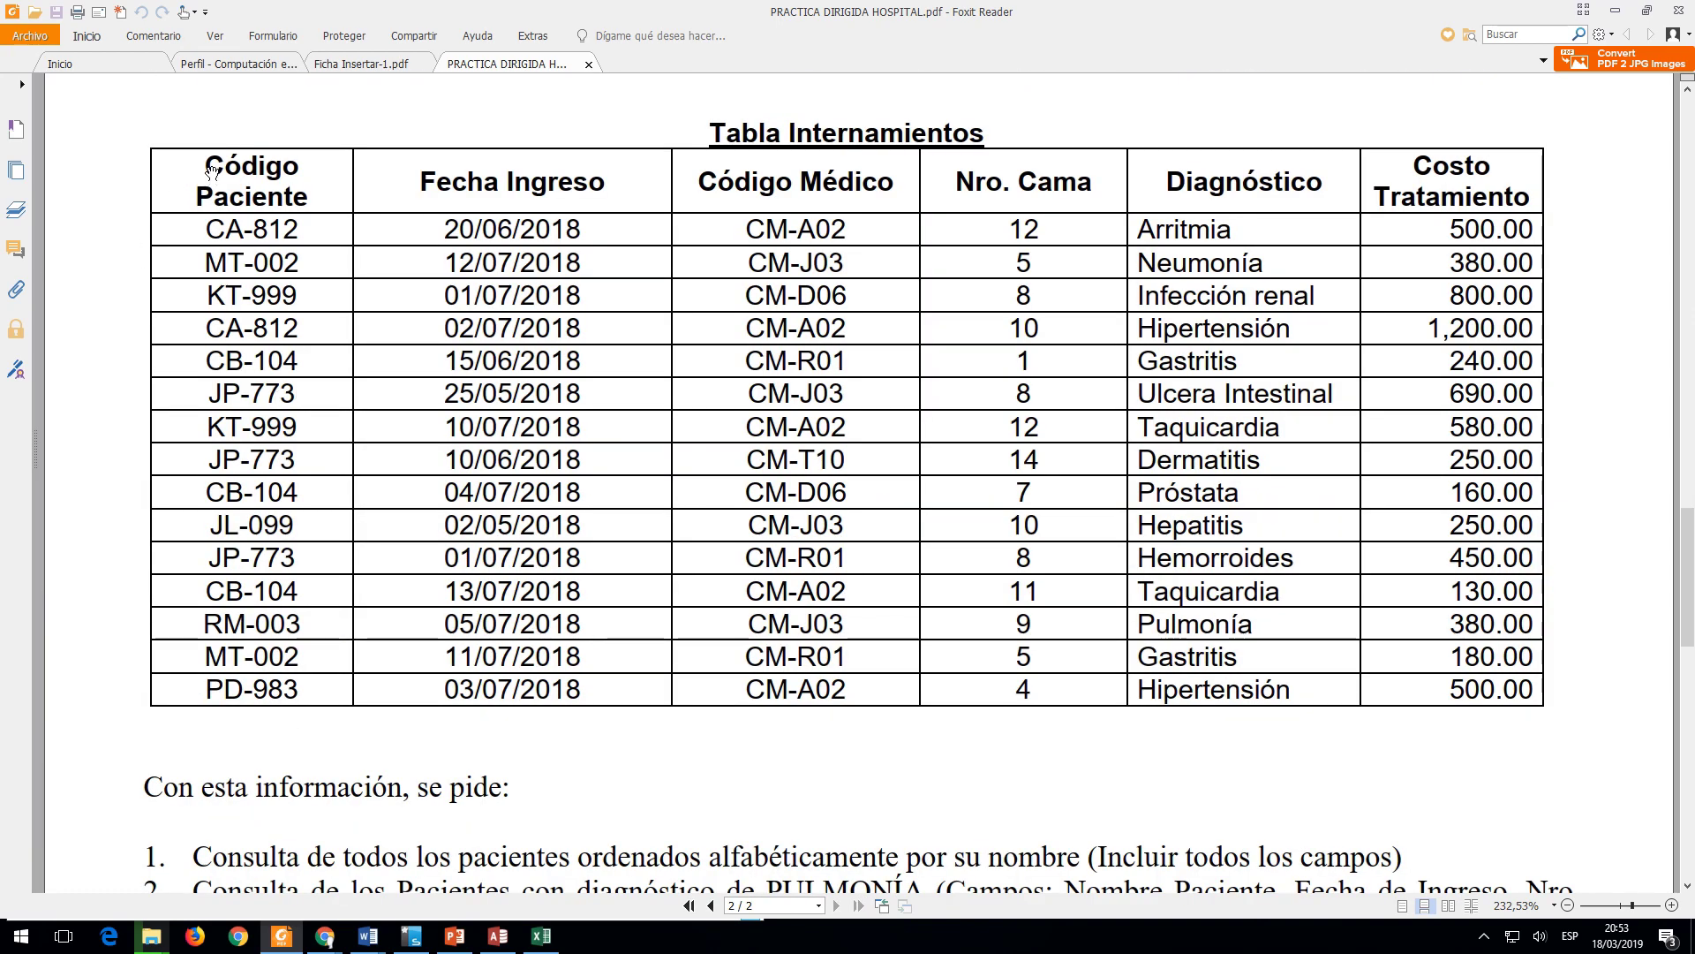
{"action": "left_click_drag", "start_coordinate": [214, 161], "coordinate": [1536, 696]}
{"action": "key", "text": "alt+Tab"}
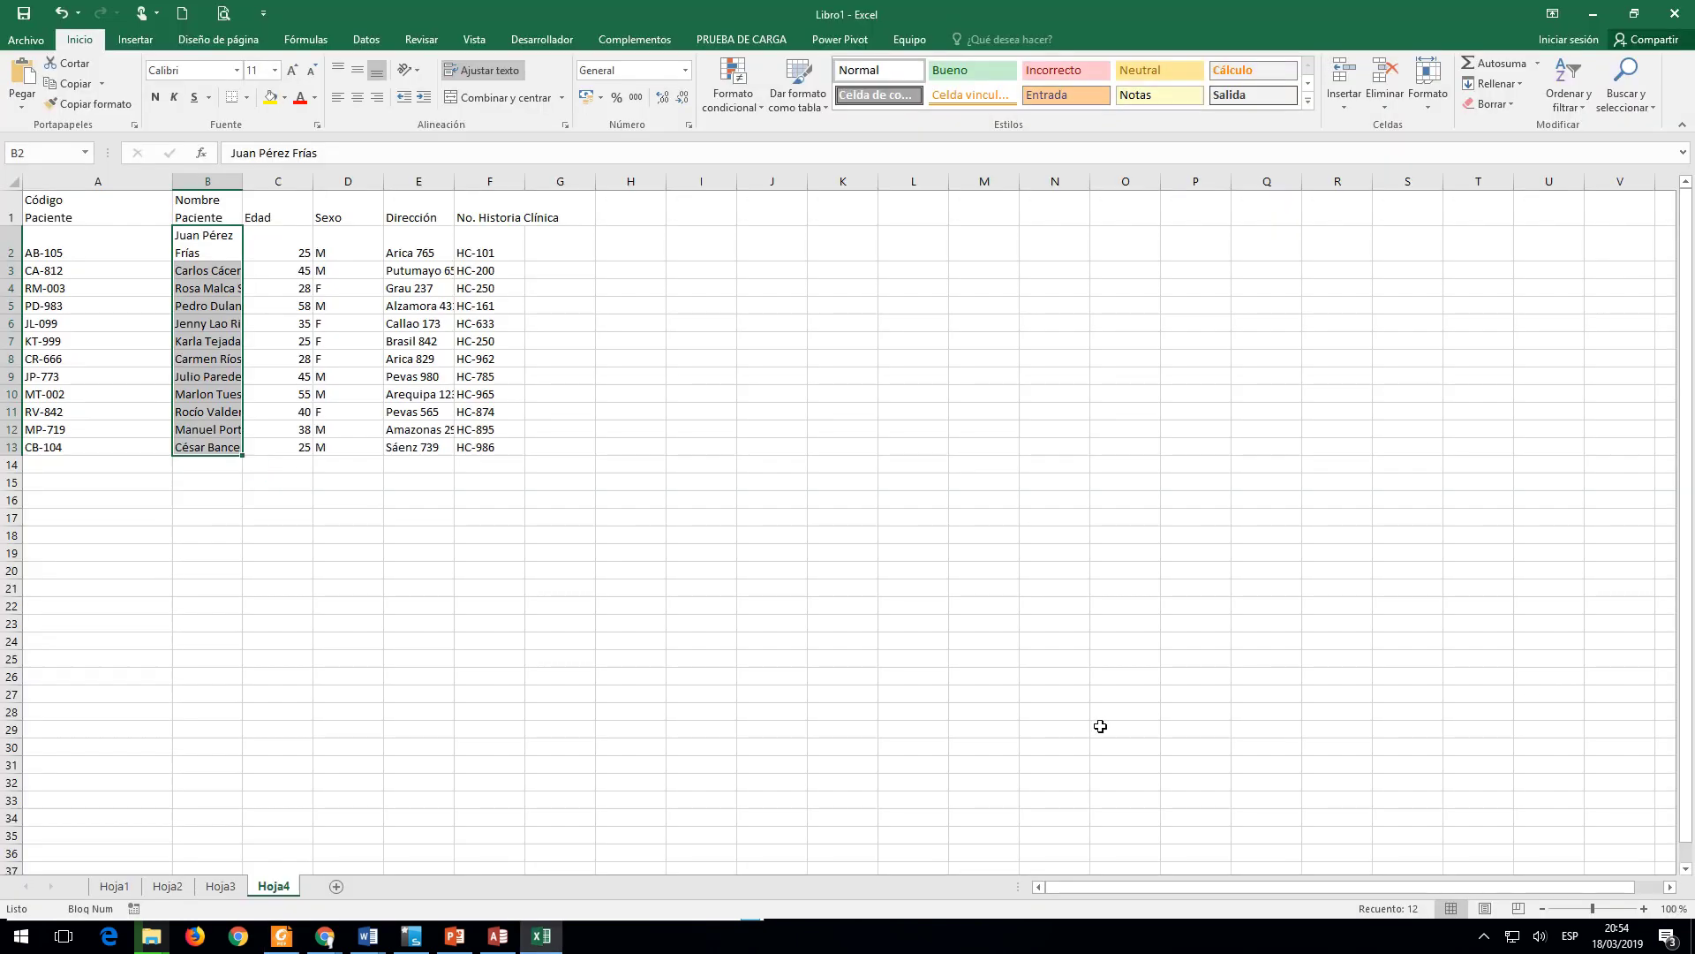
Step: Clear everything from Hoja4 and paste the Internamientos table at A1 using the destination formatting
{"action": "left_click", "coordinate": [12, 182]}
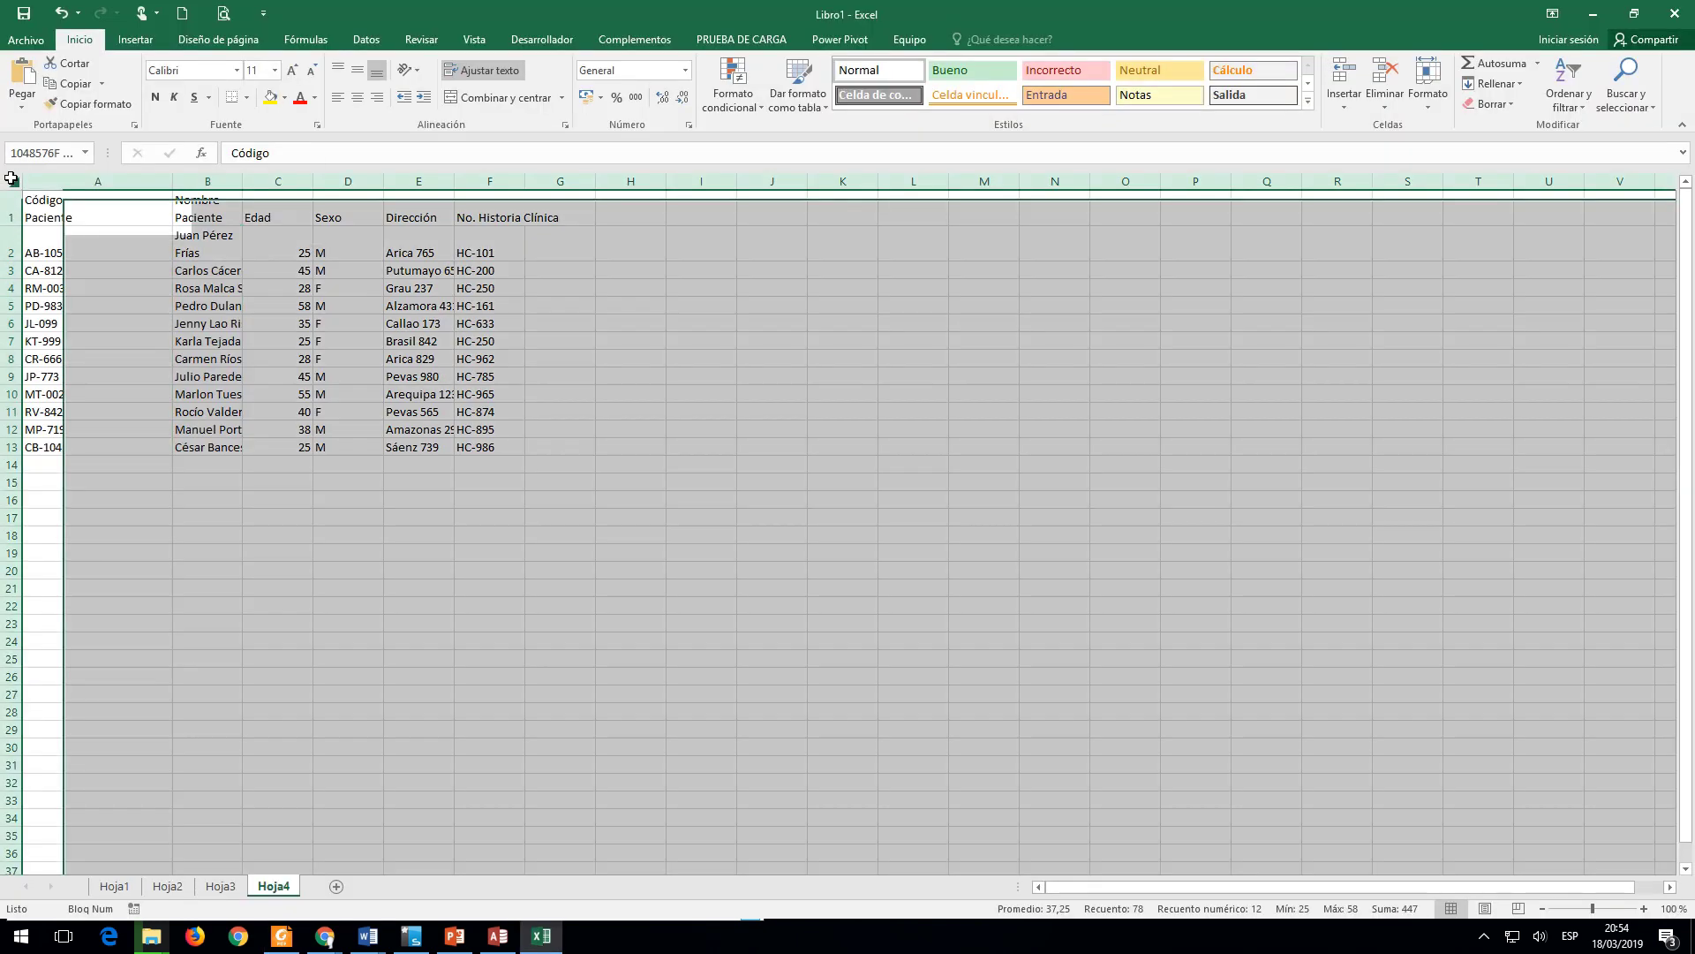
{"action": "left_click", "coordinate": [1496, 104]}
{"action": "left_click", "coordinate": [1505, 136]}
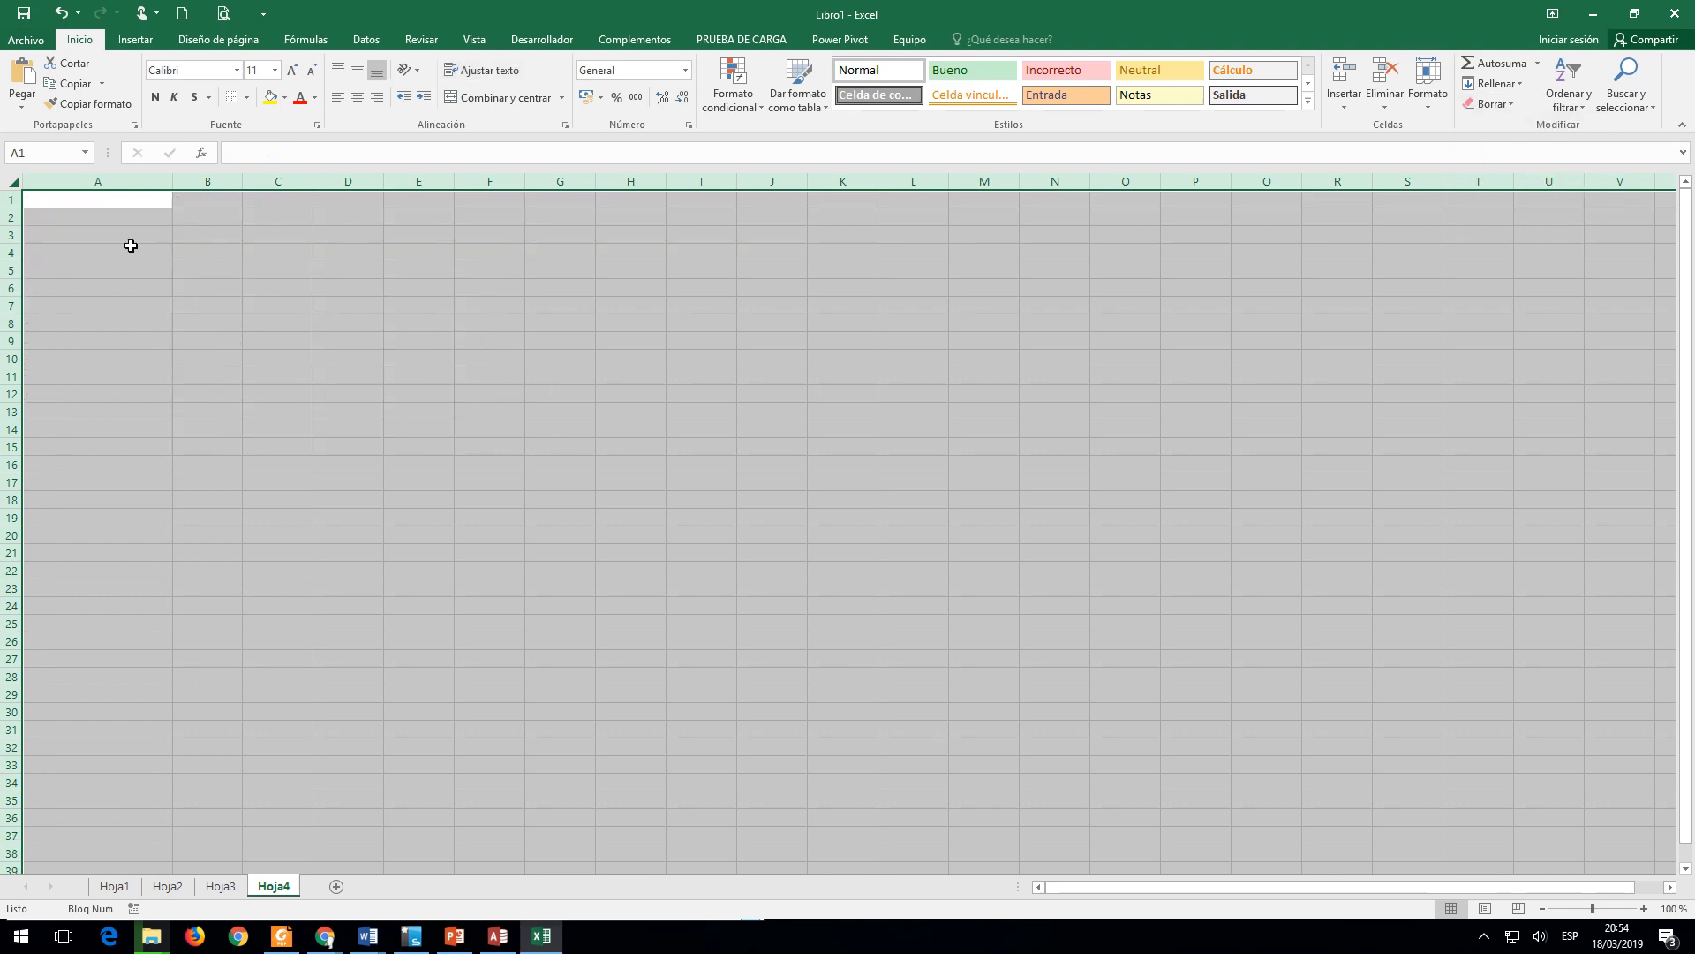
{"action": "left_click", "coordinate": [60, 205]}
{"action": "left_click", "coordinate": [21, 107]}
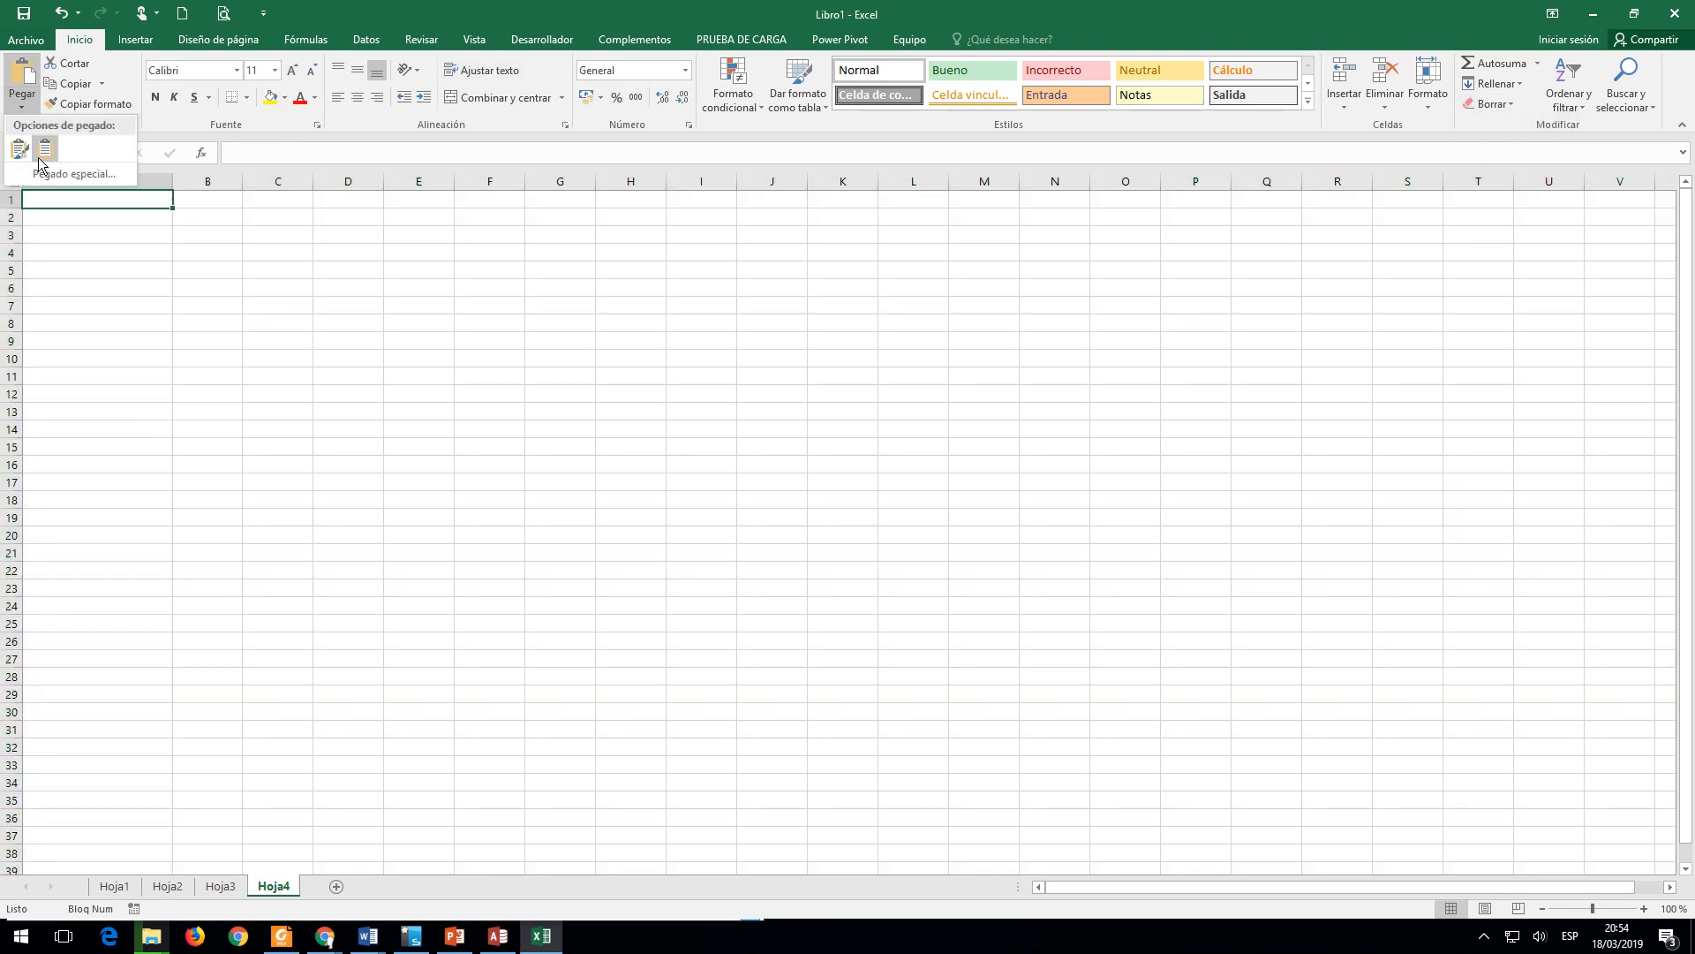
{"action": "left_click", "coordinate": [42, 159]}
Step: Try to copy the patient codes in A2:A16 of Hoja4 and paste them into Internamiento's Código Paciente field in Access
{"action": "left_click", "coordinate": [157, 253]}
{"action": "left_click_drag", "start_coordinate": [138, 235], "coordinate": [116, 480]}
{"action": "key", "text": "ctrl+c"}
{"action": "key", "text": "alt+Tab"}
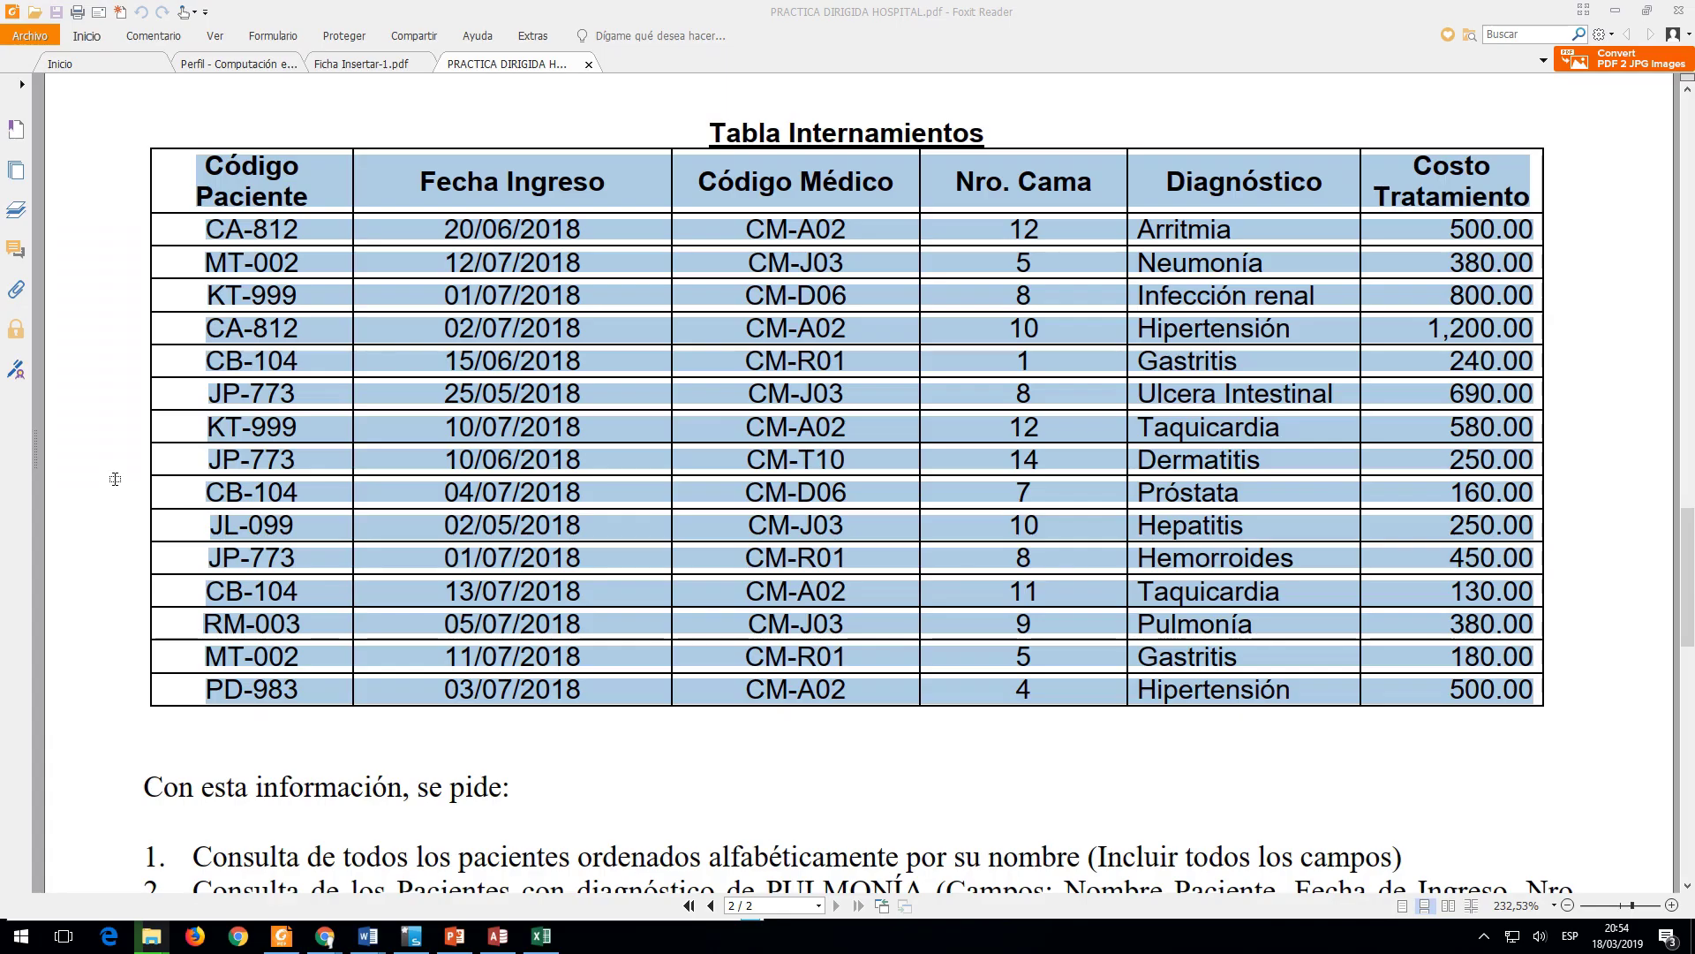
{"action": "key", "text": "alt+Tab"}
{"action": "key", "text": "alt+Tab"}
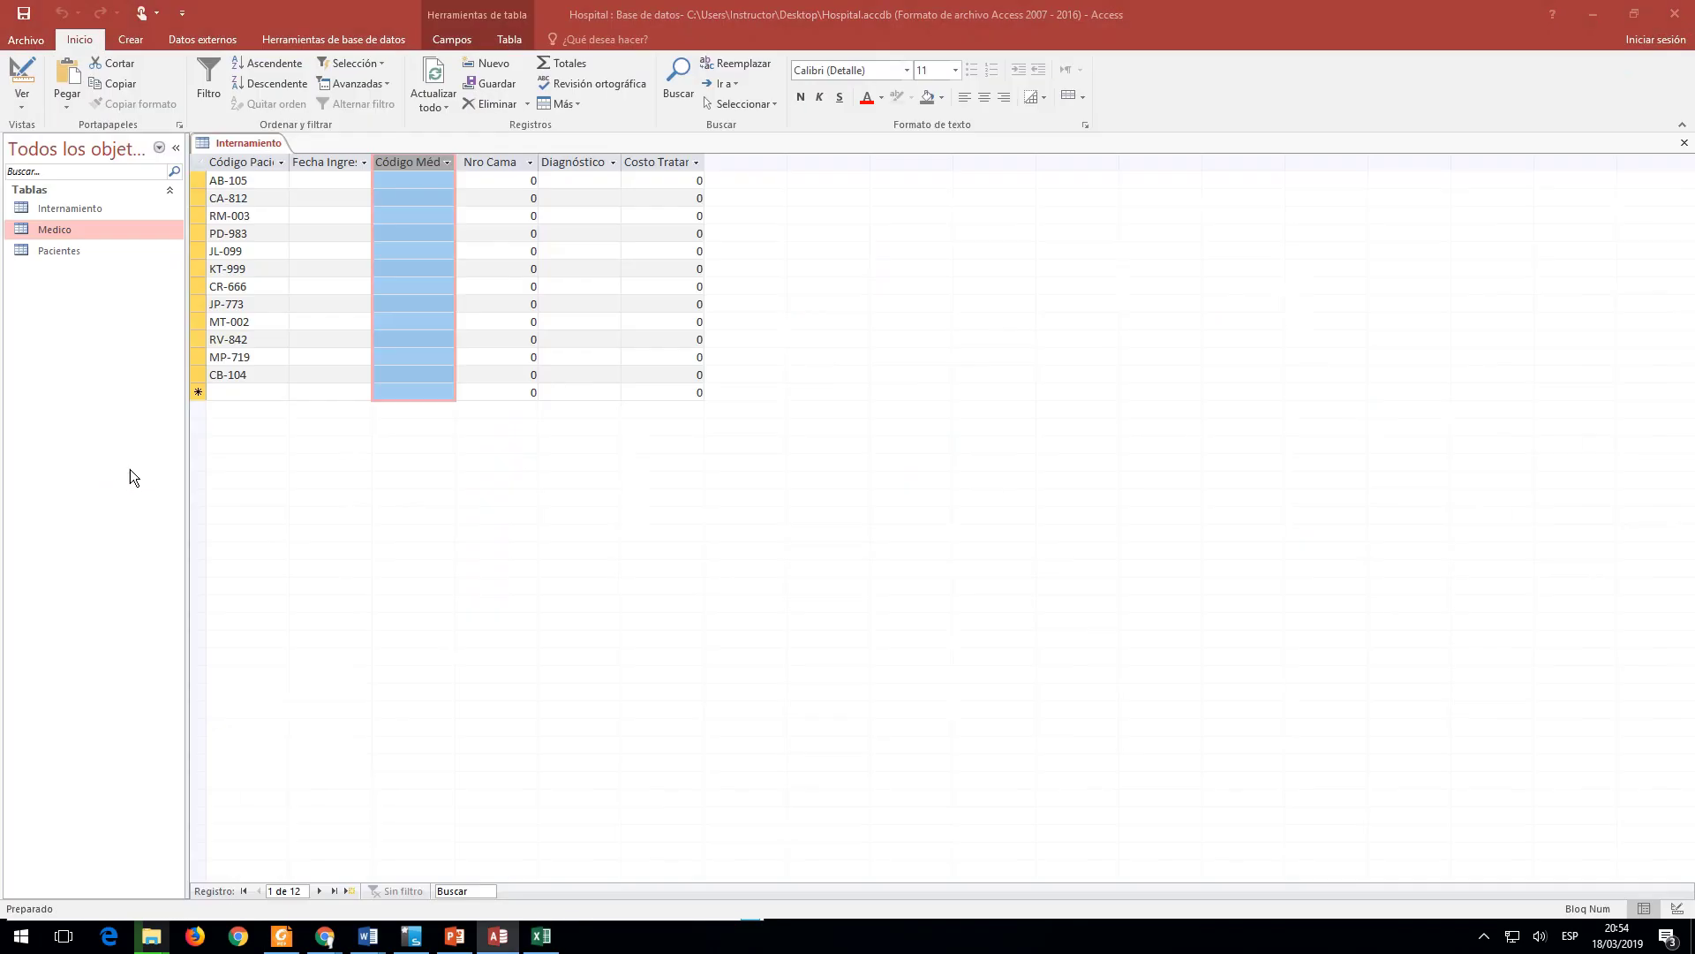
{"action": "right_click", "coordinate": [226, 167]}
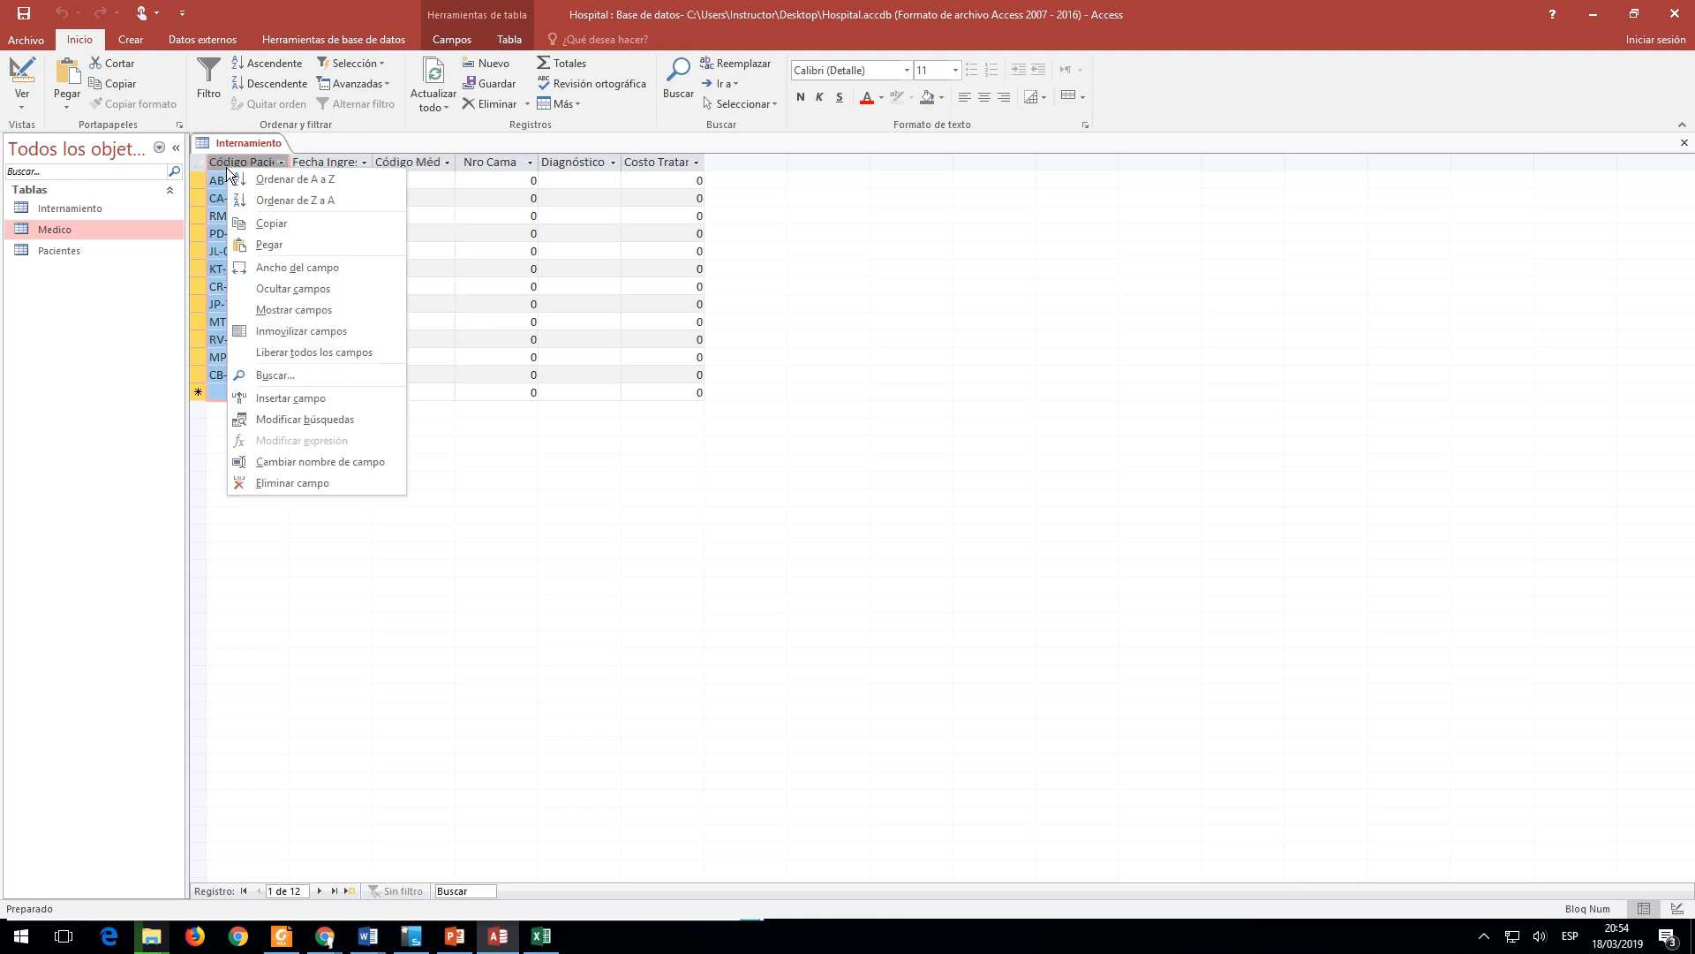
{"action": "left_click", "coordinate": [260, 235]}
{"action": "left_click", "coordinate": [825, 518]}
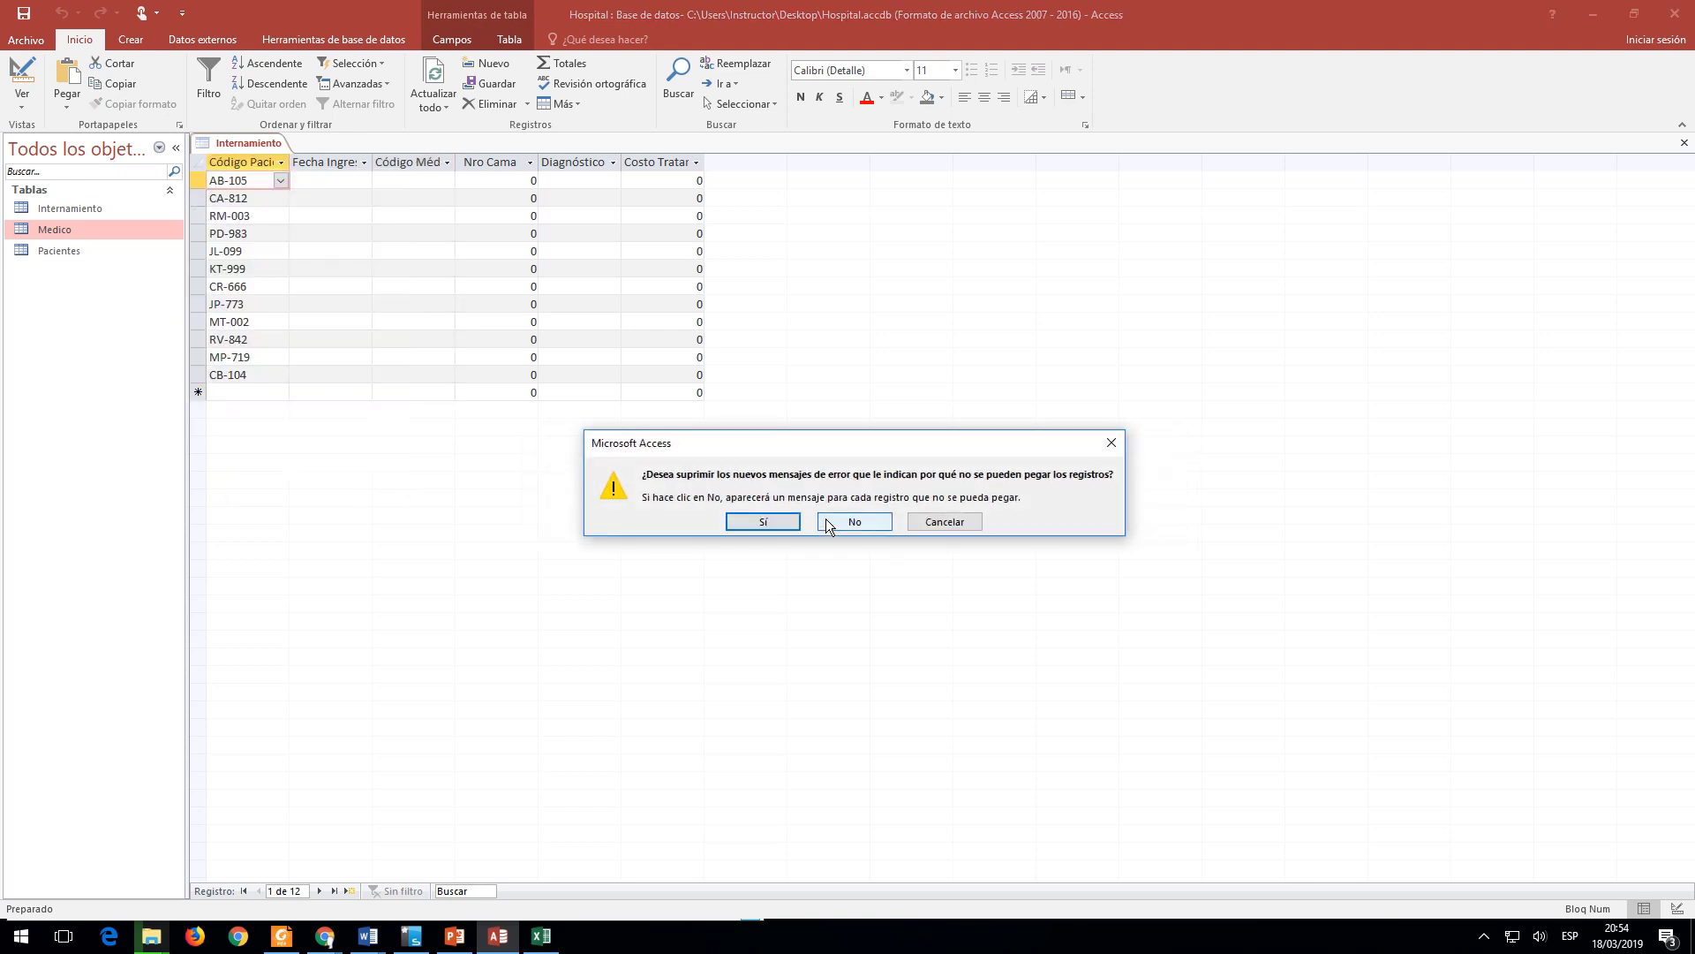
{"action": "left_click", "coordinate": [846, 519]}
{"action": "left_click", "coordinate": [828, 519]}
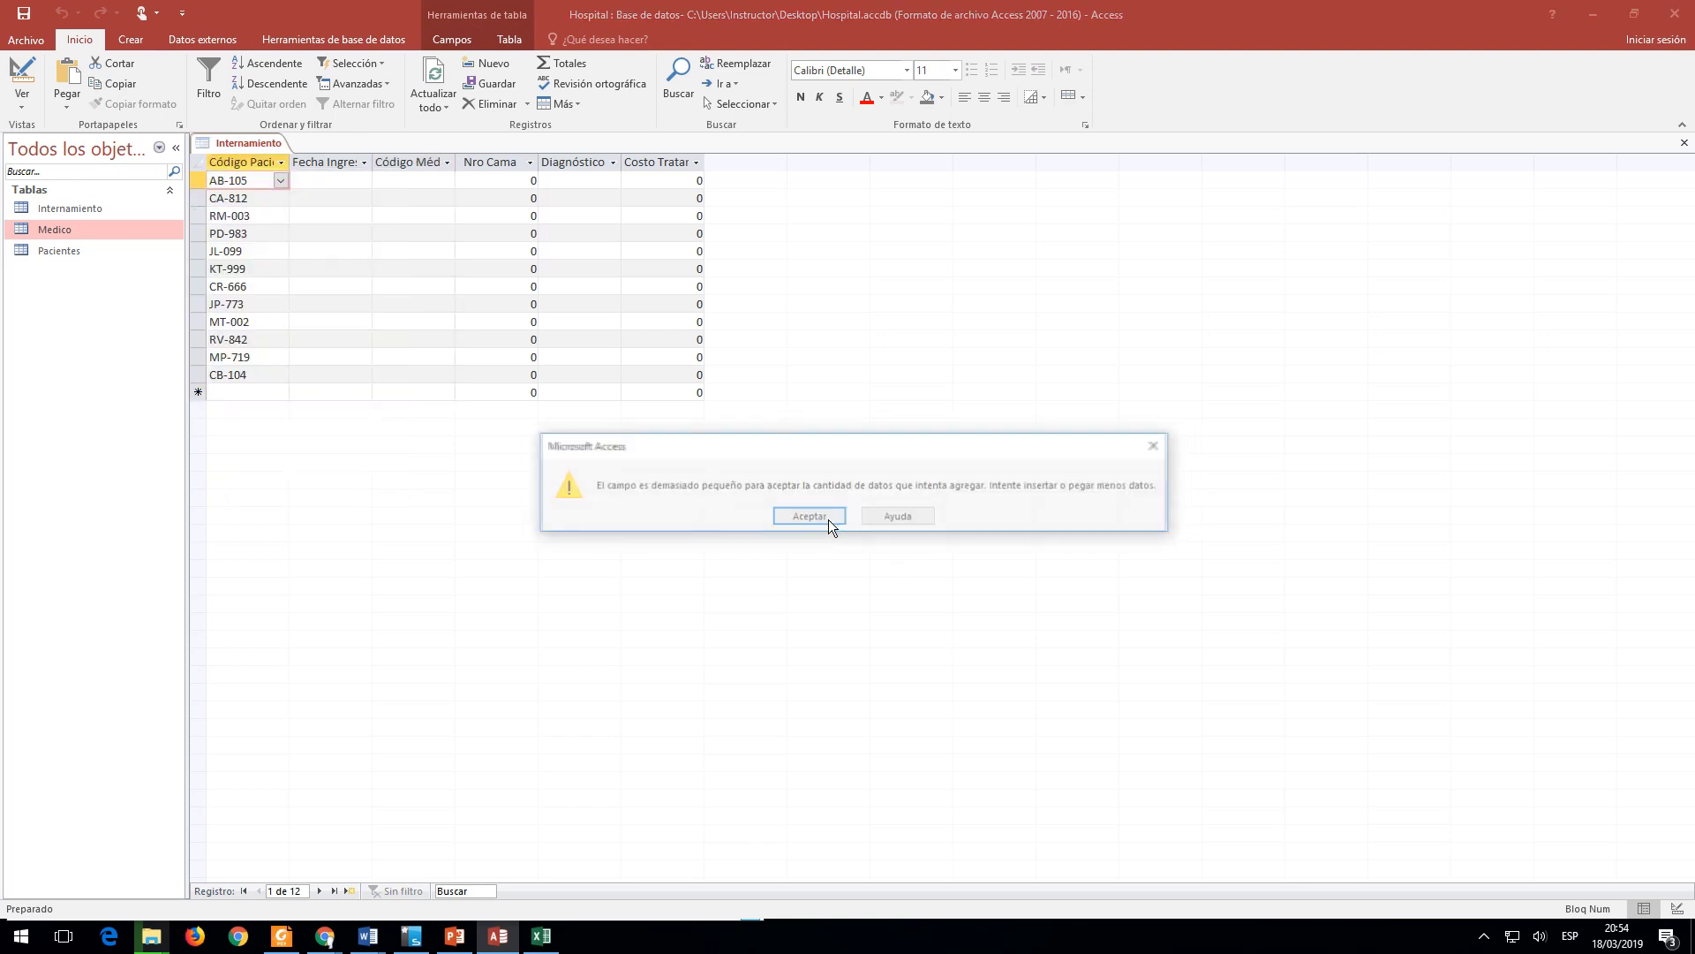
{"action": "left_click", "coordinate": [828, 519]}
{"action": "left_click", "coordinate": [828, 519]}
{"action": "left_click", "coordinate": [829, 519]}
{"action": "left_click", "coordinate": [828, 519]}
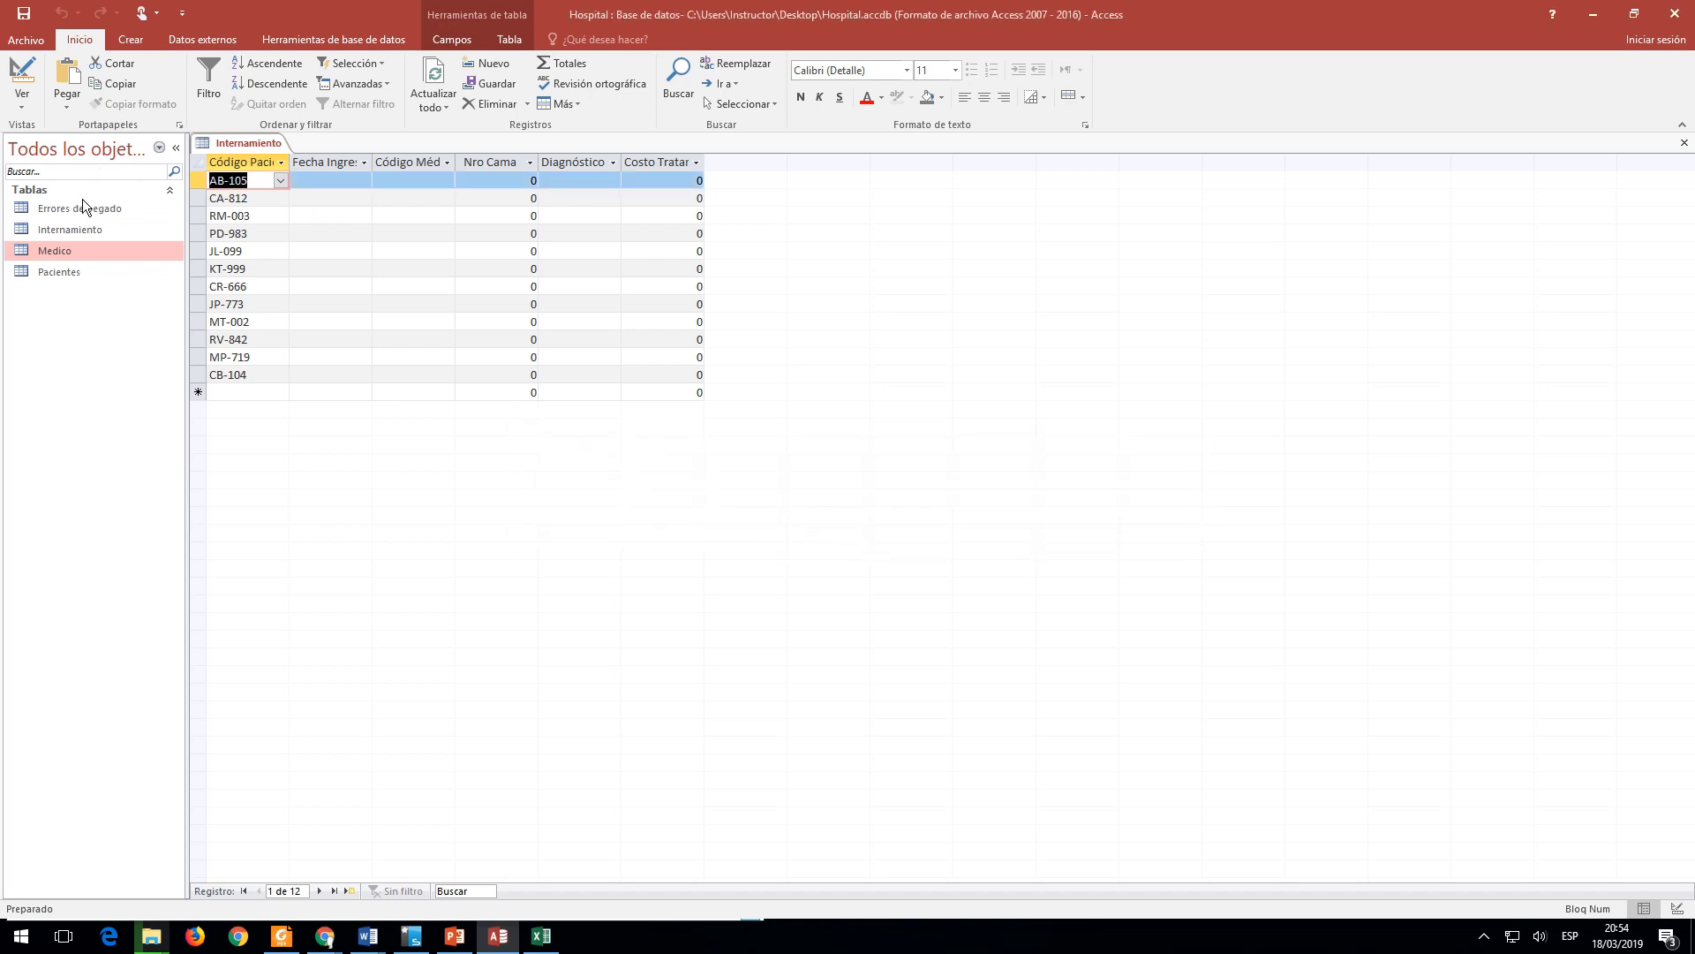
Step: Delete the Errores de pegado table from the Hospital database
{"action": "right_click", "coordinate": [82, 204]}
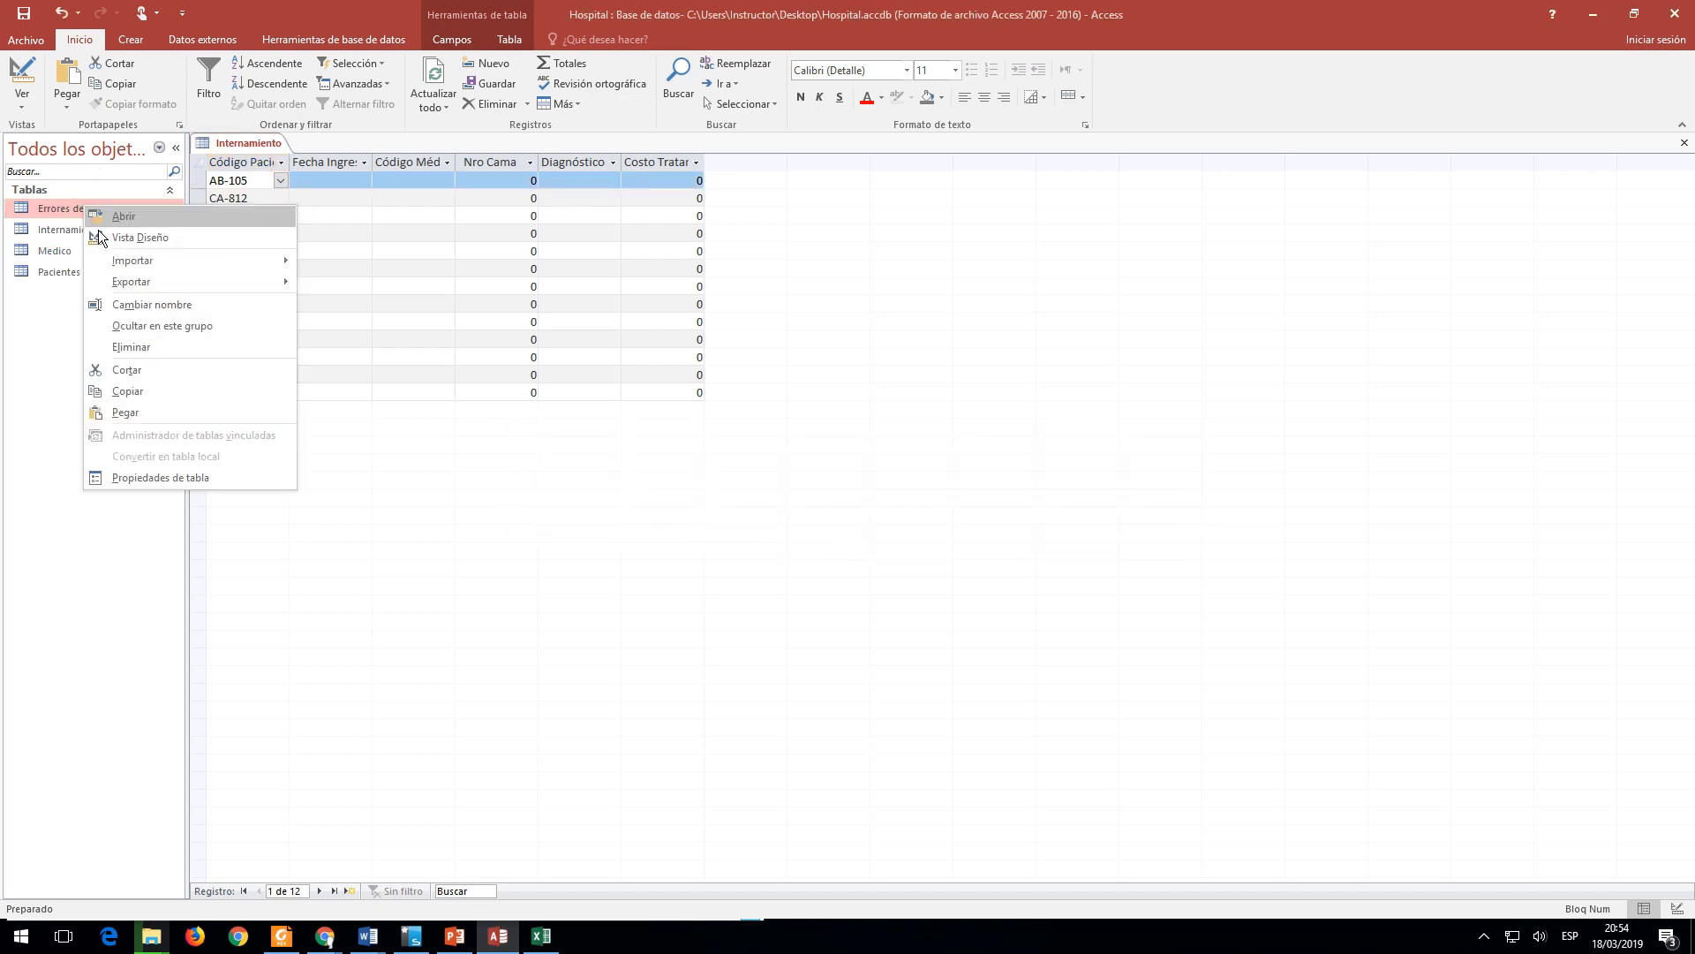
{"action": "left_click", "coordinate": [132, 352]}
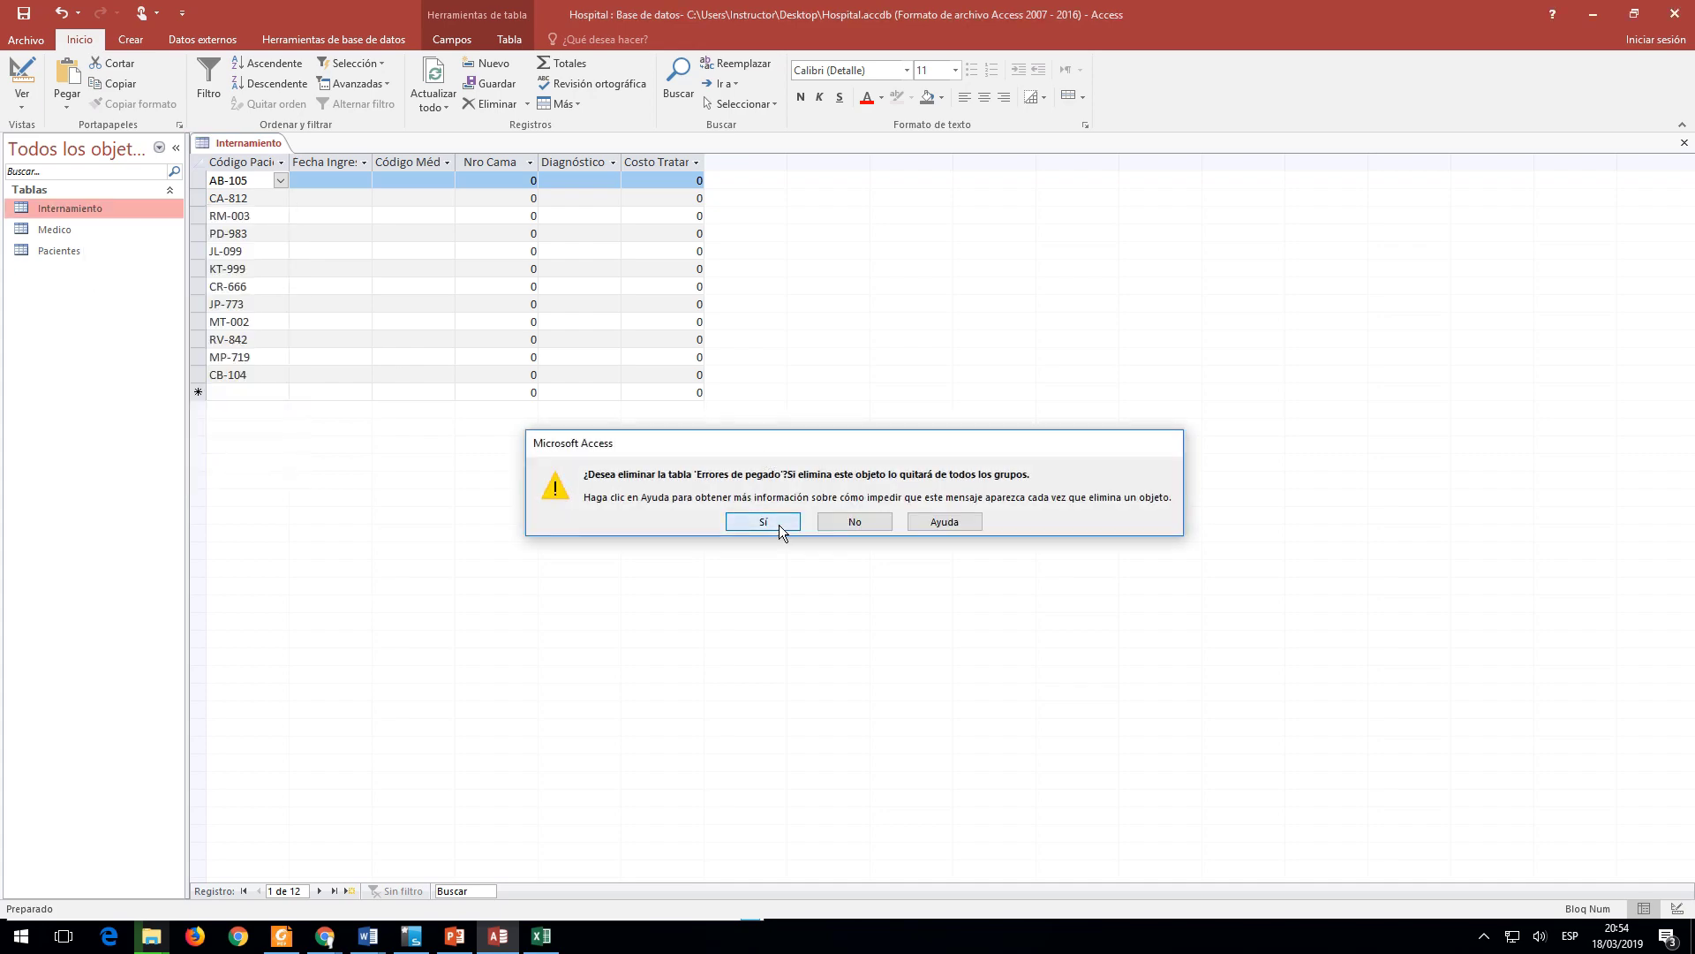
{"action": "left_click", "coordinate": [779, 525]}
Step: Copy the patient codes in A2:A16 from Excel and paste them over Internamiento's Código Paciente field in Access, accepting the 15 records
{"action": "key", "text": "alt+Tab"}
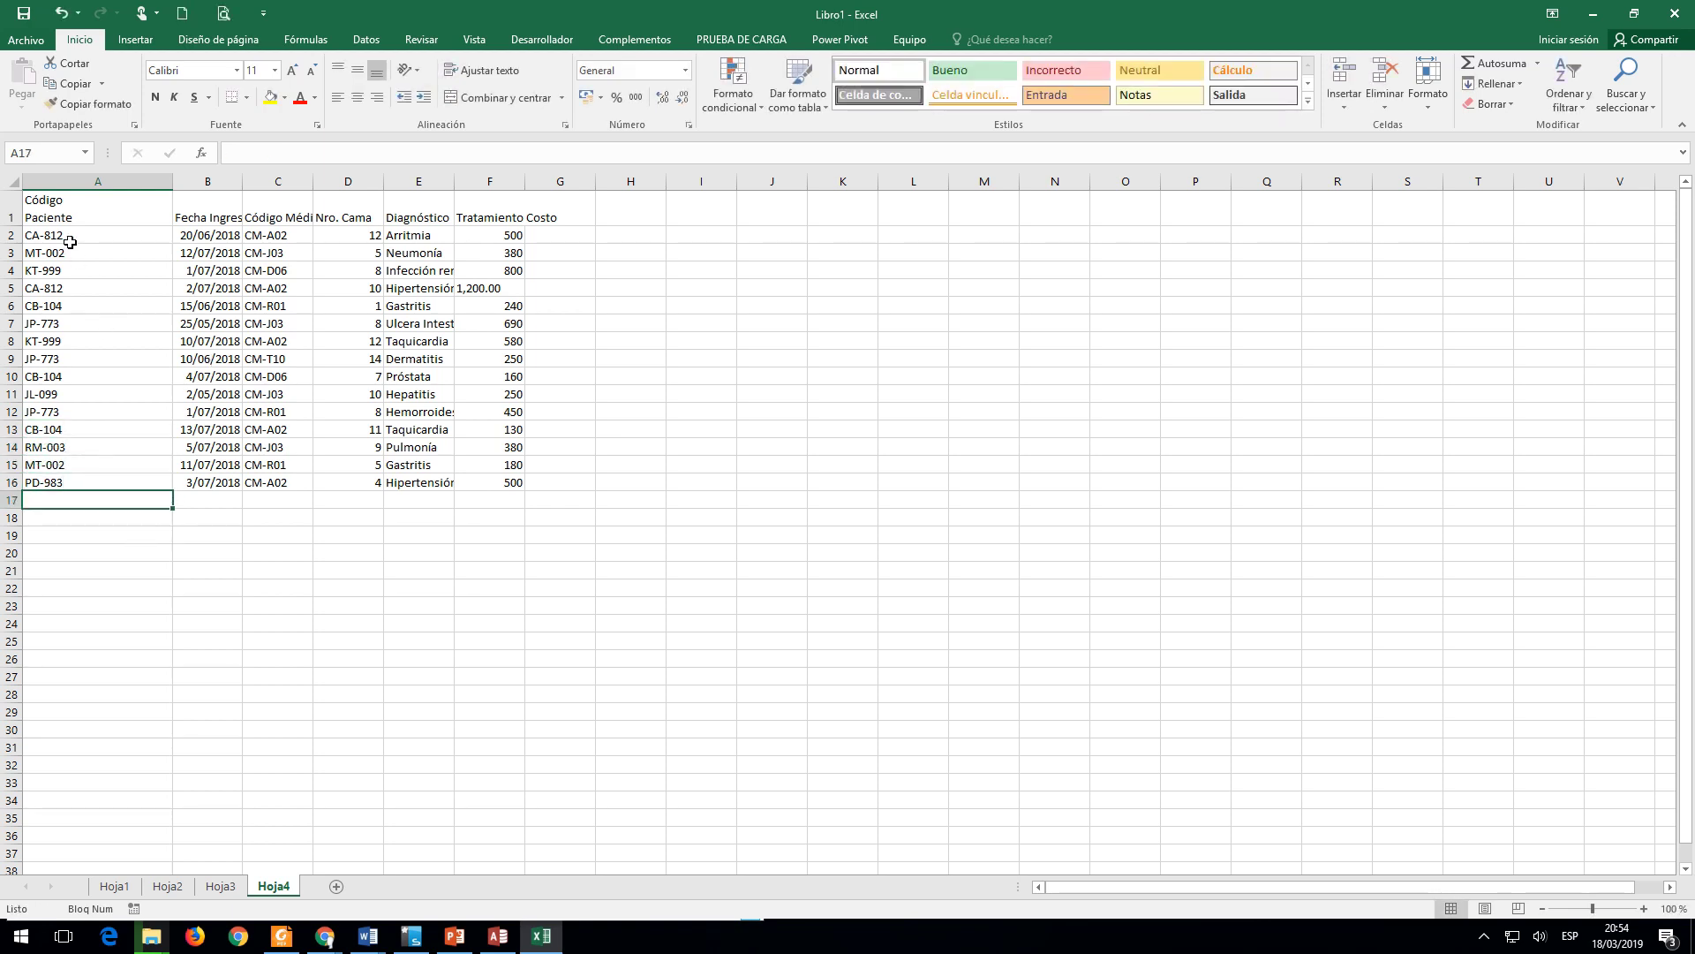
{"action": "left_click_drag", "start_coordinate": [70, 241], "coordinate": [84, 481]}
{"action": "key", "text": "ctrl+c"}
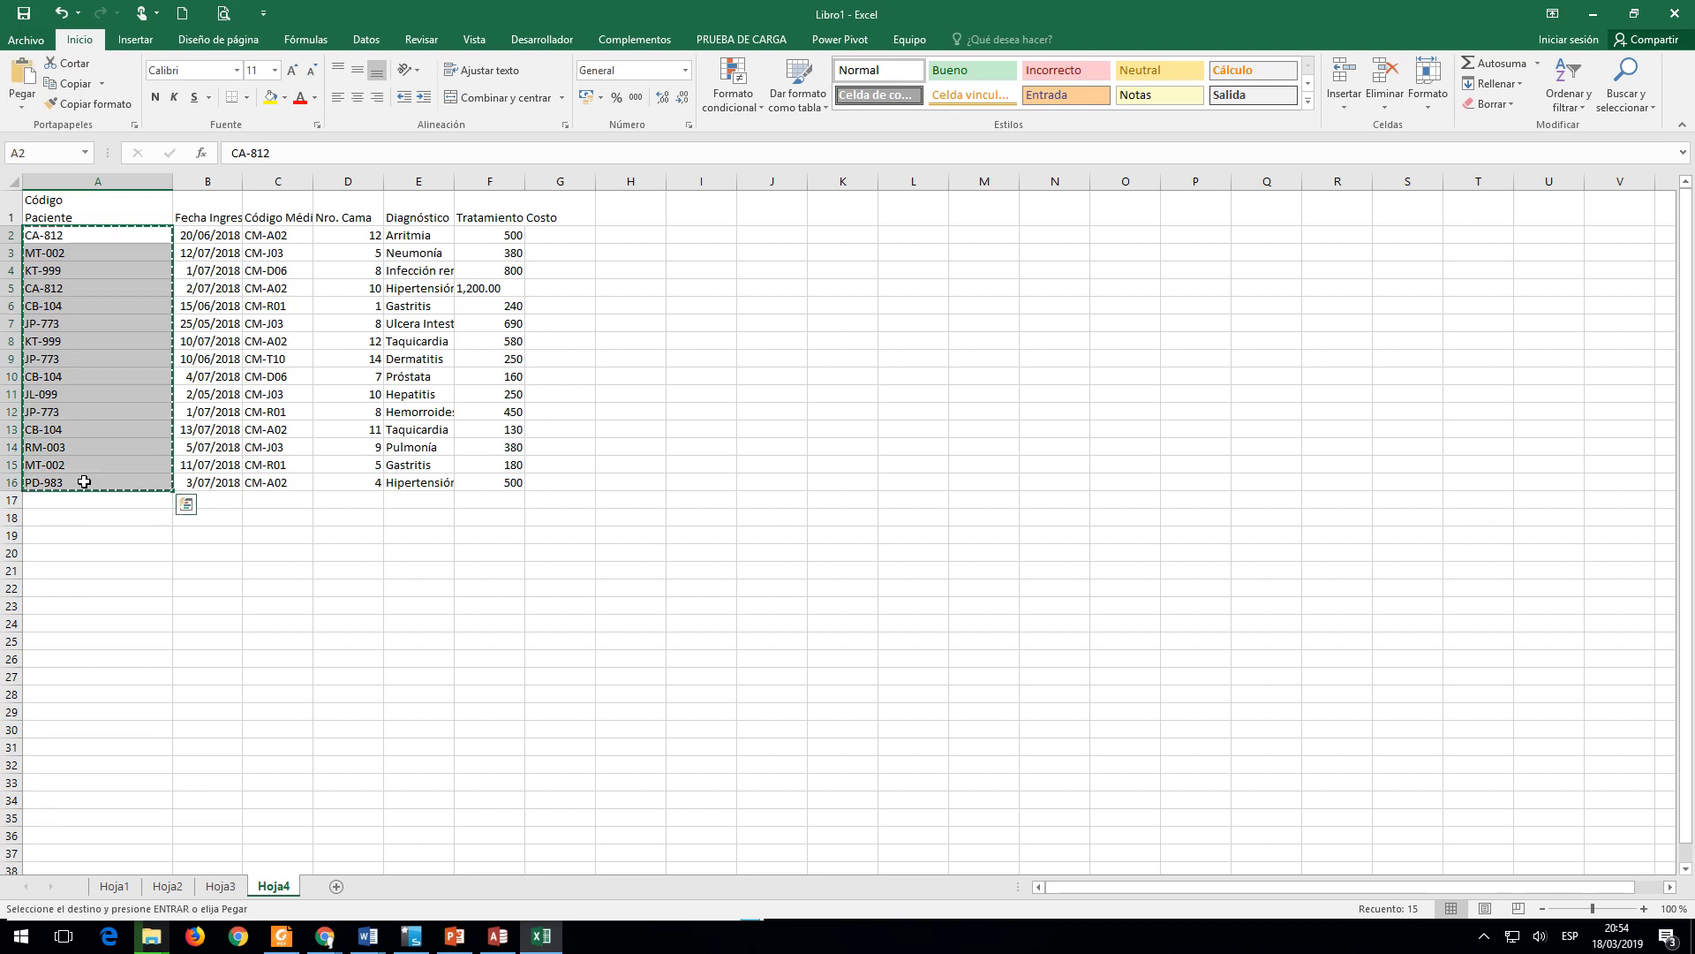
{"action": "key", "text": "alt+Tab"}
{"action": "right_click", "coordinate": [251, 163]}
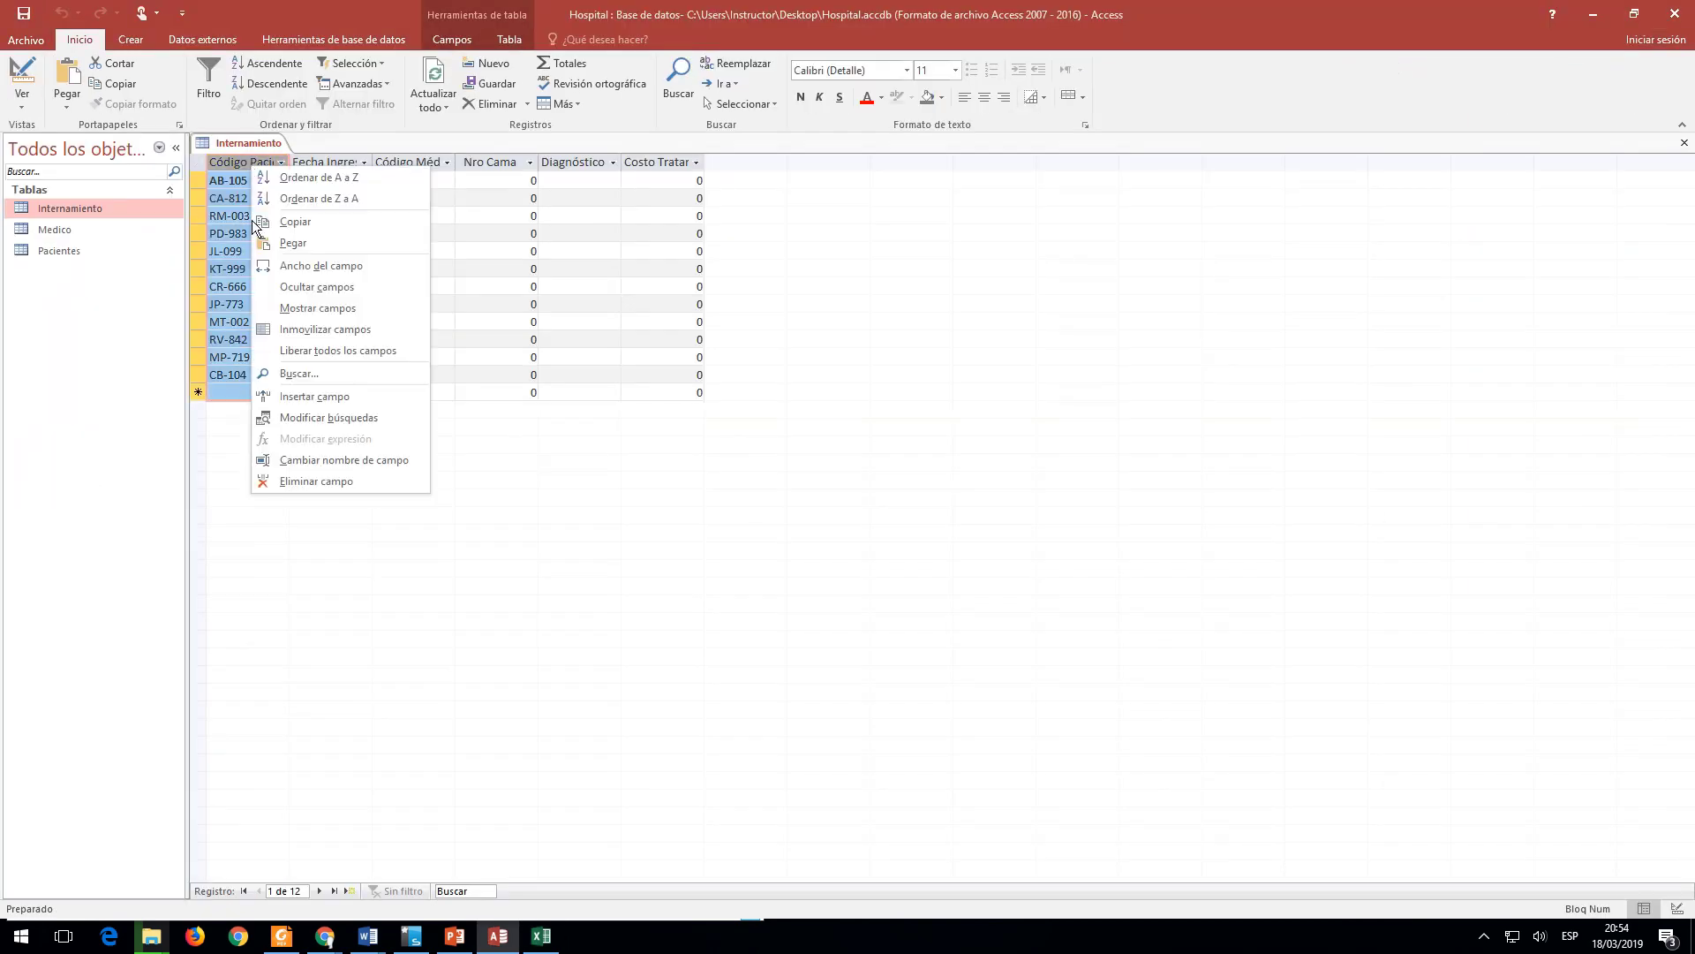
{"action": "left_click", "coordinate": [294, 243]}
{"action": "left_click", "coordinate": [809, 521]}
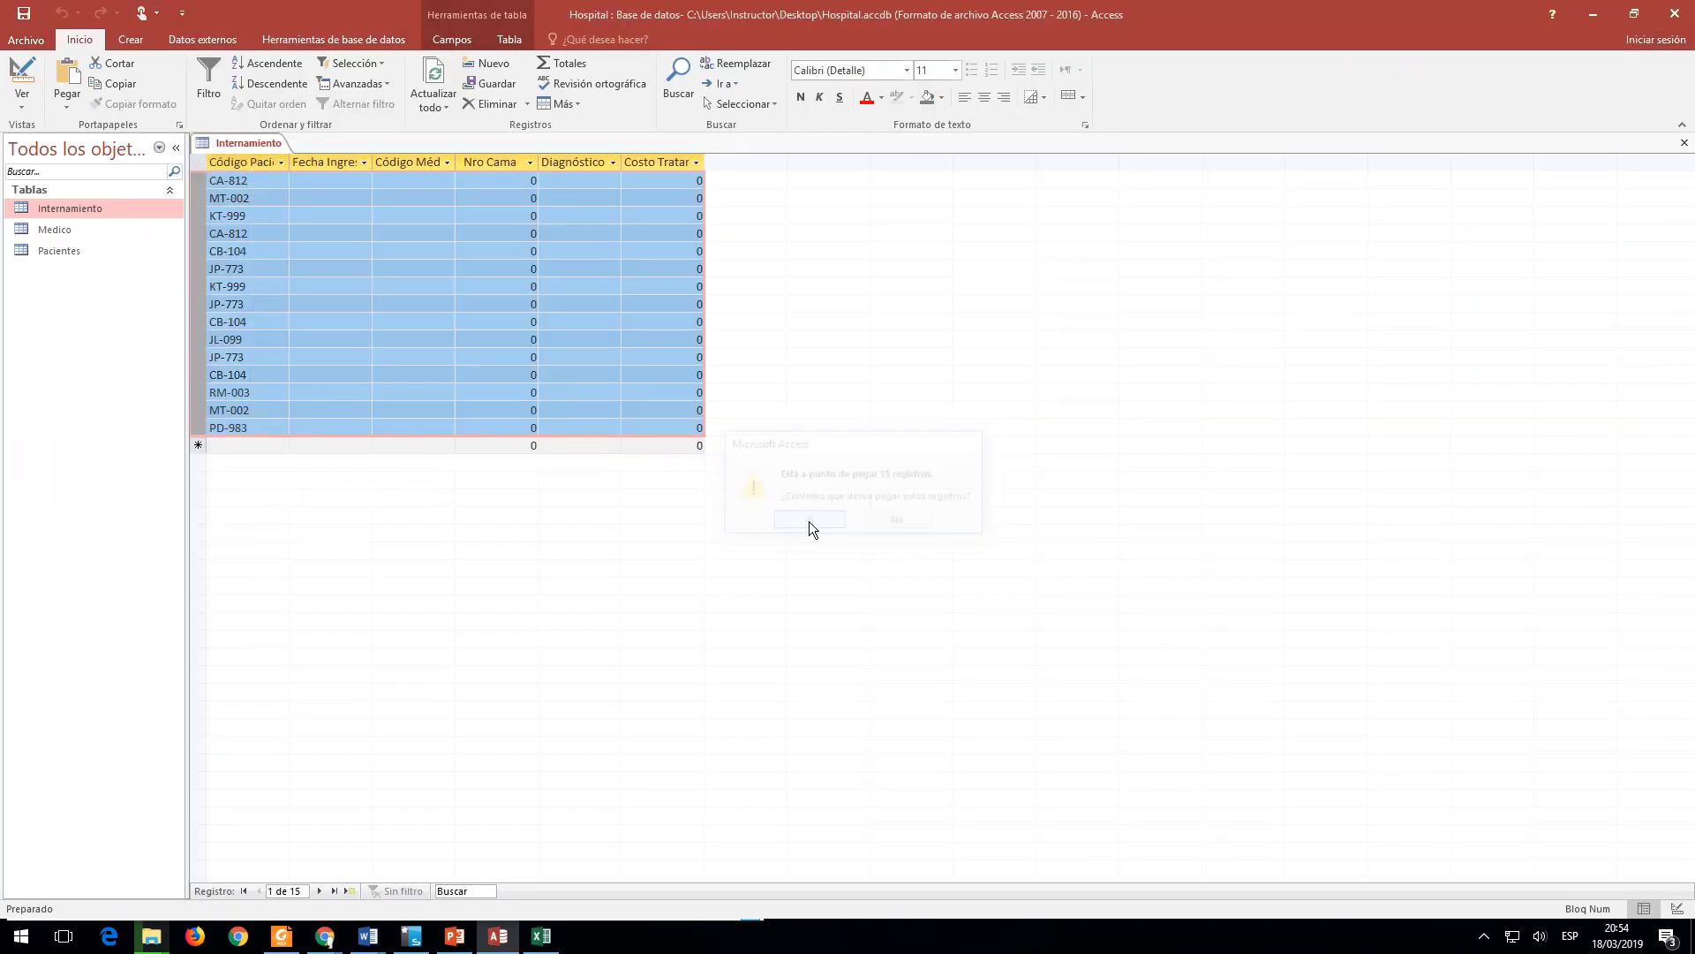
Step: Copy the admission dates in B2:B16 from Excel and paste them into Internamiento's Fecha Ingreso field in Access
{"action": "key", "text": "alt+Tab"}
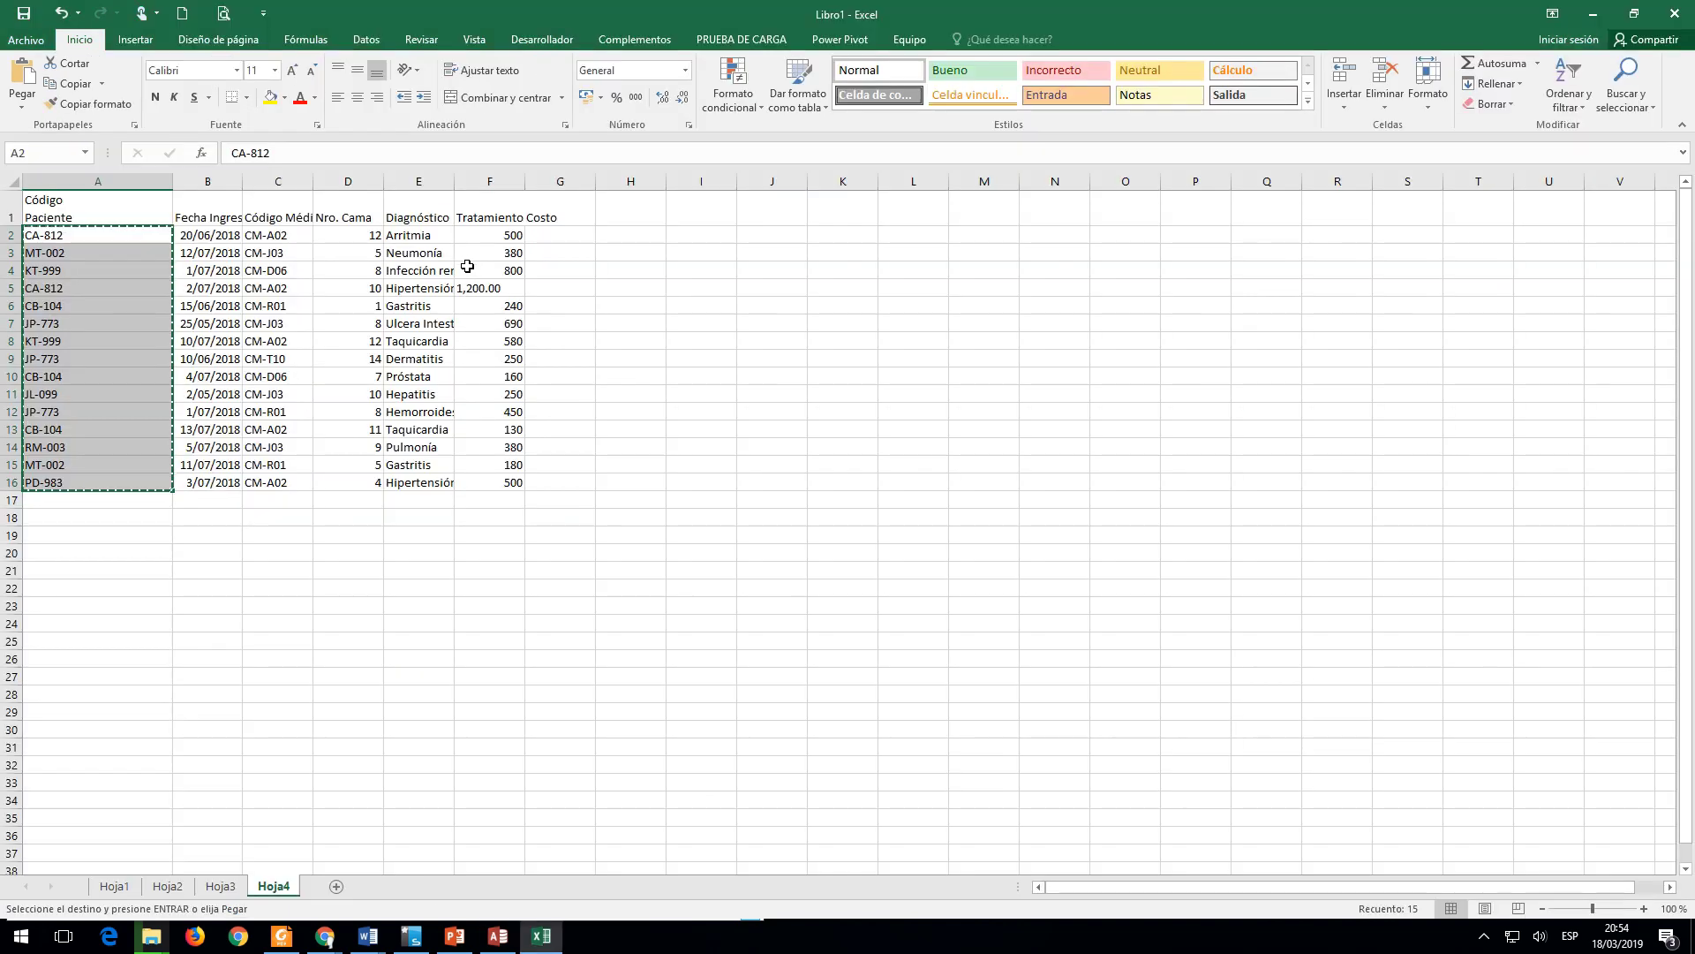
{"action": "left_click_drag", "start_coordinate": [201, 234], "coordinate": [216, 482]}
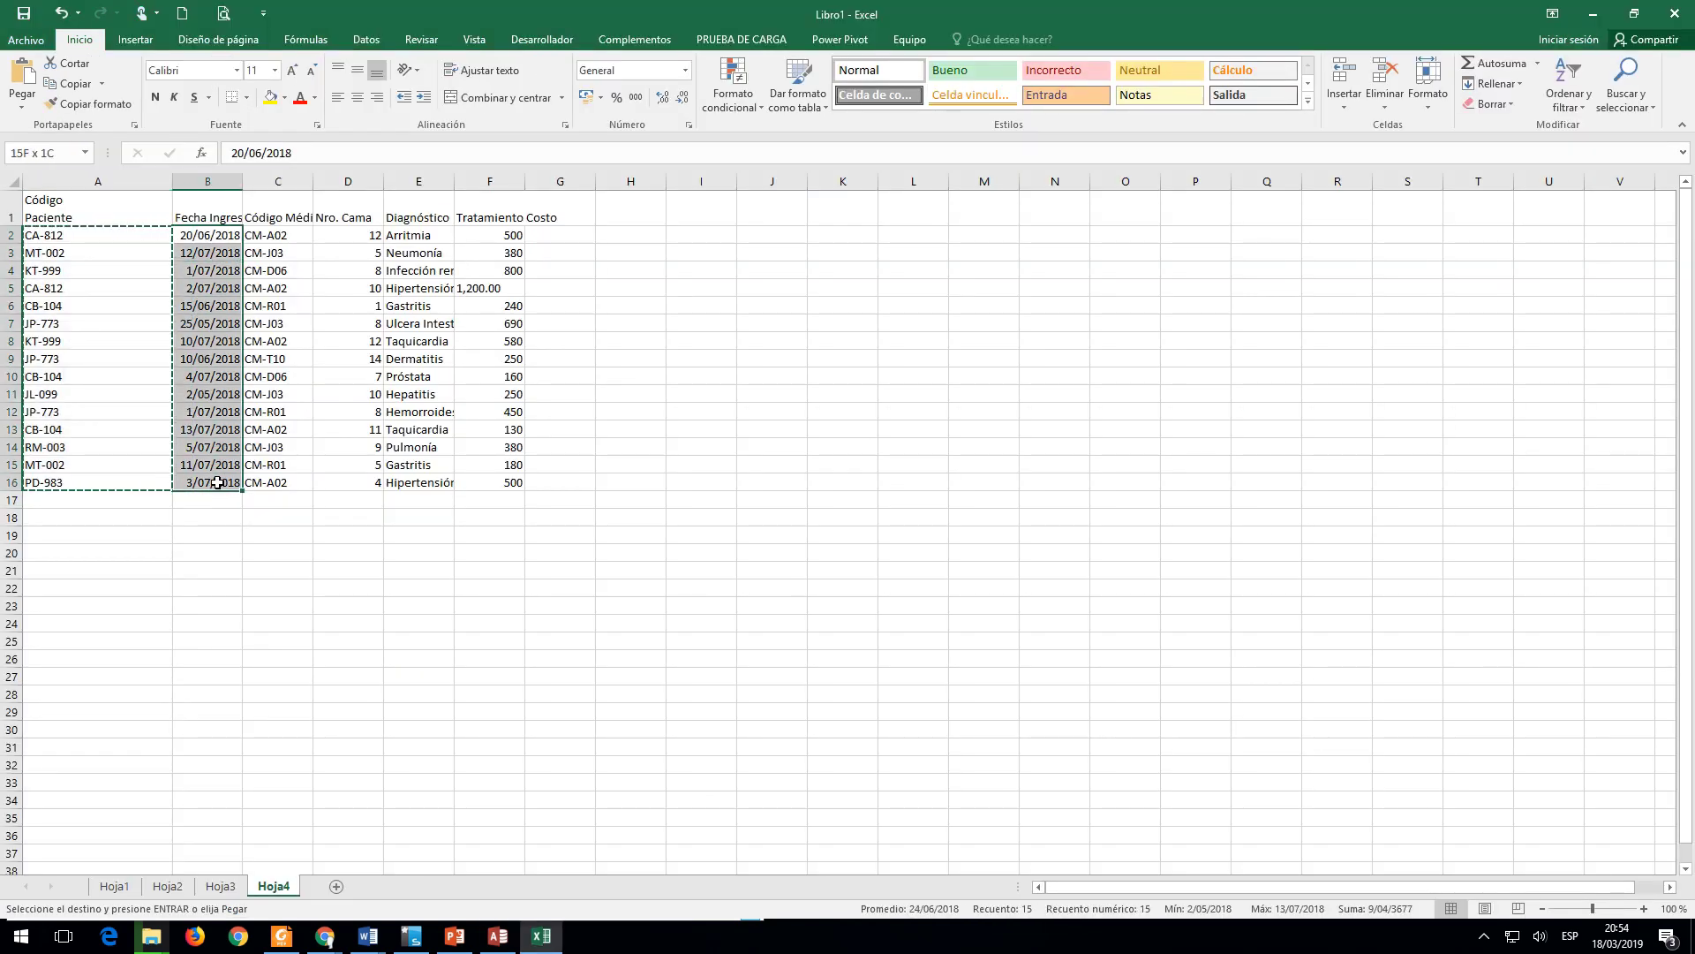
{"action": "key", "text": "ctrl+c"}
{"action": "key", "text": "alt+Tab"}
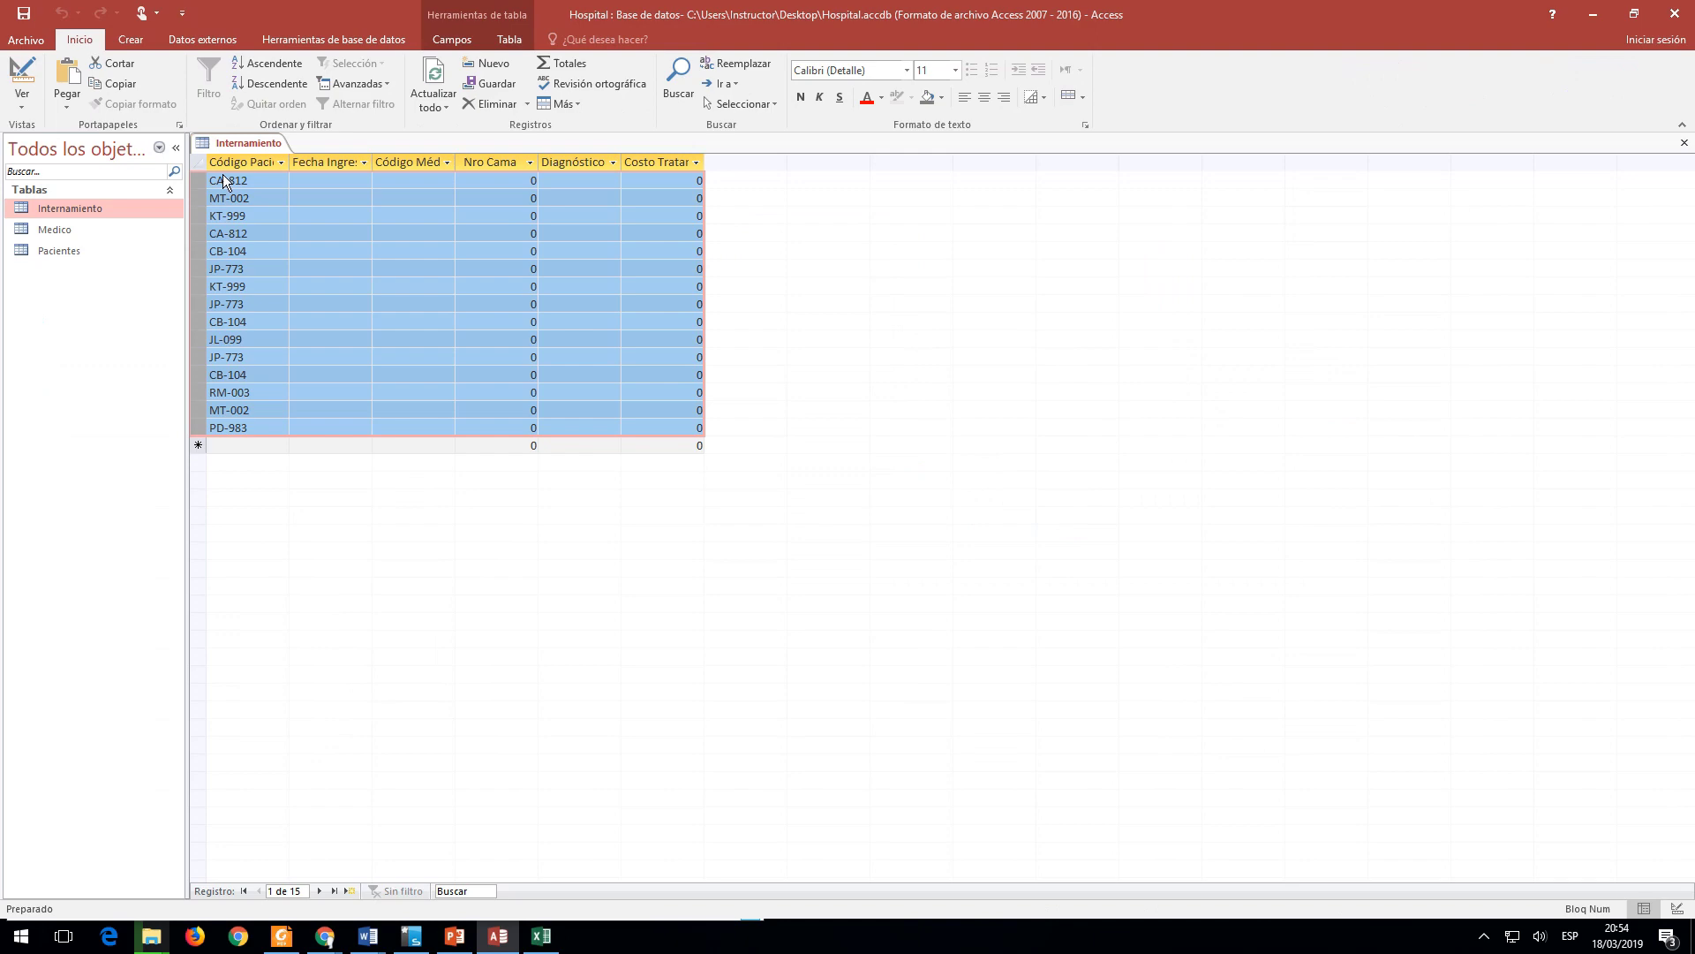
{"action": "right_click", "coordinate": [324, 164]}
{"action": "left_click", "coordinate": [380, 260]}
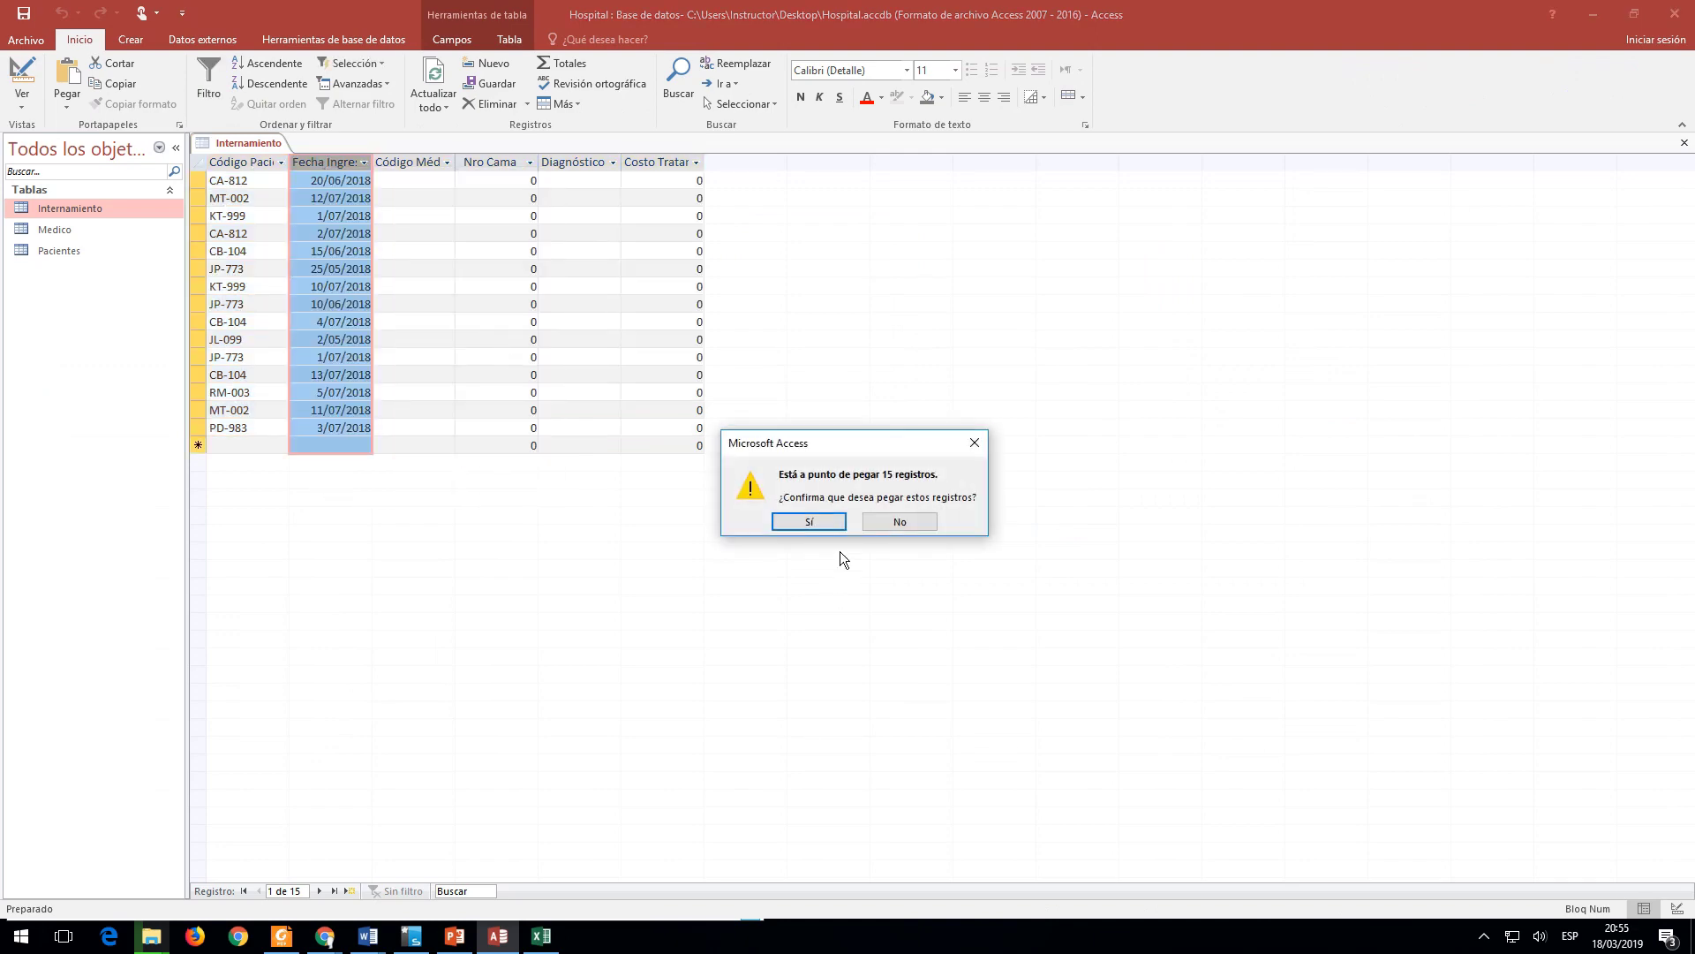
{"action": "left_click", "coordinate": [824, 526]}
Step: Switch to Excel and remove the trailing space from each doctor code in cells C2 to C16 of Hoja4
{"action": "key", "text": "alt+Tab"}
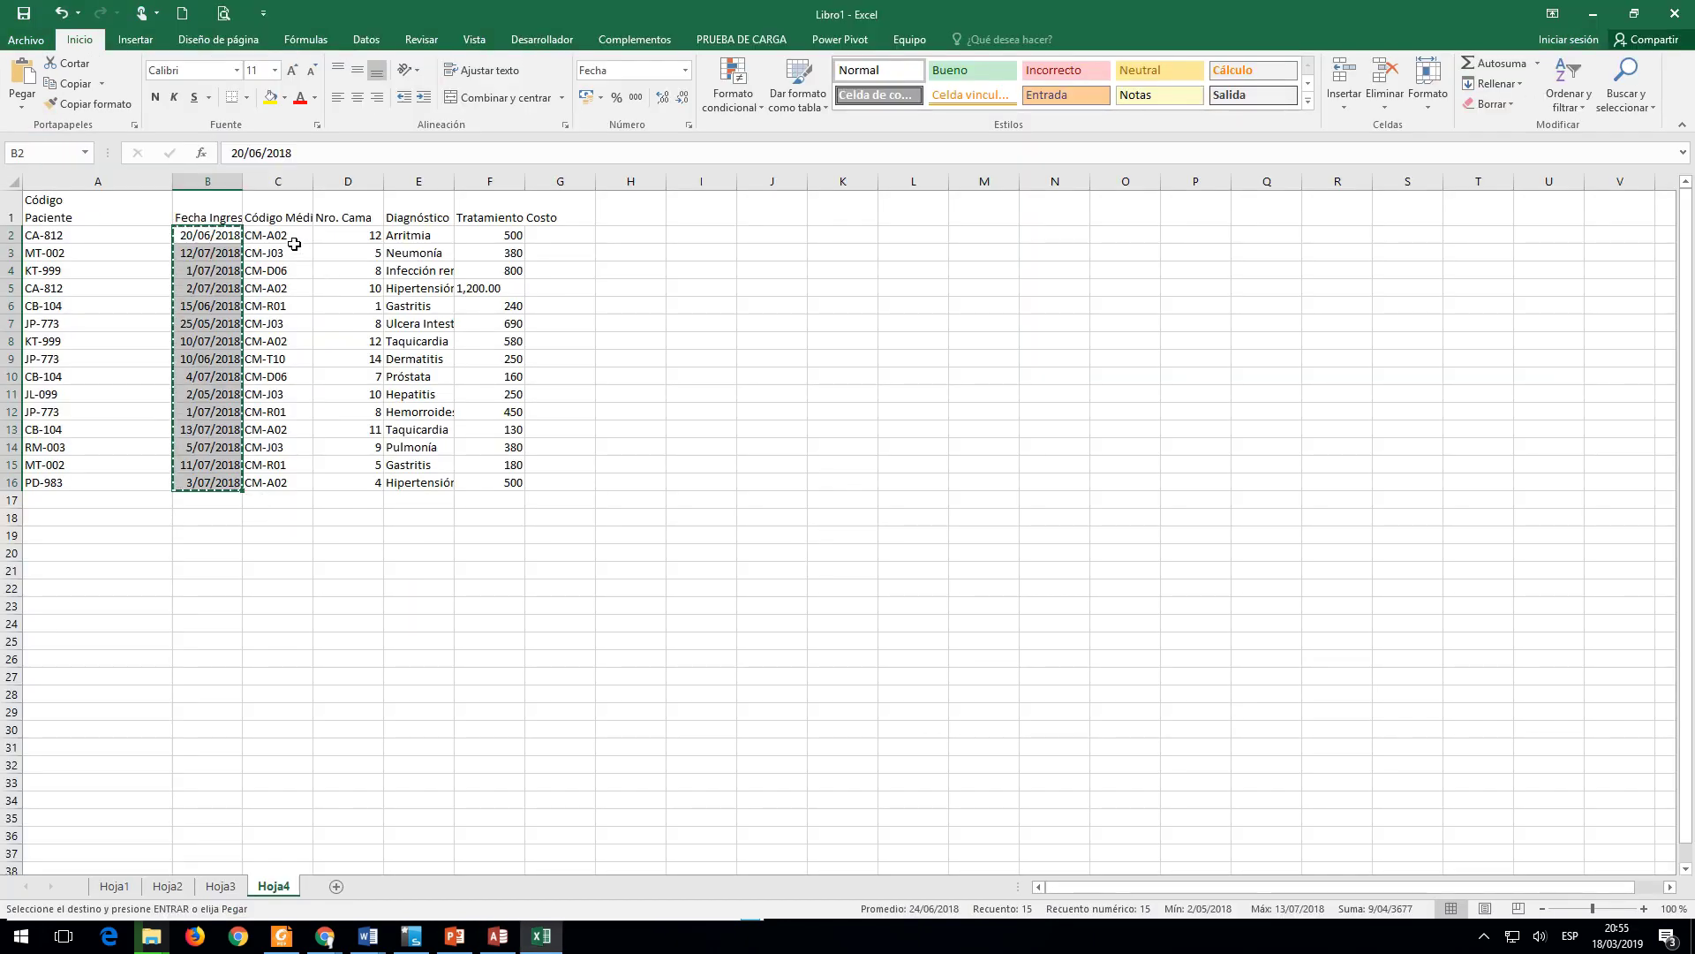
{"action": "left_click", "coordinate": [294, 242]}
{"action": "key", "text": "F2"}
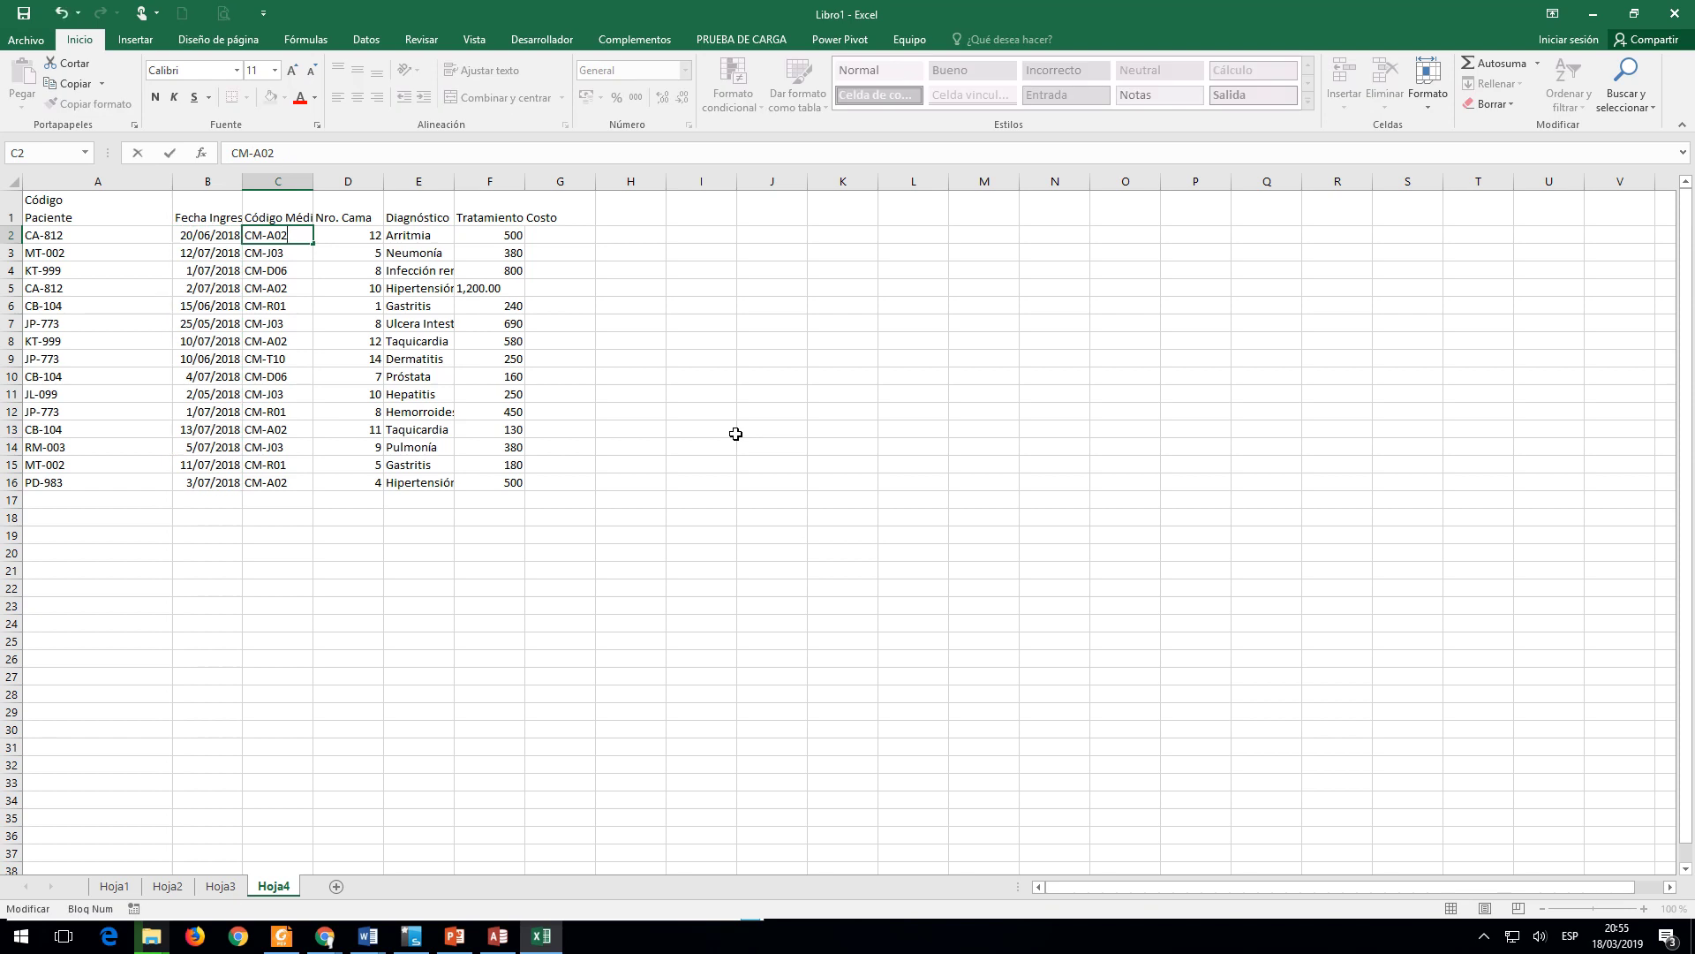
{"action": "key", "text": "Return"}
{"action": "key", "text": "F2"}
{"action": "key", "text": "Return"}
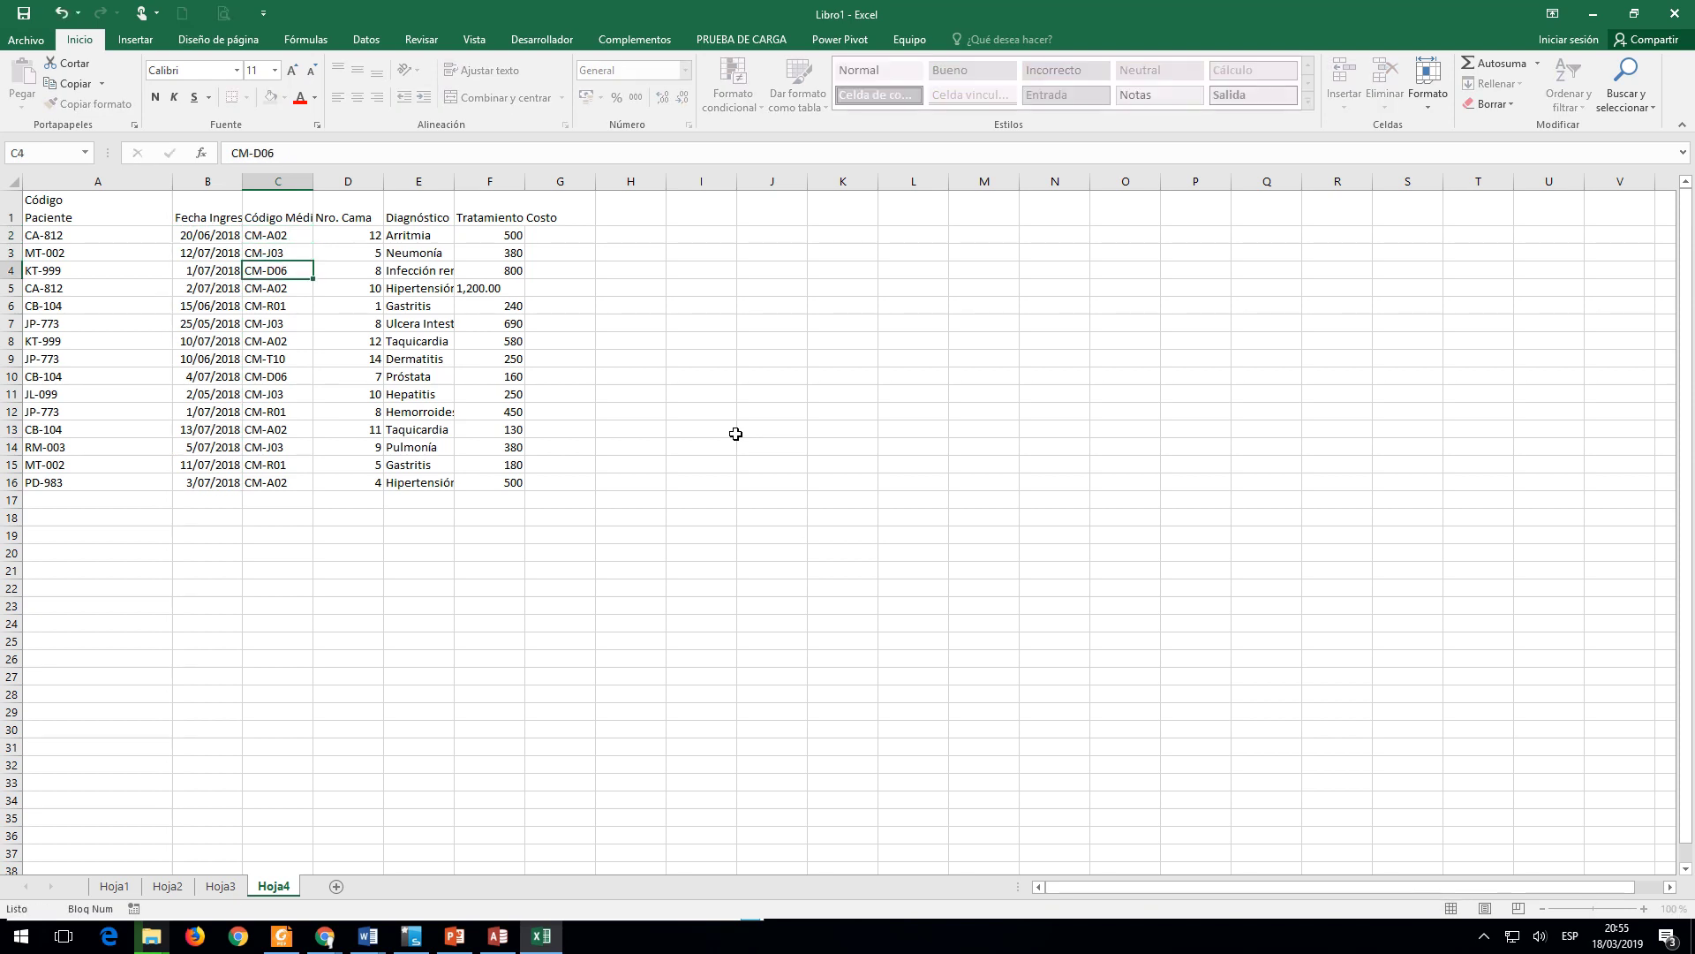
{"action": "key", "text": "F2"}
{"action": "key", "text": "Return"}
{"action": "key", "text": "F2"}
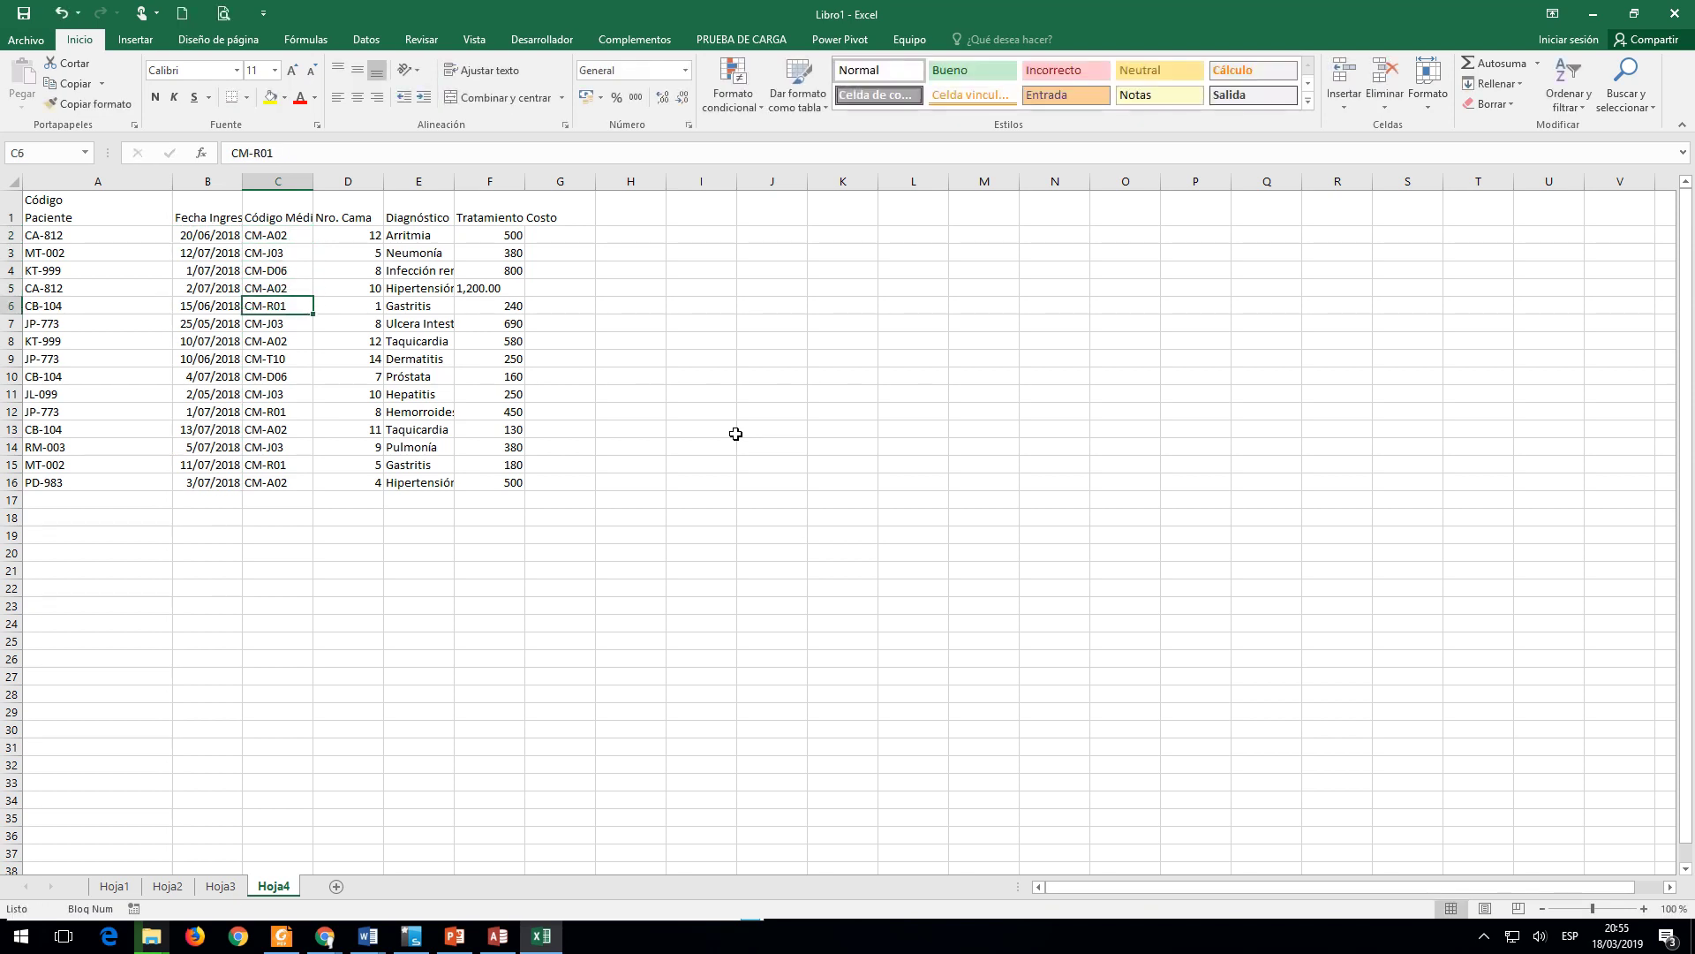
{"action": "key", "text": "Return"}
{"action": "key", "text": "F2"}
{"action": "key", "text": "Return"}
{"action": "key", "text": "F2"}
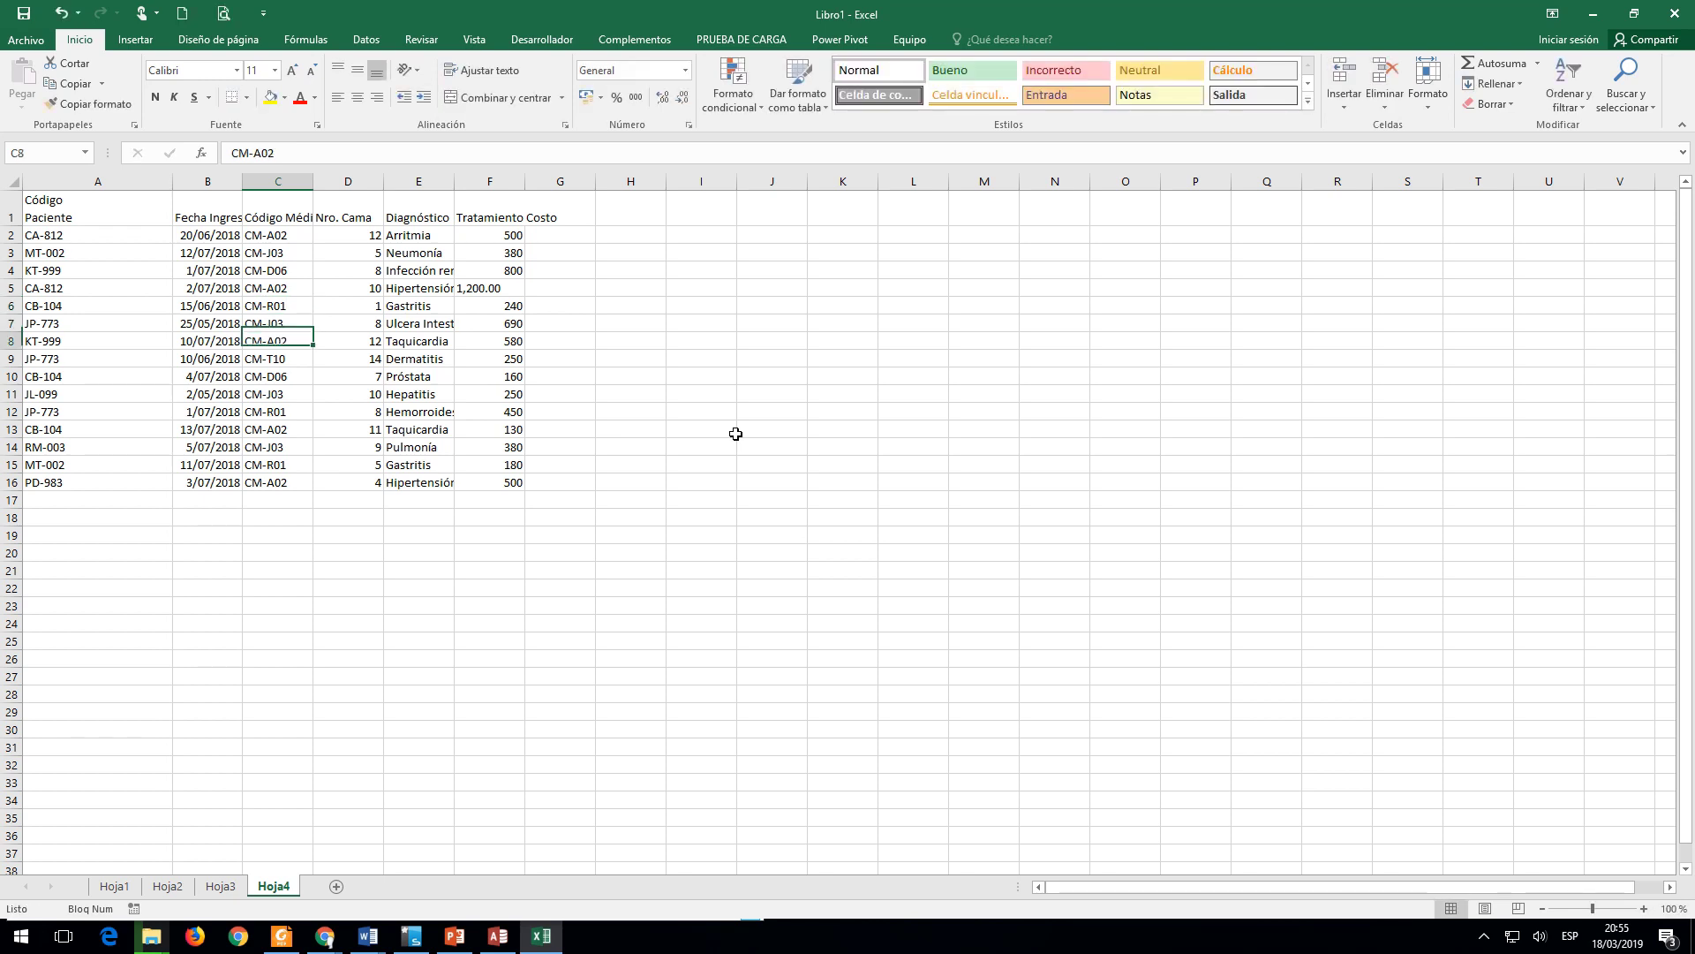
{"action": "key", "text": "Return"}
{"action": "key", "text": "F2"}
{"action": "key", "text": "Return"}
{"action": "key", "text": "F2"}
{"action": "key", "text": "Return"}
{"action": "key", "text": "F2"}
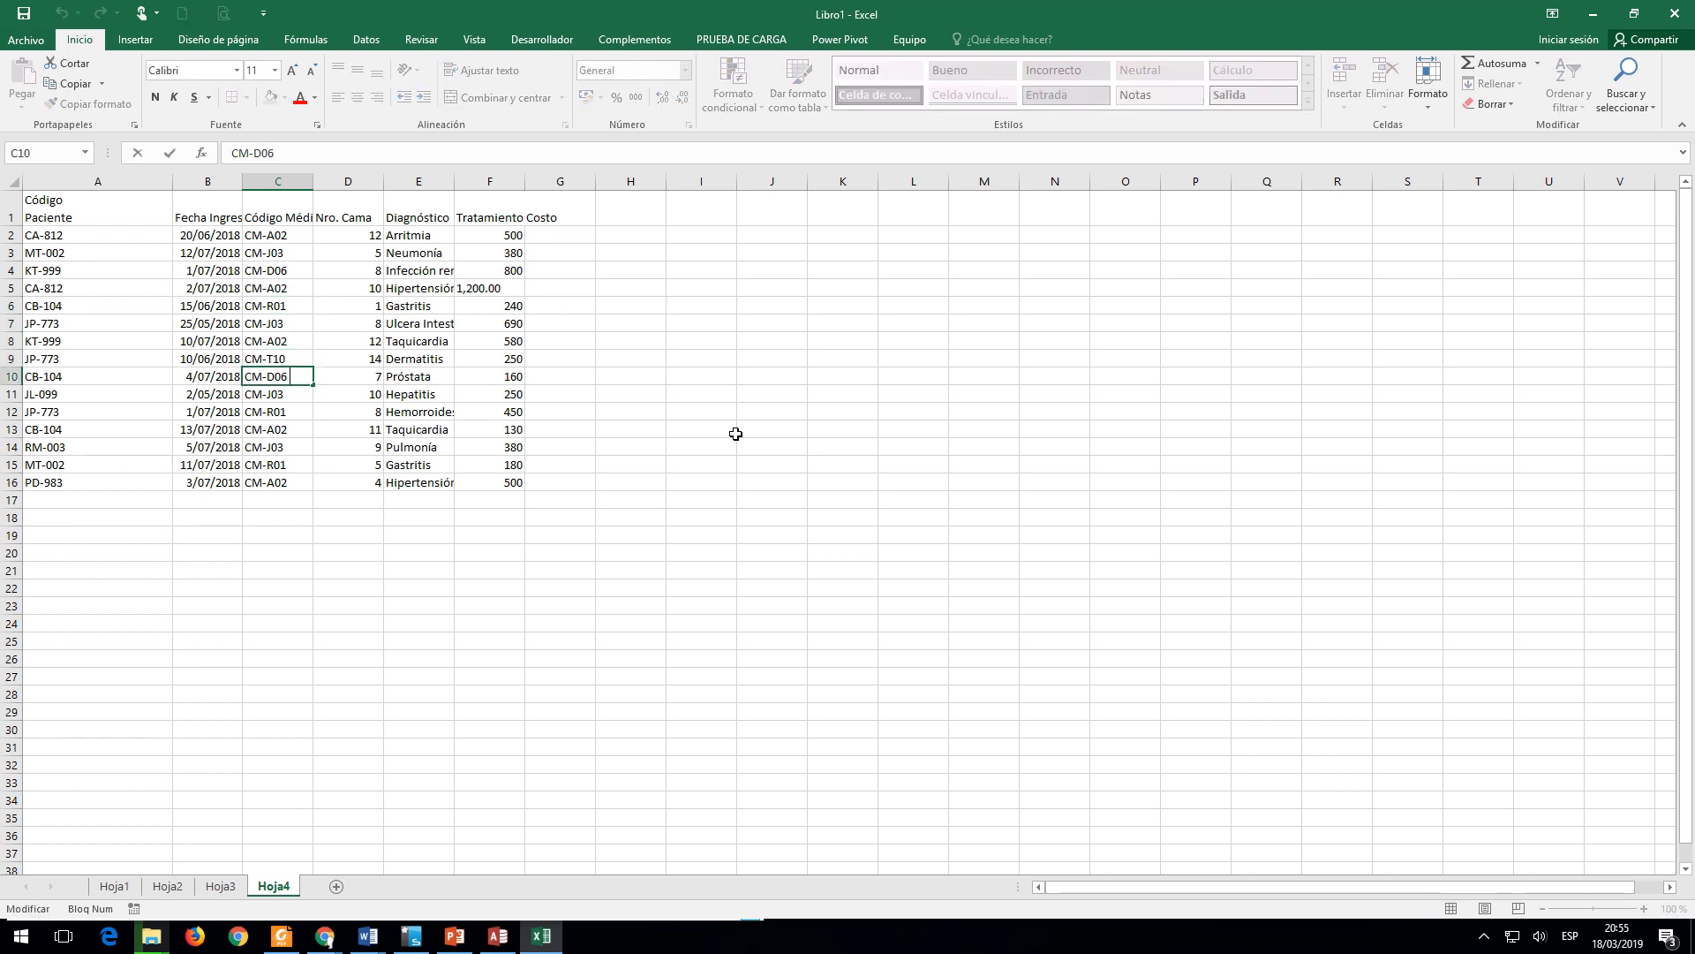
{"action": "key", "text": "Return"}
{"action": "key", "text": "F2"}
{"action": "key", "text": "Return"}
{"action": "key", "text": "F2"}
{"action": "key", "text": "Return"}
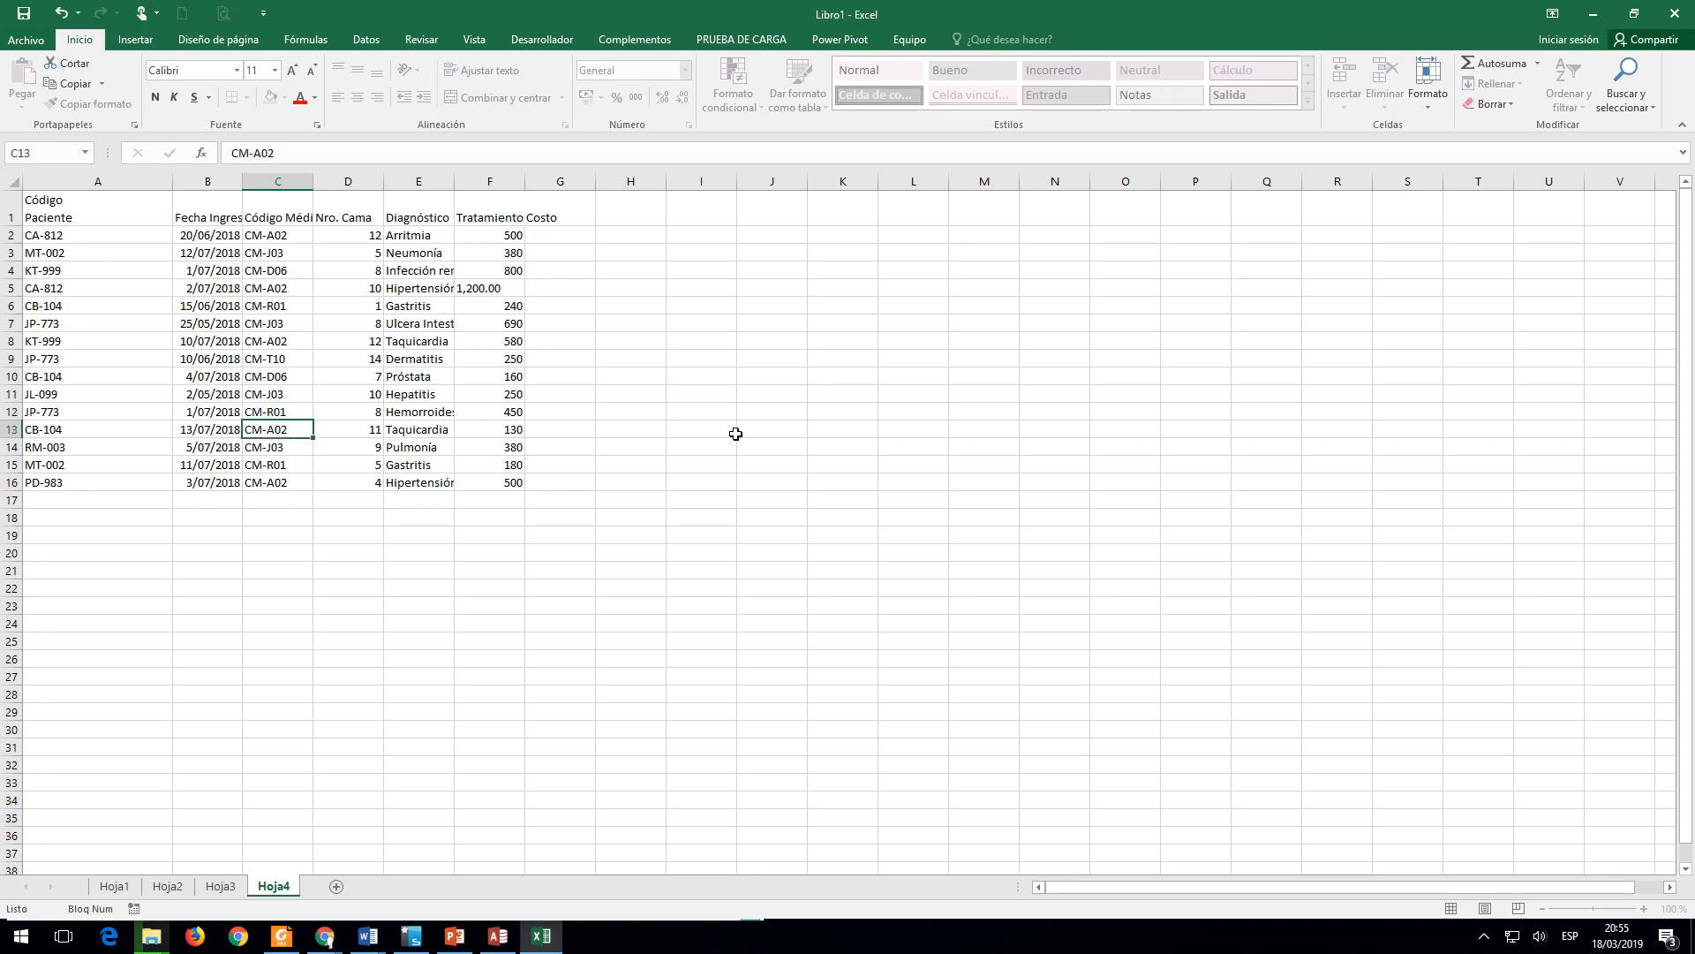
{"action": "key", "text": "F2"}
{"action": "key", "text": "Return"}
{"action": "key", "text": "F2"}
{"action": "key", "text": "Return"}
{"action": "key", "text": "F2"}
{"action": "key", "text": "Return"}
{"action": "key", "text": "F2"}
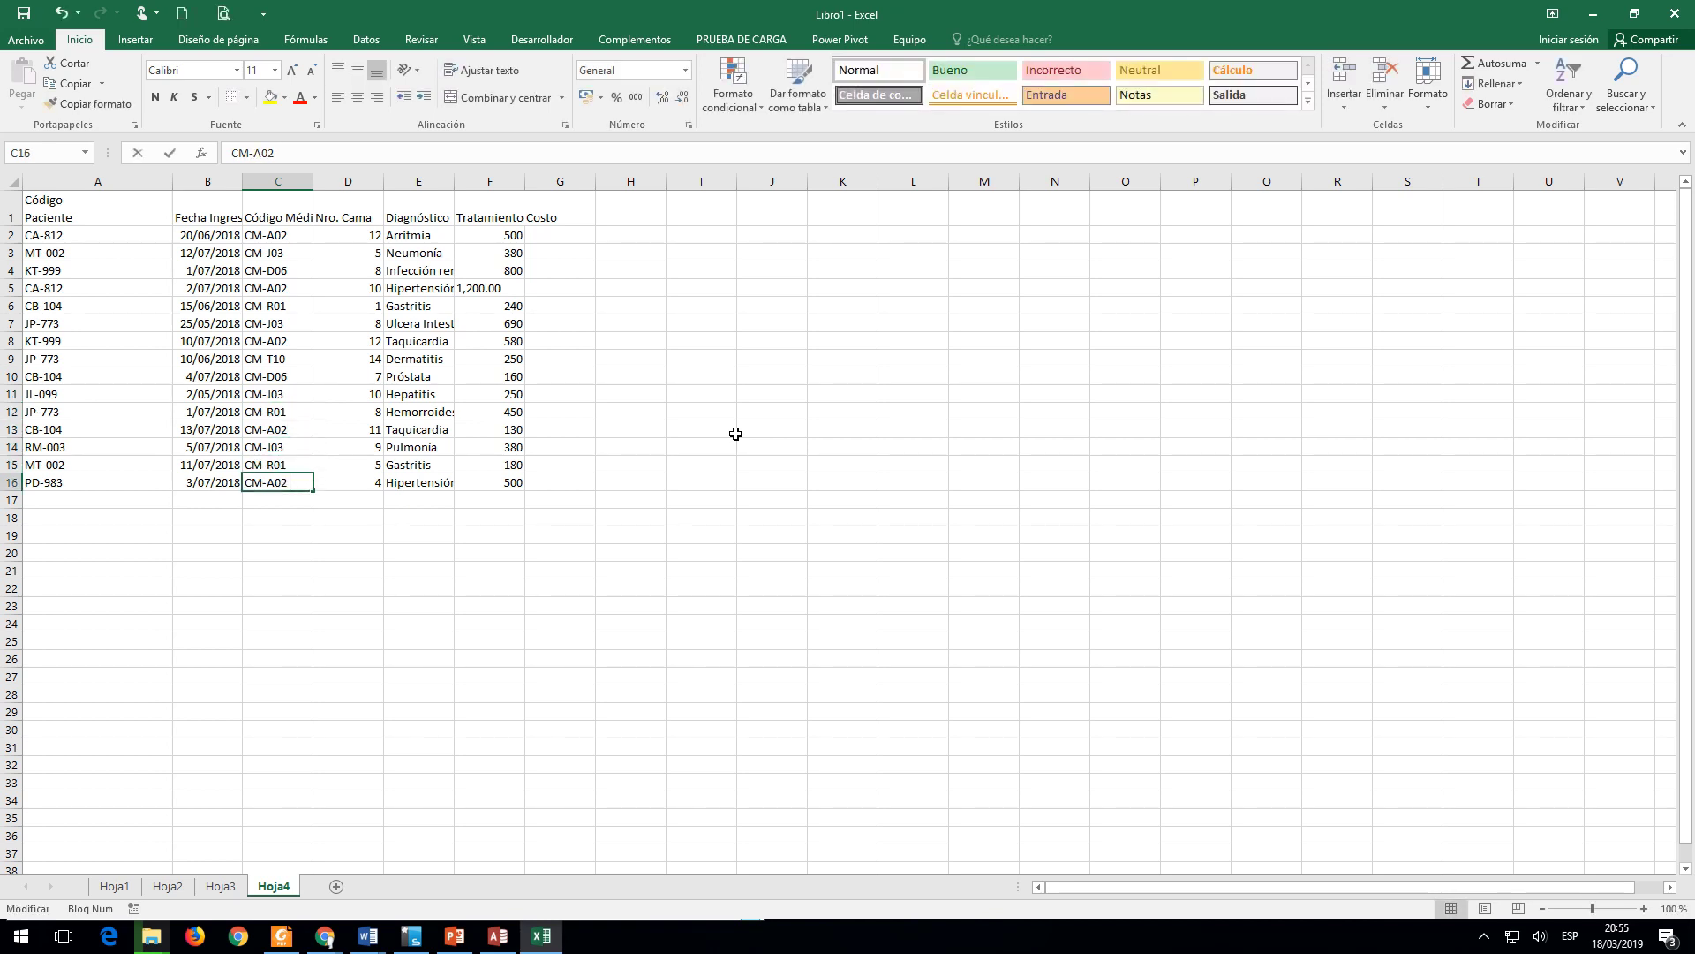
{"action": "key", "text": "Return"}
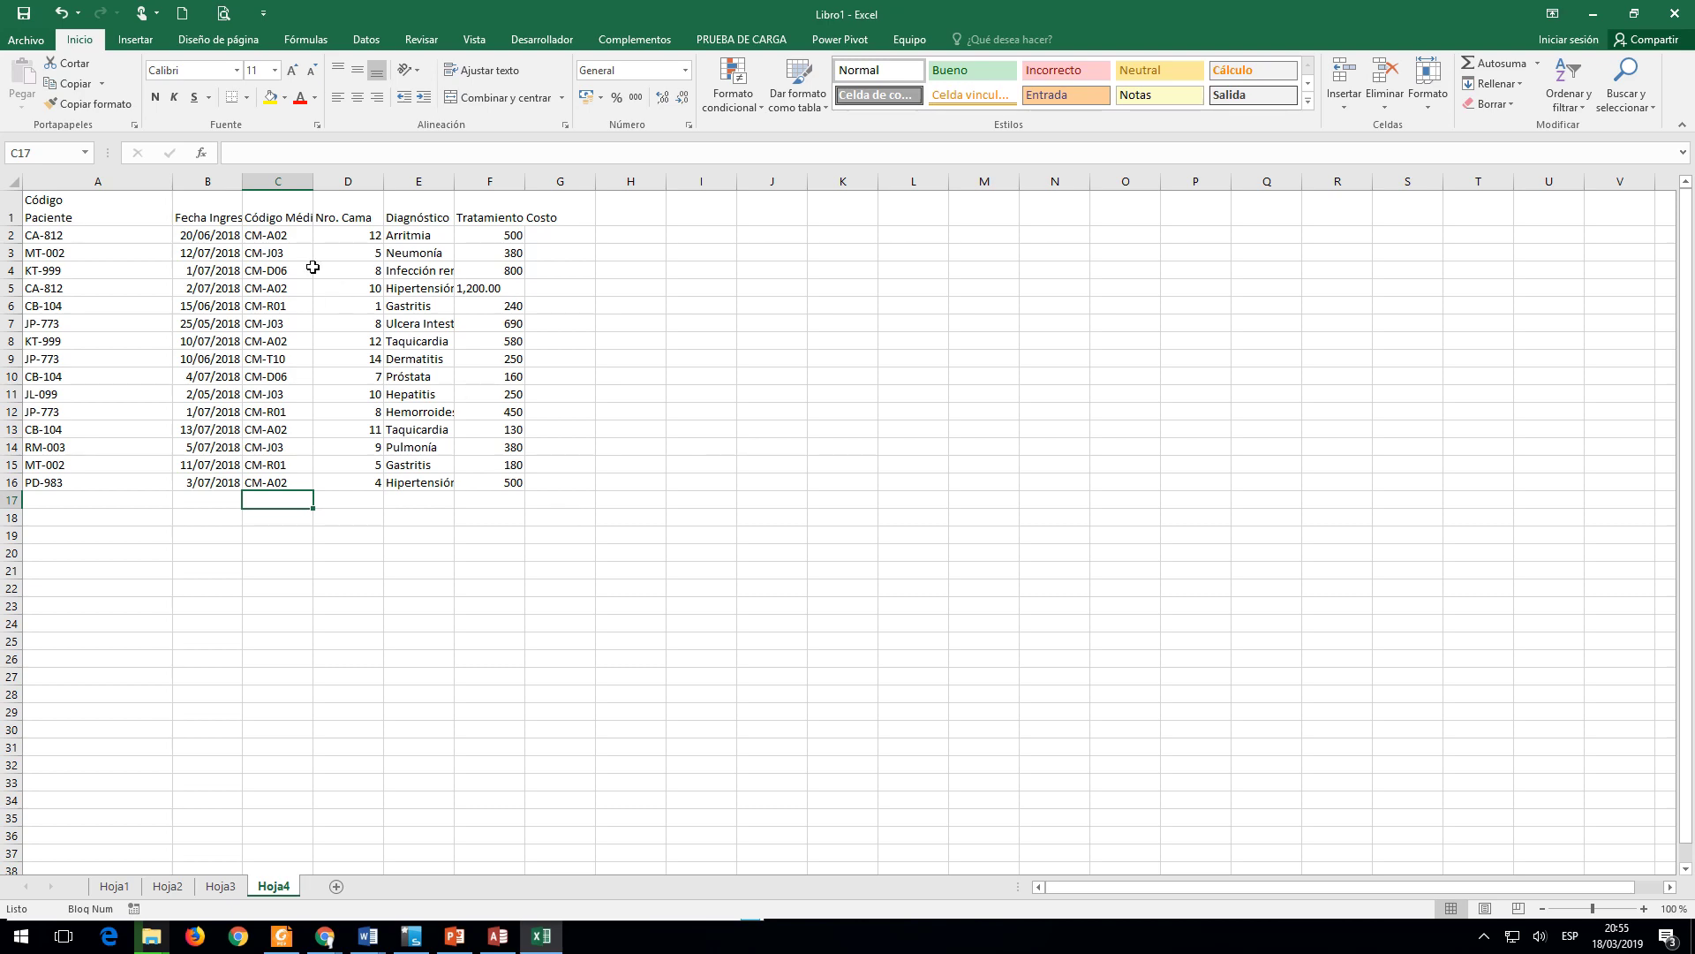
Step: Copy the doctor codes in C2:C16 and paste them into Internamiento's Código Médico field in Access
{"action": "left_click_drag", "start_coordinate": [287, 237], "coordinate": [294, 484]}
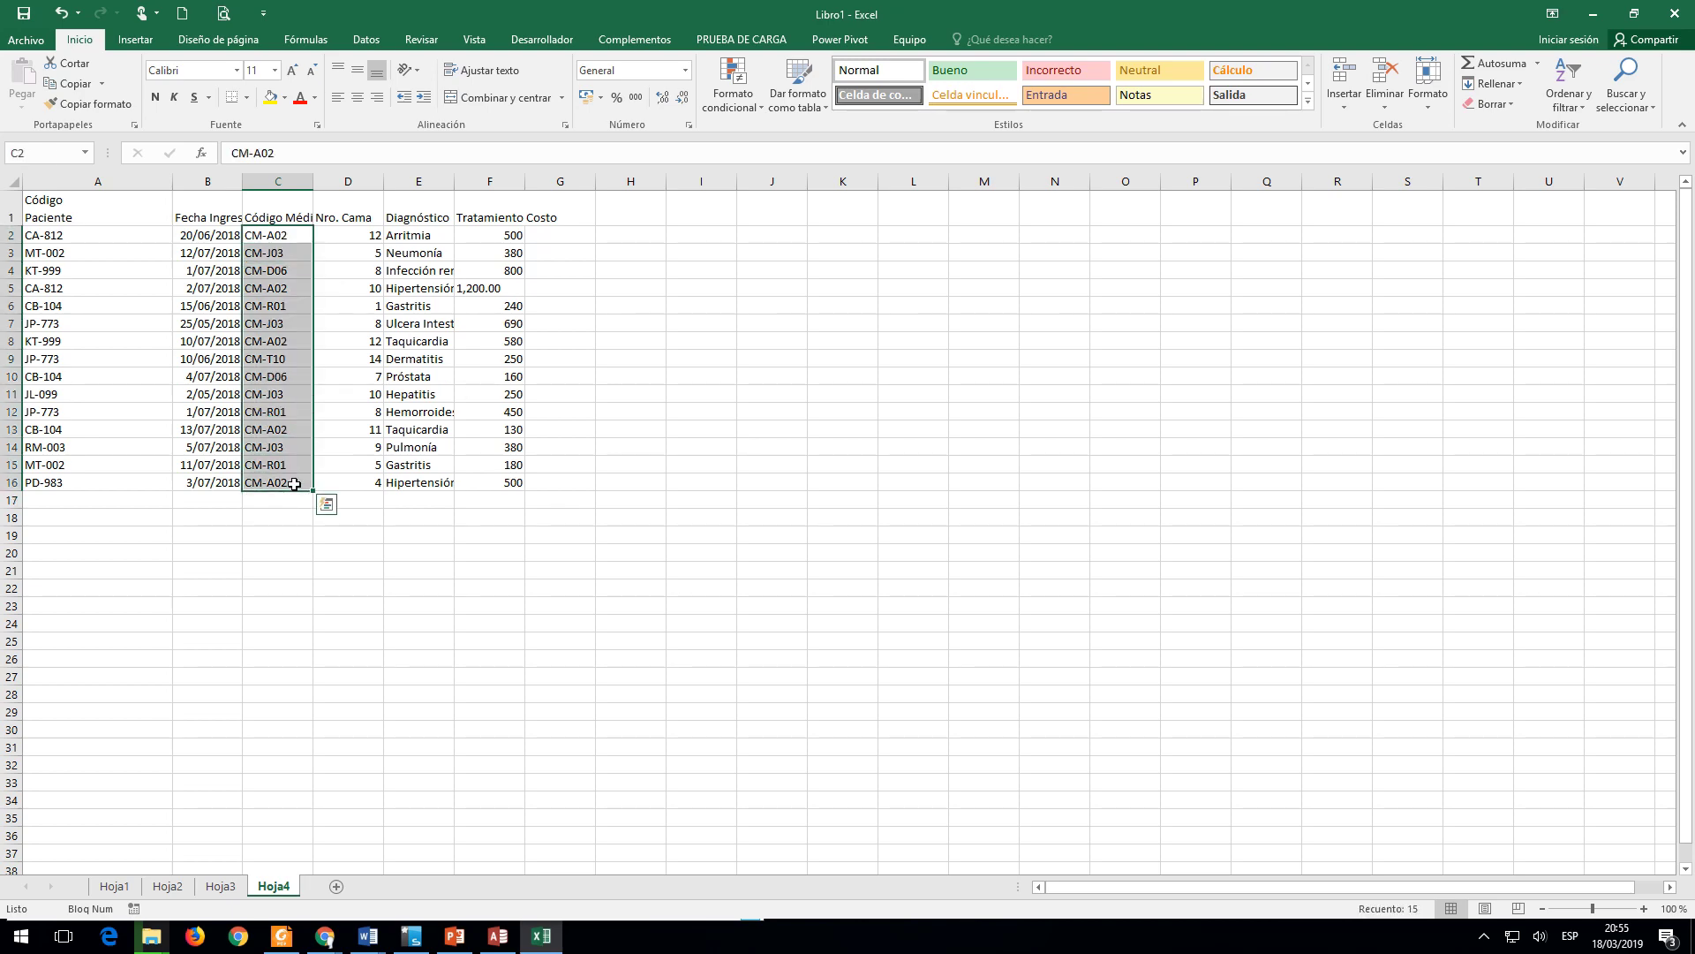
{"action": "key", "text": "ctrl+c"}
{"action": "key", "text": "alt+Tab"}
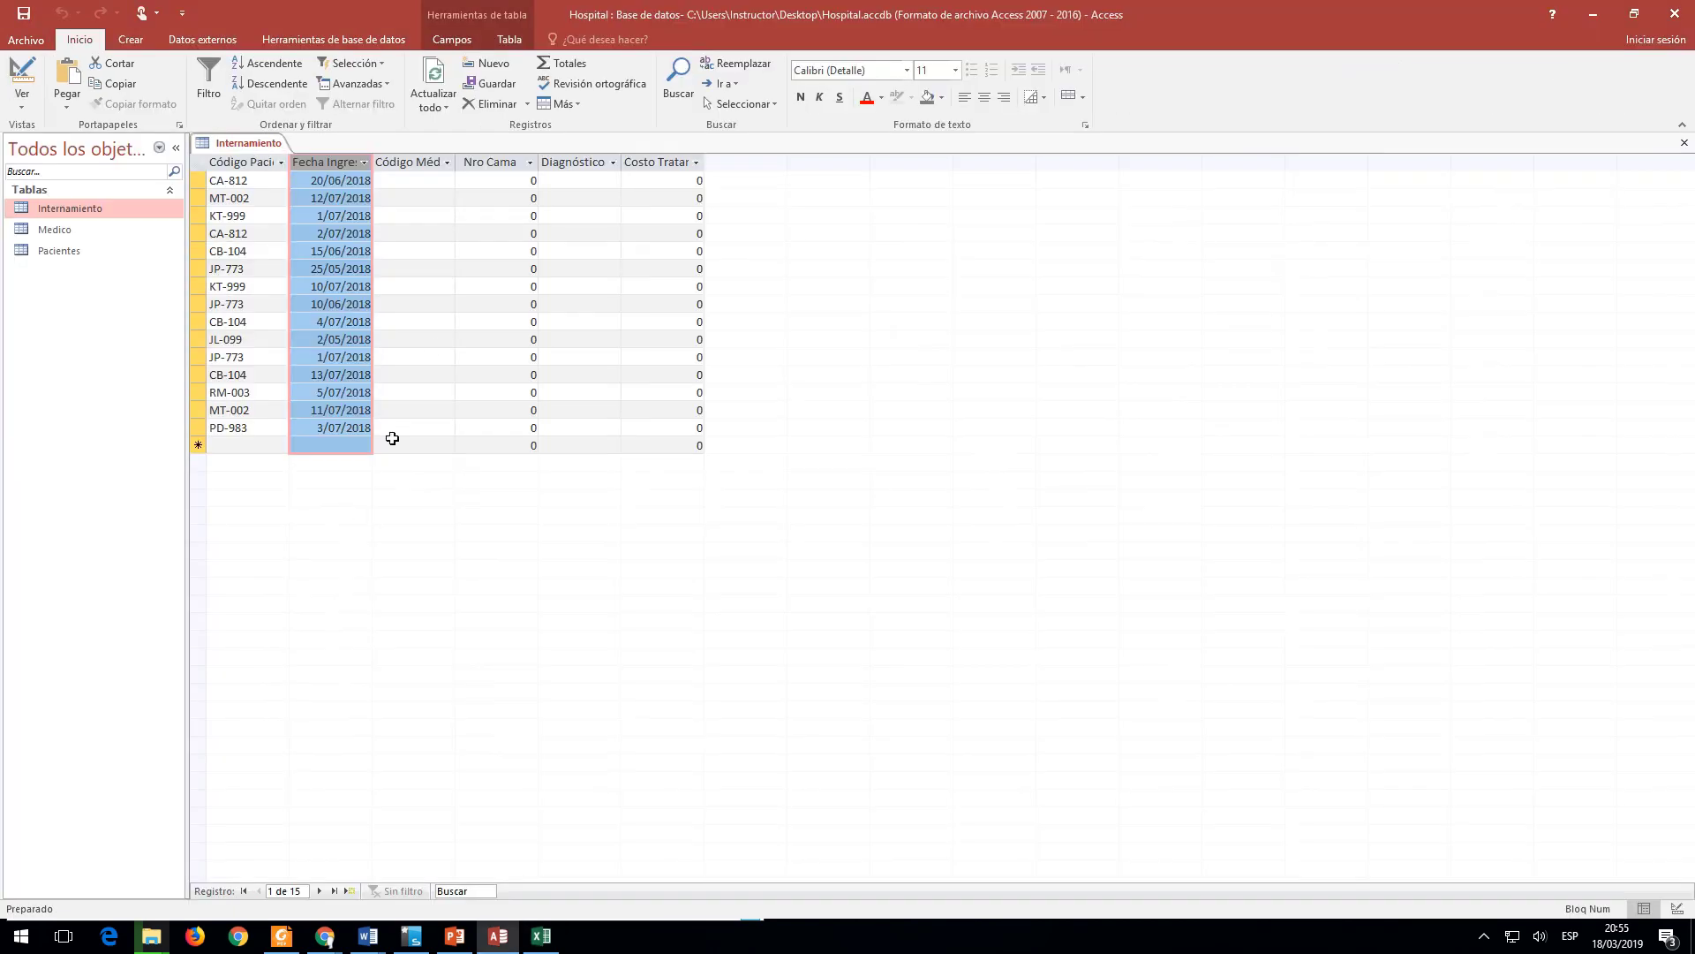
{"action": "right_click", "coordinate": [434, 182]}
{"action": "left_click", "coordinate": [410, 161]}
{"action": "right_click", "coordinate": [410, 160]}
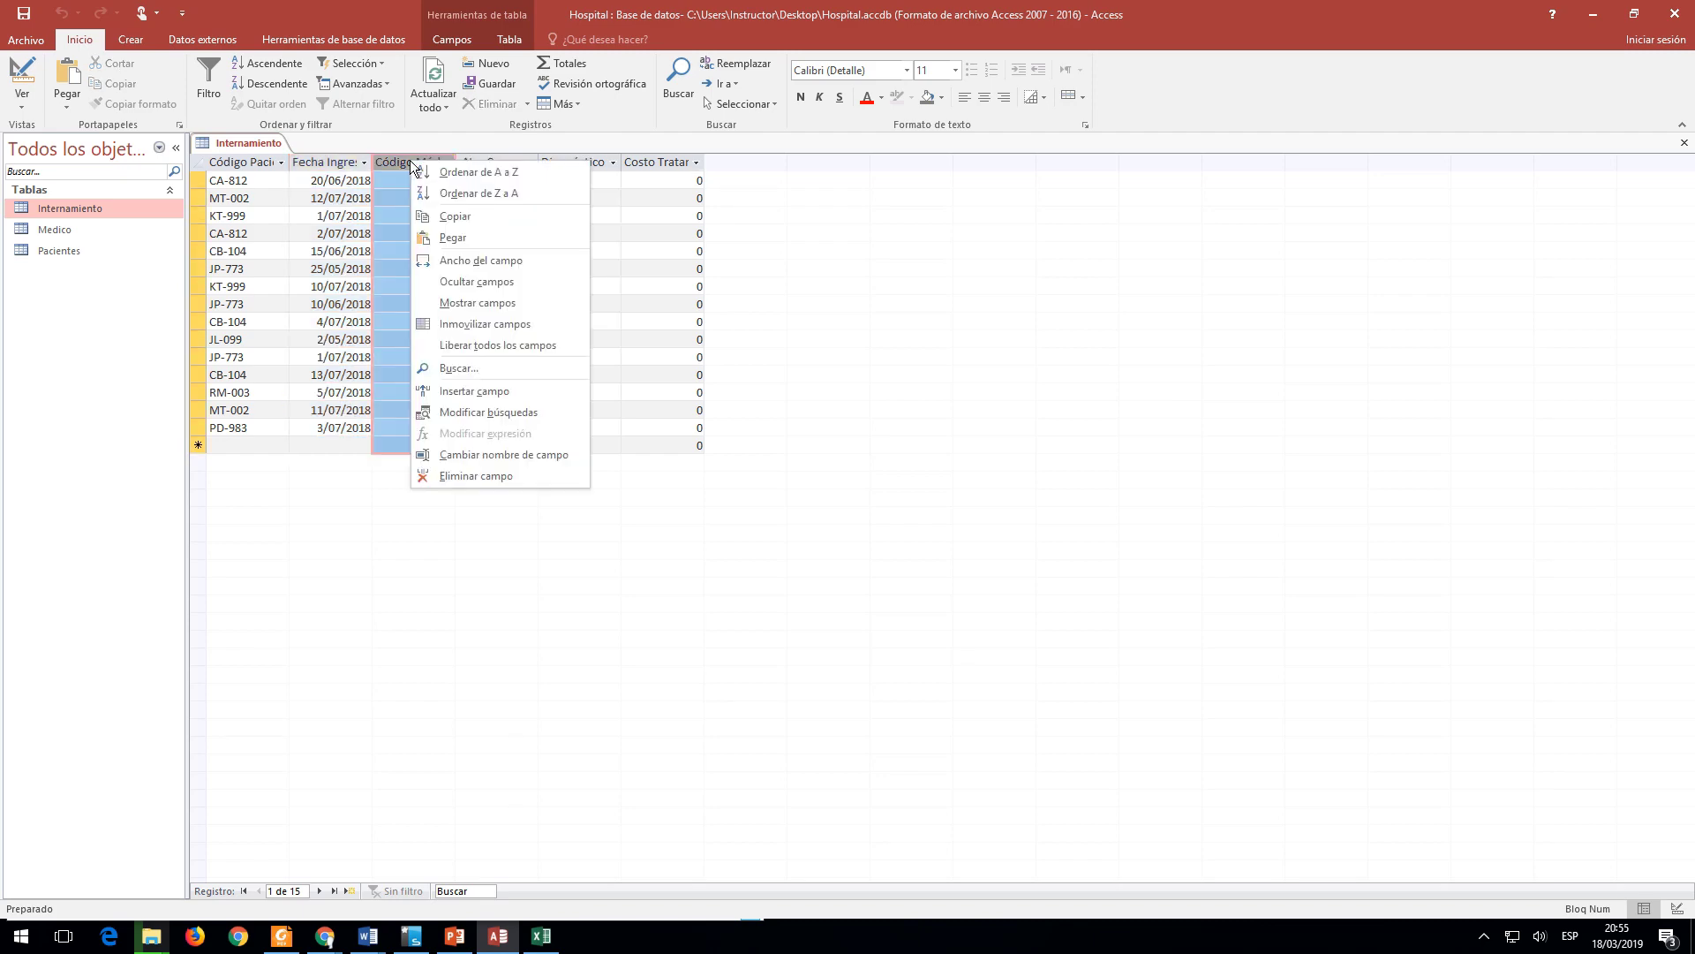
{"action": "left_click", "coordinate": [452, 233]}
{"action": "left_click", "coordinate": [782, 520]}
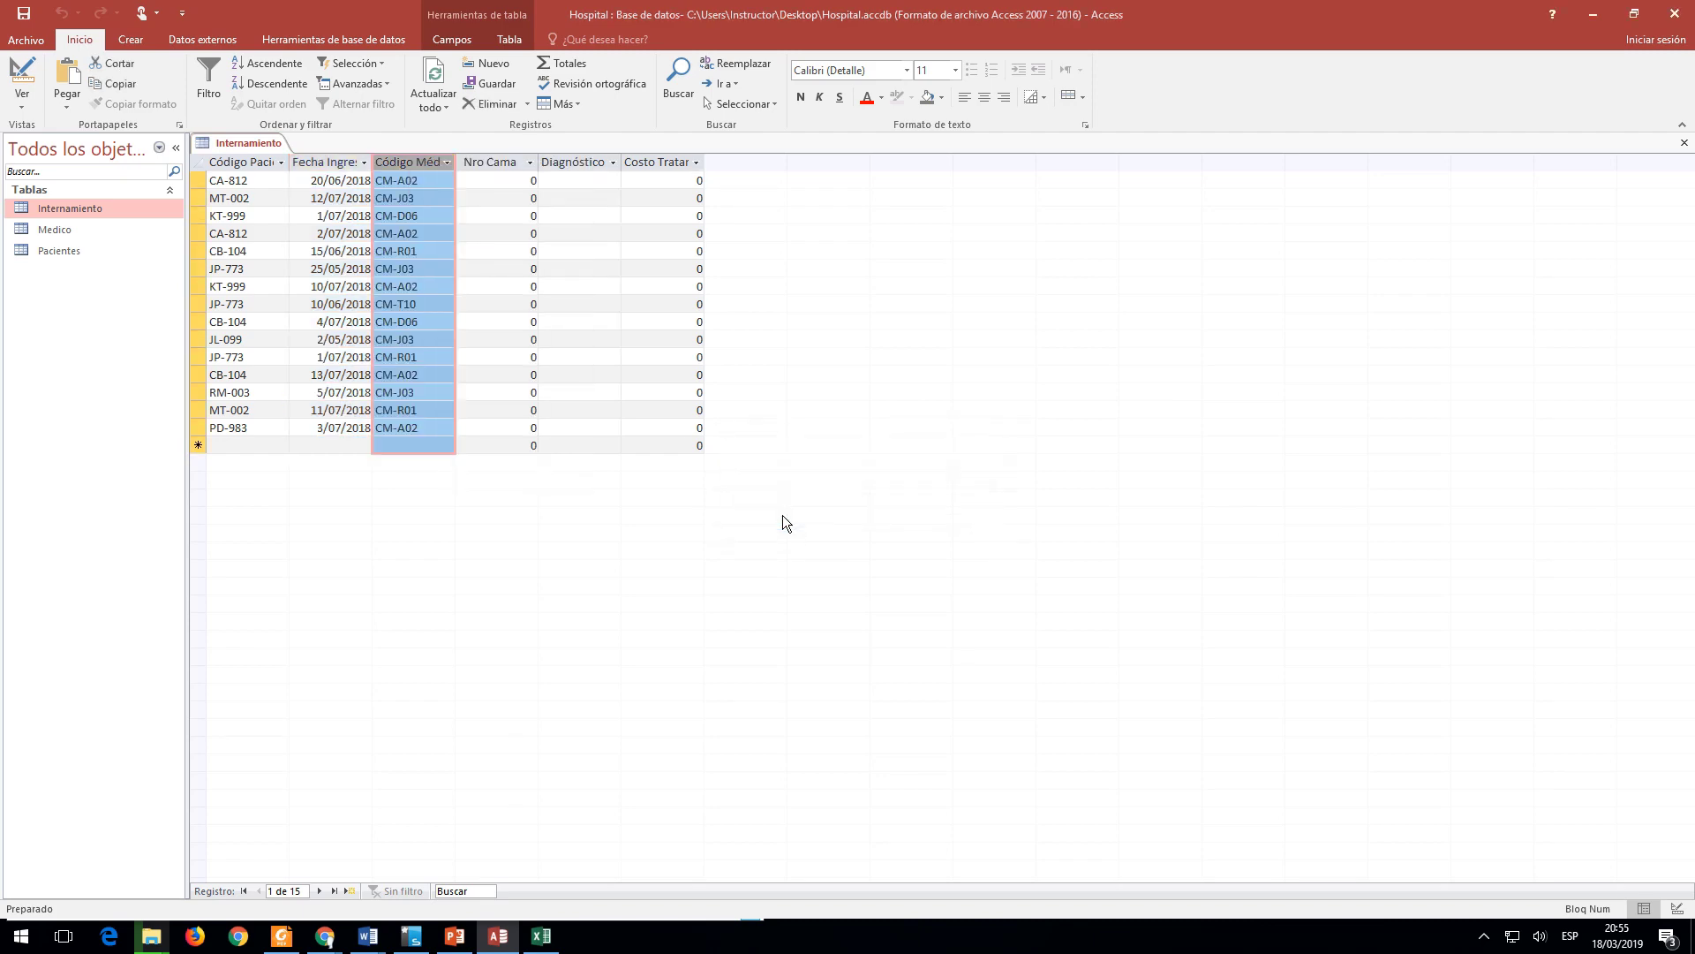
Step: Copy the bed numbers in D2:D16 from Excel and paste them into Internamiento's Nro Cama field in Access
{"action": "key", "text": "alt+Tab"}
{"action": "left_click_drag", "start_coordinate": [377, 234], "coordinate": [363, 476]}
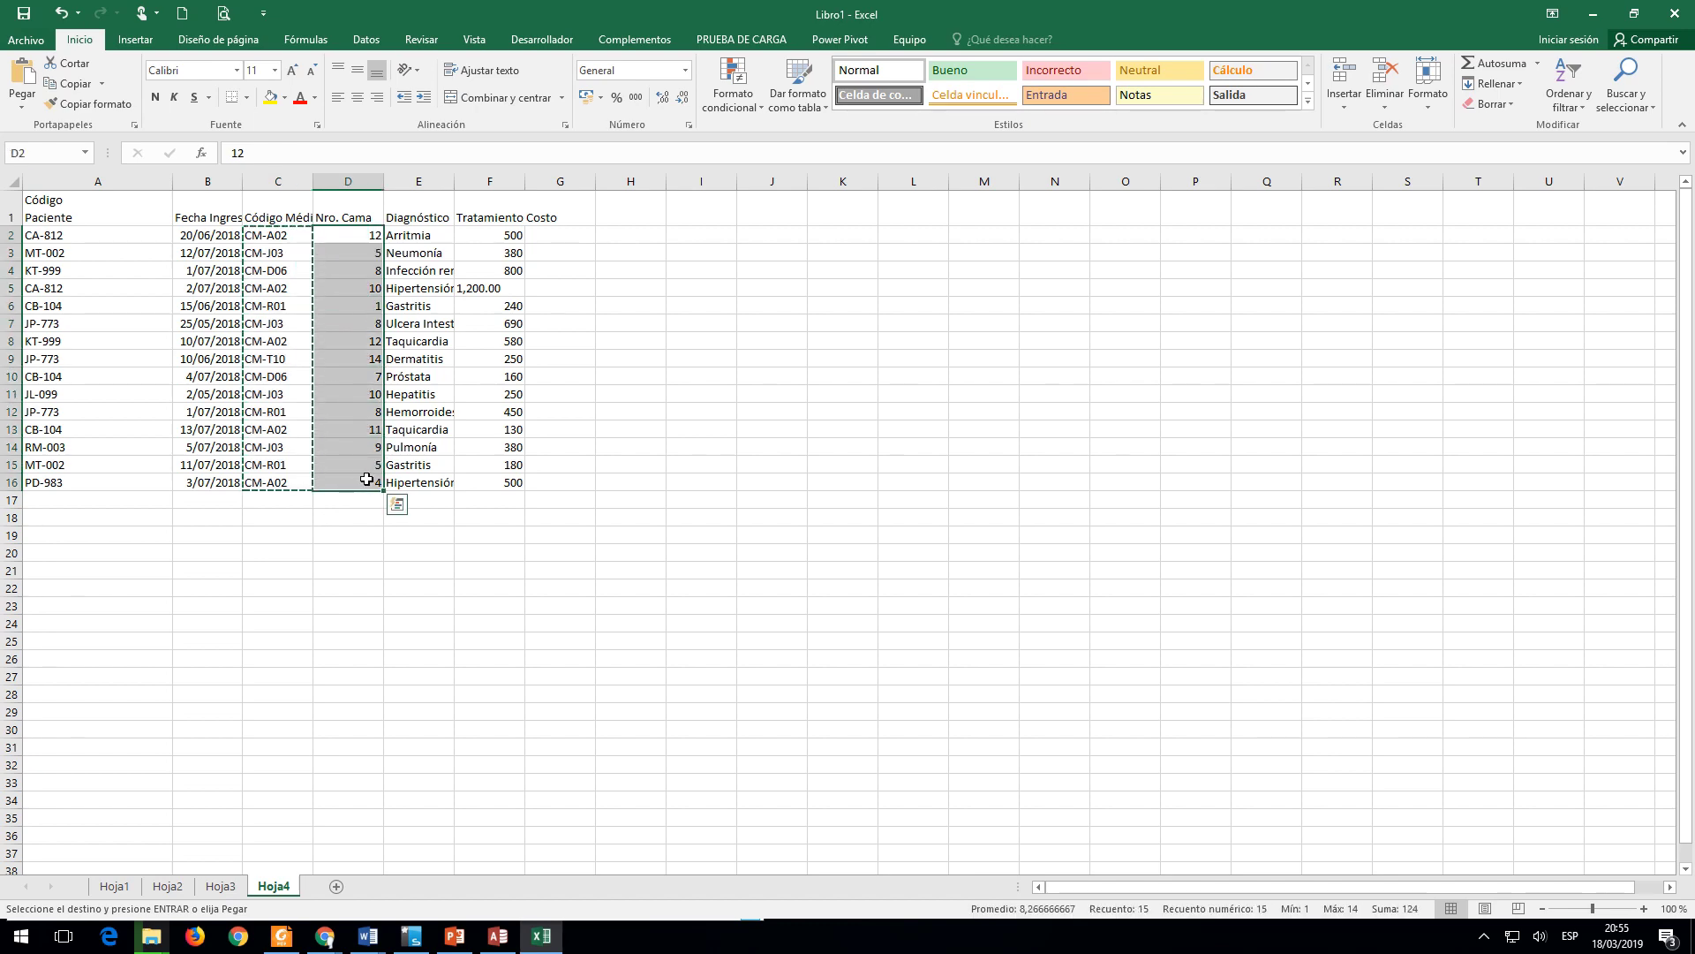
{"action": "key", "text": "alt+Tab"}
{"action": "right_click", "coordinate": [491, 164]}
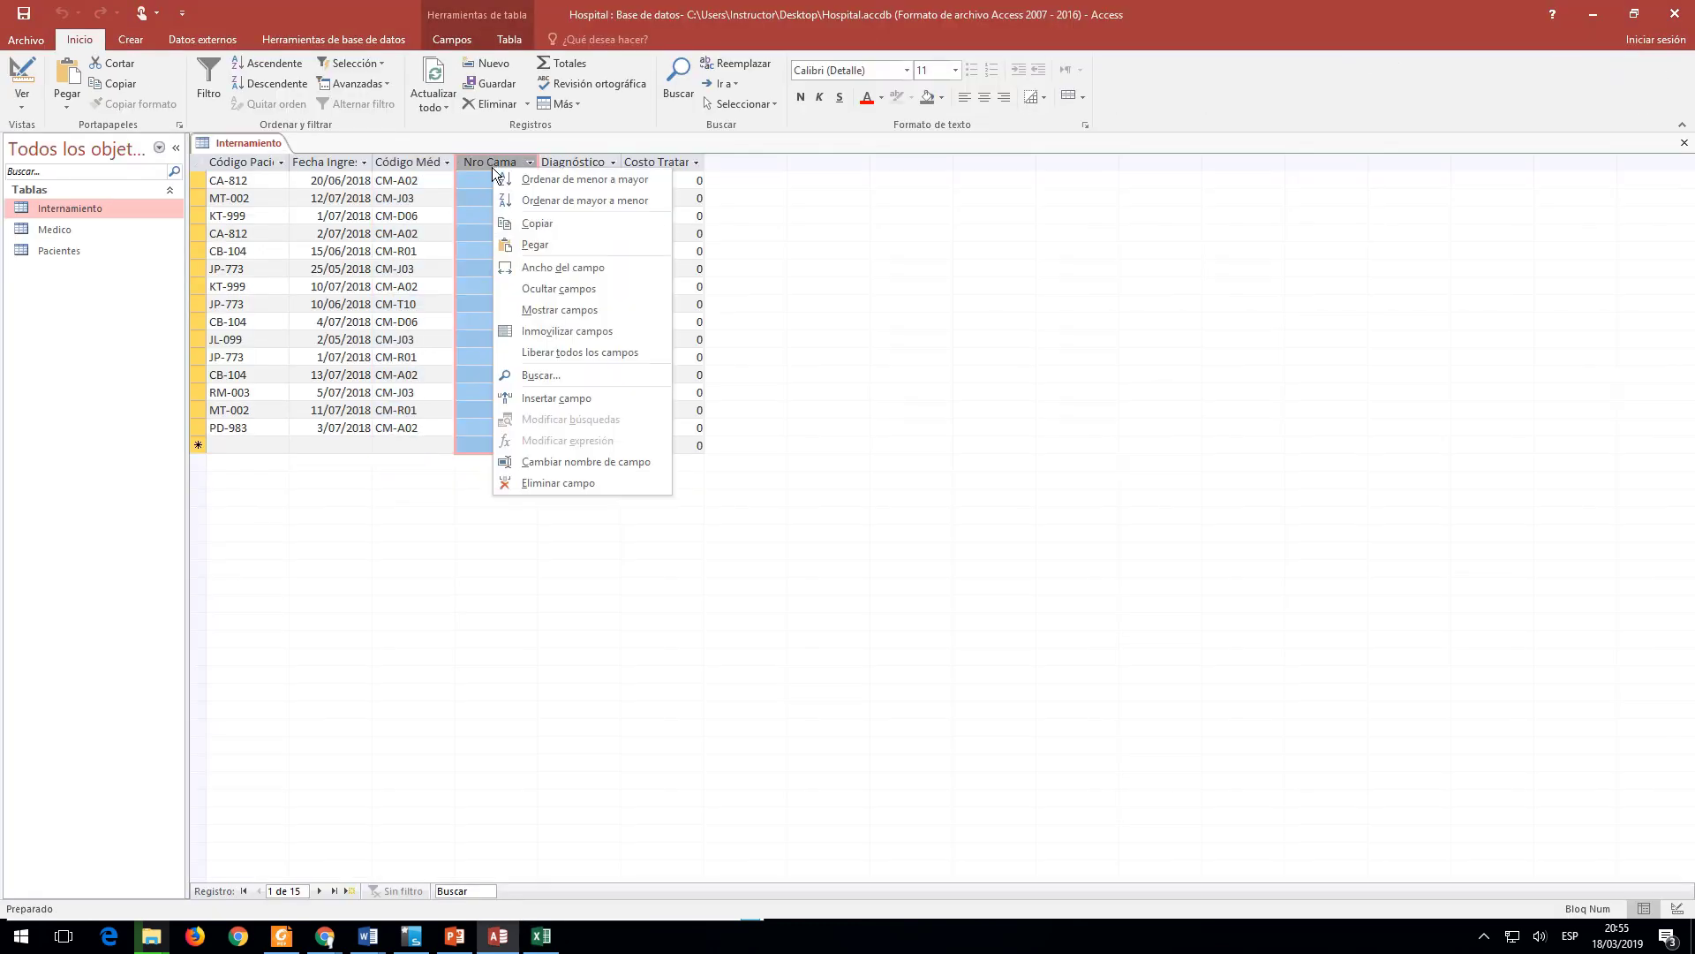
{"action": "left_click", "coordinate": [535, 245]}
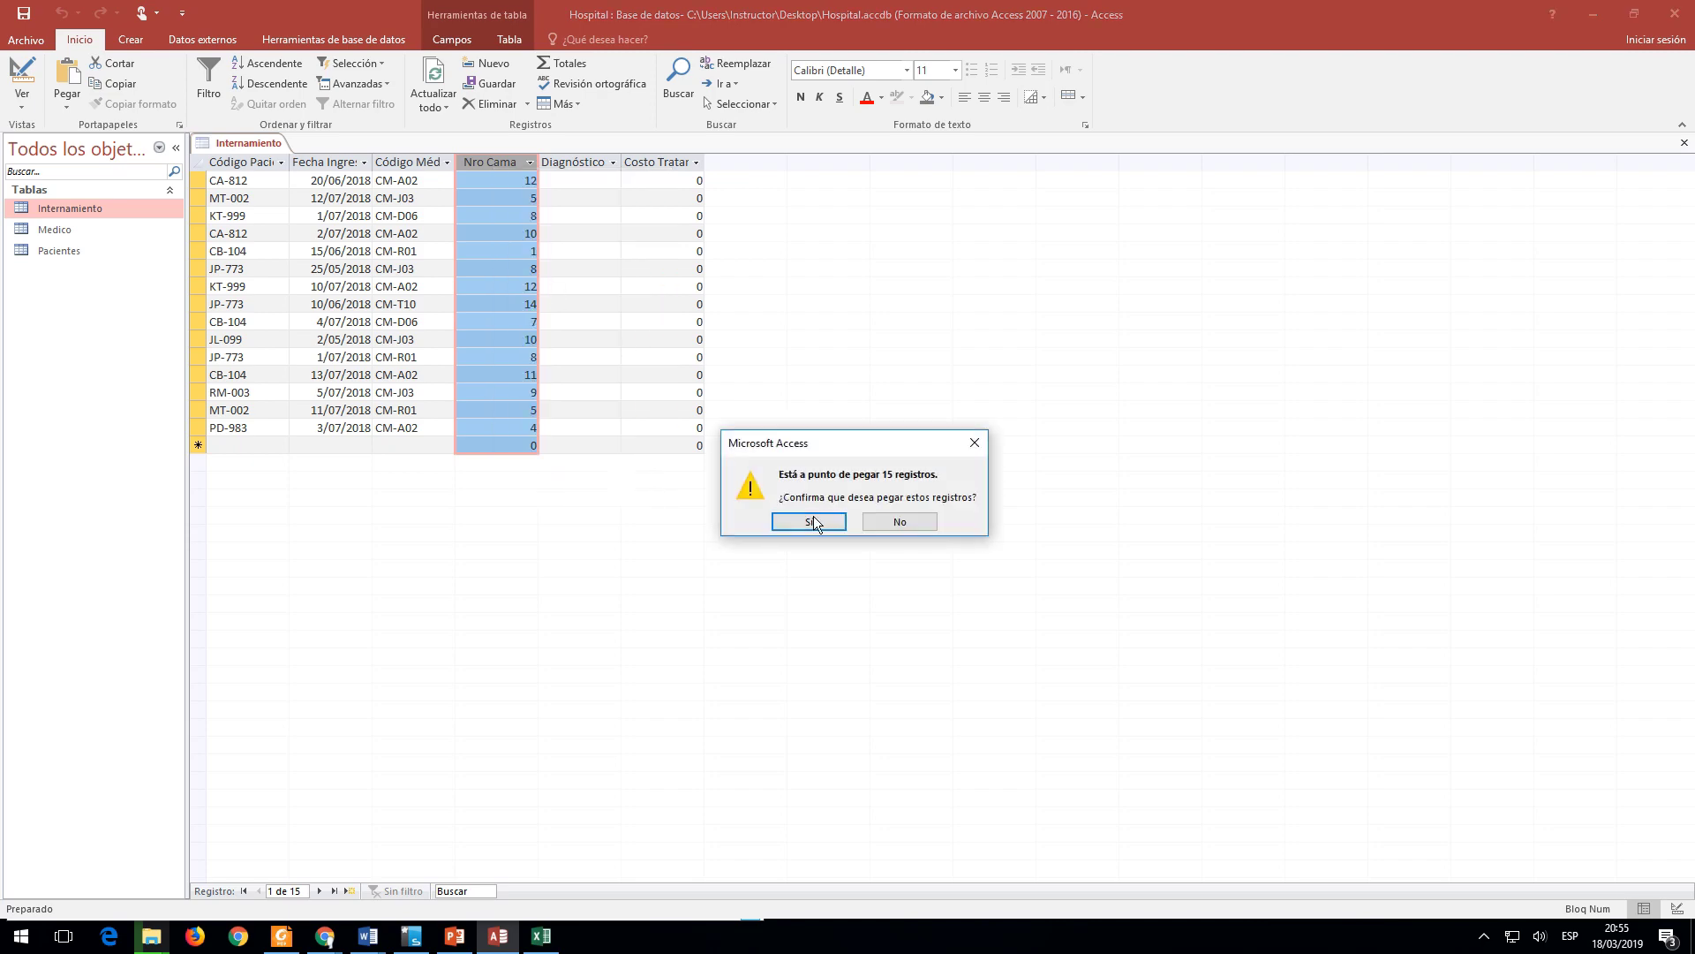
{"action": "left_click", "coordinate": [810, 521]}
Step: Copy the diagnoses in E2:E16 from Excel and paste them into Internamiento's Diagnóstico field in Access
{"action": "key", "text": "alt+Tab"}
{"action": "left_click_drag", "start_coordinate": [442, 233], "coordinate": [417, 482]}
{"action": "key", "text": "ctrl+c"}
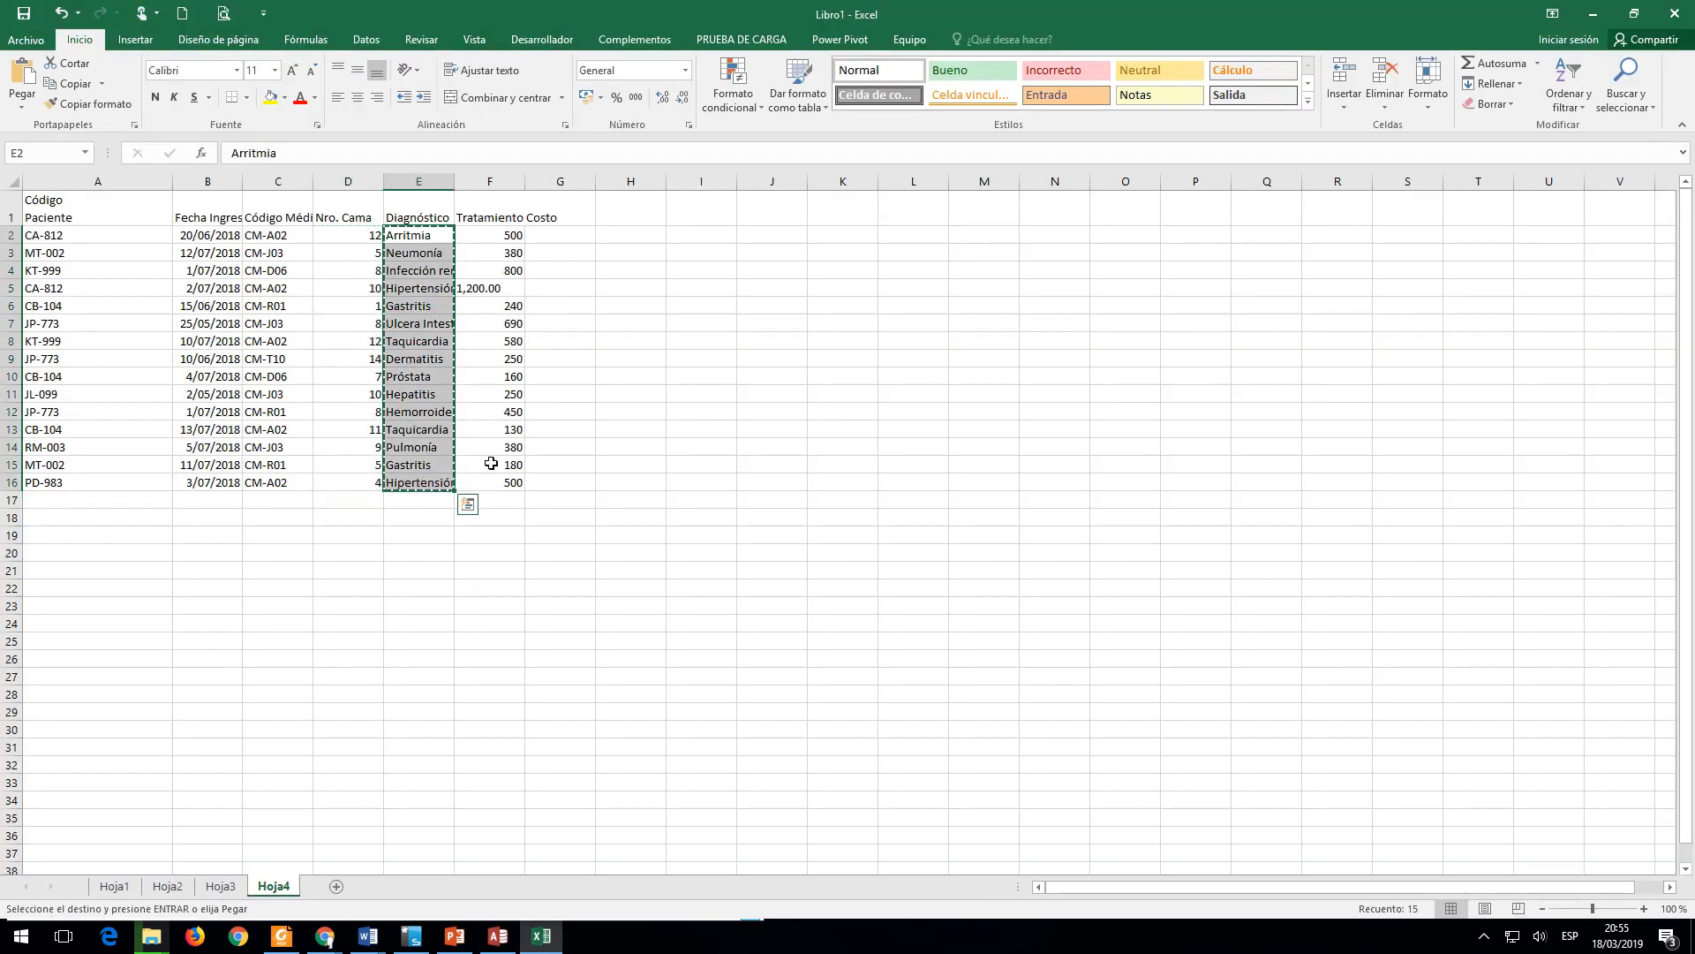
{"action": "key", "text": "alt+Tab"}
{"action": "right_click", "coordinate": [584, 183]}
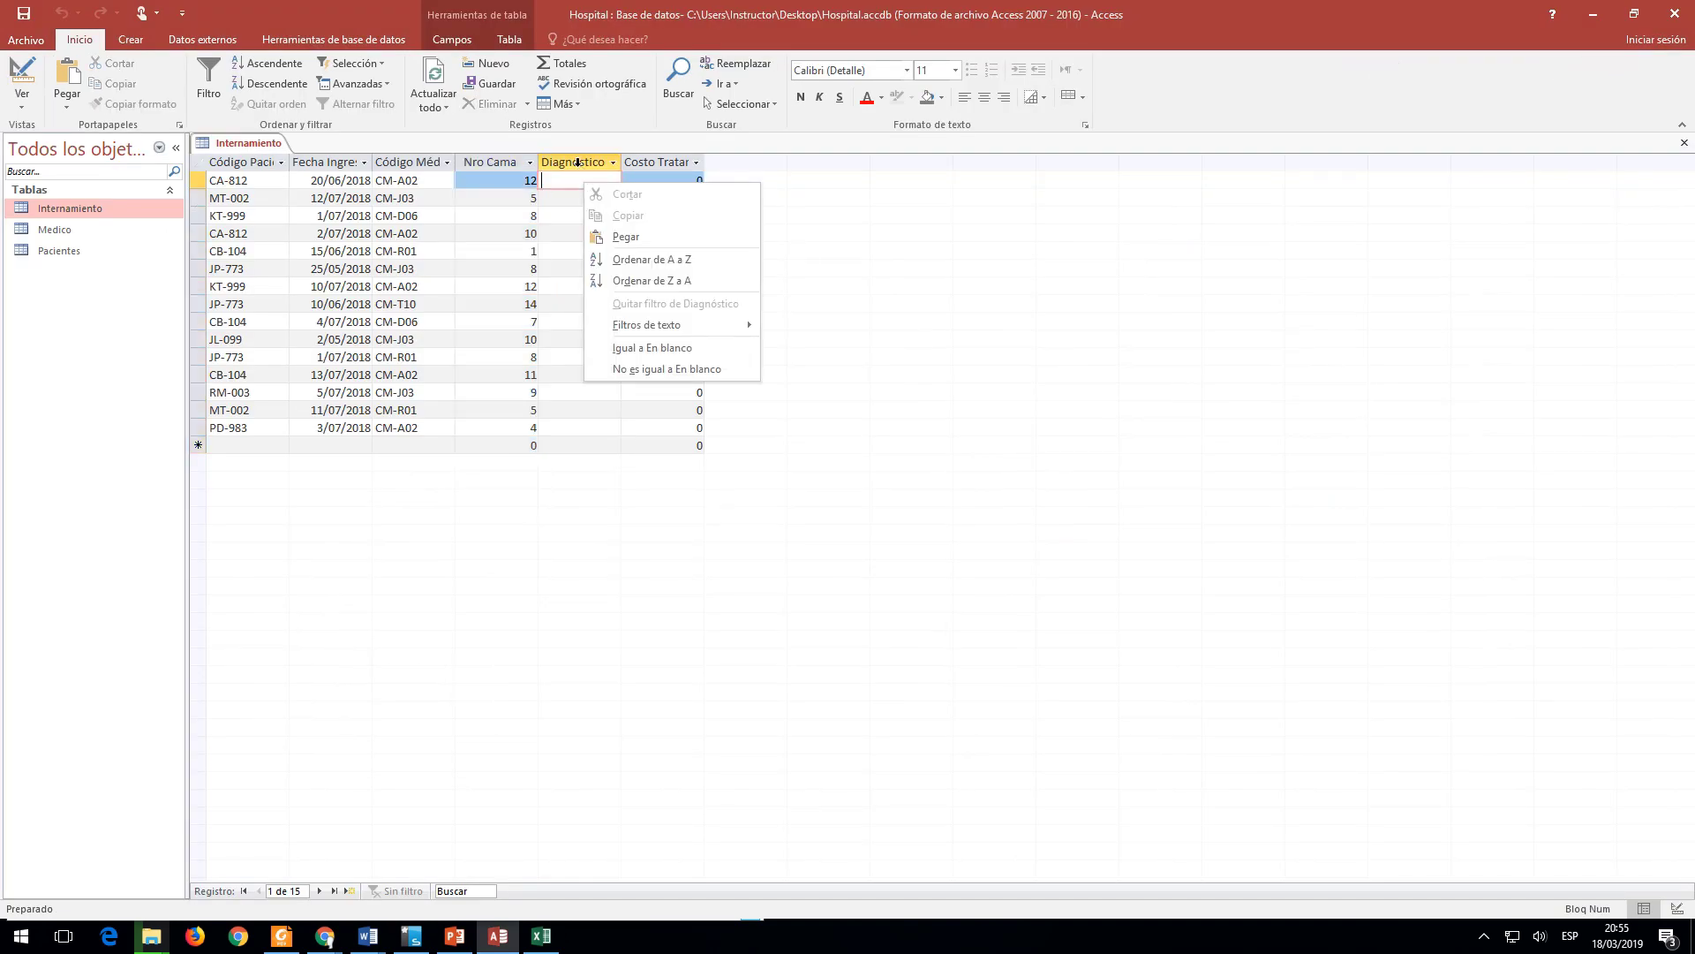
{"action": "right_click", "coordinate": [577, 162]}
{"action": "left_click", "coordinate": [597, 232]}
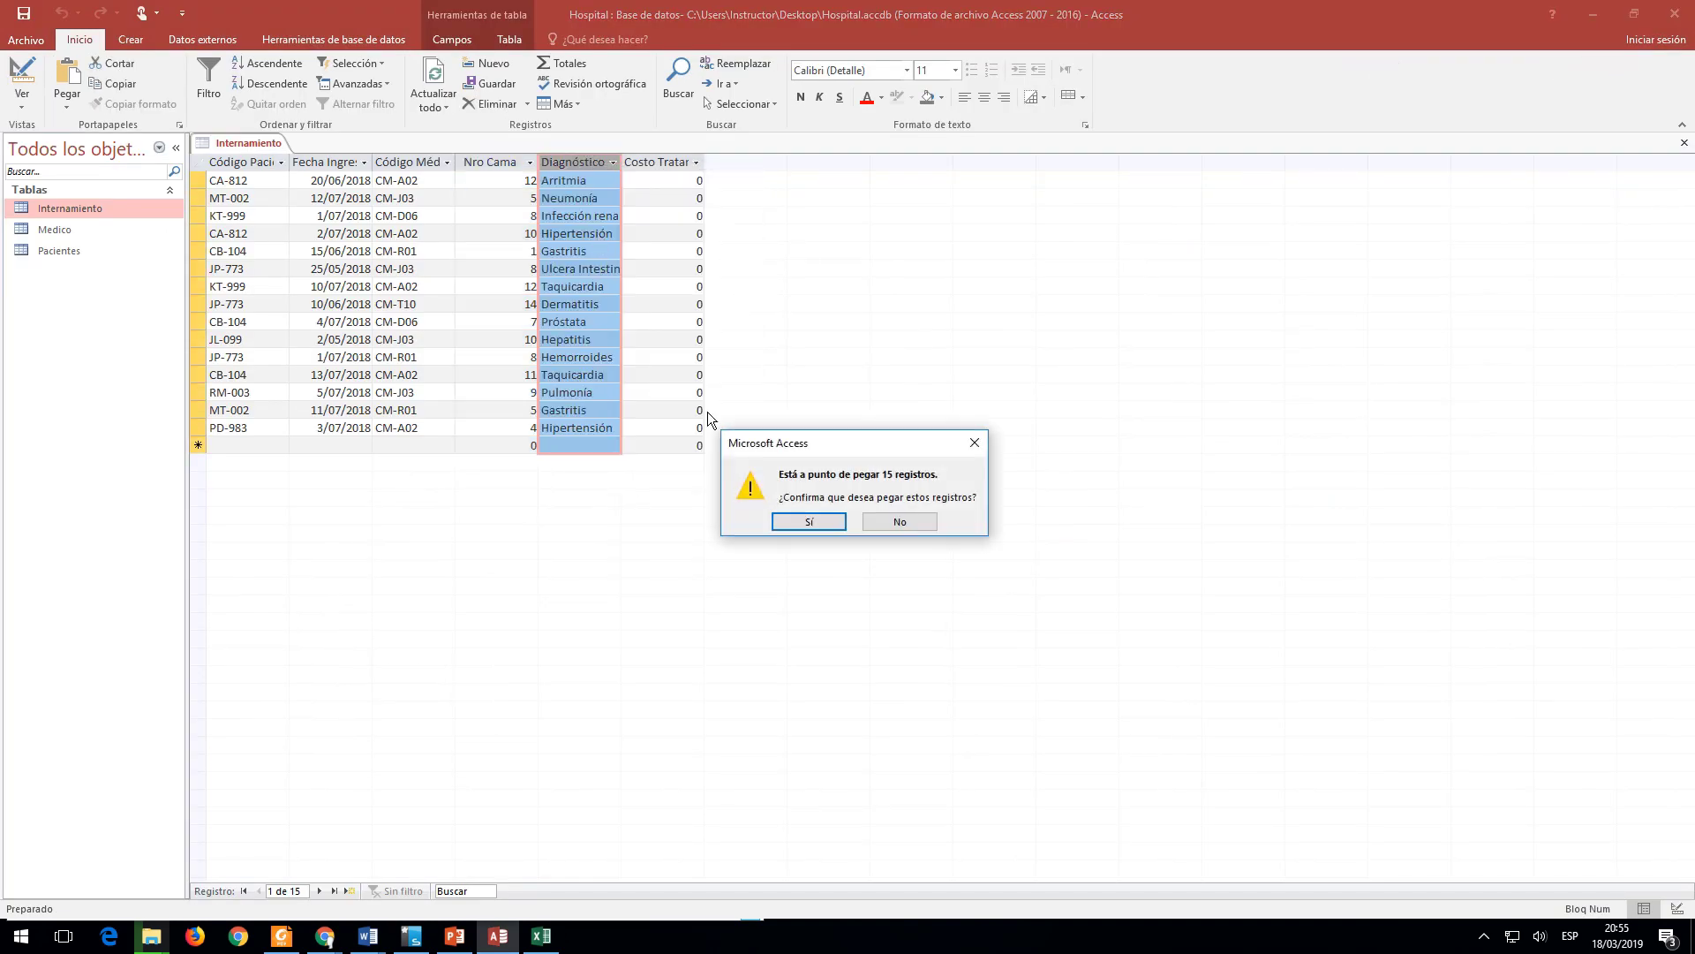
{"action": "left_click", "coordinate": [797, 524]}
Step: Switch to Excel and rewrite the treatment cost in cell F5 of Hoja4 as 1200
{"action": "key", "text": "alt+Tab"}
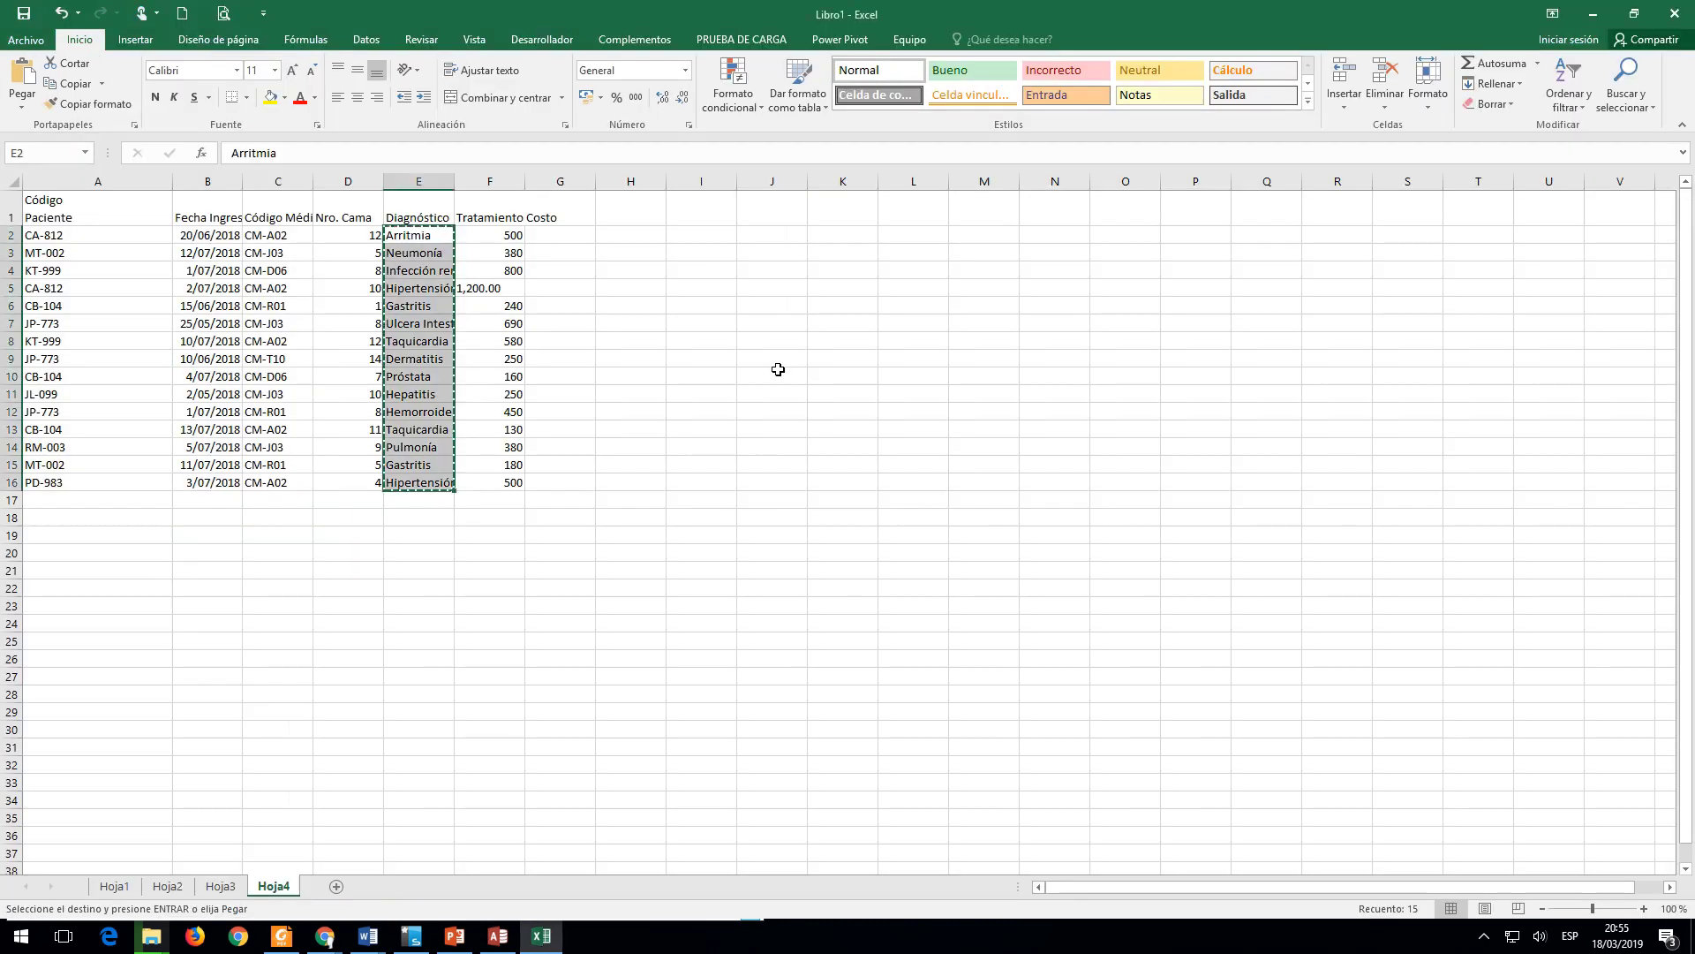
{"action": "double_click", "coordinate": [496, 287]}
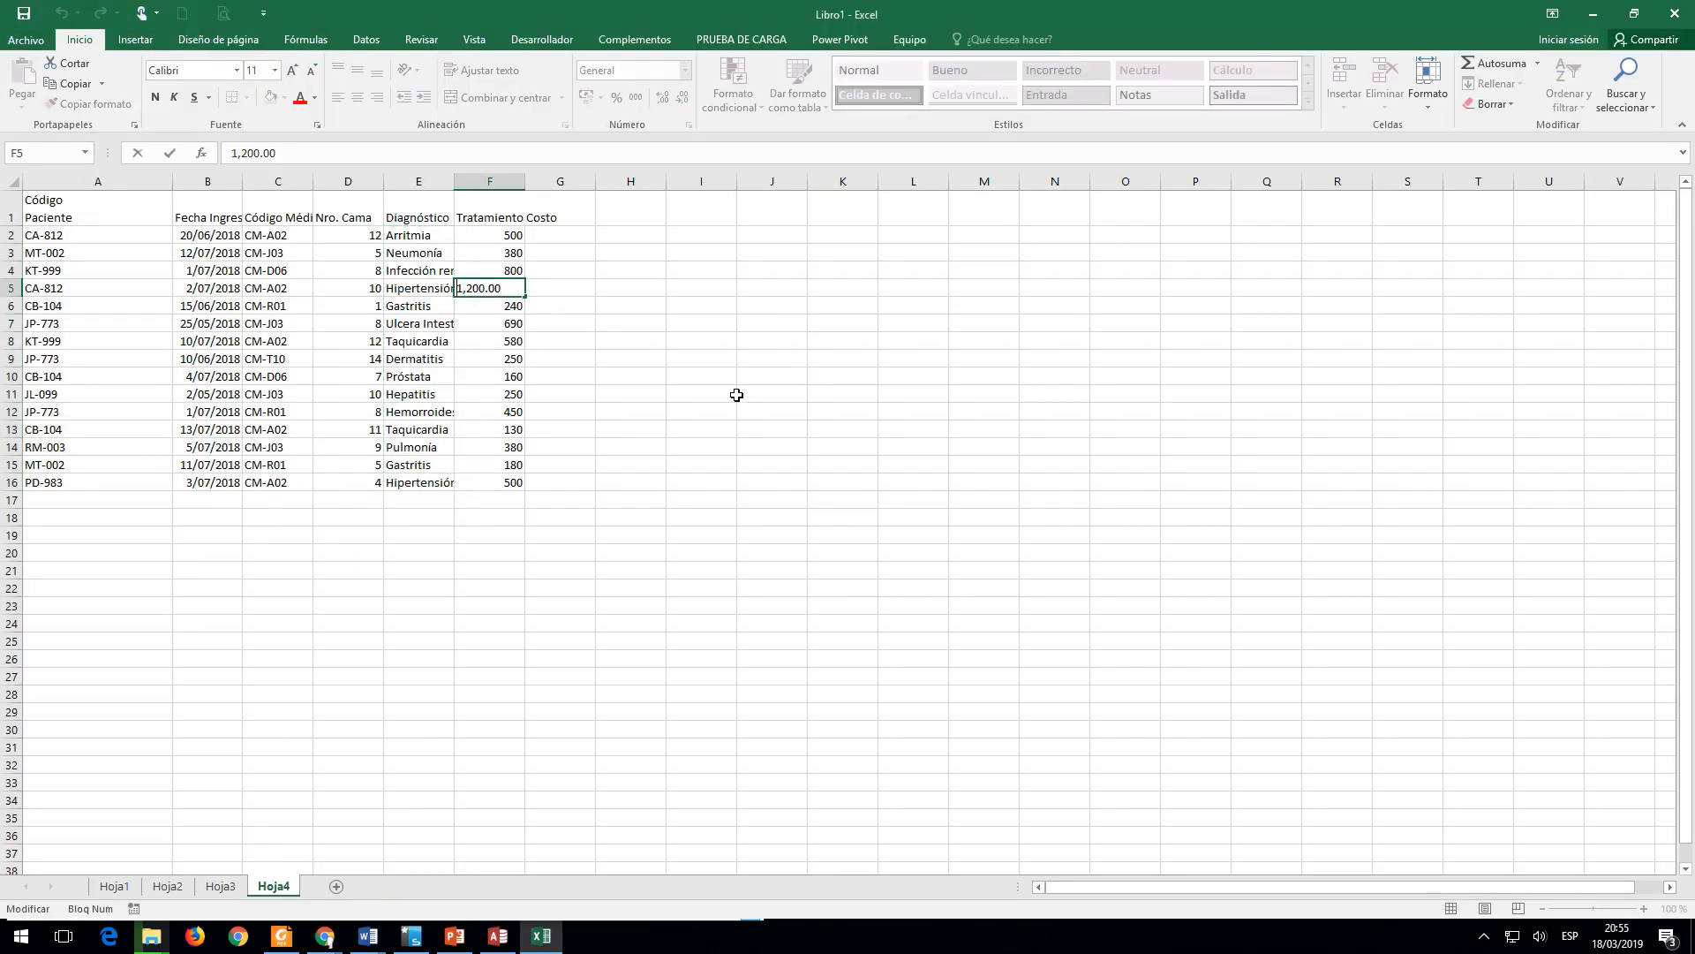
{"action": "key", "text": "Delete"}
{"action": "key", "text": "Return"}
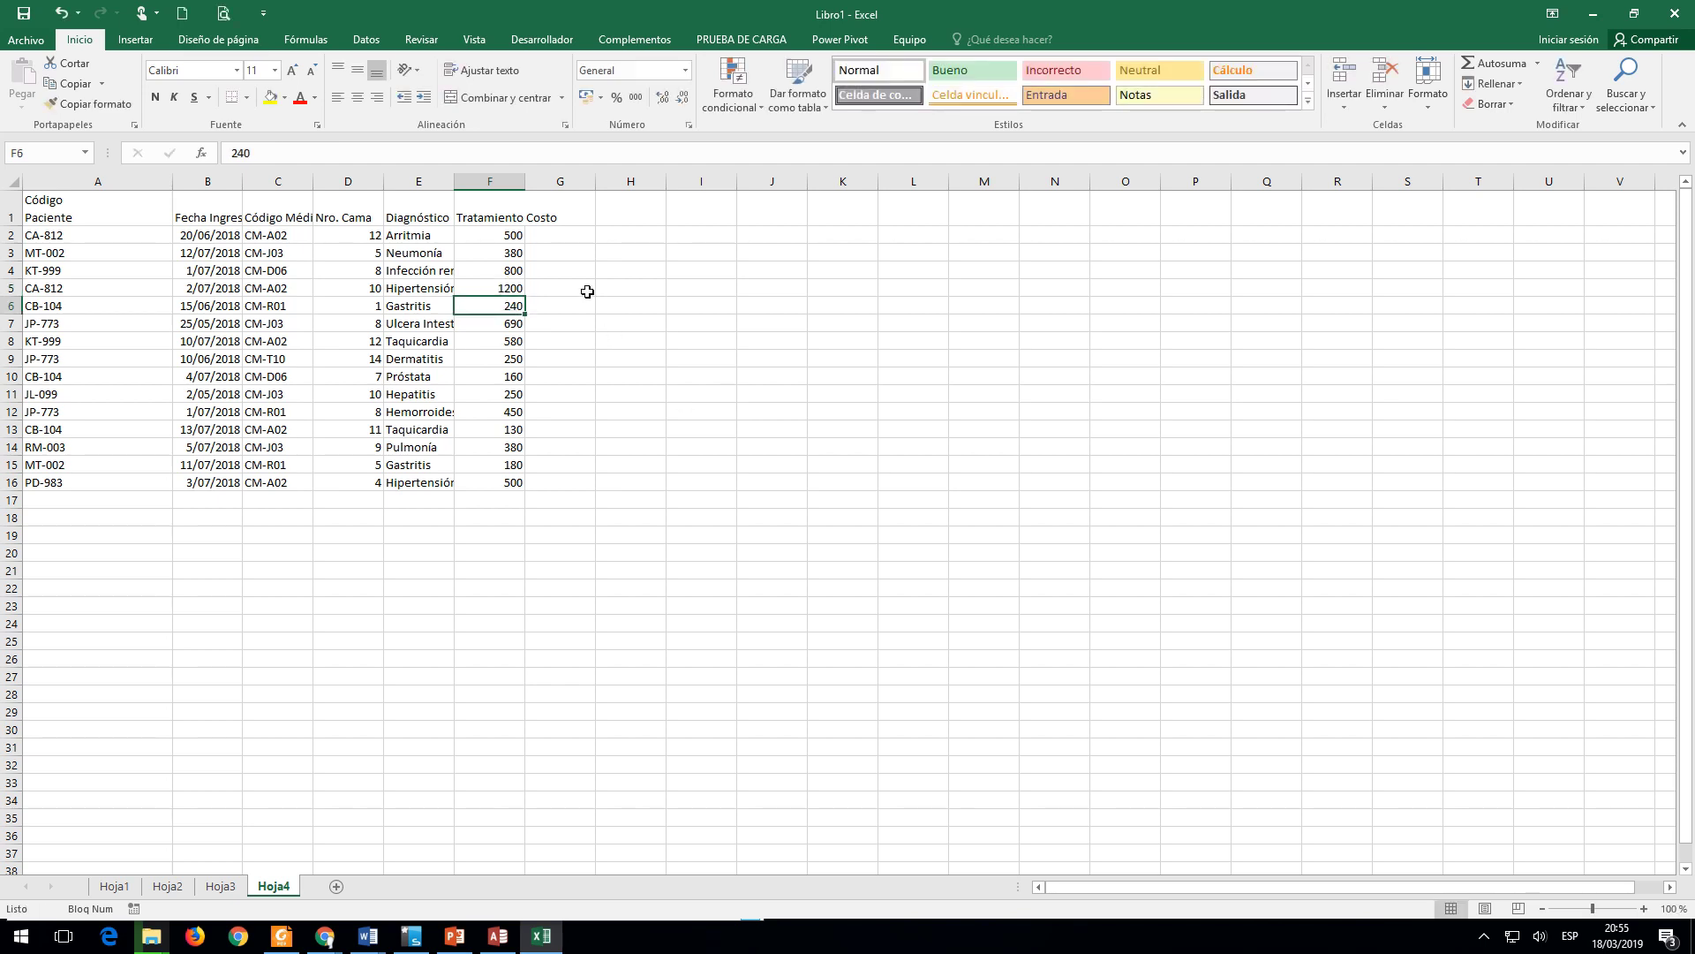
Step: Copy the costs in F2:F16, paste them into Internamiento's treatment cost field in Access, and close the table
{"action": "left_click_drag", "start_coordinate": [497, 234], "coordinate": [508, 482]}
{"action": "key", "text": "ctrl+c"}
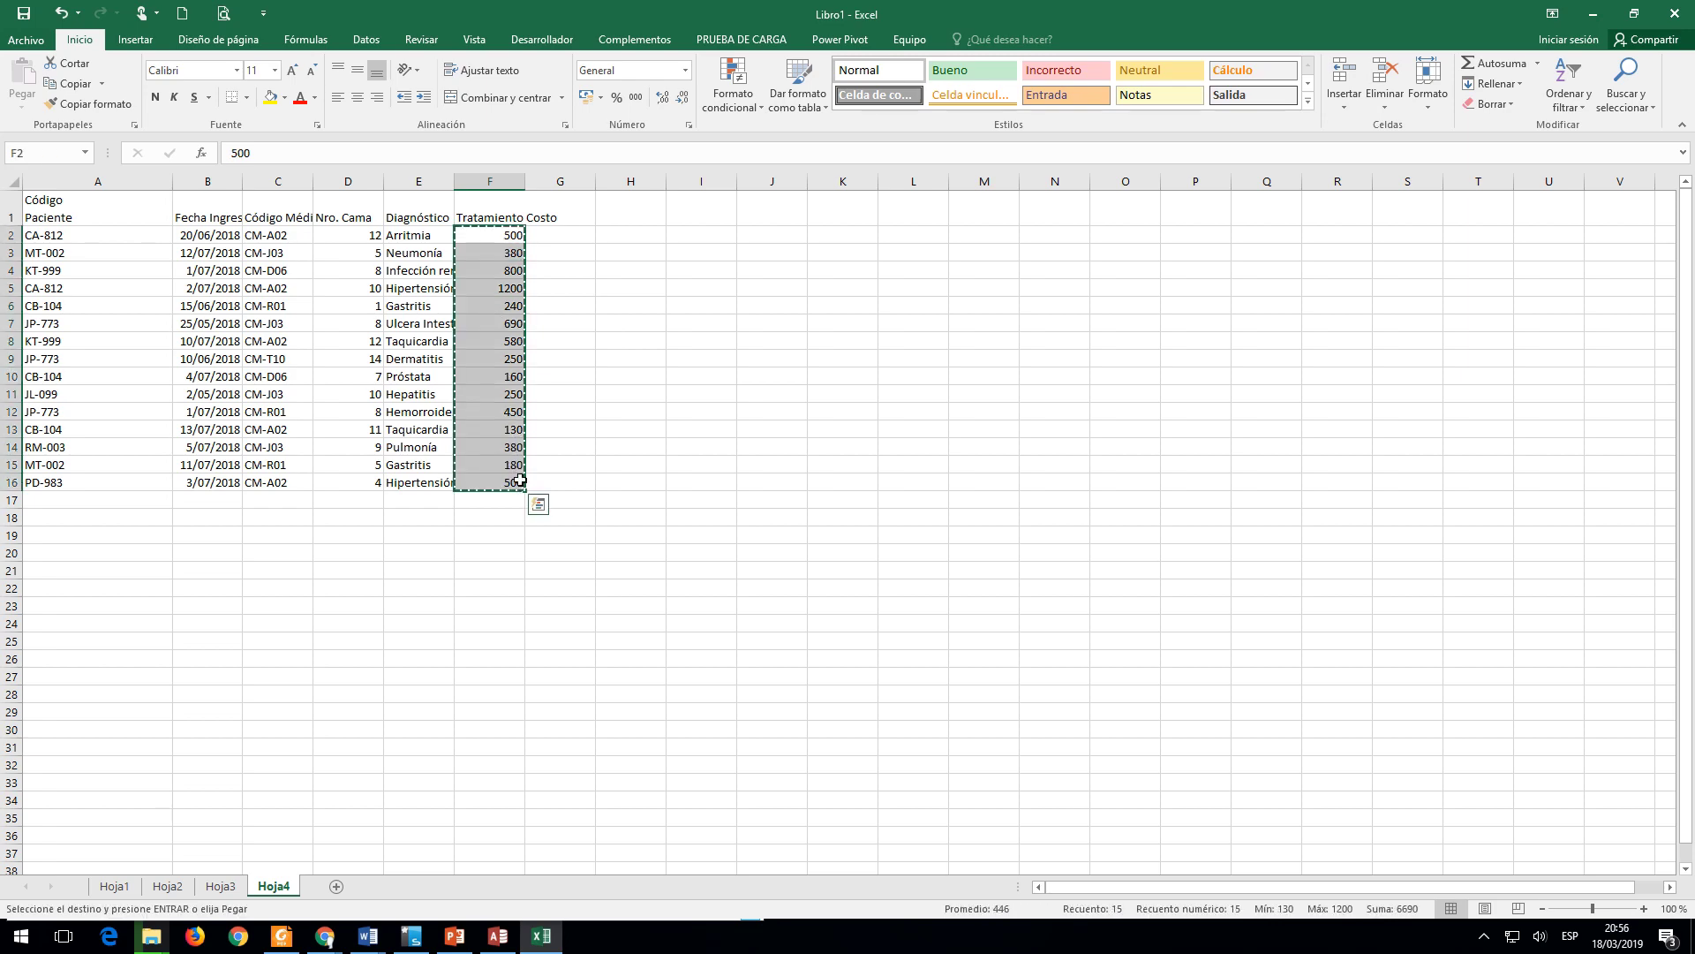
{"action": "key", "text": "alt+Tab"}
{"action": "right_click", "coordinate": [668, 165]}
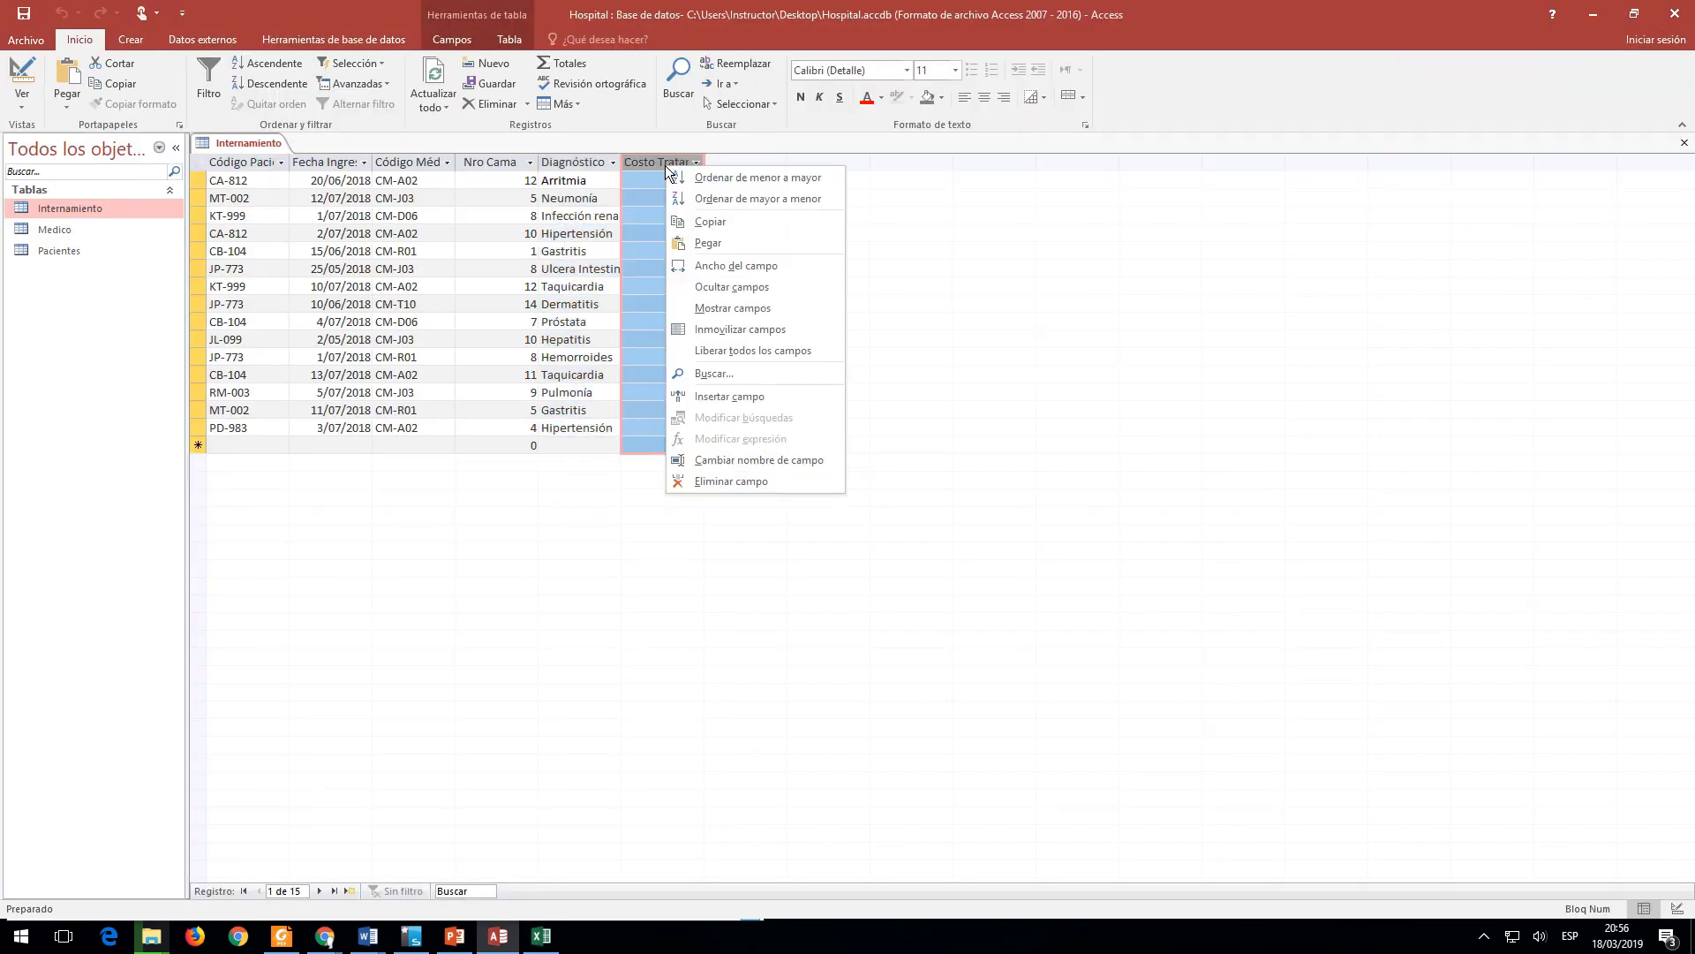
{"action": "left_click", "coordinate": [713, 243]}
{"action": "left_click", "coordinate": [808, 525]}
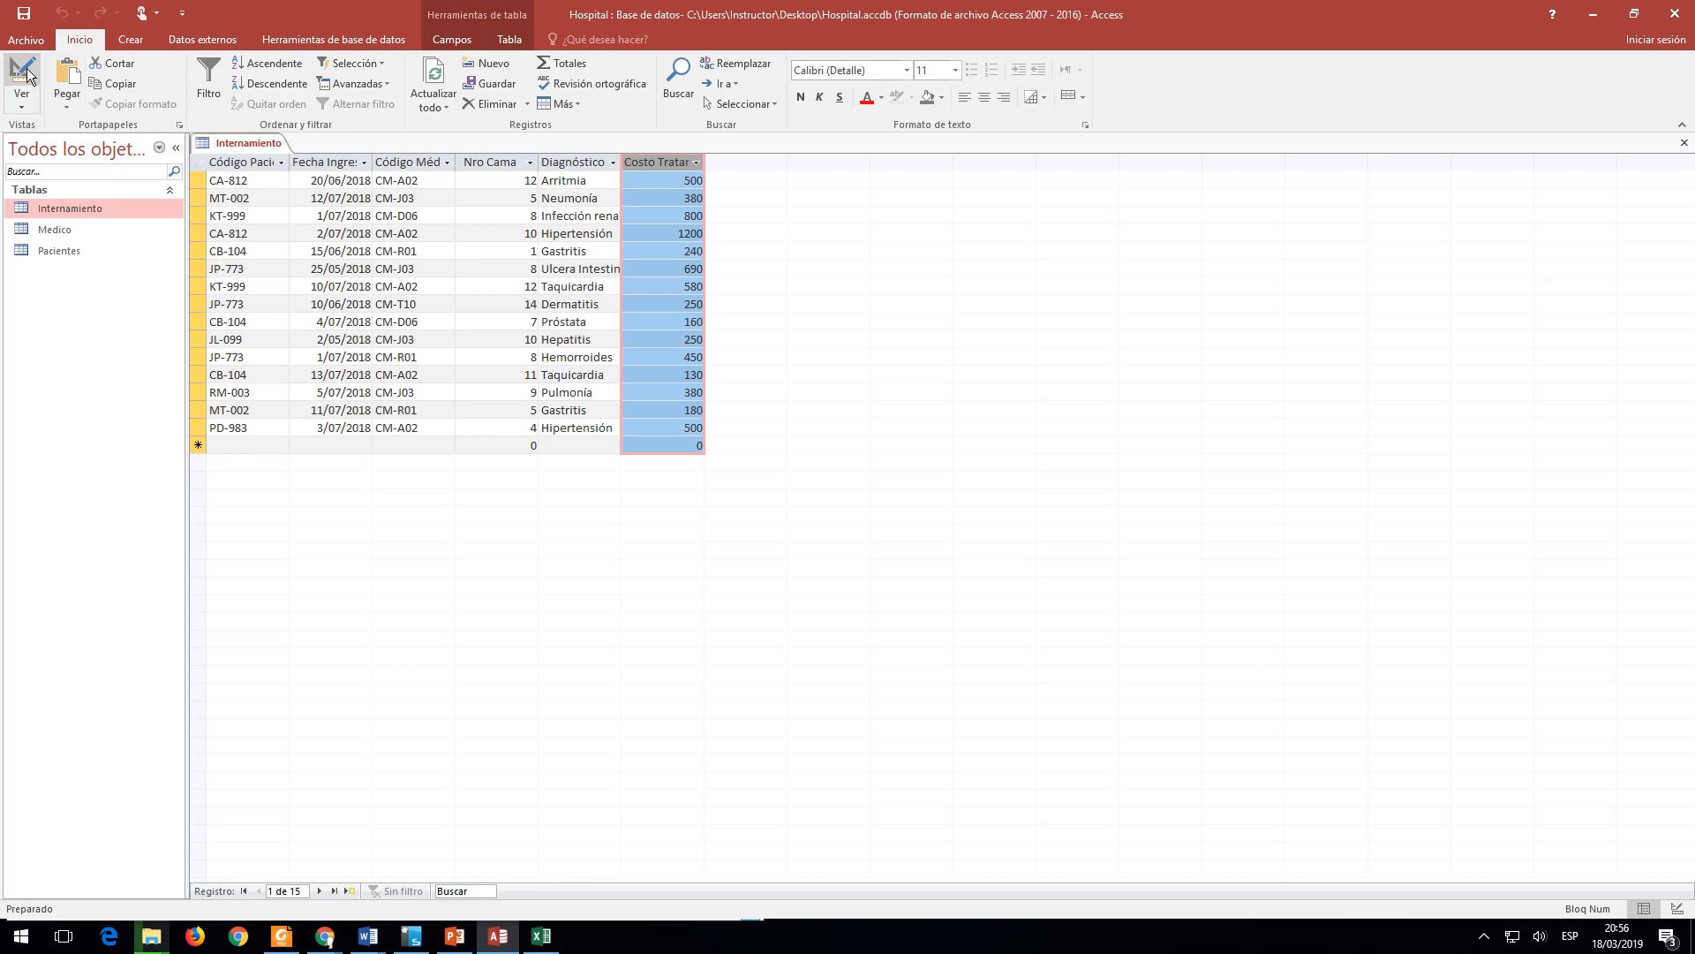
{"action": "left_click", "coordinate": [1685, 144]}
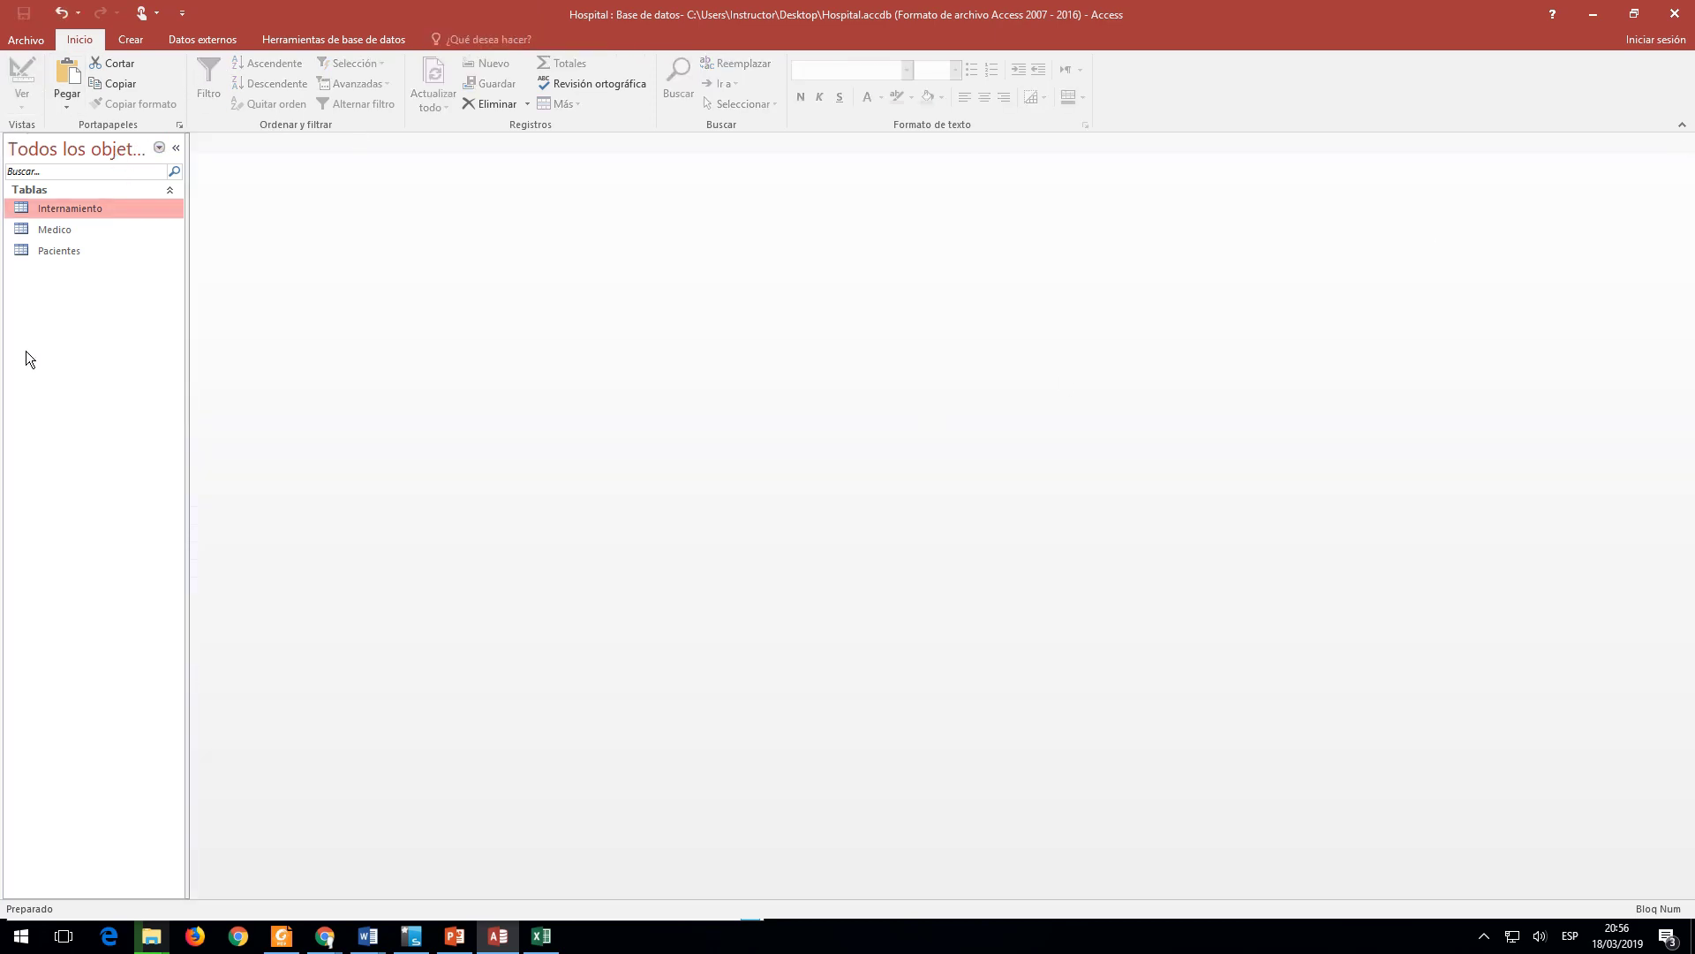
Step: Open the relationships diagram and spread out the Internamiento and Pacientes tables so the link lines are clear
{"action": "left_click", "coordinate": [347, 39]}
{"action": "left_click", "coordinate": [226, 78]}
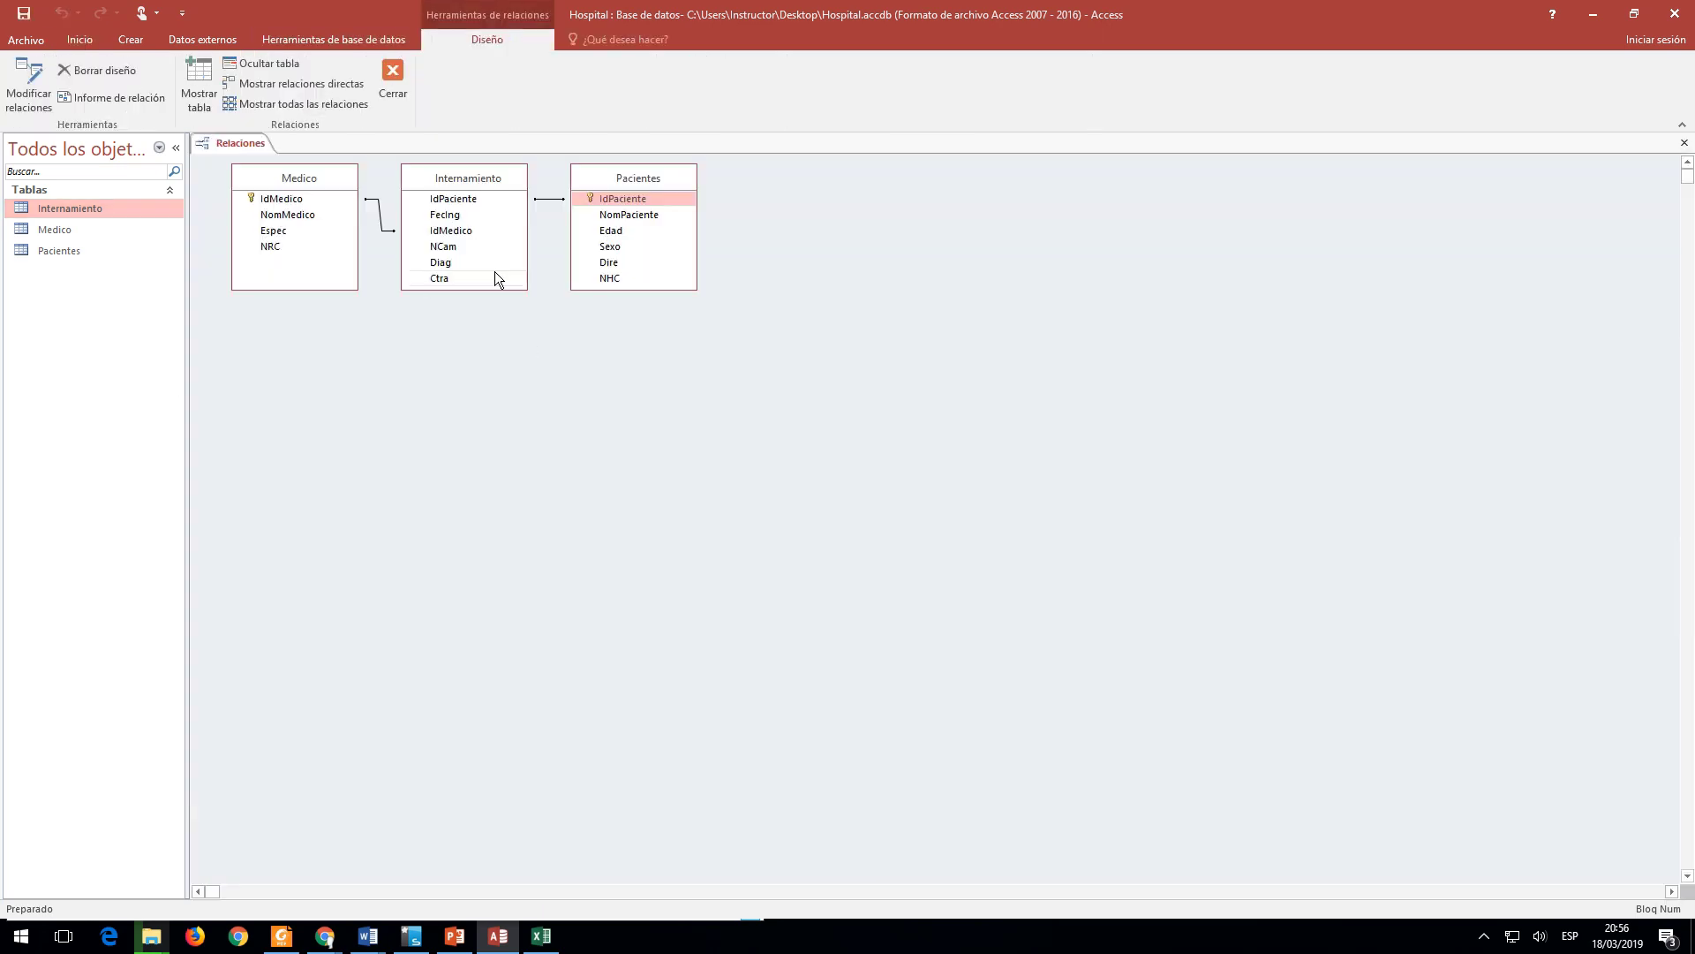
{"action": "left_click_drag", "start_coordinate": [479, 188], "coordinate": [484, 350]}
{"action": "left_click_drag", "start_coordinate": [618, 180], "coordinate": [821, 242]}
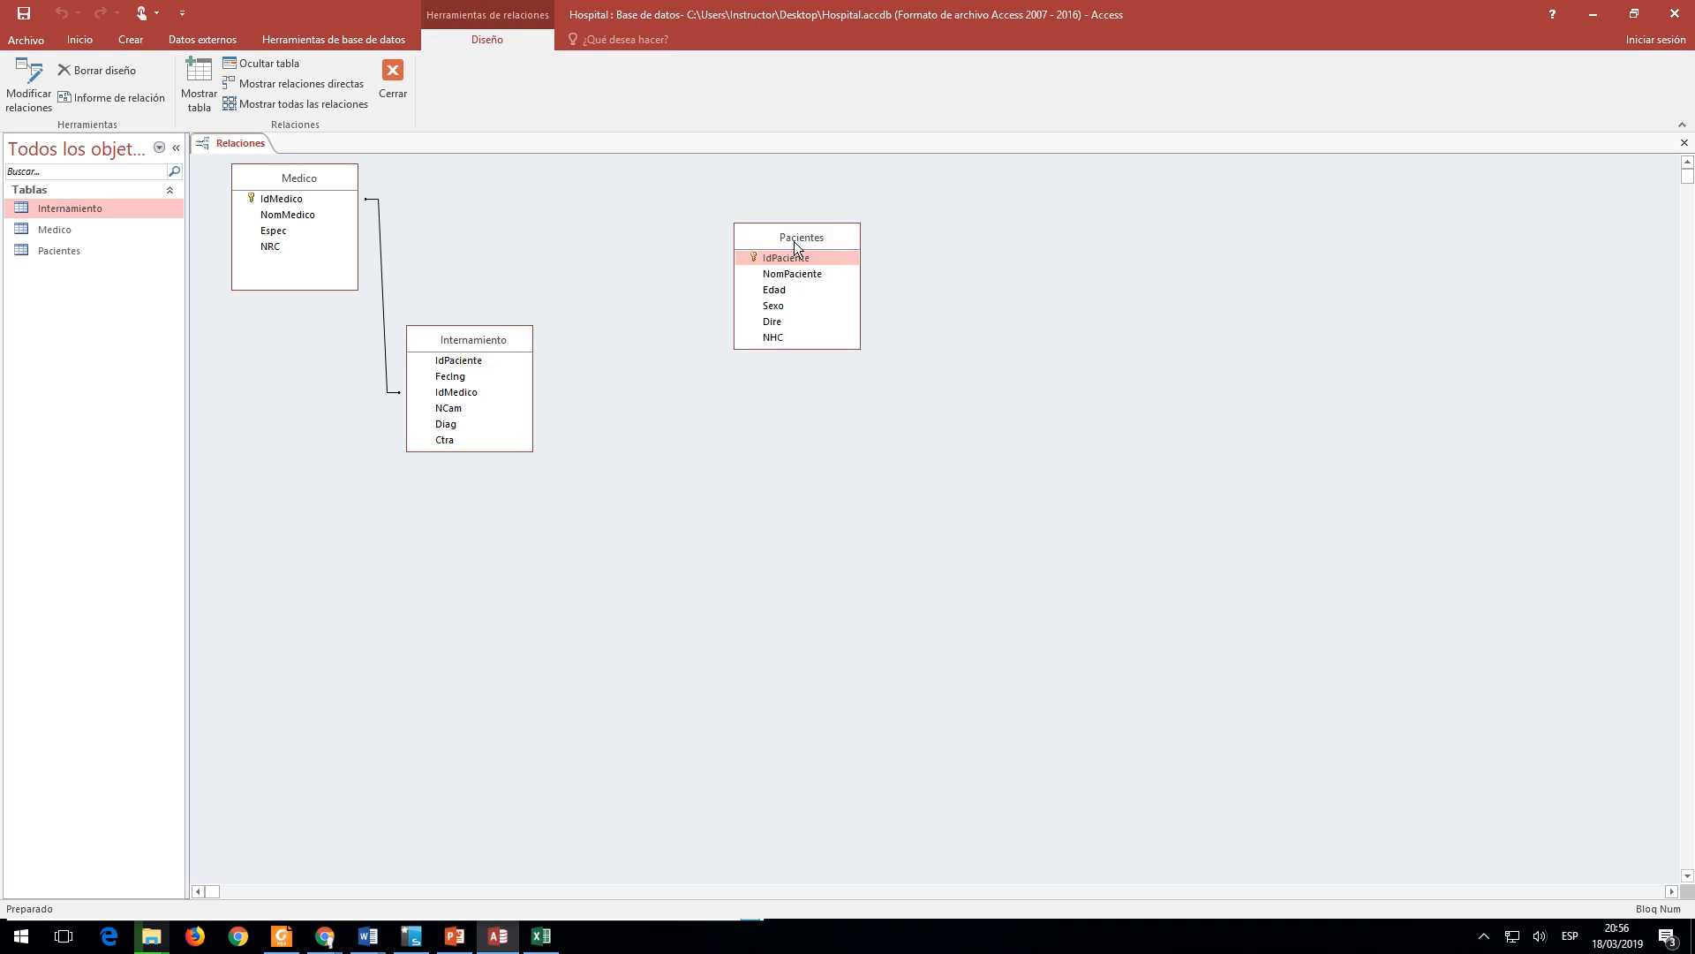
{"action": "left_click_drag", "start_coordinate": [459, 344], "coordinate": [592, 290]}
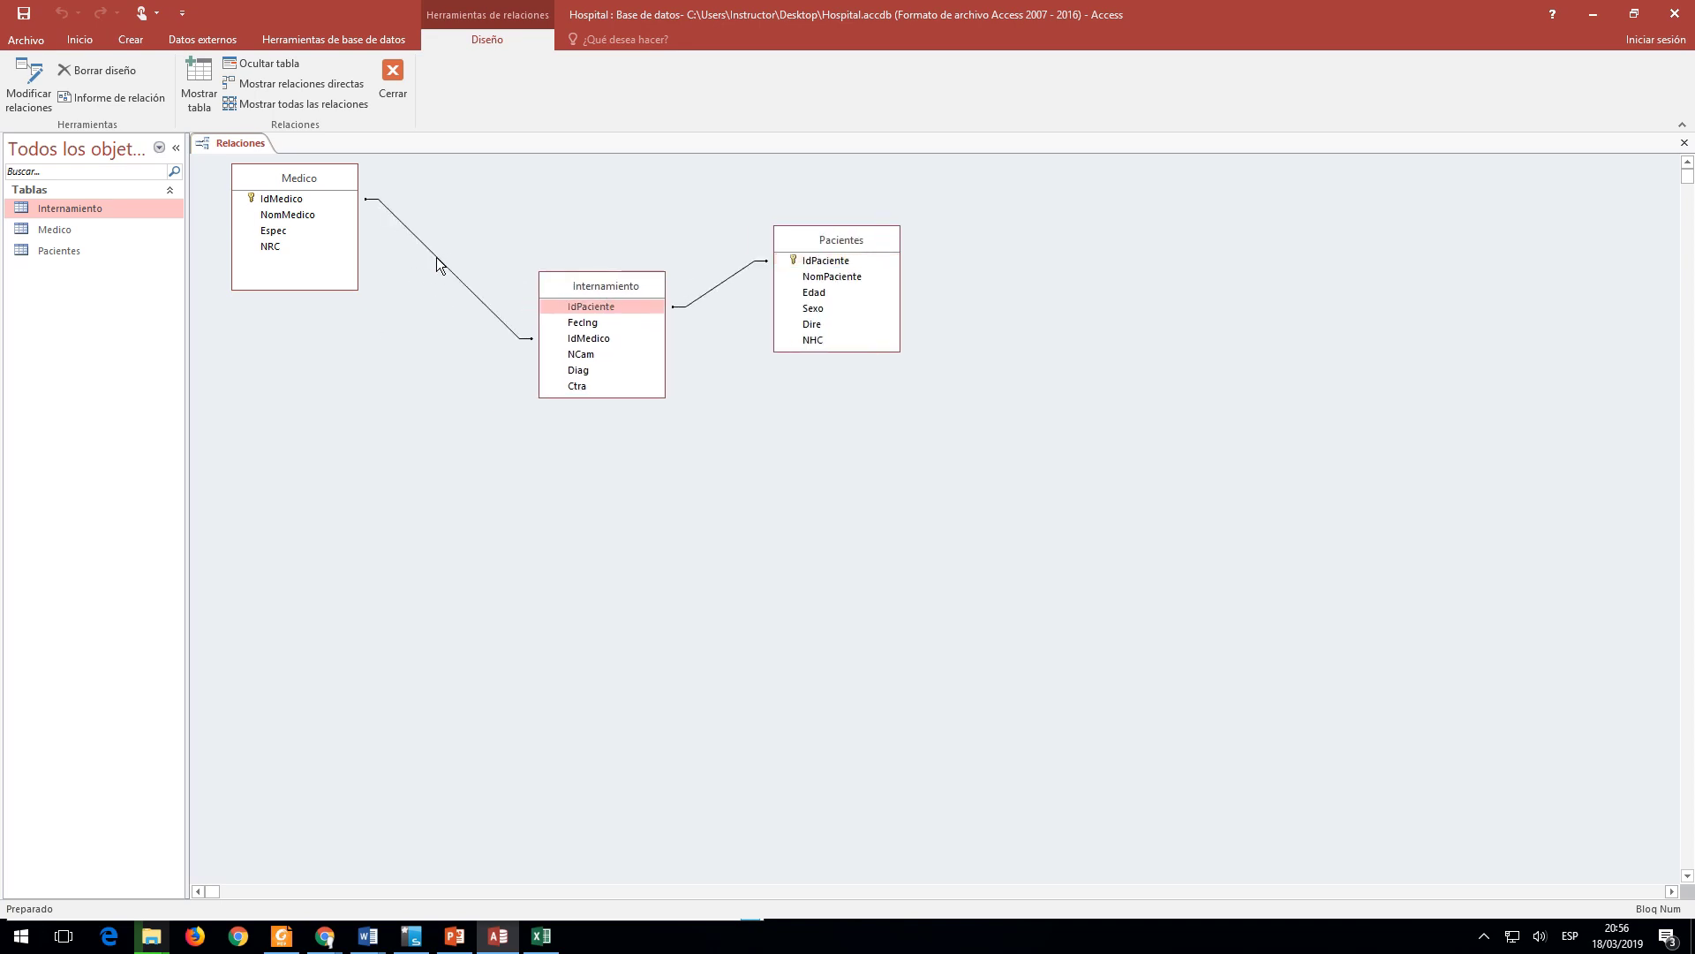
Step: Enforce referential integrity with cascading field updates on the Medico–Internamiento relationship over IdMedico
{"action": "double_click", "coordinate": [438, 260]}
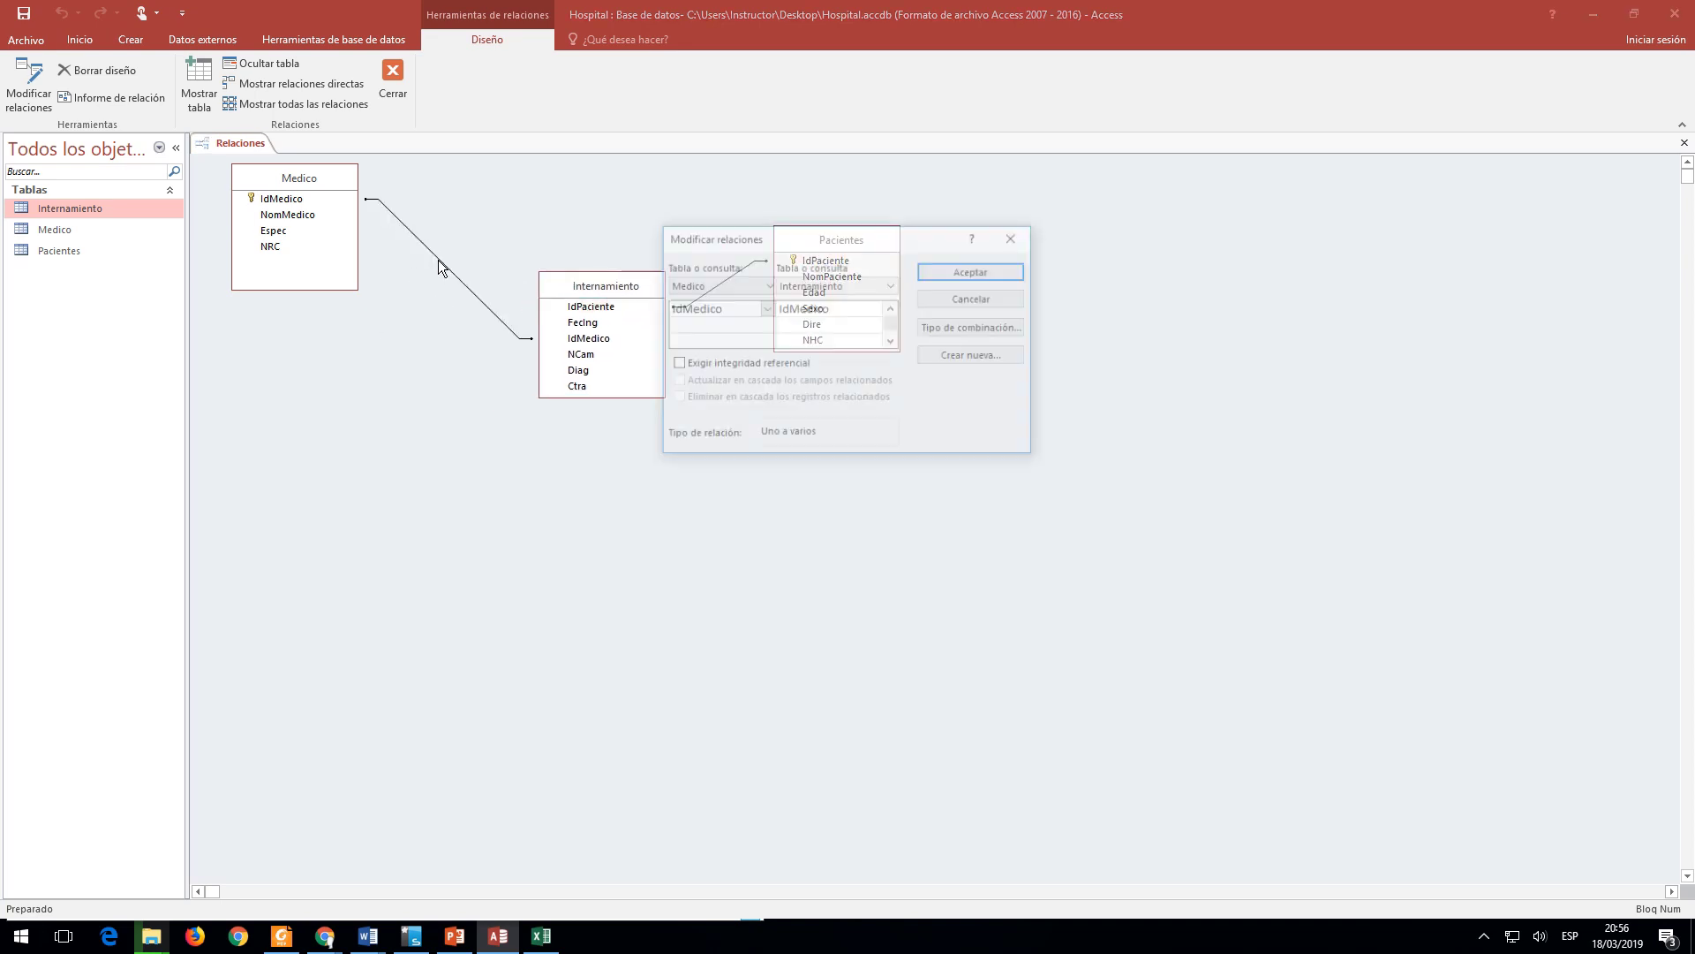
{"action": "left_click", "coordinate": [702, 365]}
{"action": "left_click", "coordinate": [697, 385]}
{"action": "left_click", "coordinate": [998, 273]}
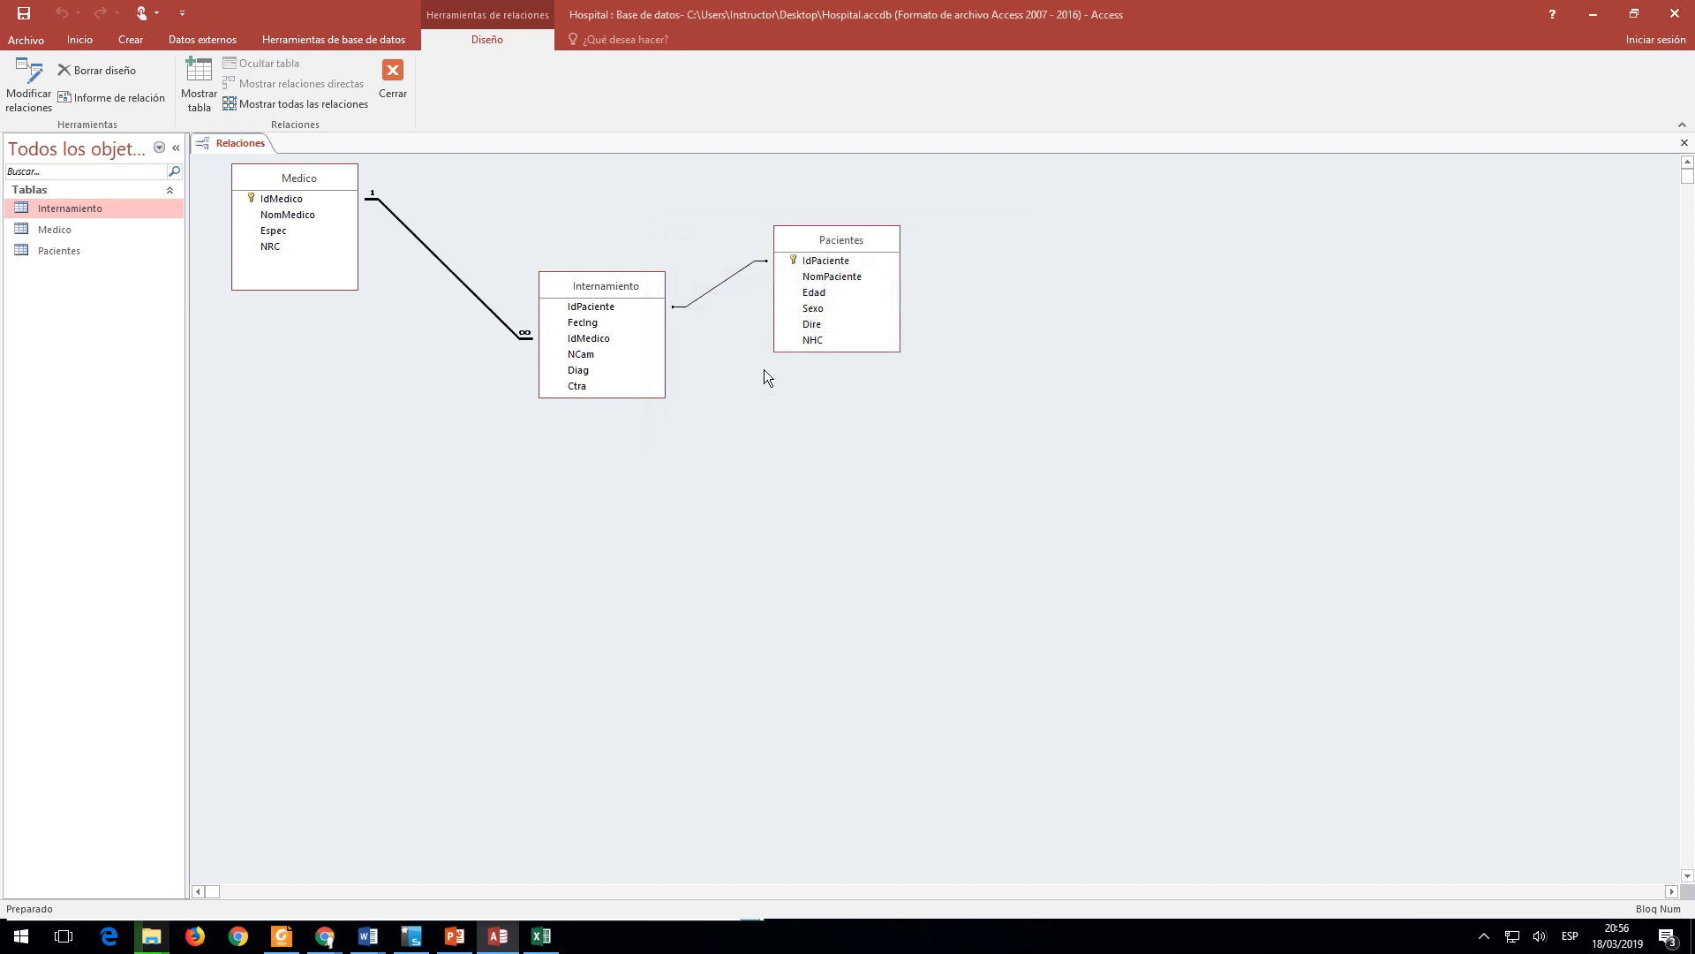
Step: Enforce referential integrity with cascading field updates on the Pacientes–Internamiento relationship over IdPaciente
{"action": "double_click", "coordinate": [707, 301]}
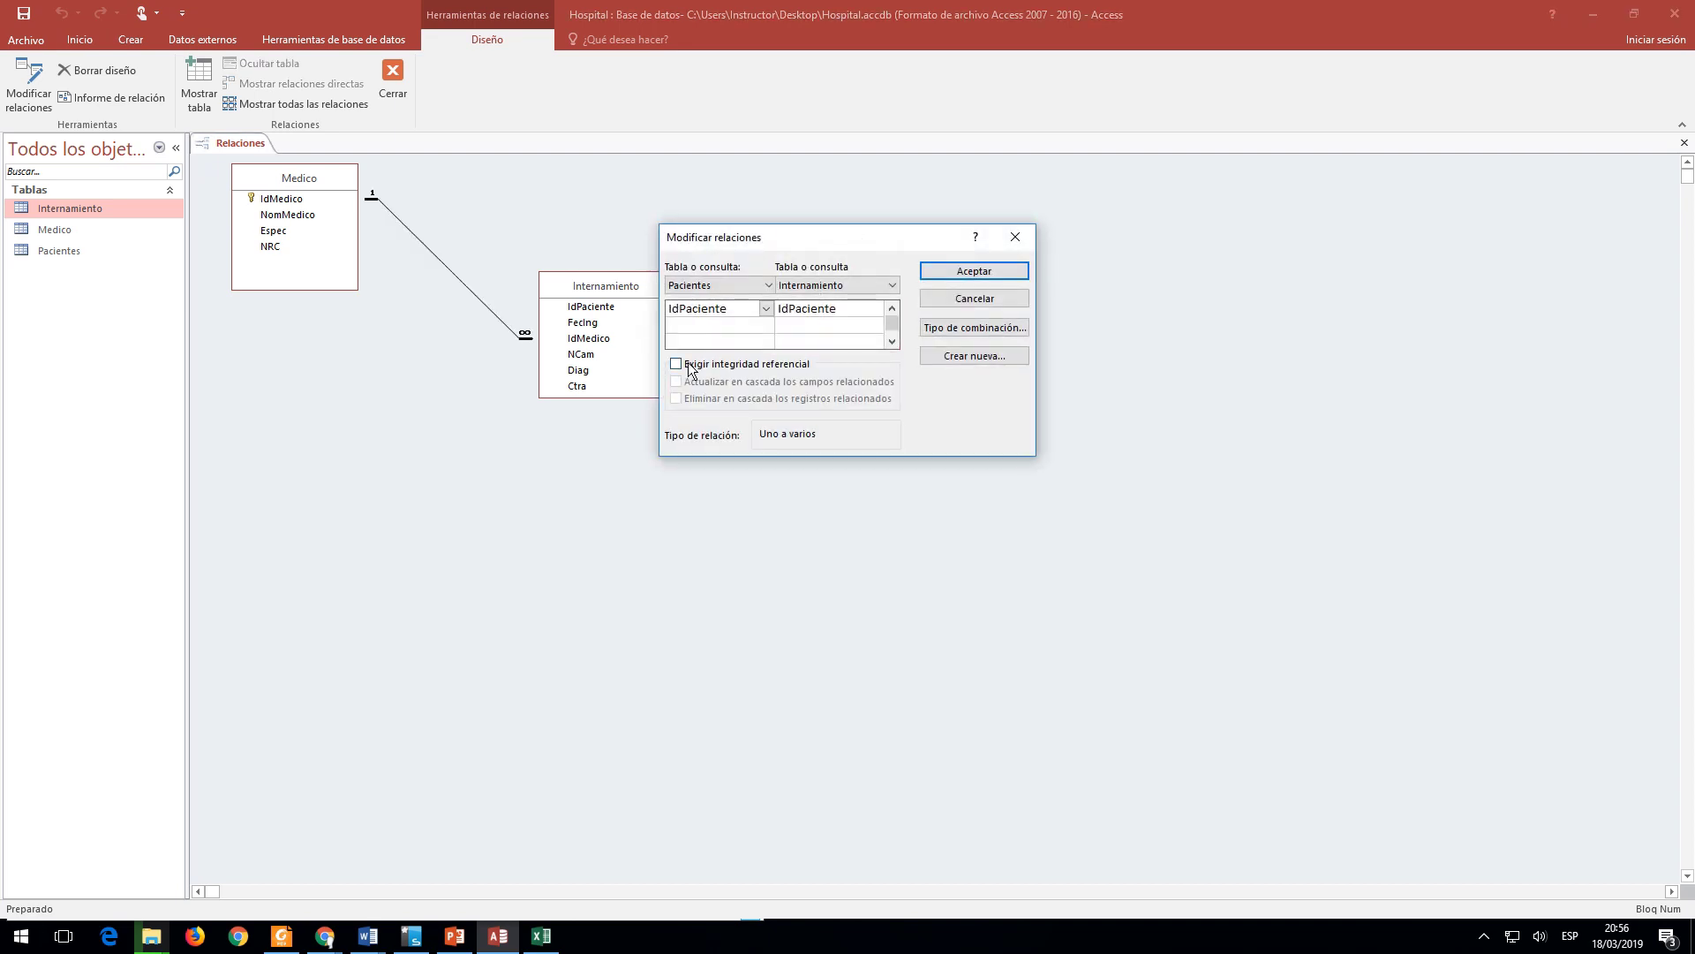
{"action": "left_click", "coordinate": [690, 364]}
{"action": "left_click", "coordinate": [690, 386]}
{"action": "left_click", "coordinate": [976, 273]}
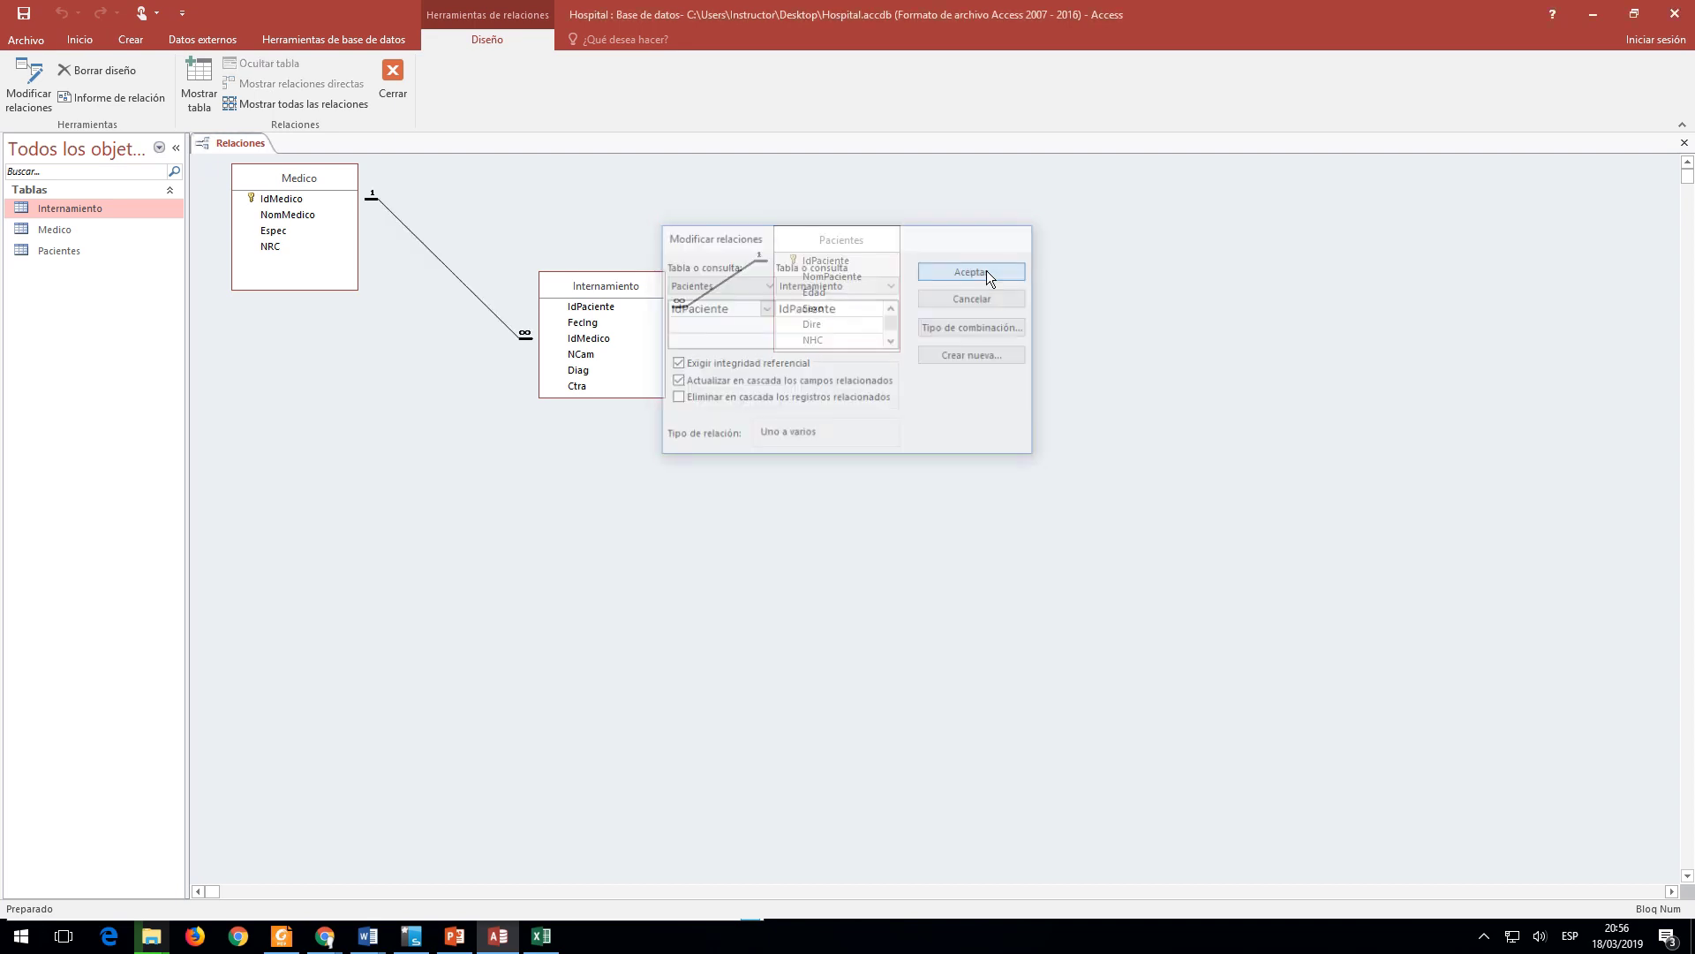
Step: Move the Internamiento table slightly nearer to Medico, then close the relationships diagram and save its layout
{"action": "left_click_drag", "start_coordinate": [626, 292], "coordinate": [589, 274]}
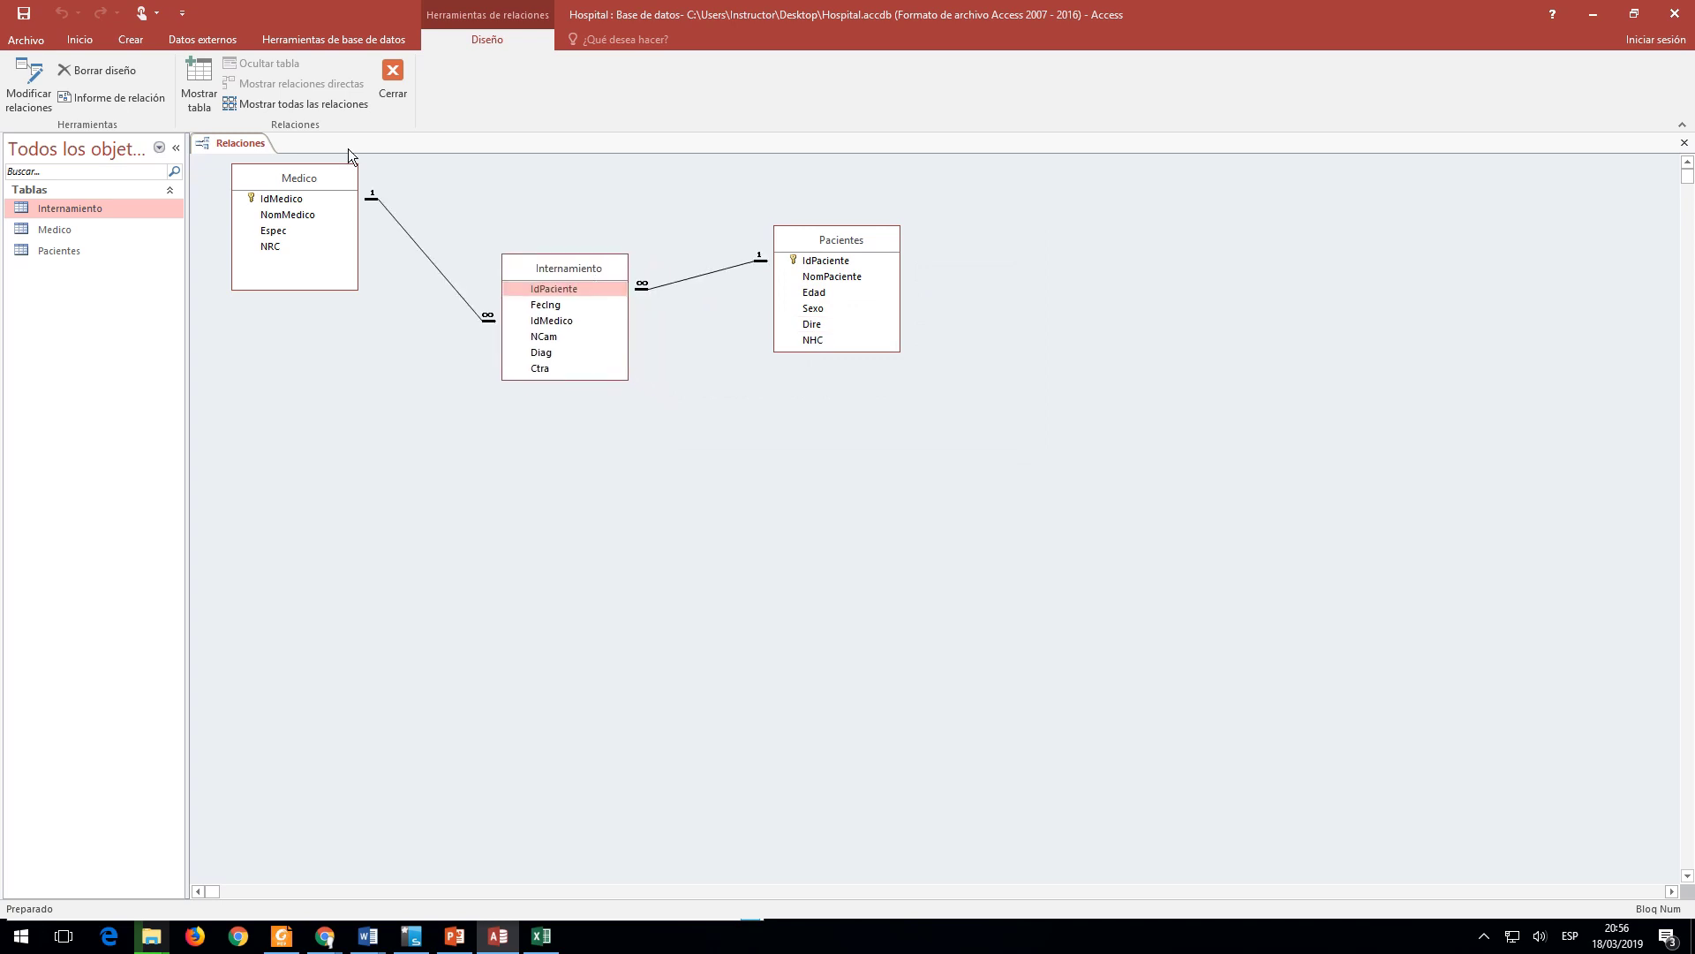
{"action": "left_click", "coordinate": [395, 81]}
{"action": "left_click", "coordinate": [781, 515]}
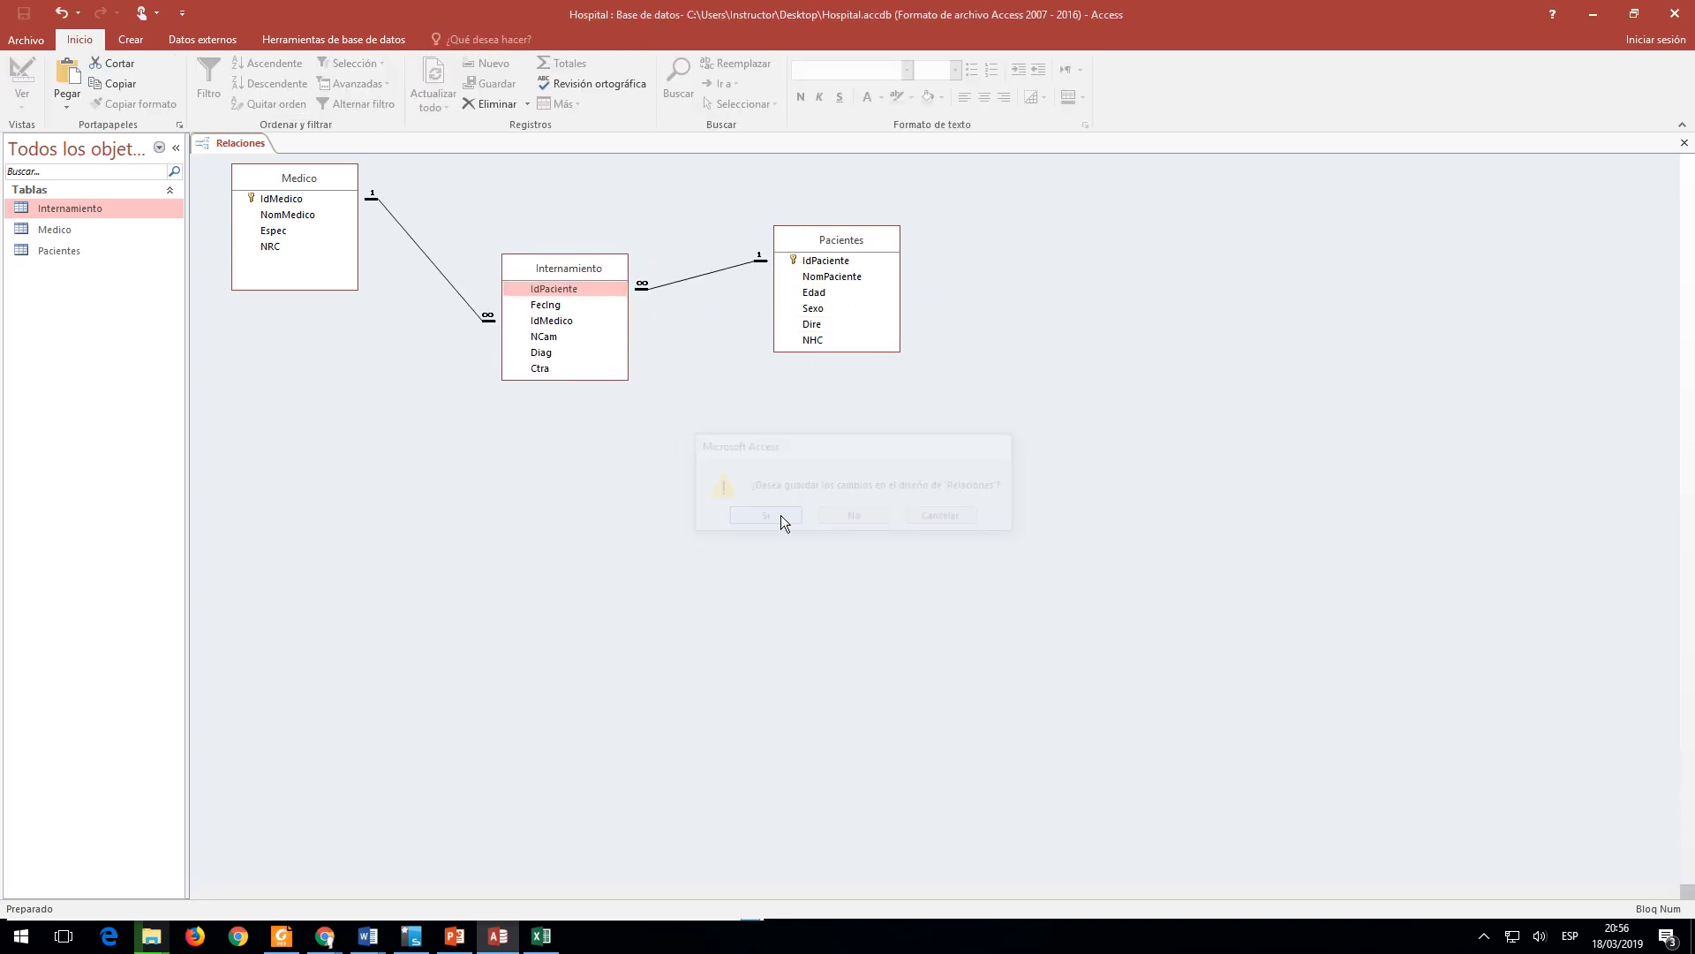
Step: Switch to Excel, close the workbook Libro1 without saving it, and return to Access
{"action": "key", "text": "alt+Tab"}
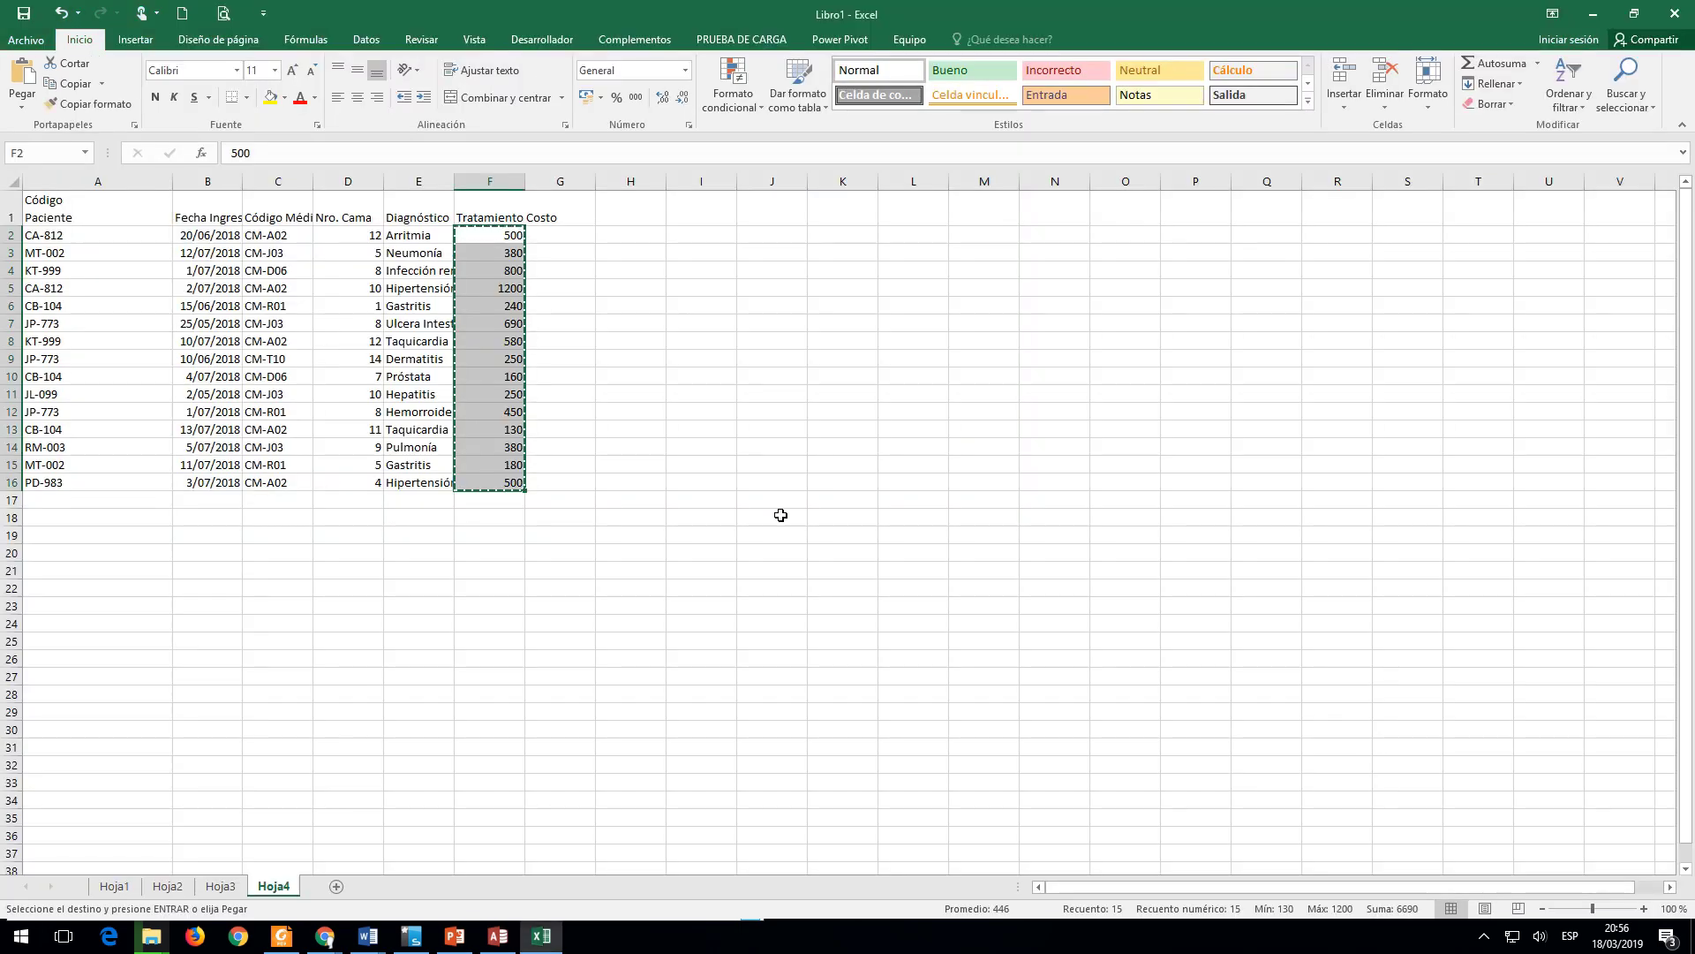
{"action": "left_click", "coordinate": [1675, 13]}
{"action": "left_click", "coordinate": [846, 501]}
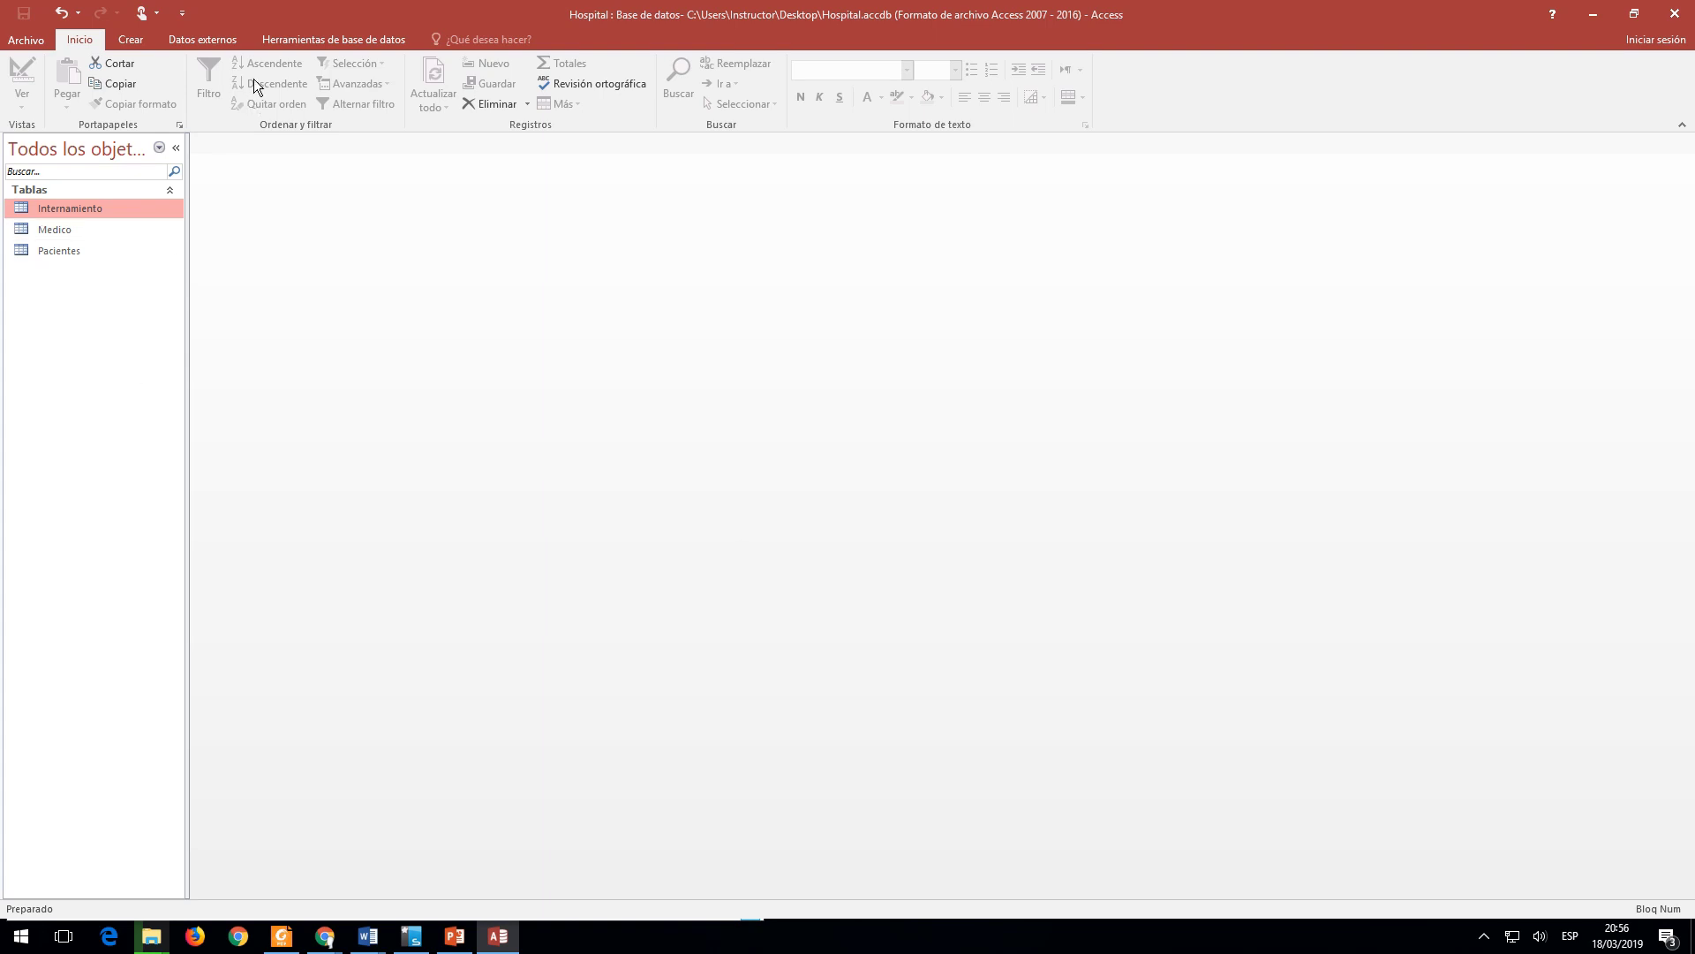
Step: Reopen the relationships diagram to review the table links, dismissing the list of tables to add
{"action": "left_click", "coordinate": [226, 41]}
{"action": "left_click", "coordinate": [316, 40]}
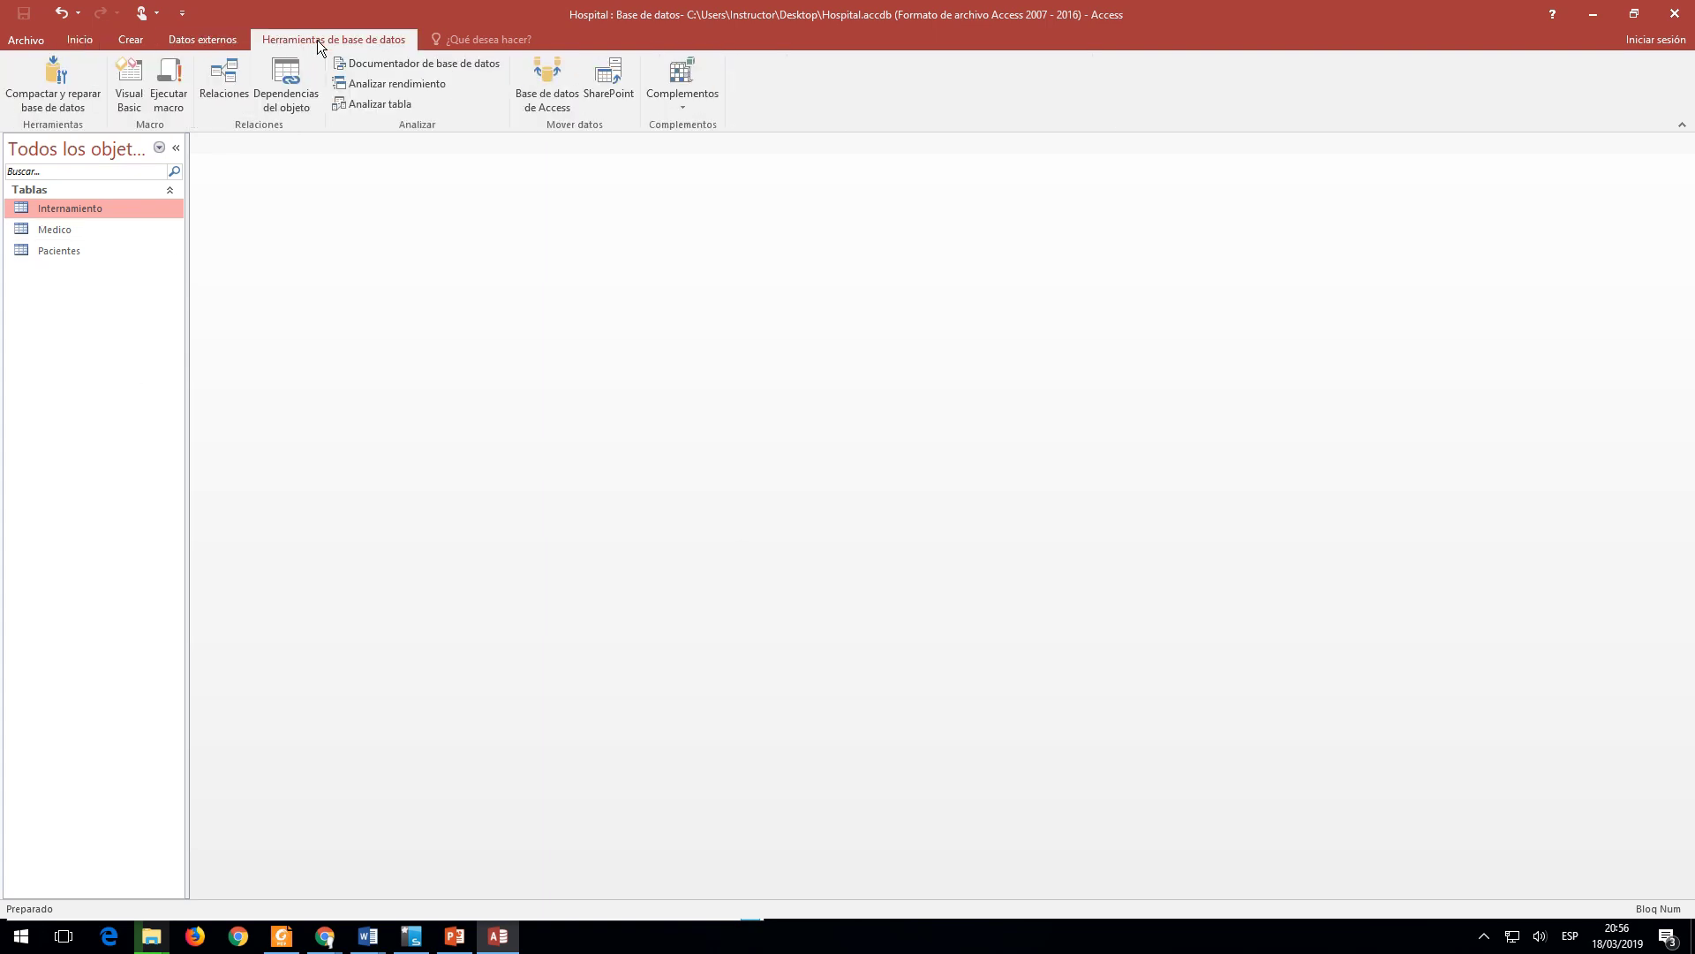
{"action": "left_click", "coordinate": [234, 88]}
{"action": "left_click", "coordinate": [945, 581]}
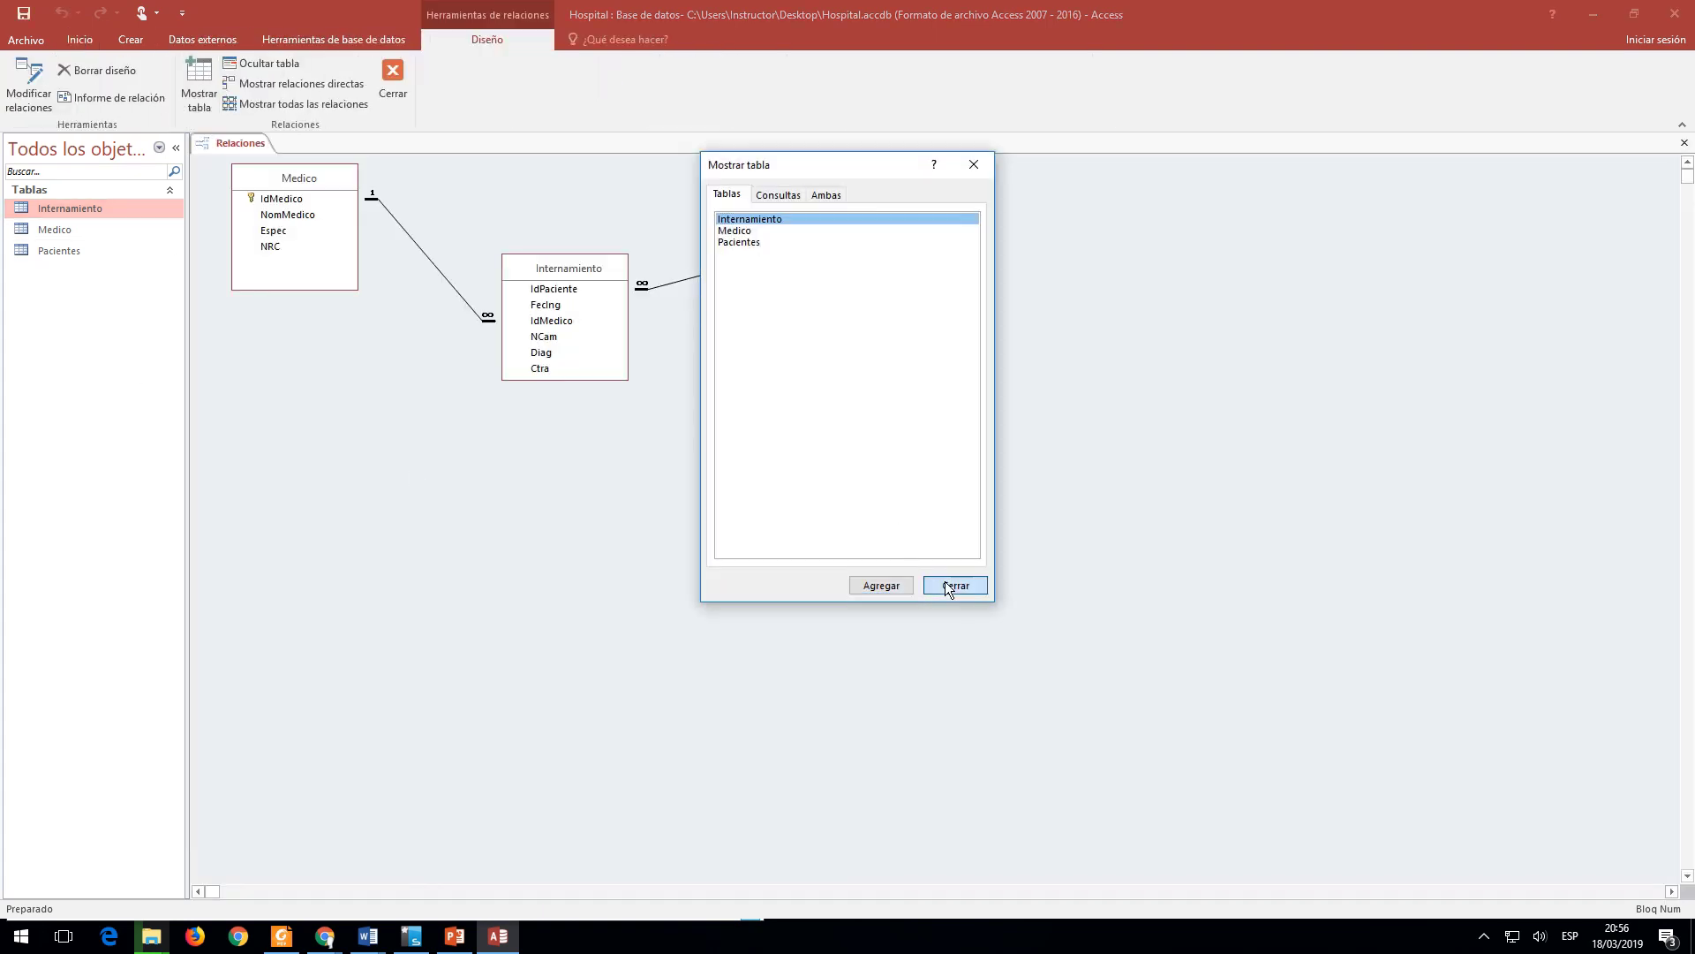